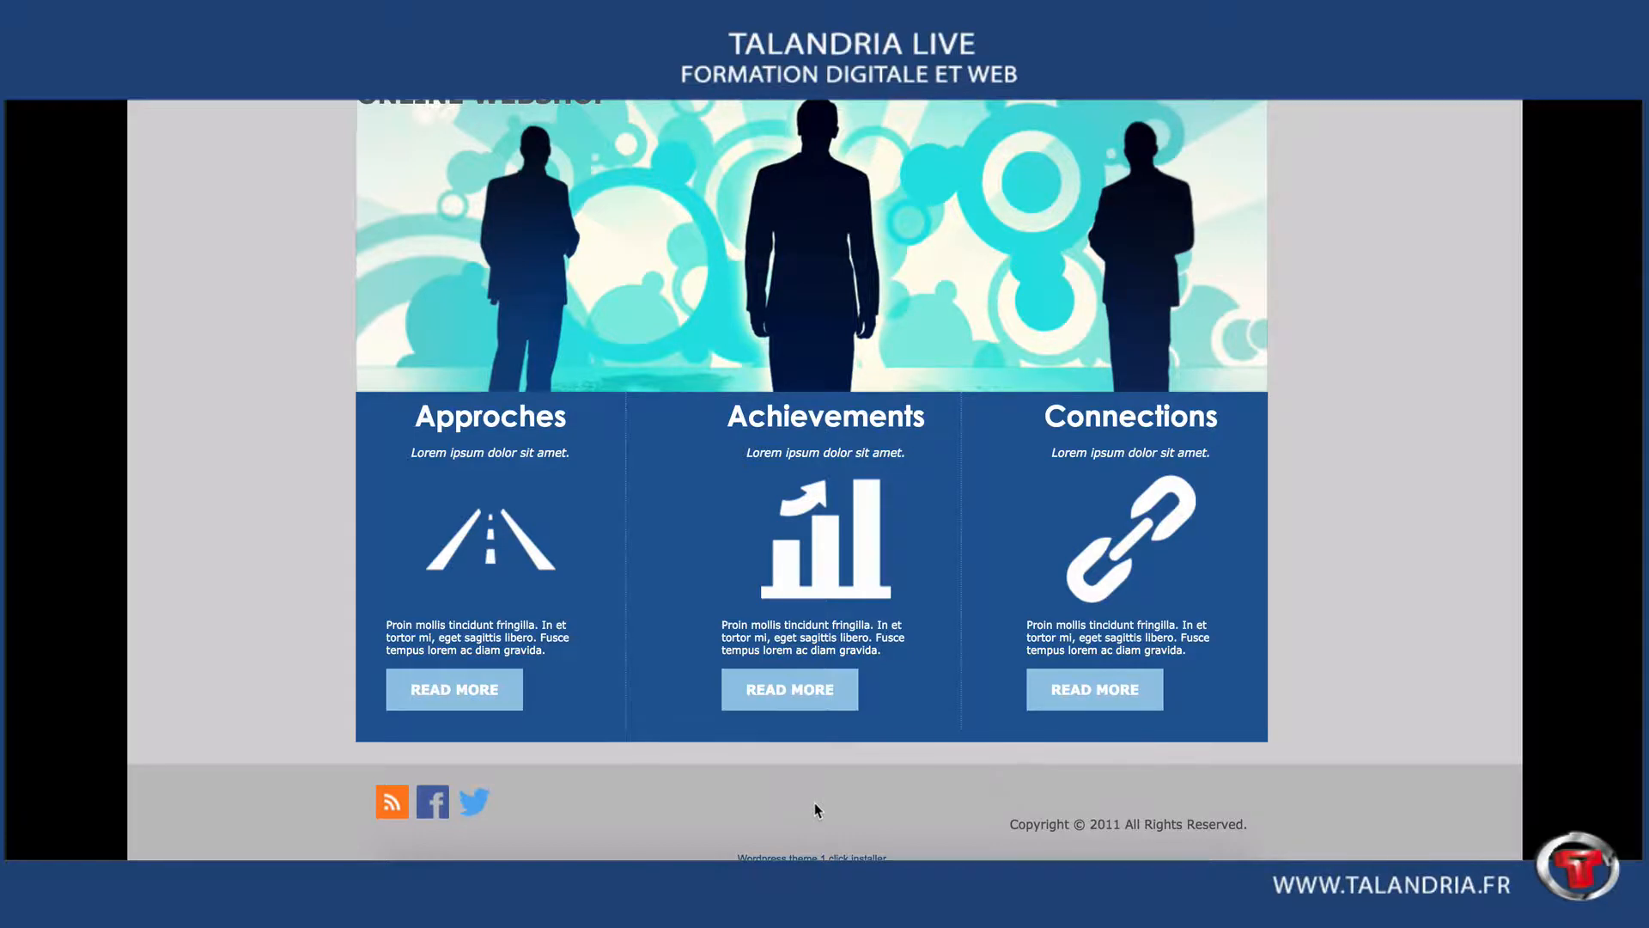
- Switch to the WordPress editor window and place it over the reference website
key(ctrl+Up)
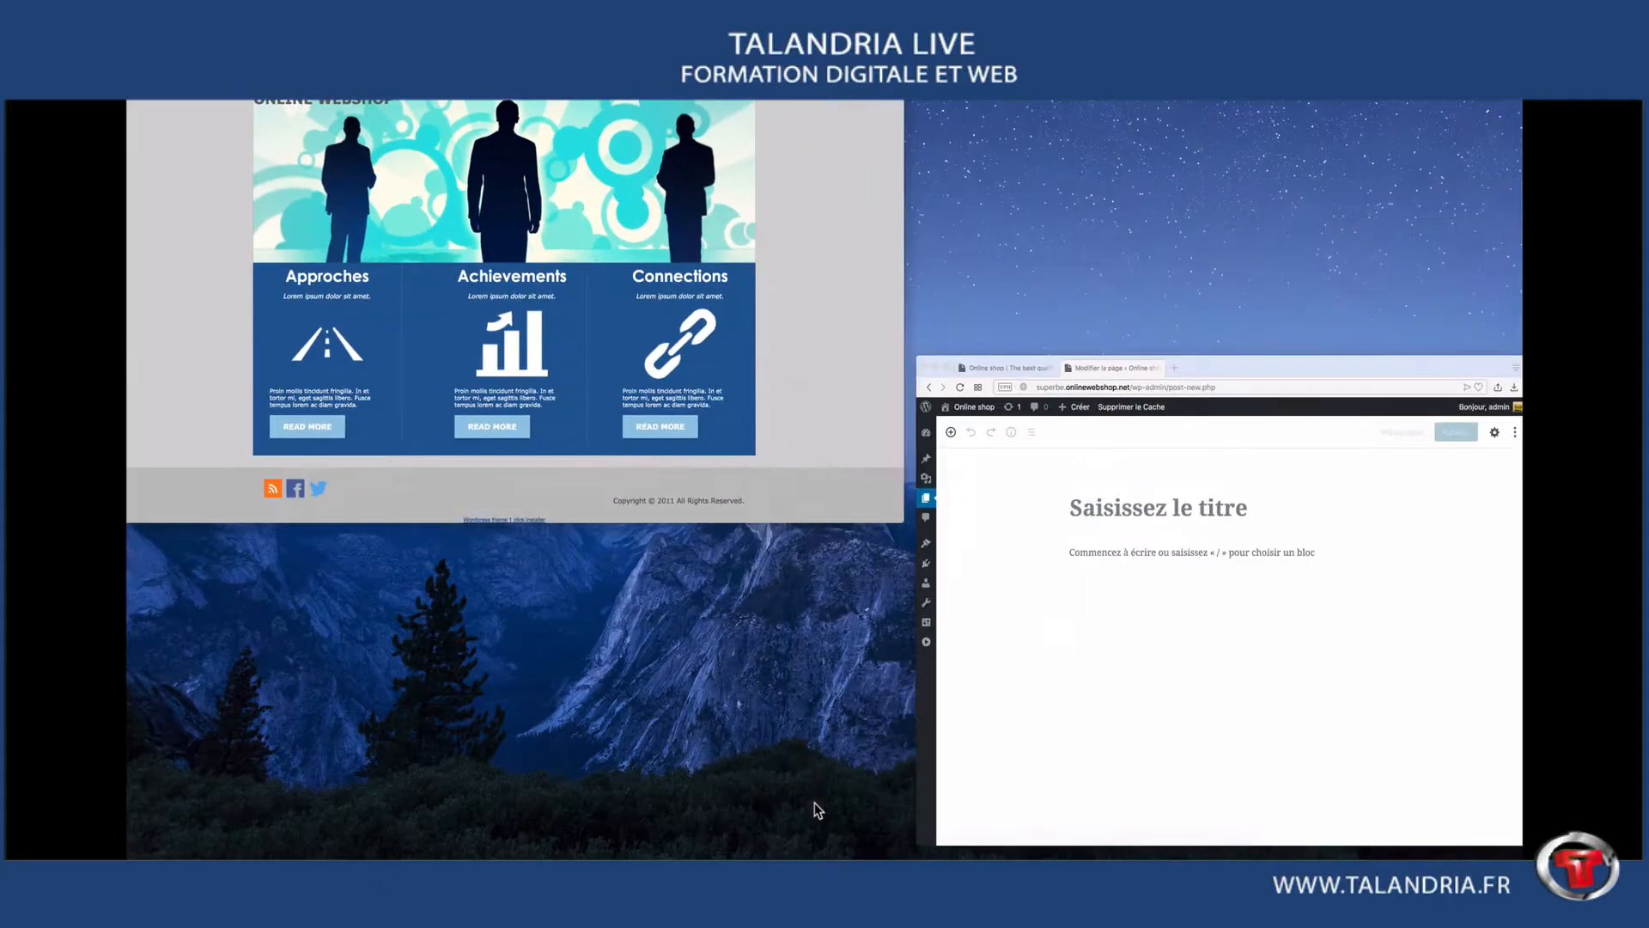
click(992, 669)
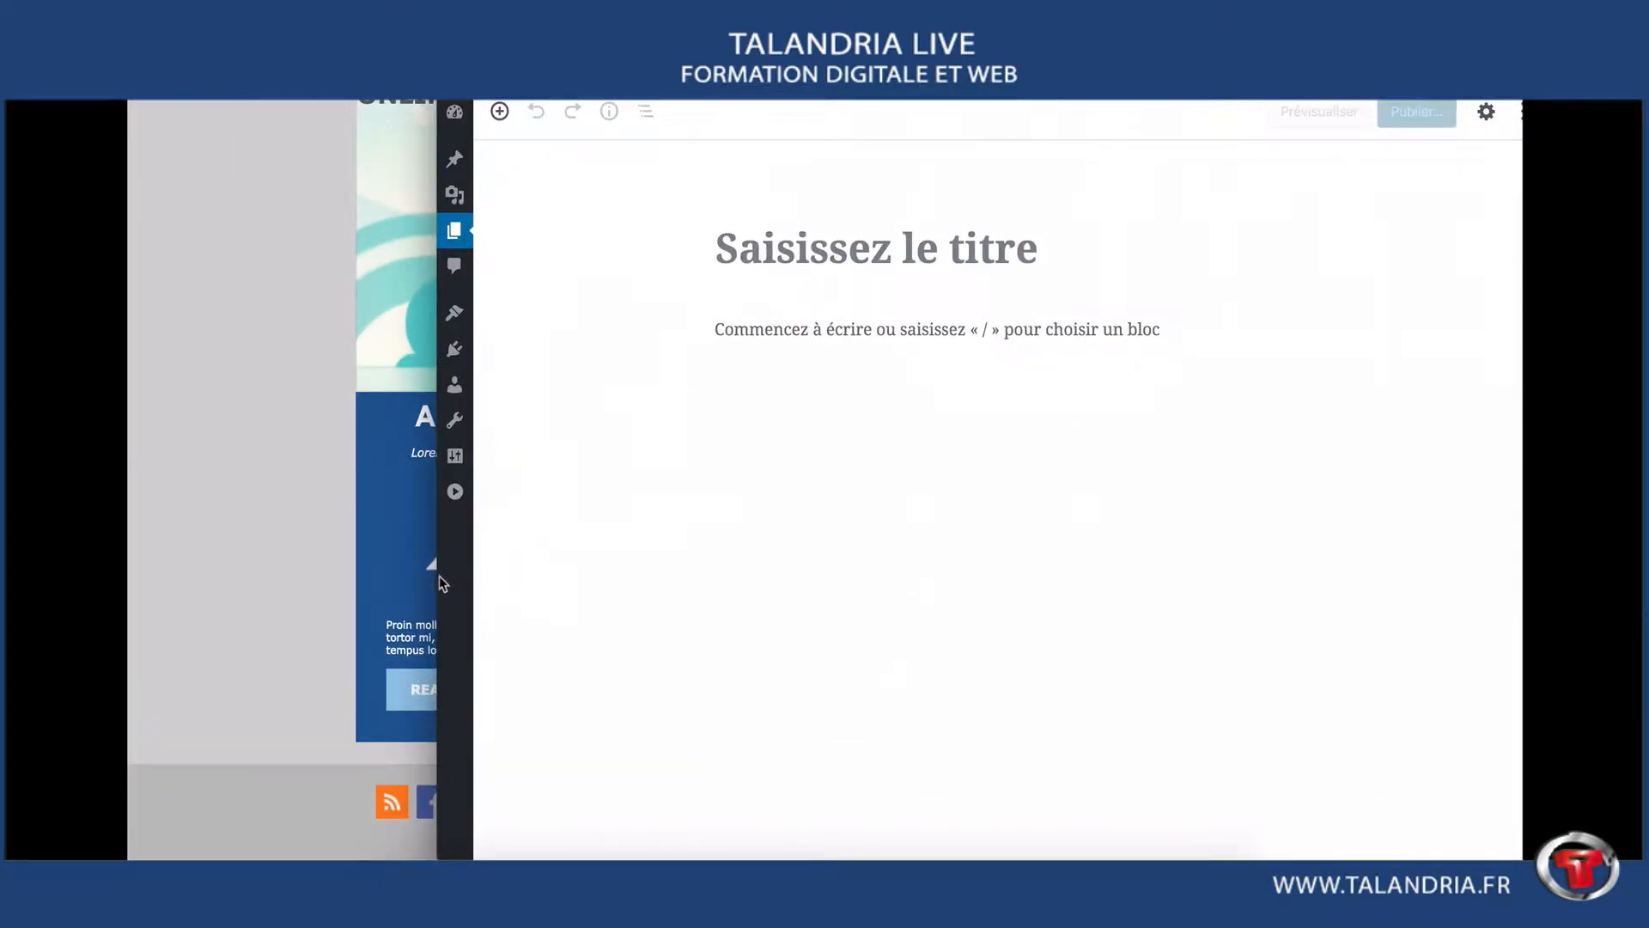
drag(437, 576, 400, 568)
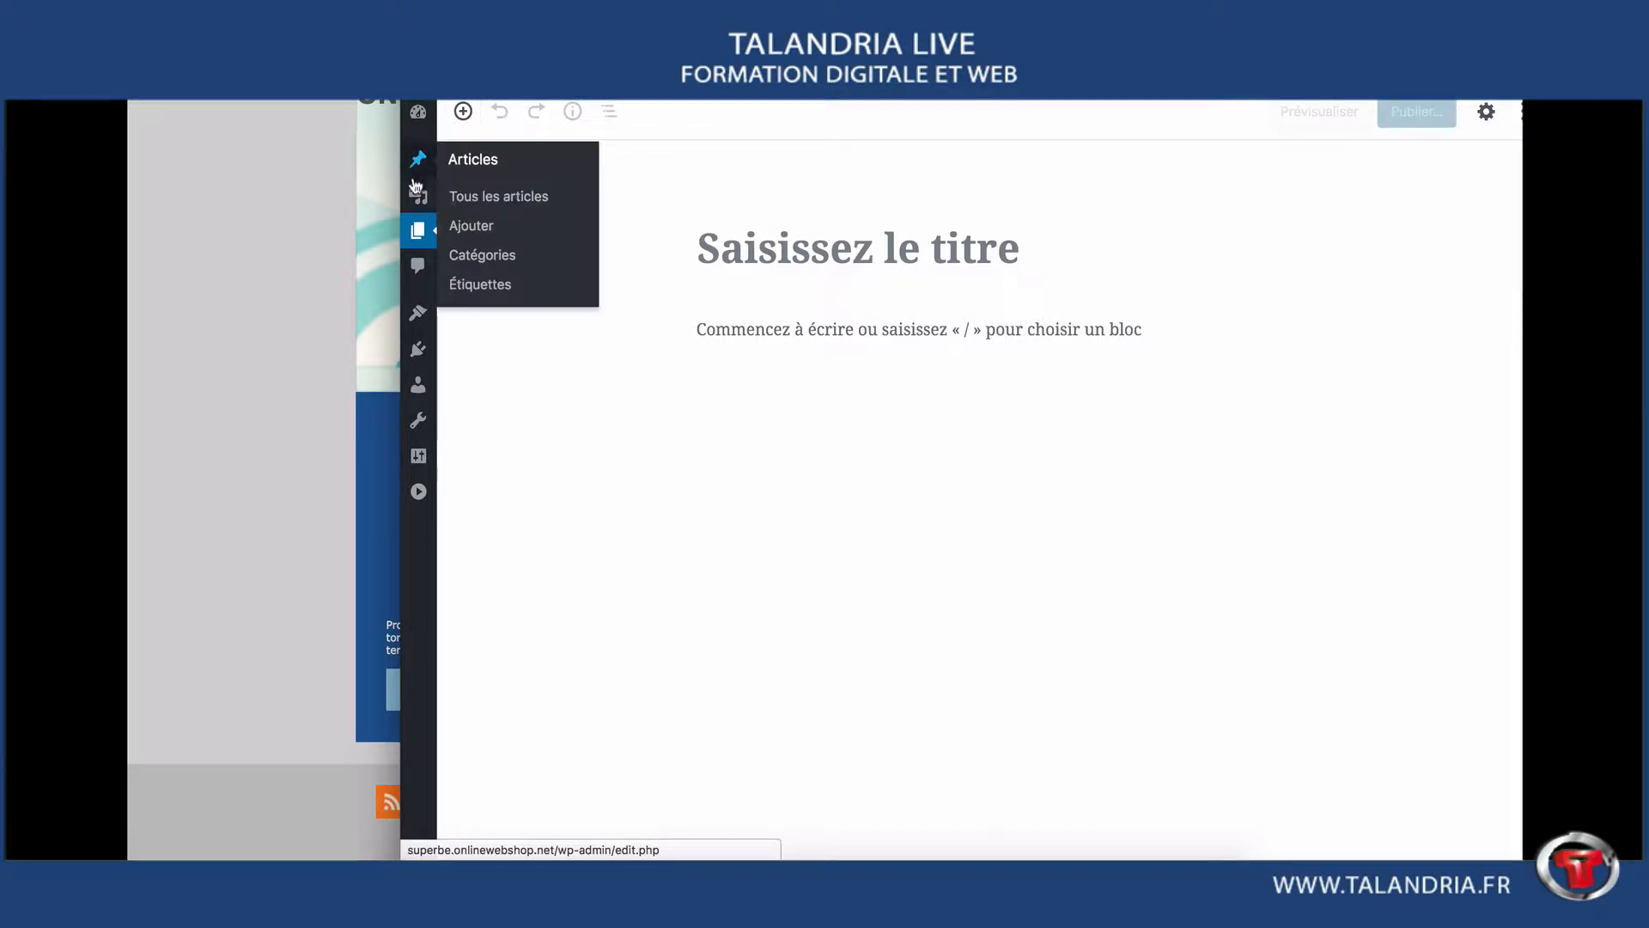
- Add a new page and title it "homepage"
mouse_move(460, 236)
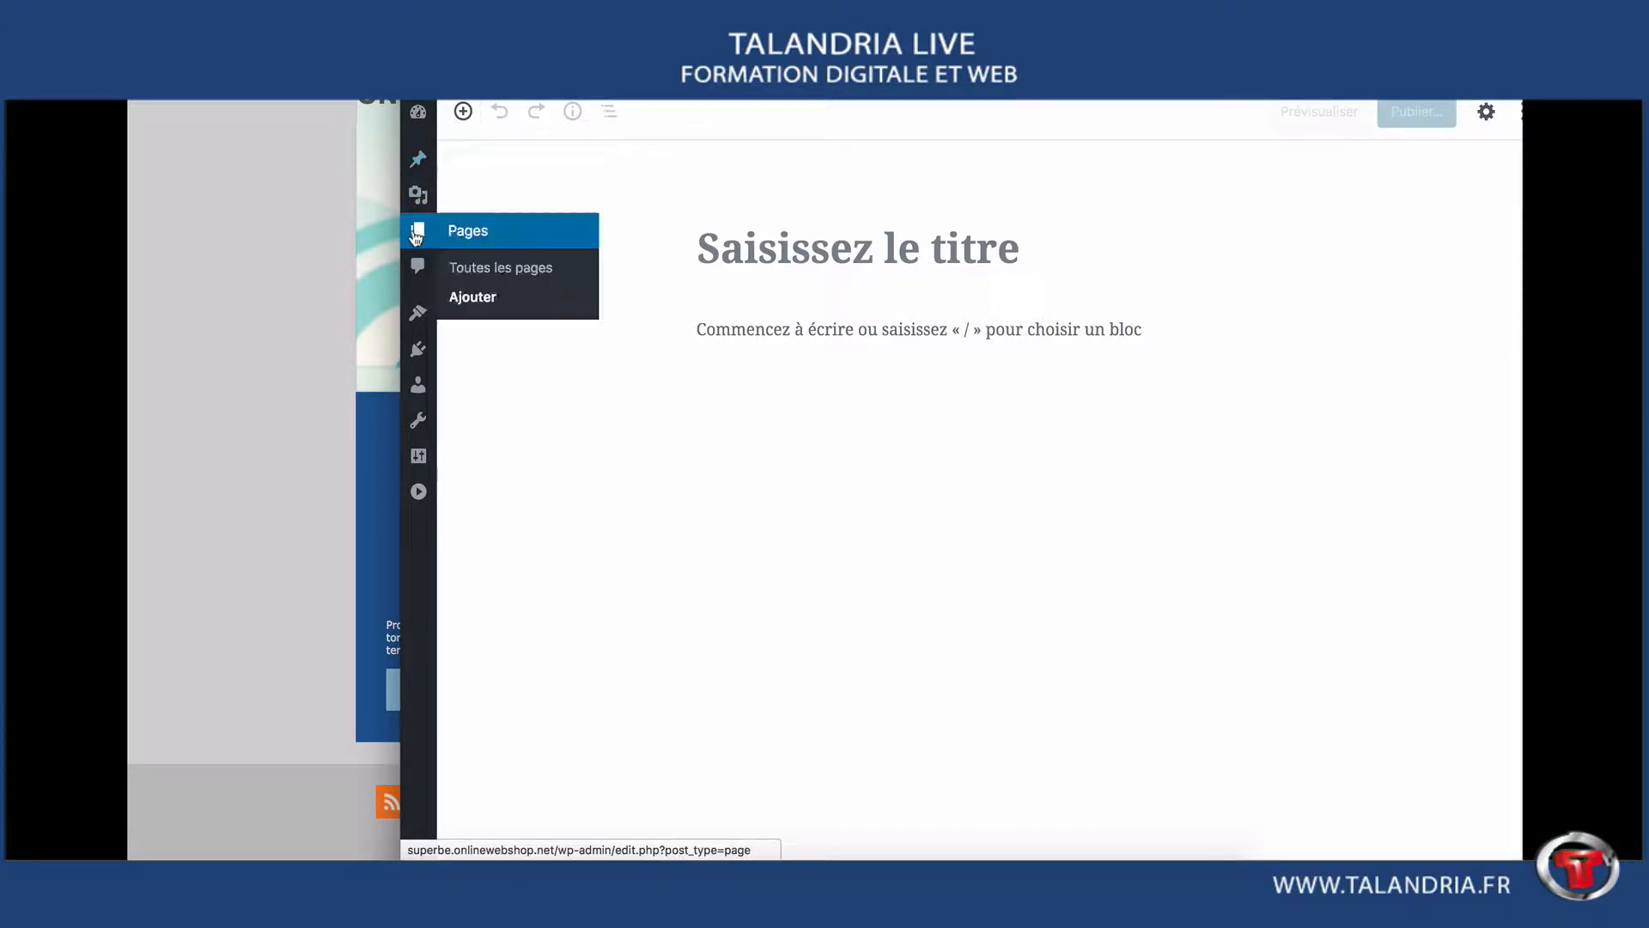
click(485, 298)
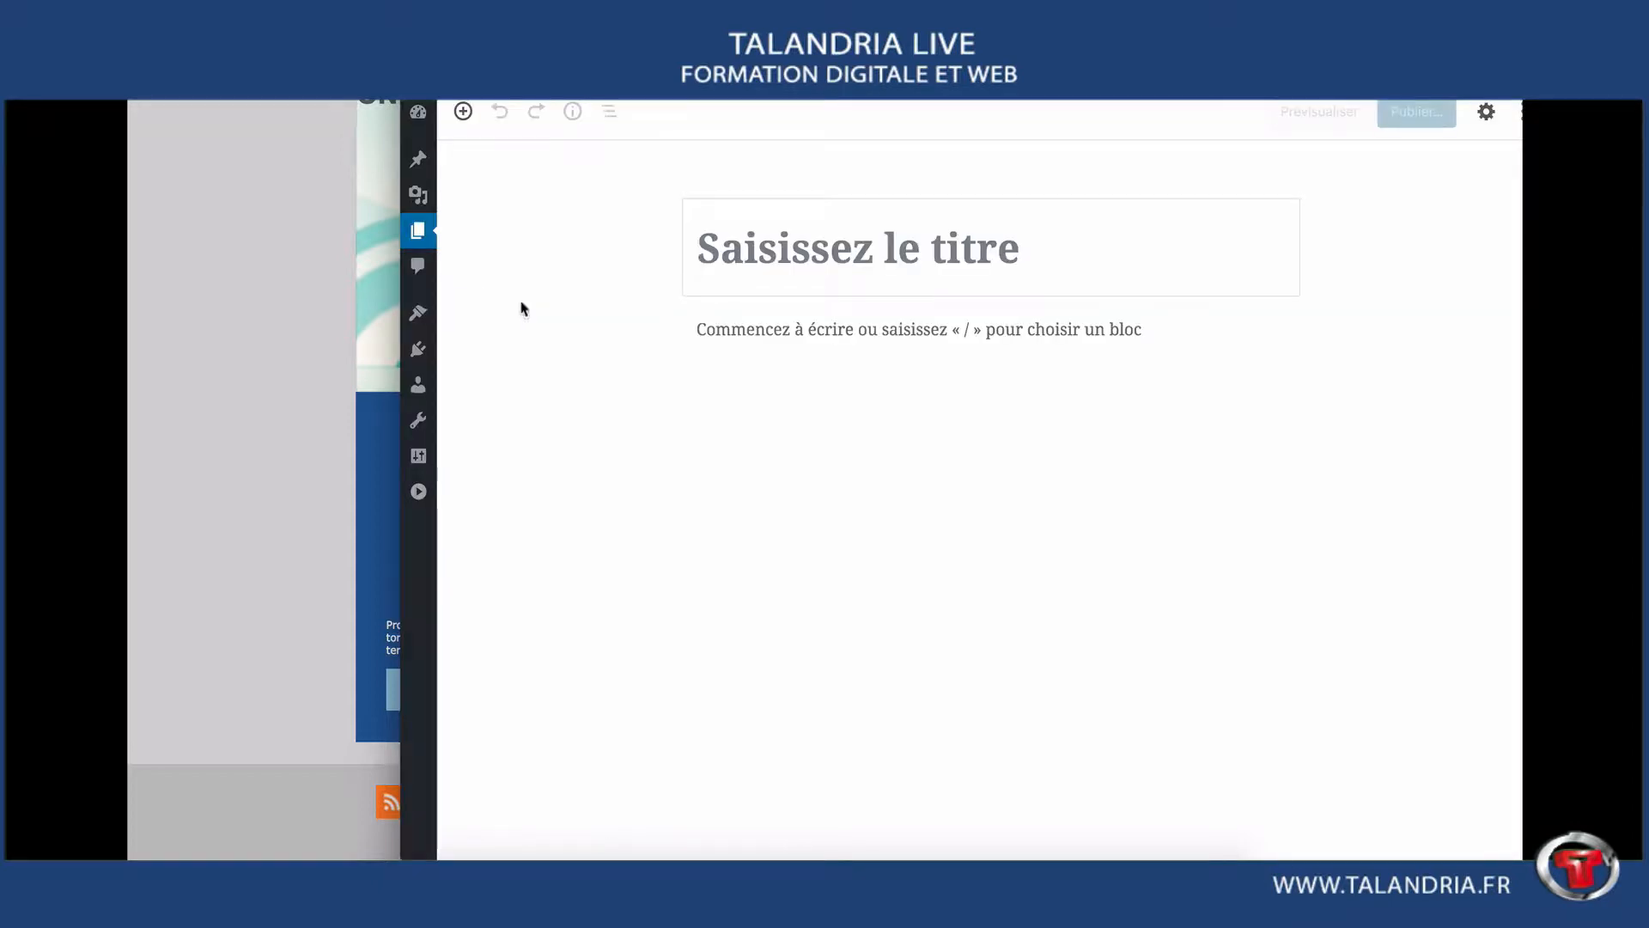
click(726, 228)
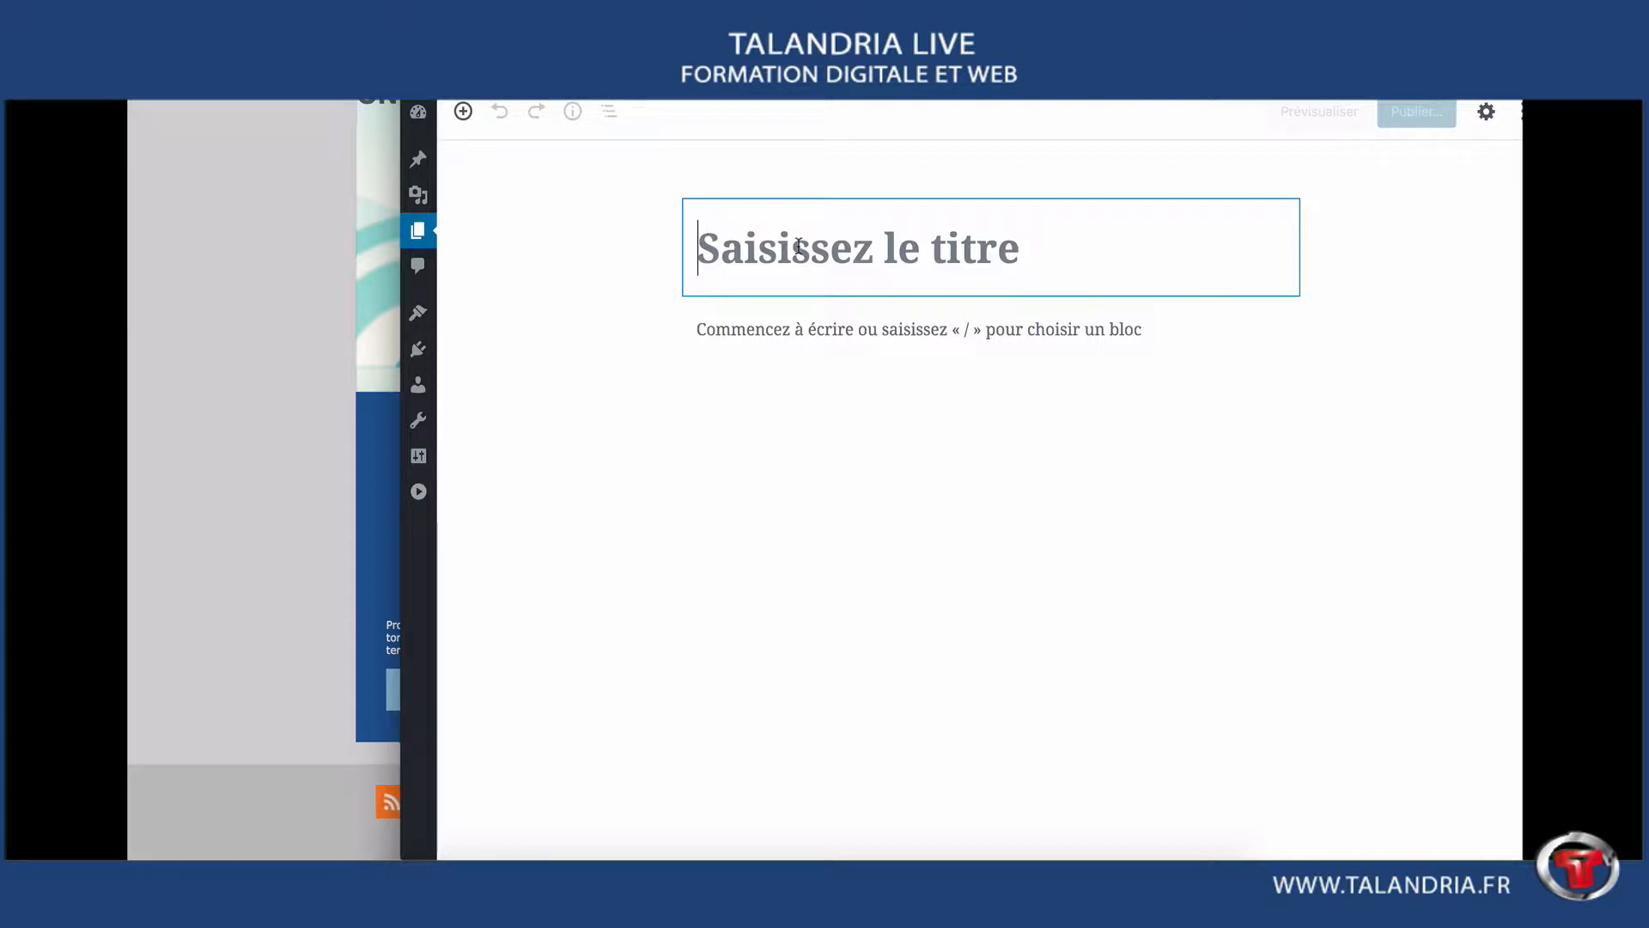
text(homepage)
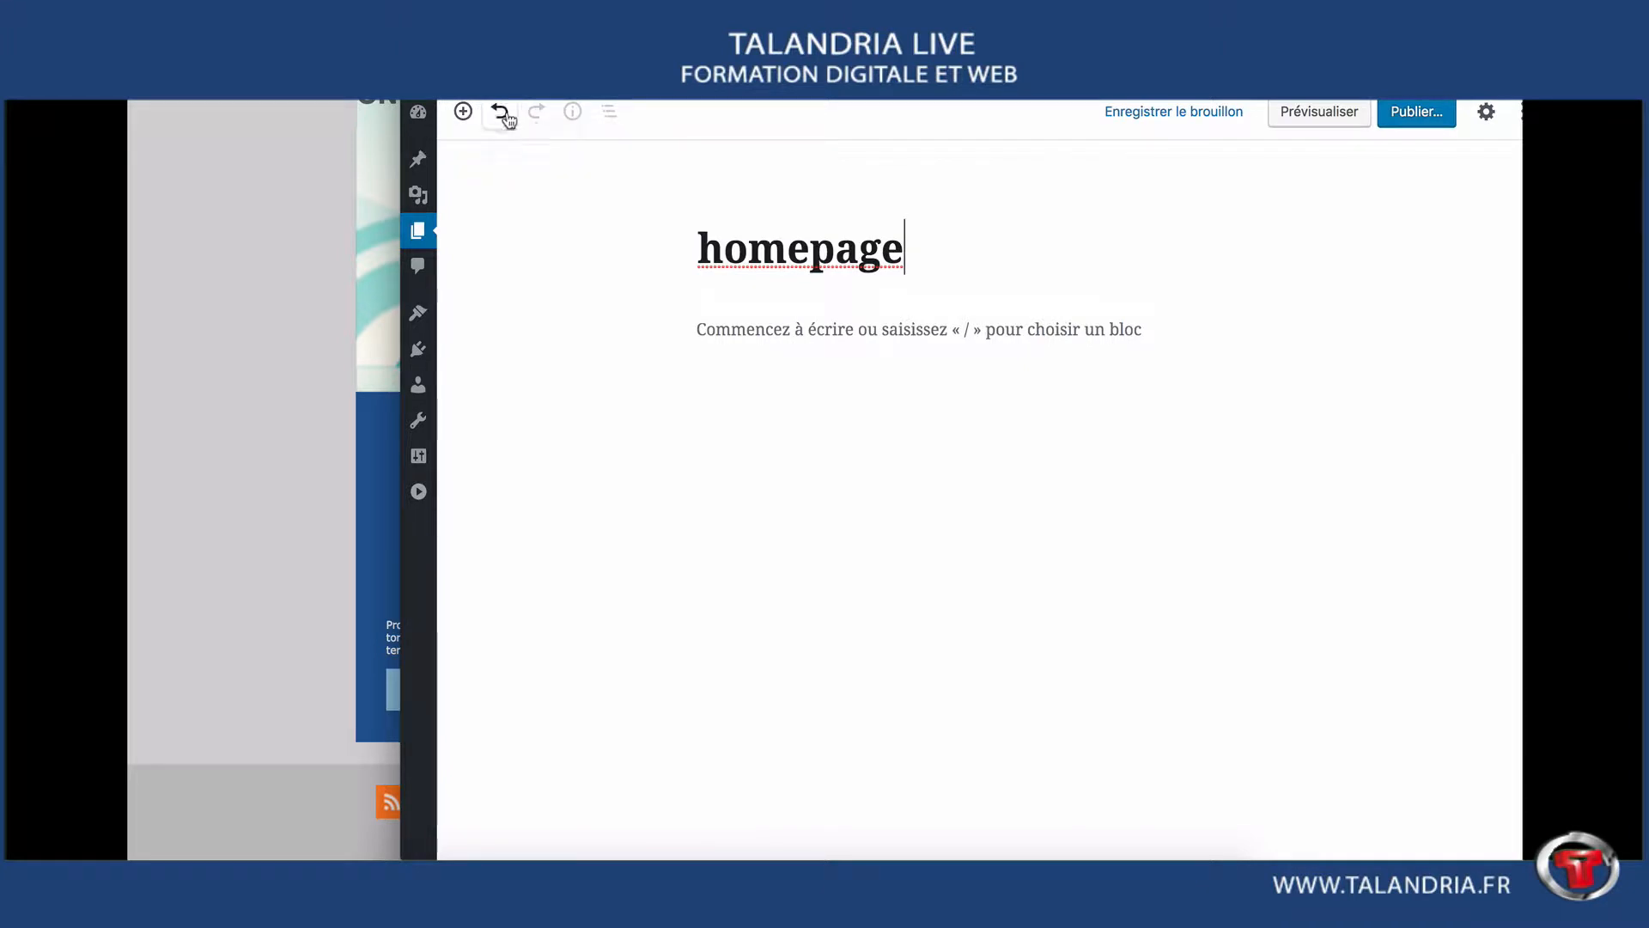
- Examine the available blocks under Les plus utilisés, Blocs communs, Mise en forme, Mise en page, Widgets and Contenus embarqués
click(465, 113)
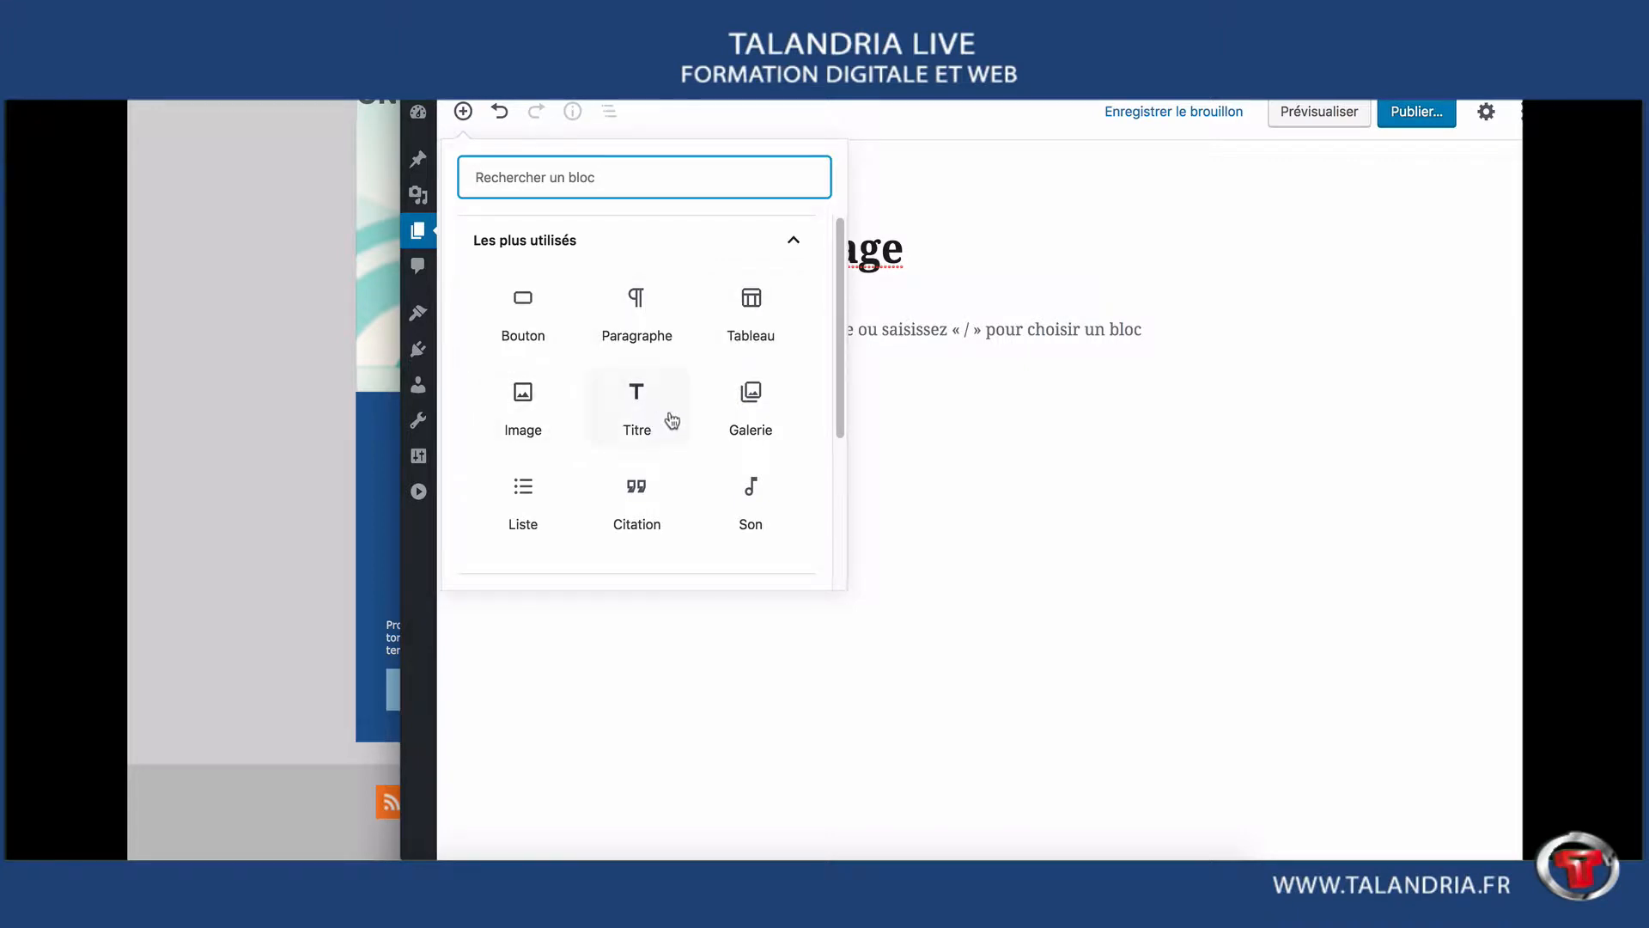
drag(837, 418, 847, 567)
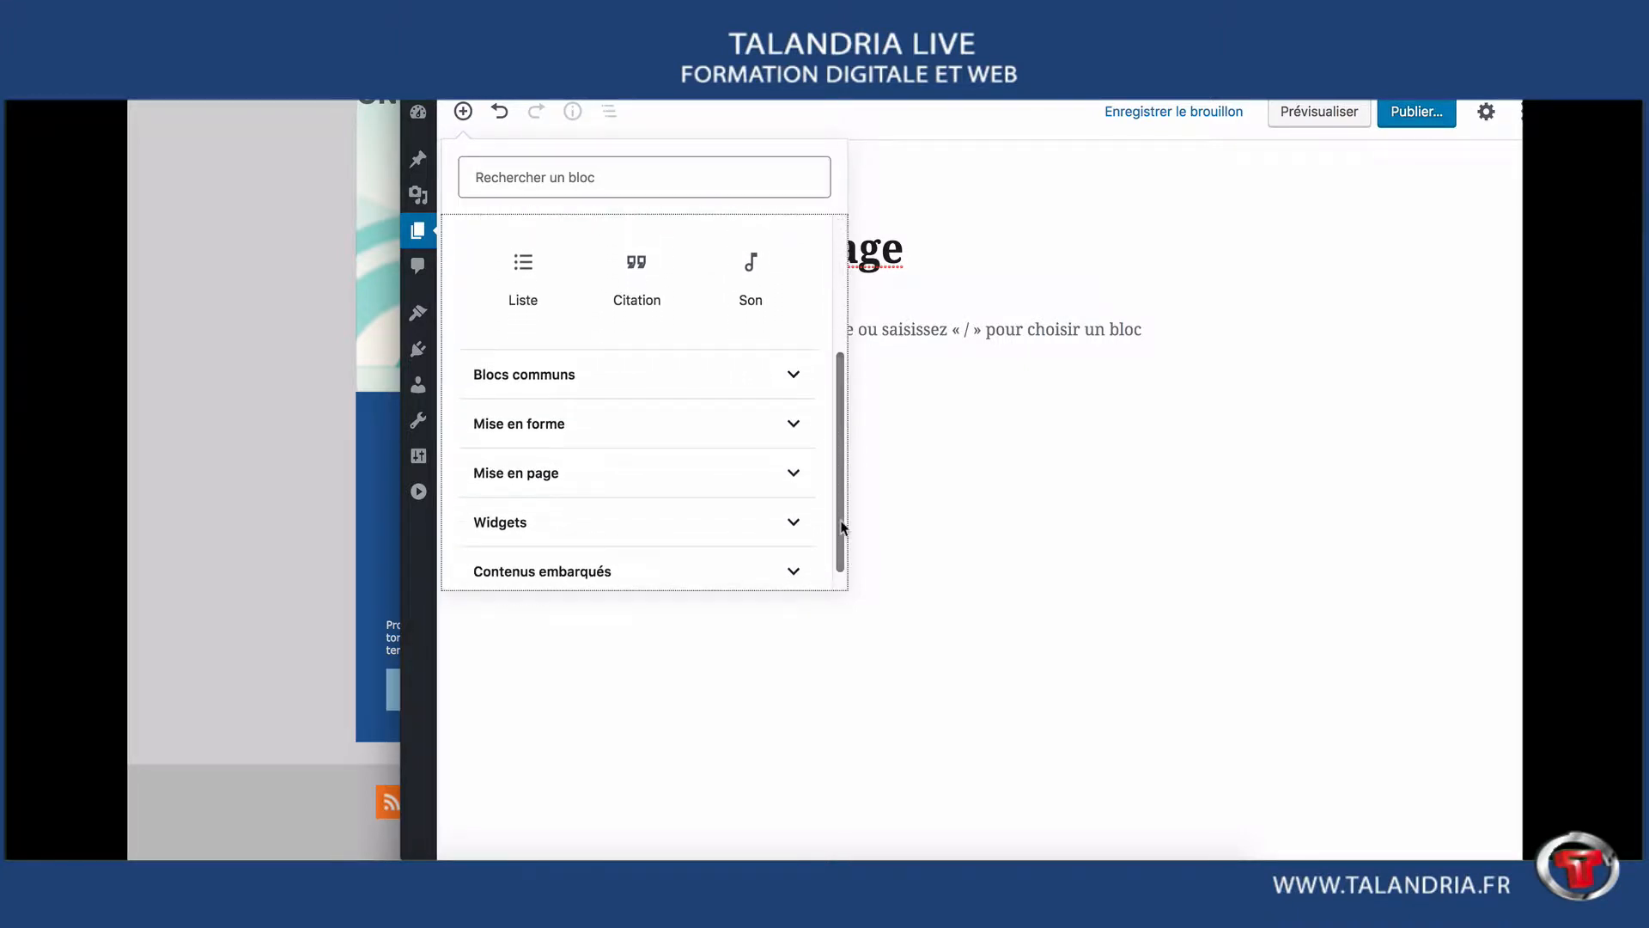
click(796, 384)
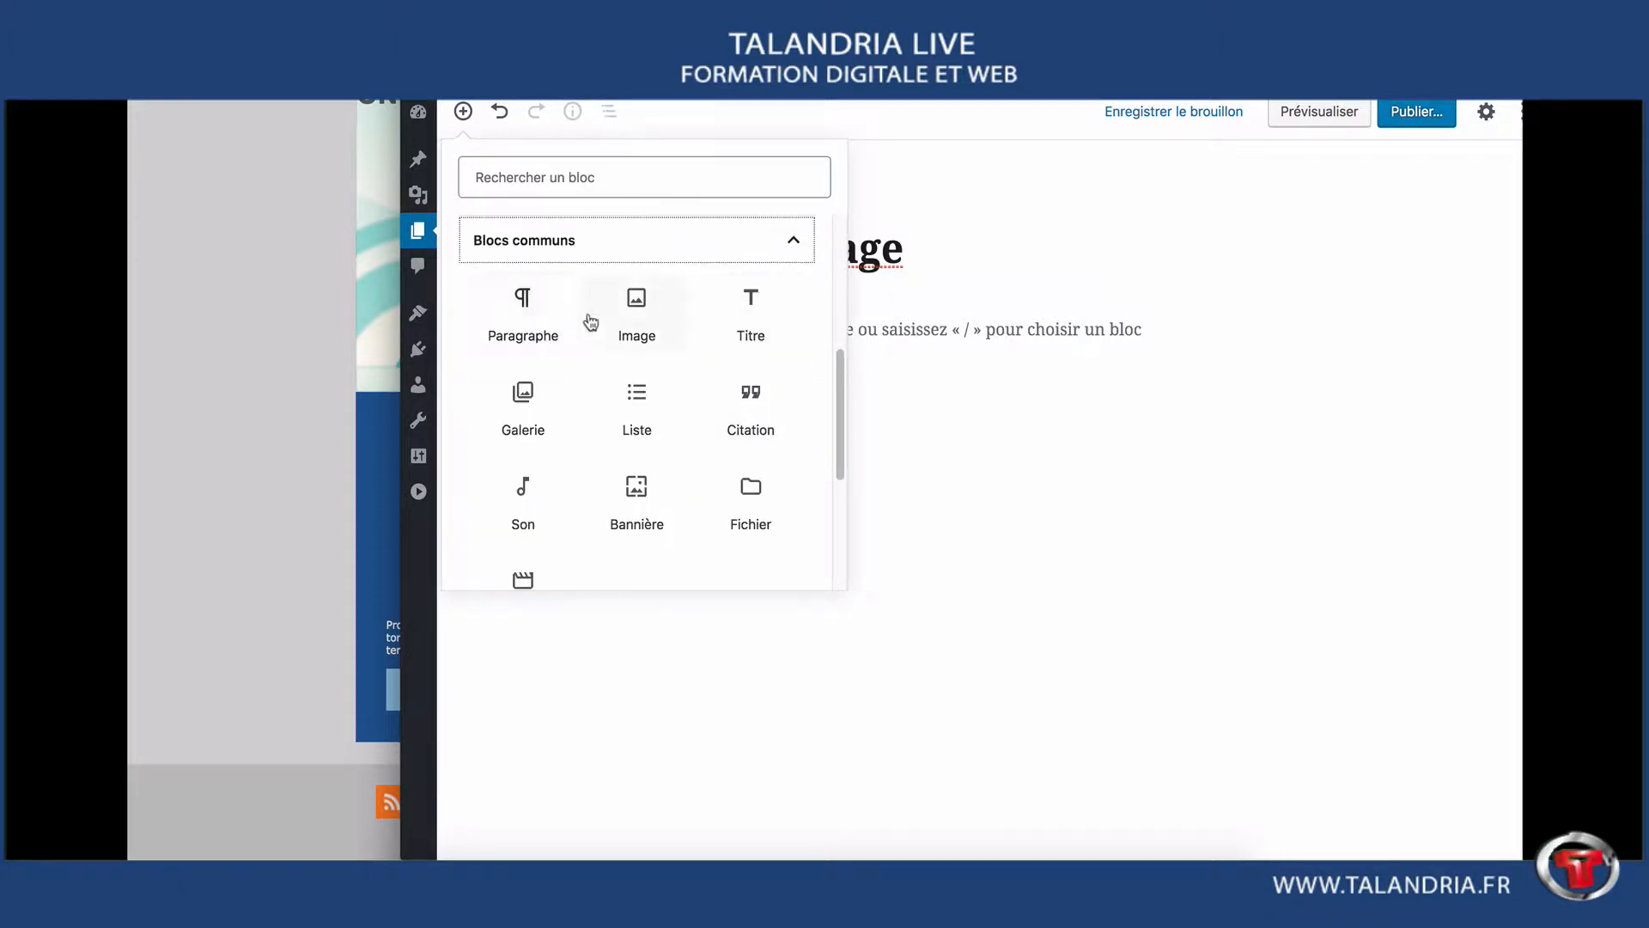
scroll(840, 449, down, 3)
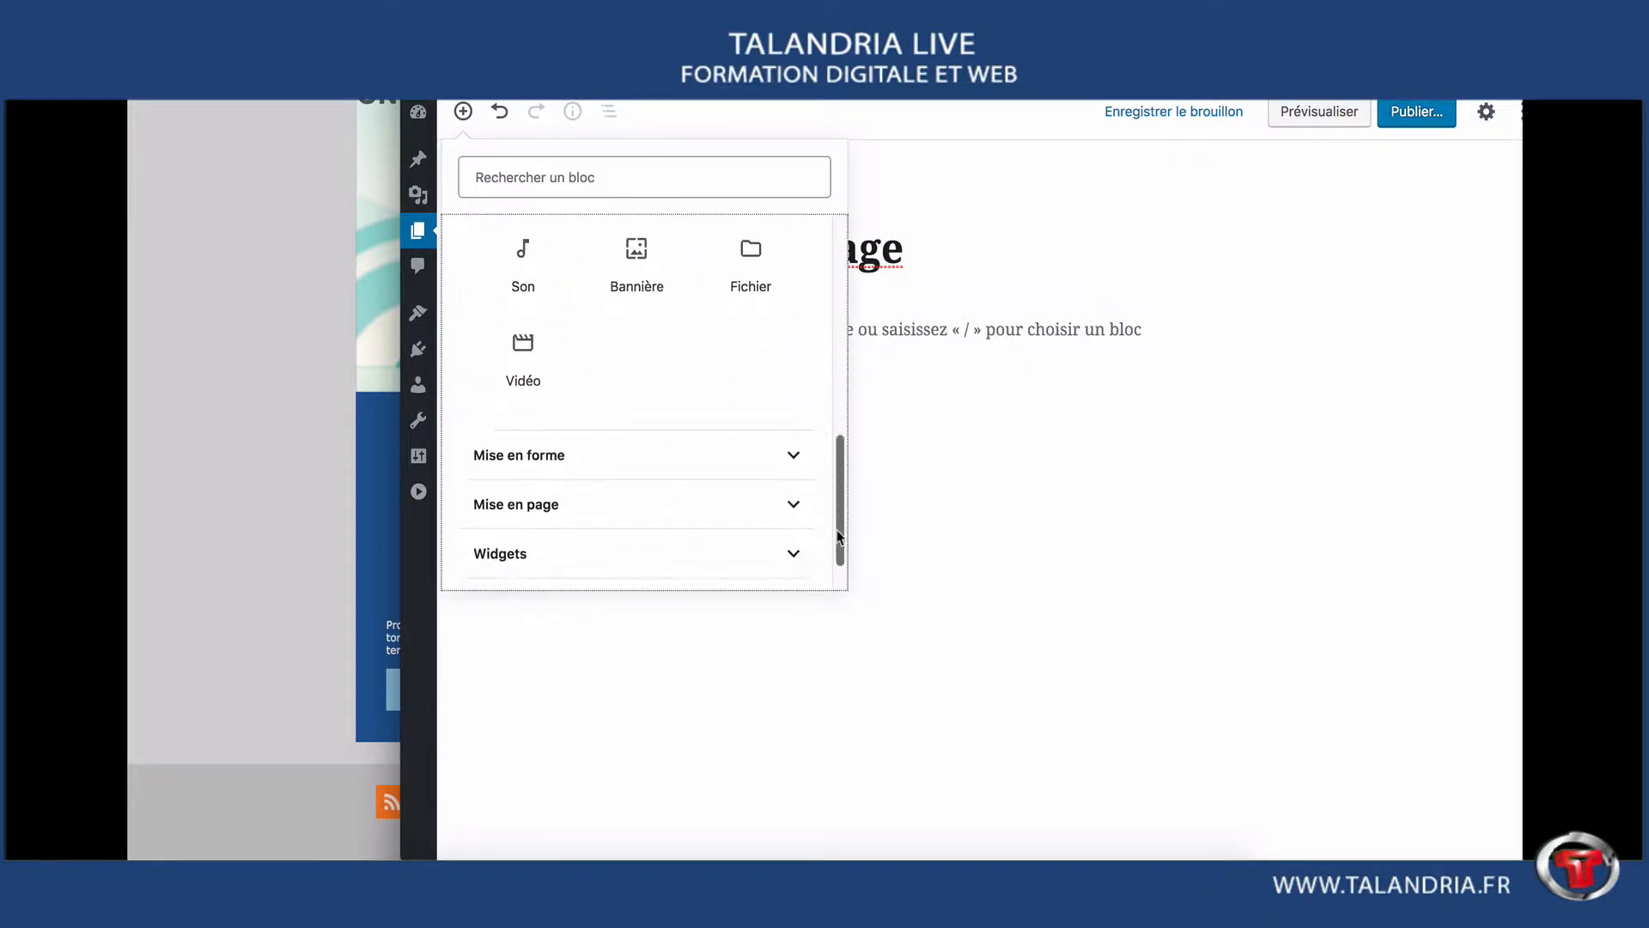
click(698, 428)
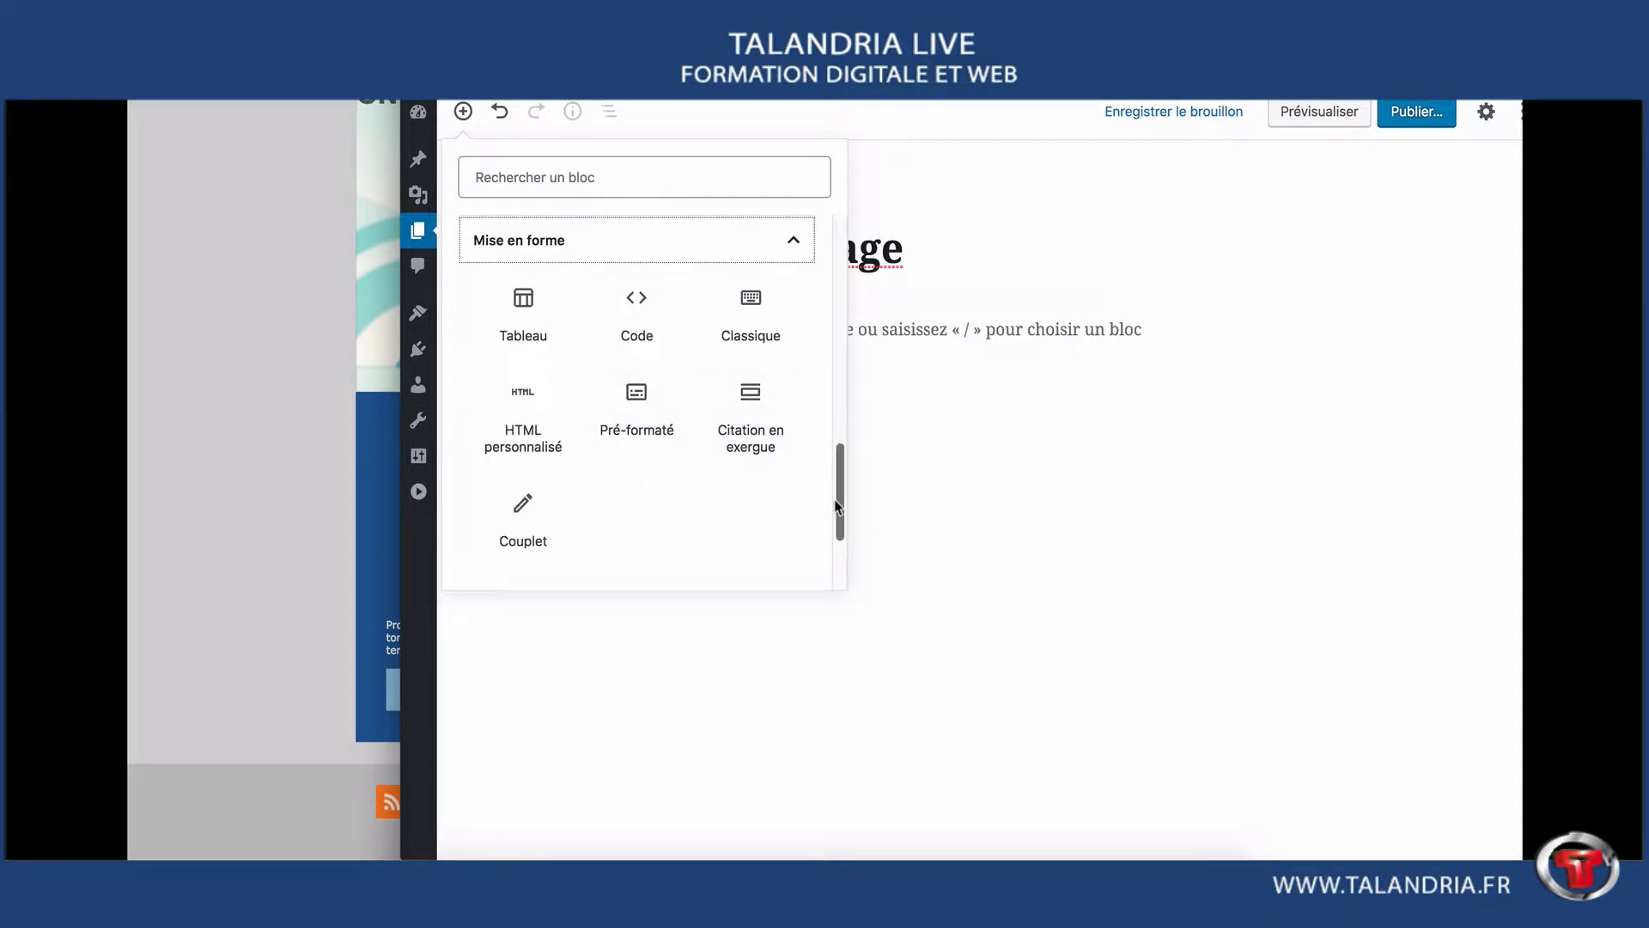
scroll(842, 485, down, 3)
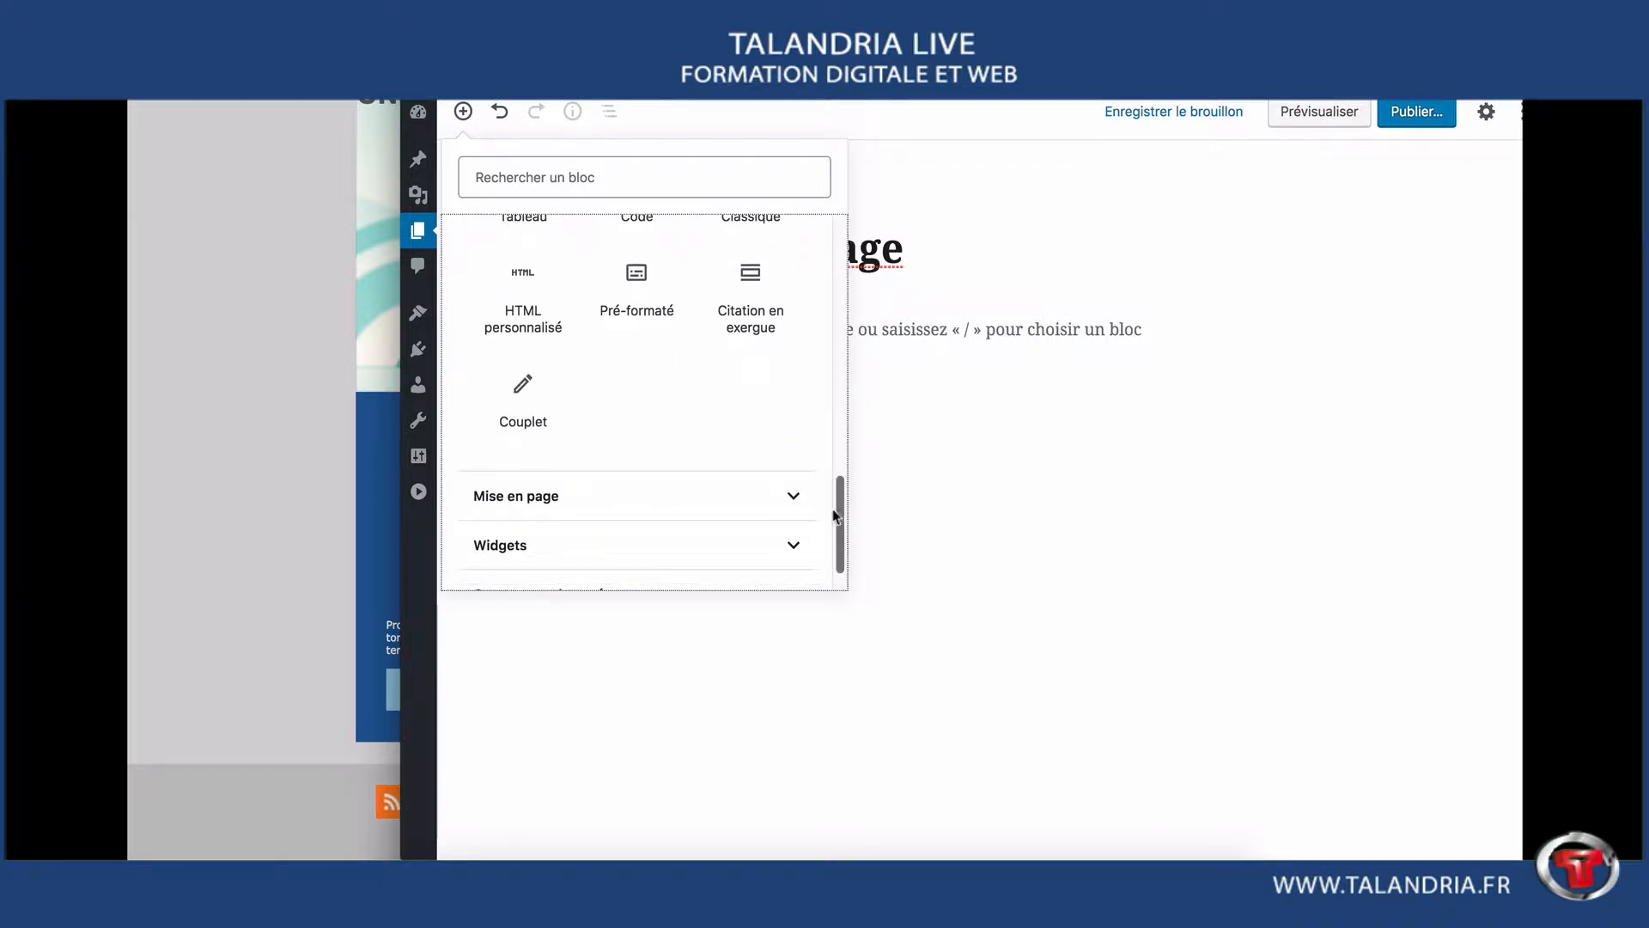
click(798, 492)
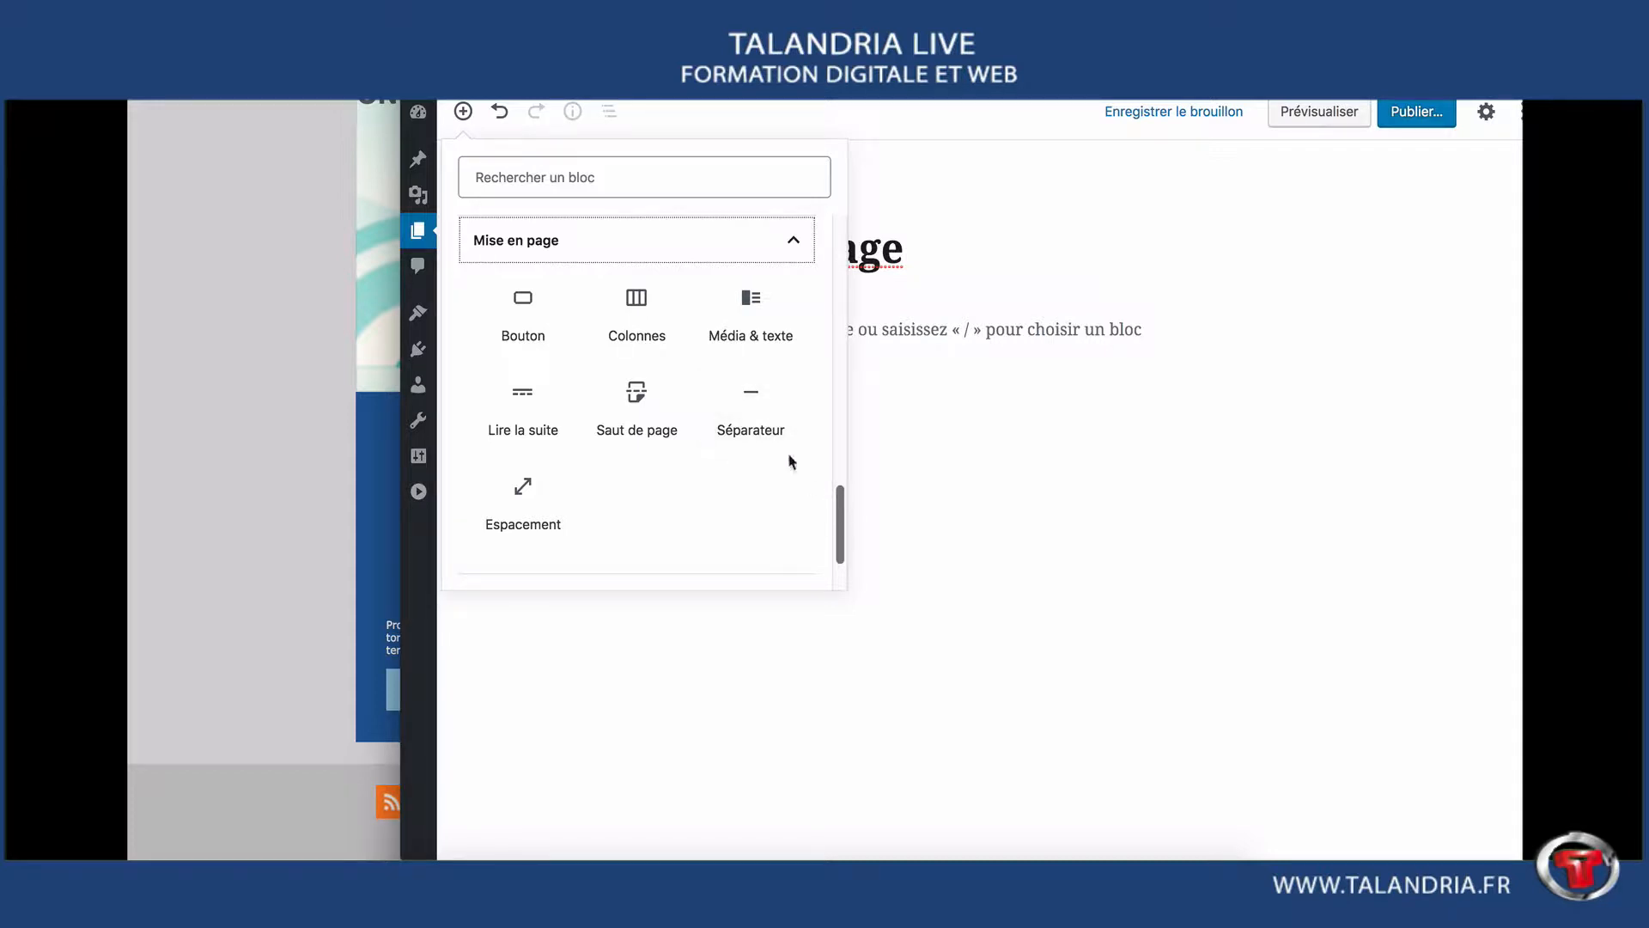
drag(839, 503, 839, 525)
click(795, 508)
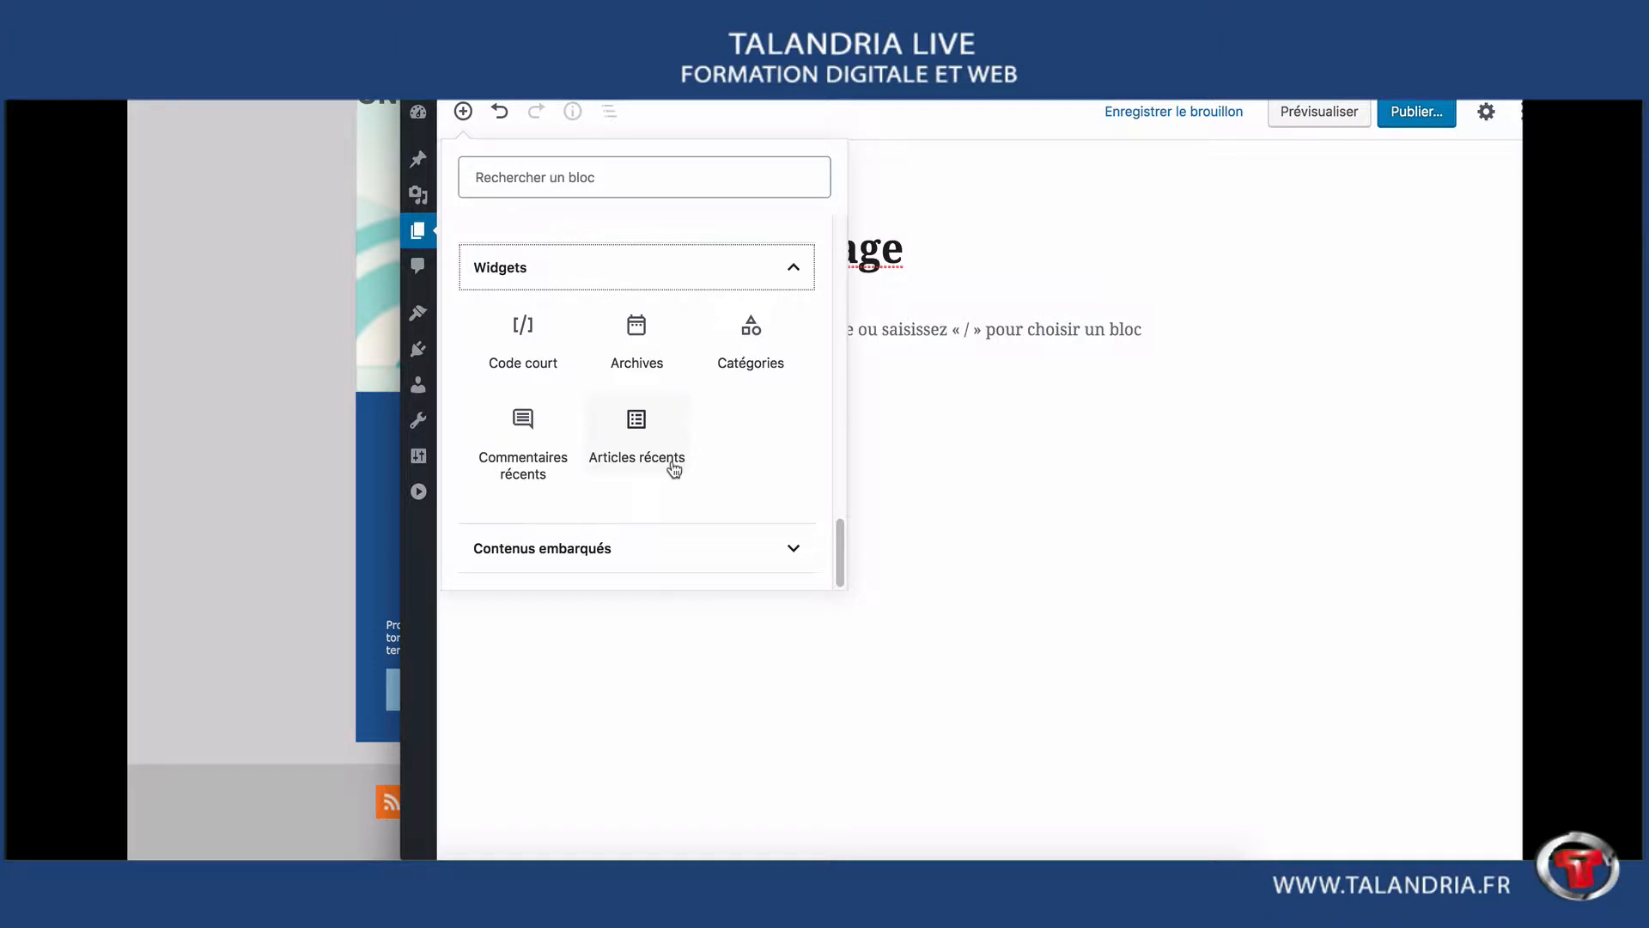
click(781, 541)
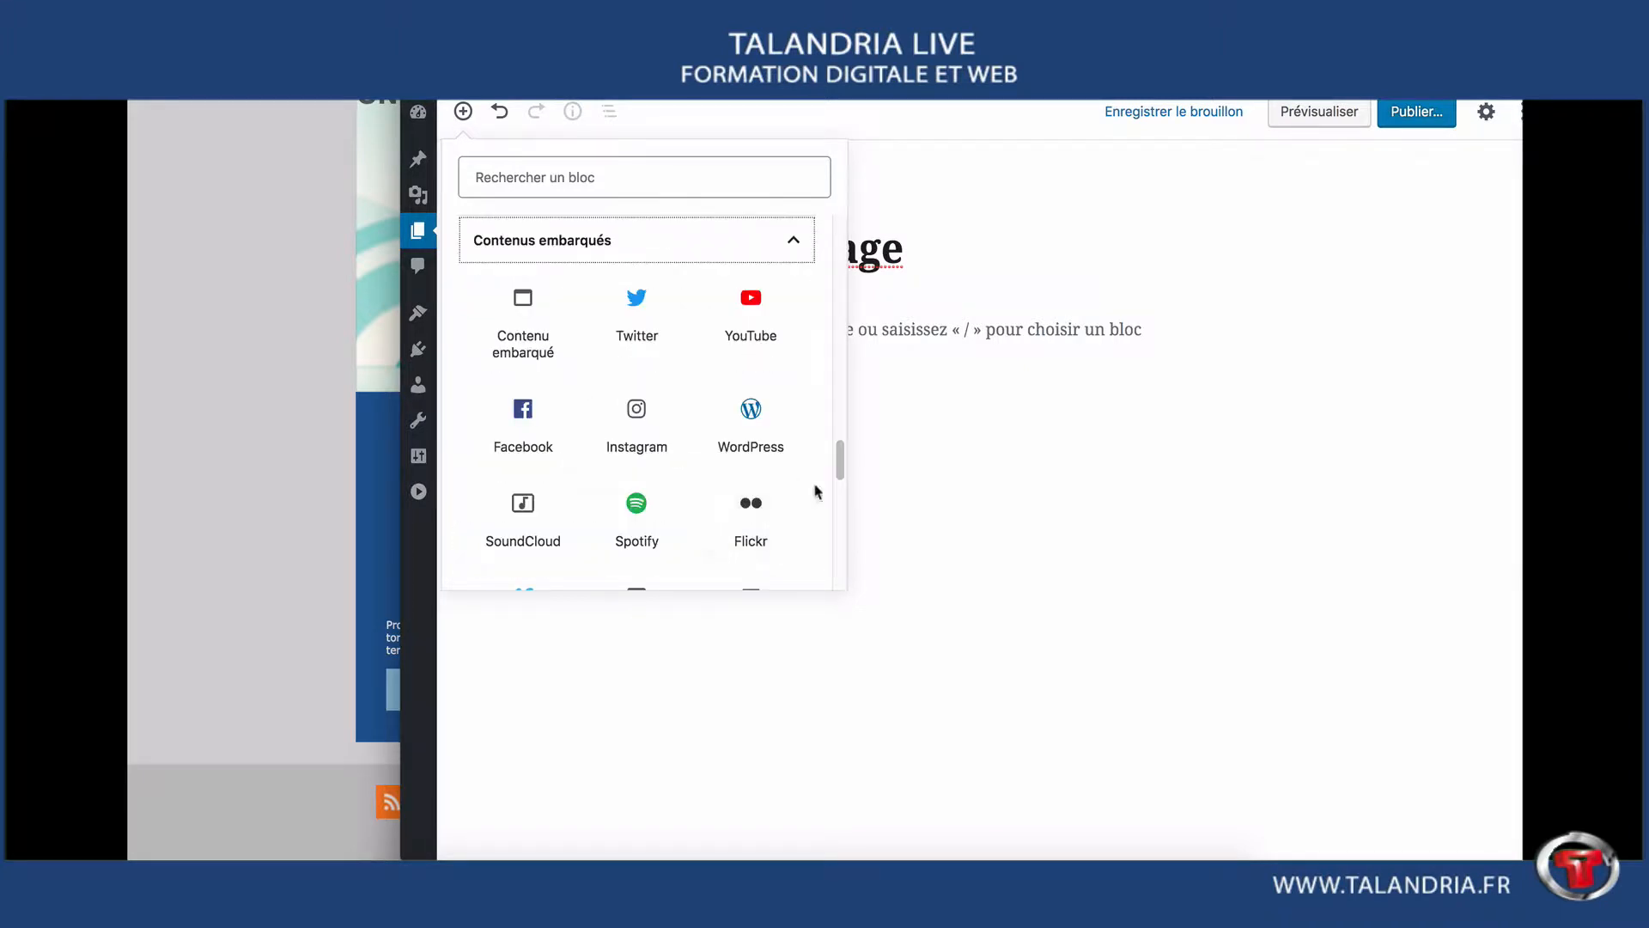
drag(837, 460, 839, 541)
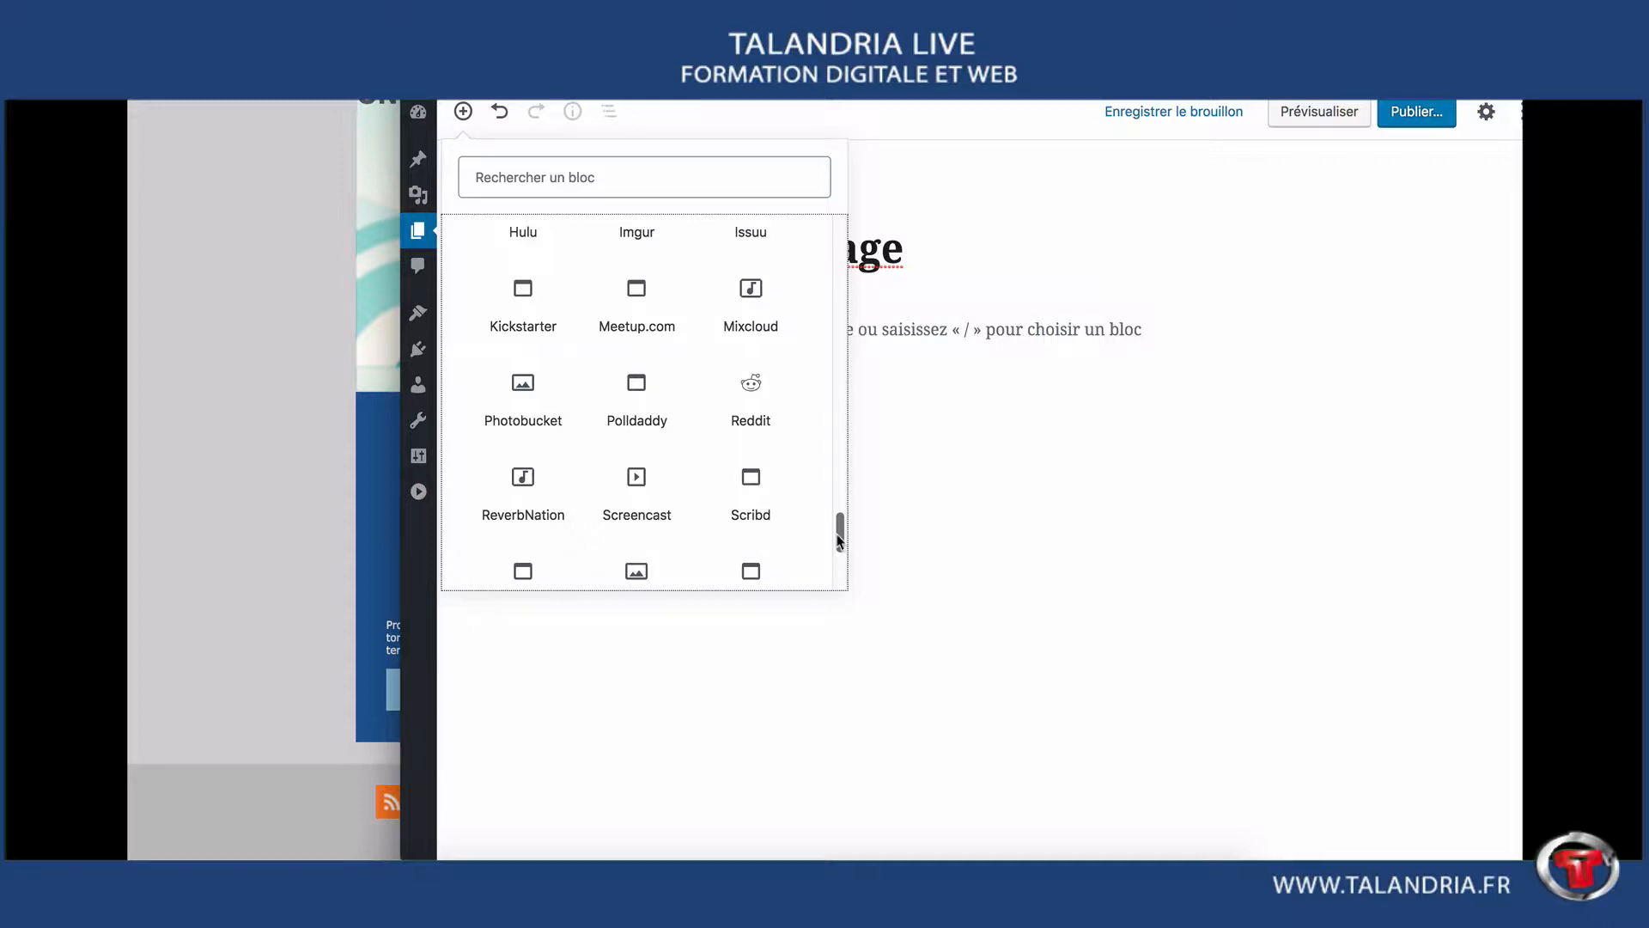
drag(841, 533, 823, 229)
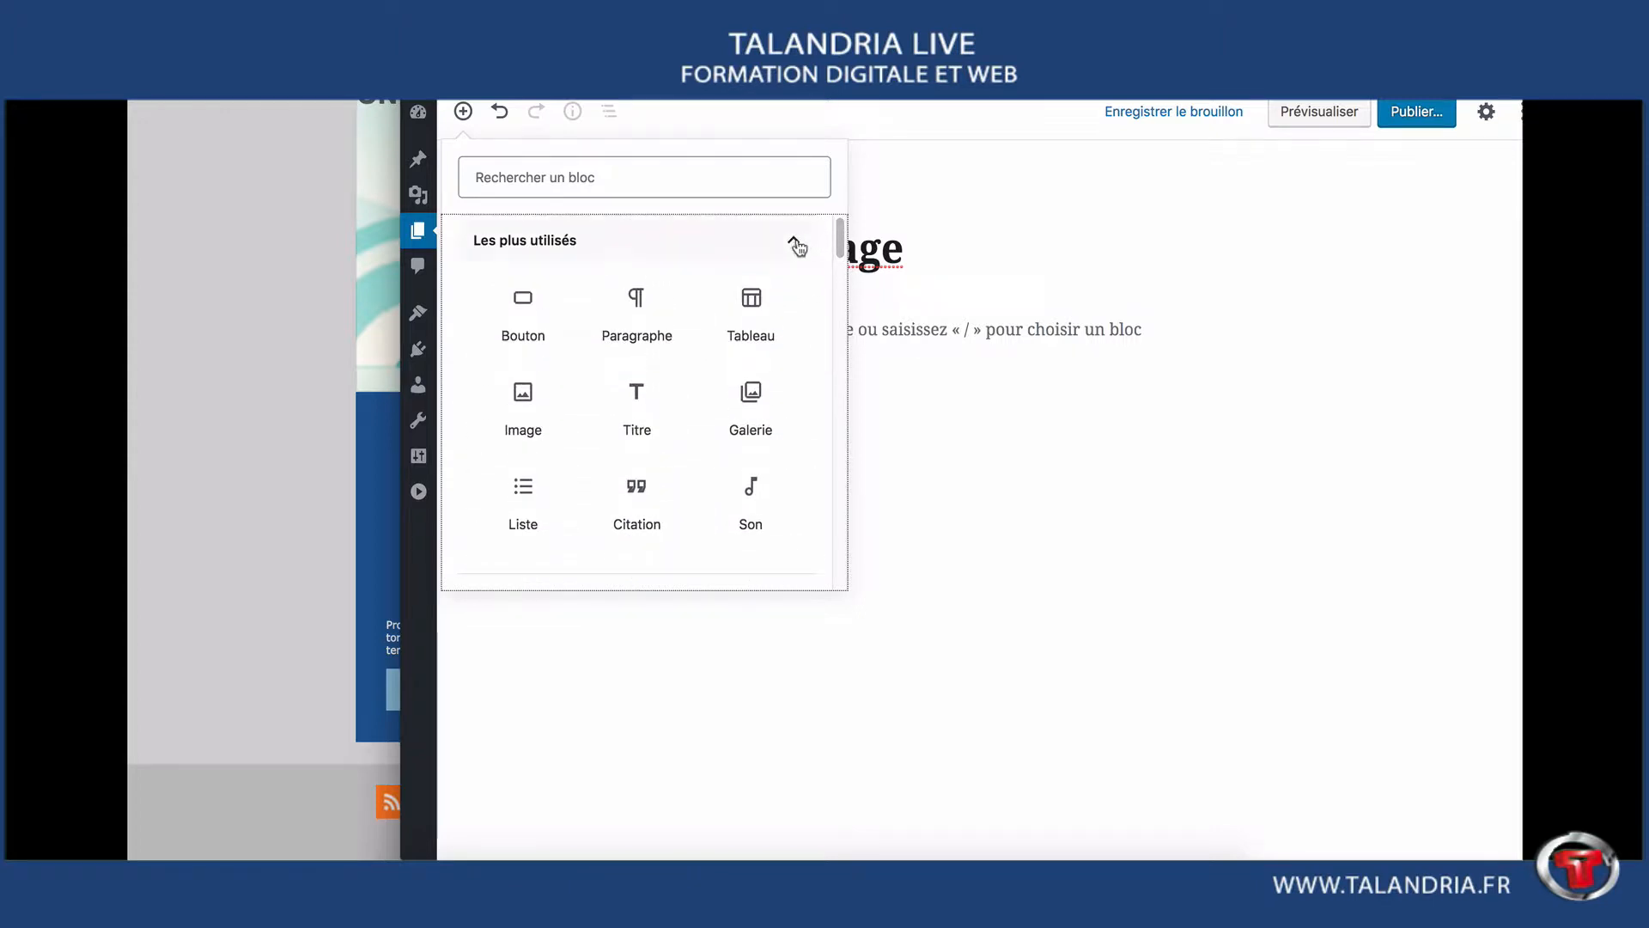
- Collapse all block categories and close the block list
click(793, 242)
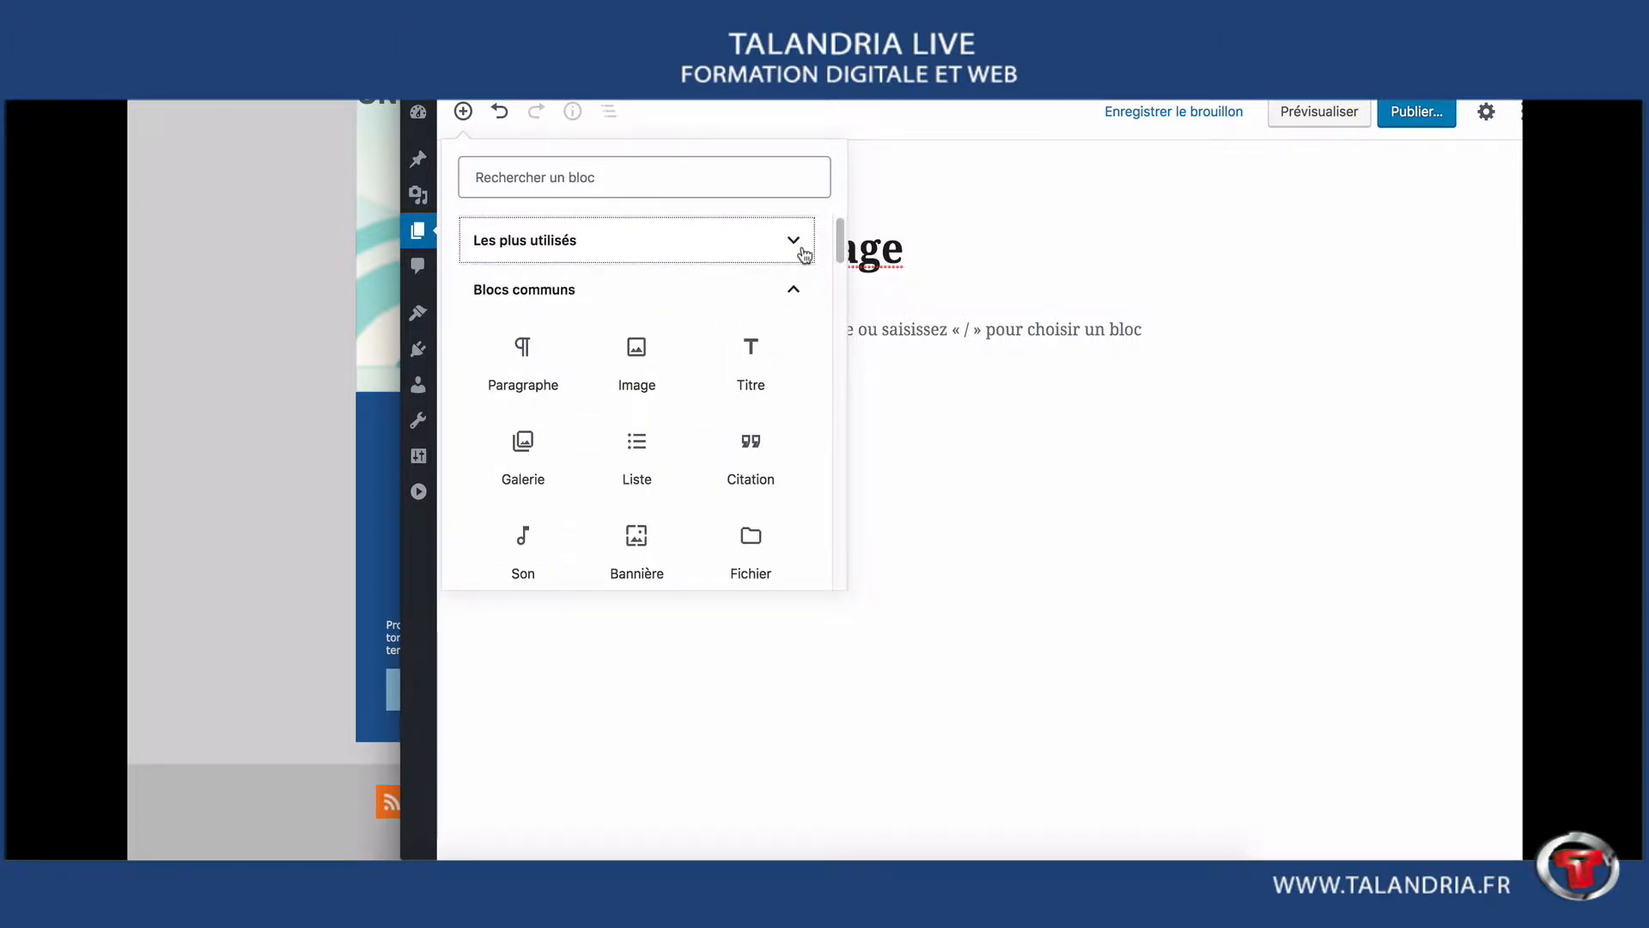
click(788, 293)
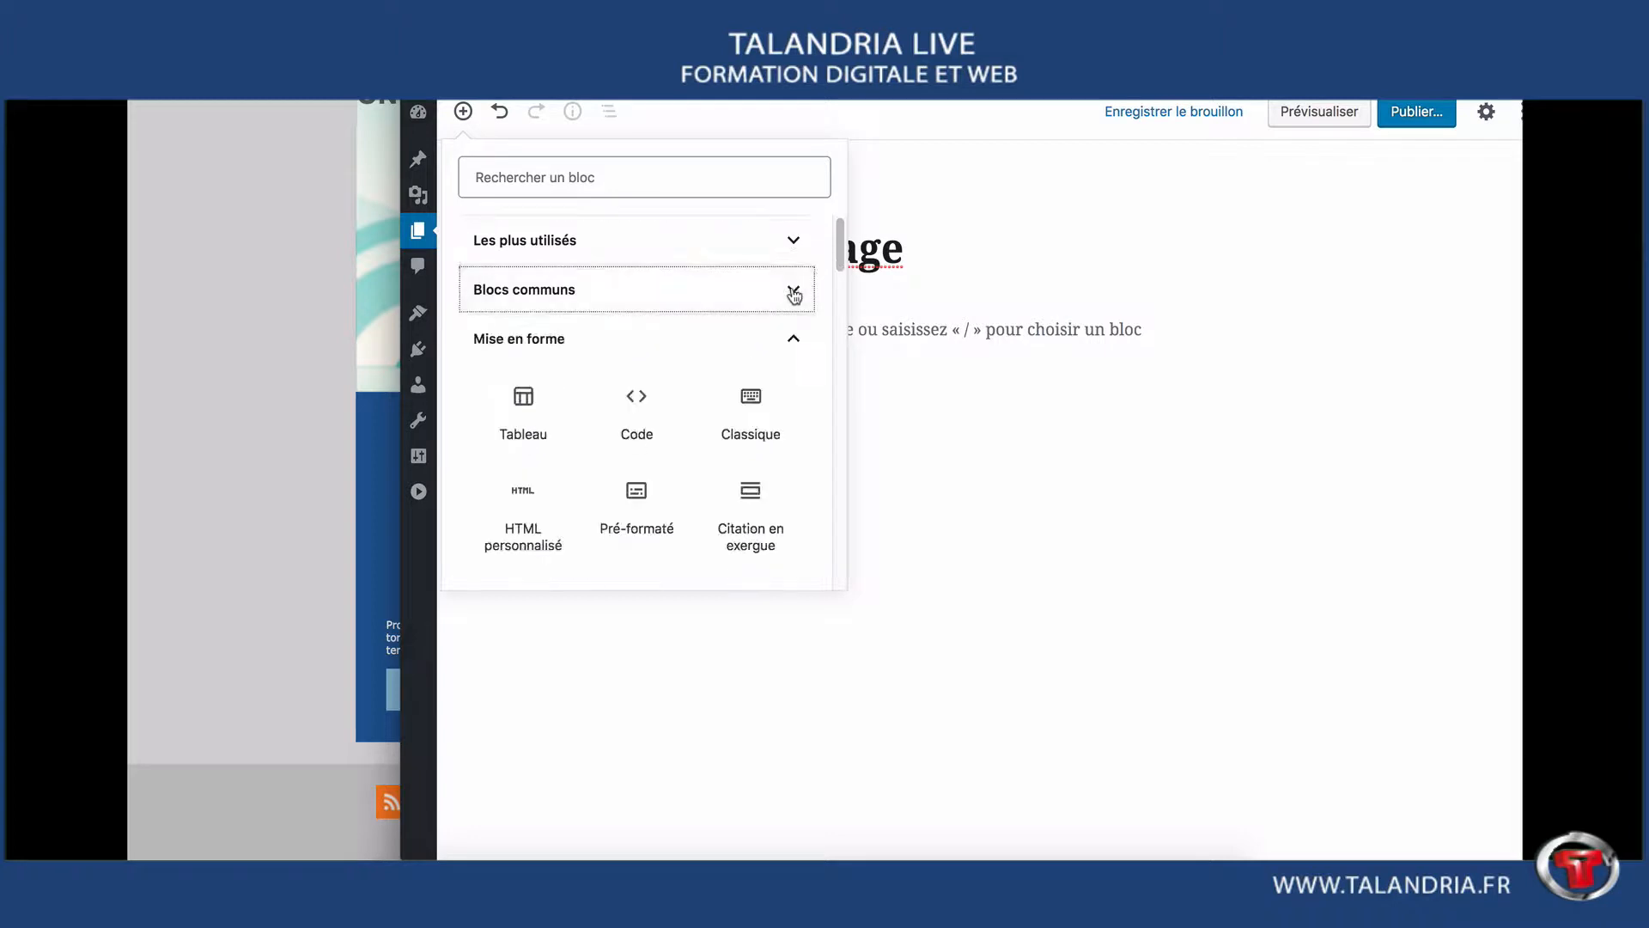
click(792, 343)
click(798, 387)
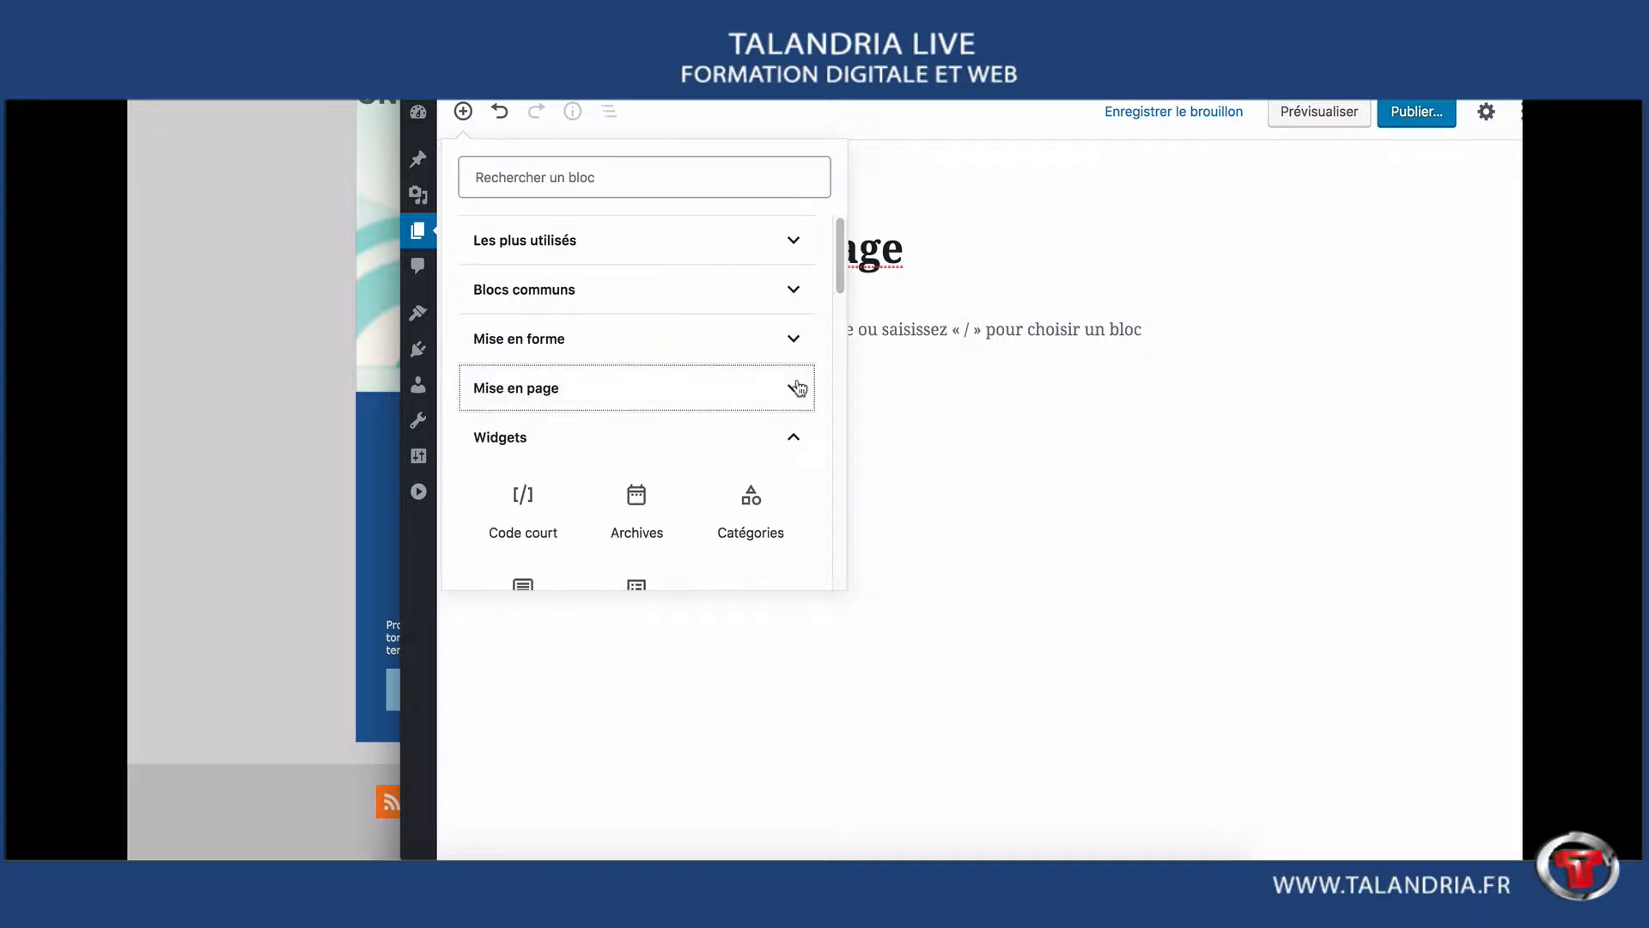
click(788, 434)
click(793, 499)
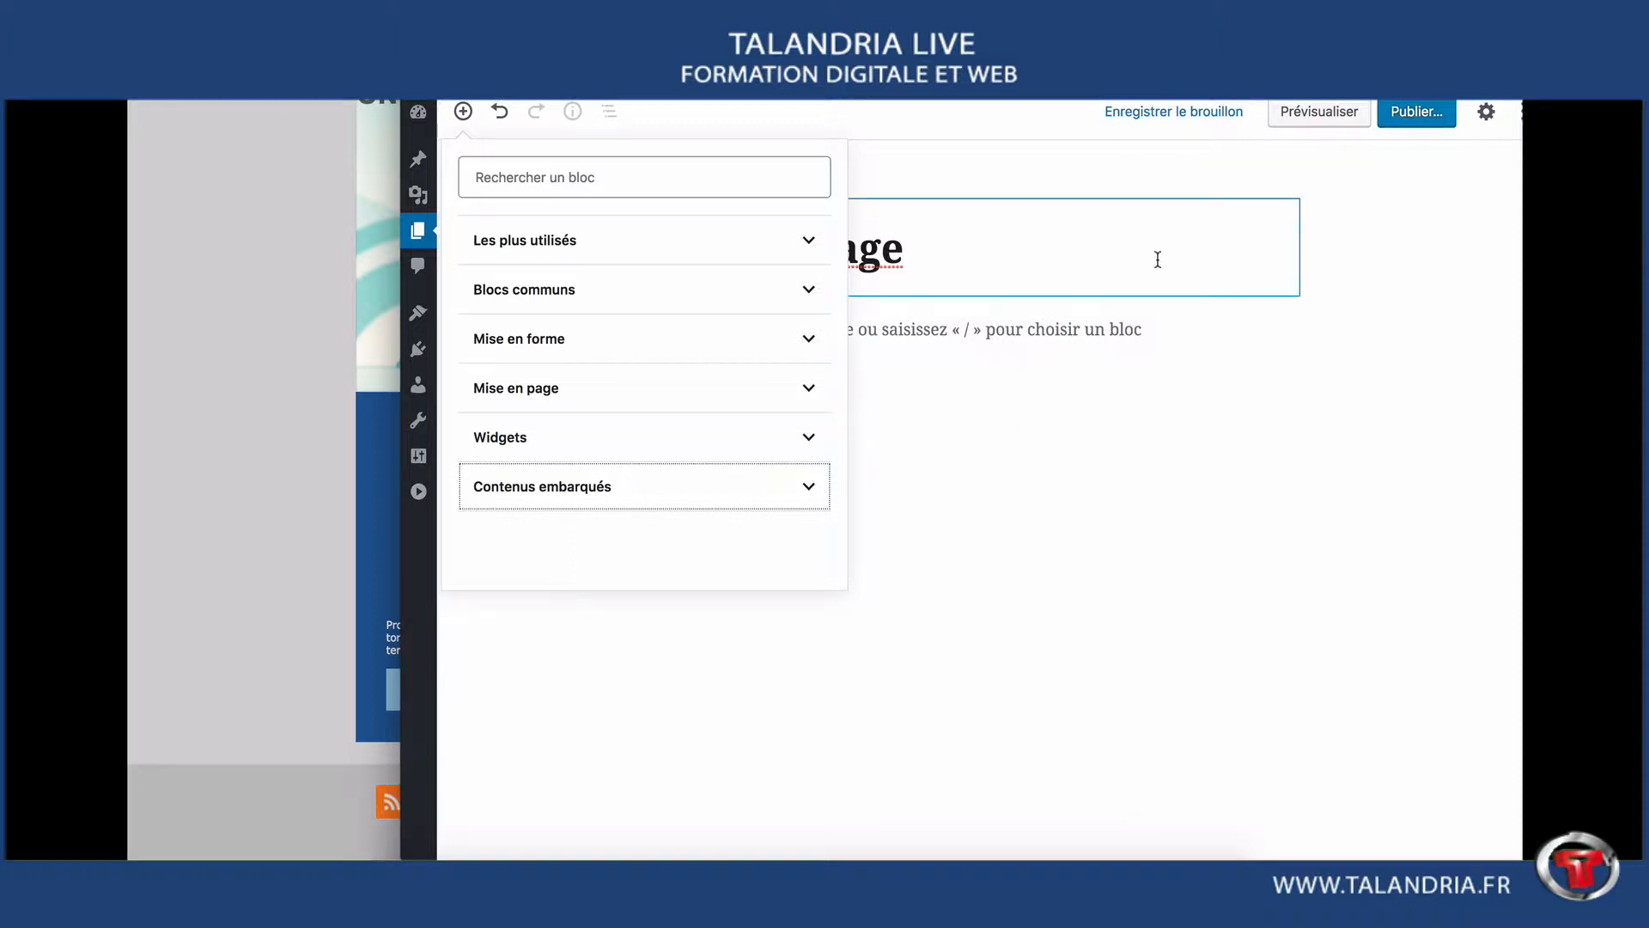
click(1238, 446)
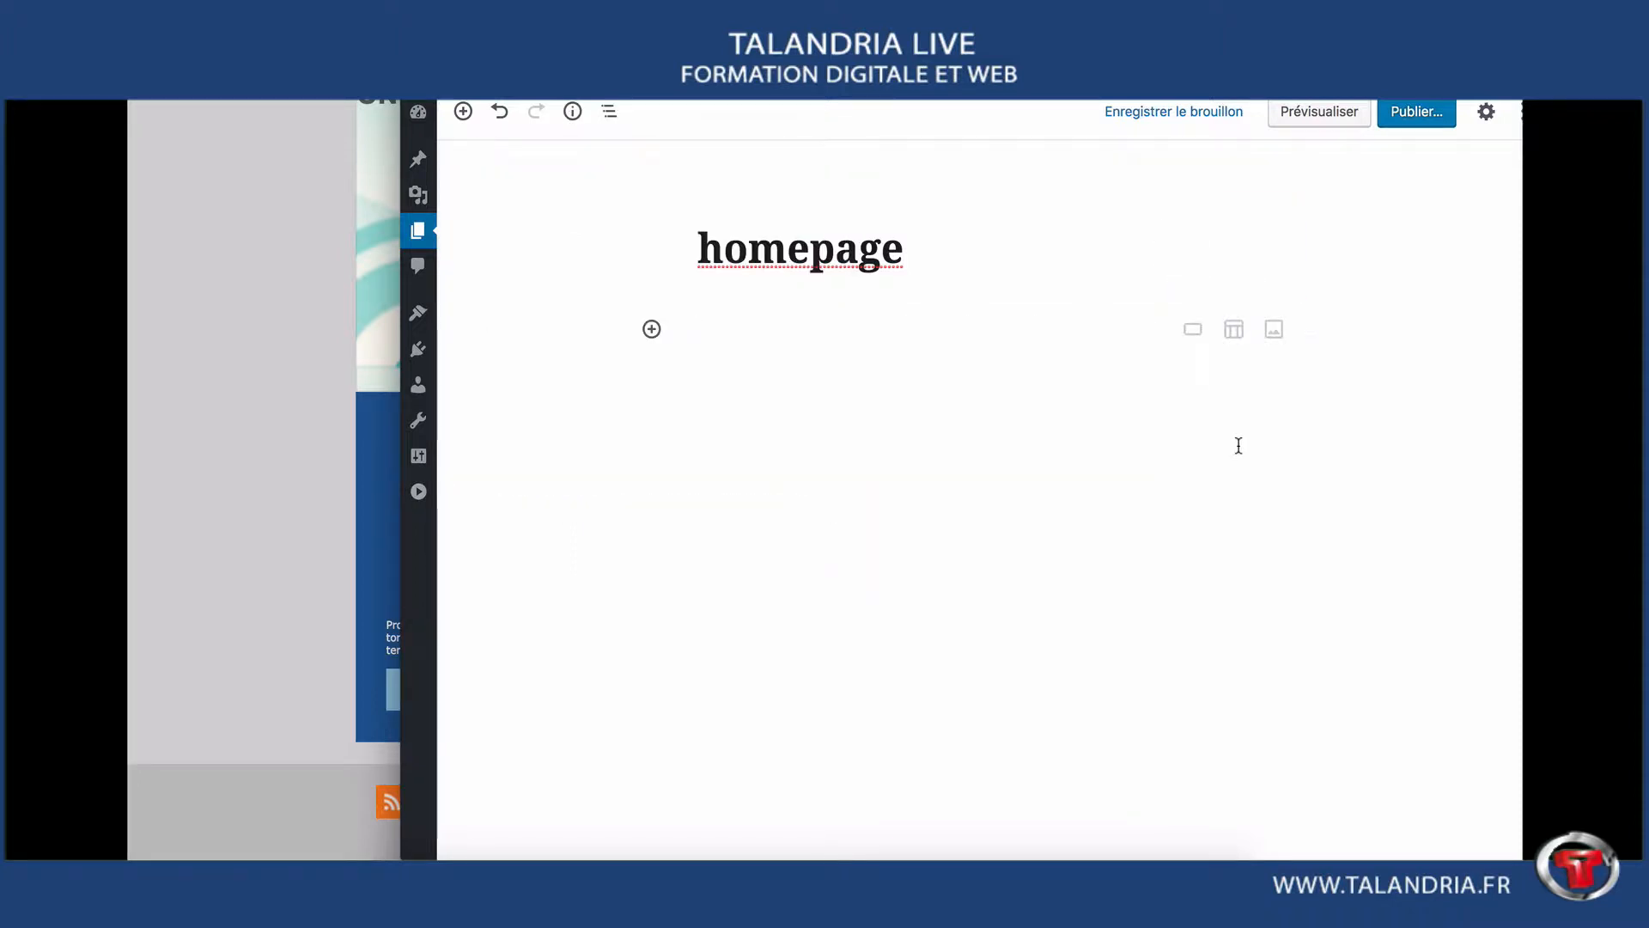
- Examine the three-column section with Approches, Achievements and Connections on the reference website, and return to the page editor
click(290, 303)
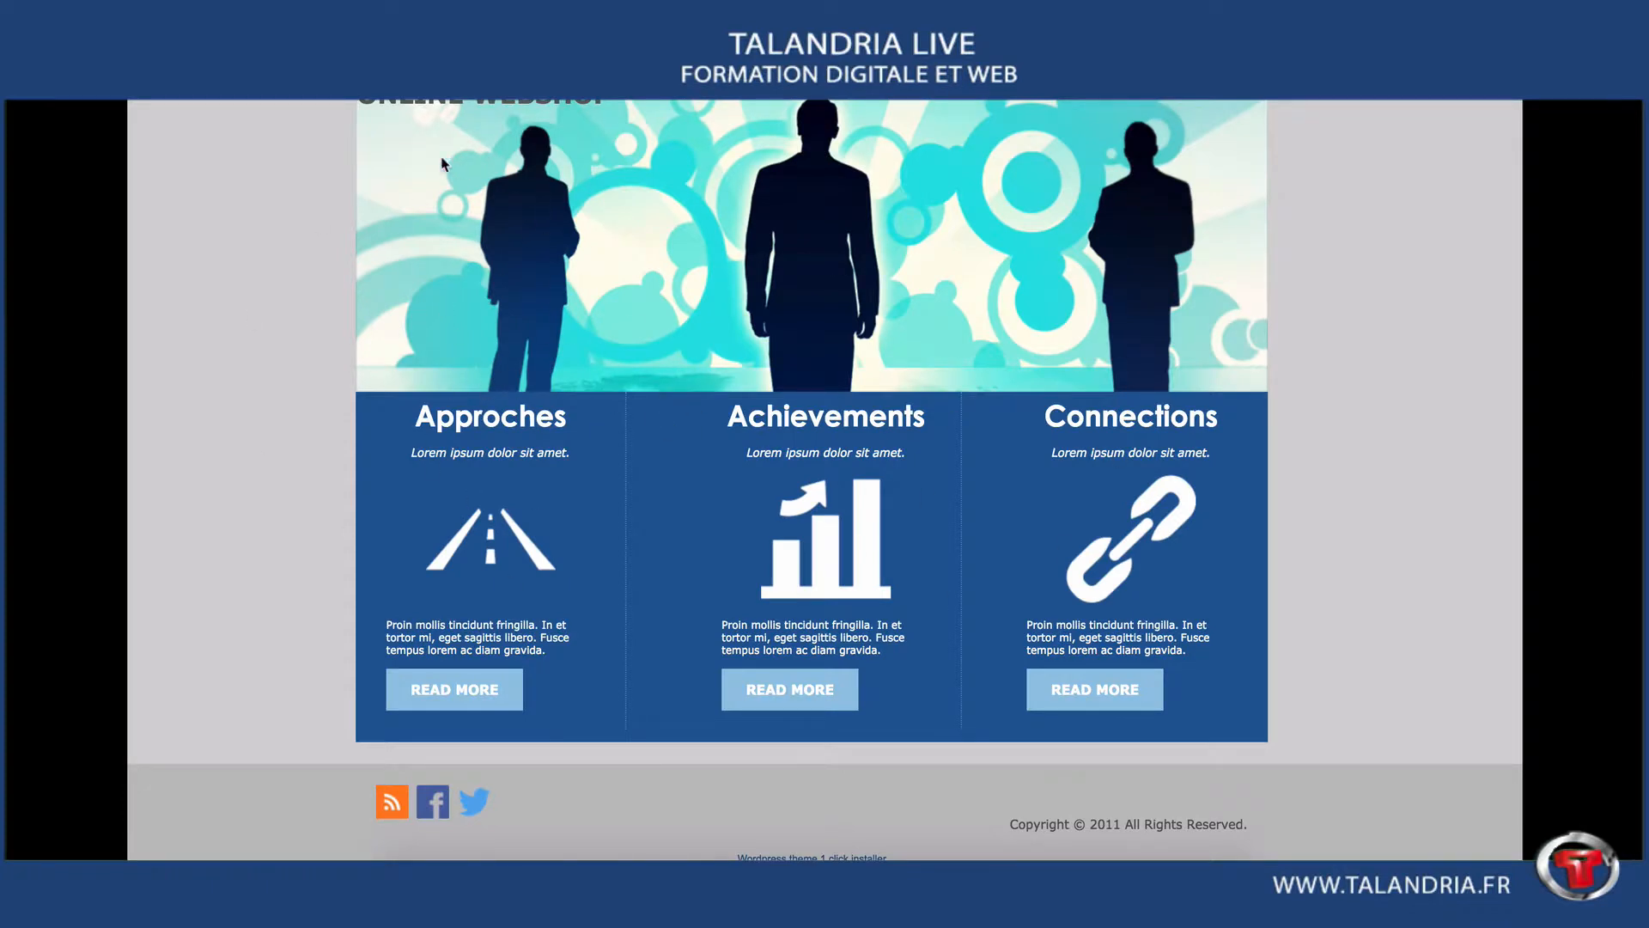
drag(1227, 414, 1203, 765)
drag(430, 391, 1140, 612)
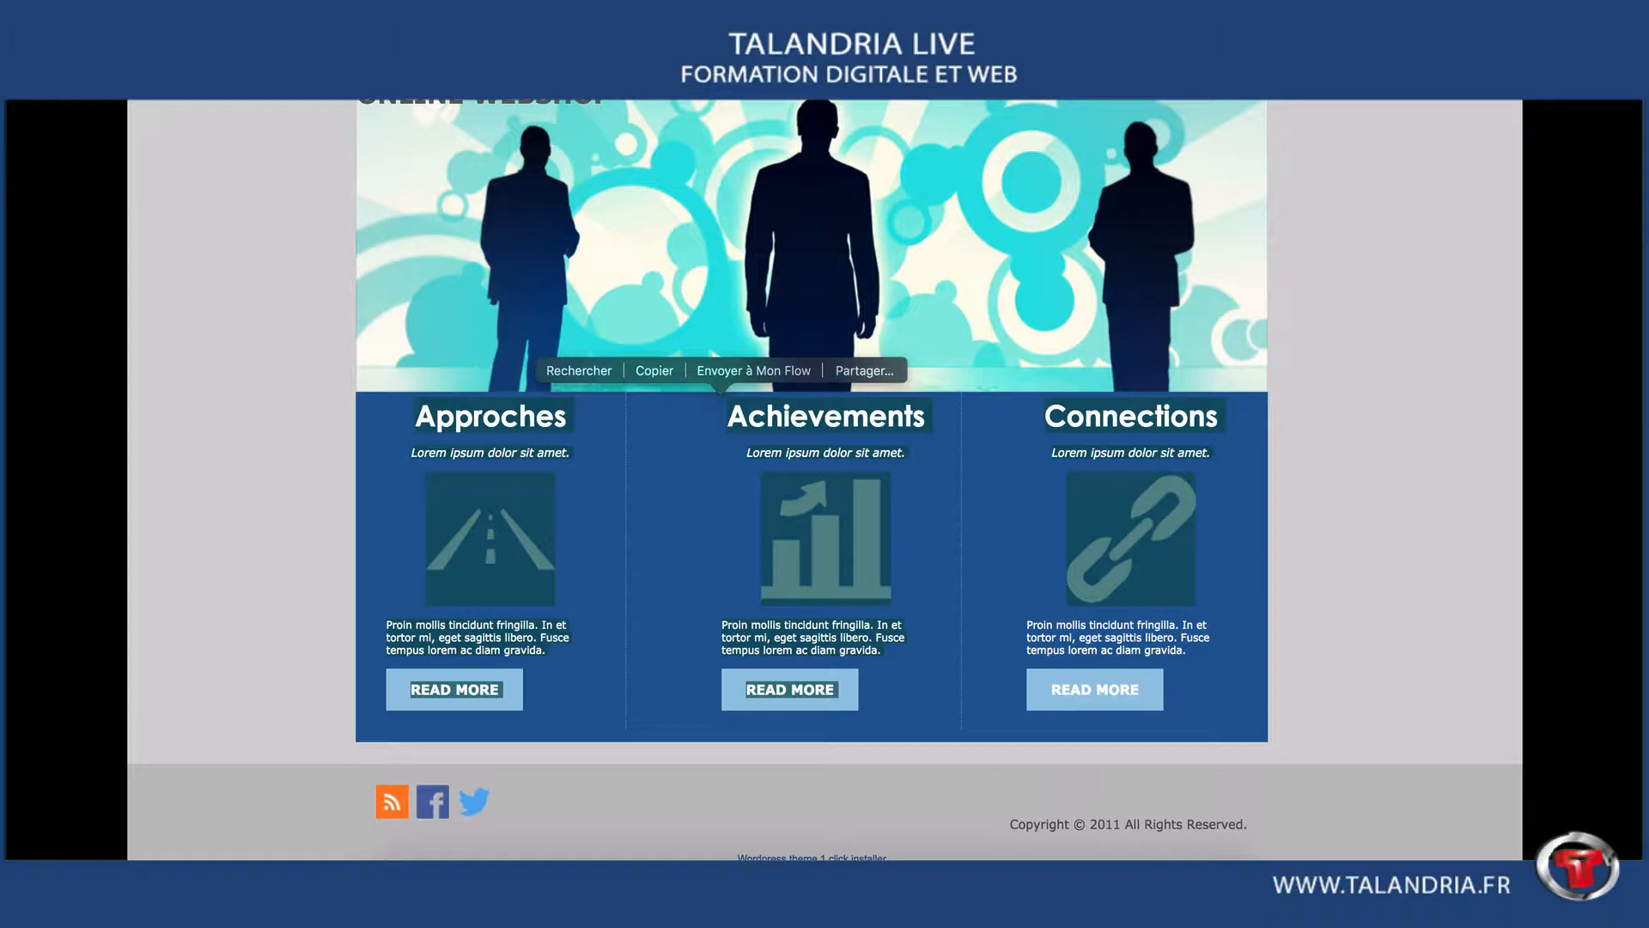
click(1366, 550)
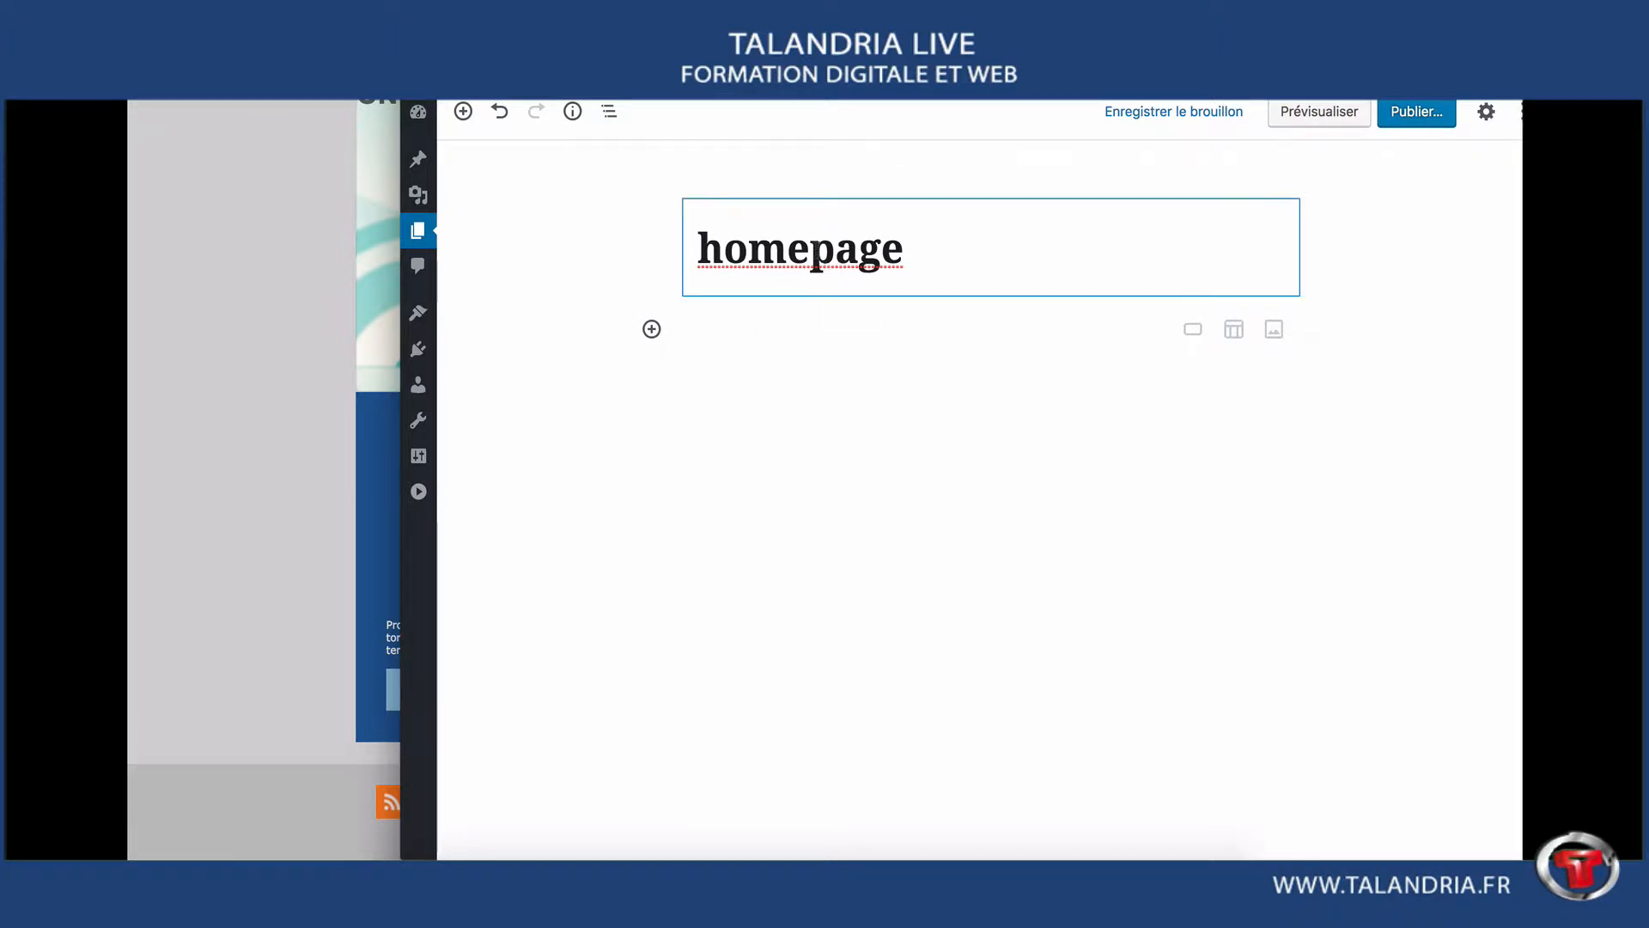
click(810, 248)
click(924, 250)
drag(943, 254, 683, 255)
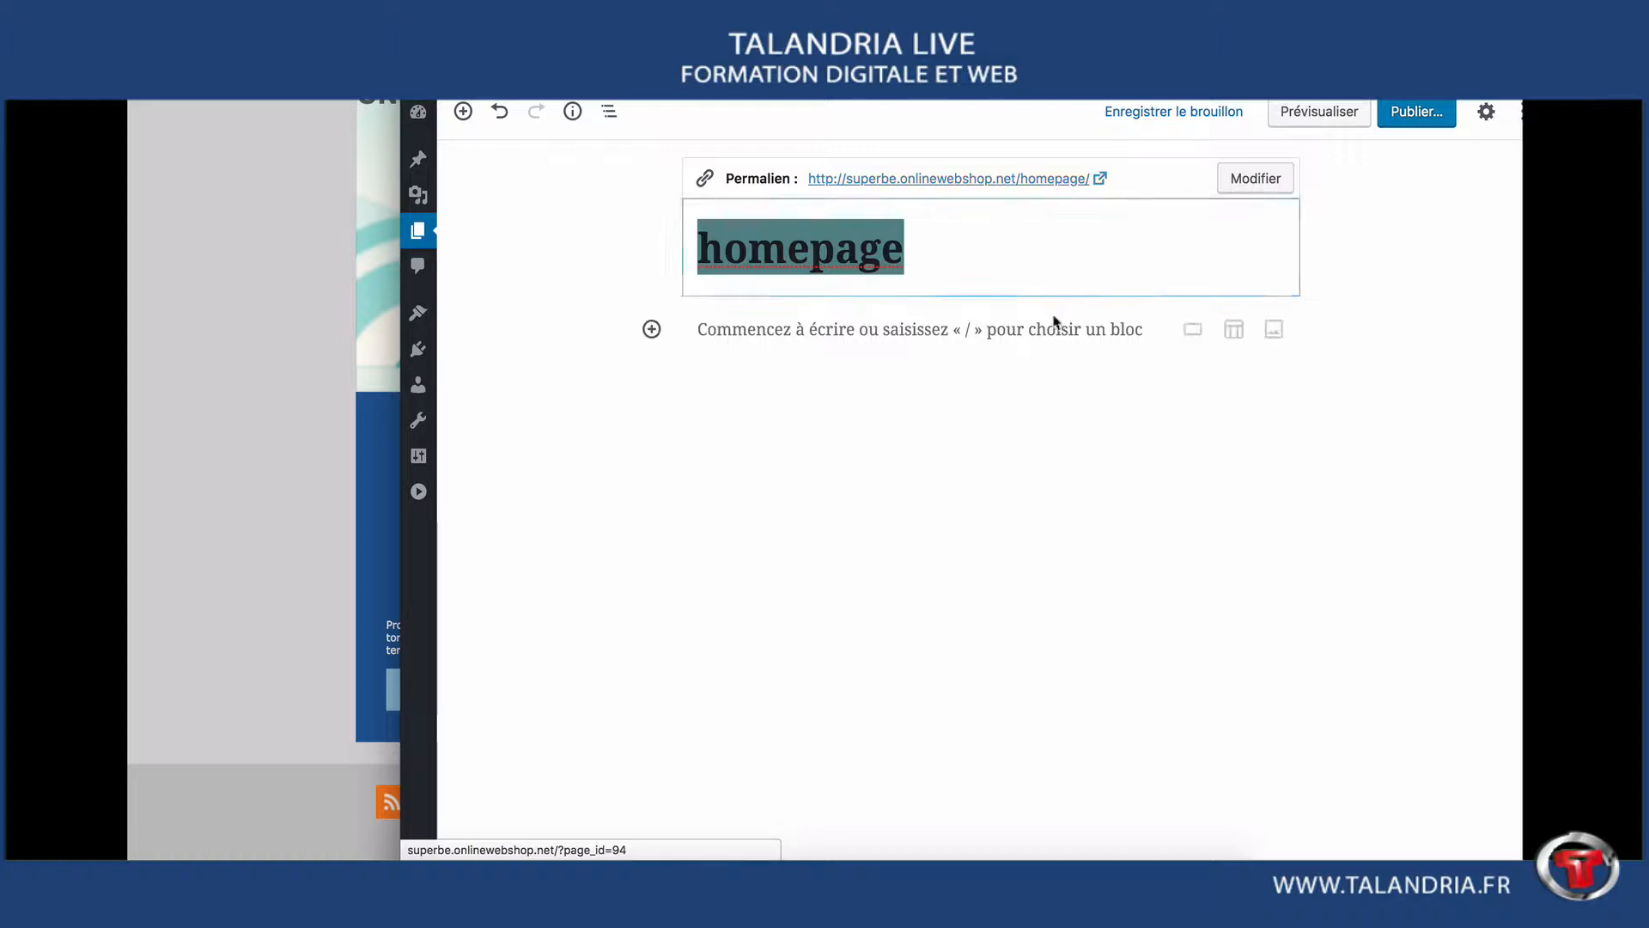
click(1141, 259)
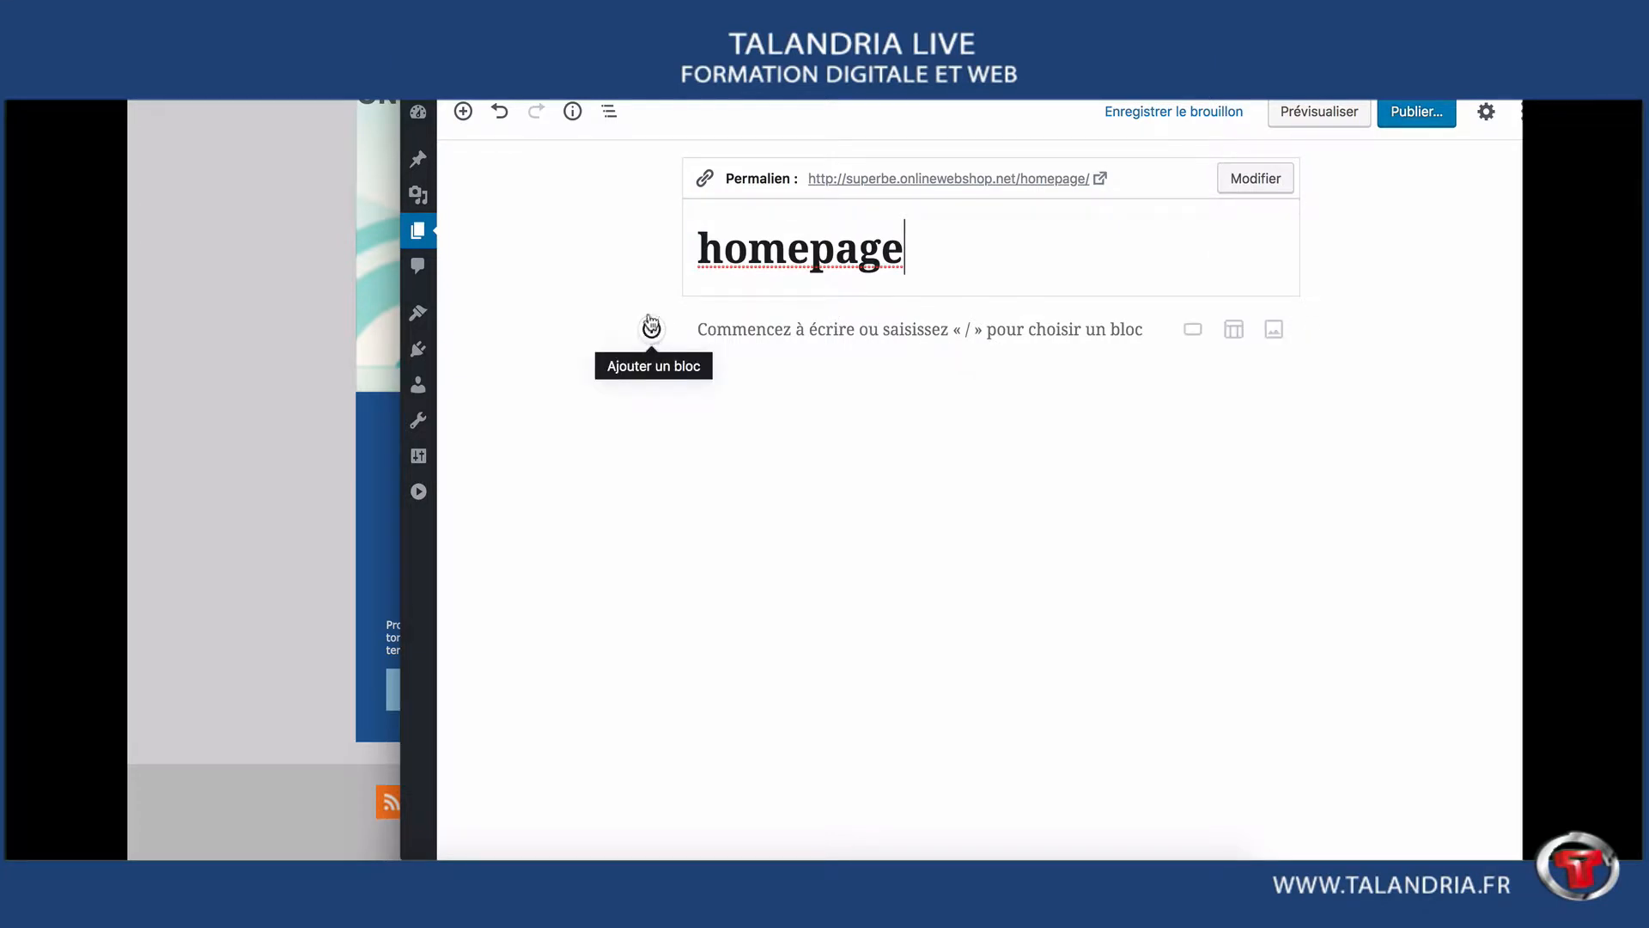
click(462, 112)
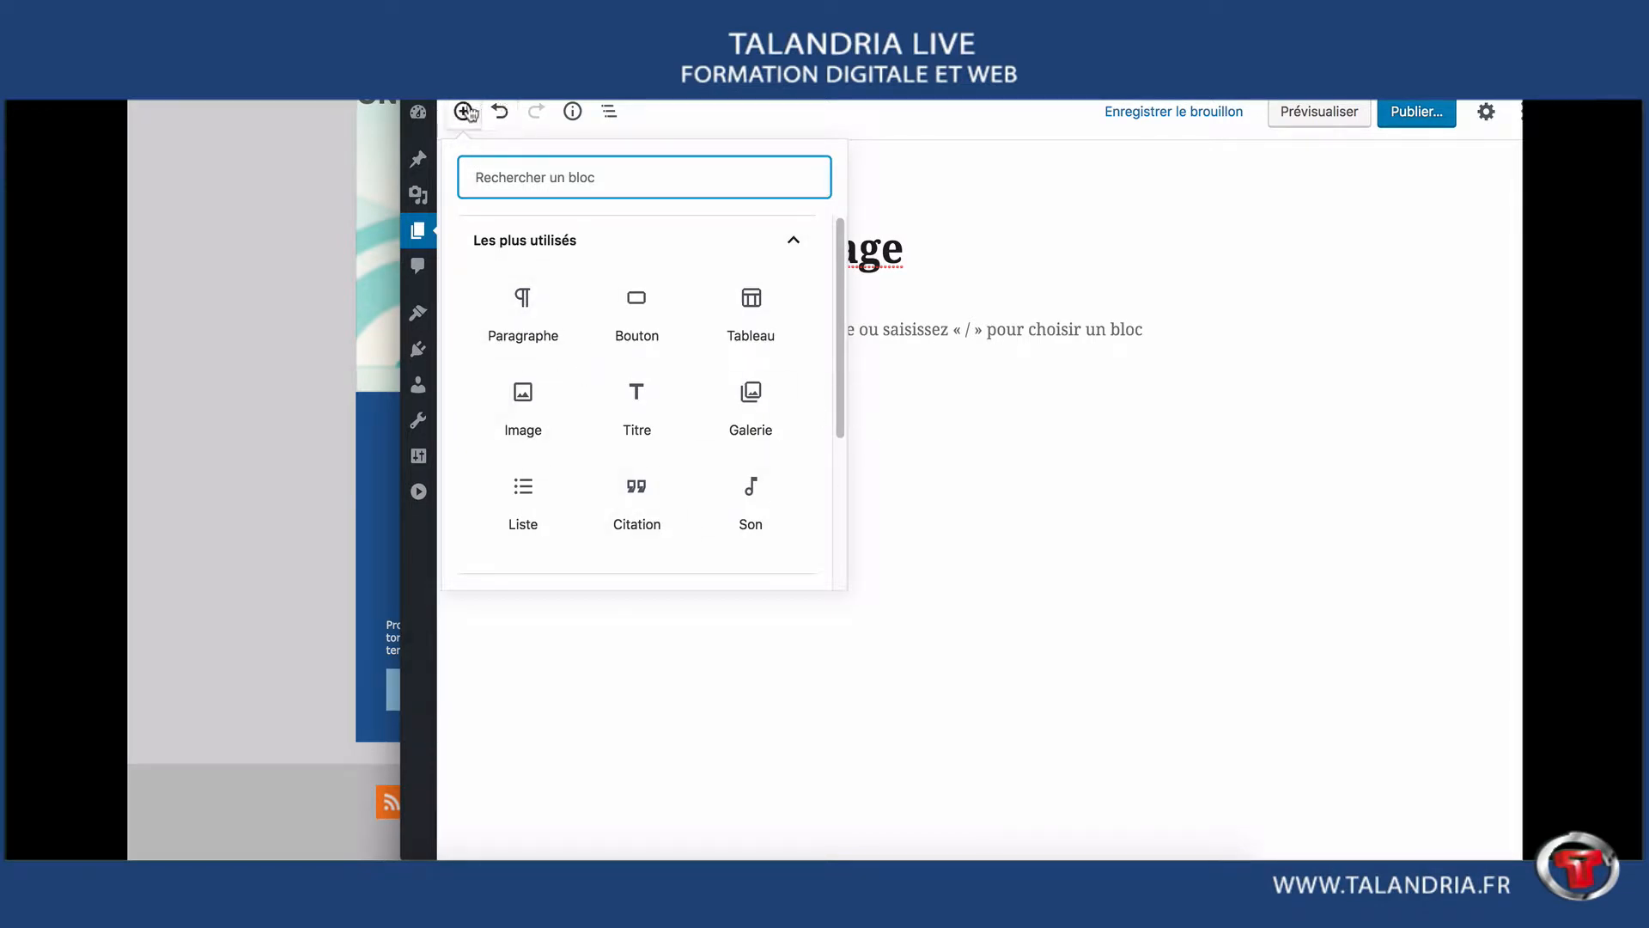
click(873, 396)
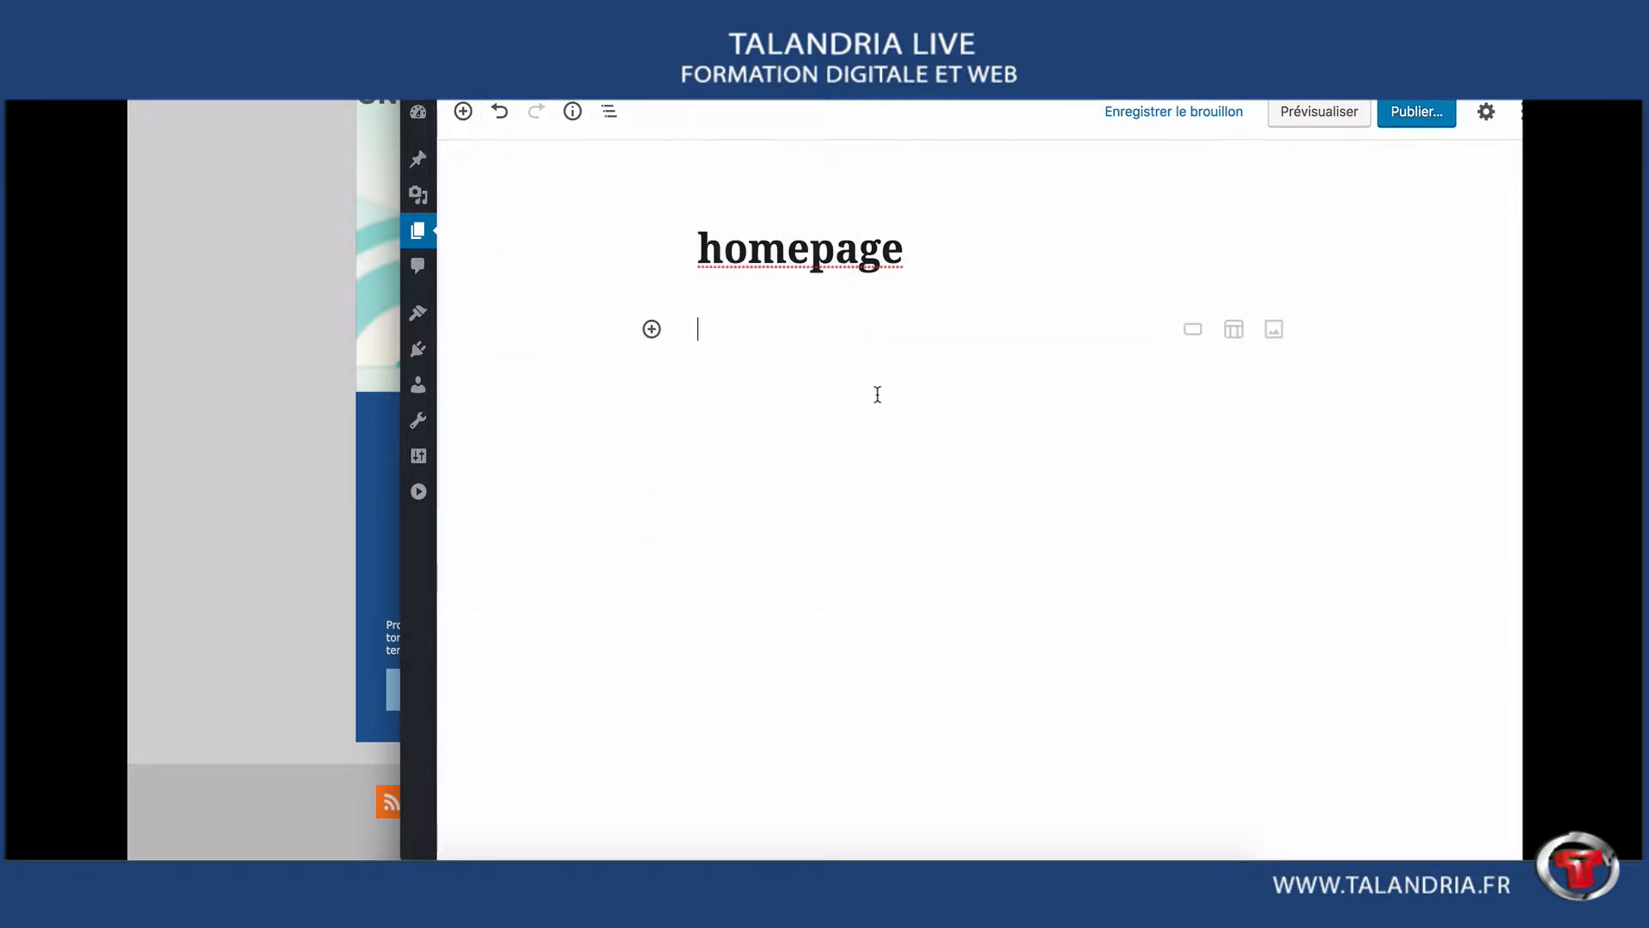
- Insert a Colonnes block from the Mise en page category below the page title
click(652, 330)
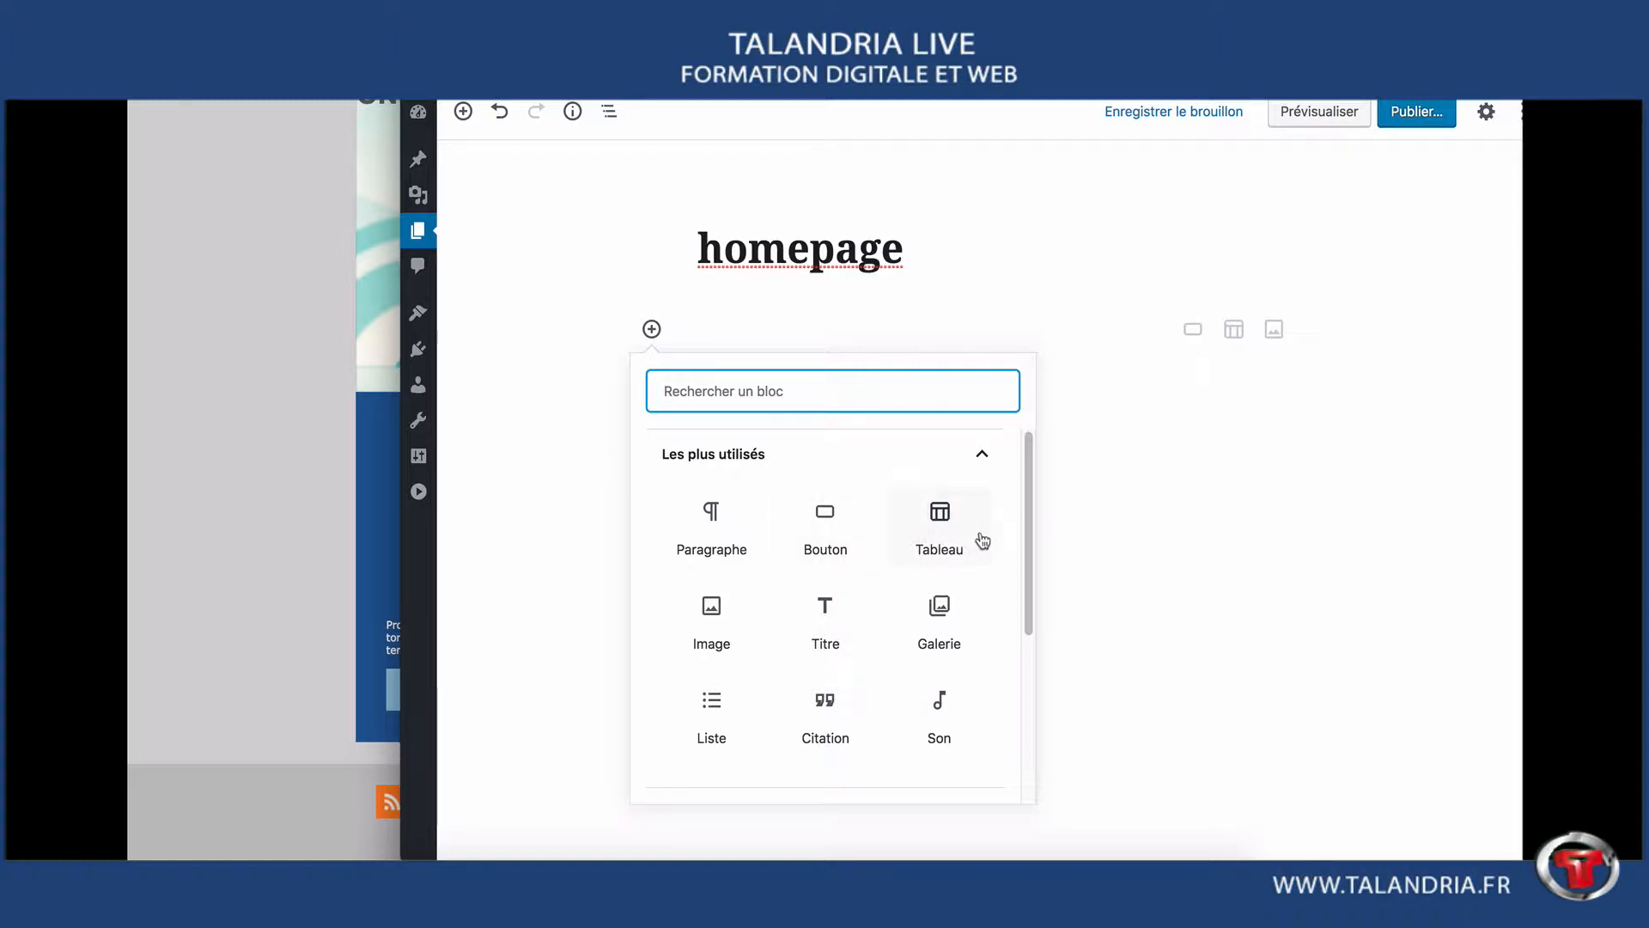
click(1027, 555)
click(999, 462)
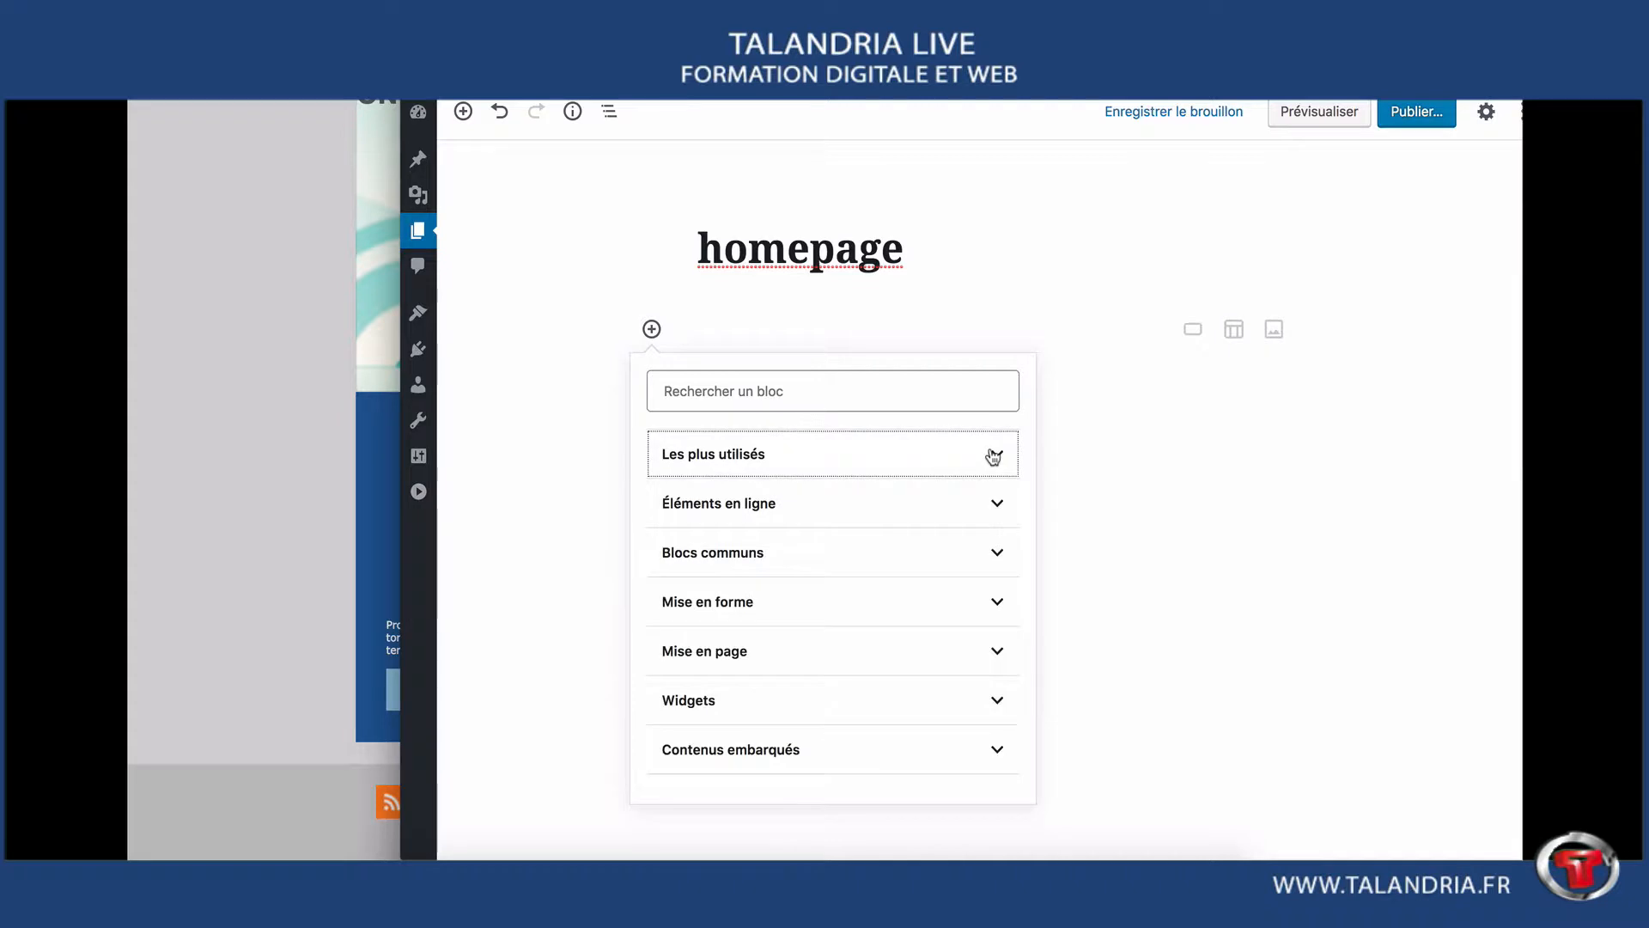
click(996, 599)
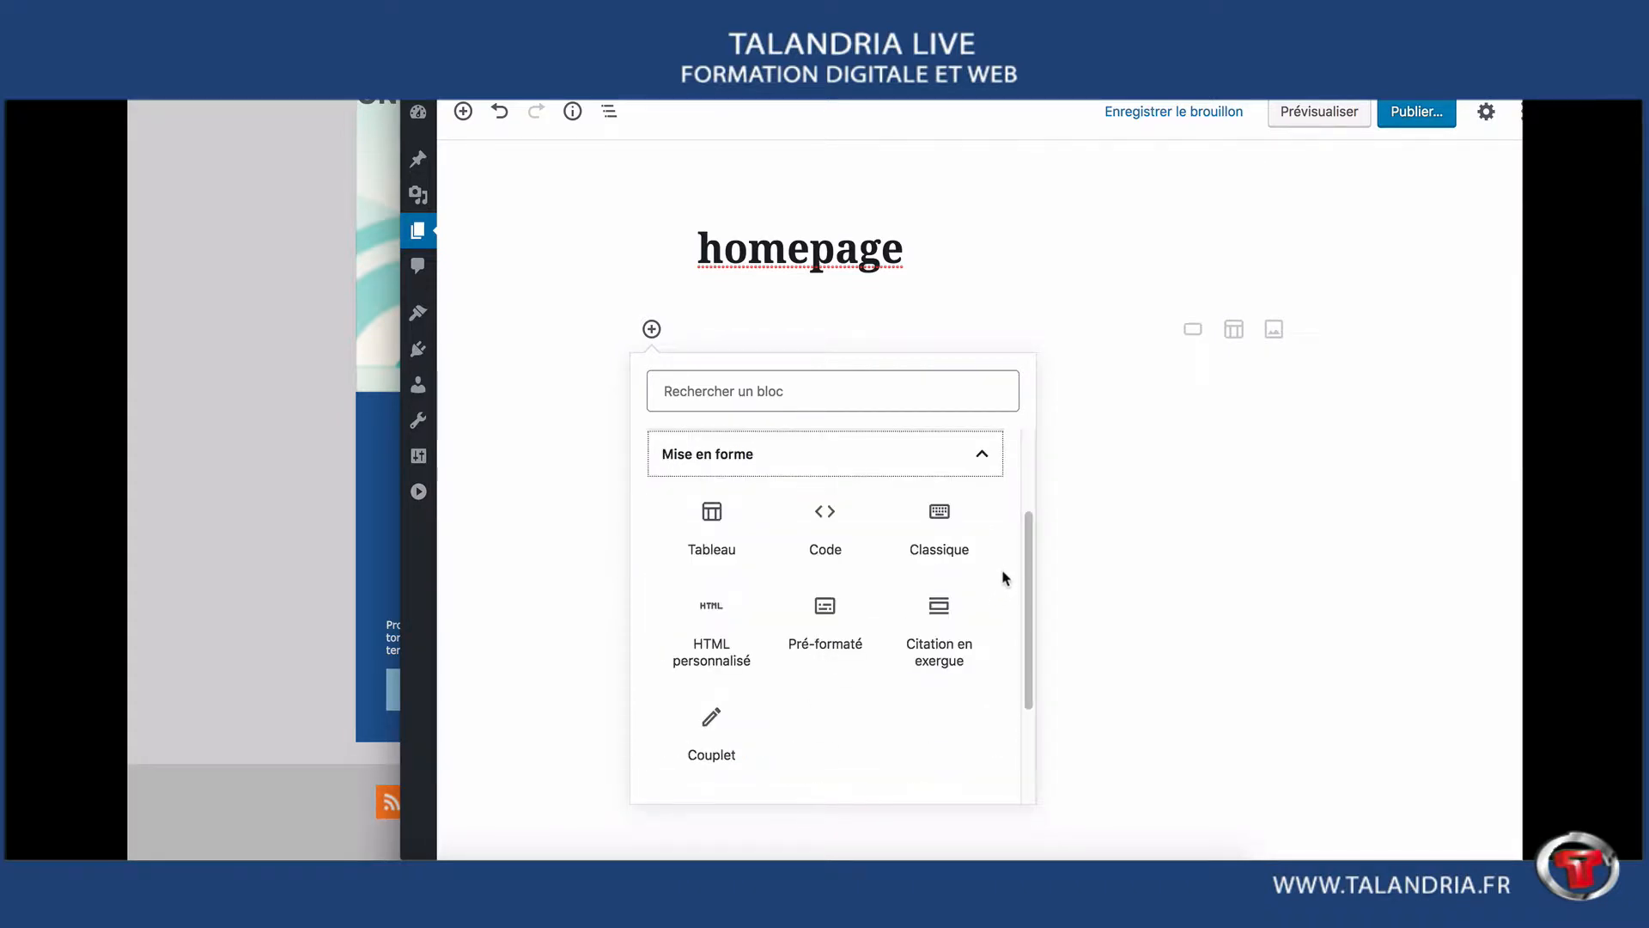
click(986, 462)
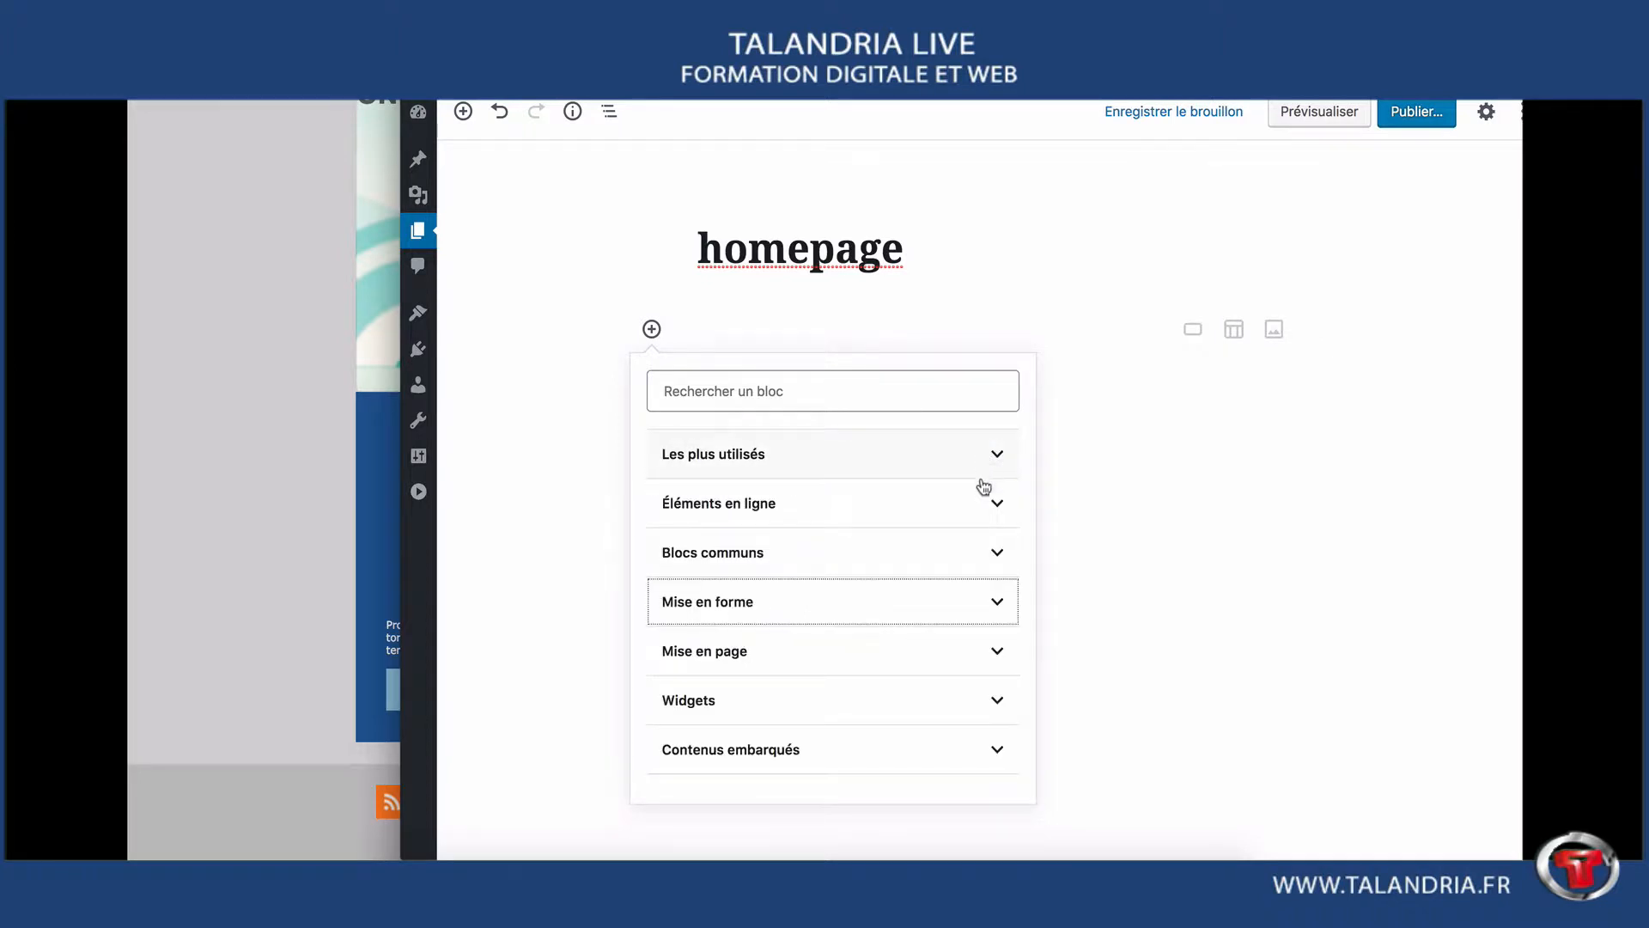
click(992, 648)
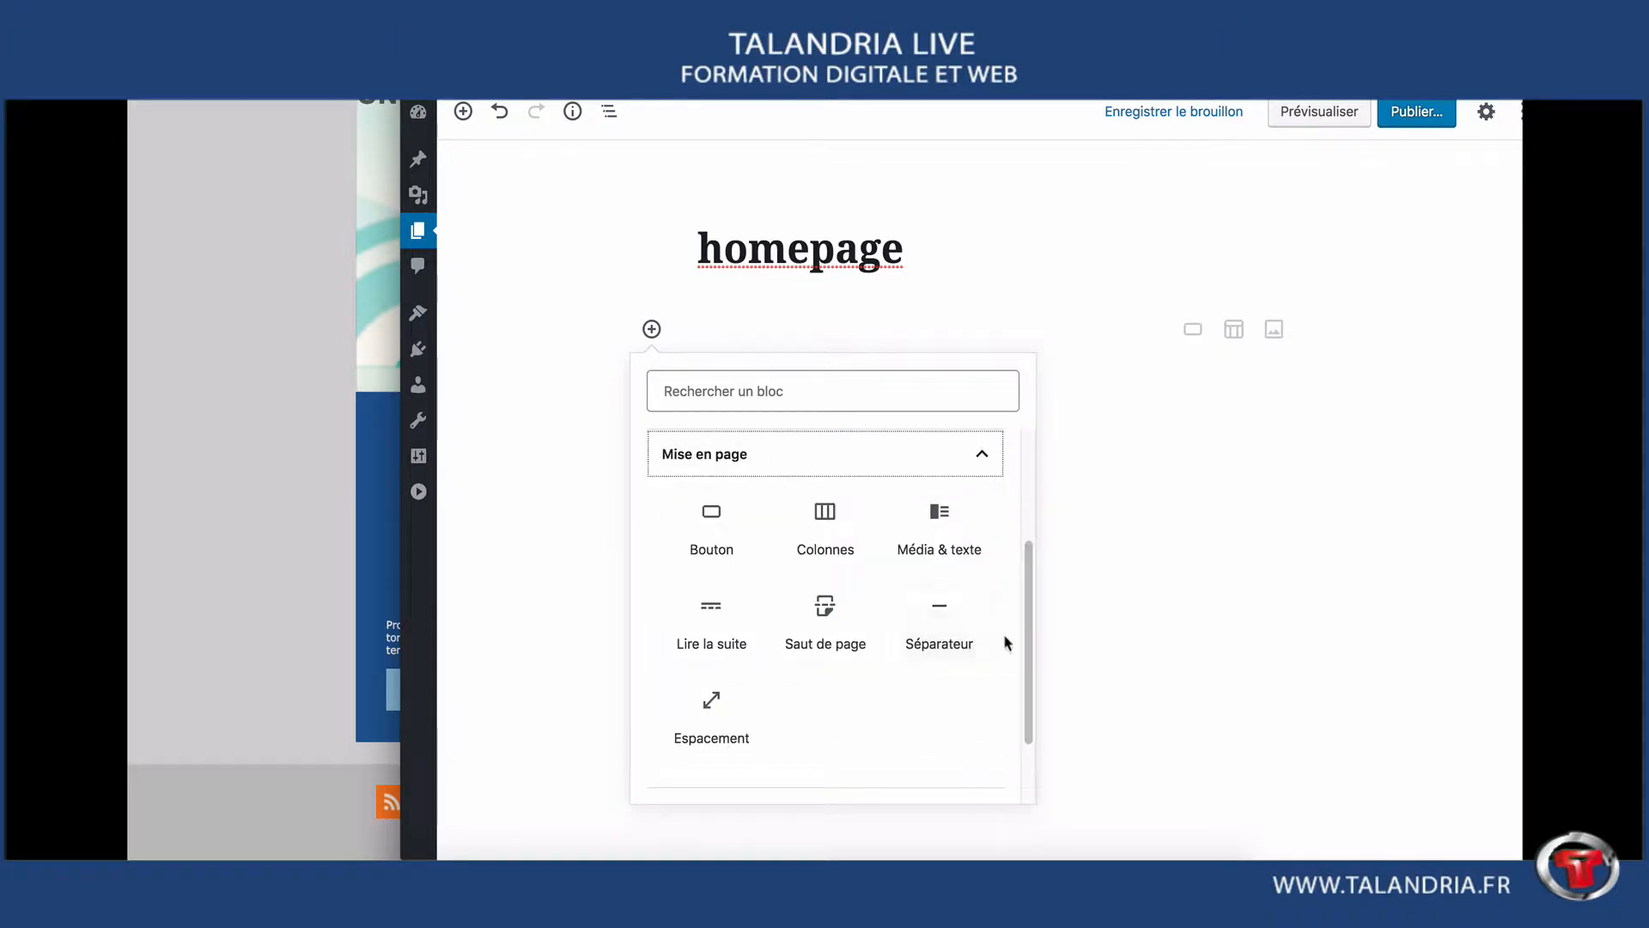
click(825, 537)
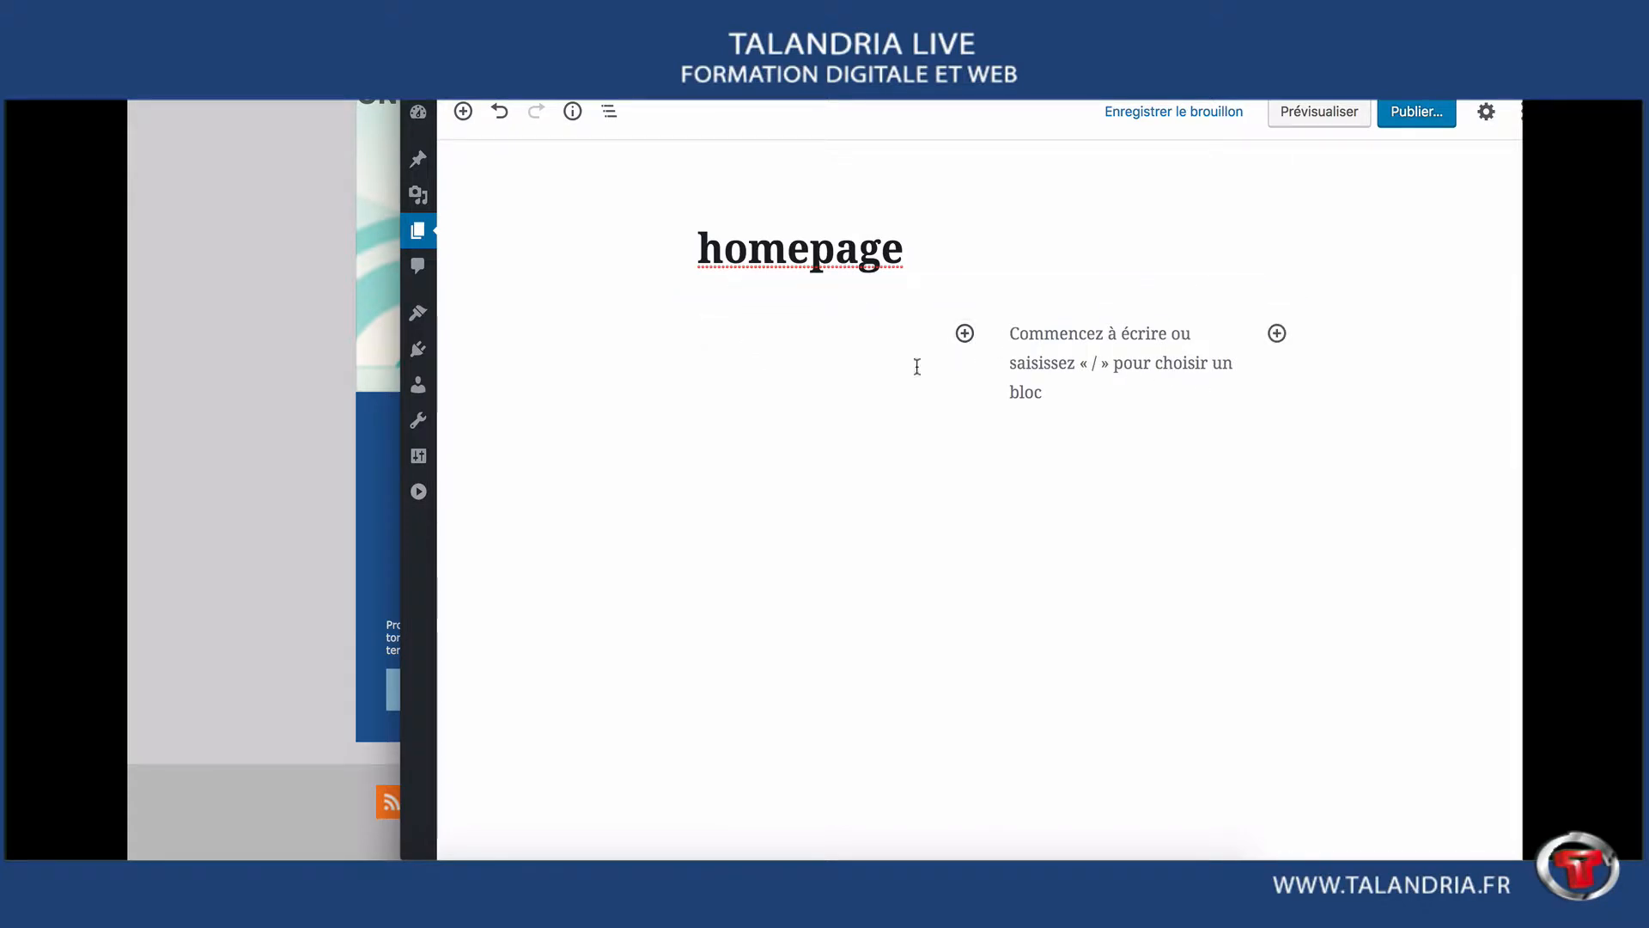
- Enter "dsfsdf" in the first column and display the settings of its paragraph block
text(dsfsdf)
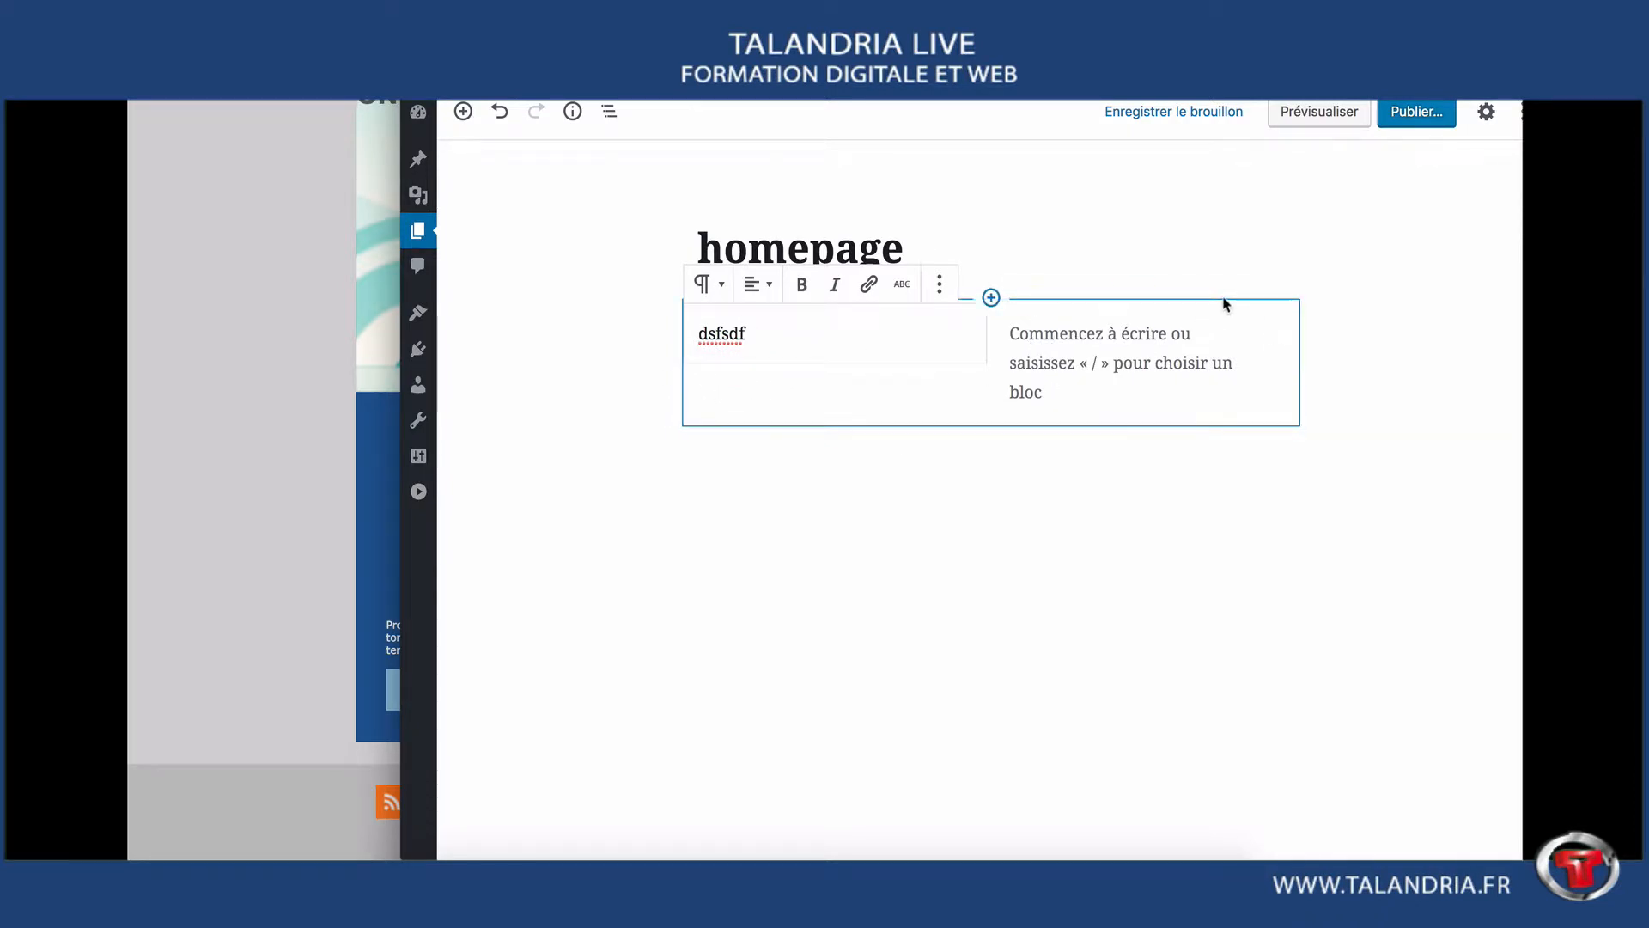
click(940, 284)
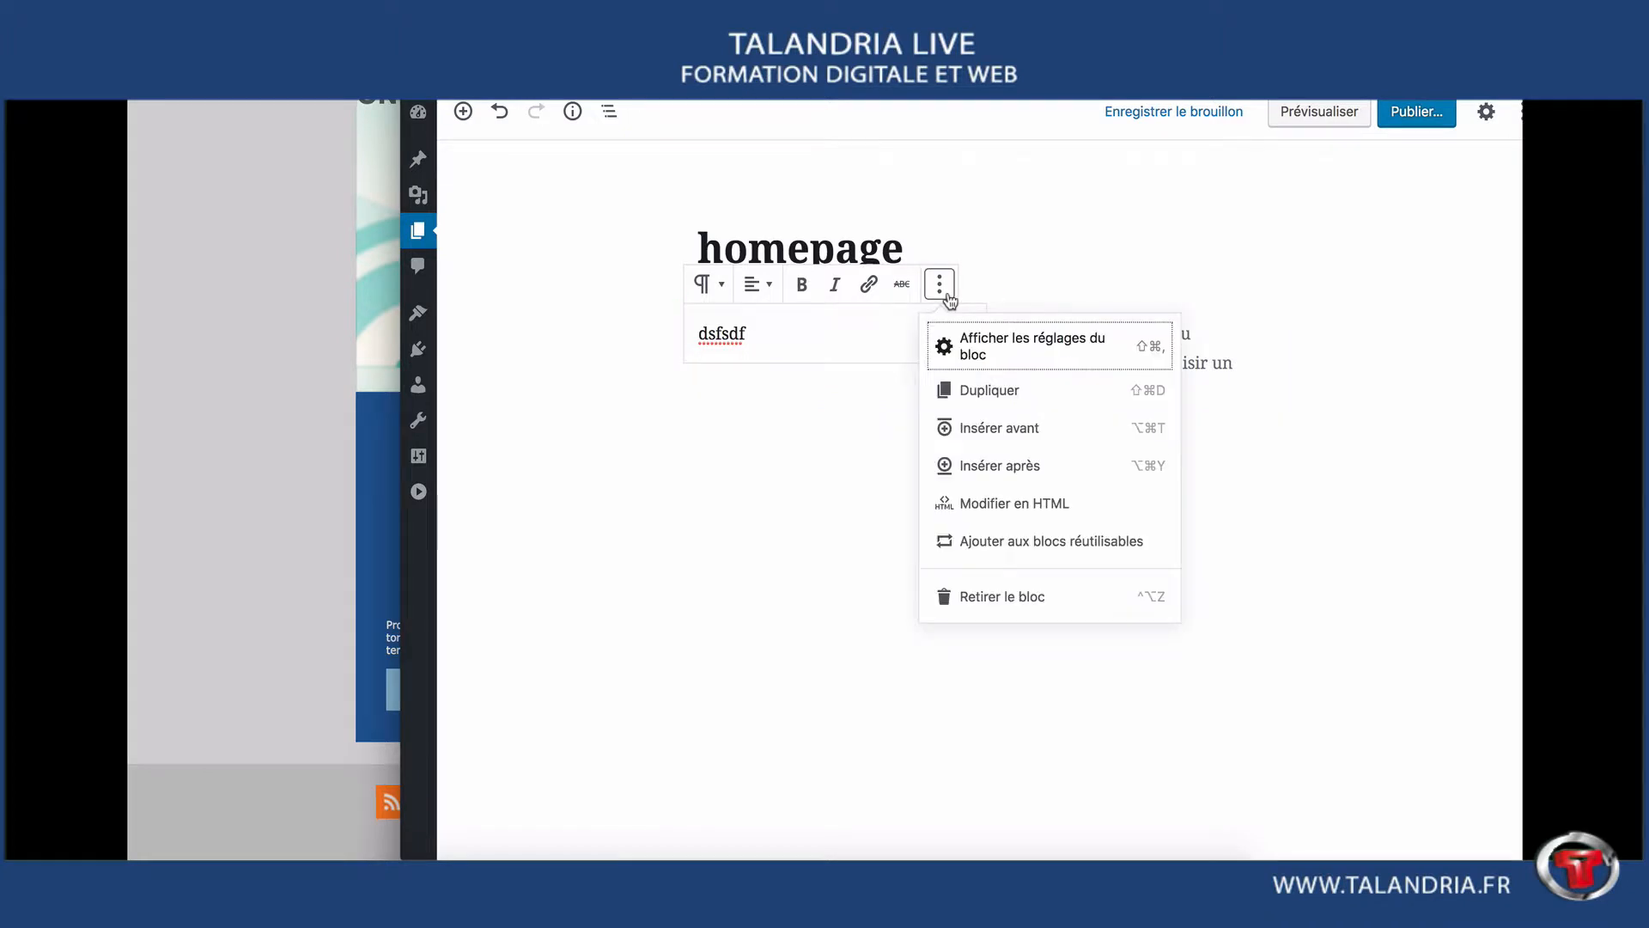
click(980, 343)
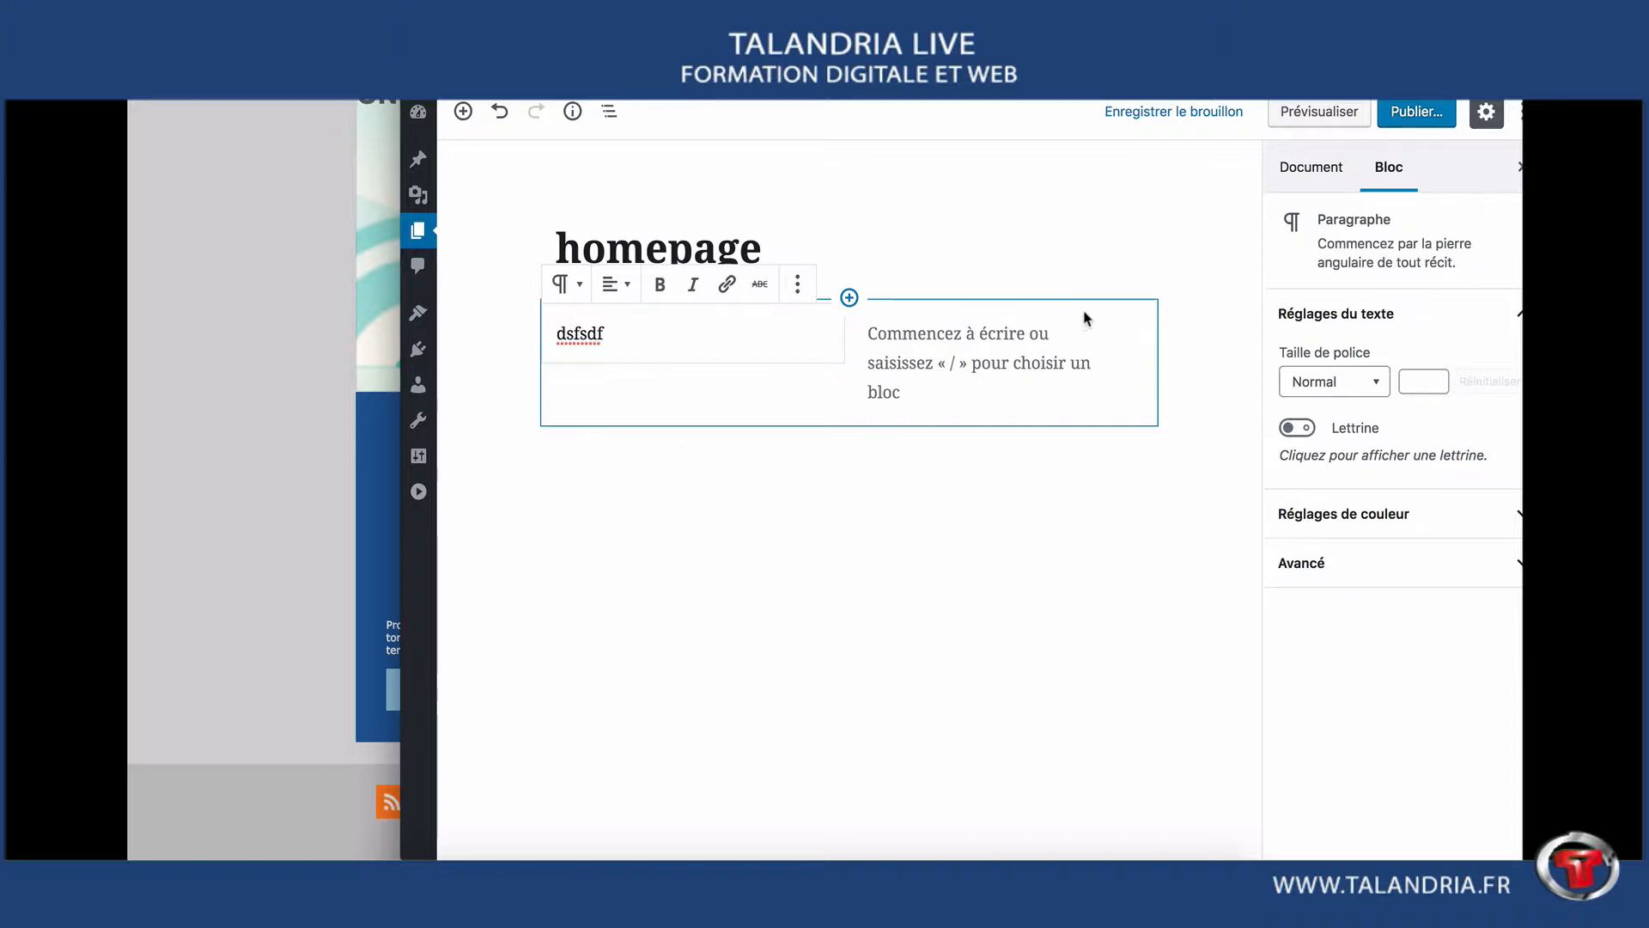
- Enter the sample text "sdfsdf" in the second column
click(832, 418)
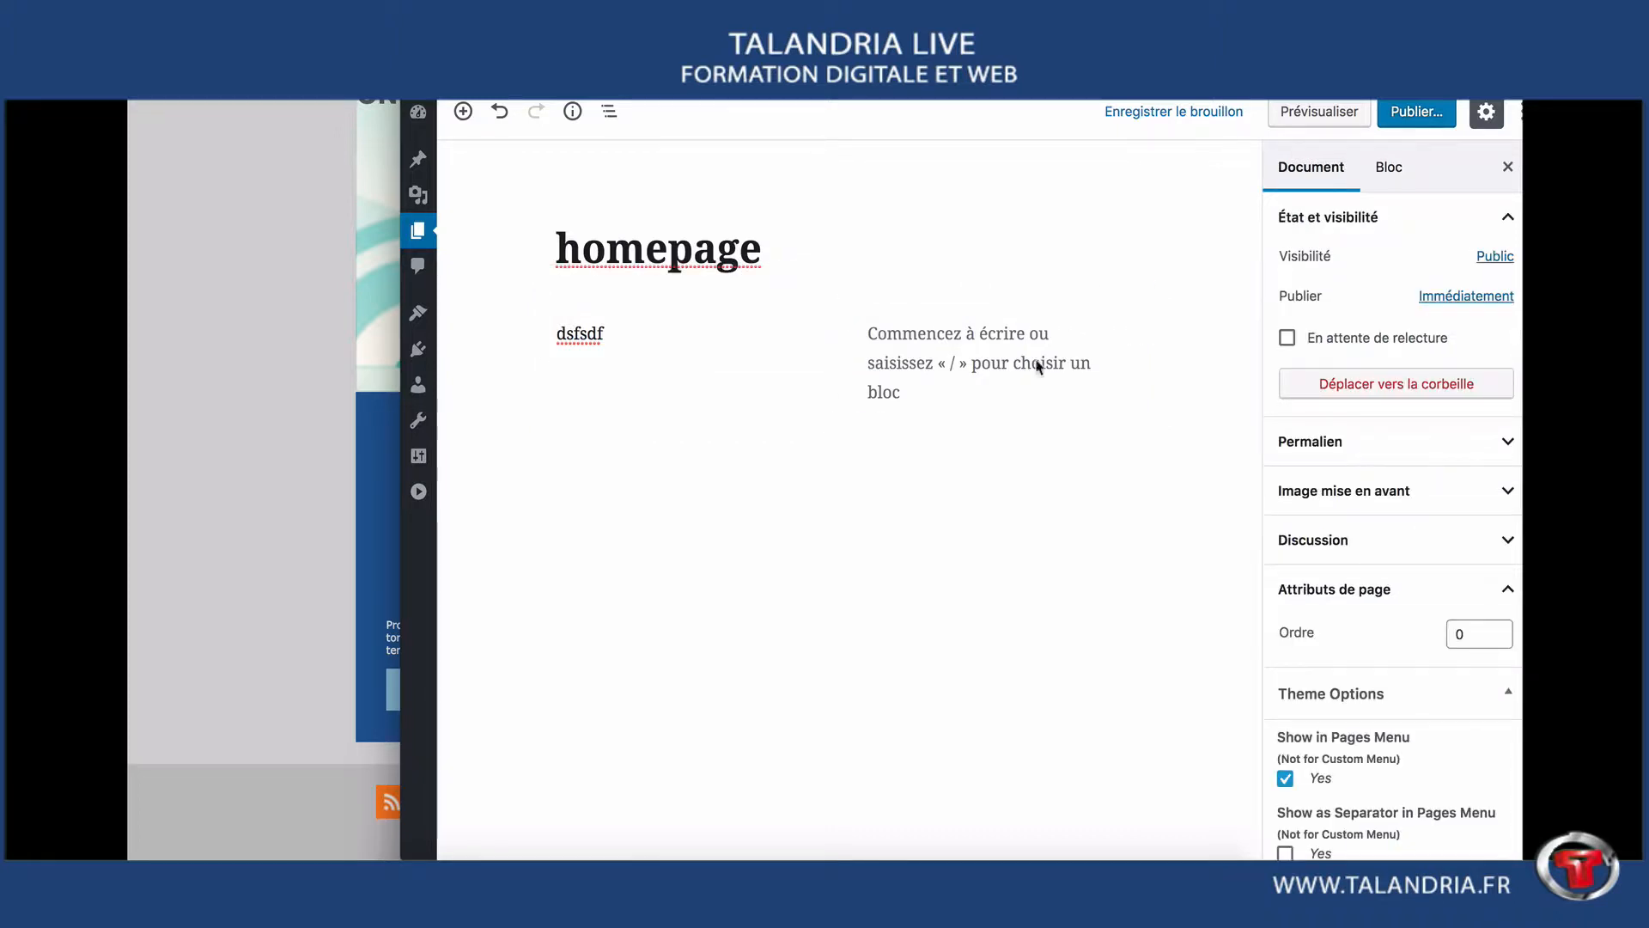
click(1386, 170)
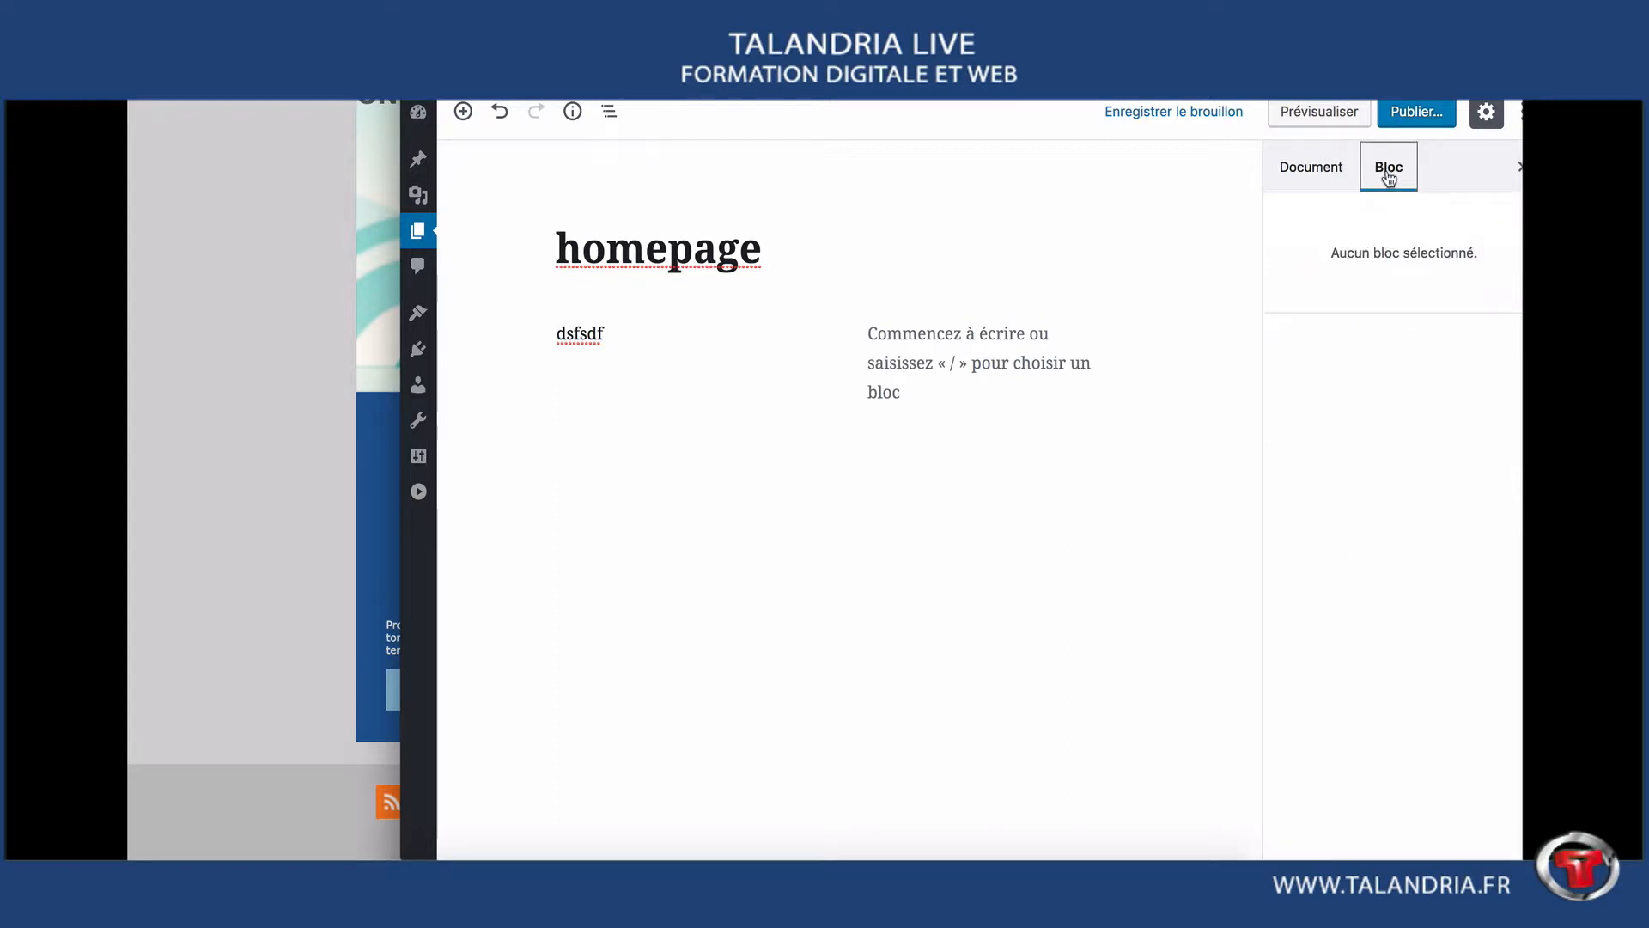
click(986, 326)
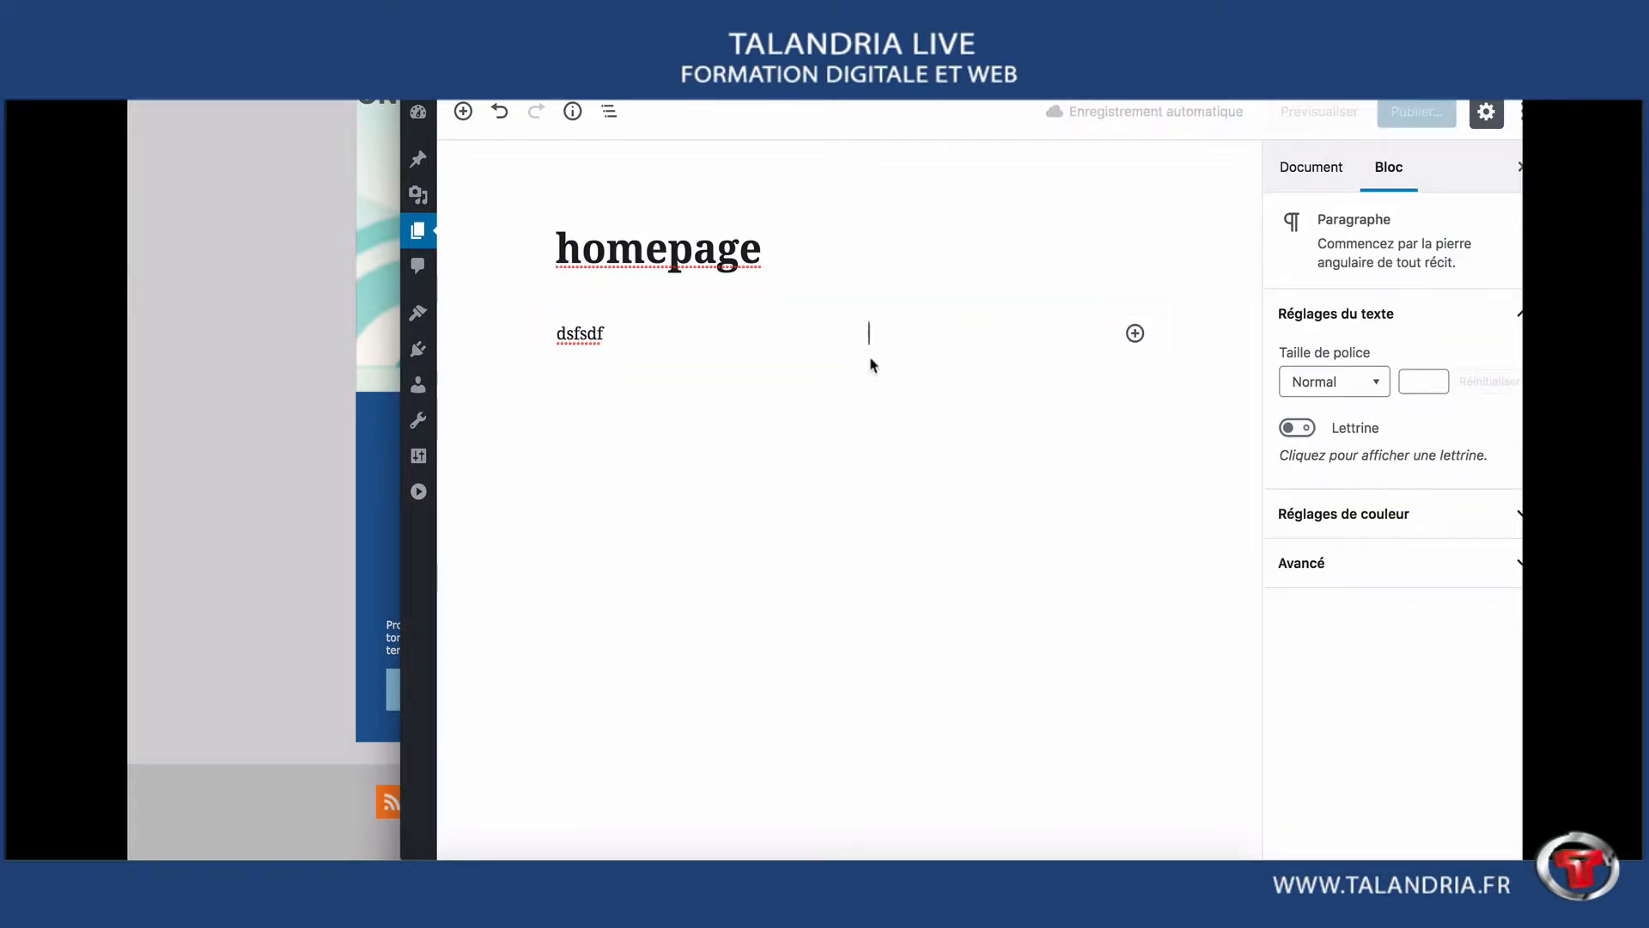
click(882, 337)
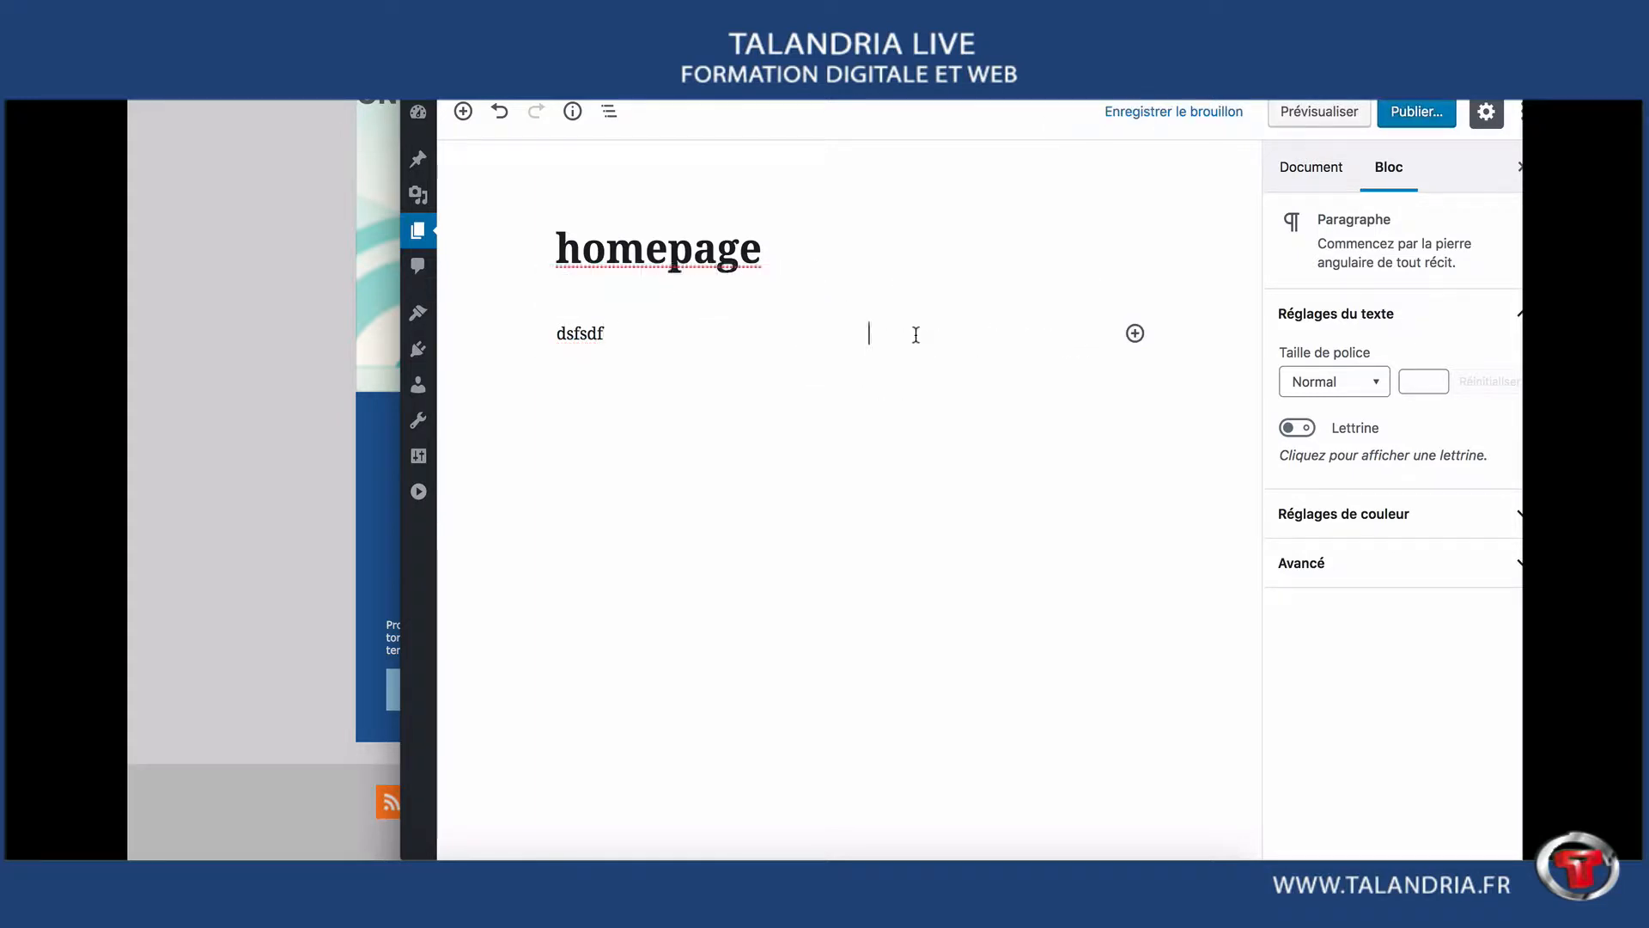
text(sdfsdf)
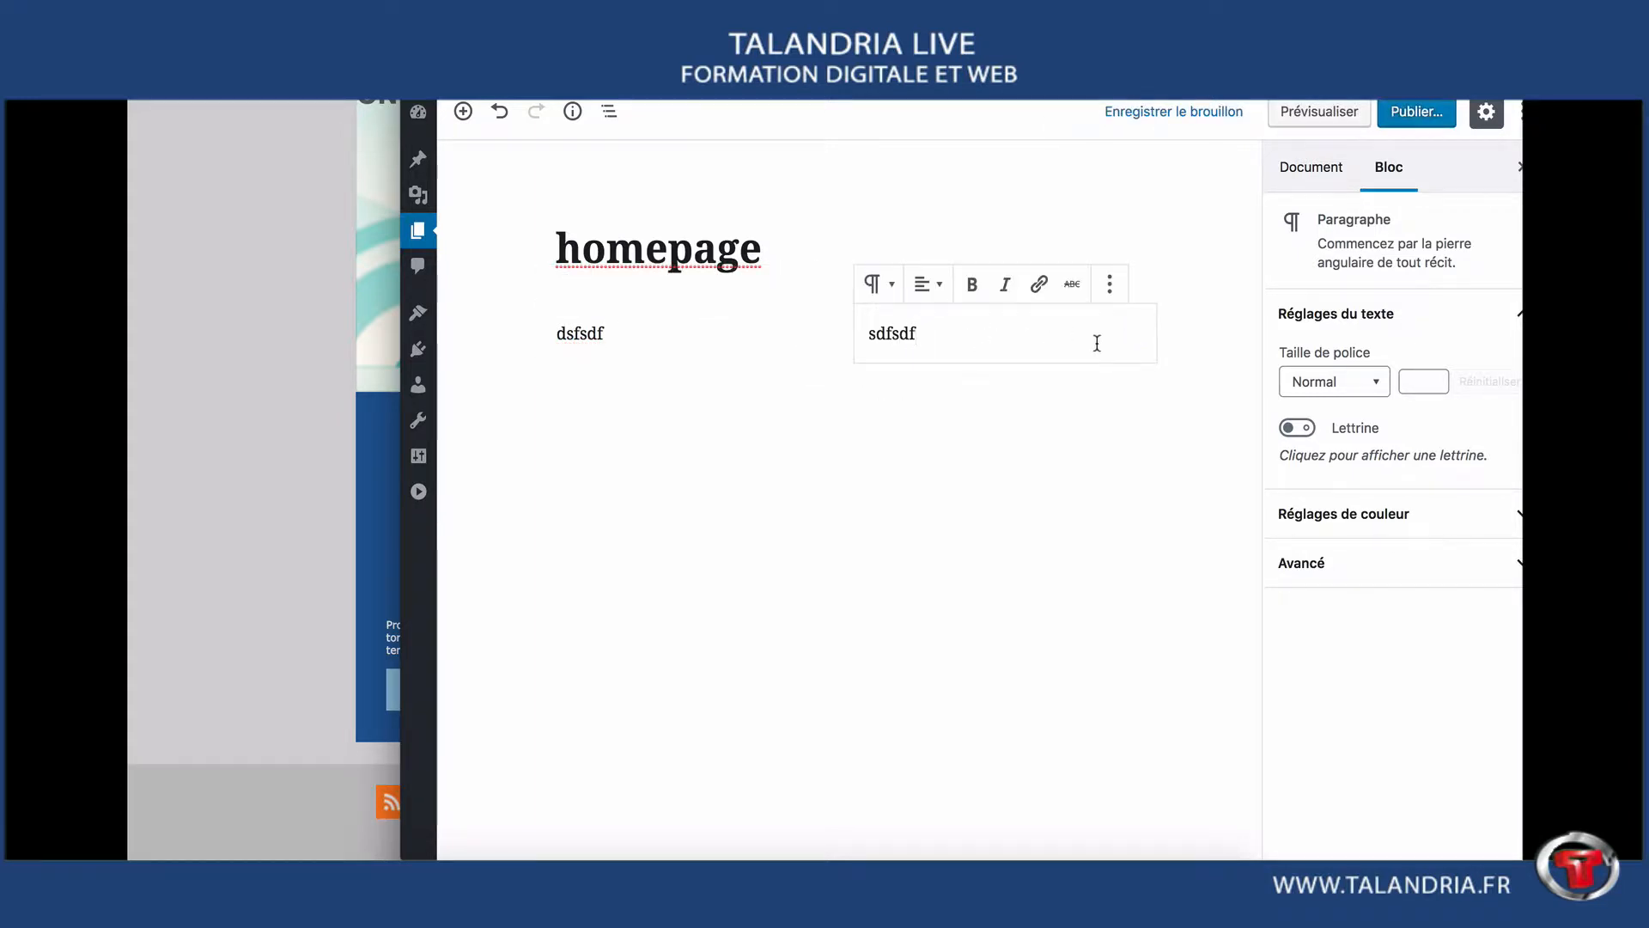
- Select the whole Colonnes block and set its number of columns to 3
click(1164, 357)
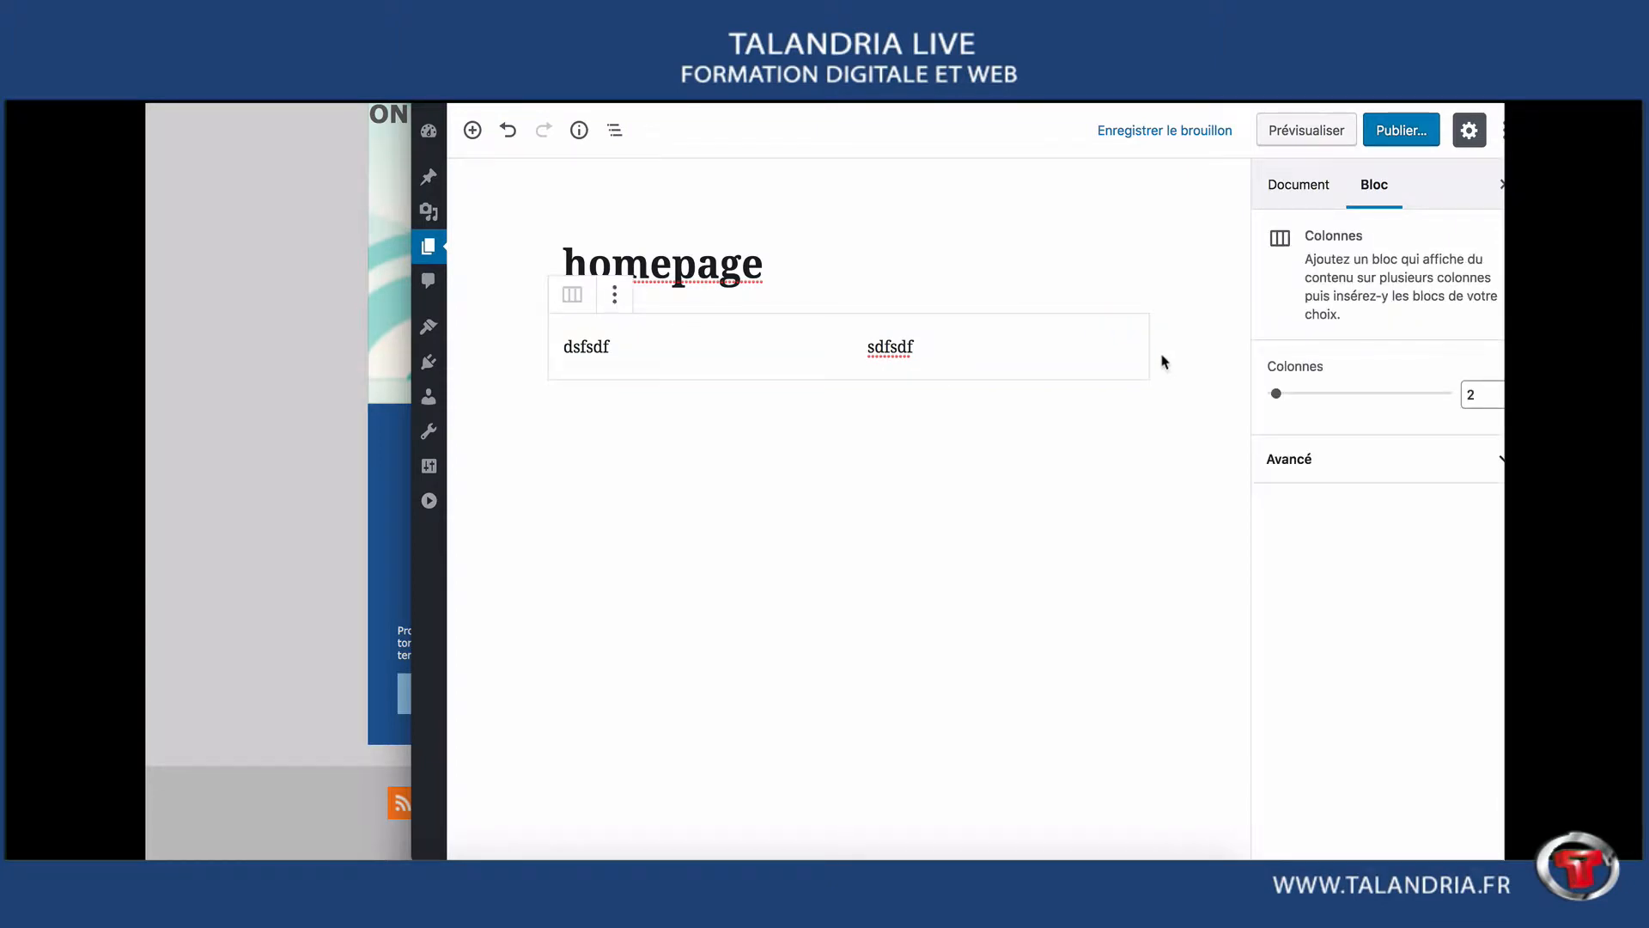
click(1472, 396)
key(BackSpace)
text(3)
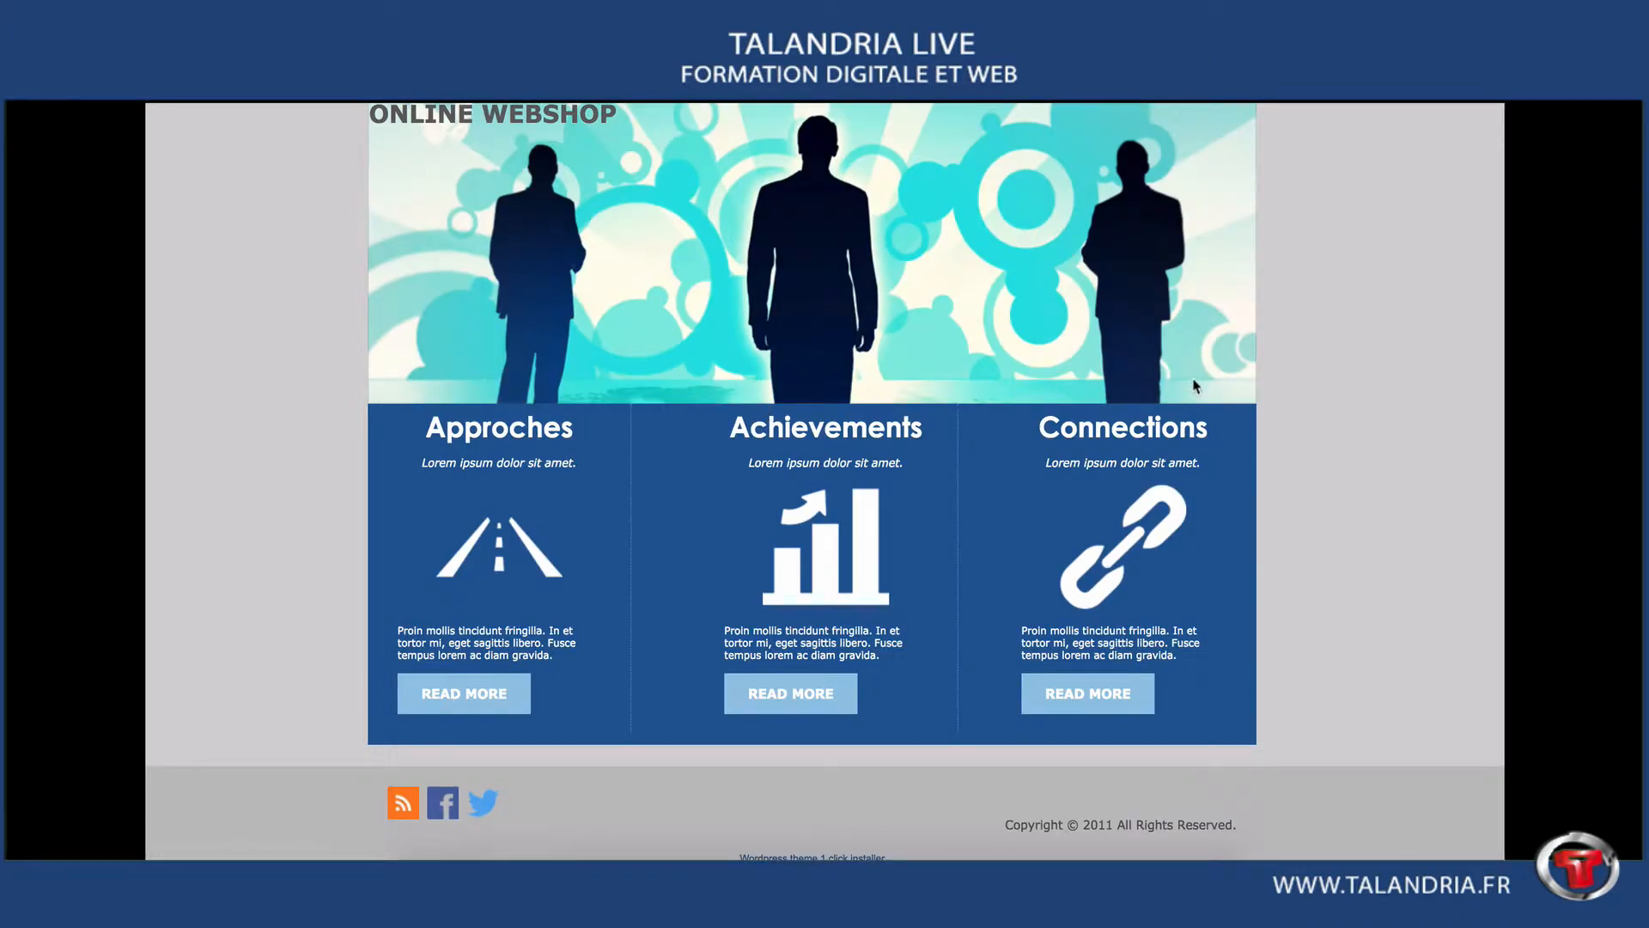
- Return to the page editor and enter "APPROCHES", "ACHIEVEMENTS" and "CONNECTIONS" in the three columns, one word per column
key(super+Tab)
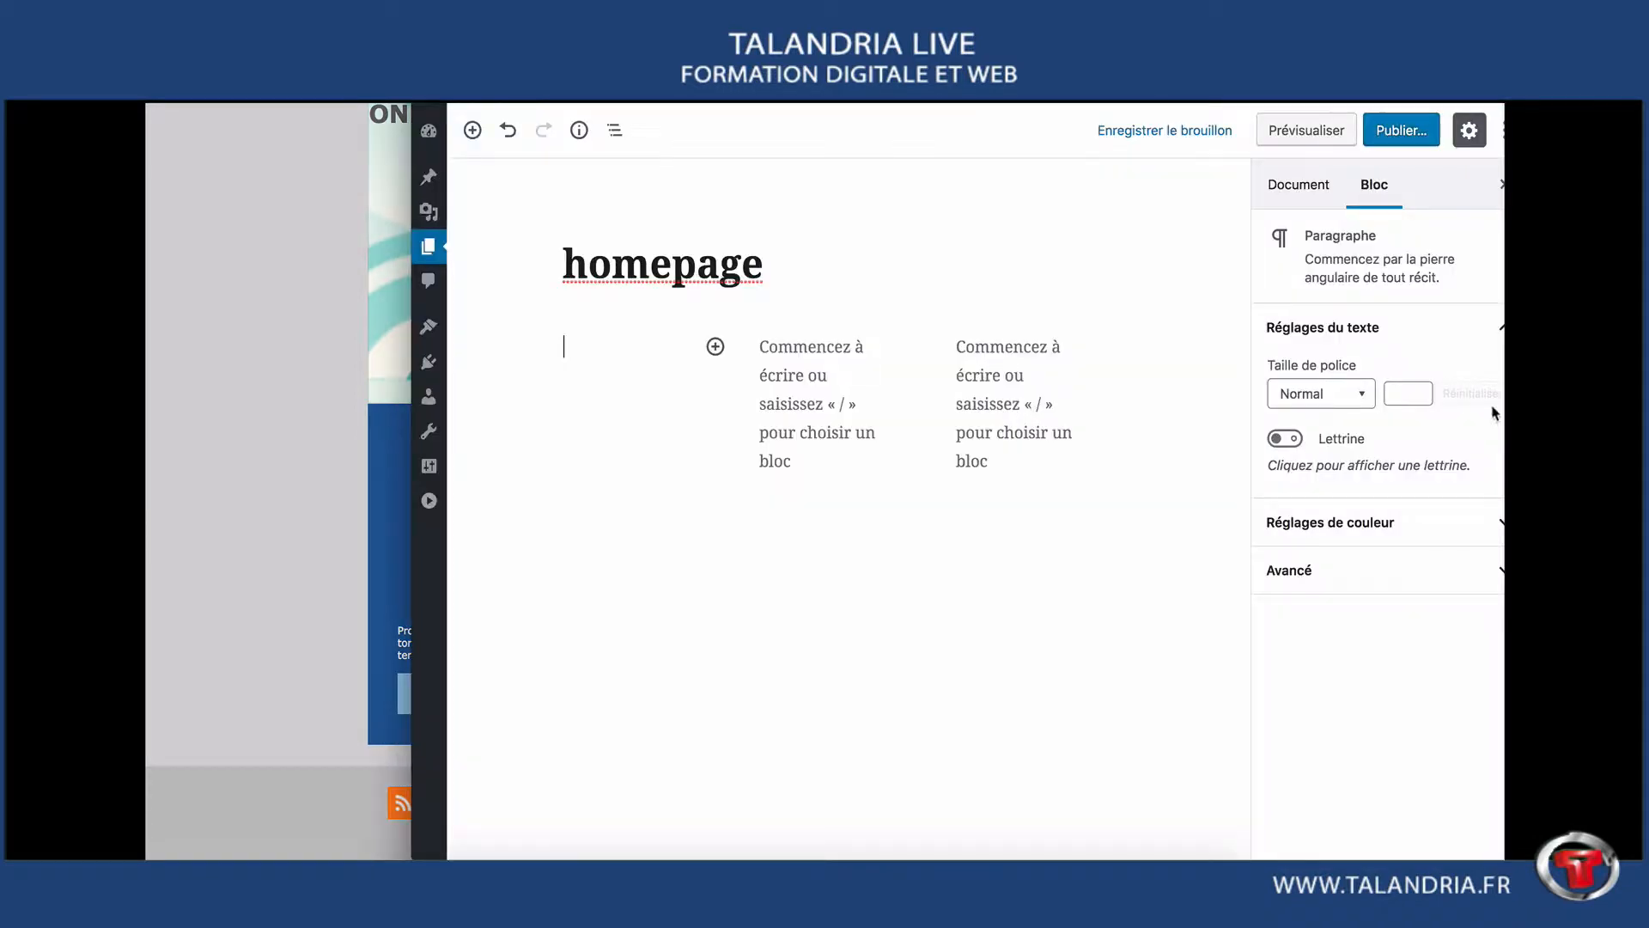
text(APPROCHES)
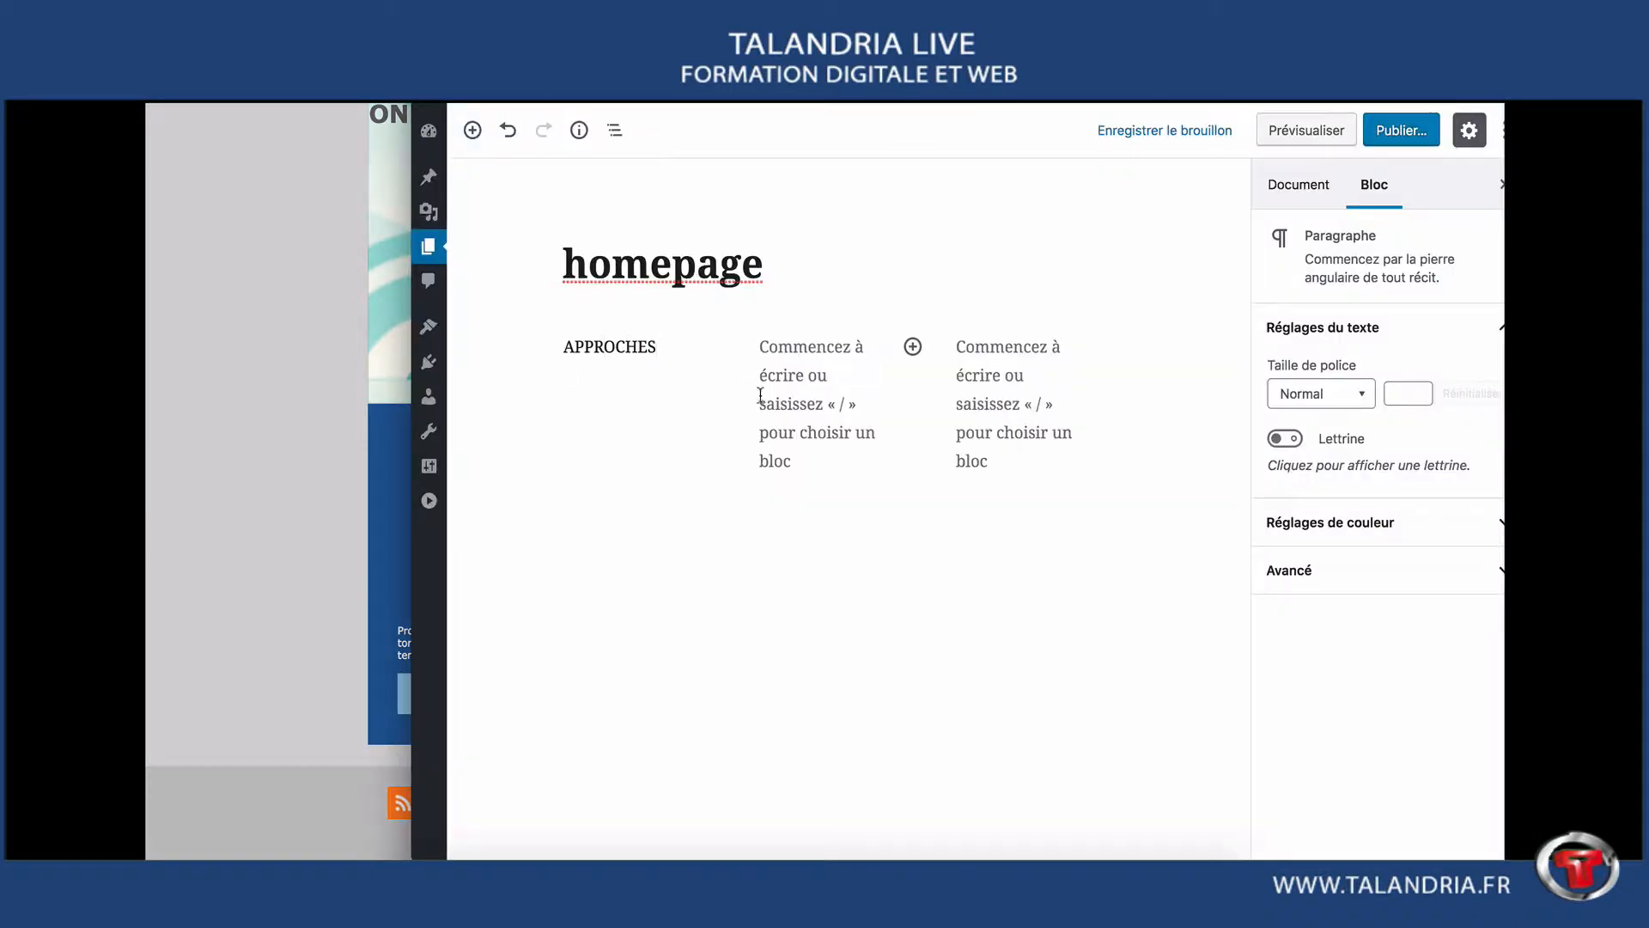
click(846, 347)
text(ACHIEVEMENTS)
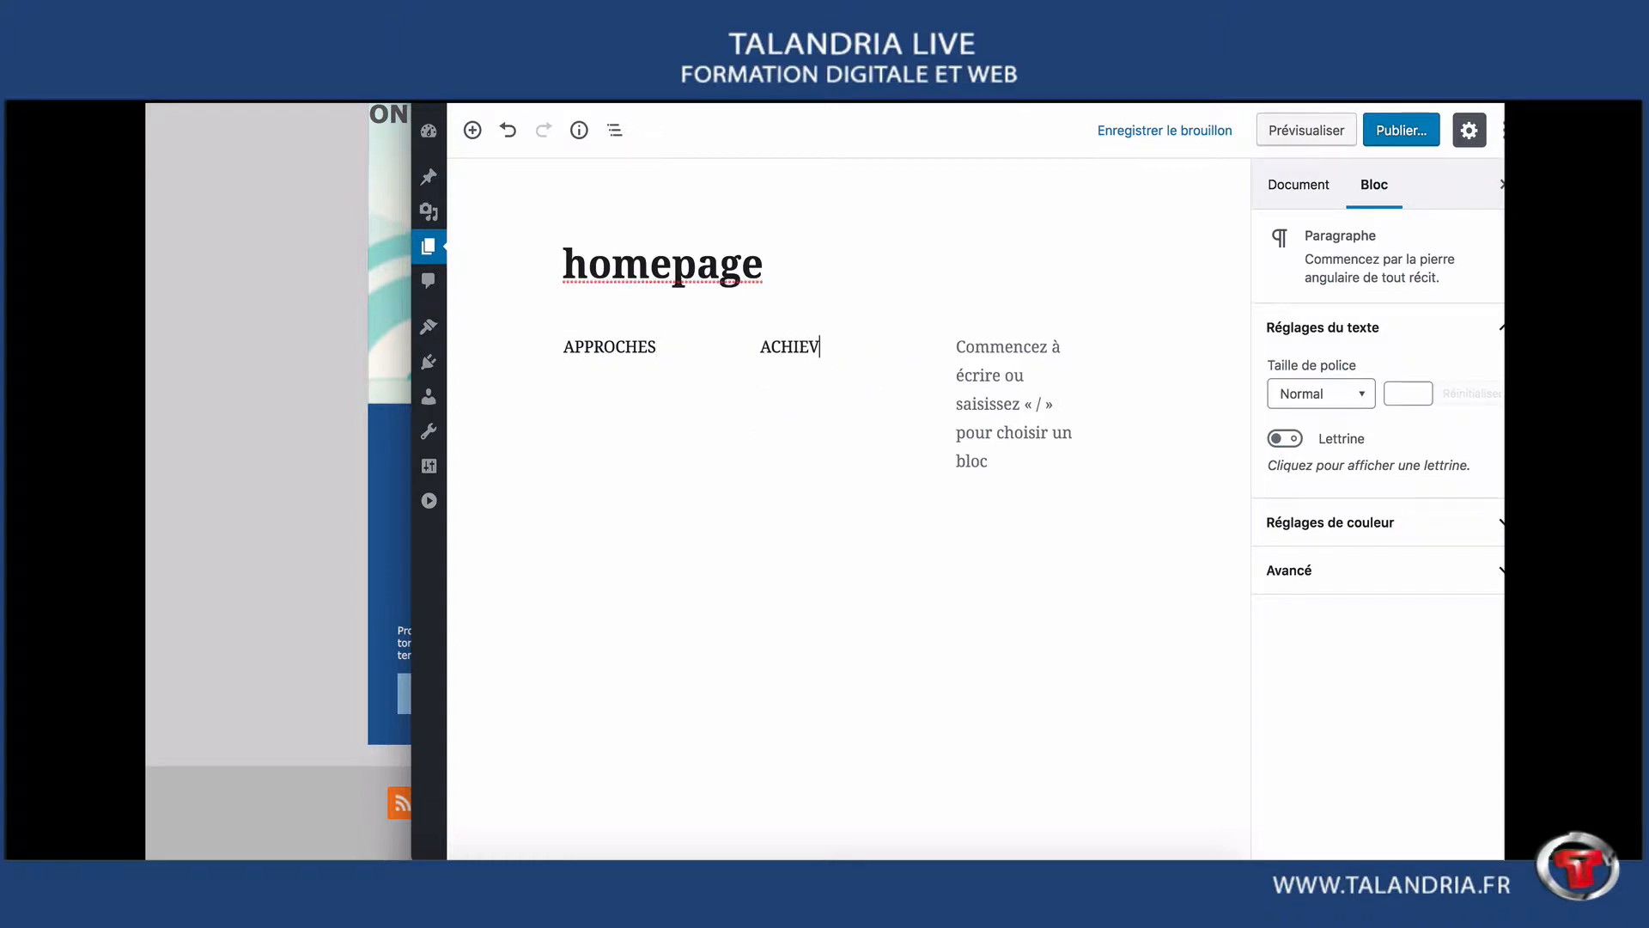
click(1042, 355)
text(COnnections)
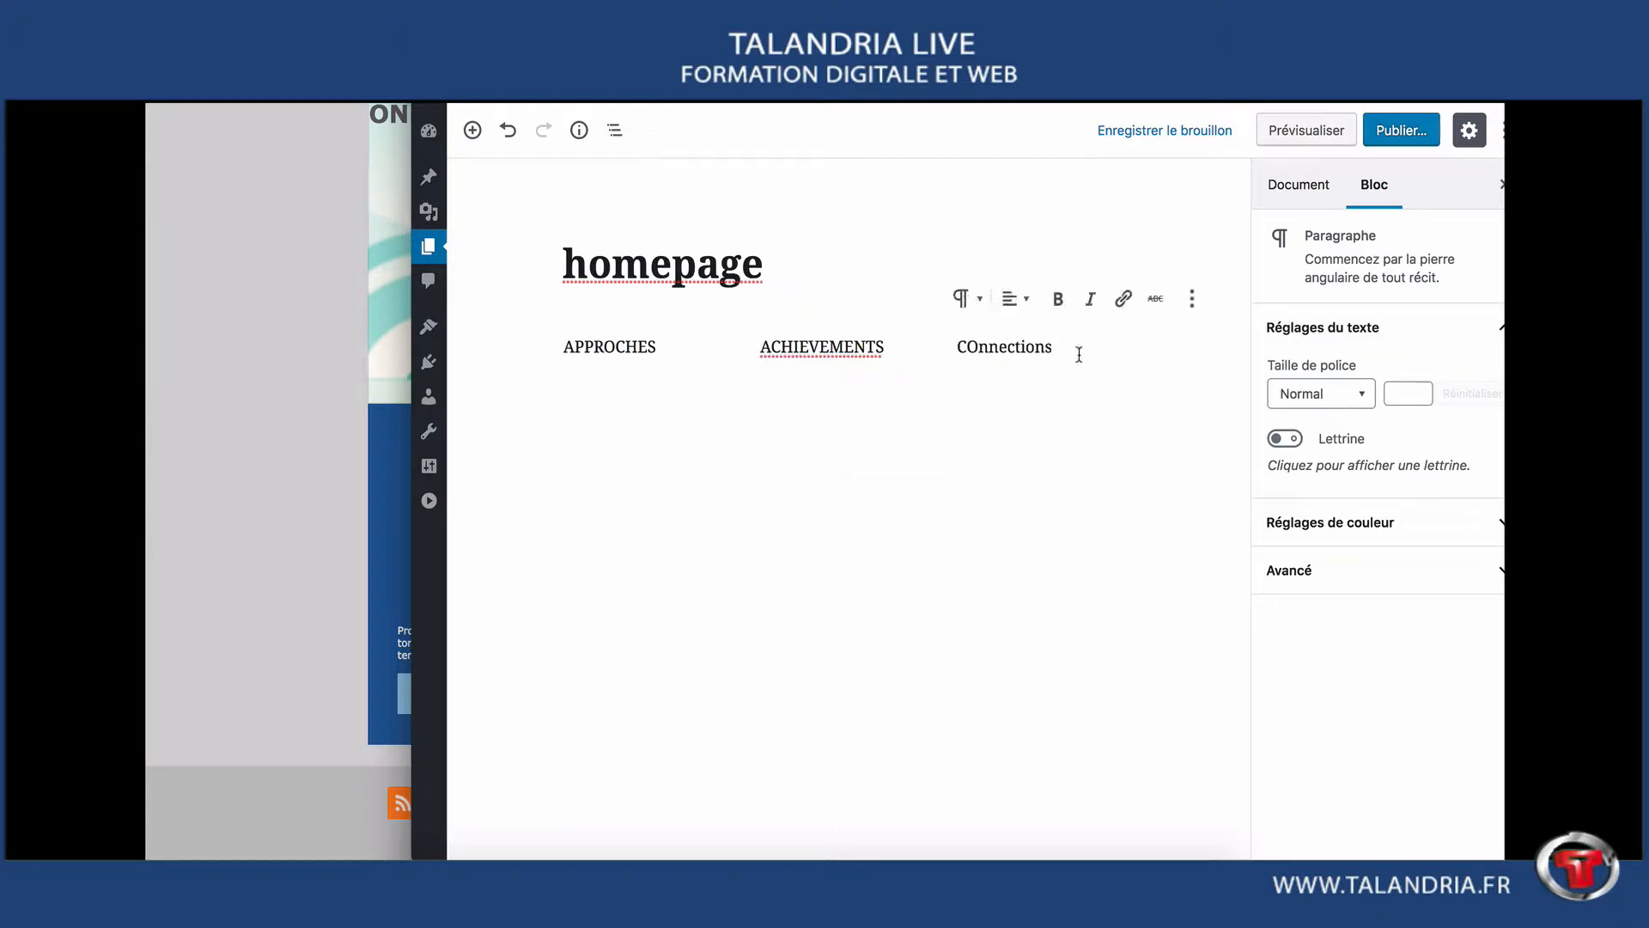
drag(1050, 352, 975, 355)
text(N)
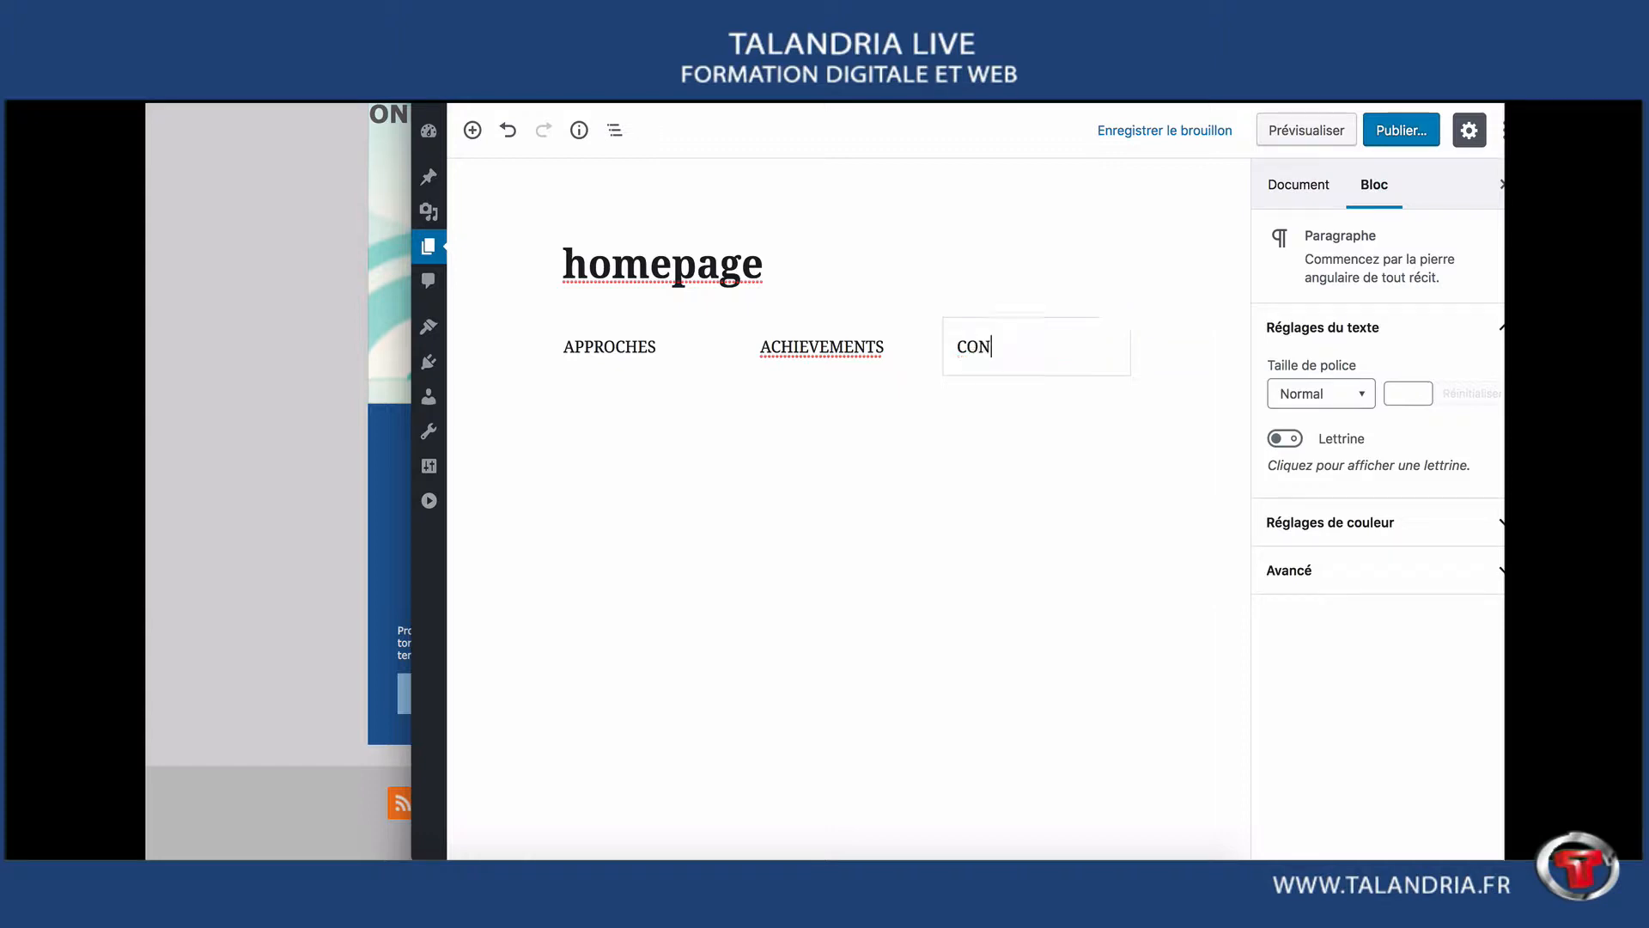
text(NECTIONS)
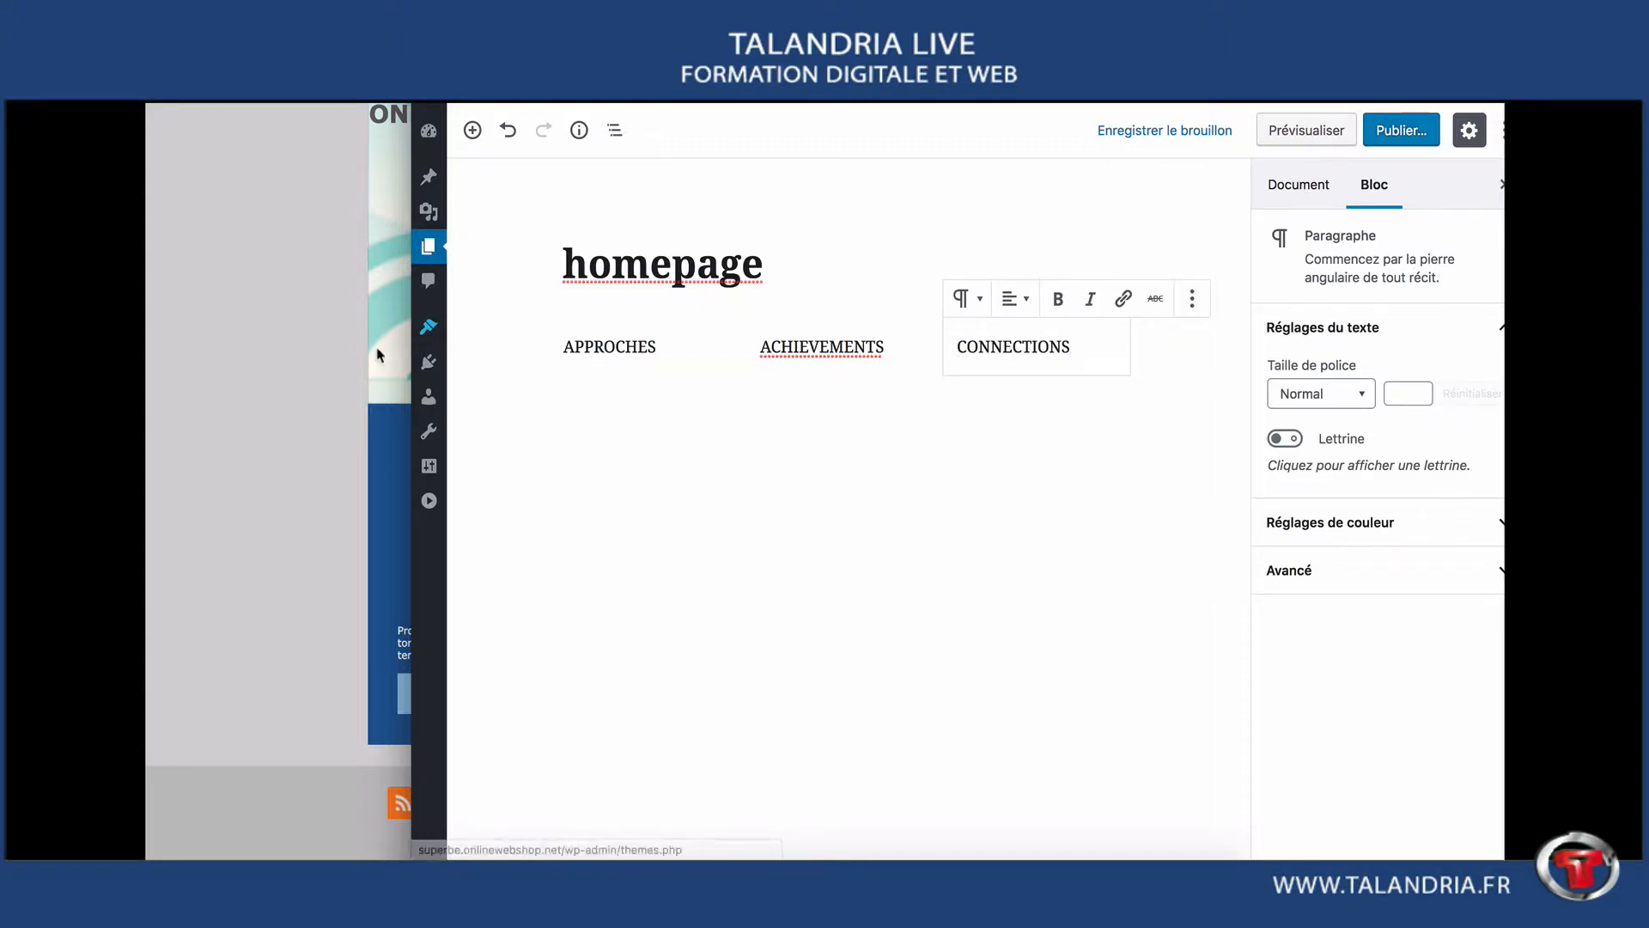
- Check the reference website and centre the APPROCHES, ACHIEVEMENTS and CONNECTIONS texts within their columns
click(320, 354)
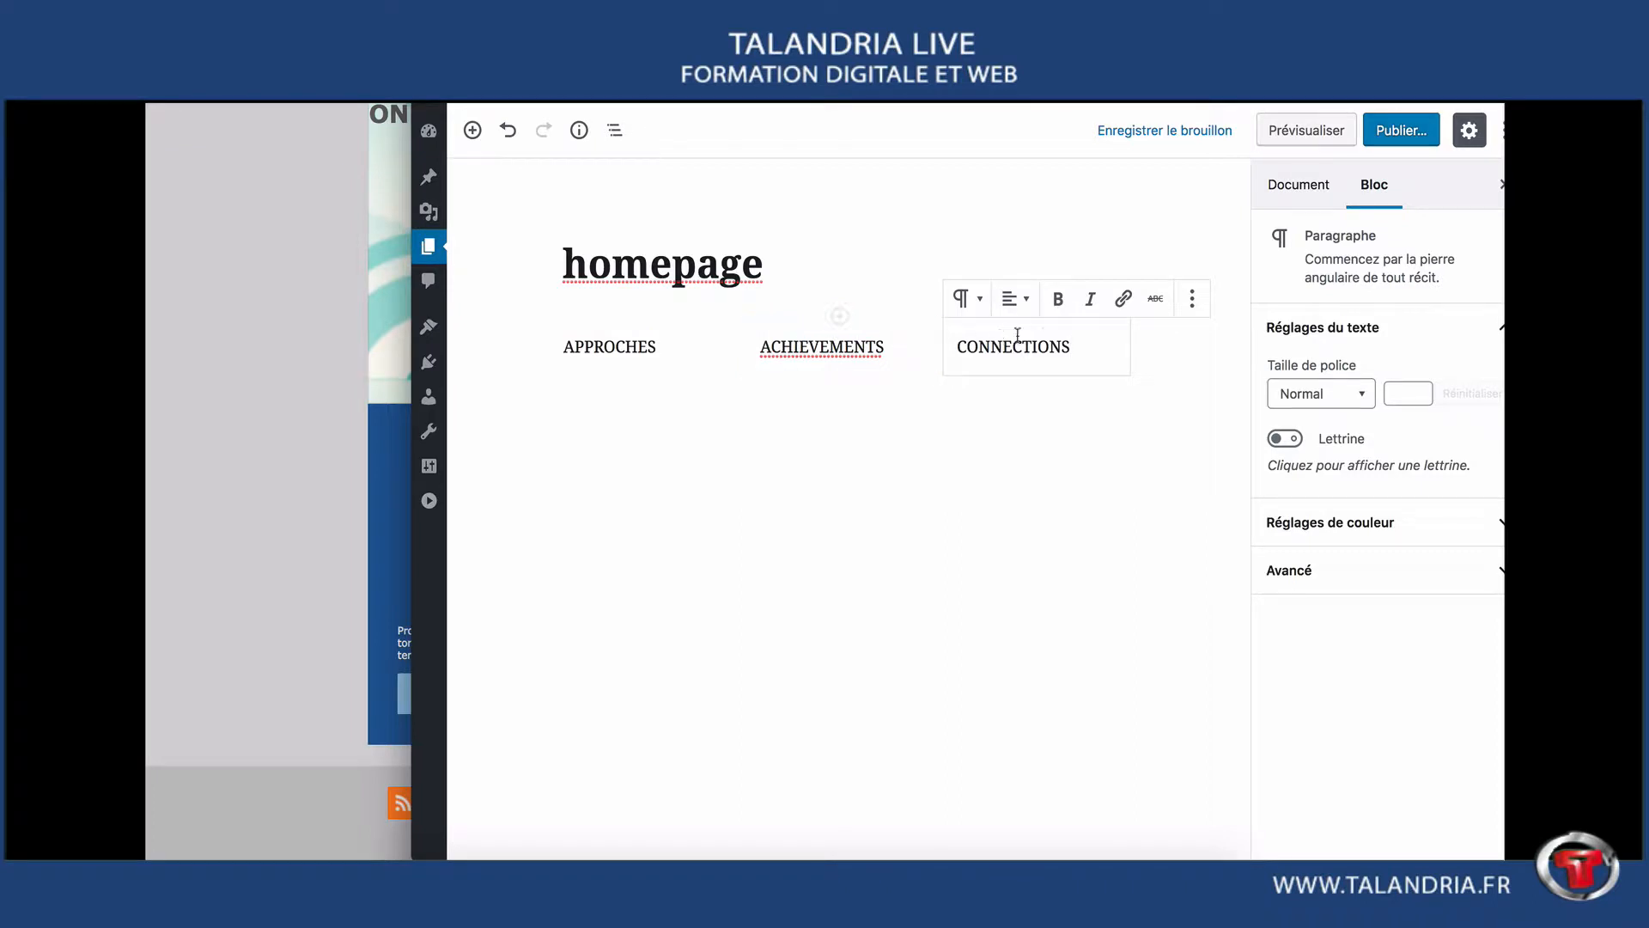
click(1132, 410)
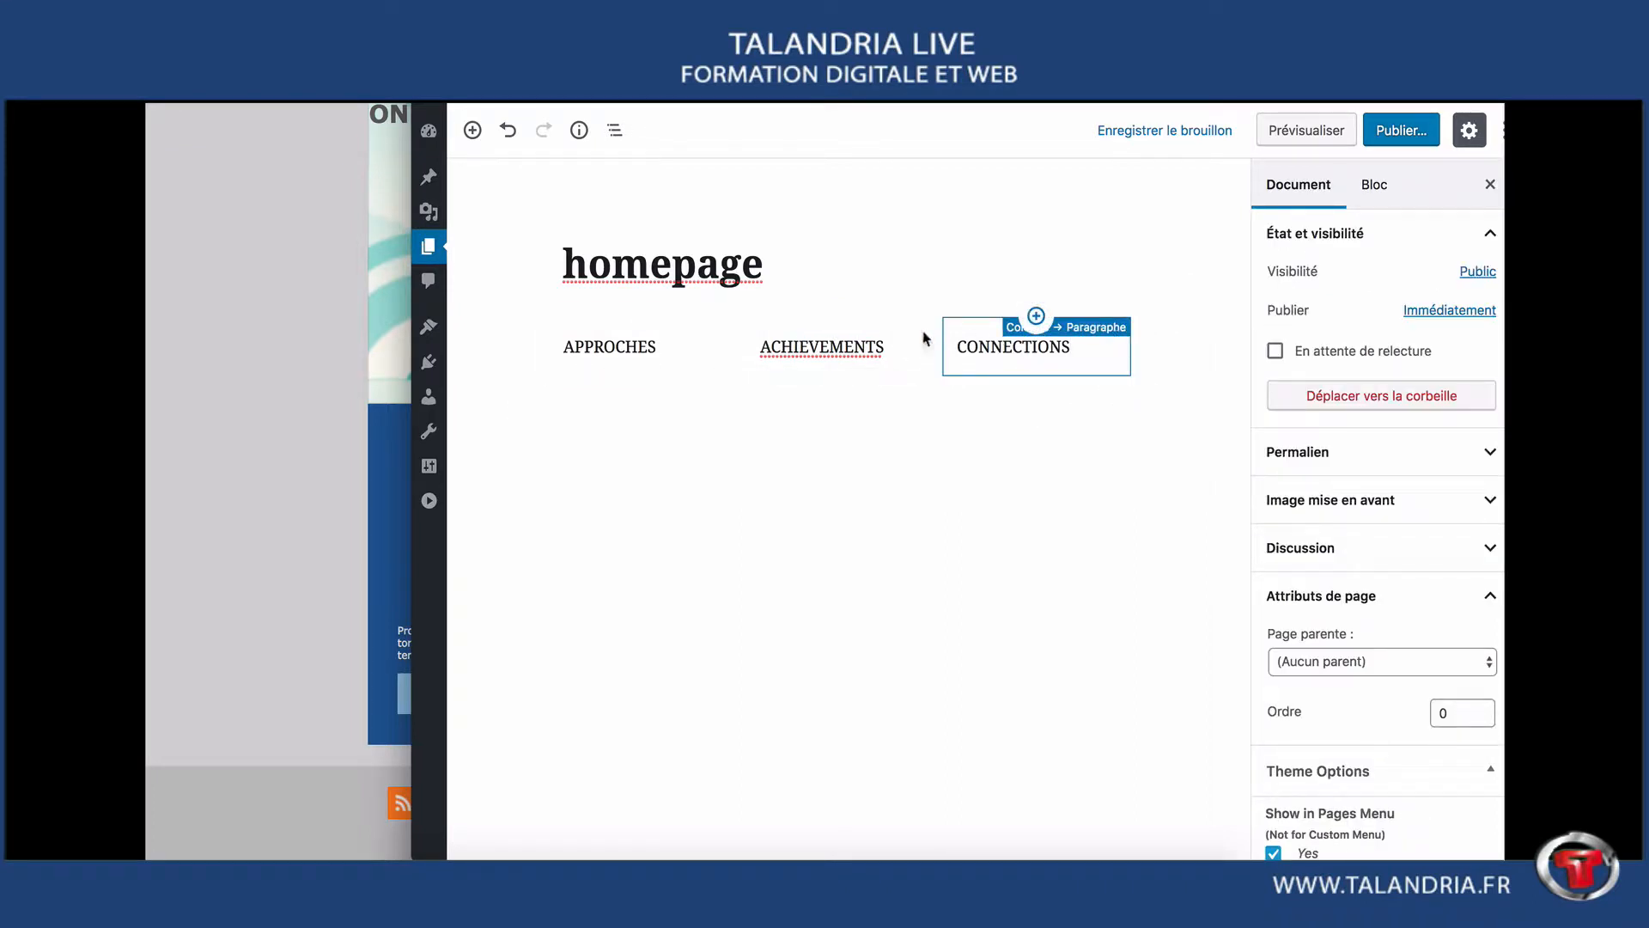
click(688, 344)
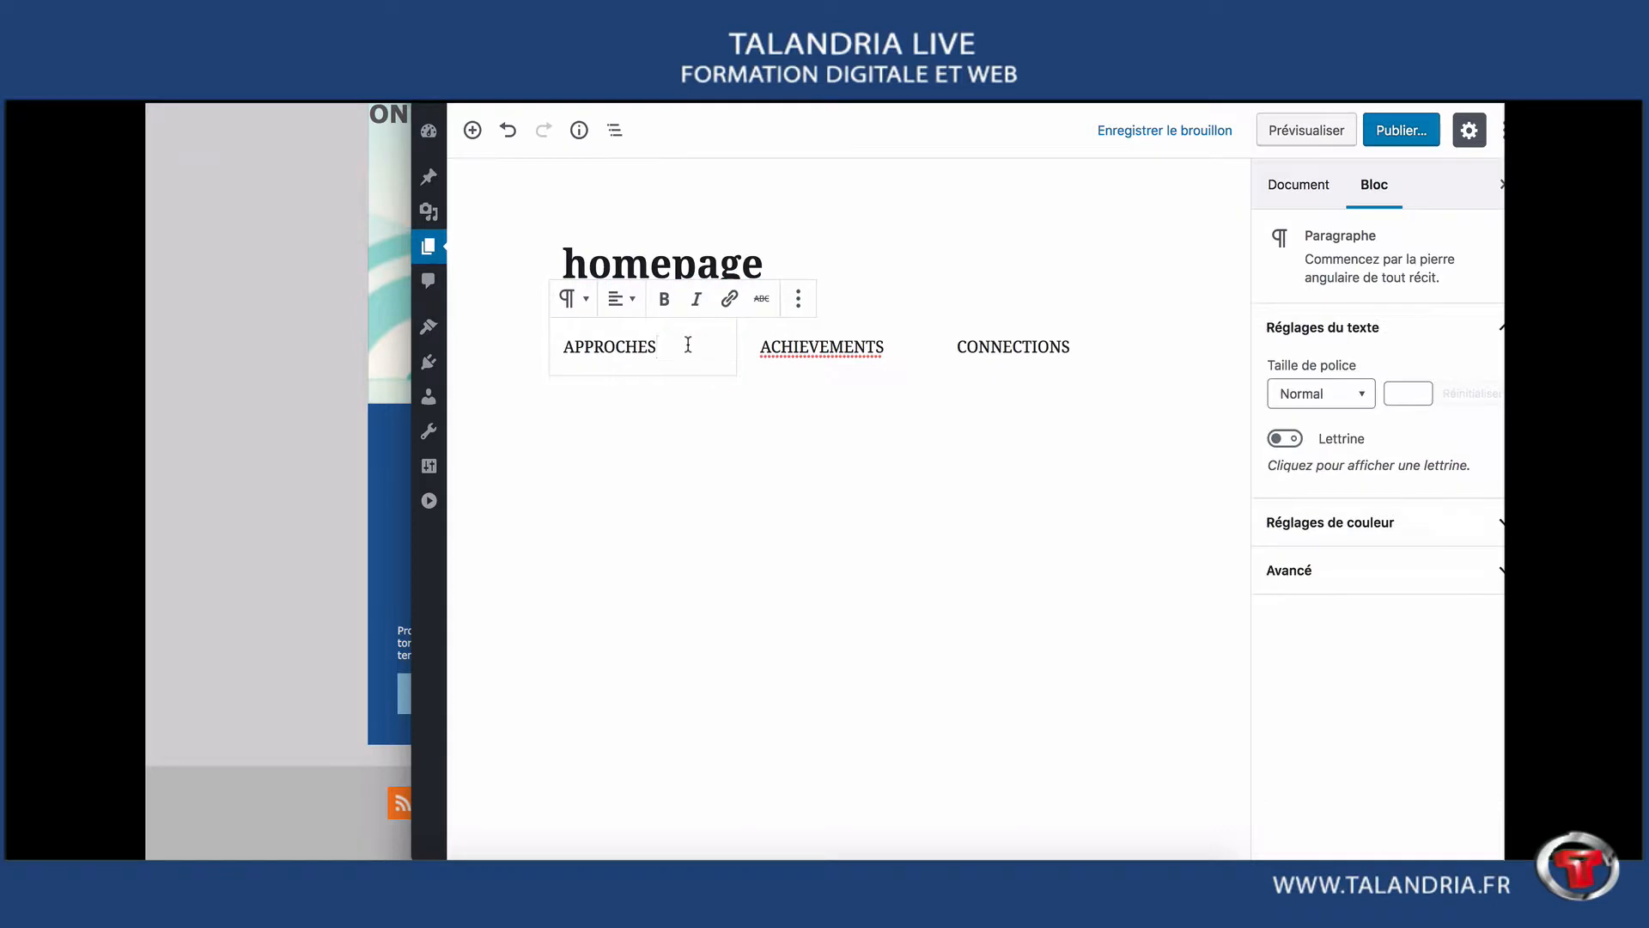
drag(688, 344, 567, 344)
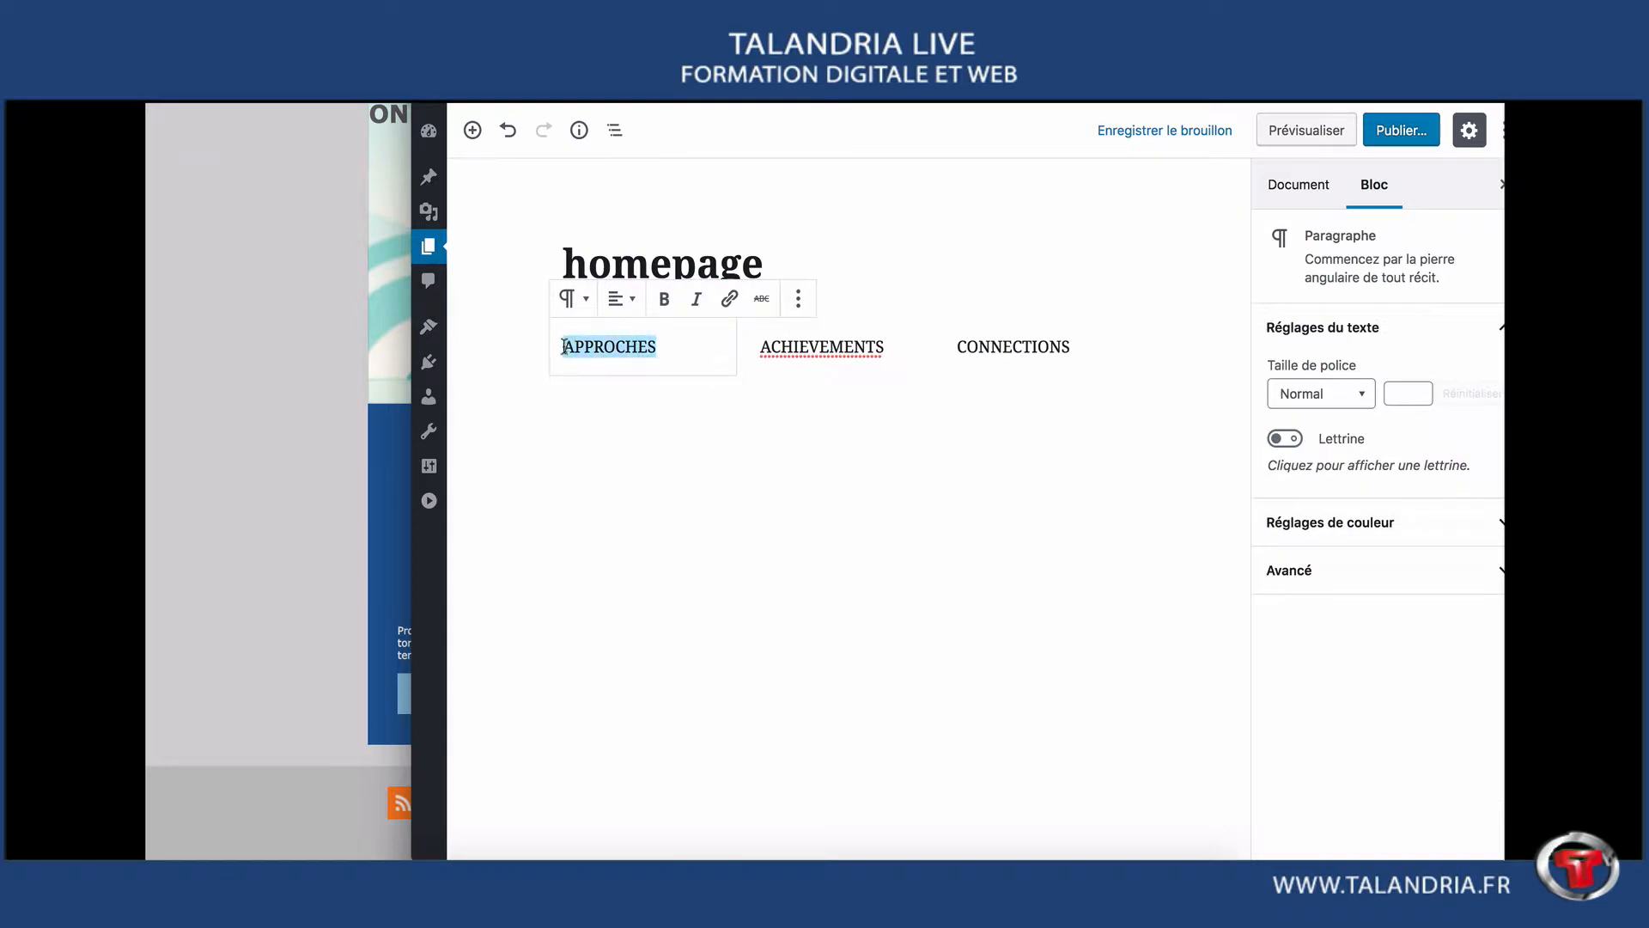
click(619, 297)
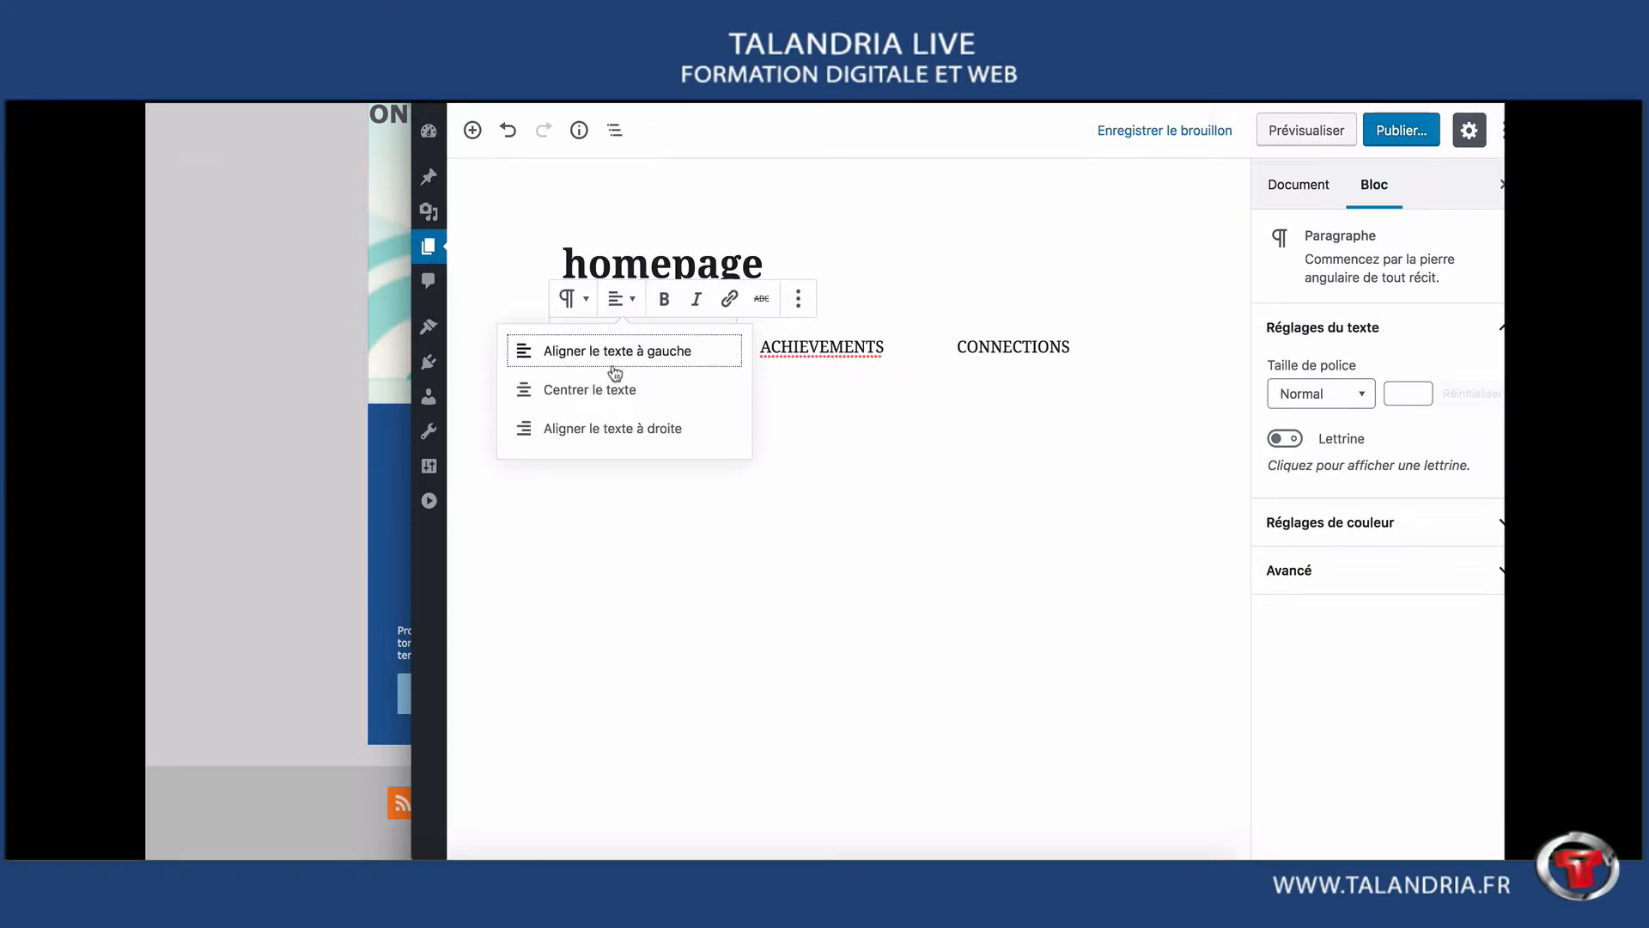
click(601, 392)
drag(881, 348, 757, 346)
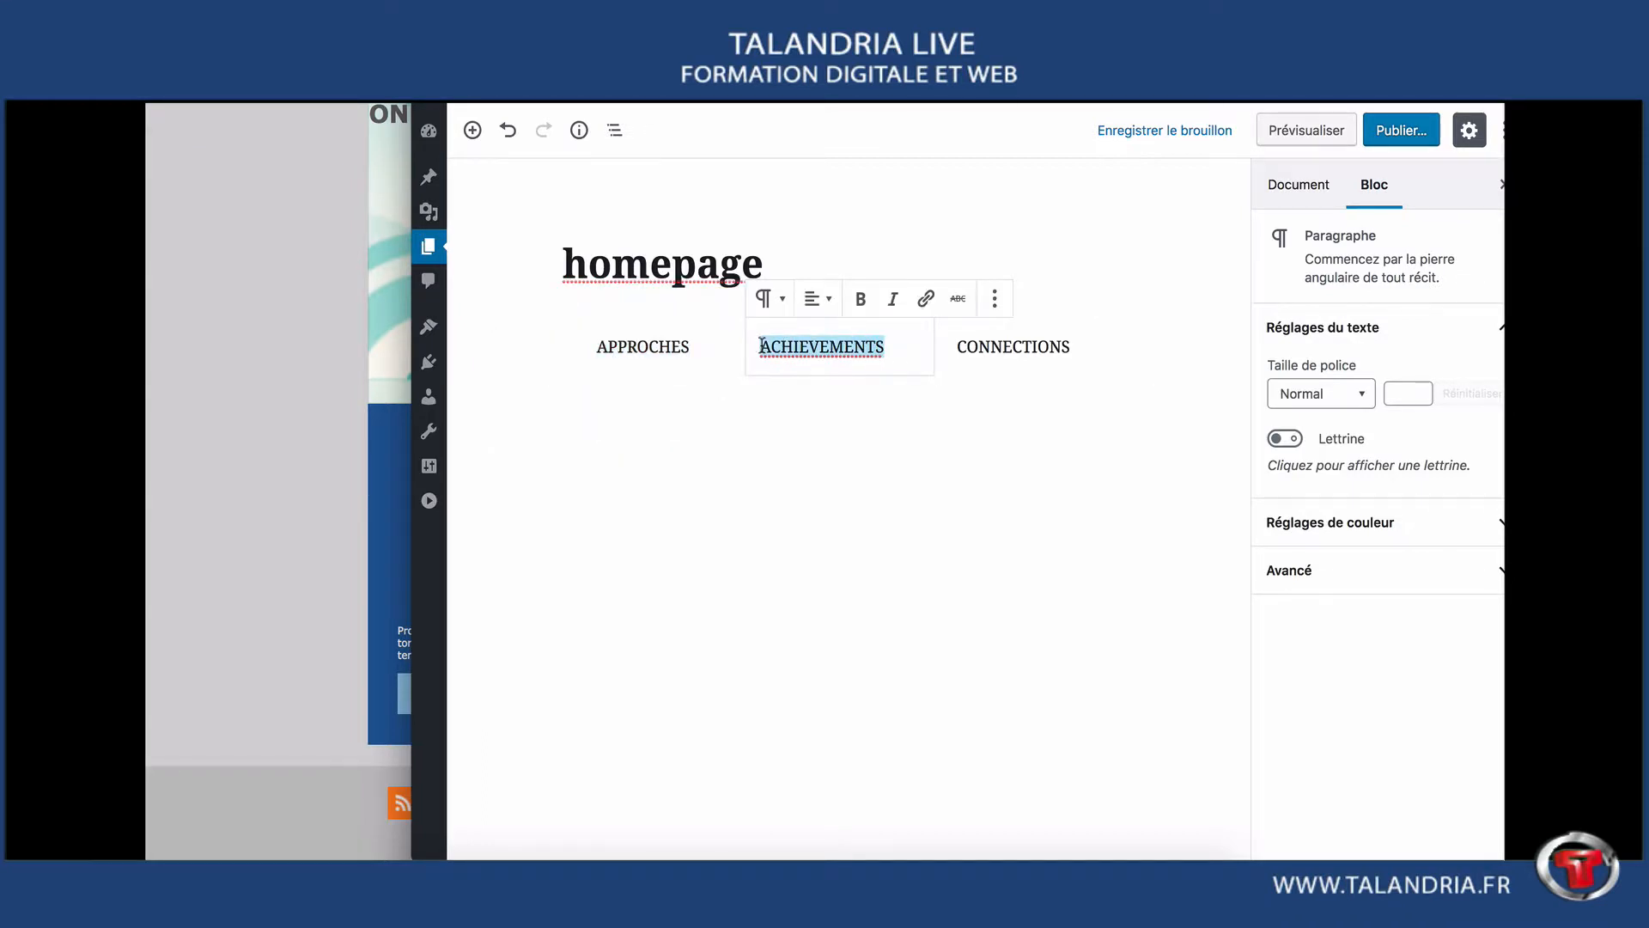
click(820, 299)
click(816, 387)
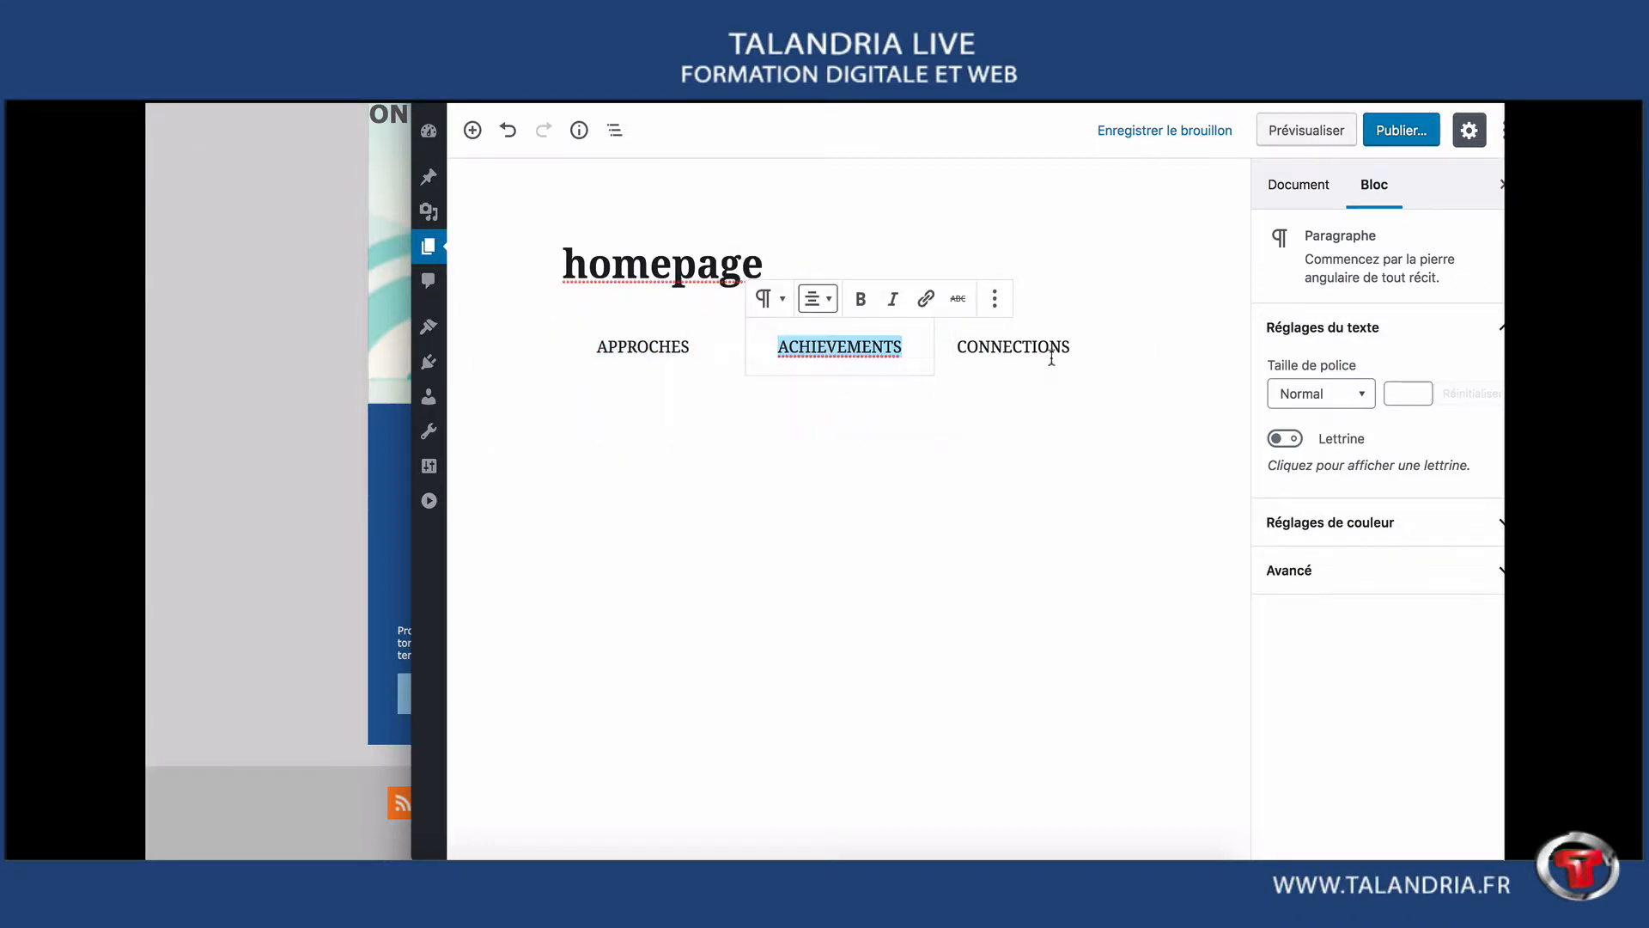
double_click(1062, 348)
click(1012, 299)
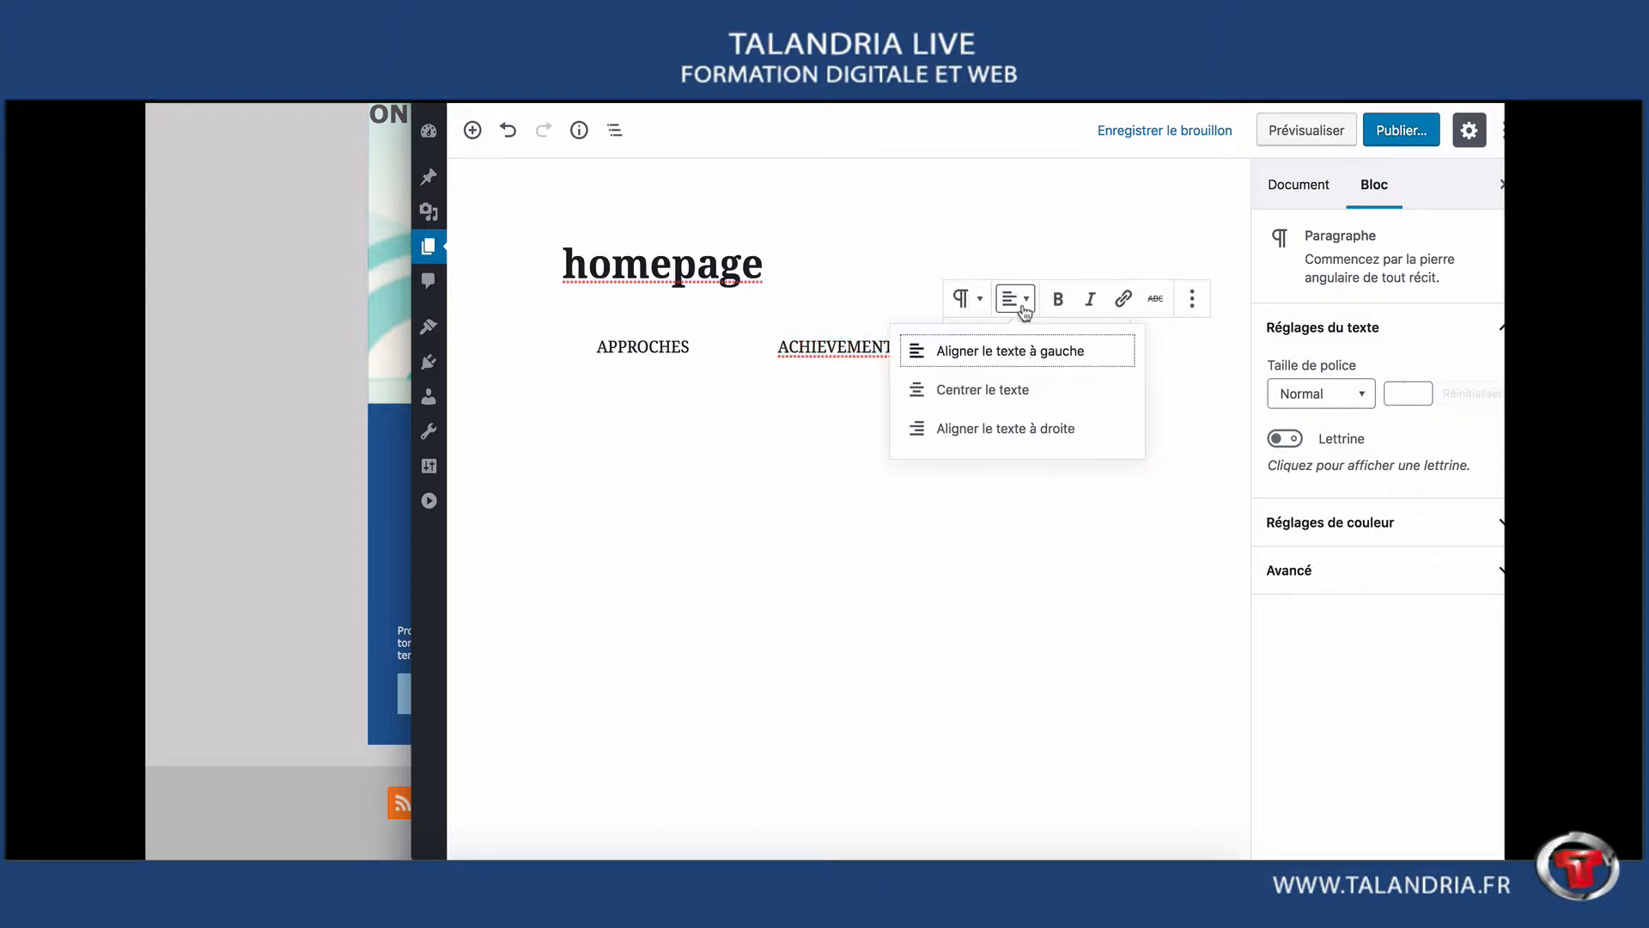
click(1011, 391)
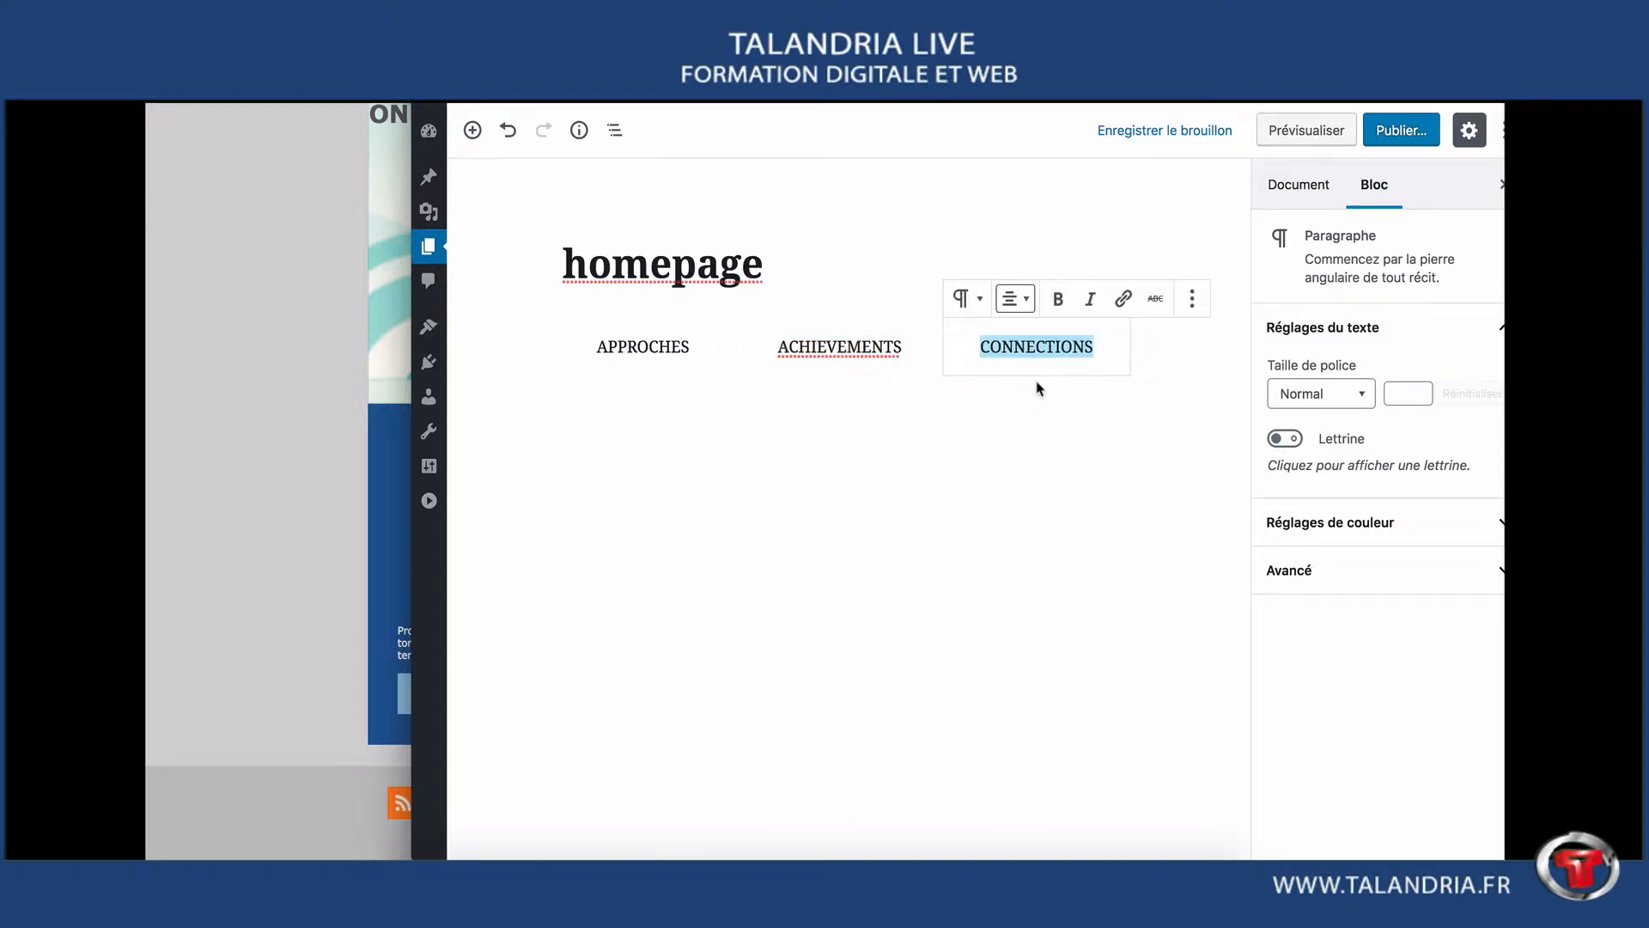
- Make the CONNECTIONS, ACHIEVEMENTS and APPROCHES texts bold
click(1059, 299)
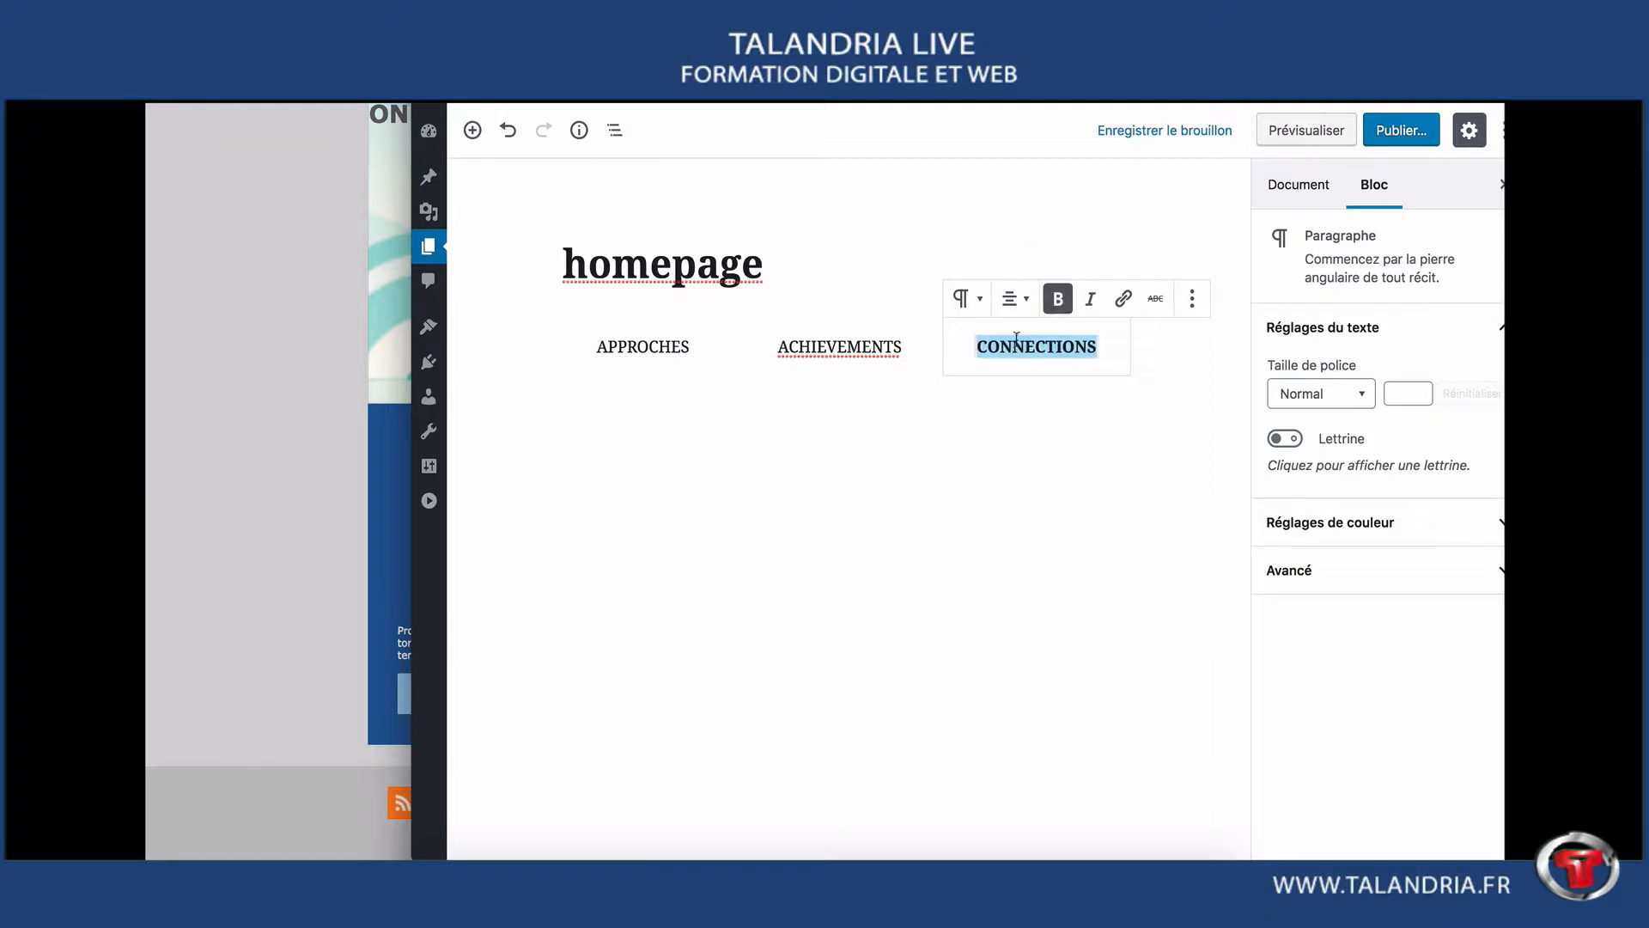
double_click(885, 347)
click(861, 299)
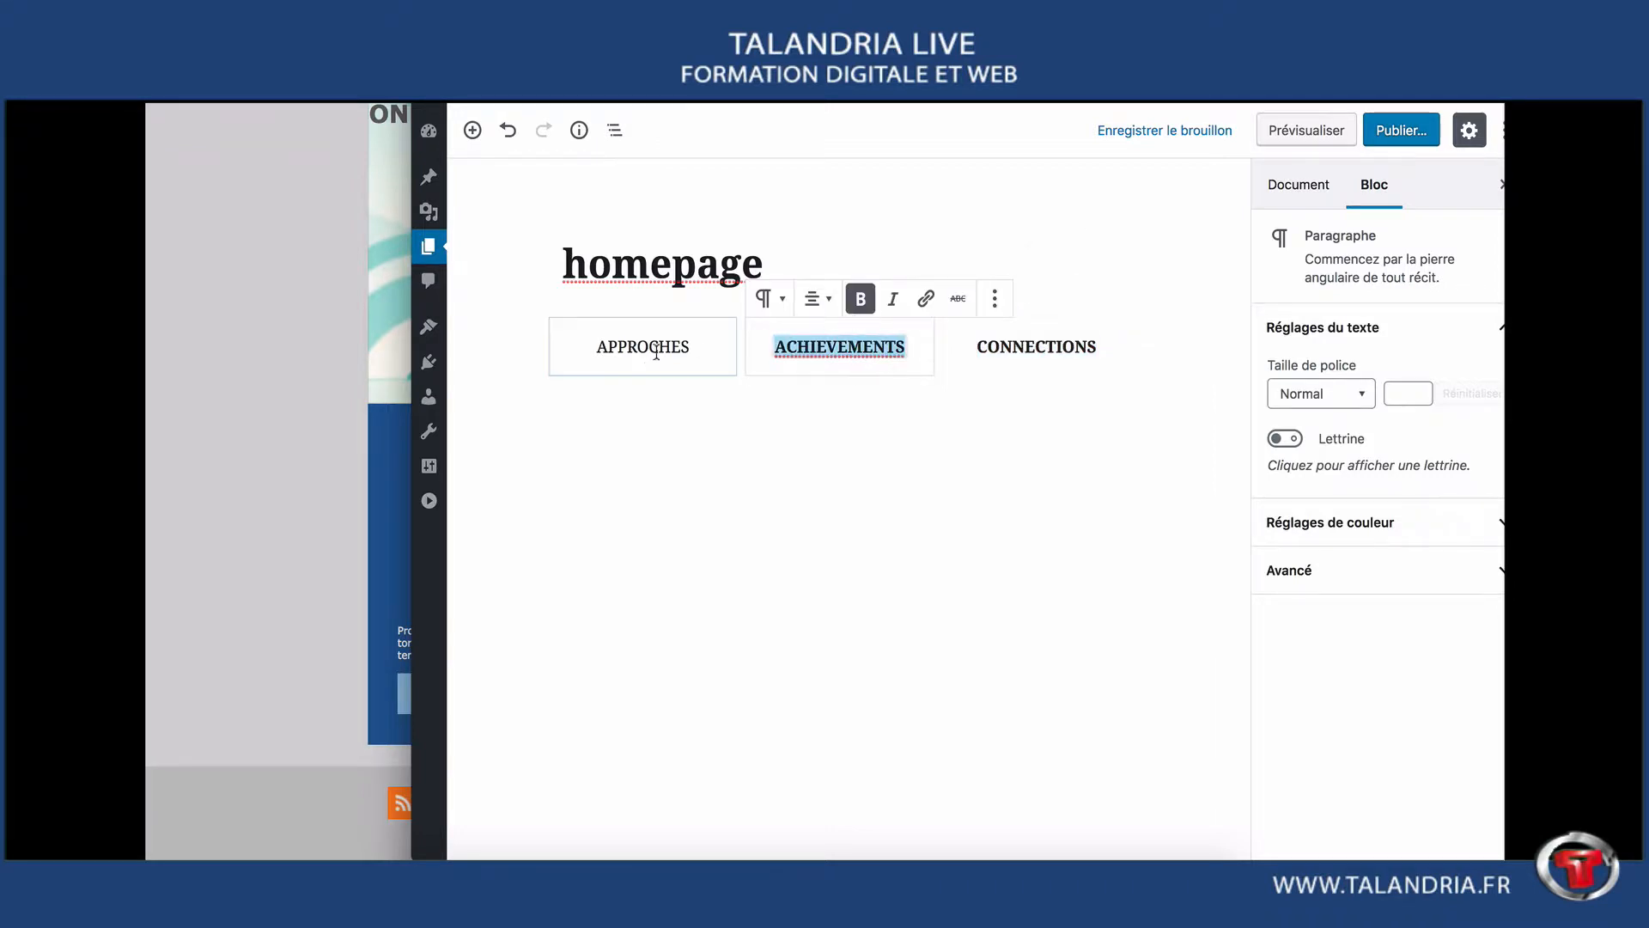
double_click(646, 347)
click(665, 299)
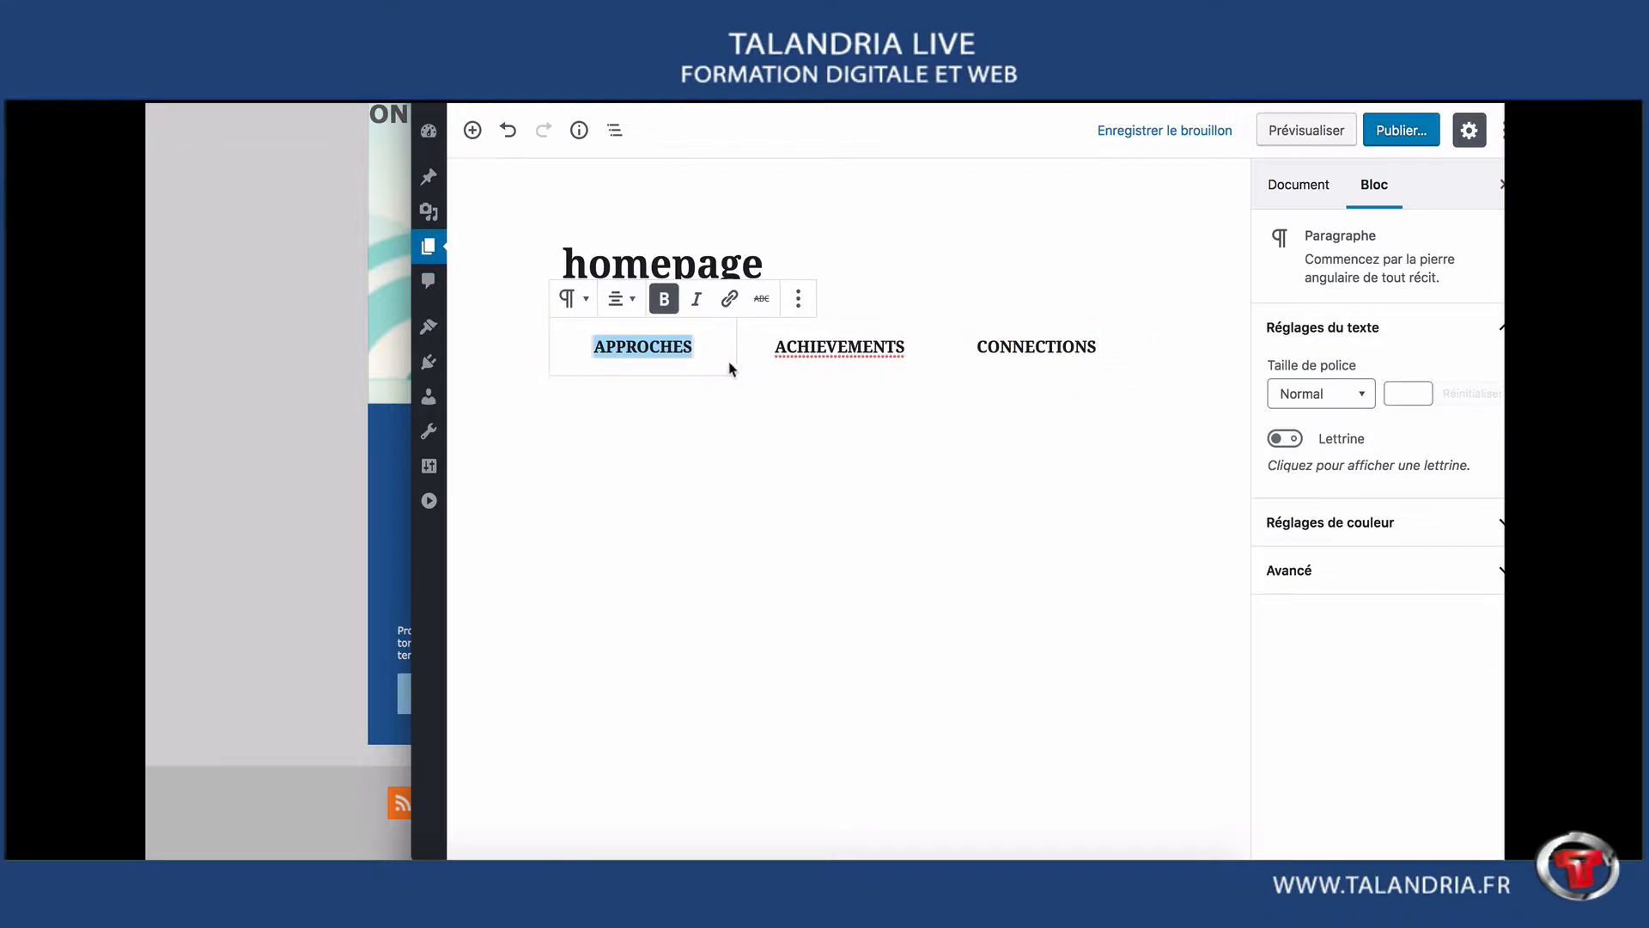
- Convert the APPROCHES, ACHIEVEMENTS and CONNECTIONS paragraphs into headings (Titre) of level H5
click(584, 311)
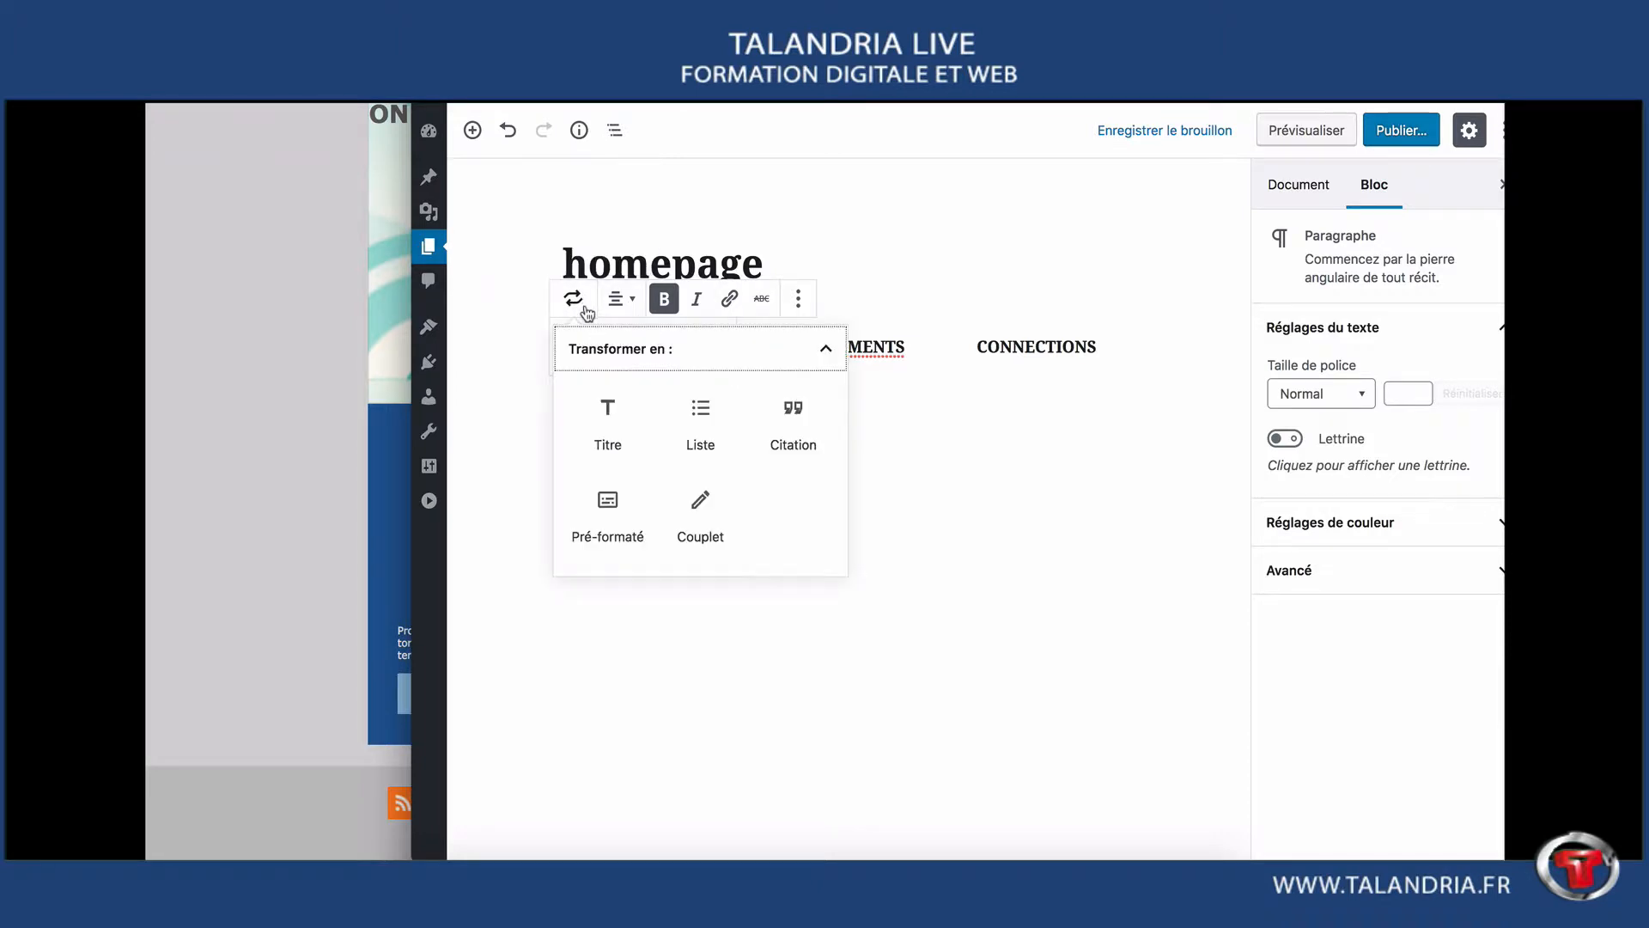
click(606, 410)
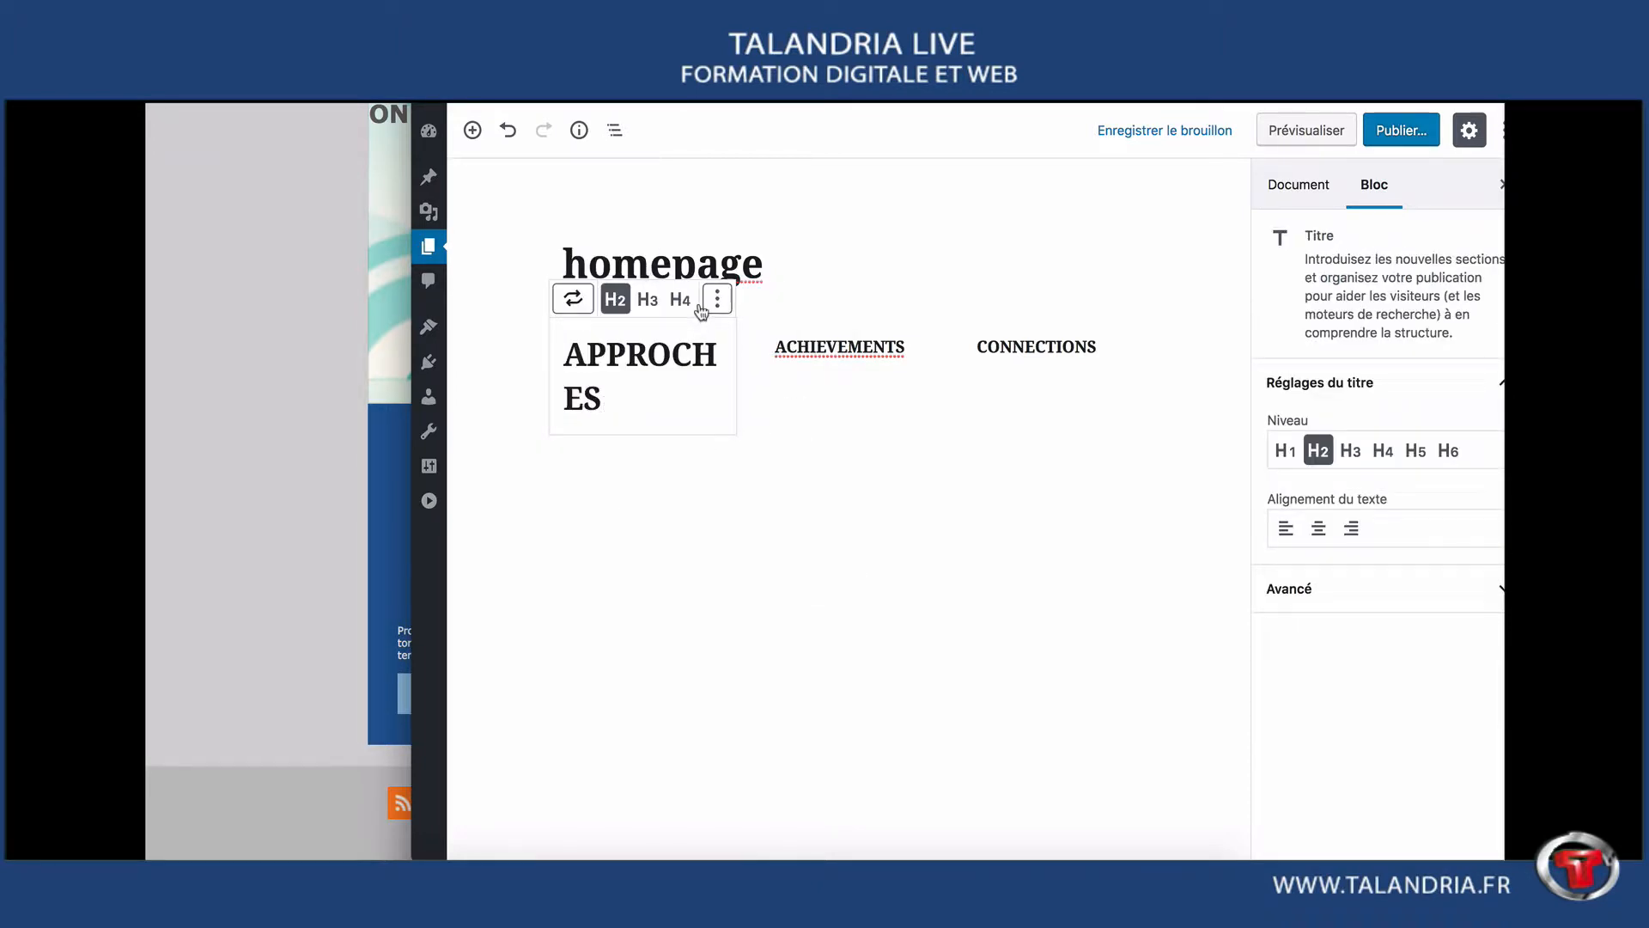
click(1418, 451)
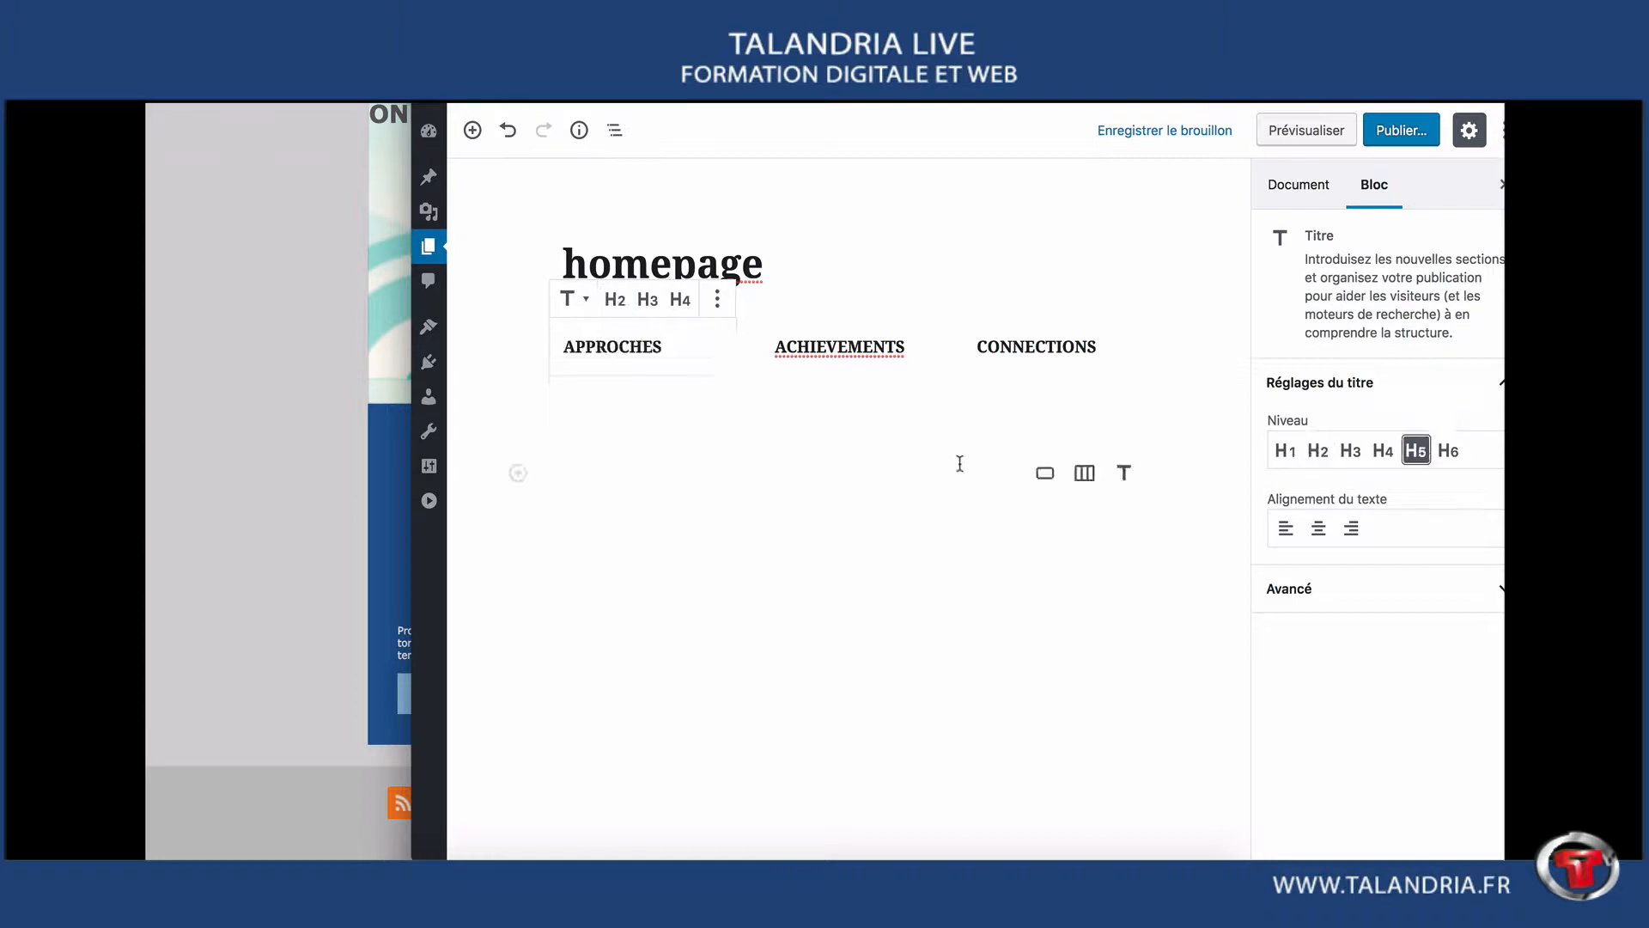
click(798, 345)
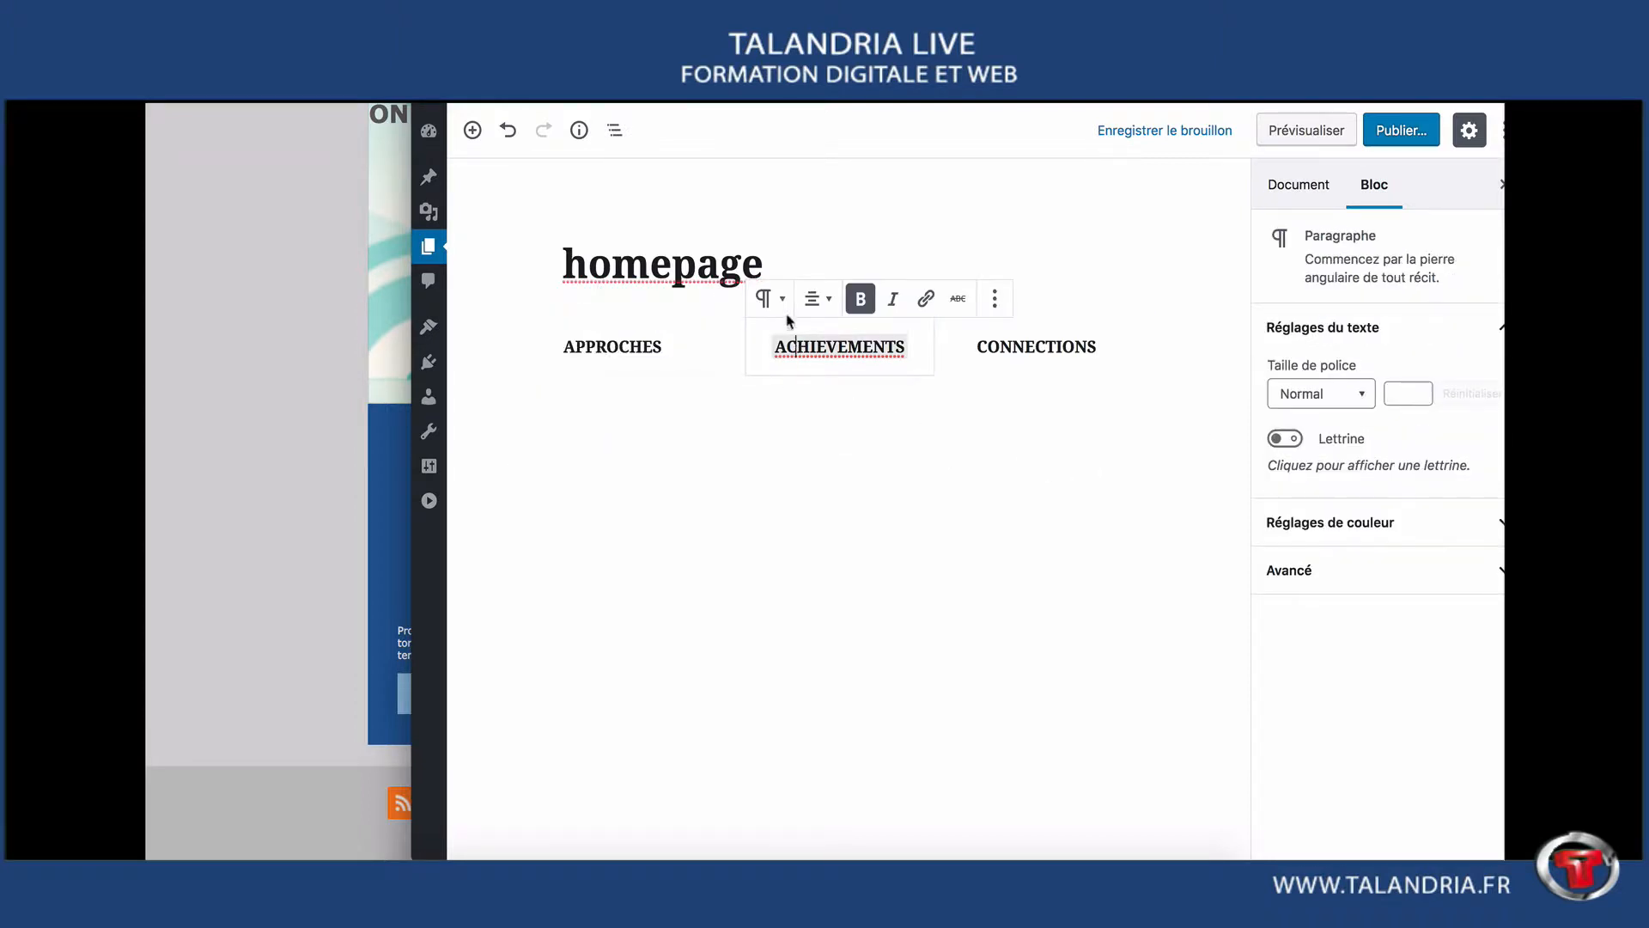
click(779, 302)
click(807, 427)
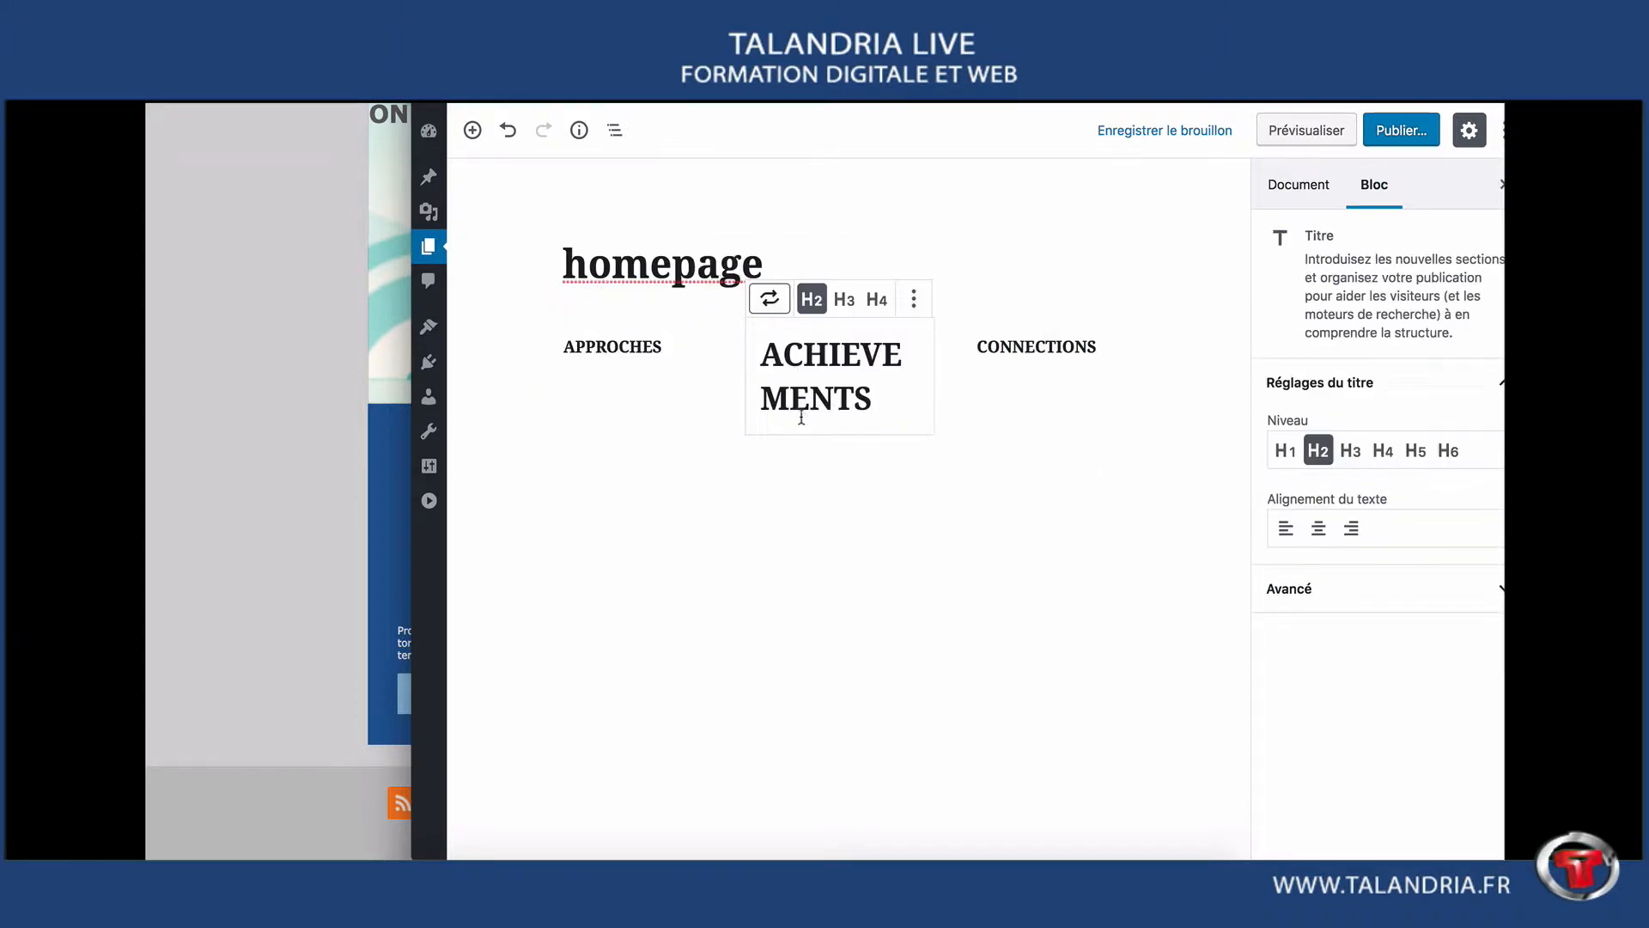
click(1416, 451)
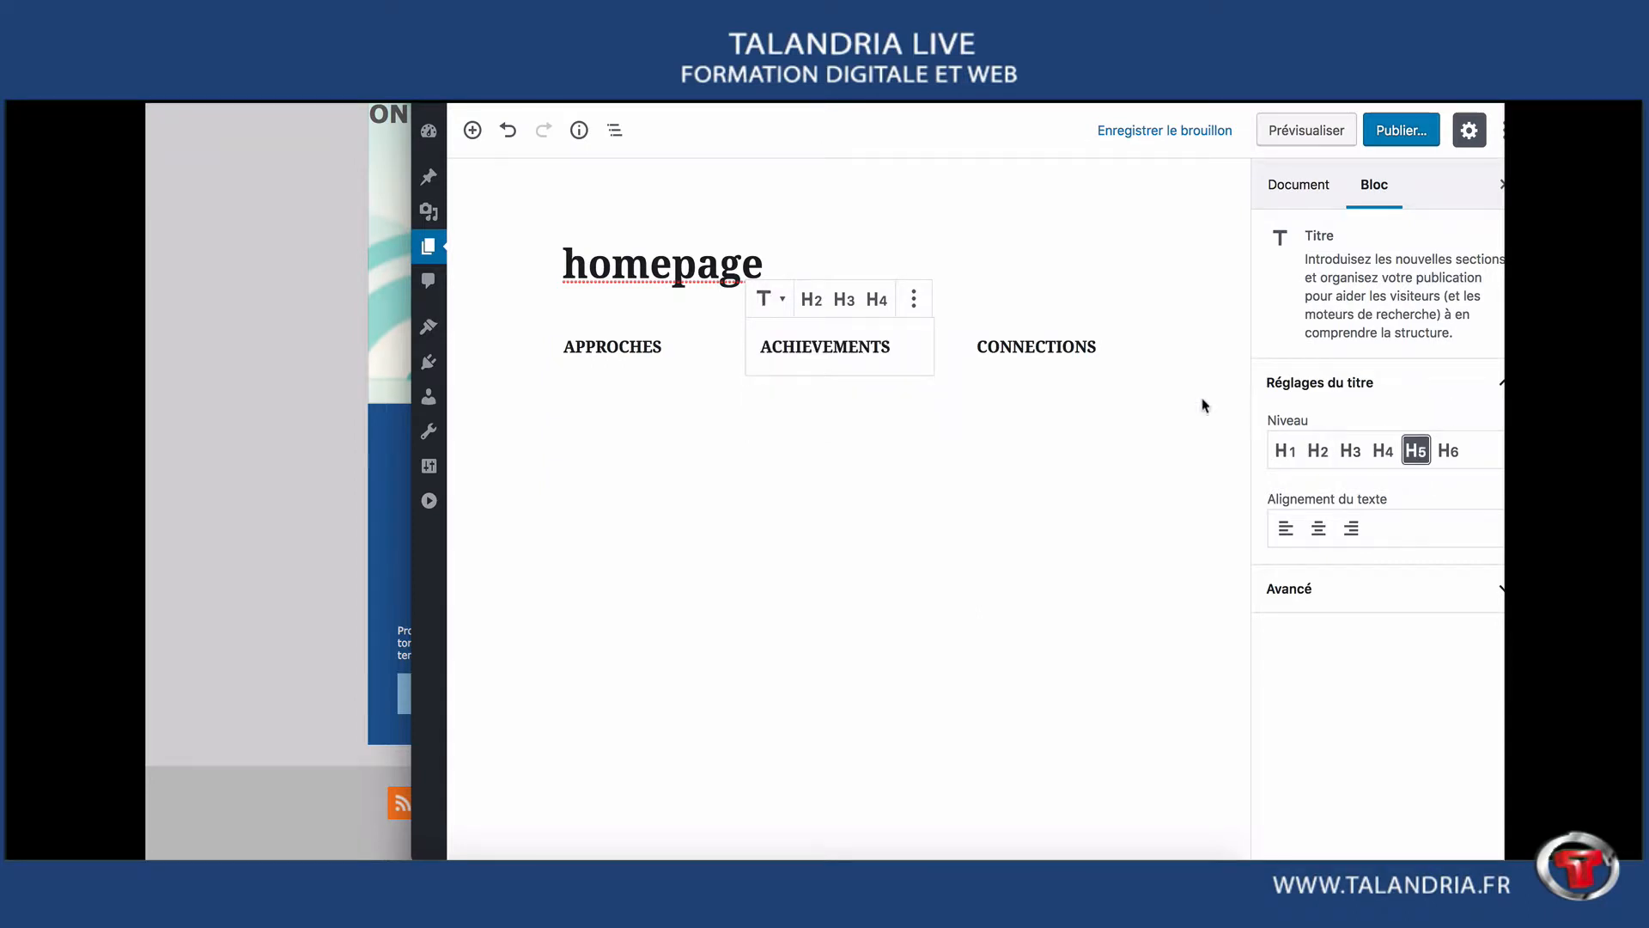
click(1038, 347)
click(967, 298)
click(1014, 398)
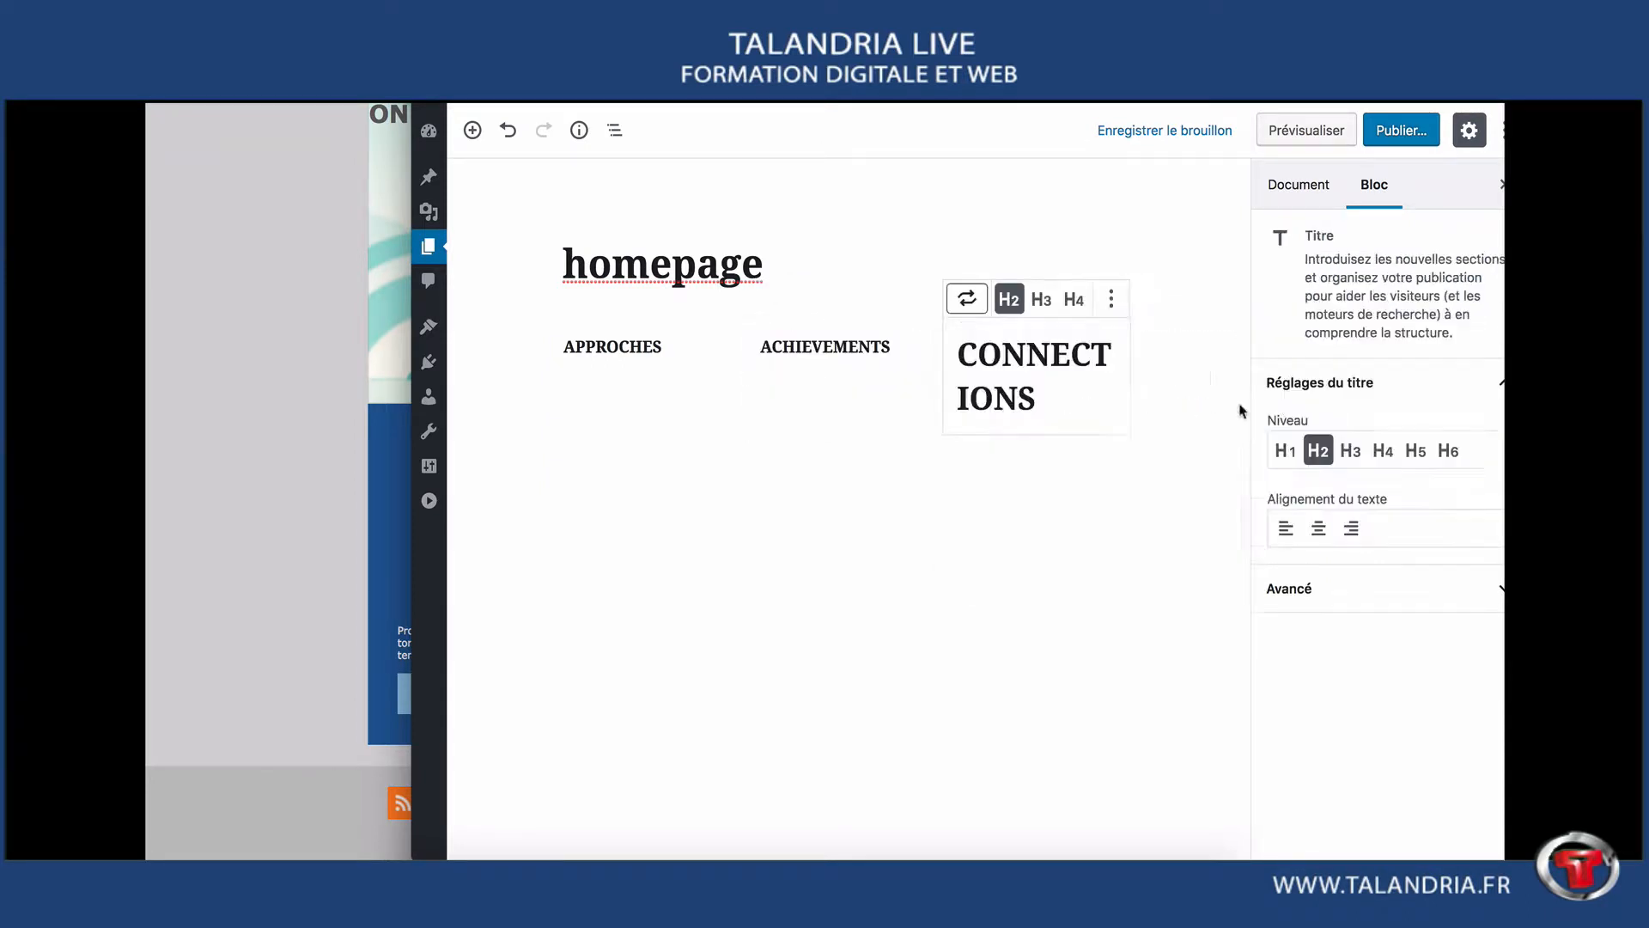
click(1415, 451)
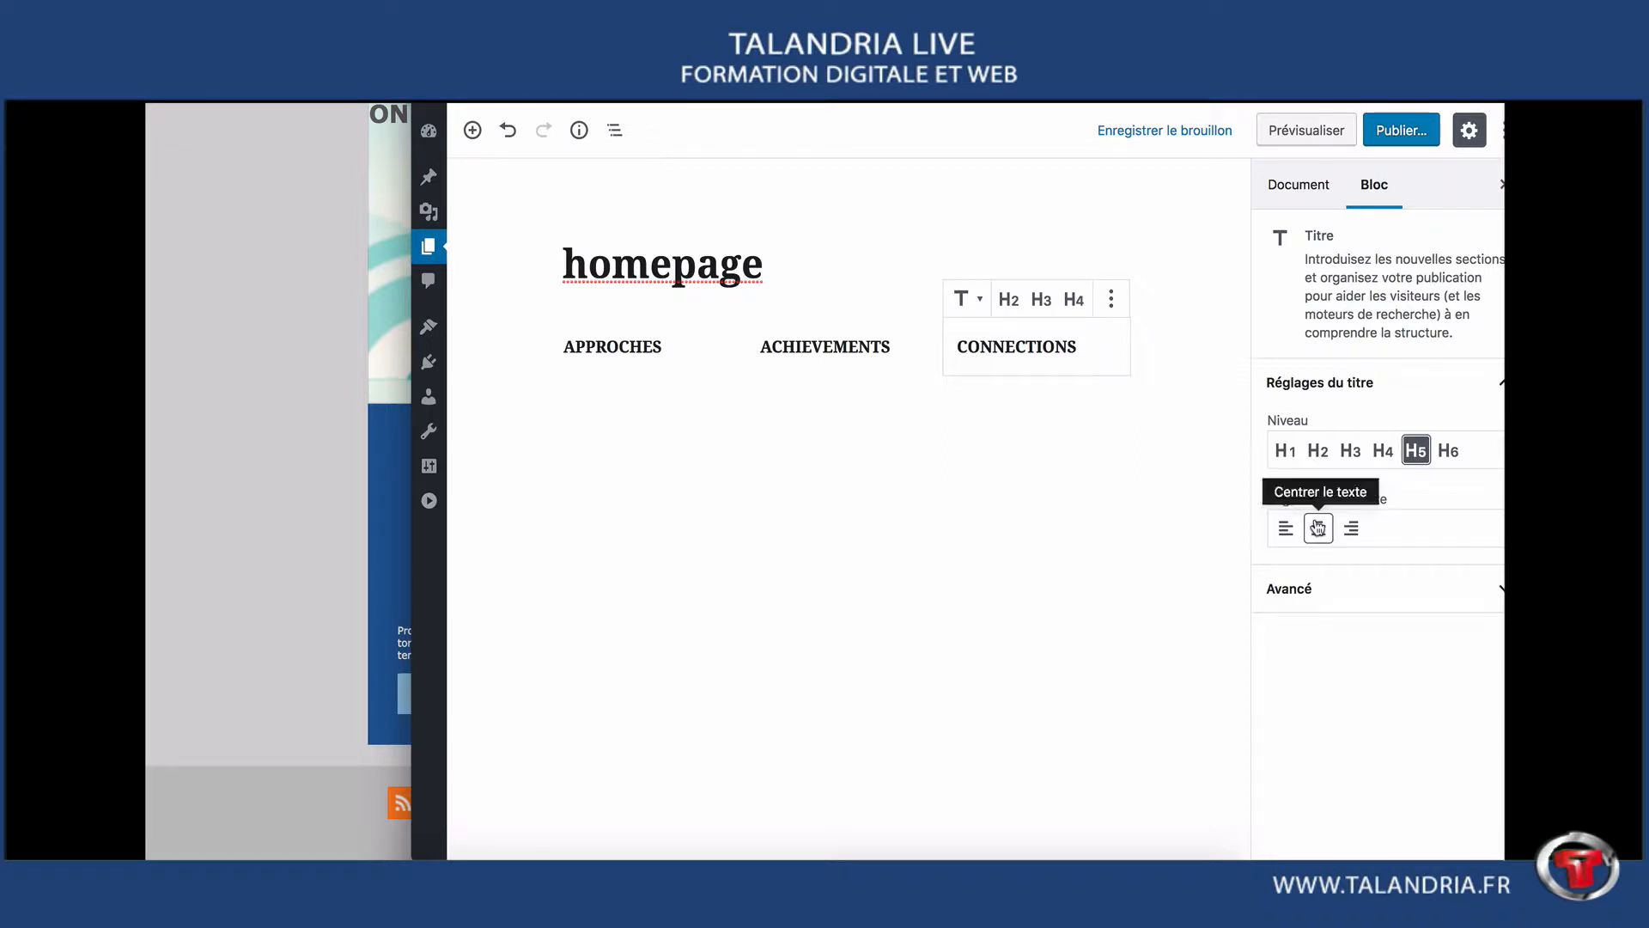
- Centre the CONNECTIONS, ACHIEVEMENTS and APPROCHES headings within their columns
double_click(1019, 343)
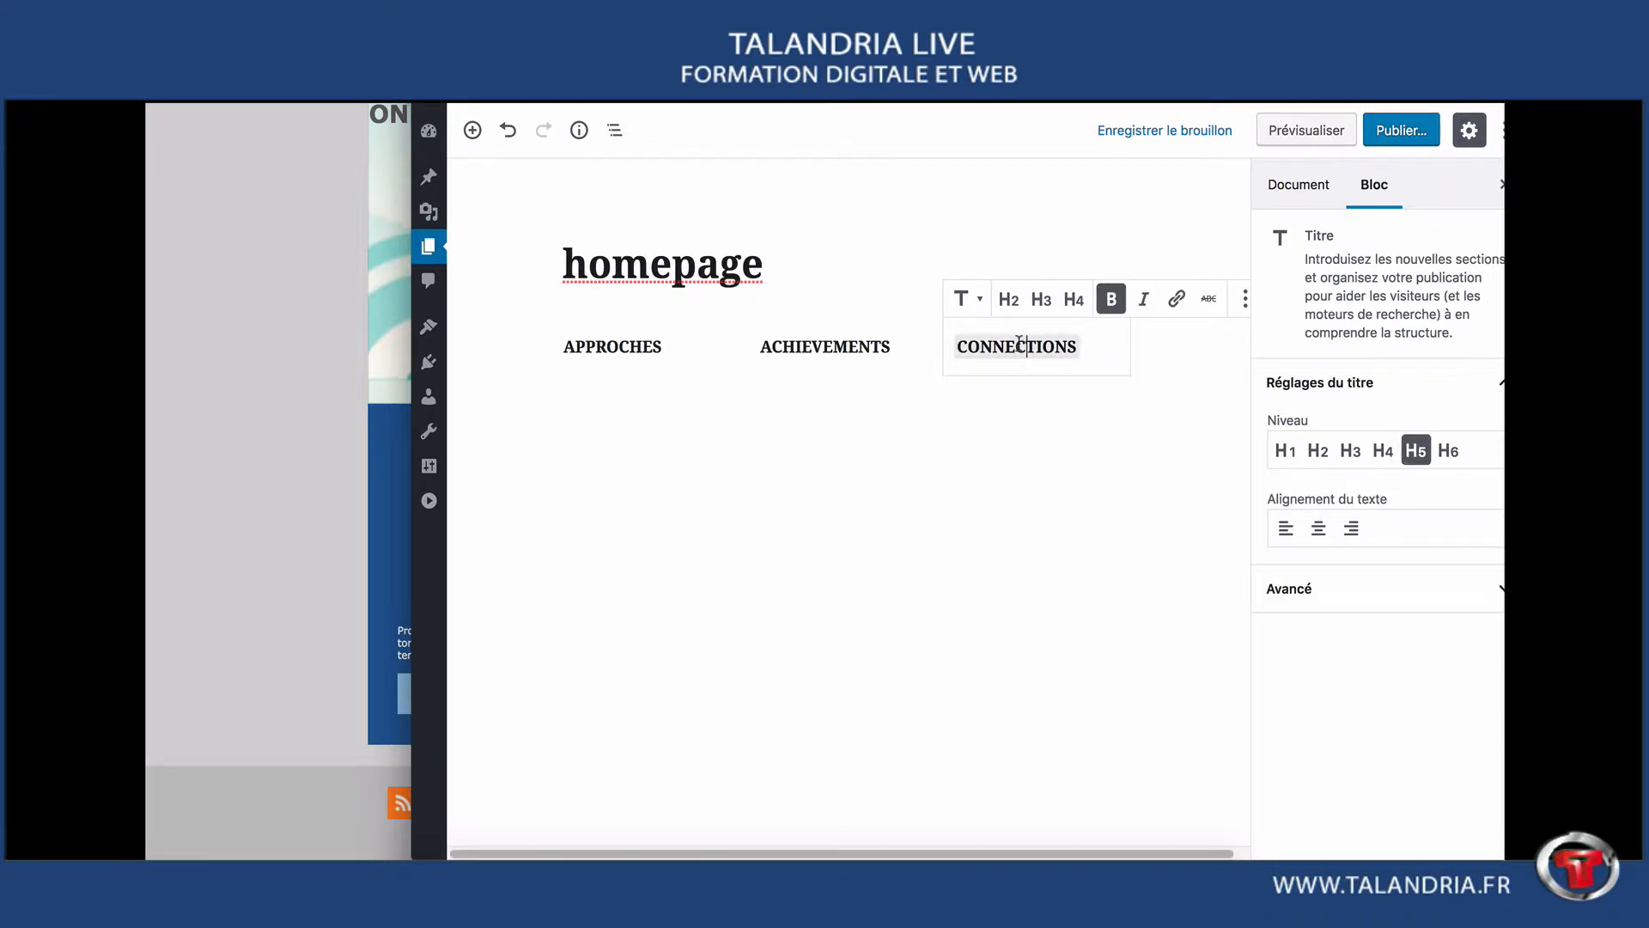
click(1317, 526)
double_click(809, 348)
click(1319, 528)
double_click(612, 347)
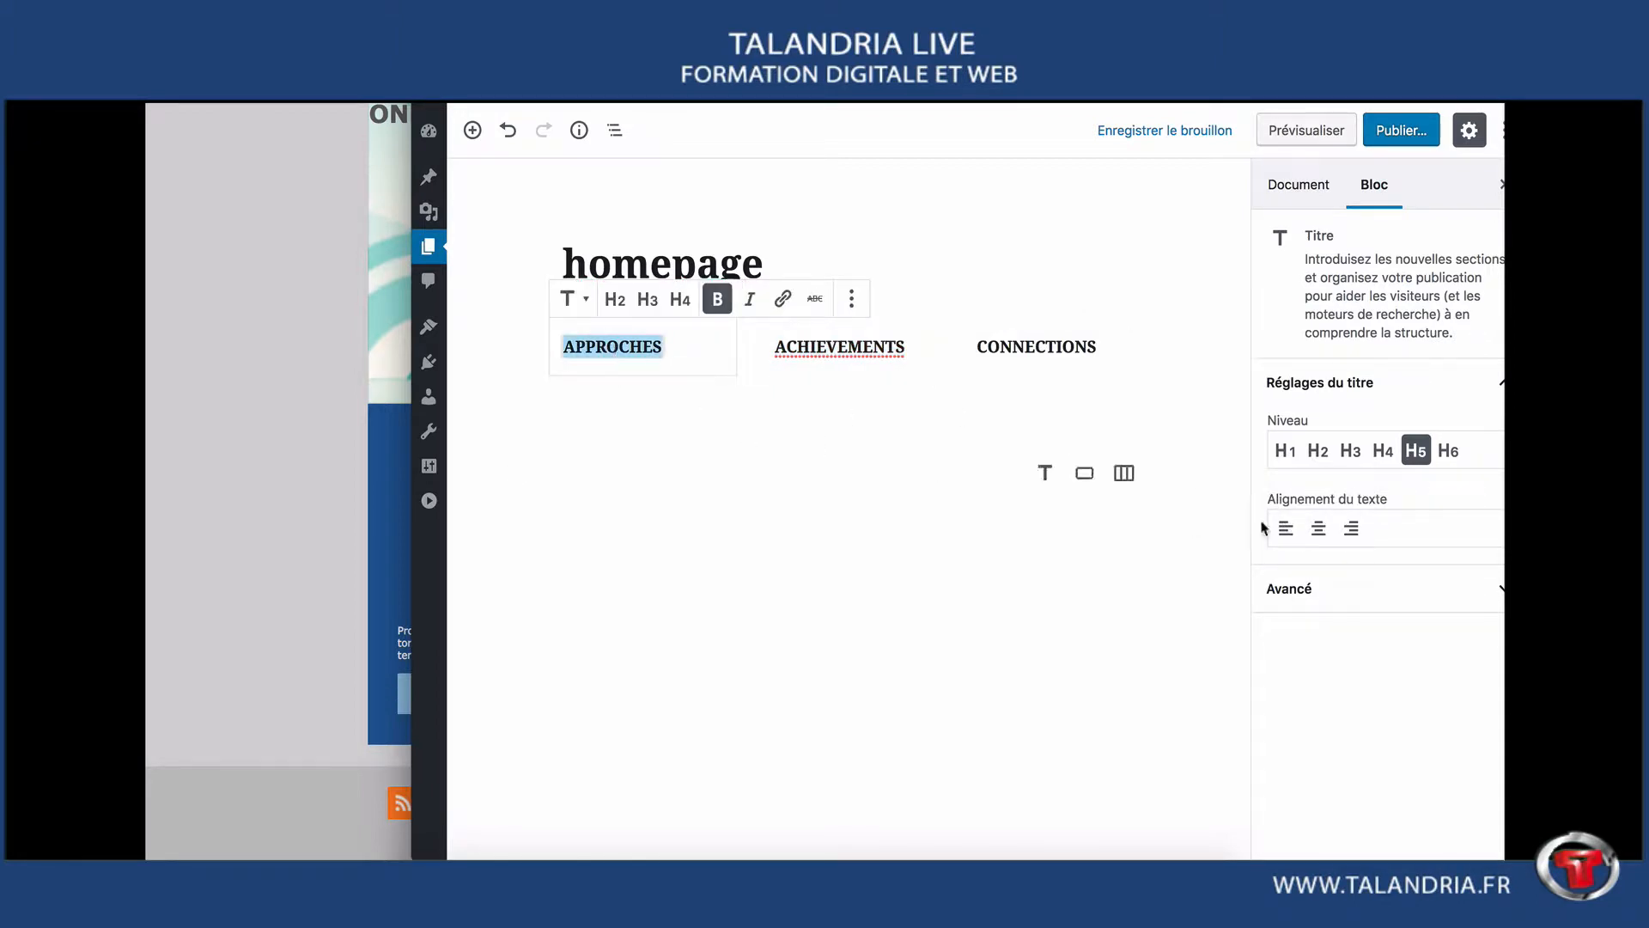
click(1320, 529)
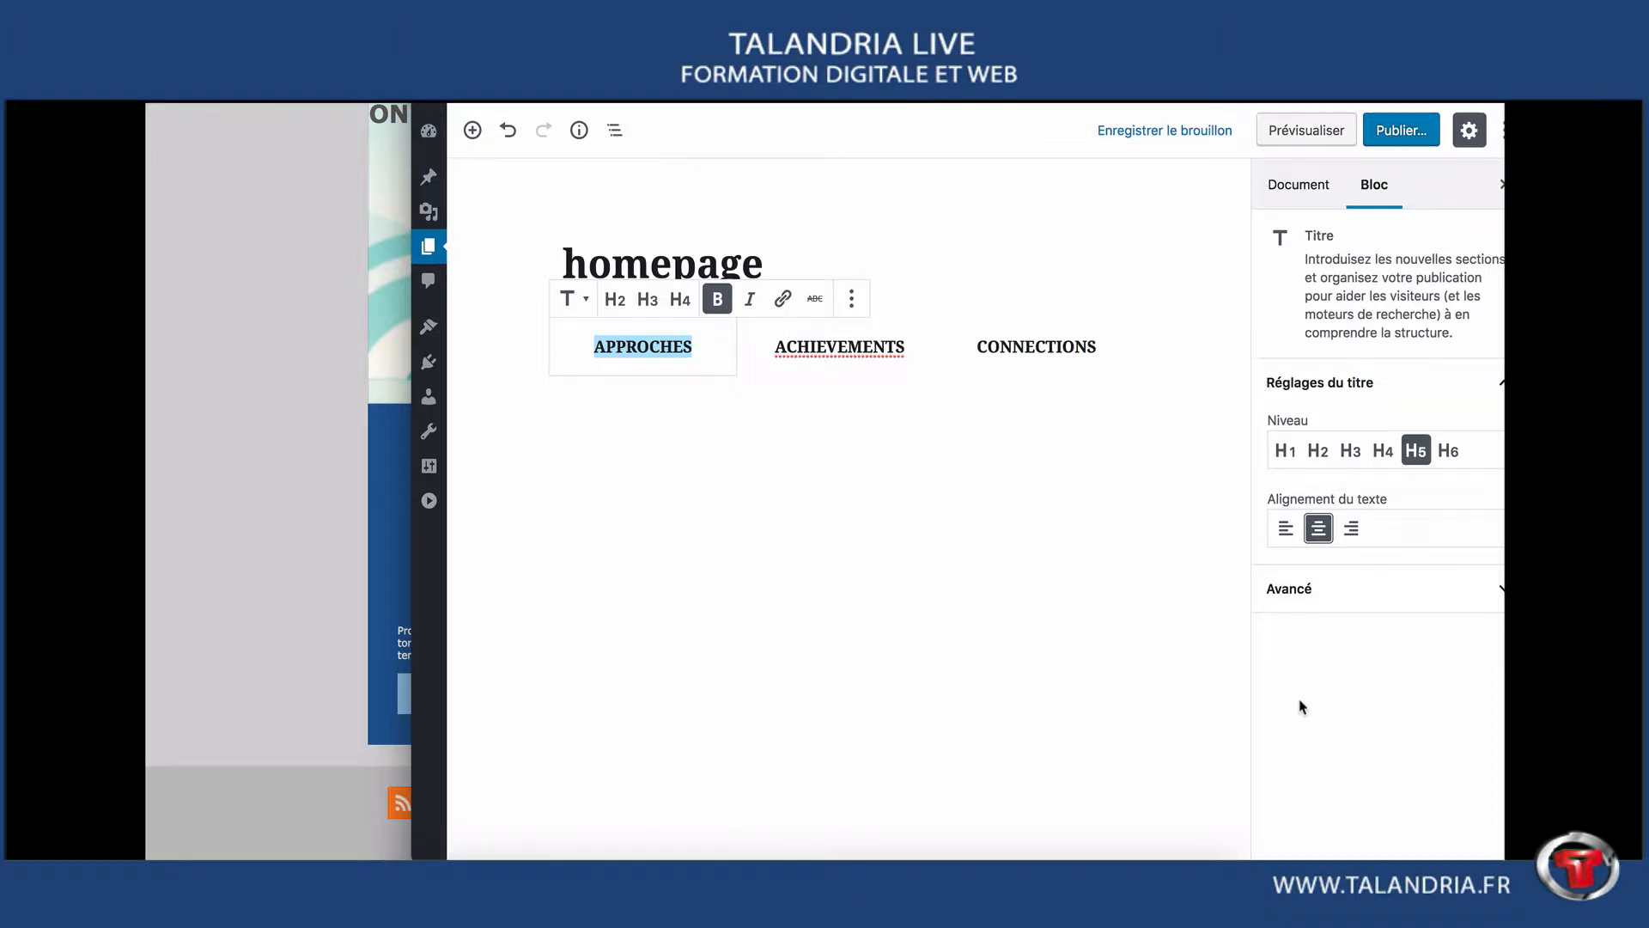
- Examine the advanced settings of the APPROCHES heading, namely the HTML anchor and additional CSS class
click(1383, 593)
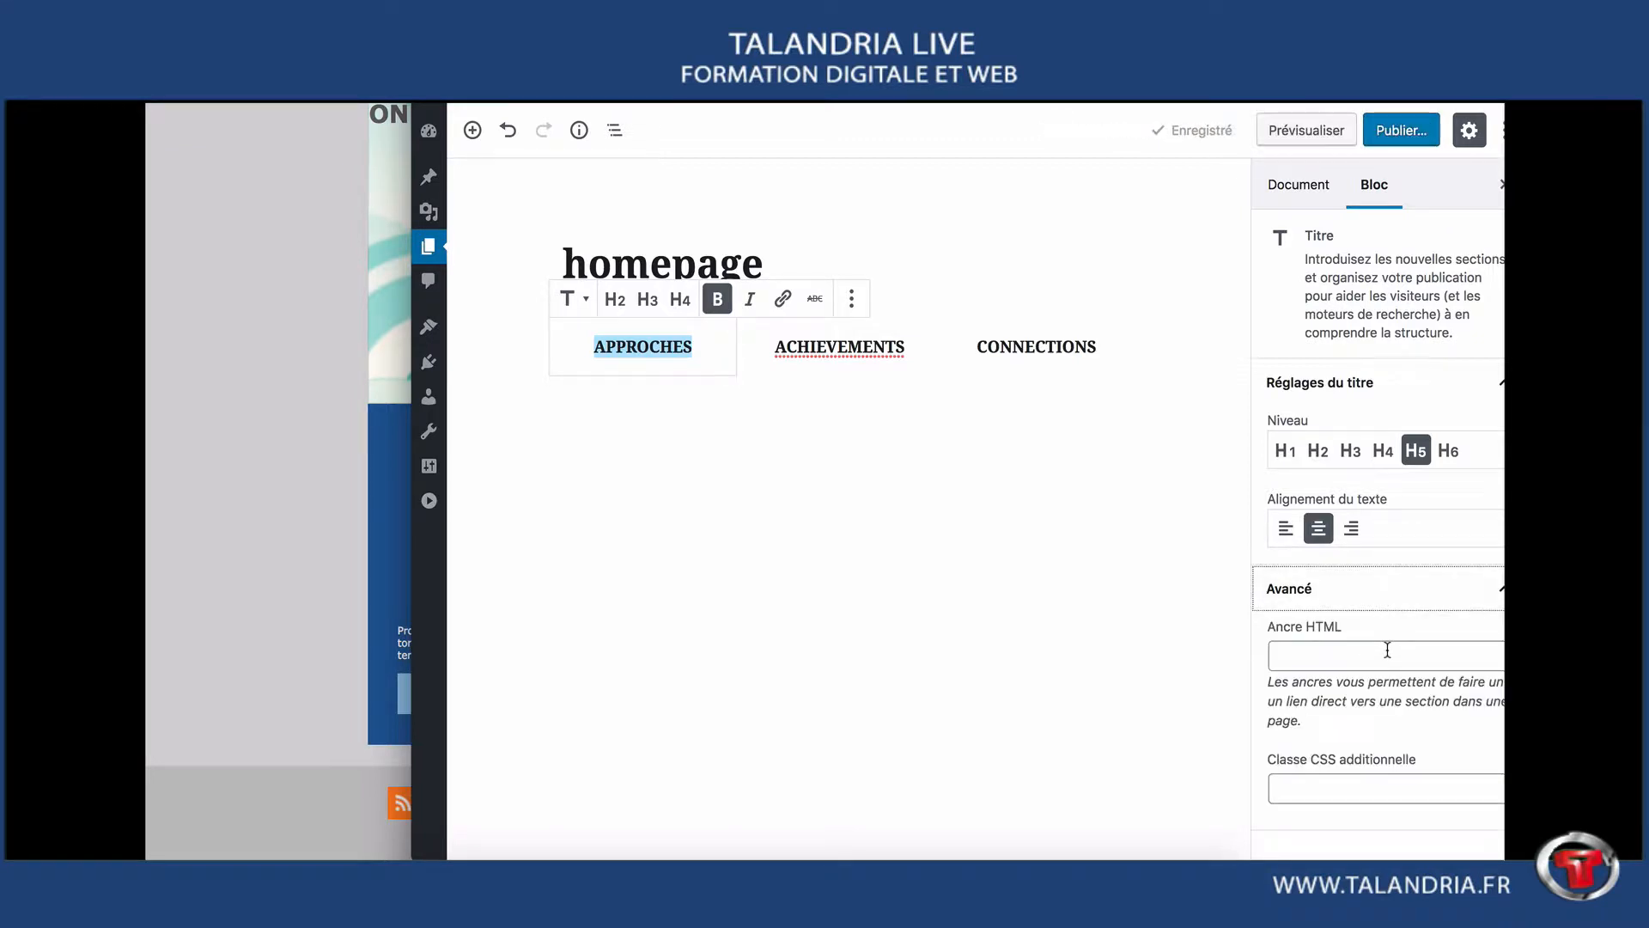
click(1328, 653)
click(1334, 782)
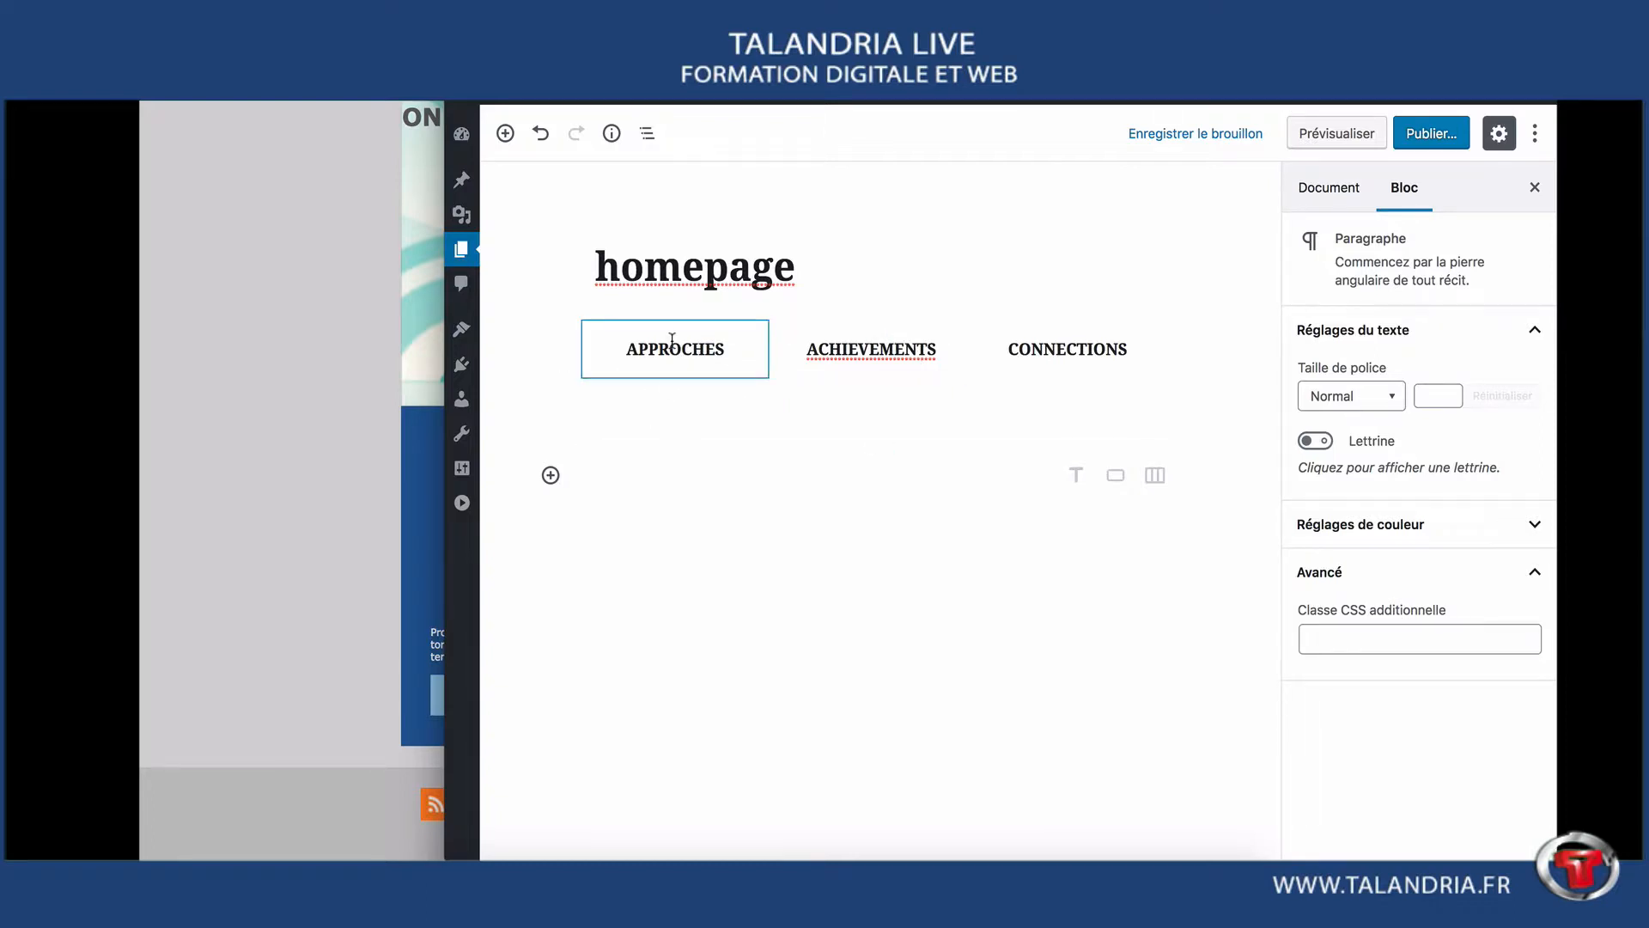
- Switch to the reference website and copy the "Lorem ipsum dolor sit amet." line under Approches
click(359, 344)
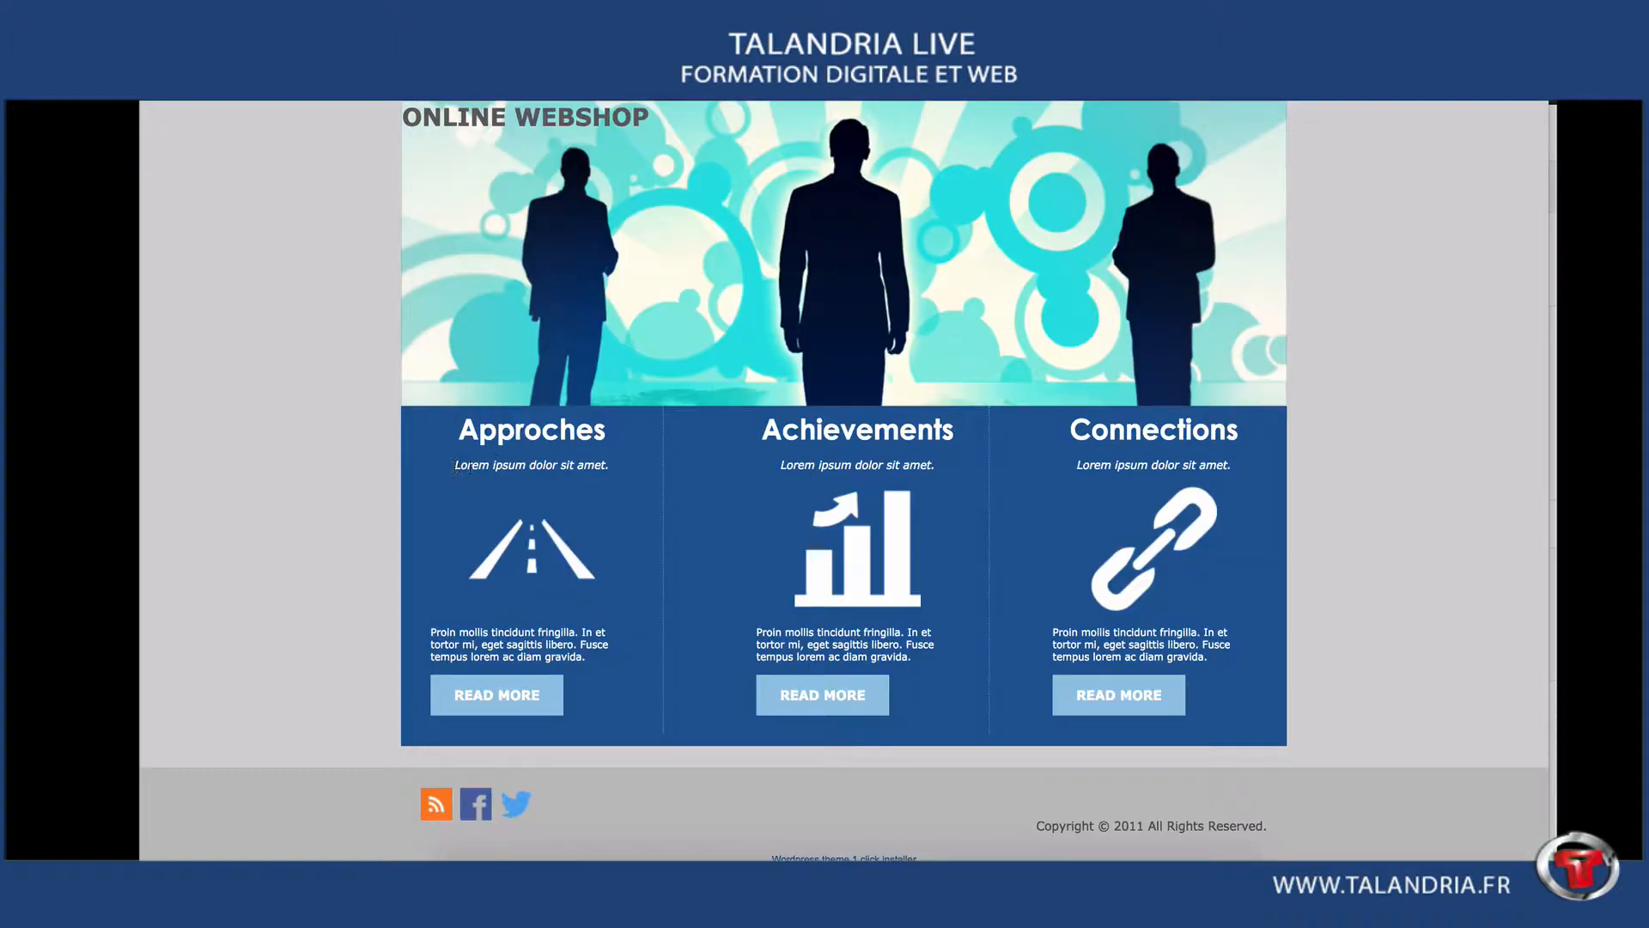
drag(608, 469, 608, 469)
key(super+c)
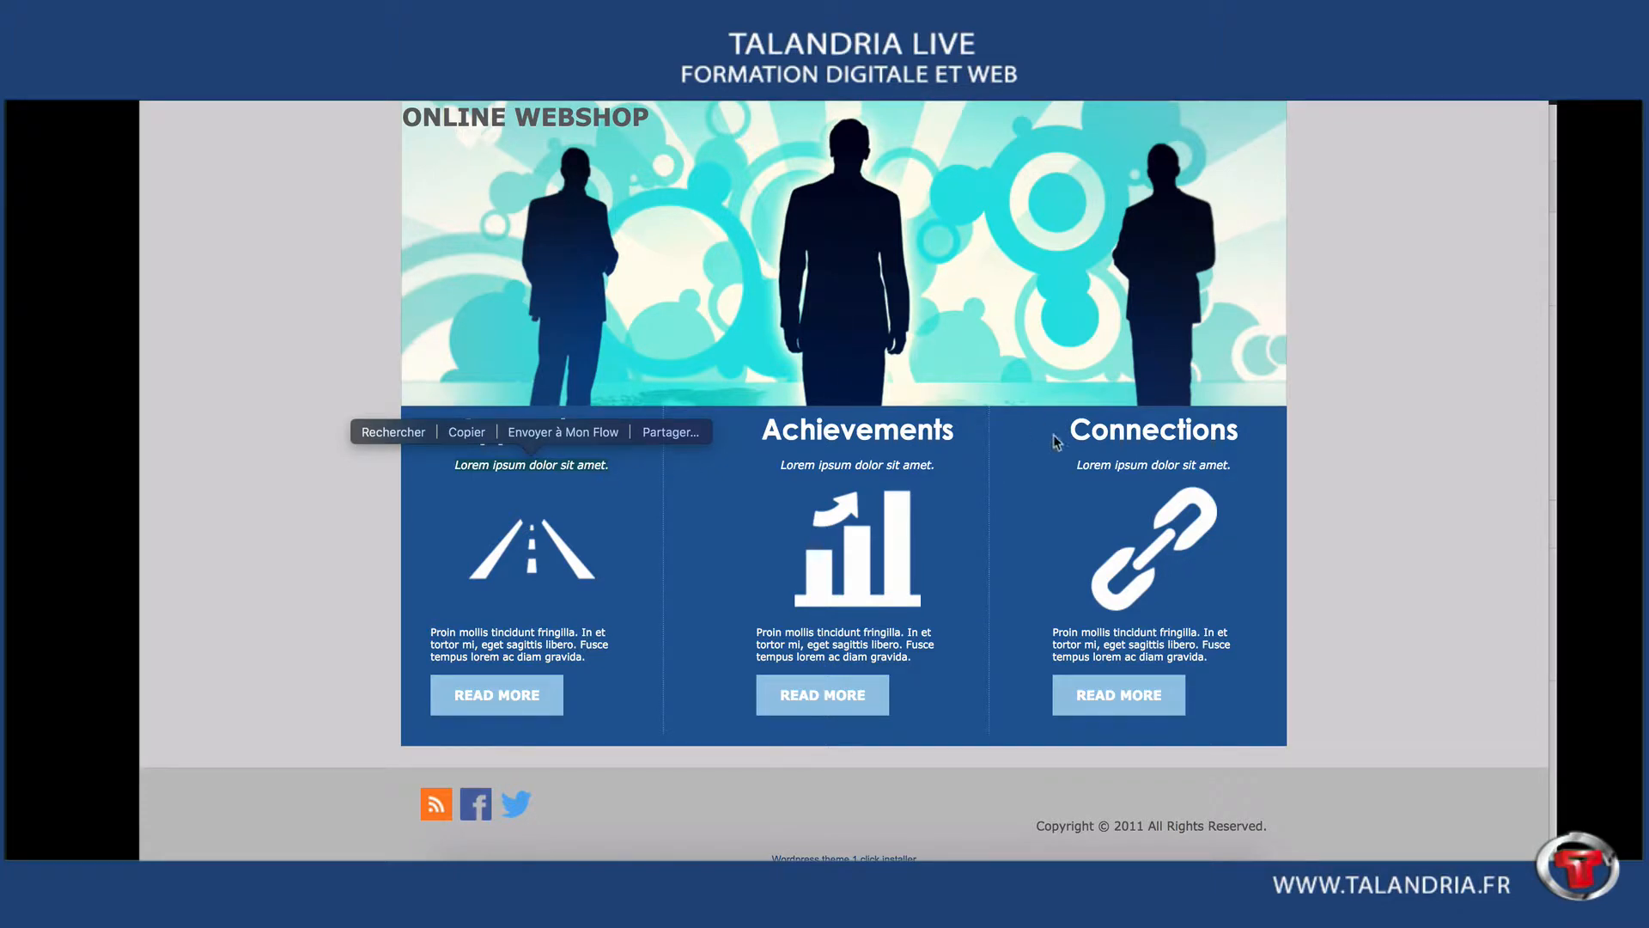
- Return to the page editor and paste the copied line as a paragraph below the APPROCHES heading in the first column
click(1555, 535)
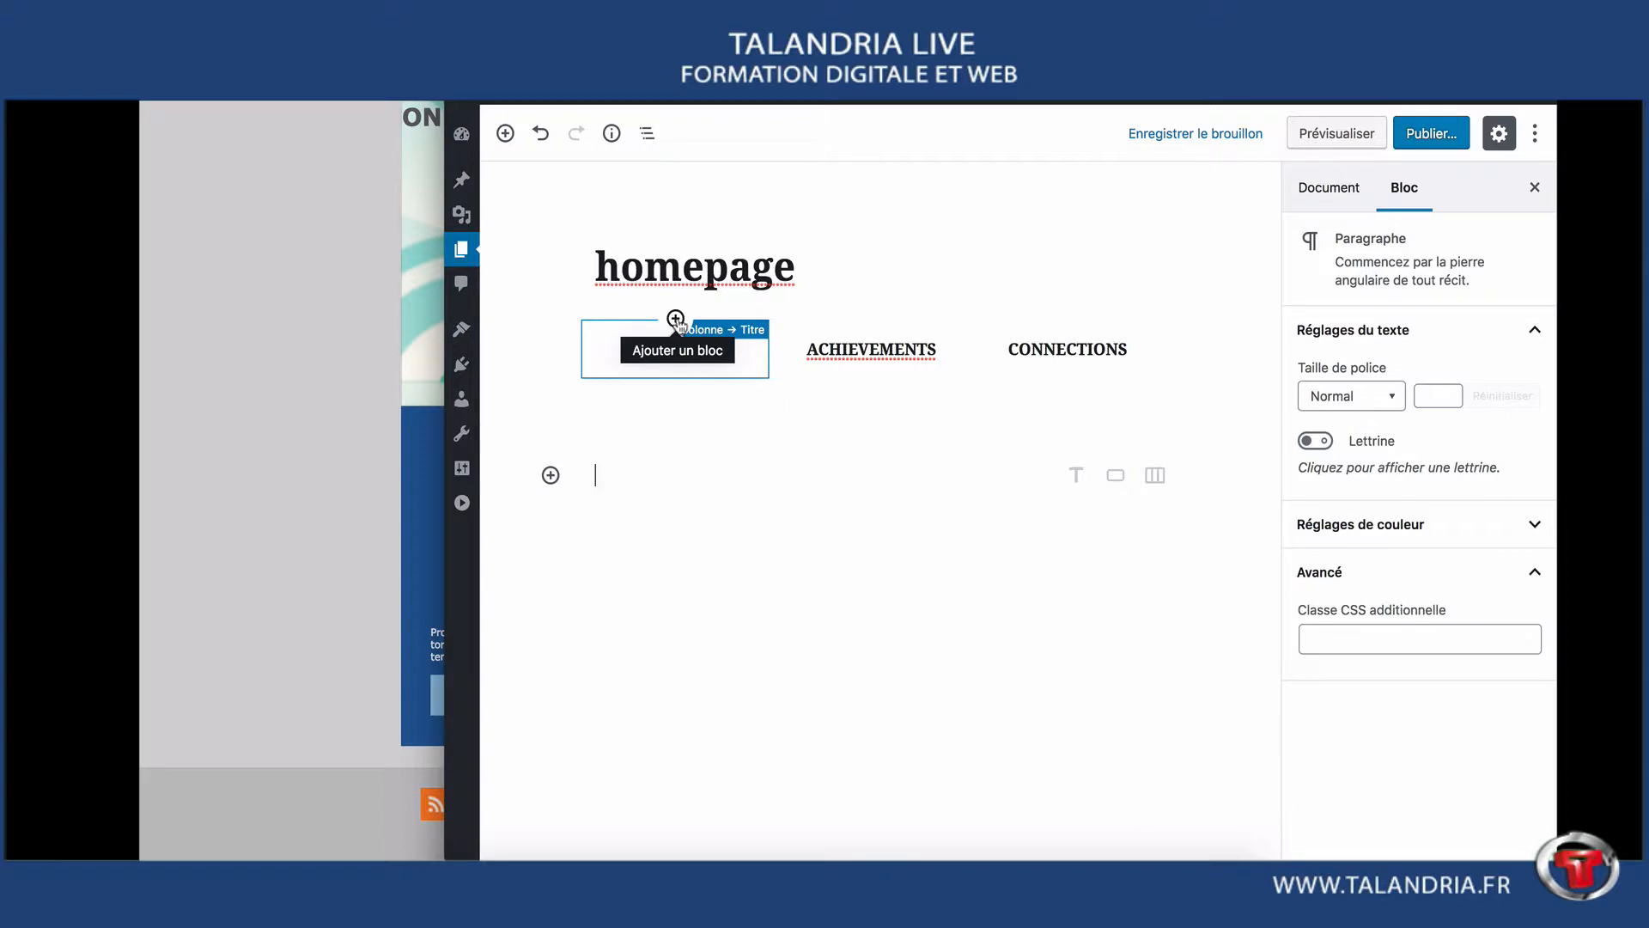
click(676, 320)
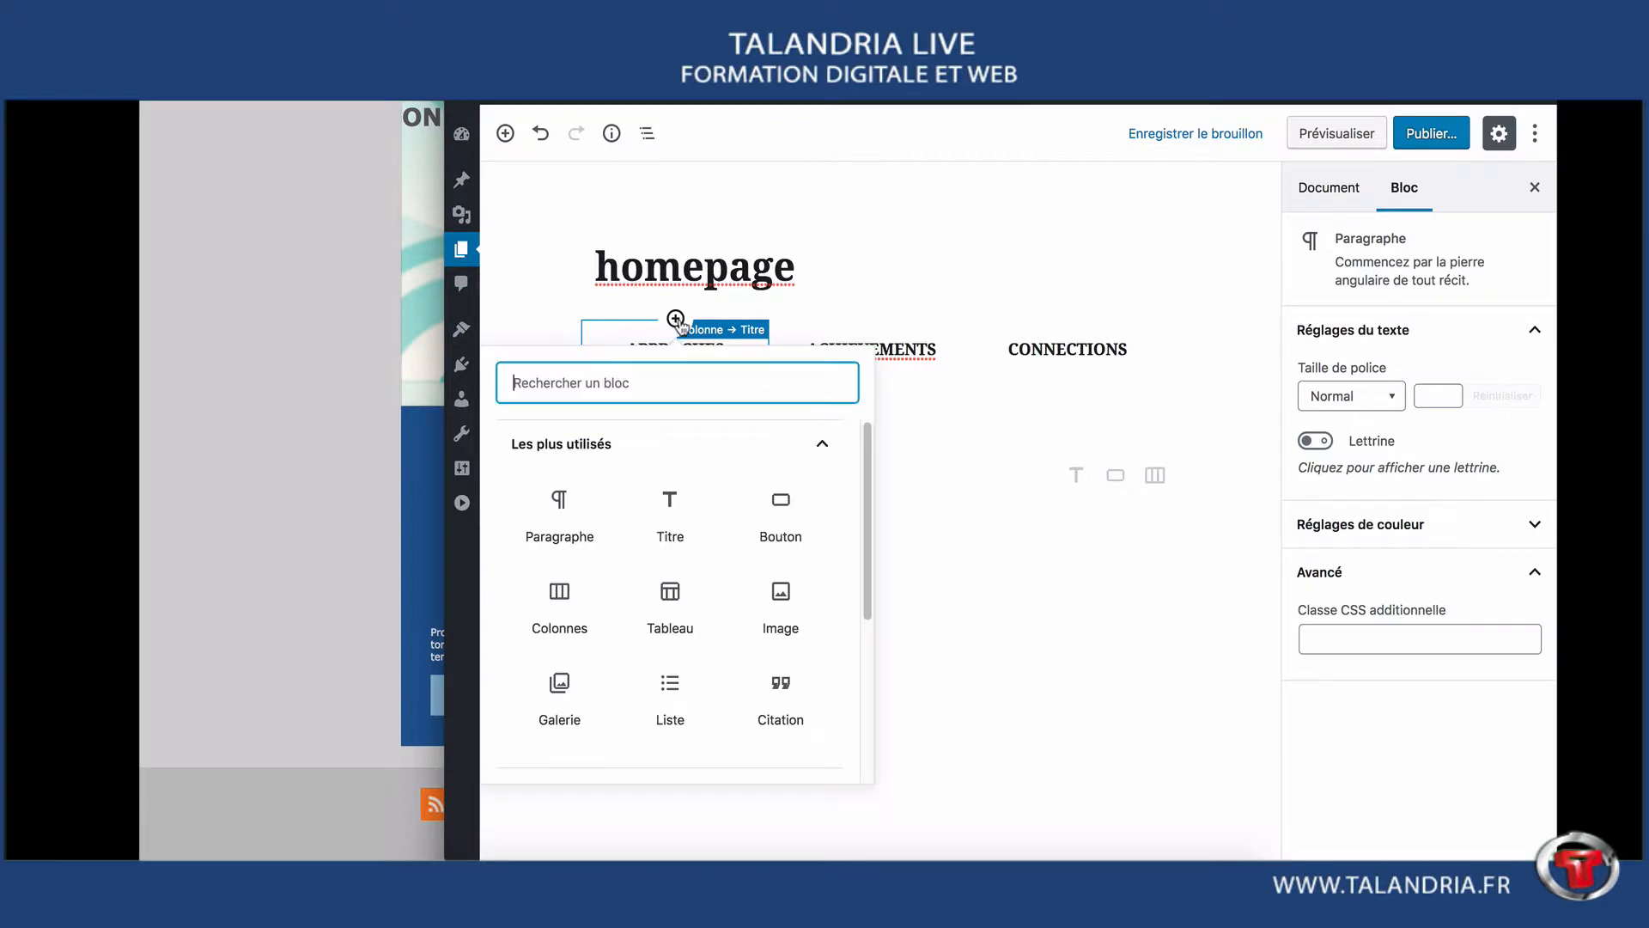
click(600, 514)
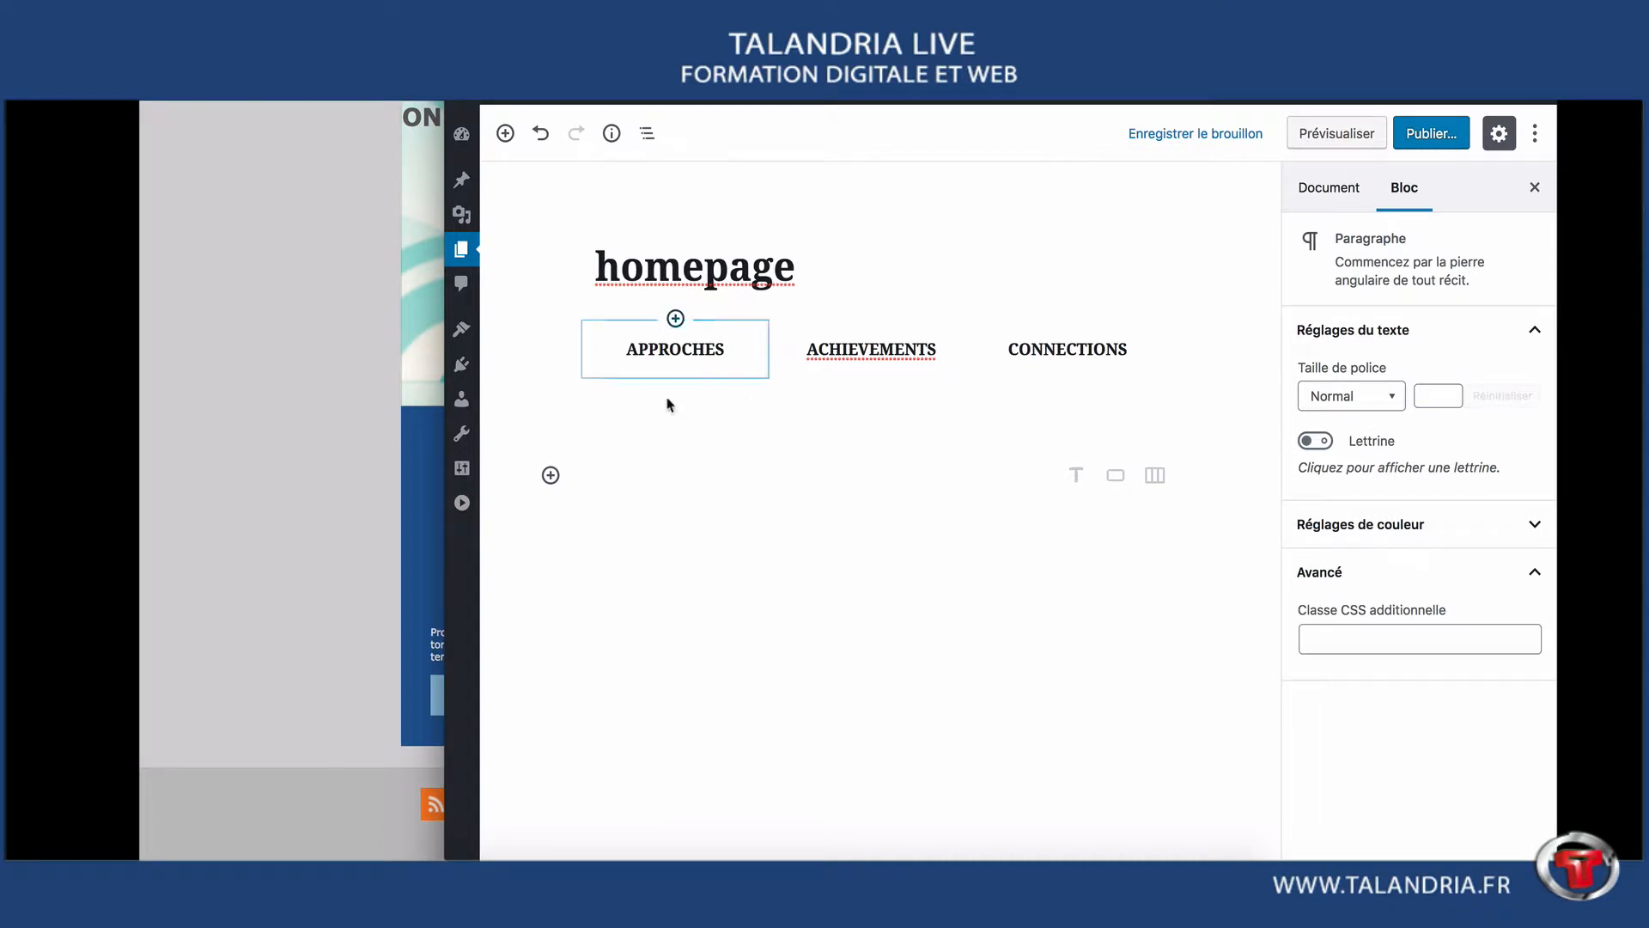
click(708, 411)
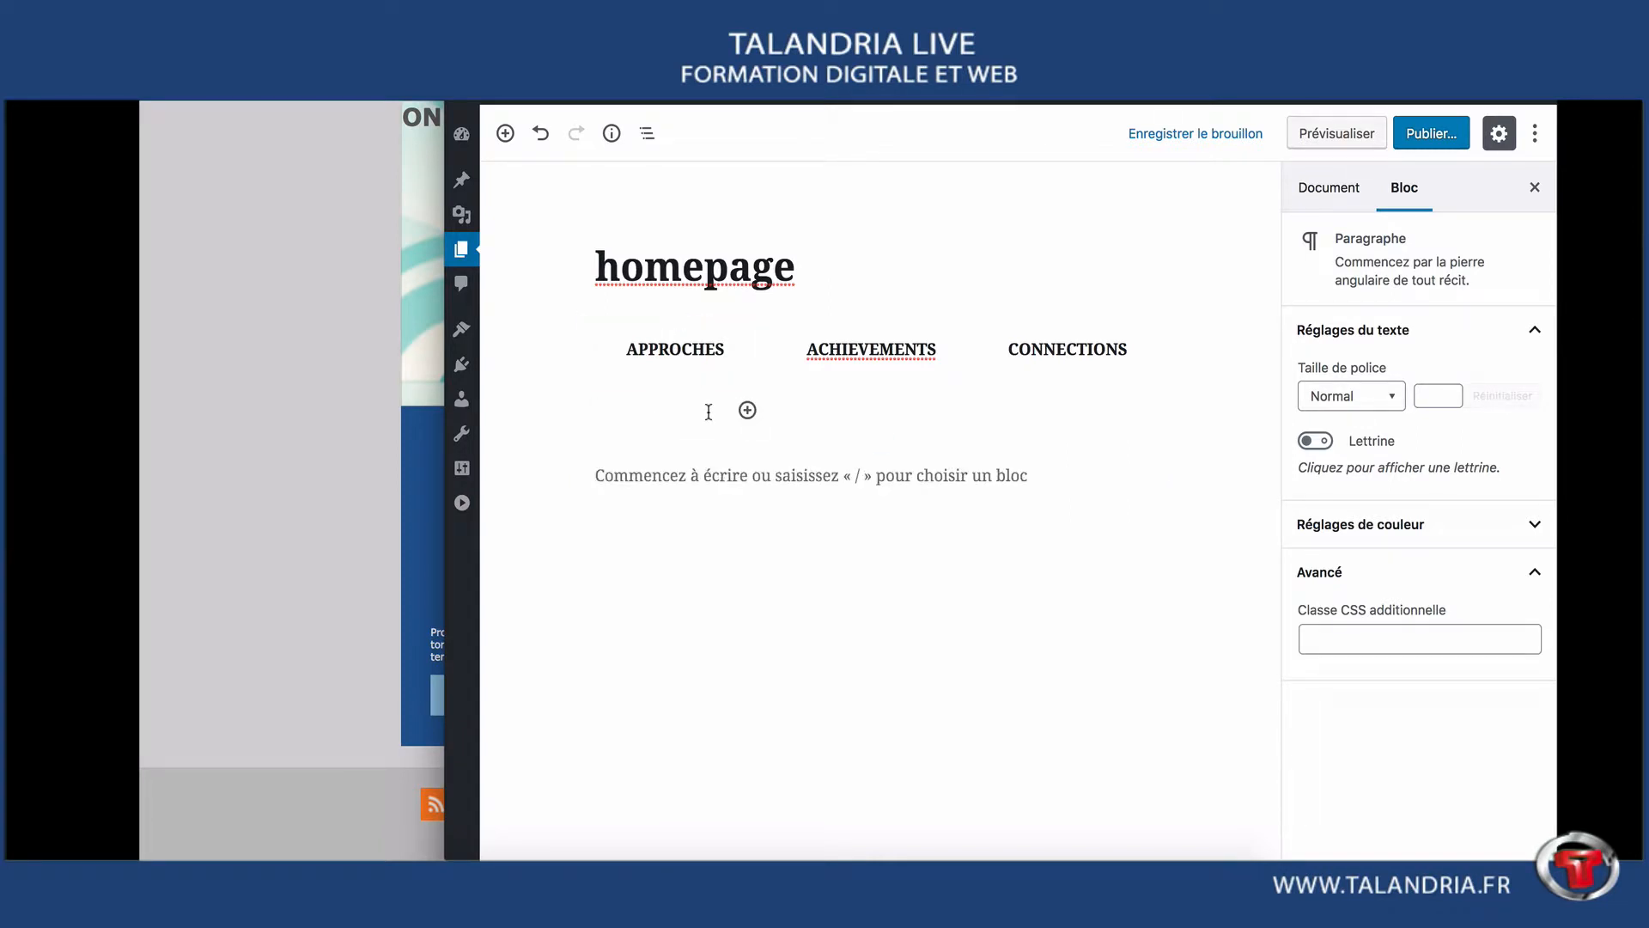
key(super+v)
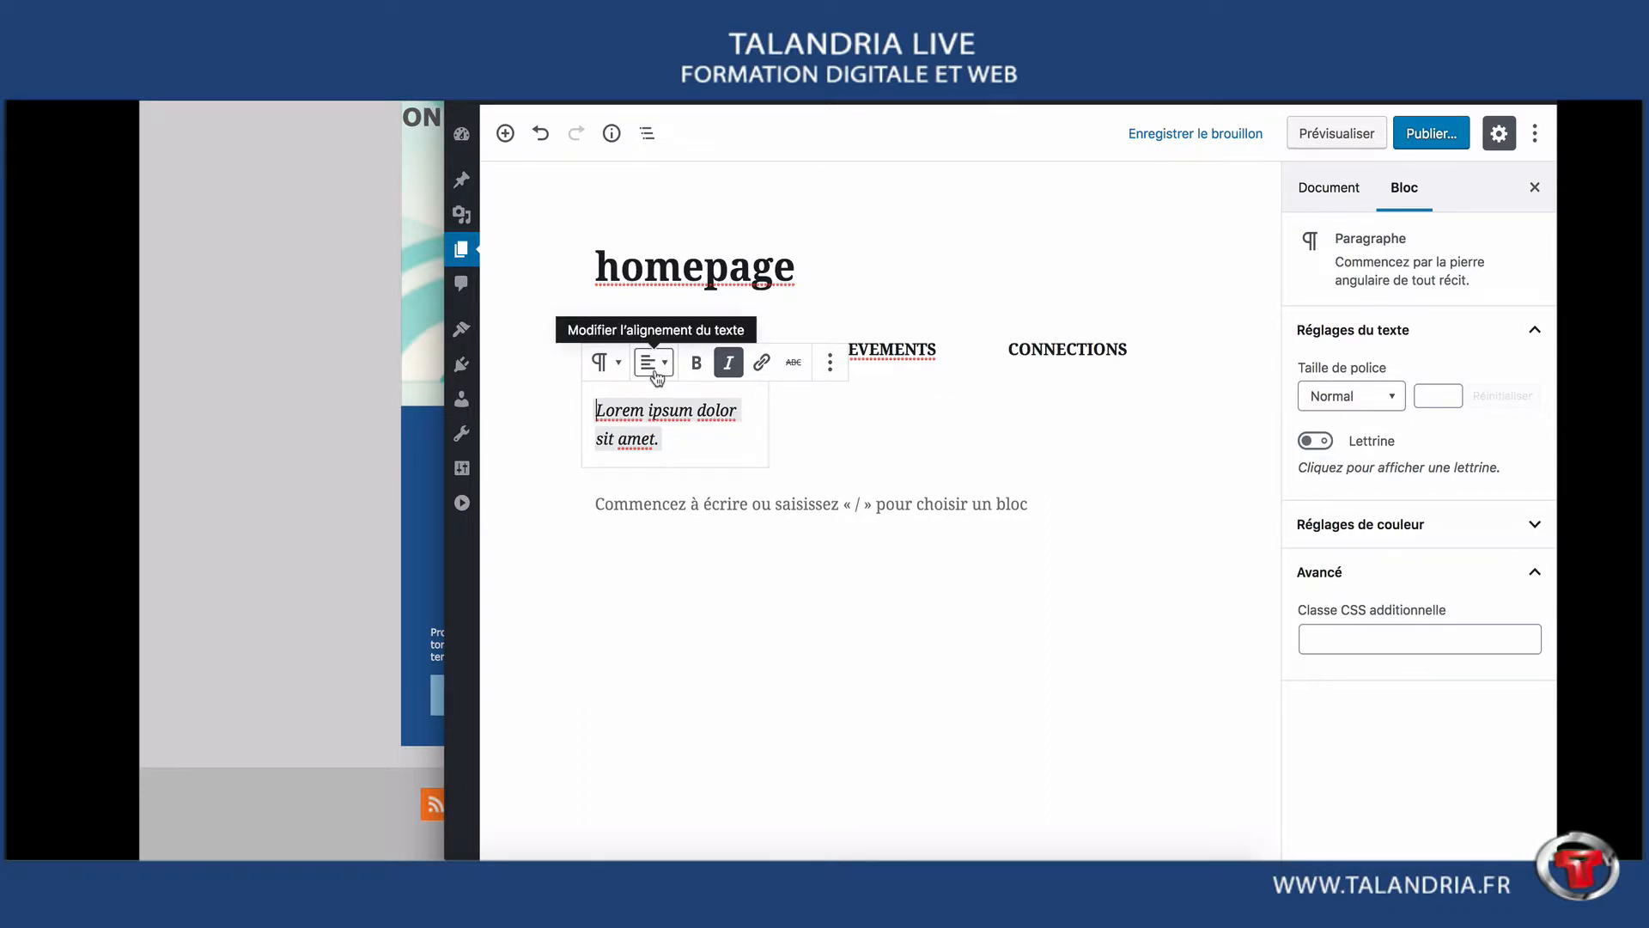
- Set the font size of the "Lorem ipsum dolor sit amet." paragraph to 10
click(1374, 399)
click(1357, 440)
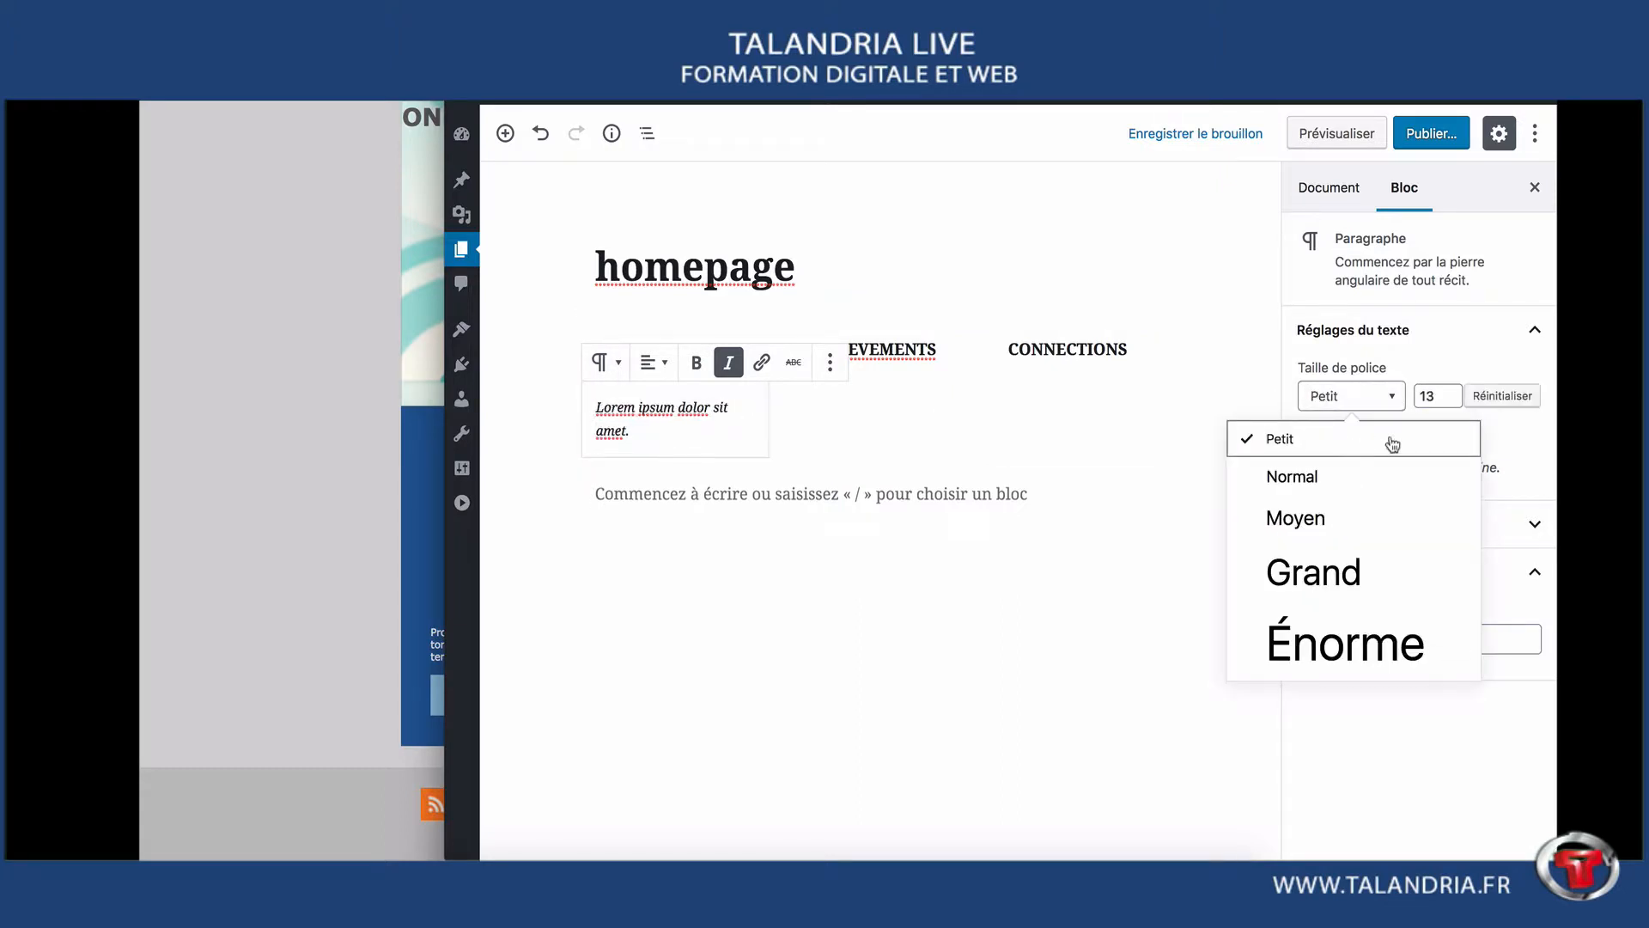
click(1451, 401)
click(1451, 400)
click(1451, 400)
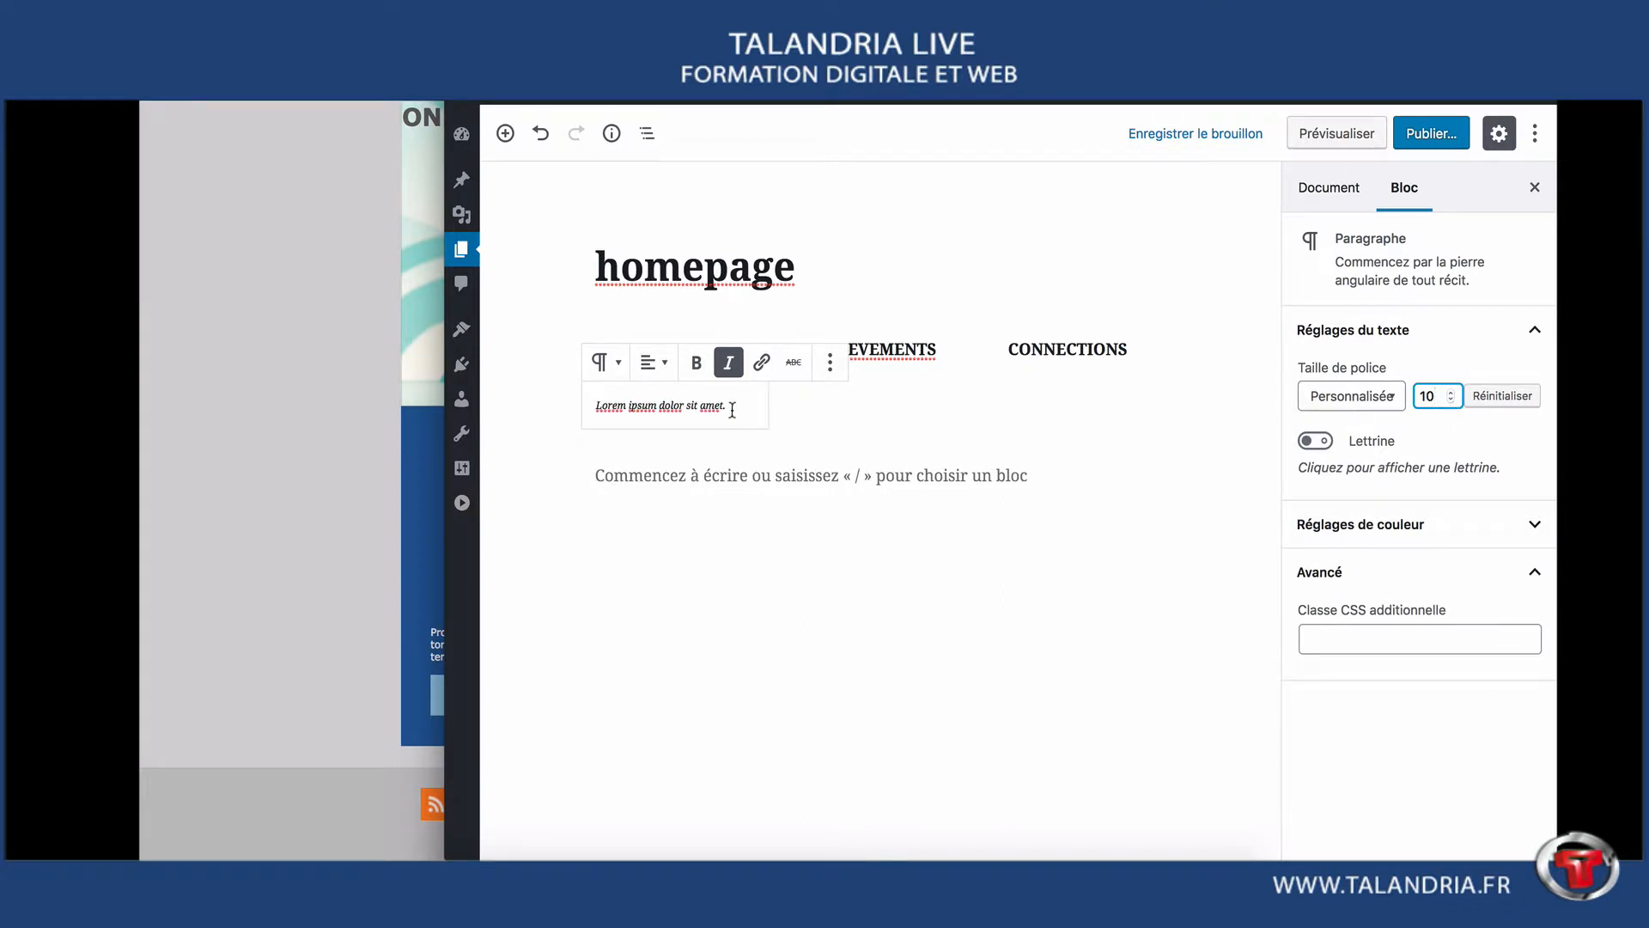
- Select the "Lorem ipsum dolor sit amet." text and compare it with the matching lines on the reference website
drag(734, 408, 591, 405)
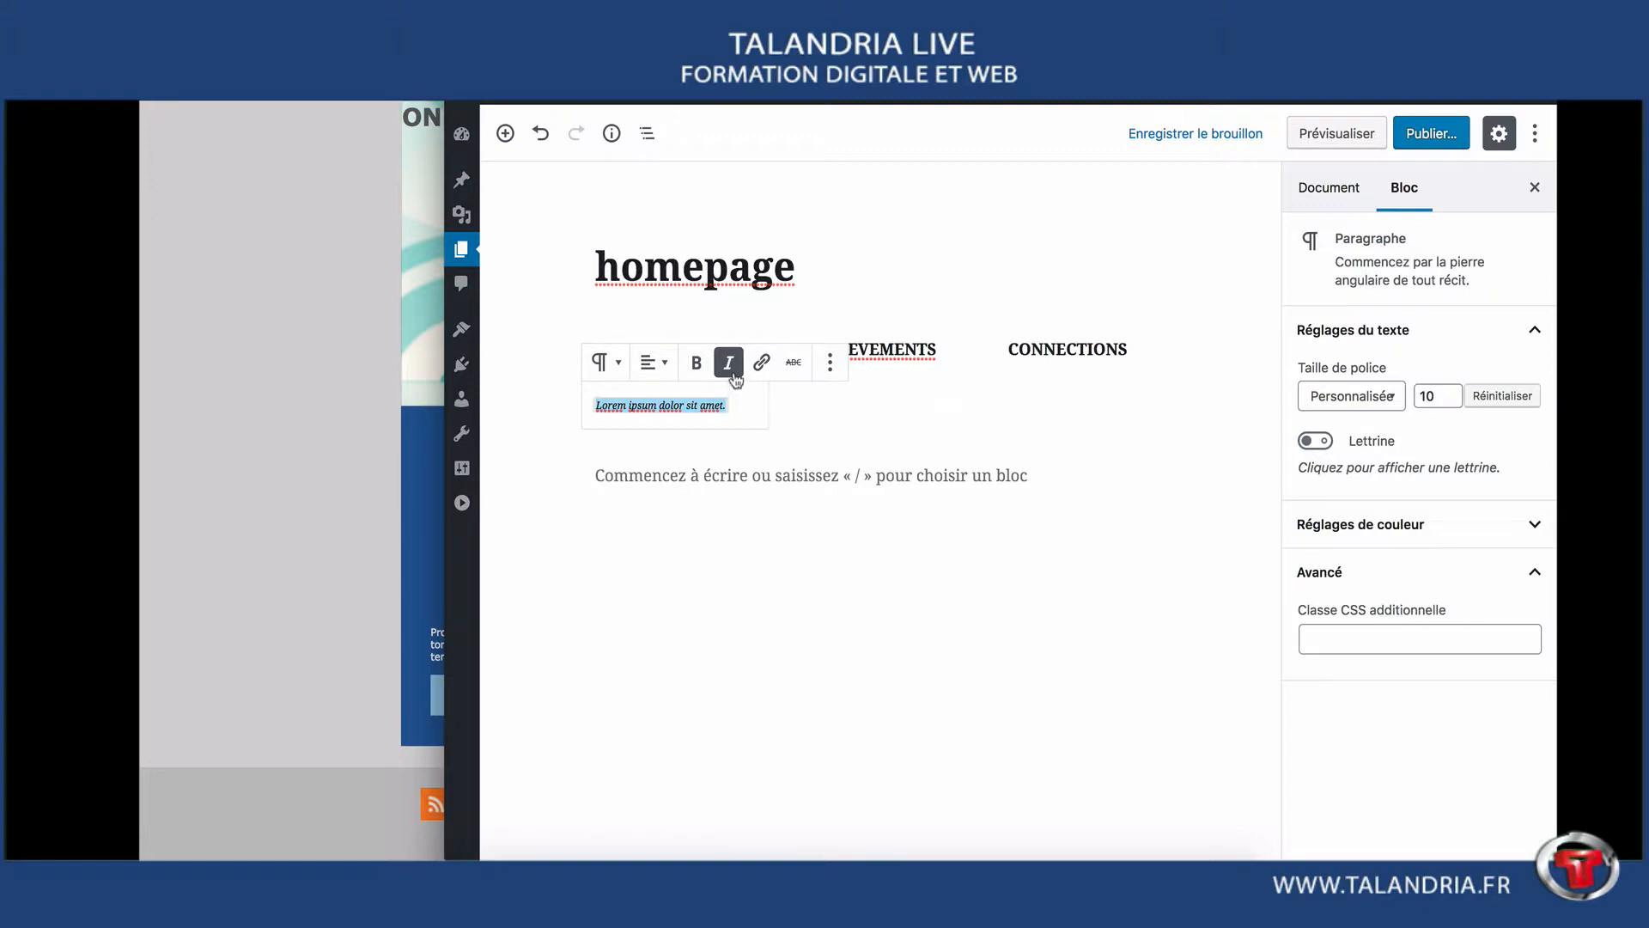
click(406, 467)
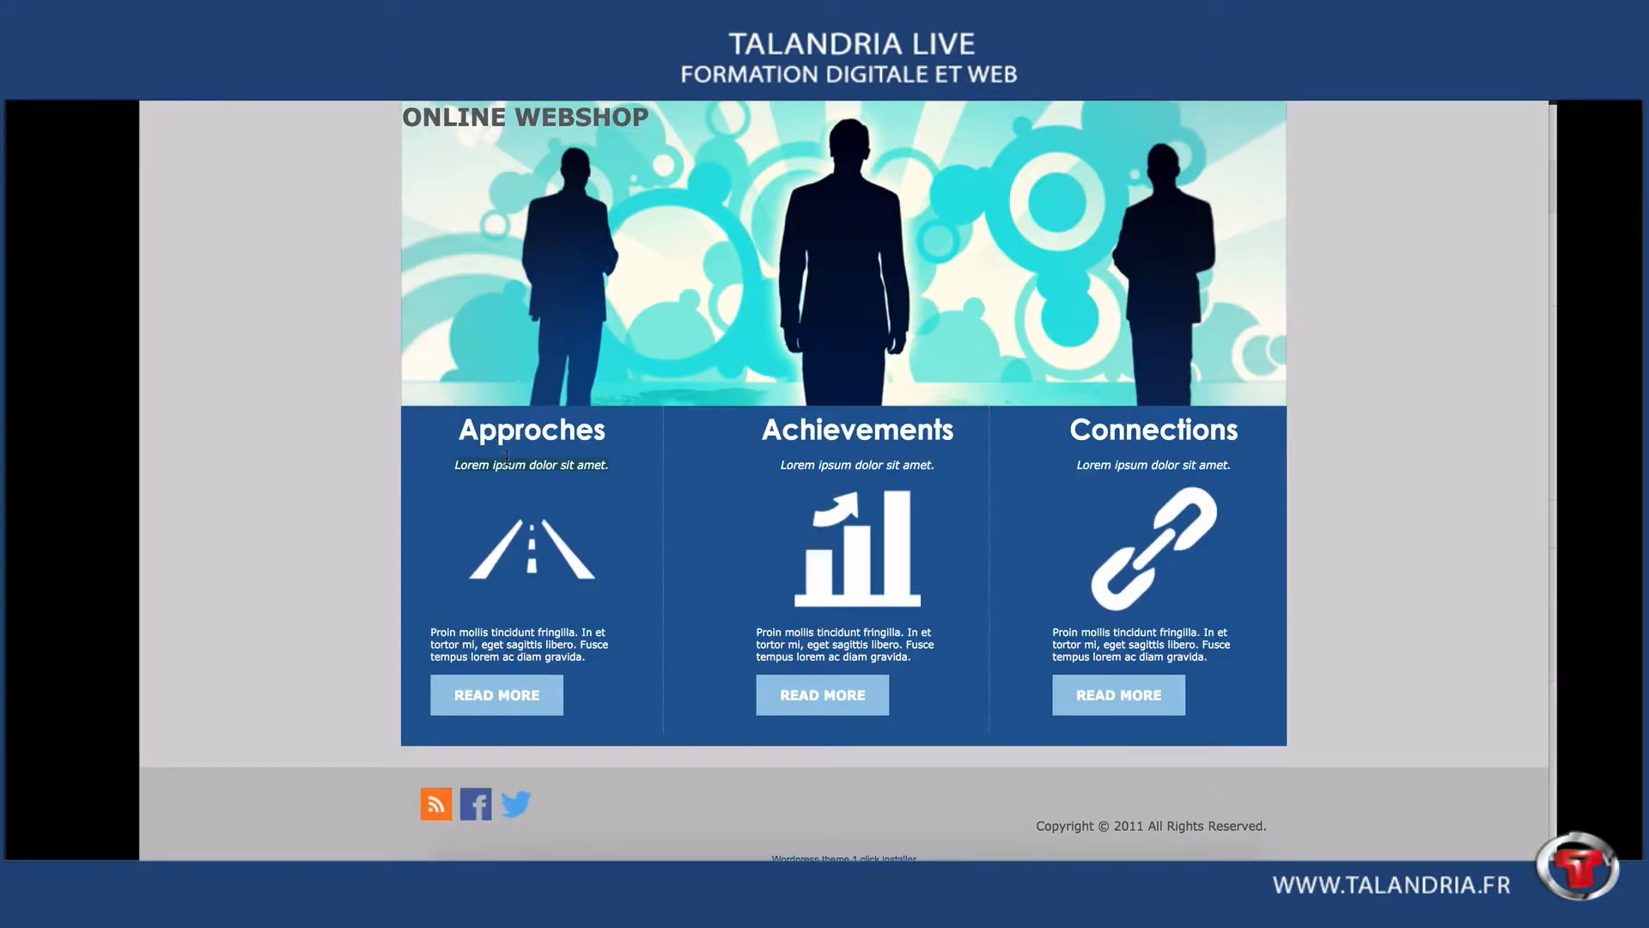
key(ctrl+Up)
click(809, 464)
drag(1546, 525, 1532, 524)
click(1548, 493)
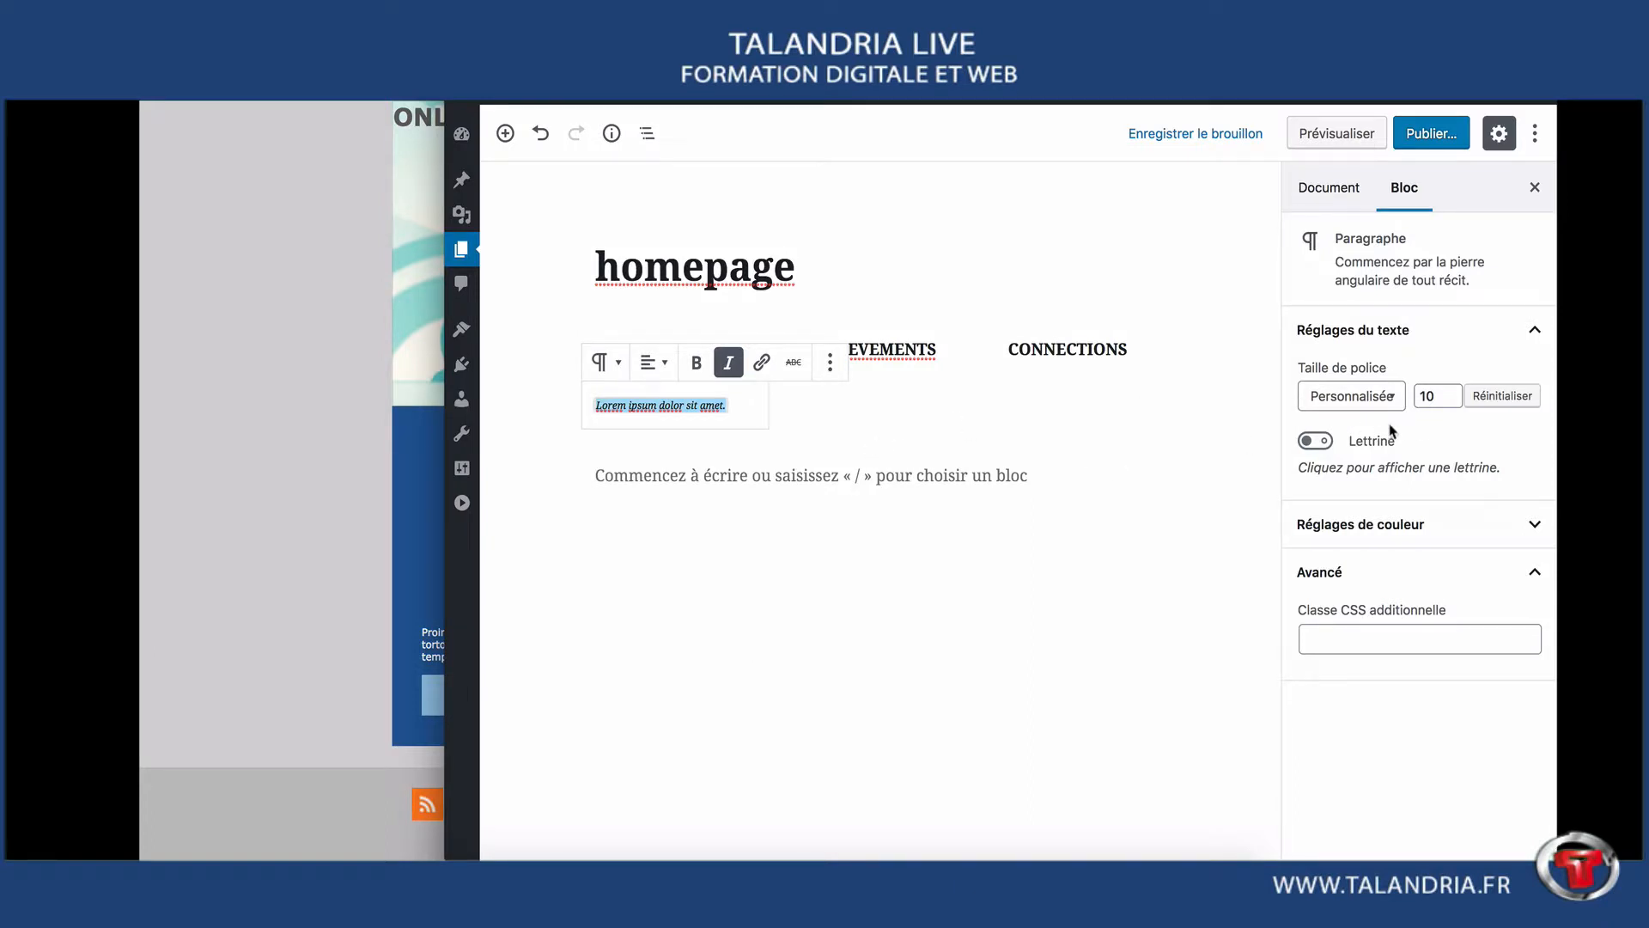
- Set the text colour of the "Lorem ipsum dolor sit amet." paragraph to #ffffff and highlight the text to check it
click(1451, 526)
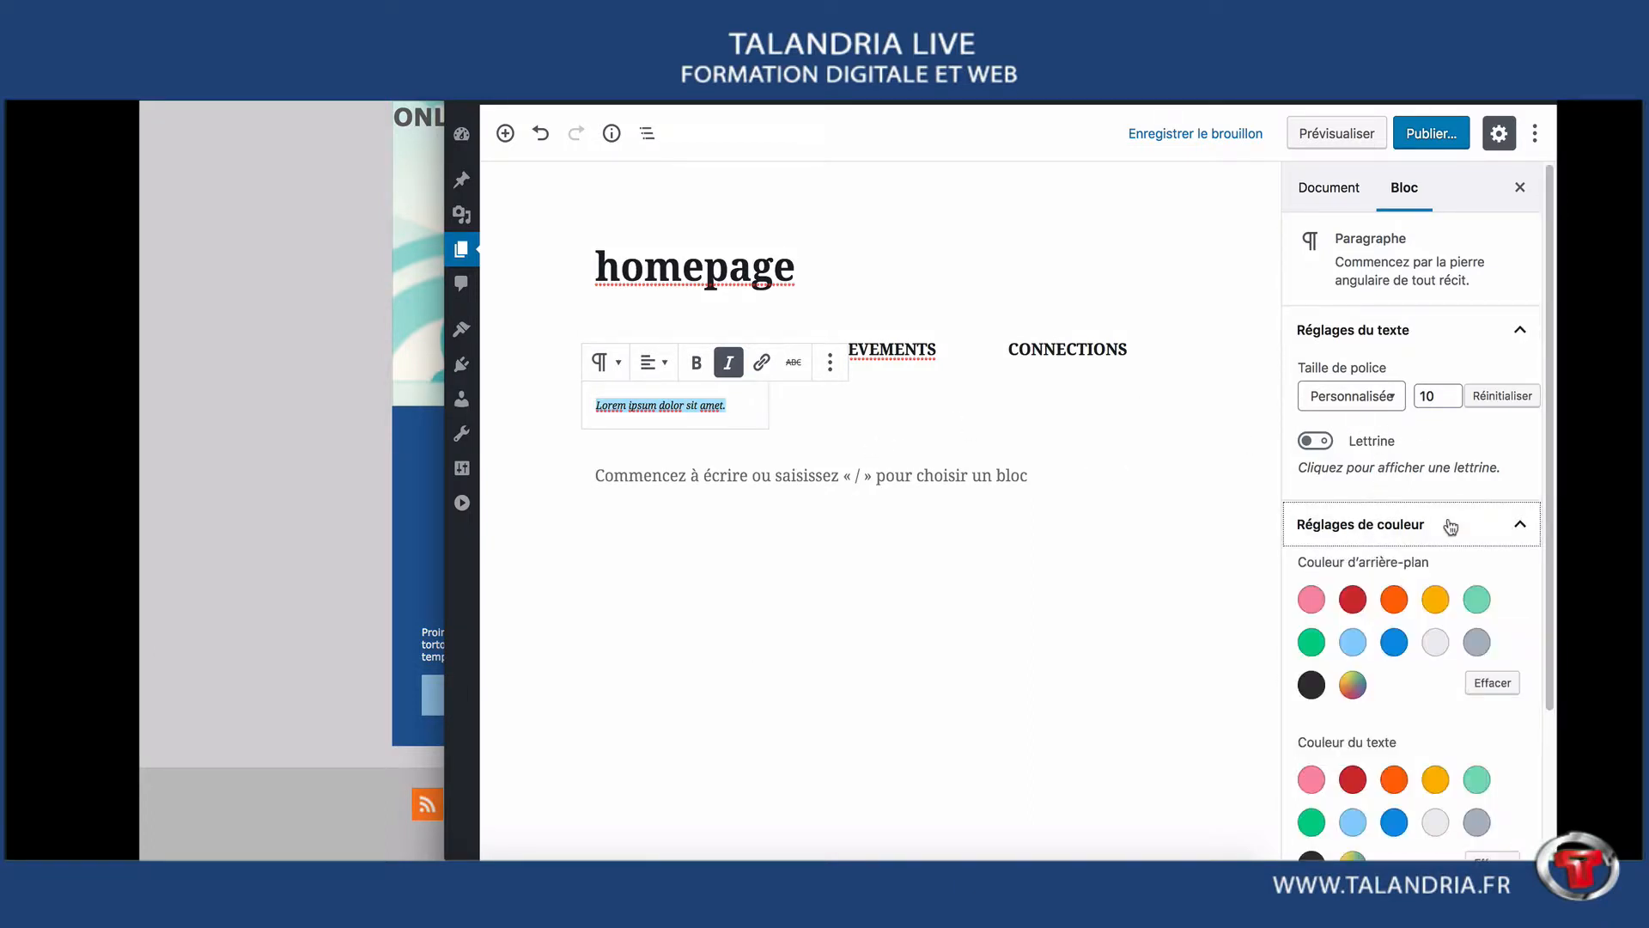
scroll(1400, 606, down, 2)
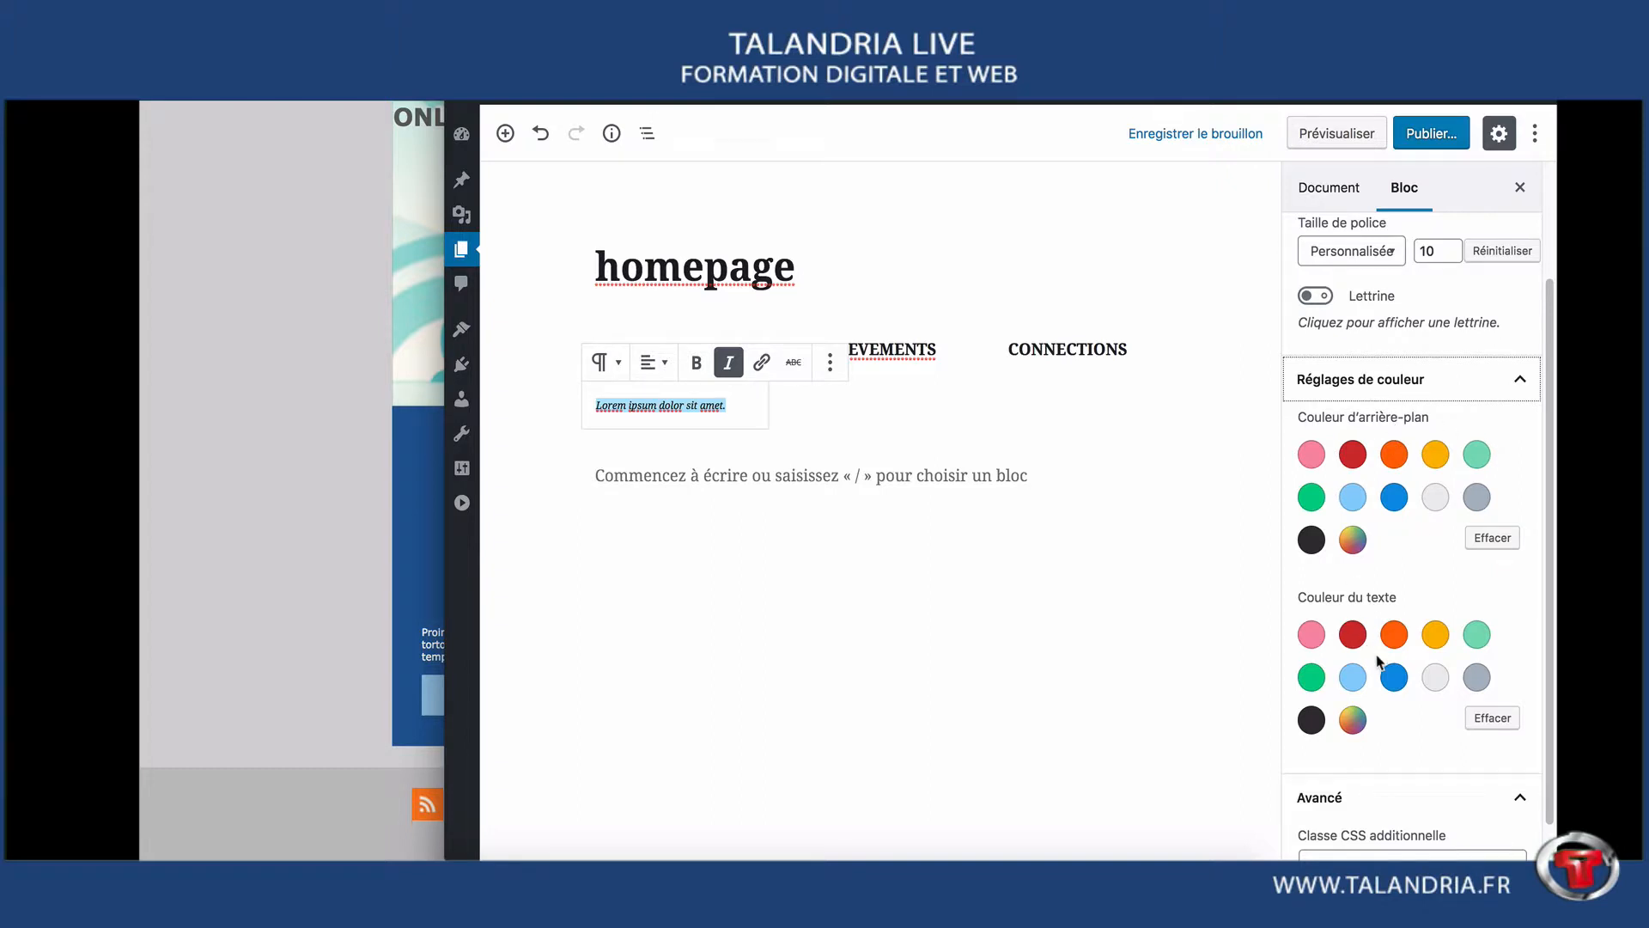
scroll(1378, 660, down, 1)
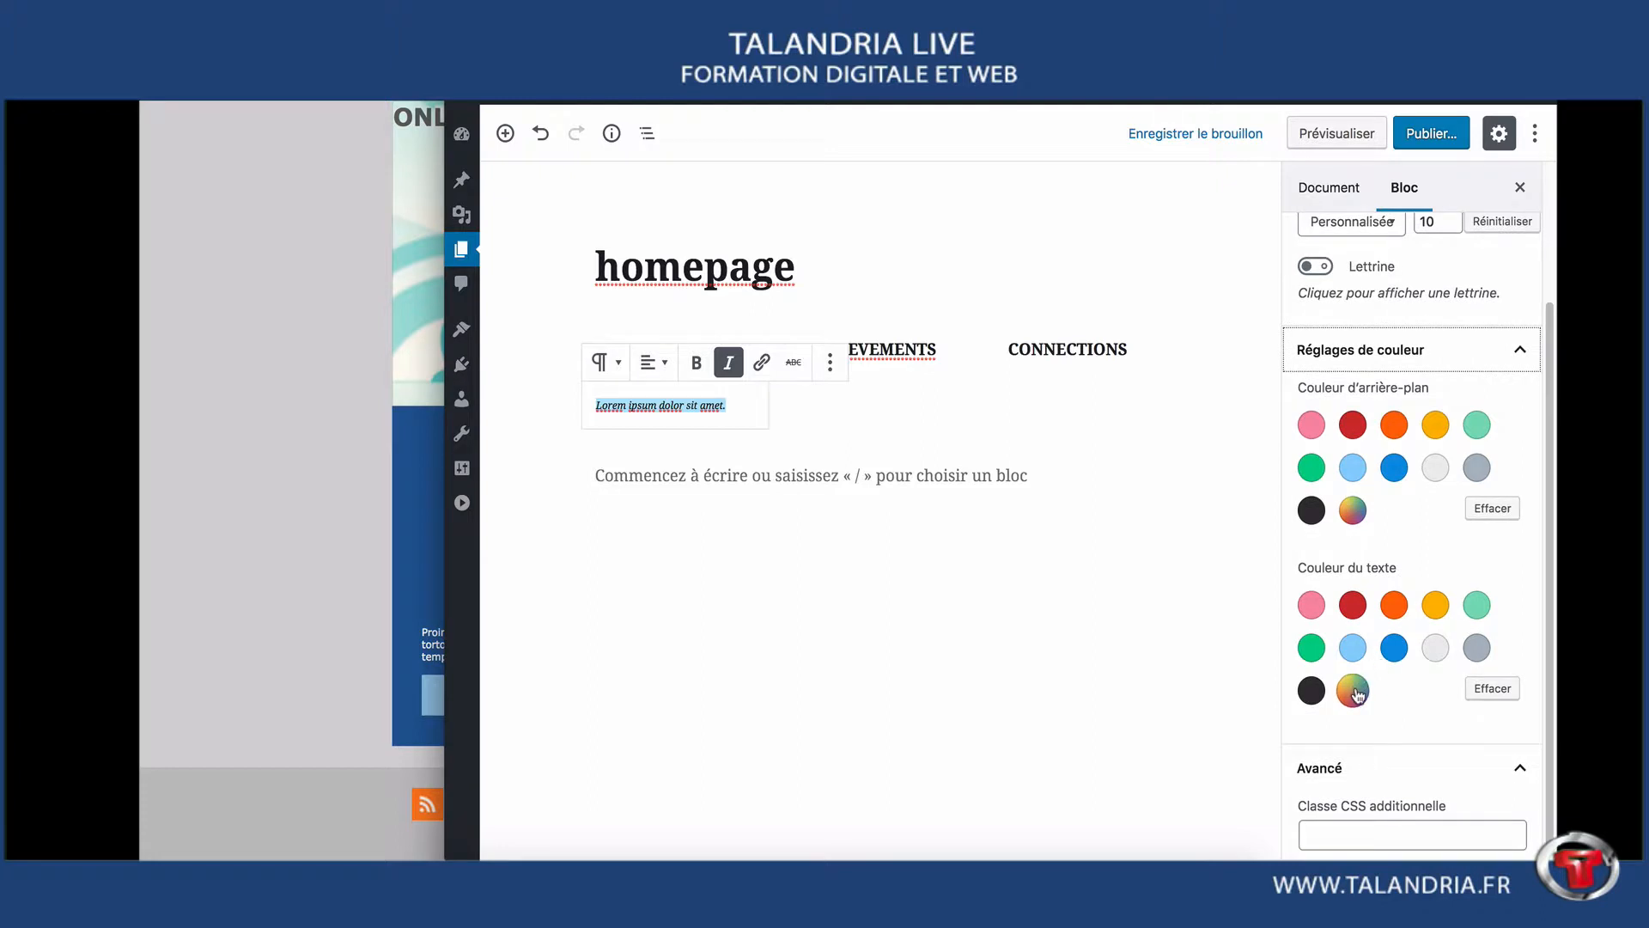
click(1354, 693)
click(1343, 638)
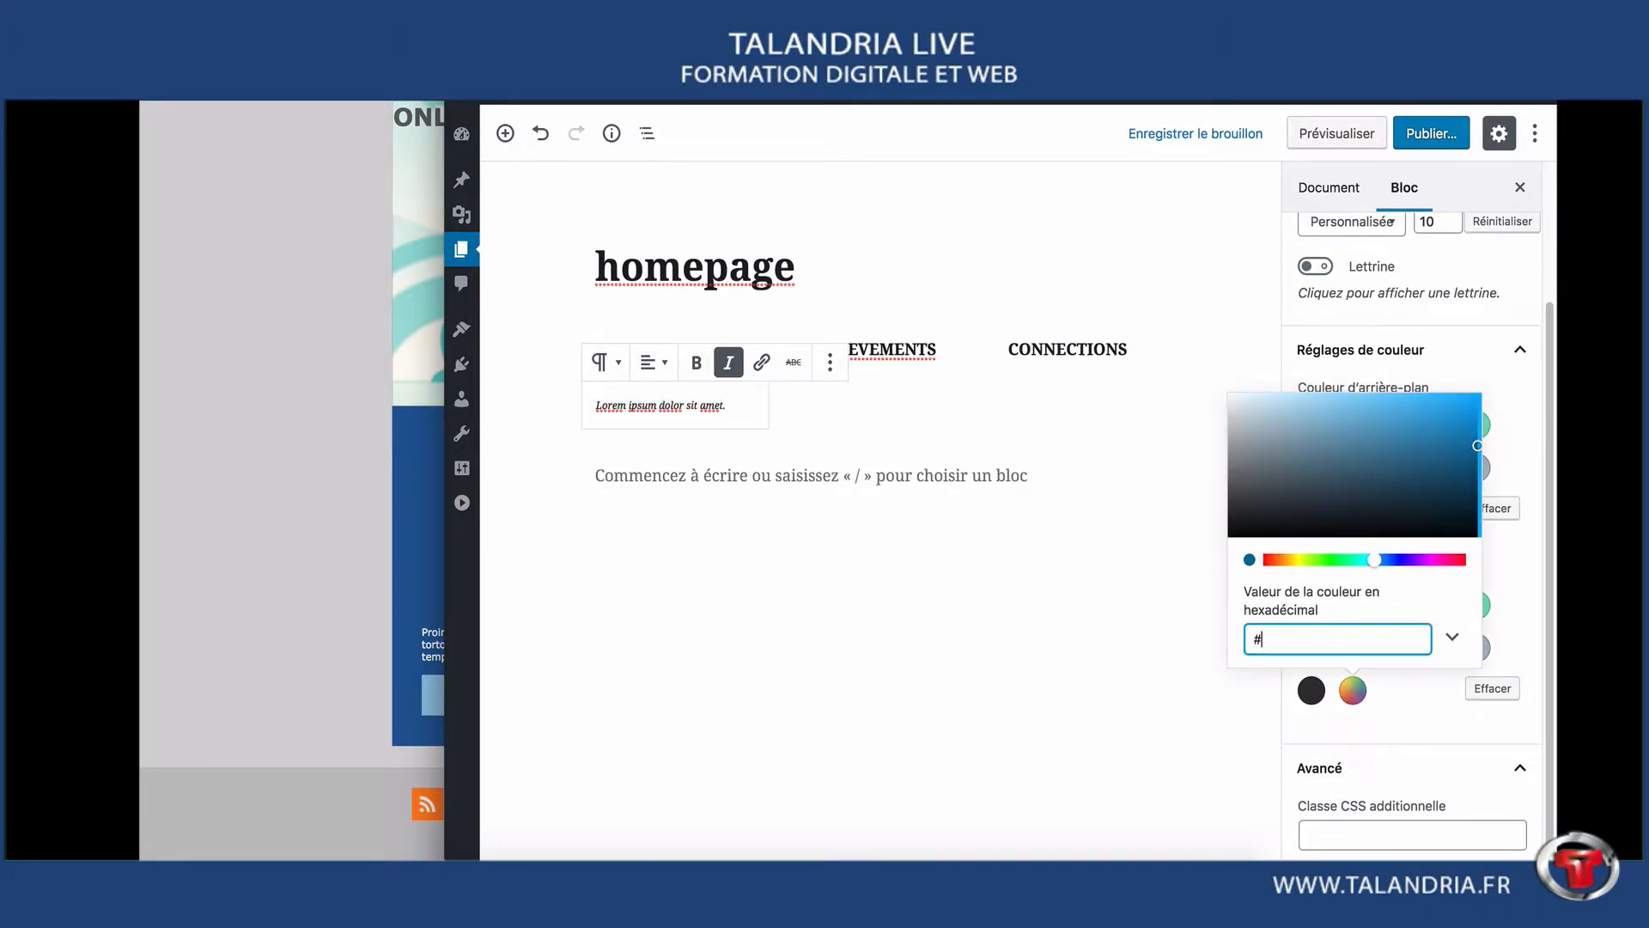
text(#ffffff)
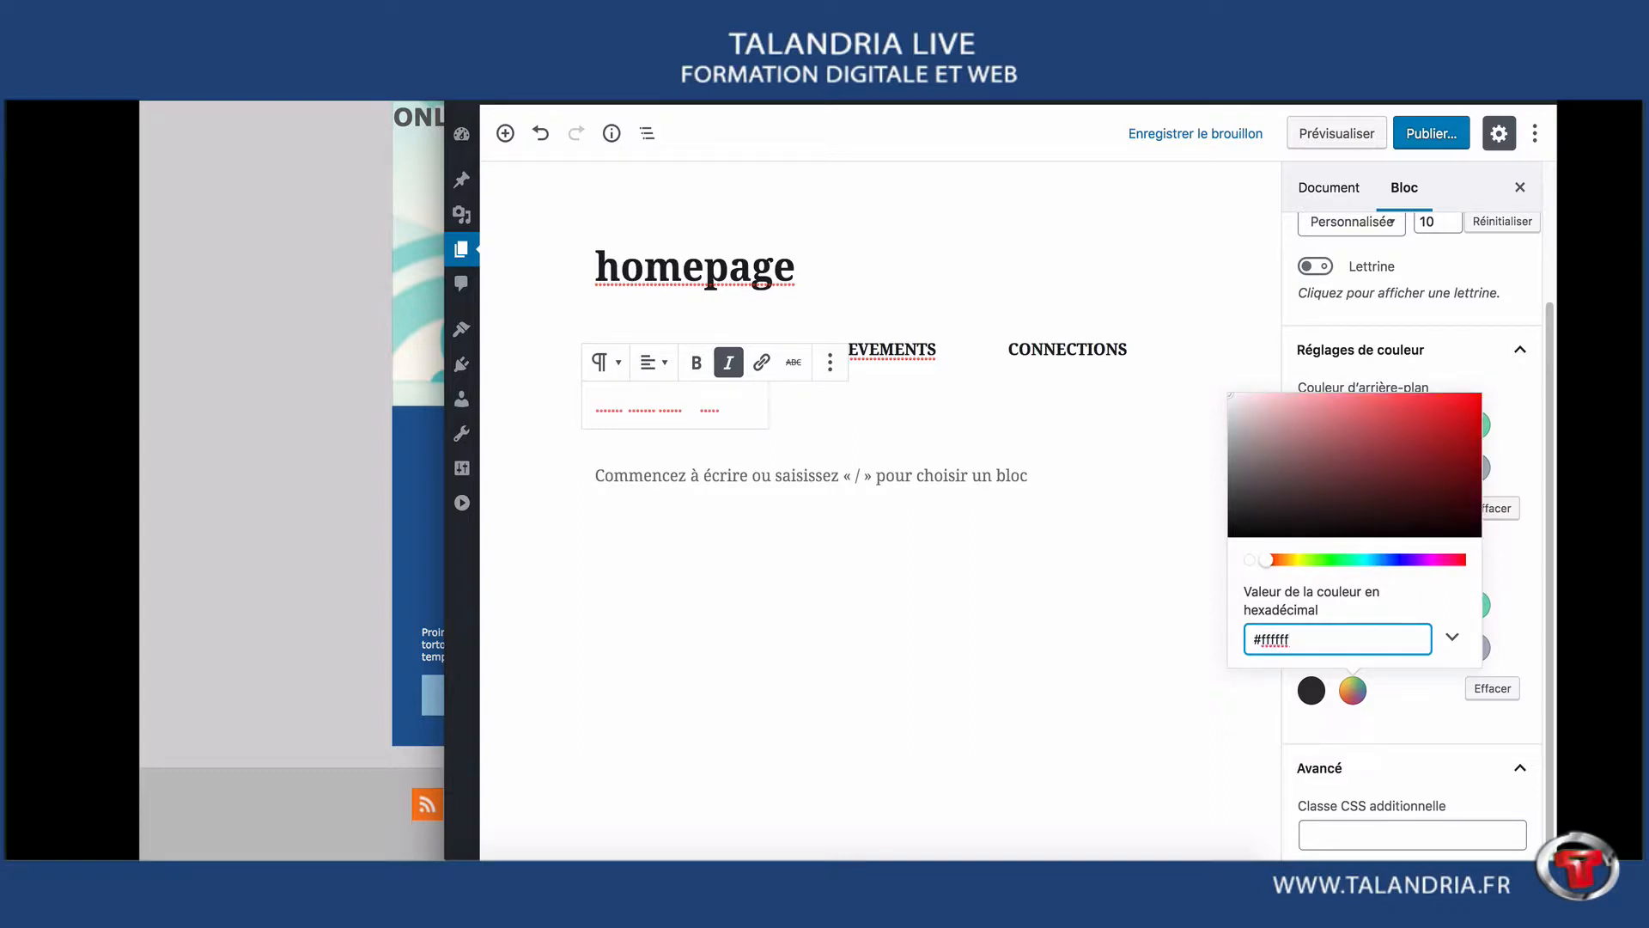
click(1428, 701)
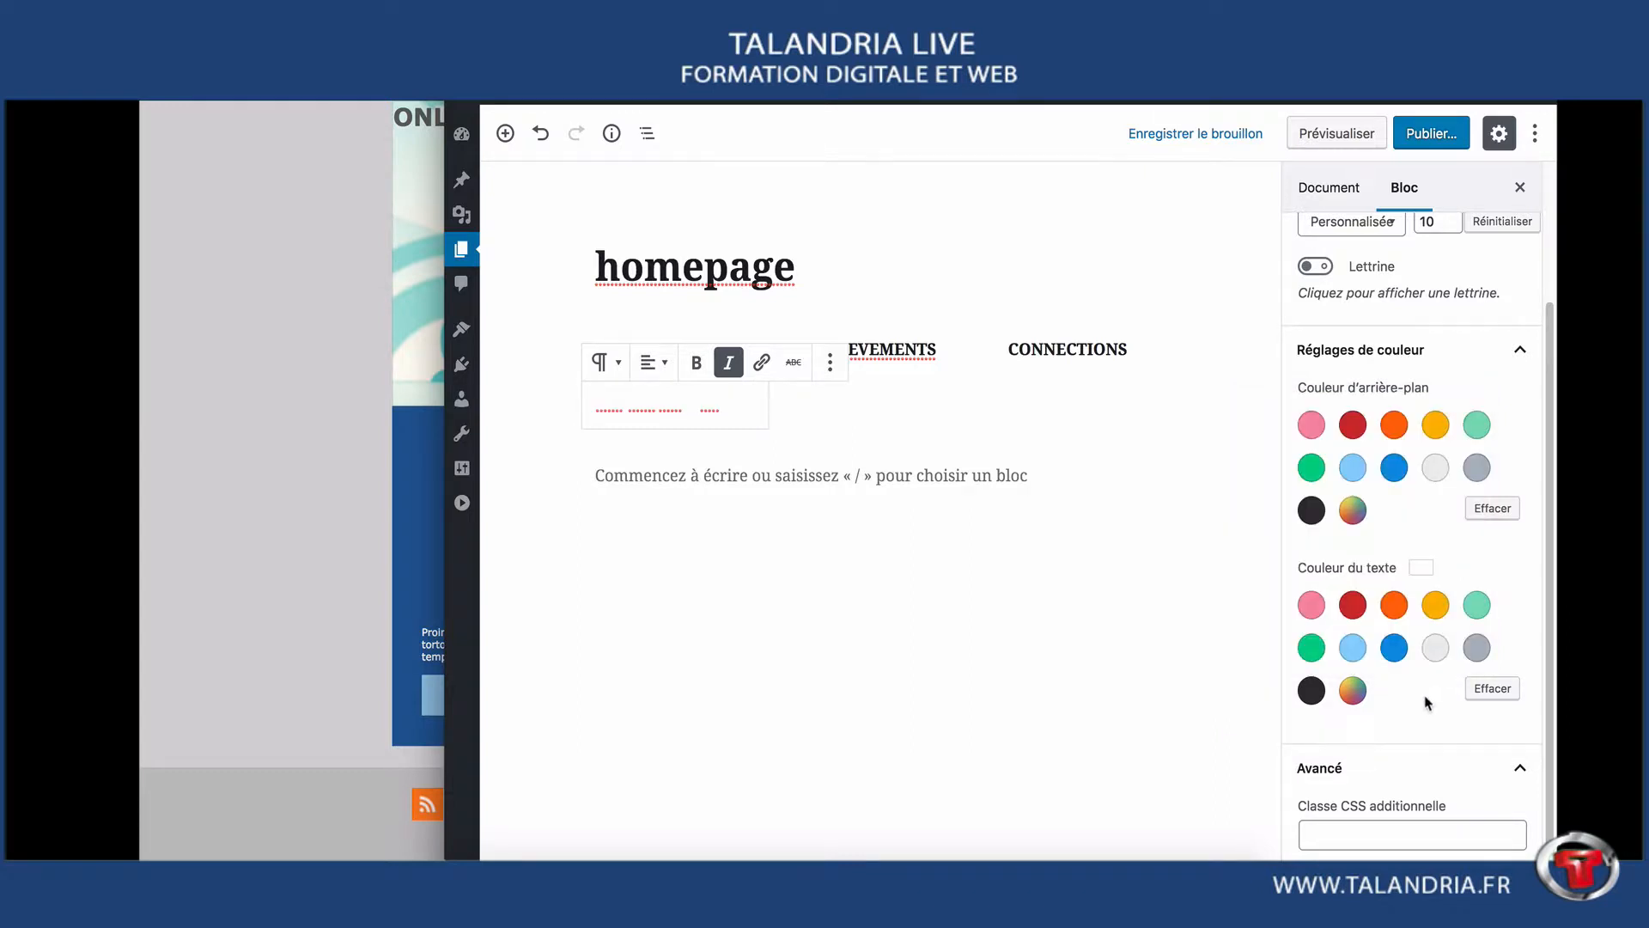
drag(740, 402, 620, 406)
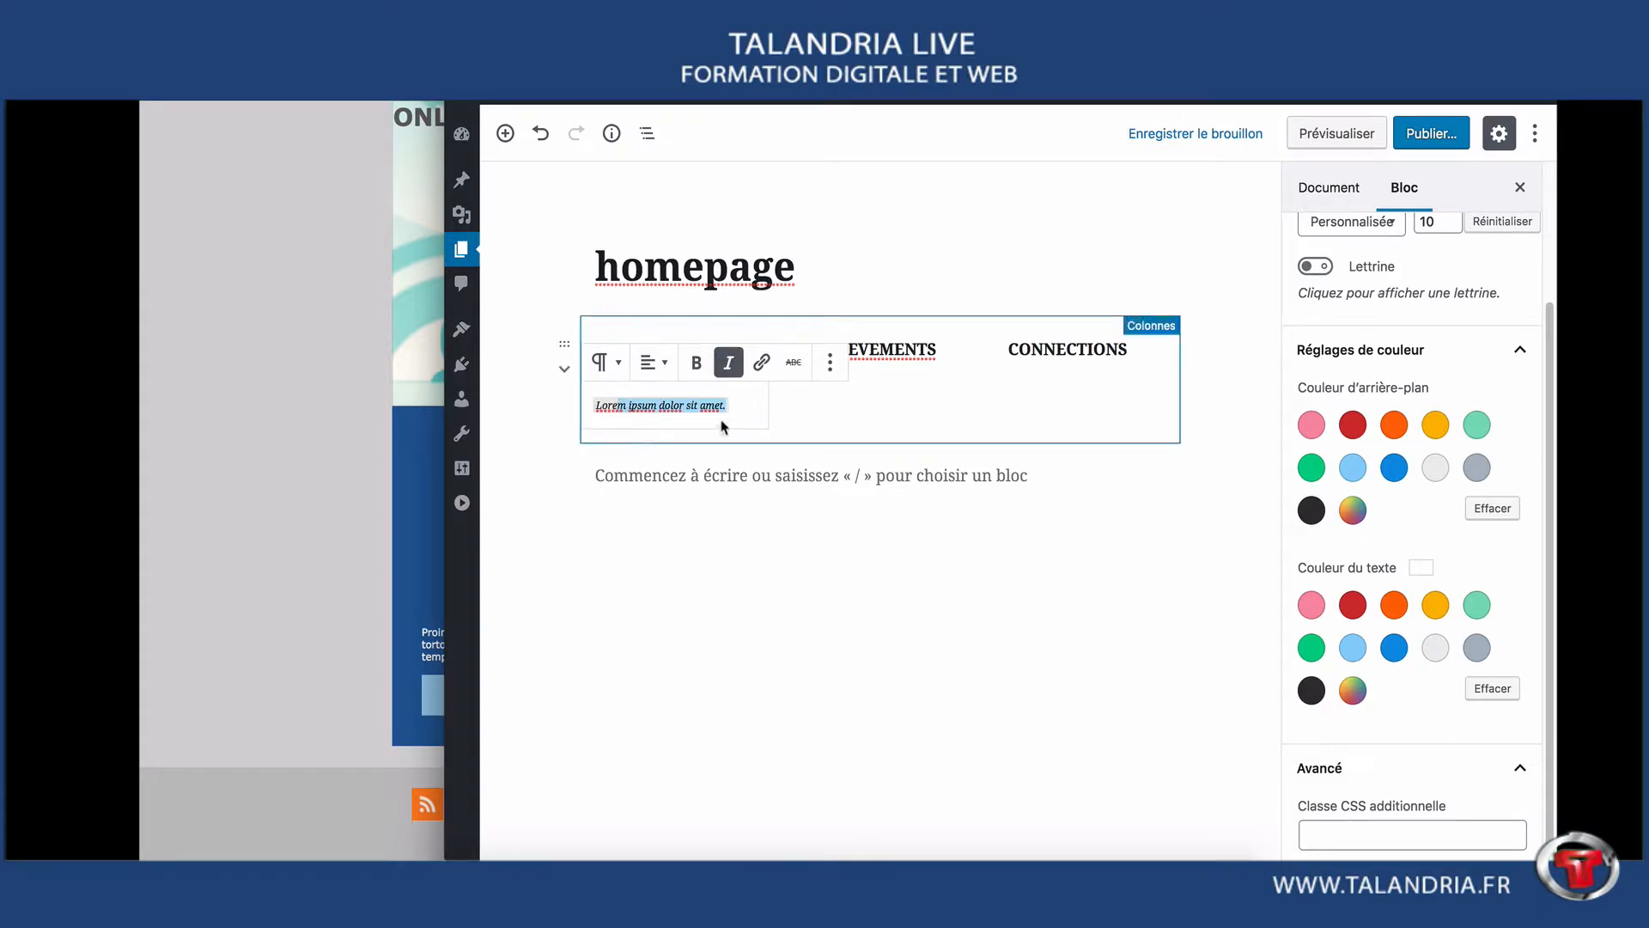
- Duplicate the "Lorem ipsum dolor sit amet." paragraph in the first column and move the copy below the ACHIEVEMENTS heading
click(889, 370)
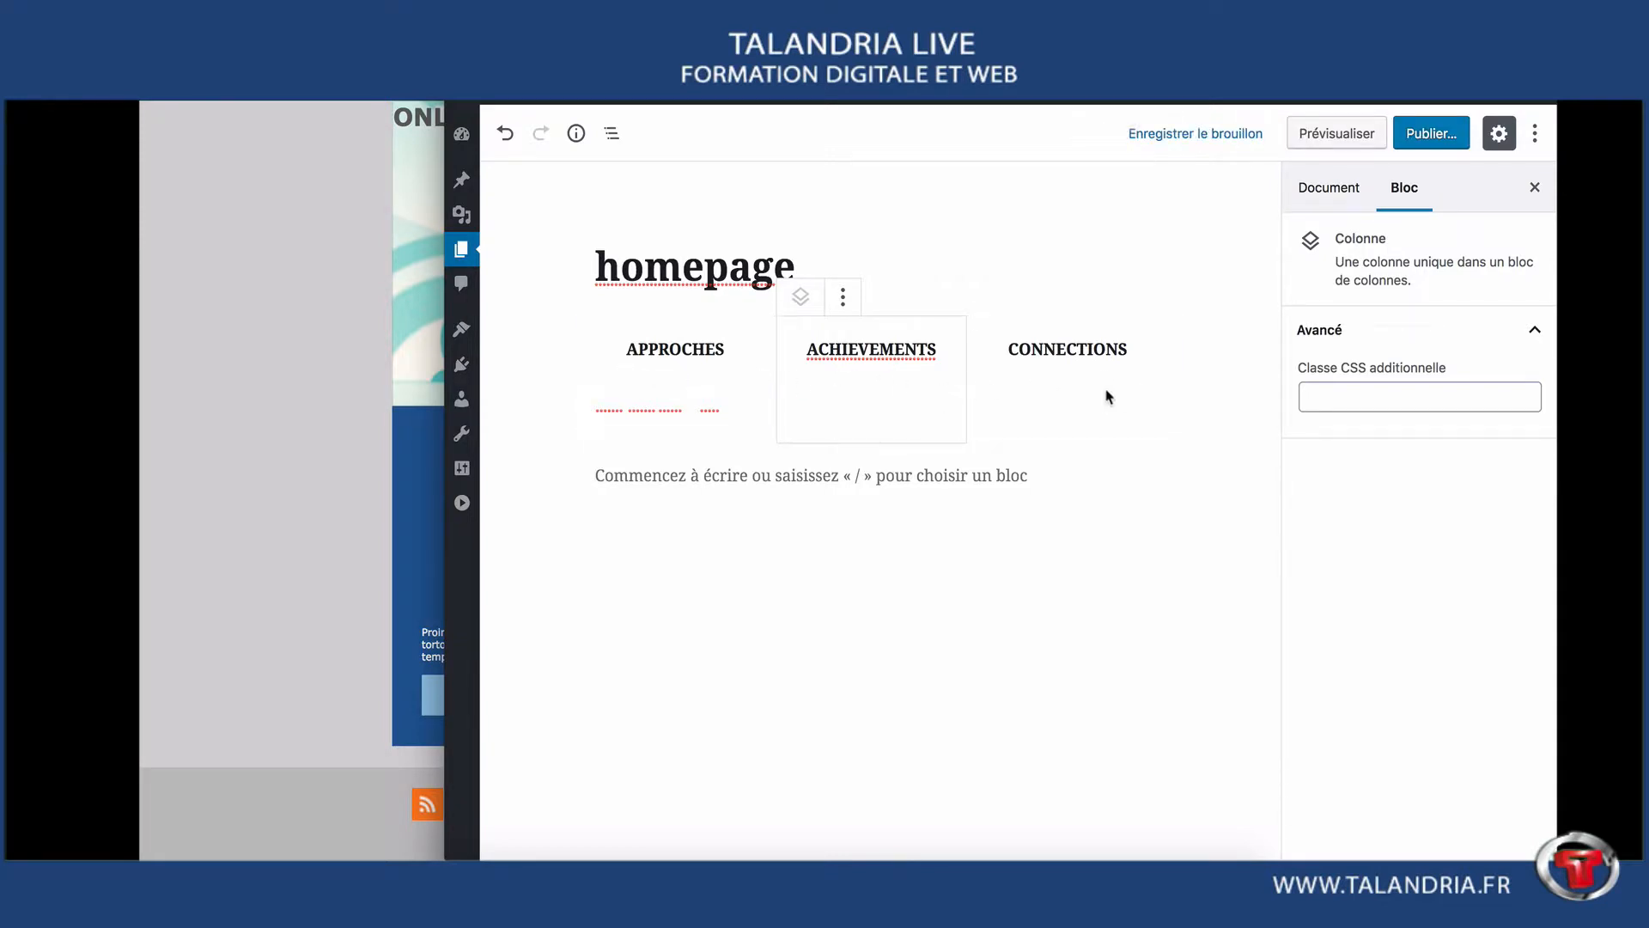
click(712, 406)
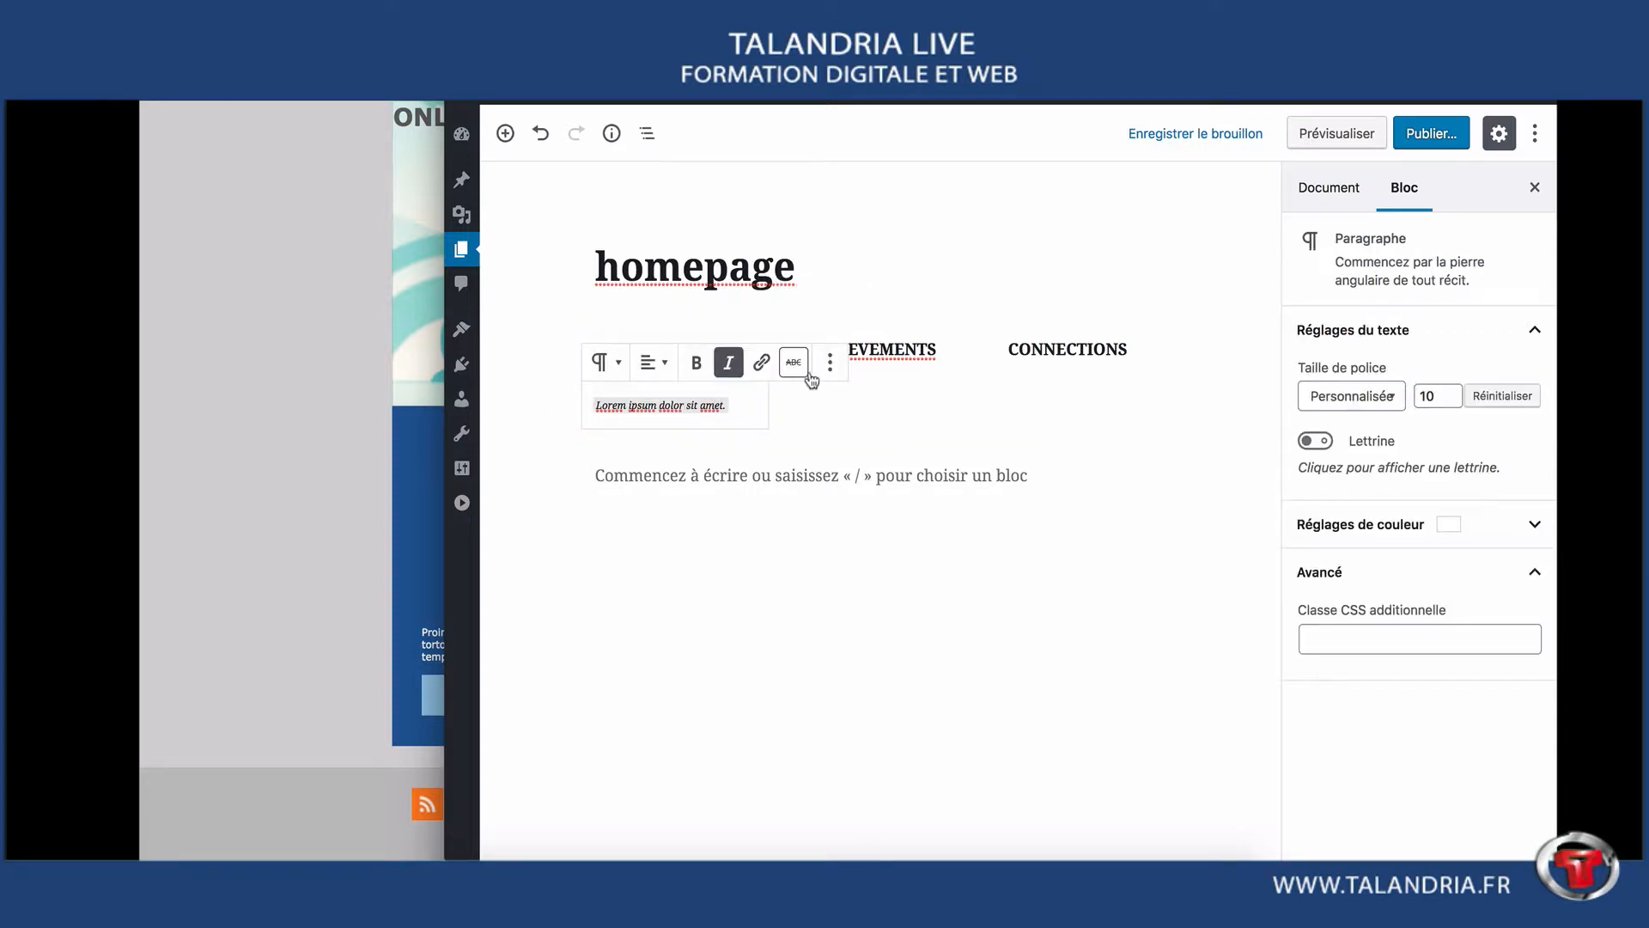
mouse_move(574, 408)
click(830, 364)
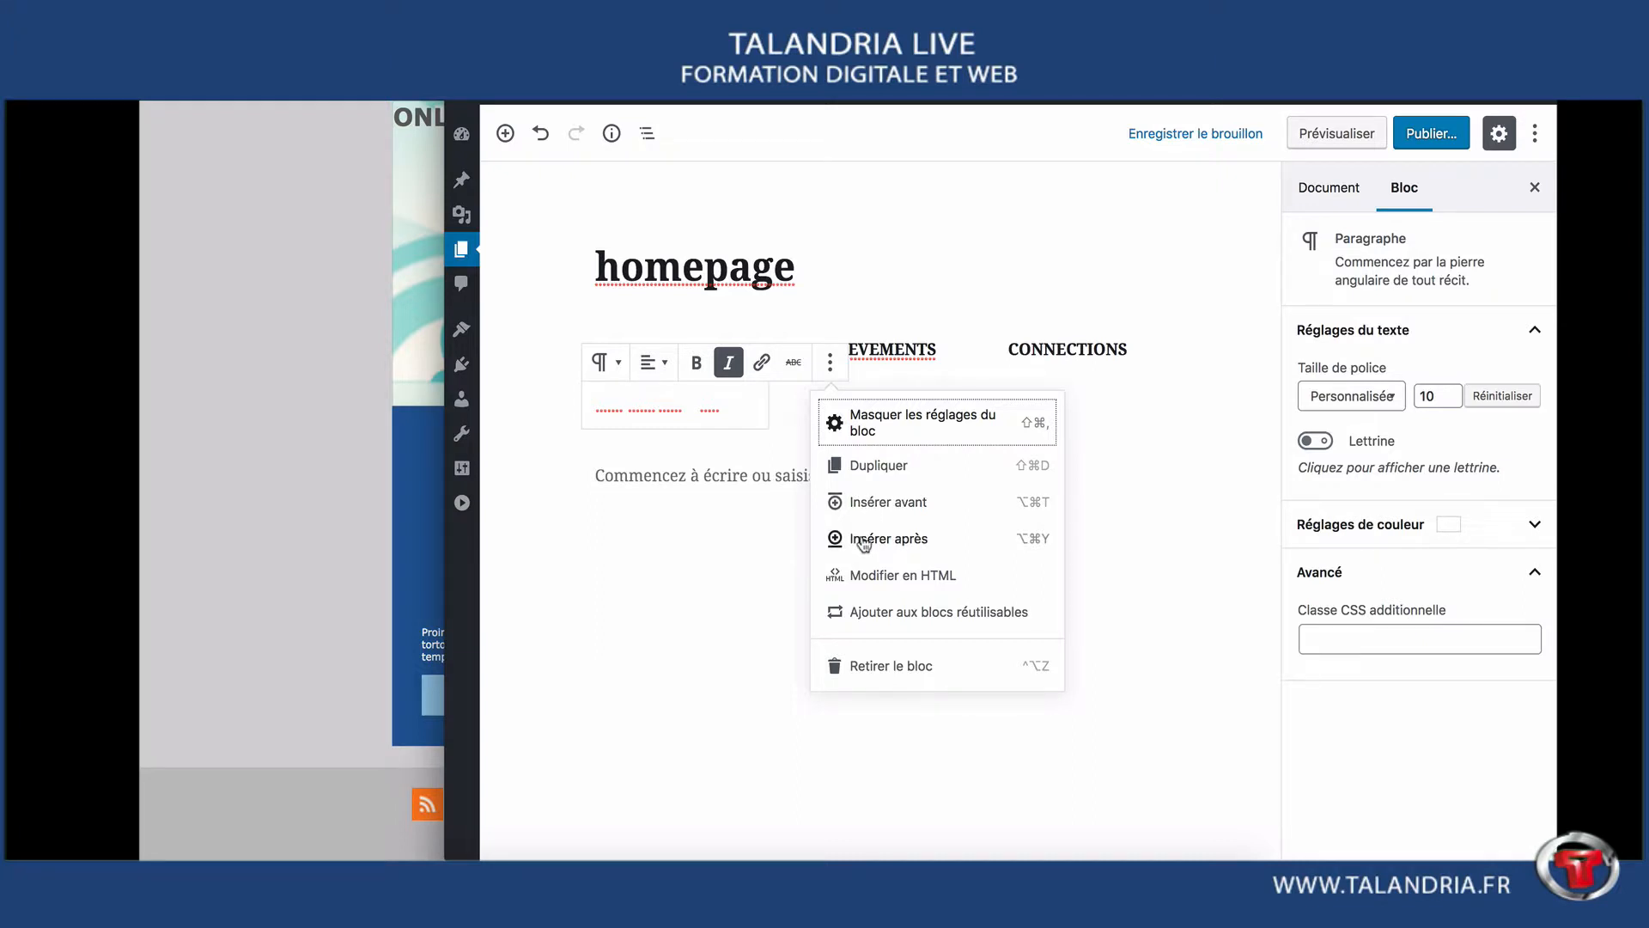
click(868, 468)
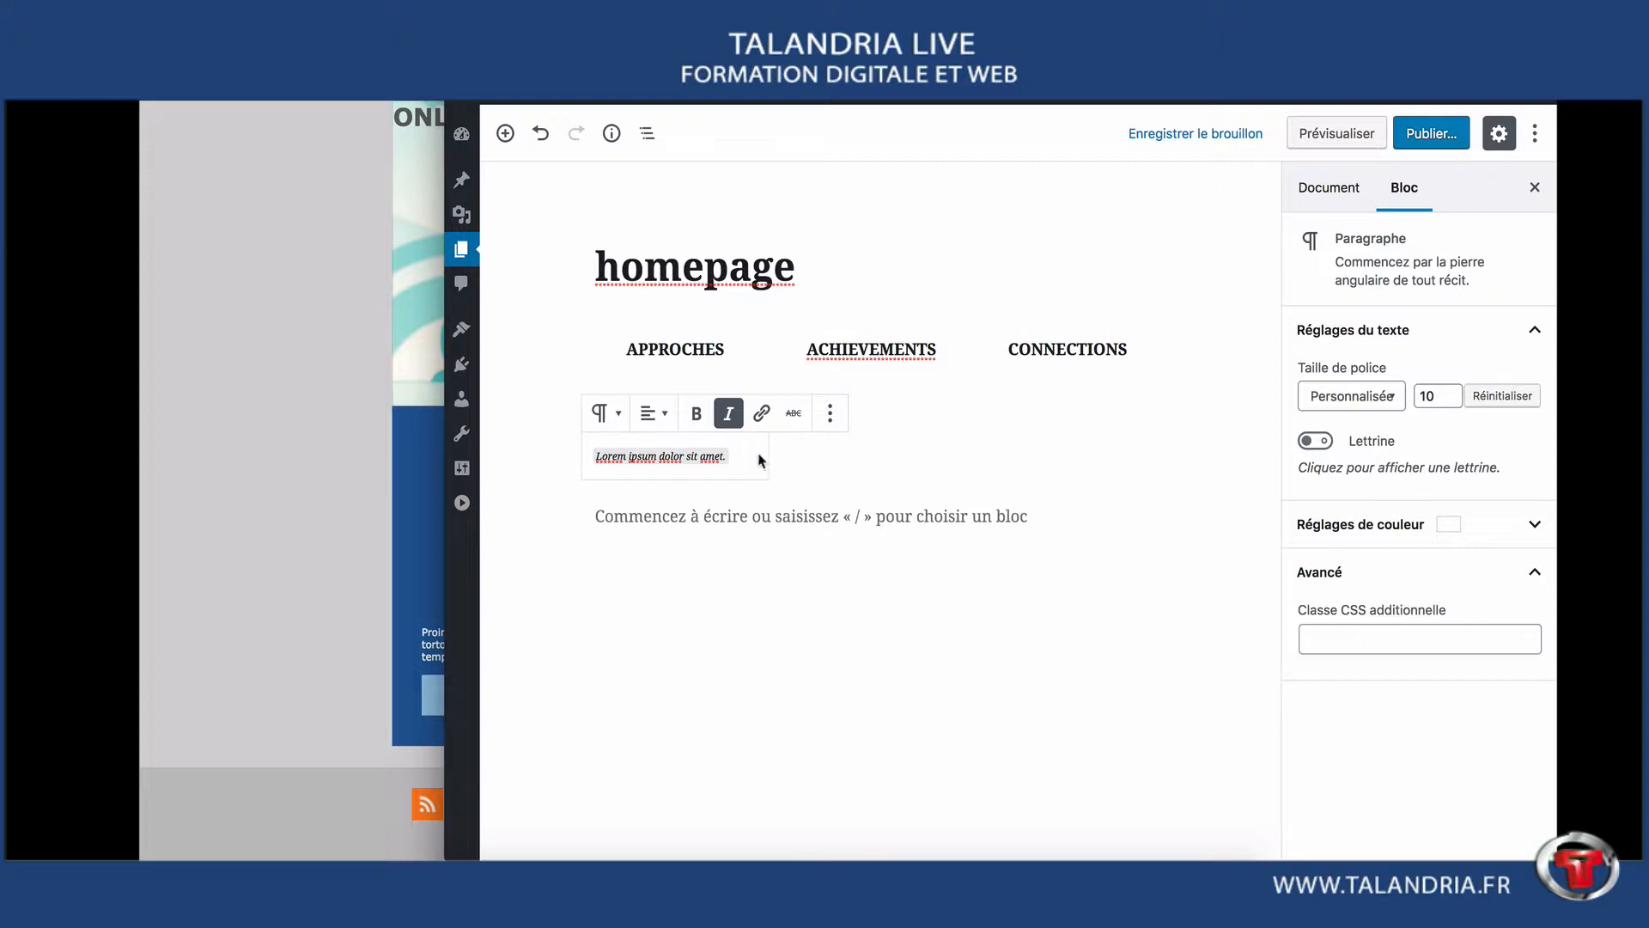
mouse_move(572, 448)
drag(566, 459, 874, 401)
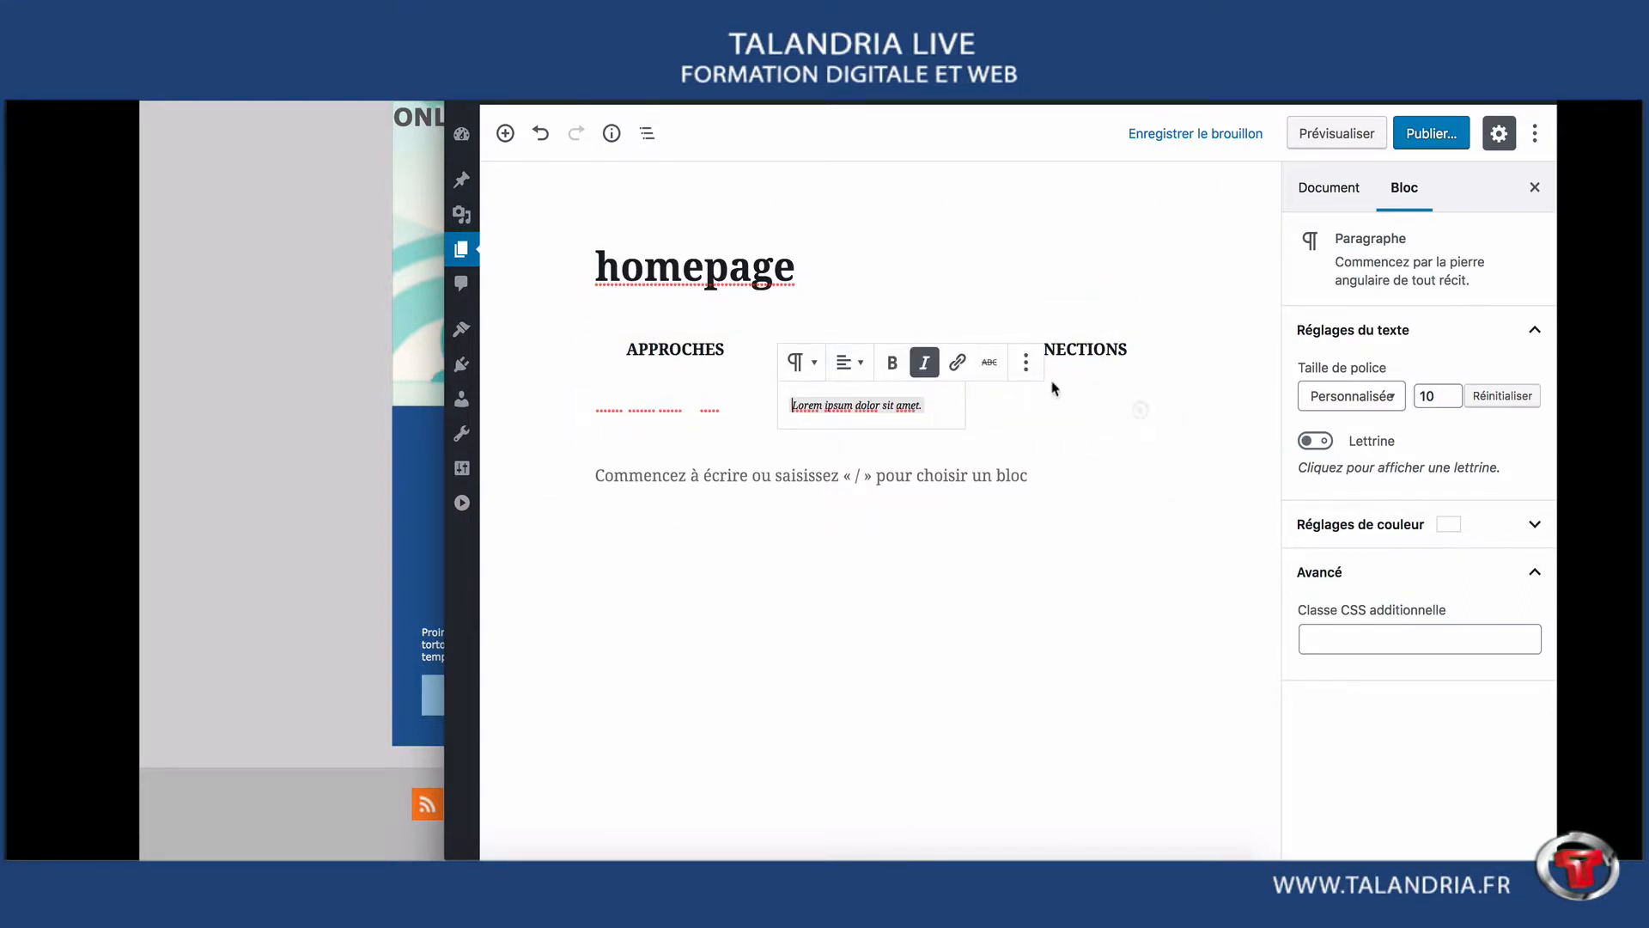
- Duplicate the paragraph under ACHIEVEMENTS and move the copy below the CONNECTIONS heading in the third column
click(1026, 362)
click(1056, 464)
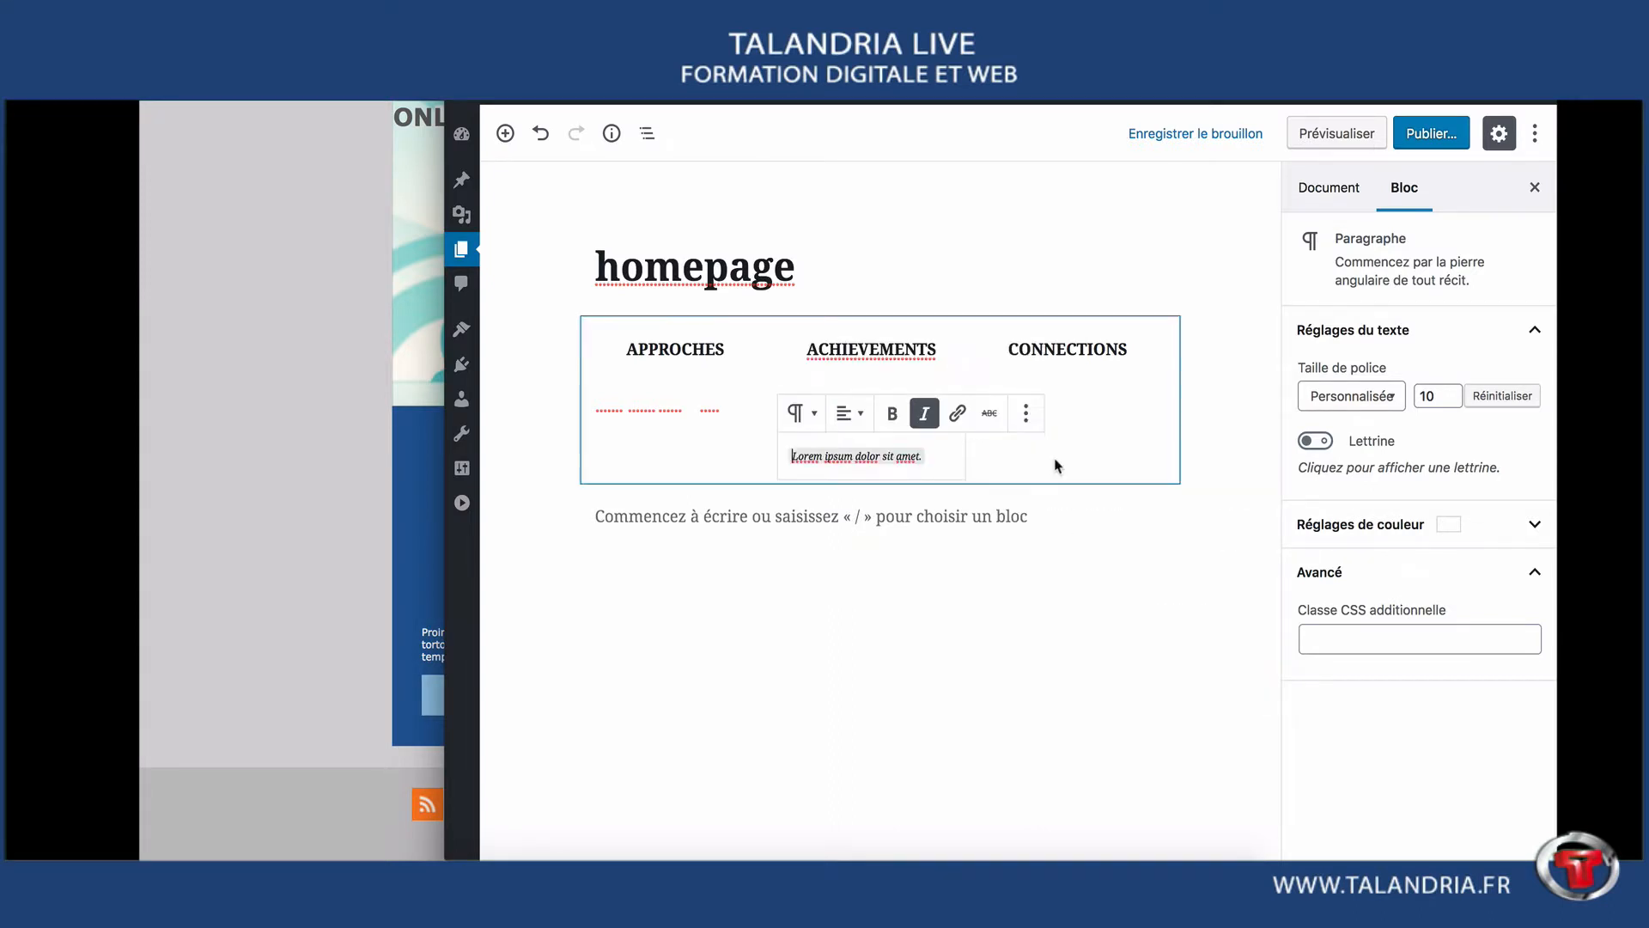
drag(762, 463, 1044, 404)
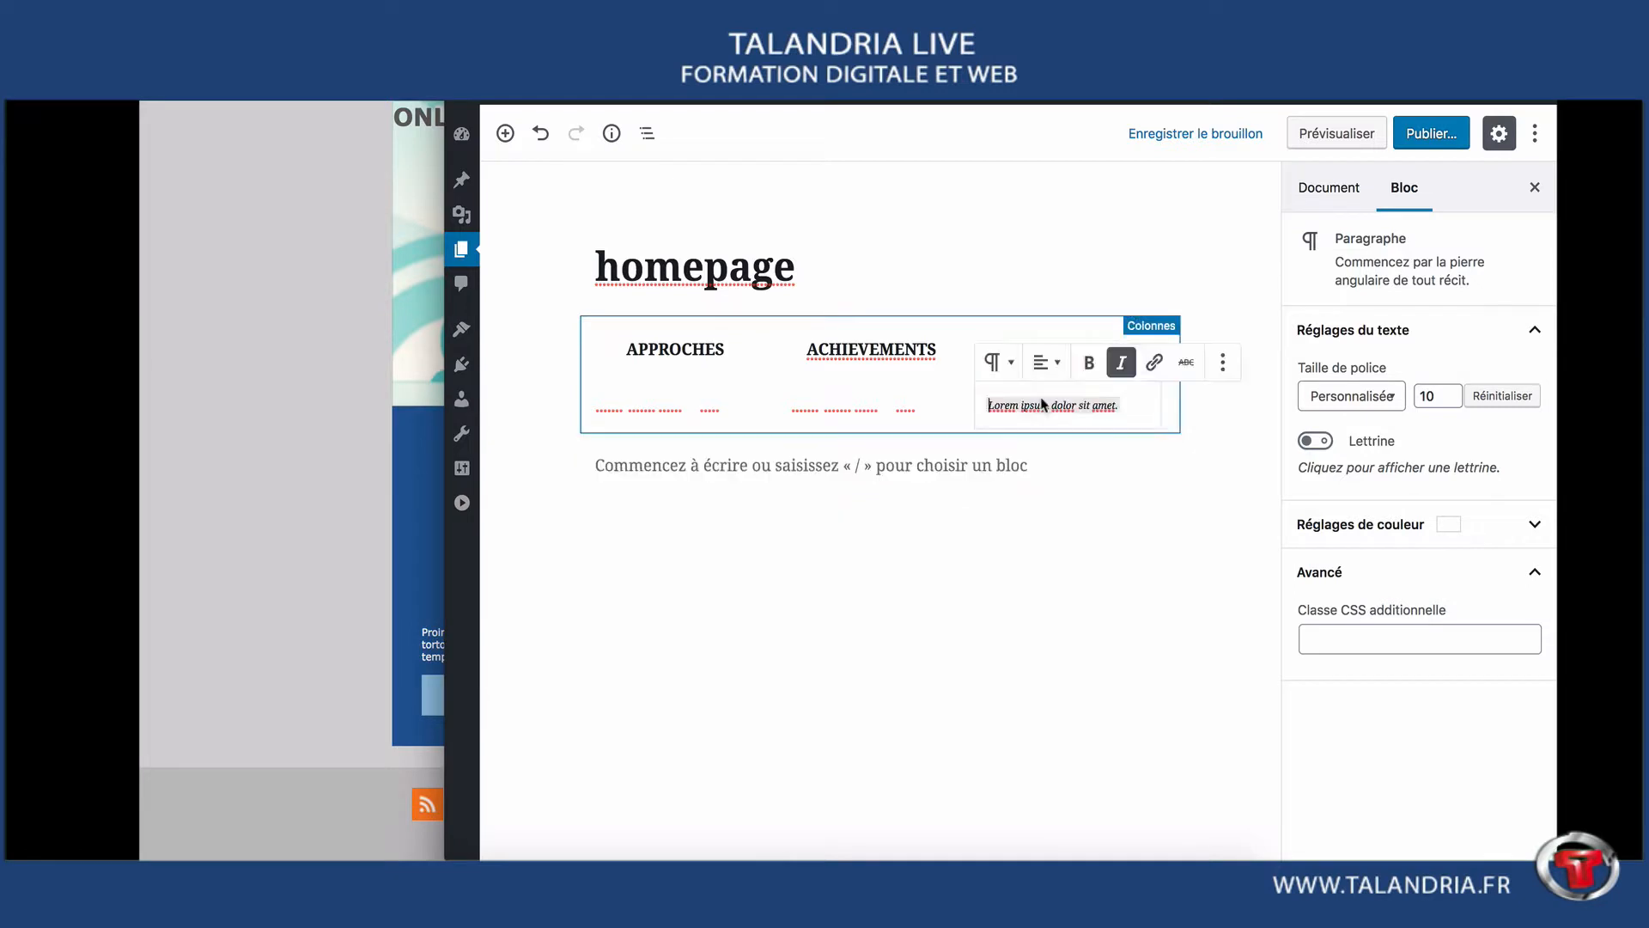
click(1042, 572)
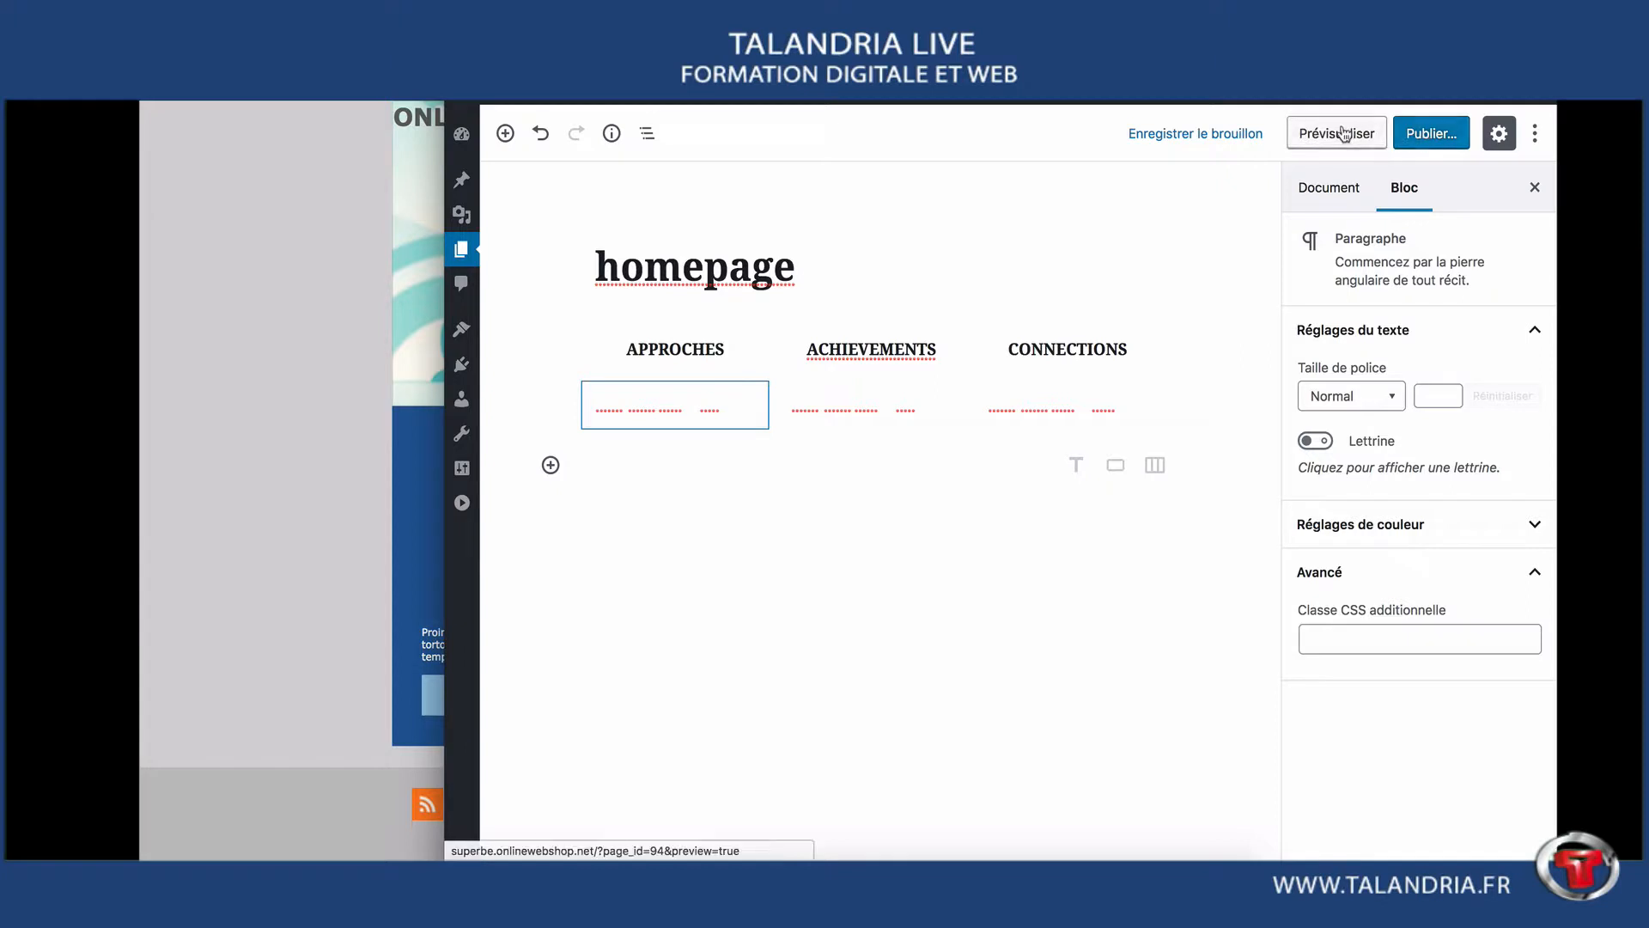
- Save the page draft and open its preview in a new browser tab
click(1247, 138)
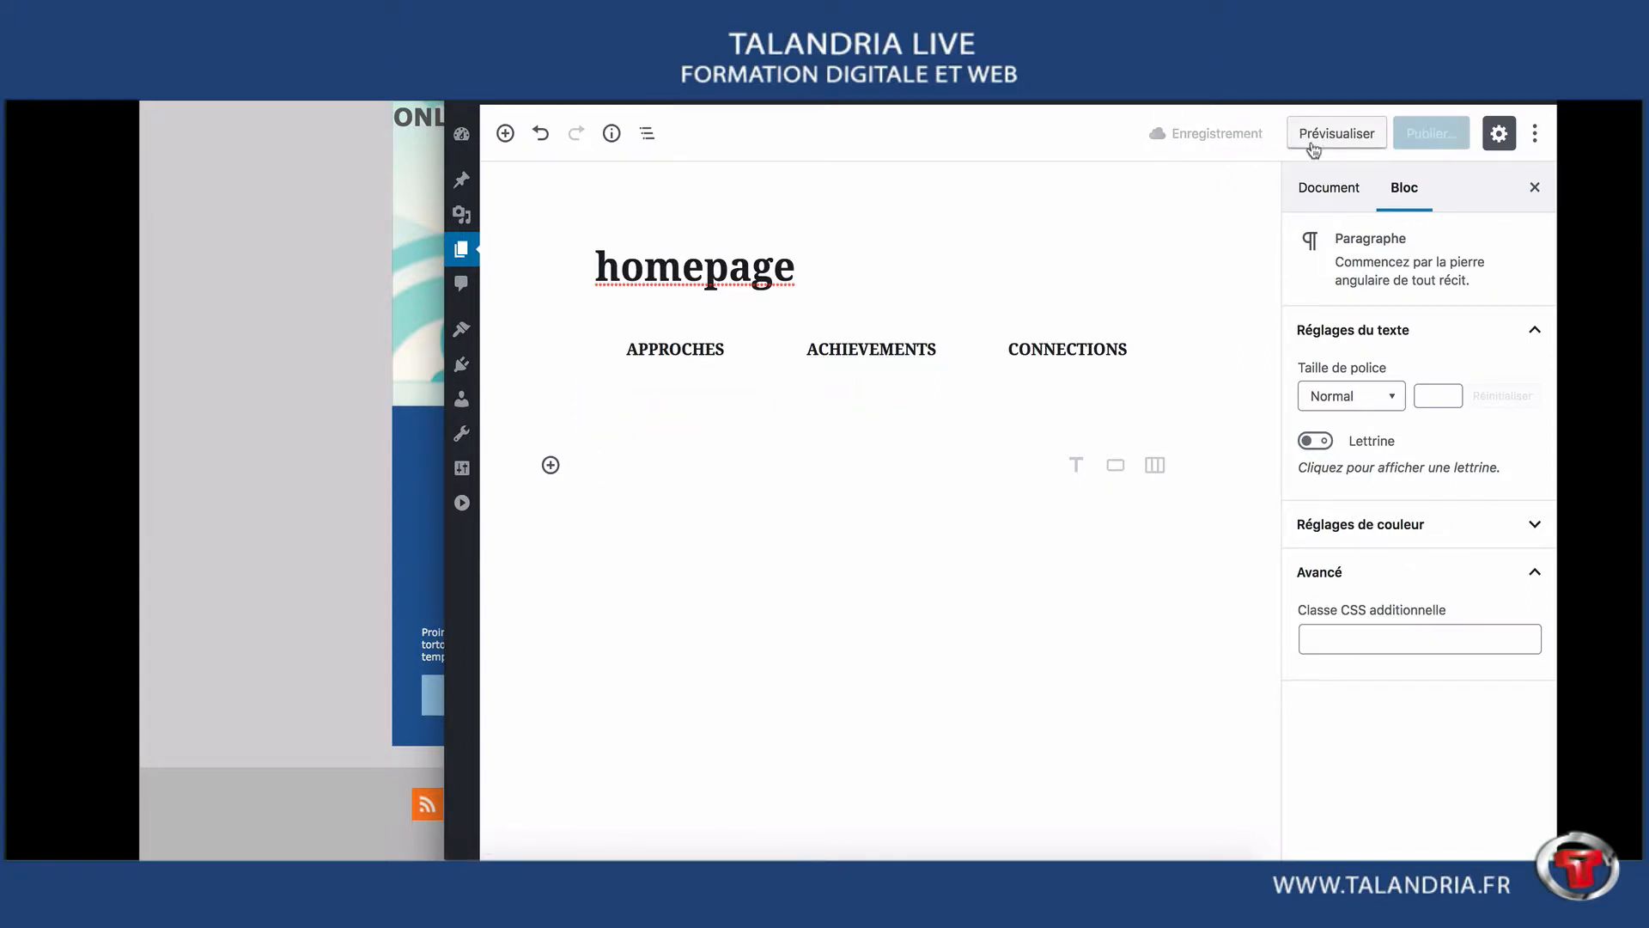
right_click(1355, 137)
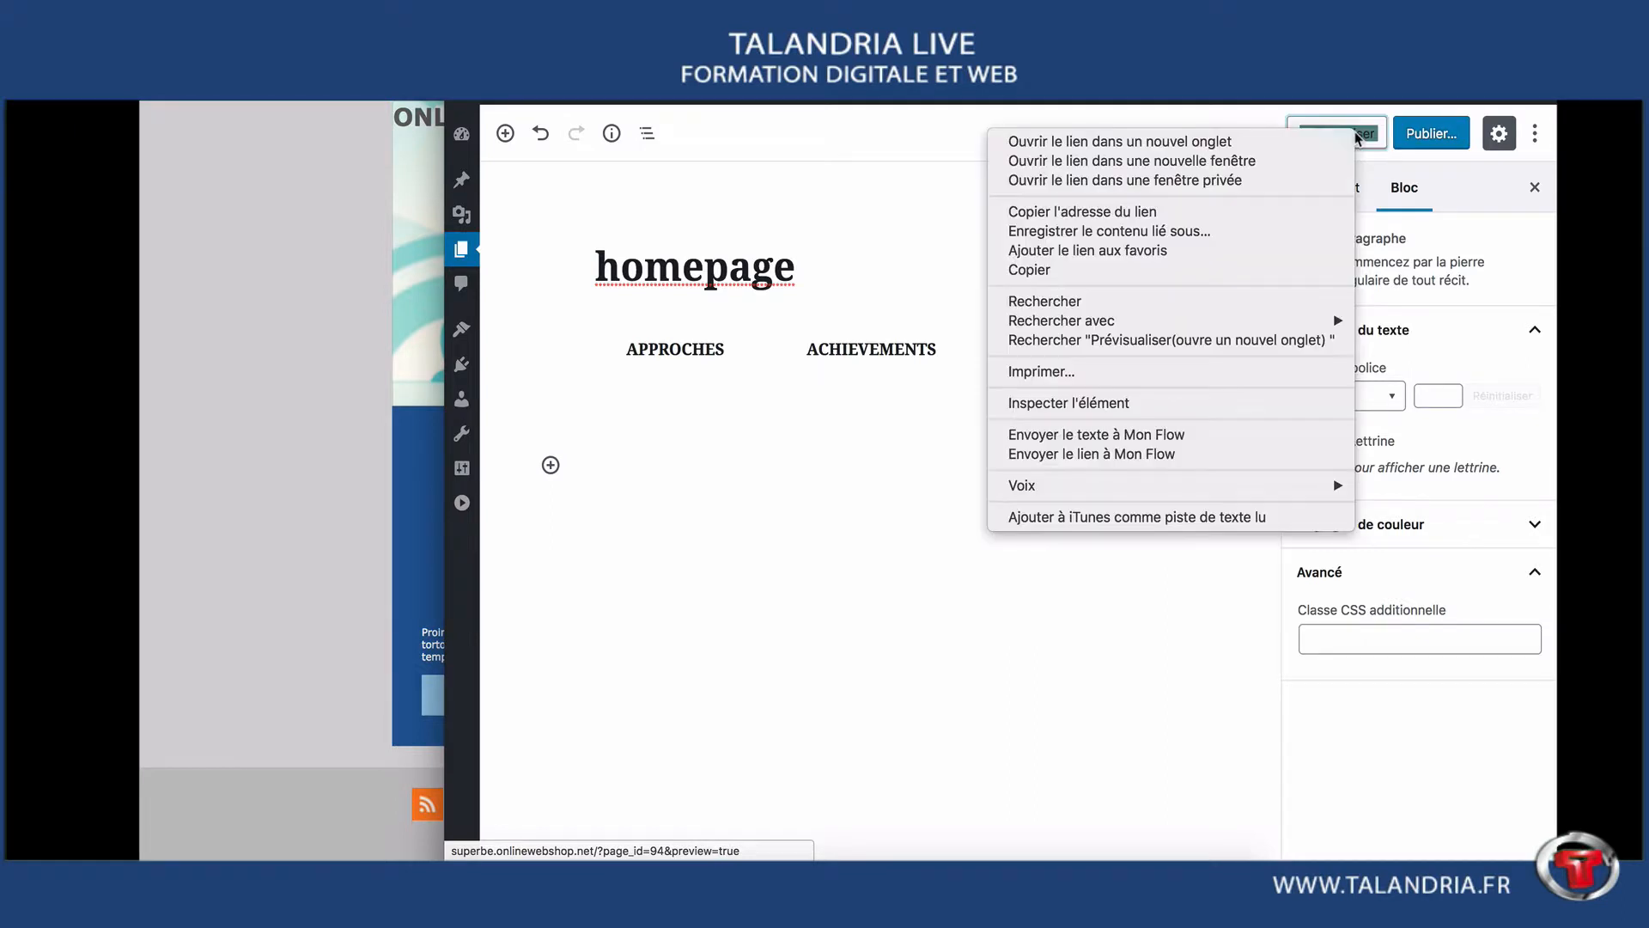
click(1328, 143)
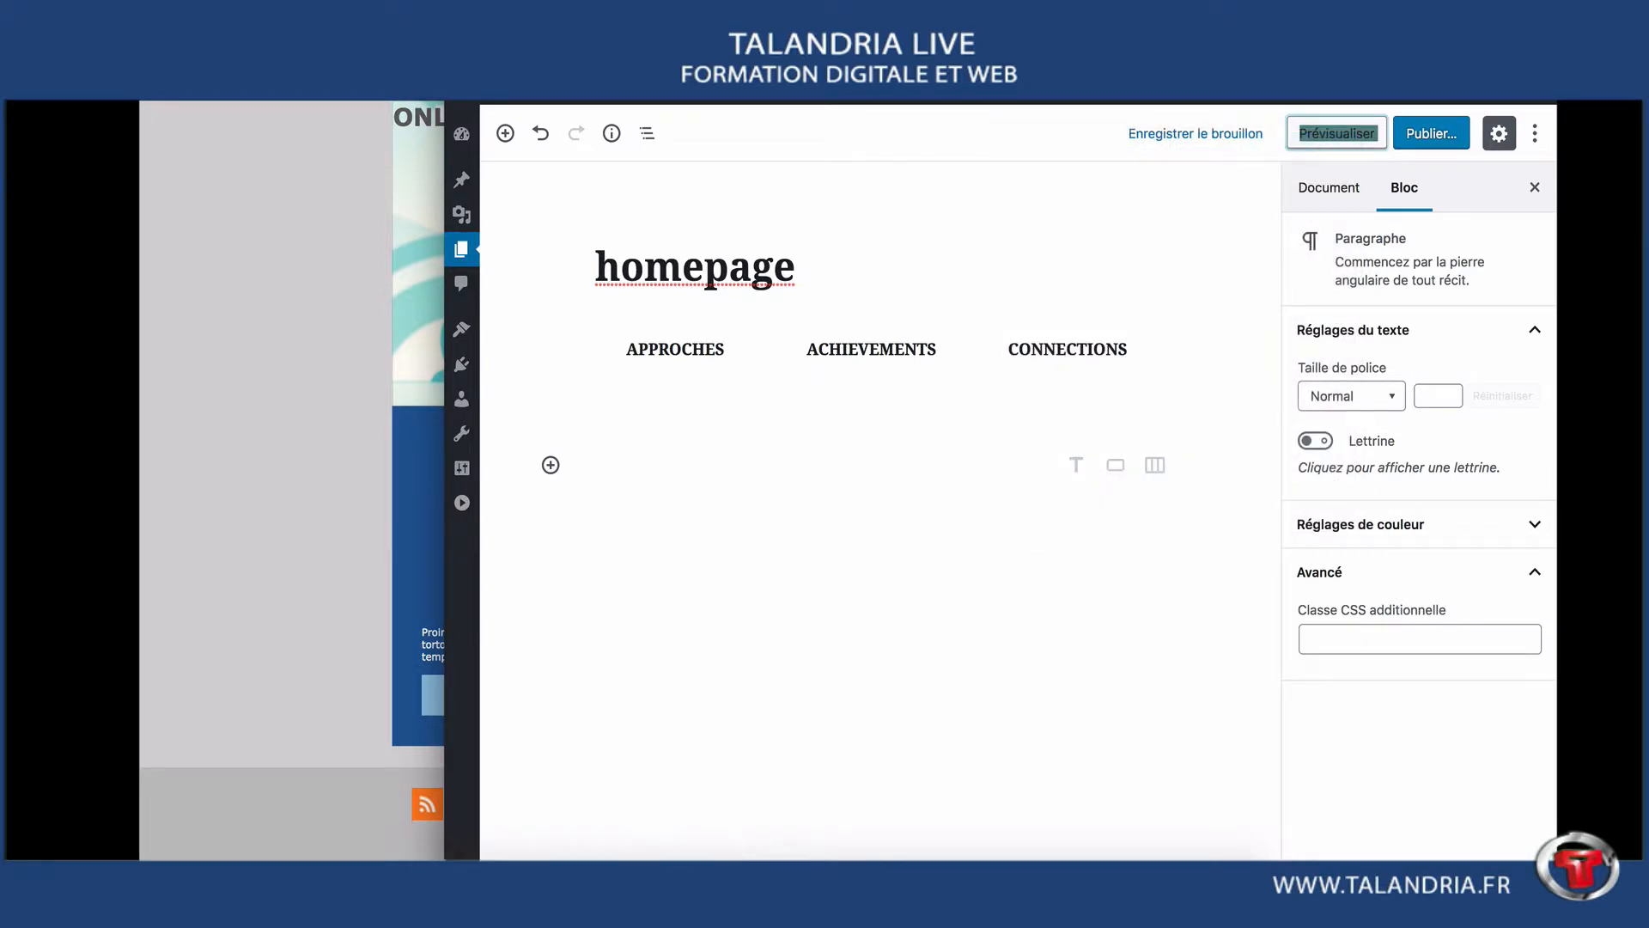
key(ctrl+Tab)
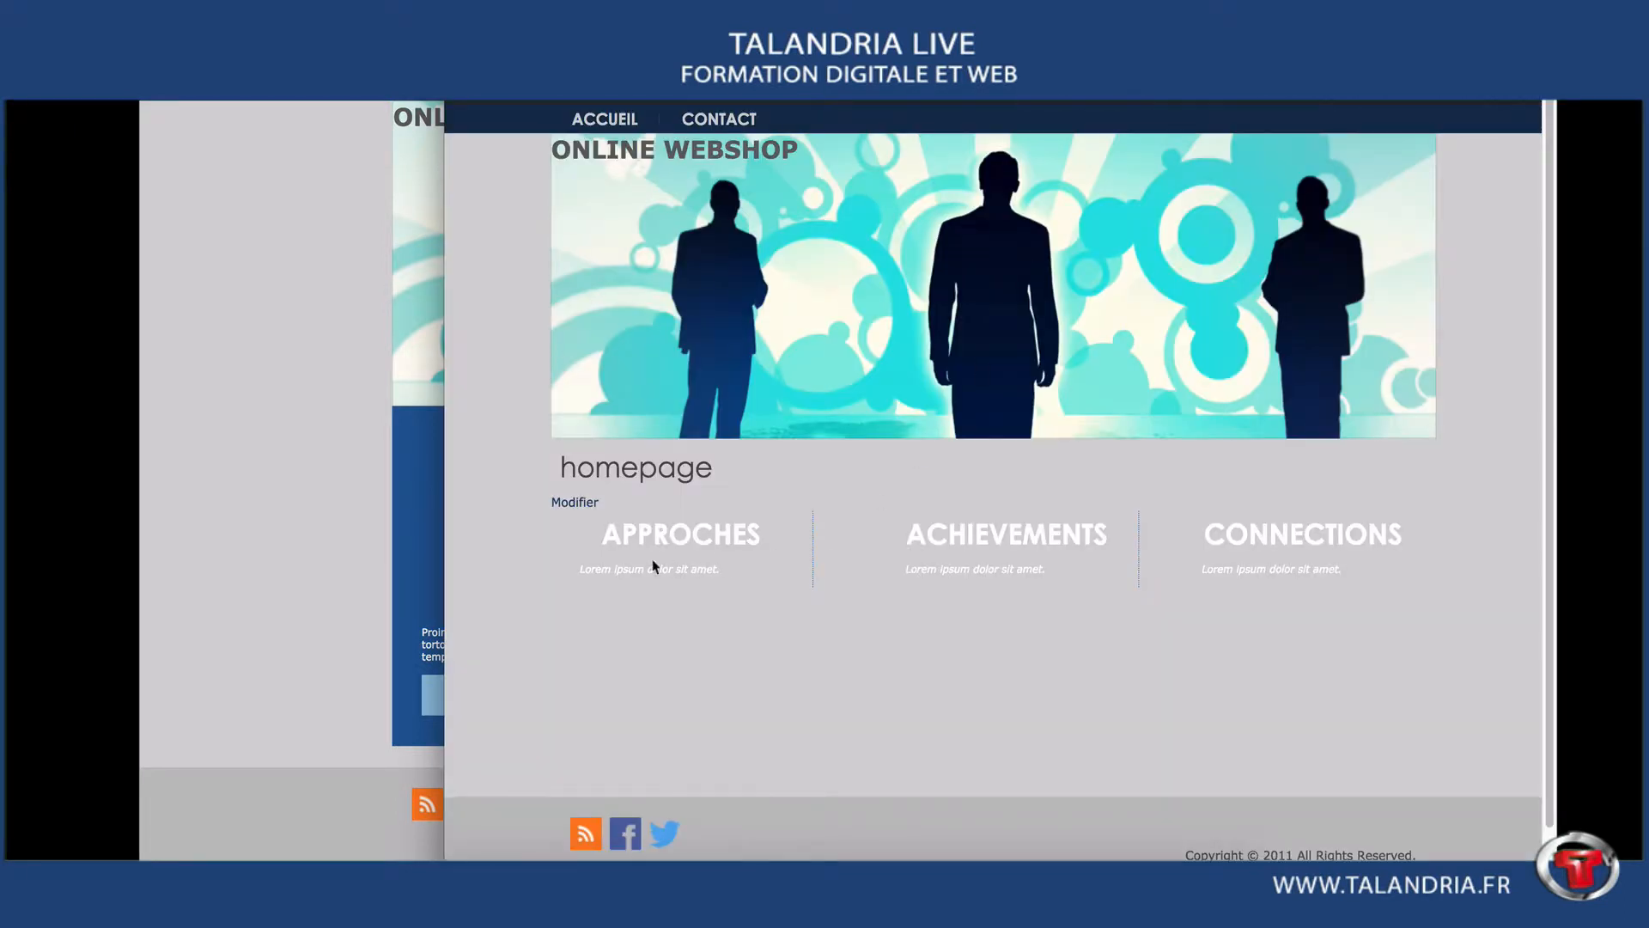
- Highlight the title and column texts in the preview and compare them with the three columns on the reference website
drag(566, 464, 763, 457)
click(721, 475)
drag(563, 467, 739, 469)
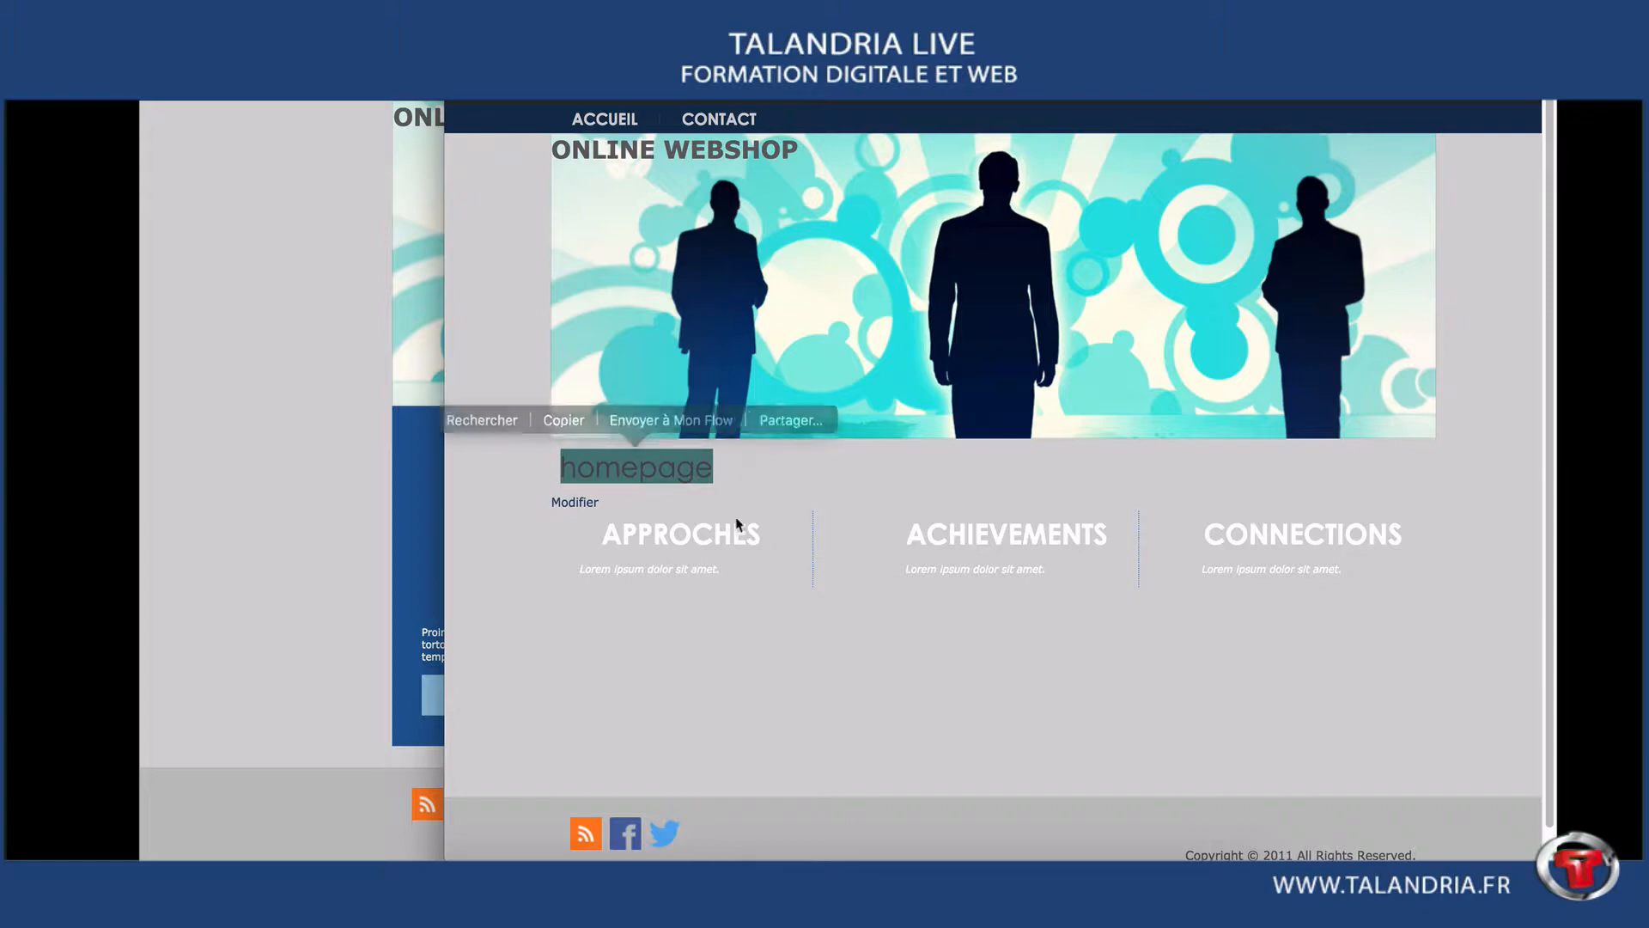
click(612, 535)
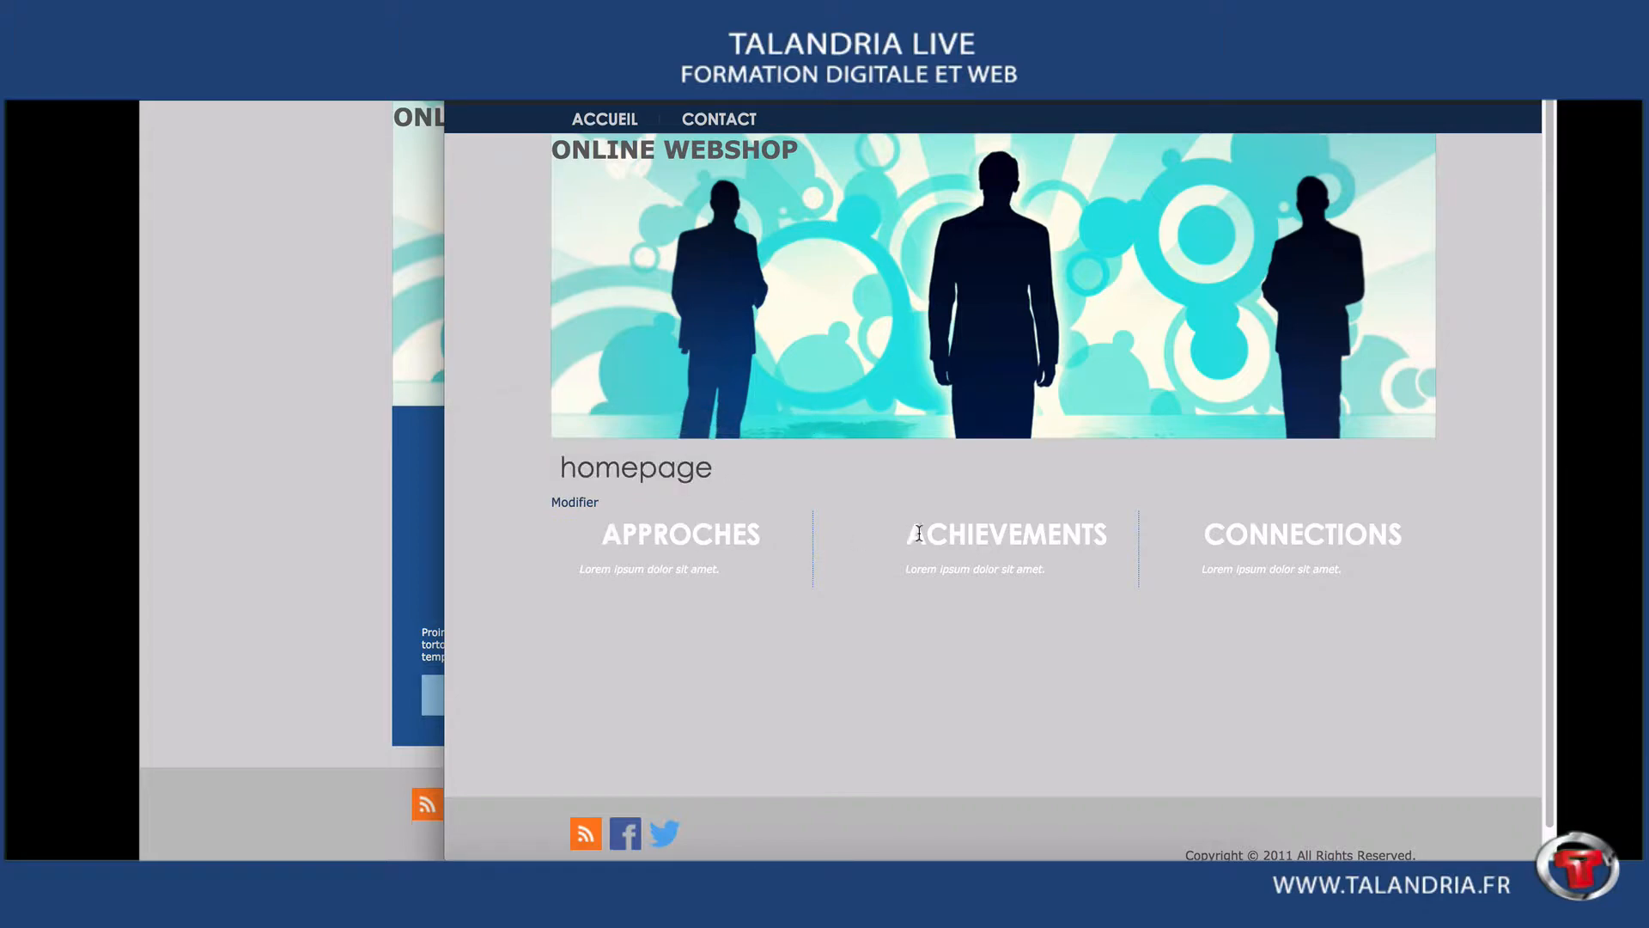
drag(911, 531, 1093, 534)
drag(1226, 533, 1368, 534)
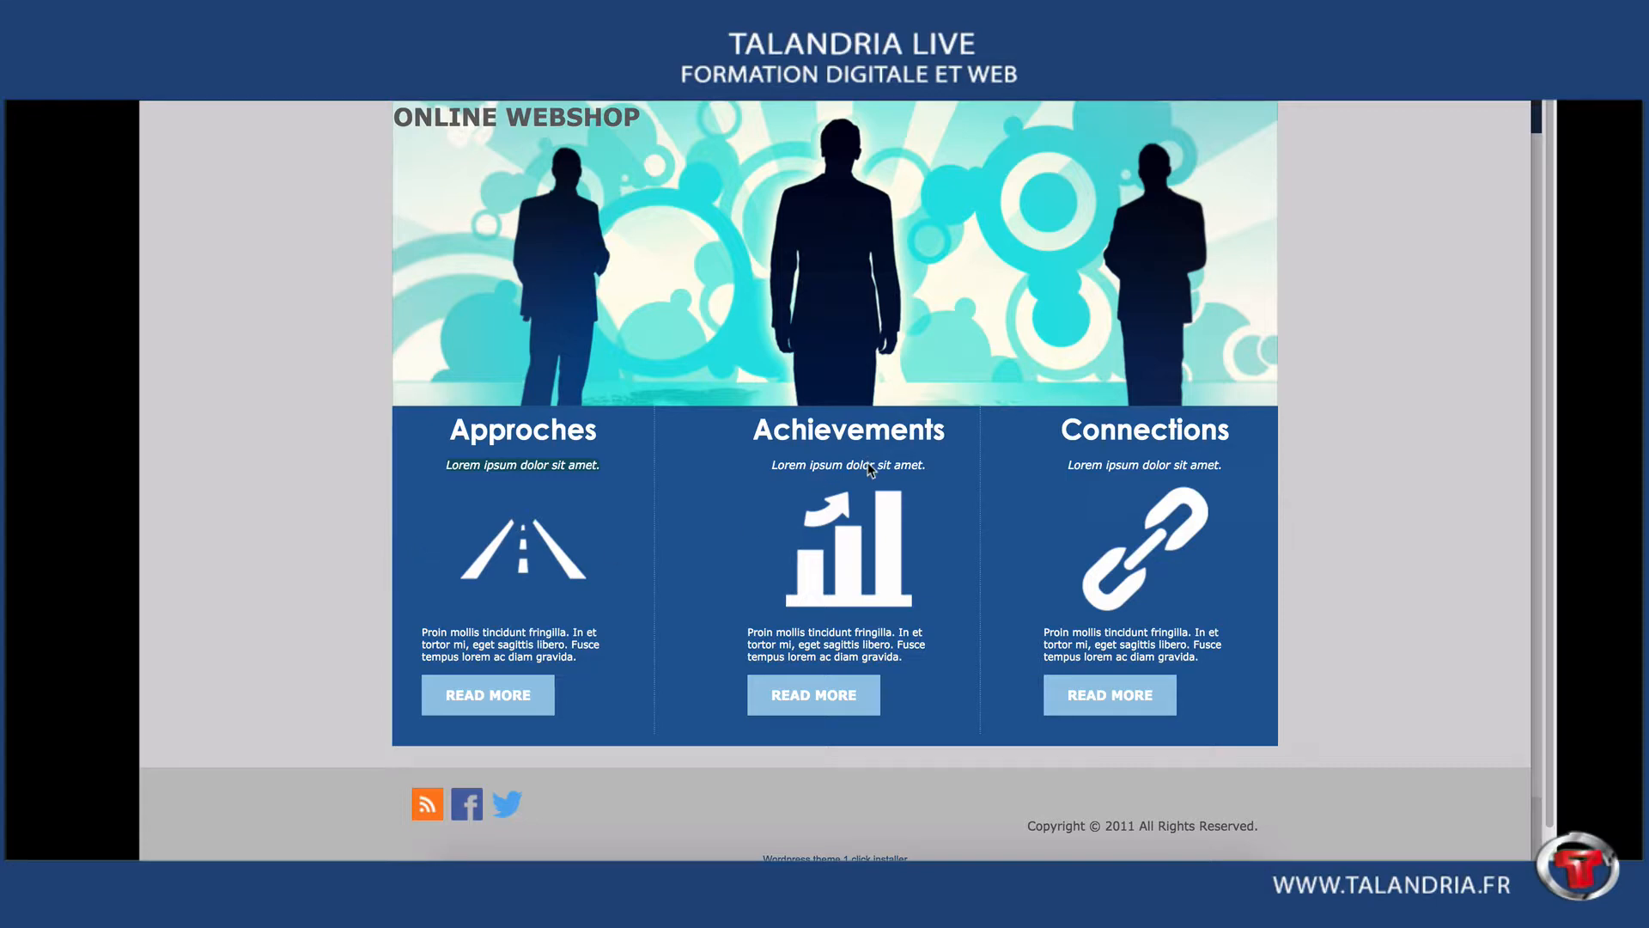
key(ctrl+Up)
click(1234, 375)
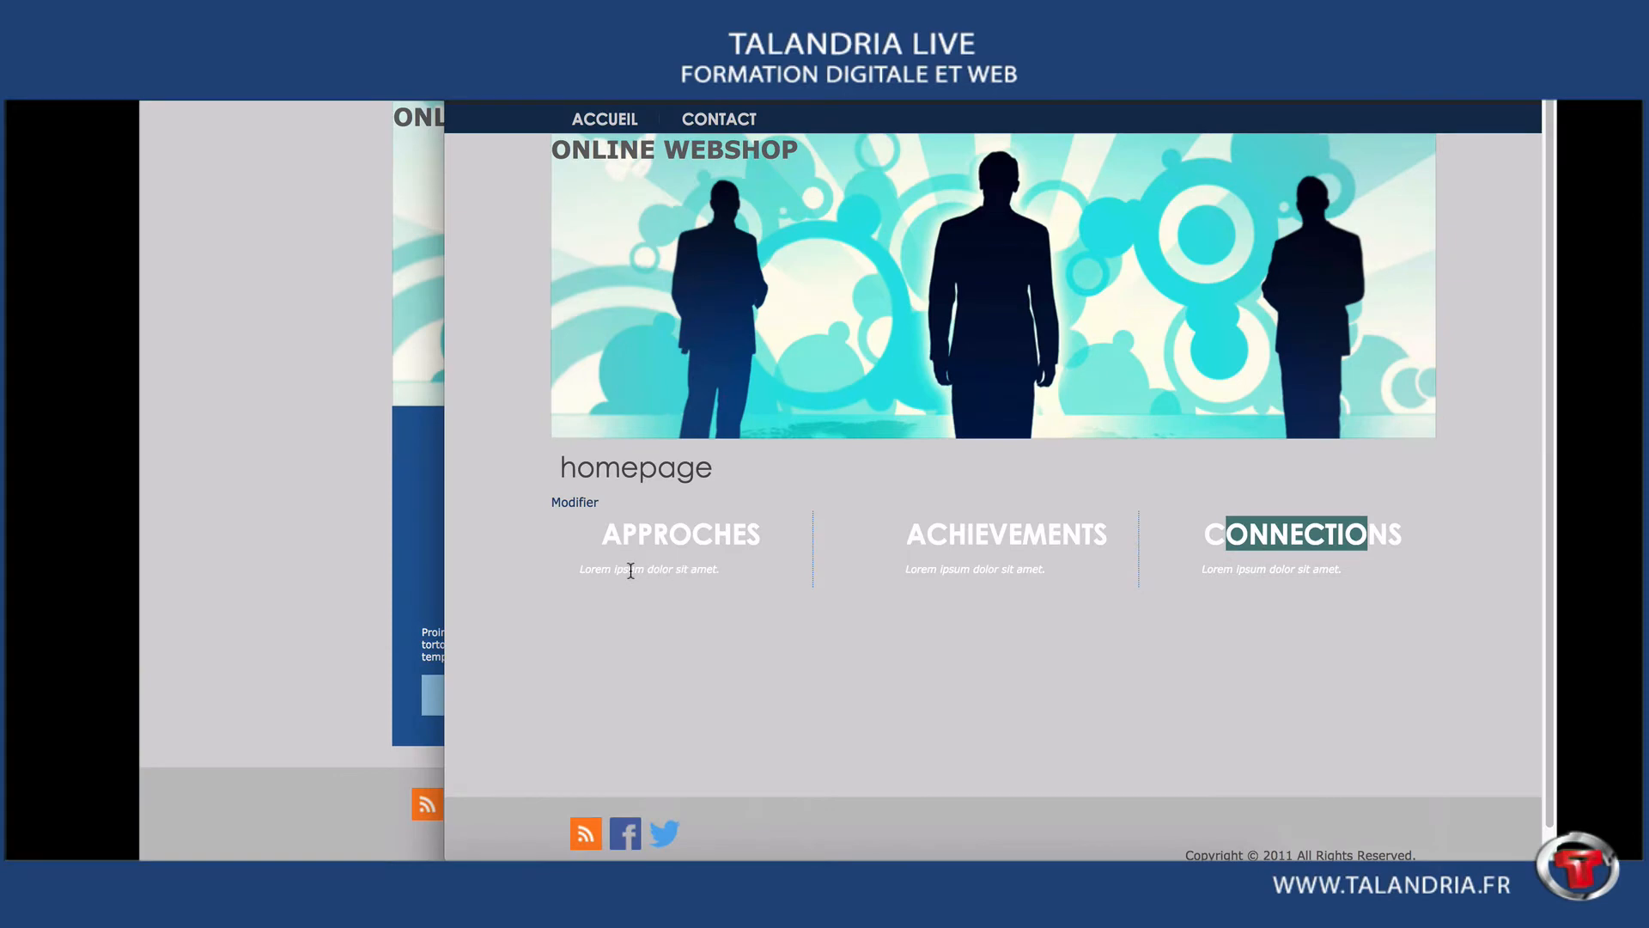
click(630, 571)
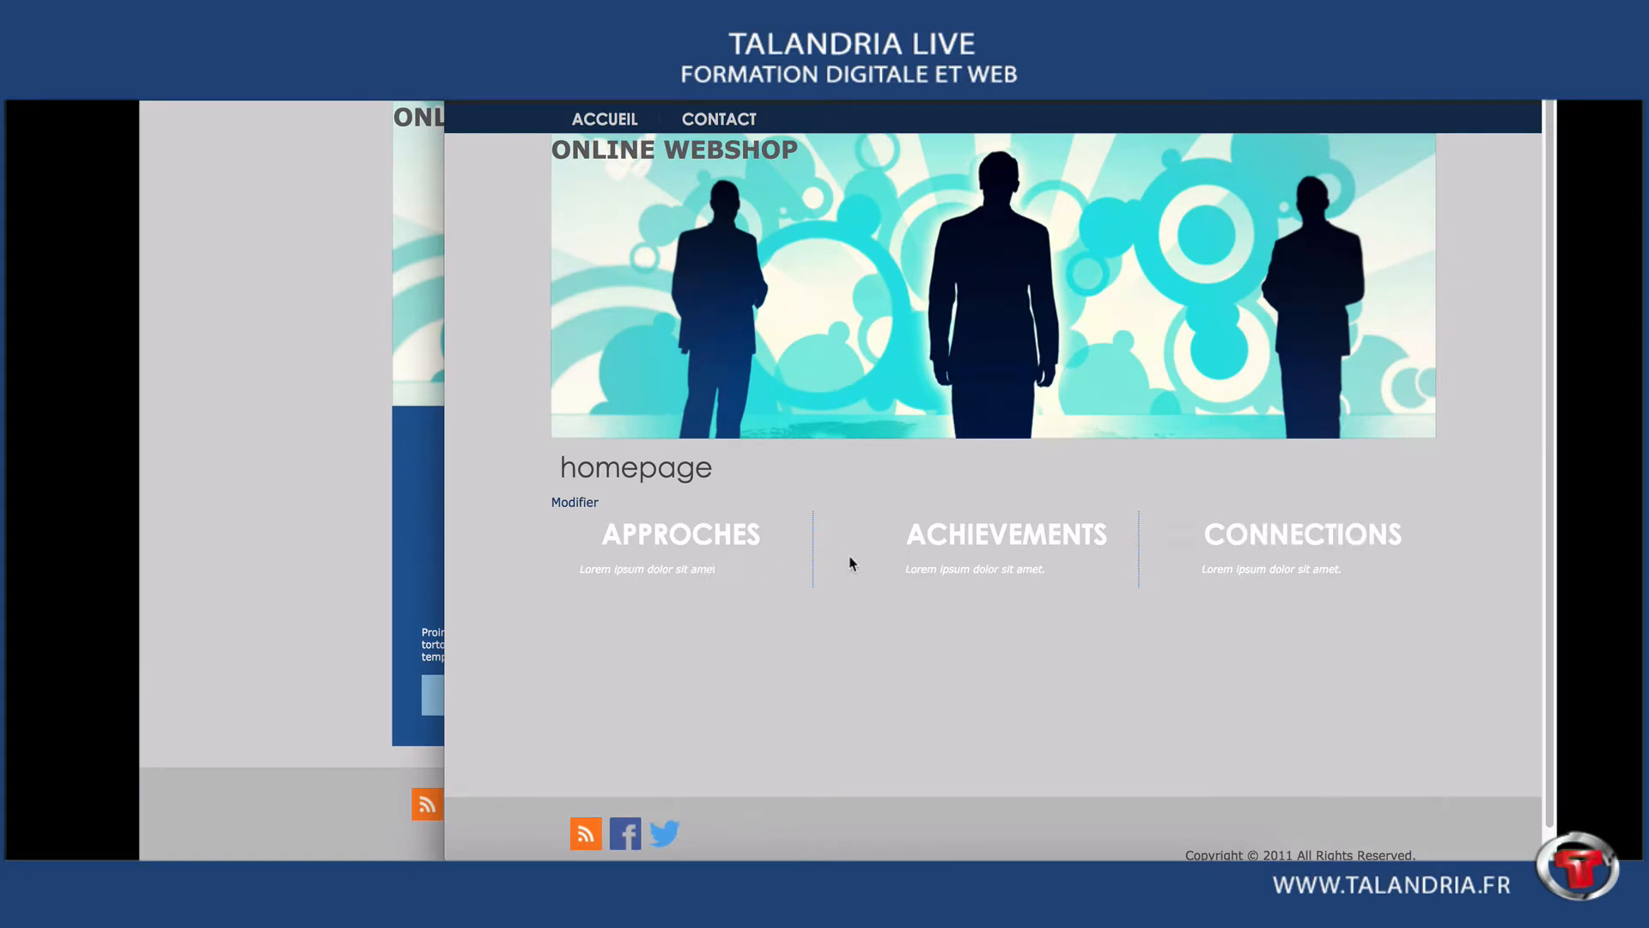
- Return to the page editor, inspect its blank area and select the div with class "edit-post-layout__content" in the element tree
click(619, 20)
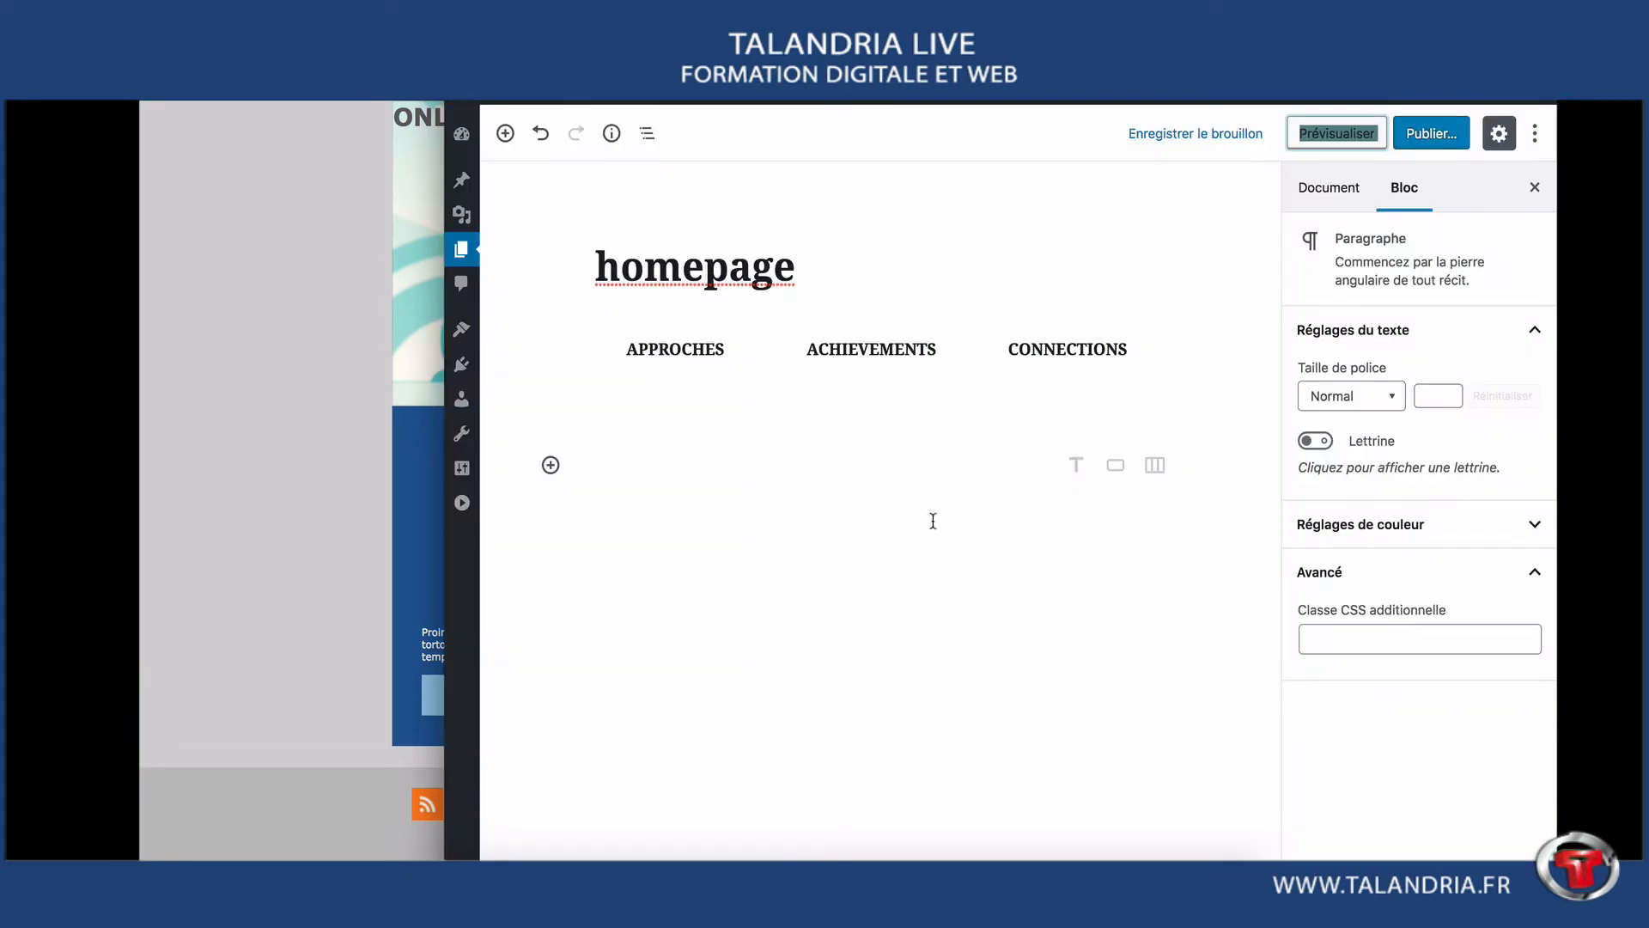
click(679, 404)
right_click(932, 788)
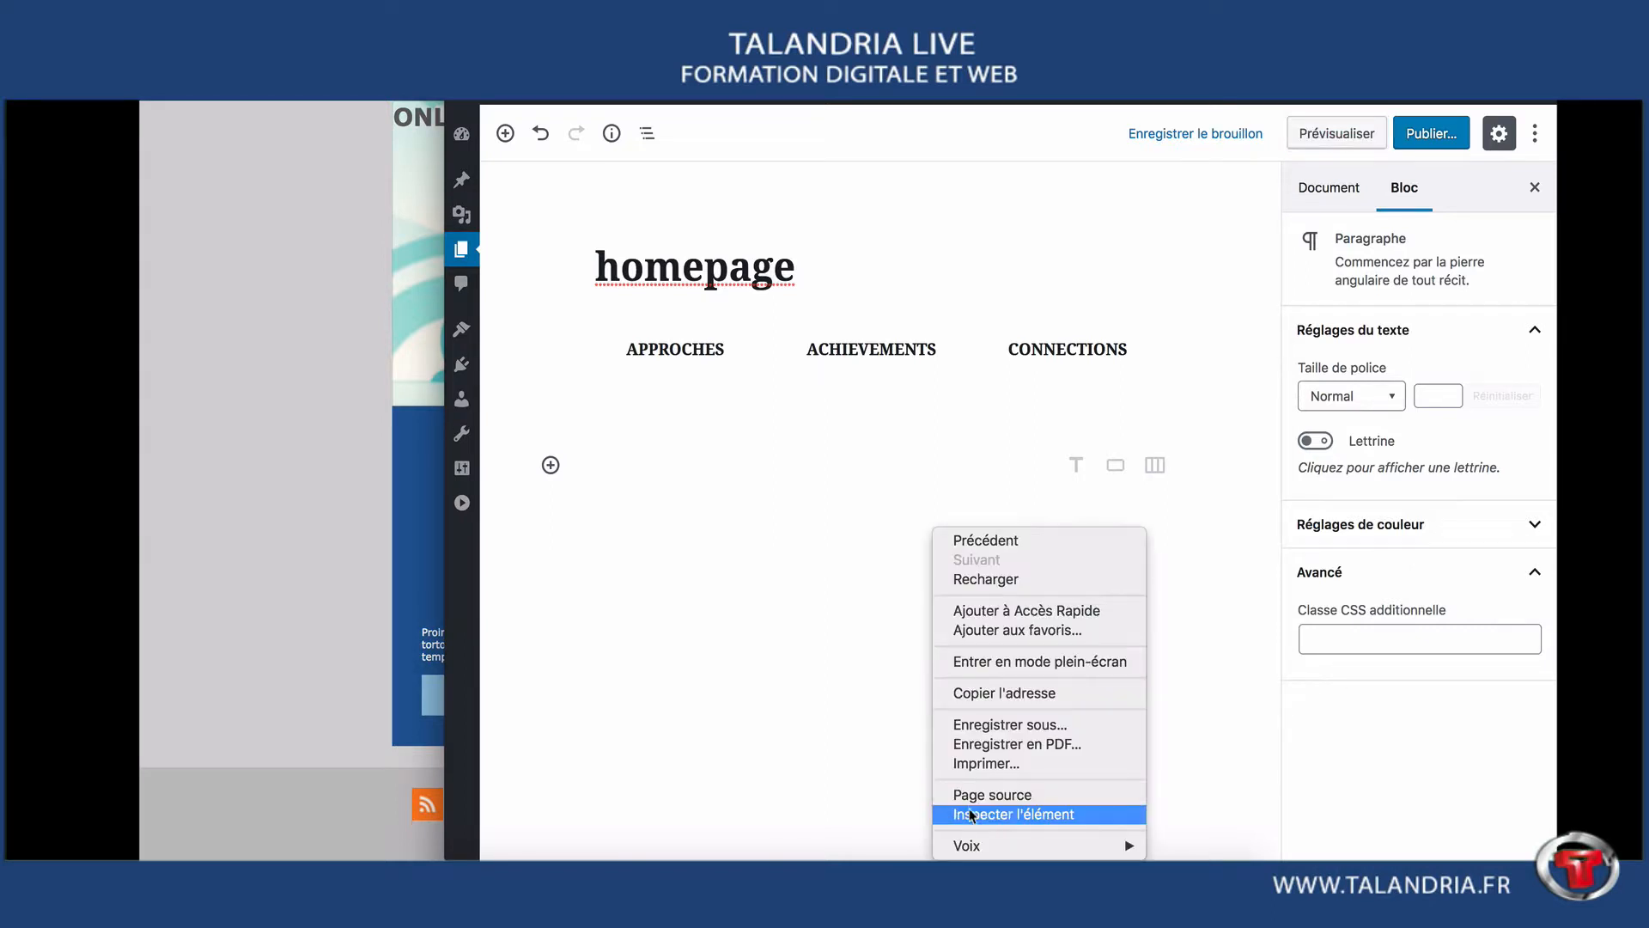
click(978, 815)
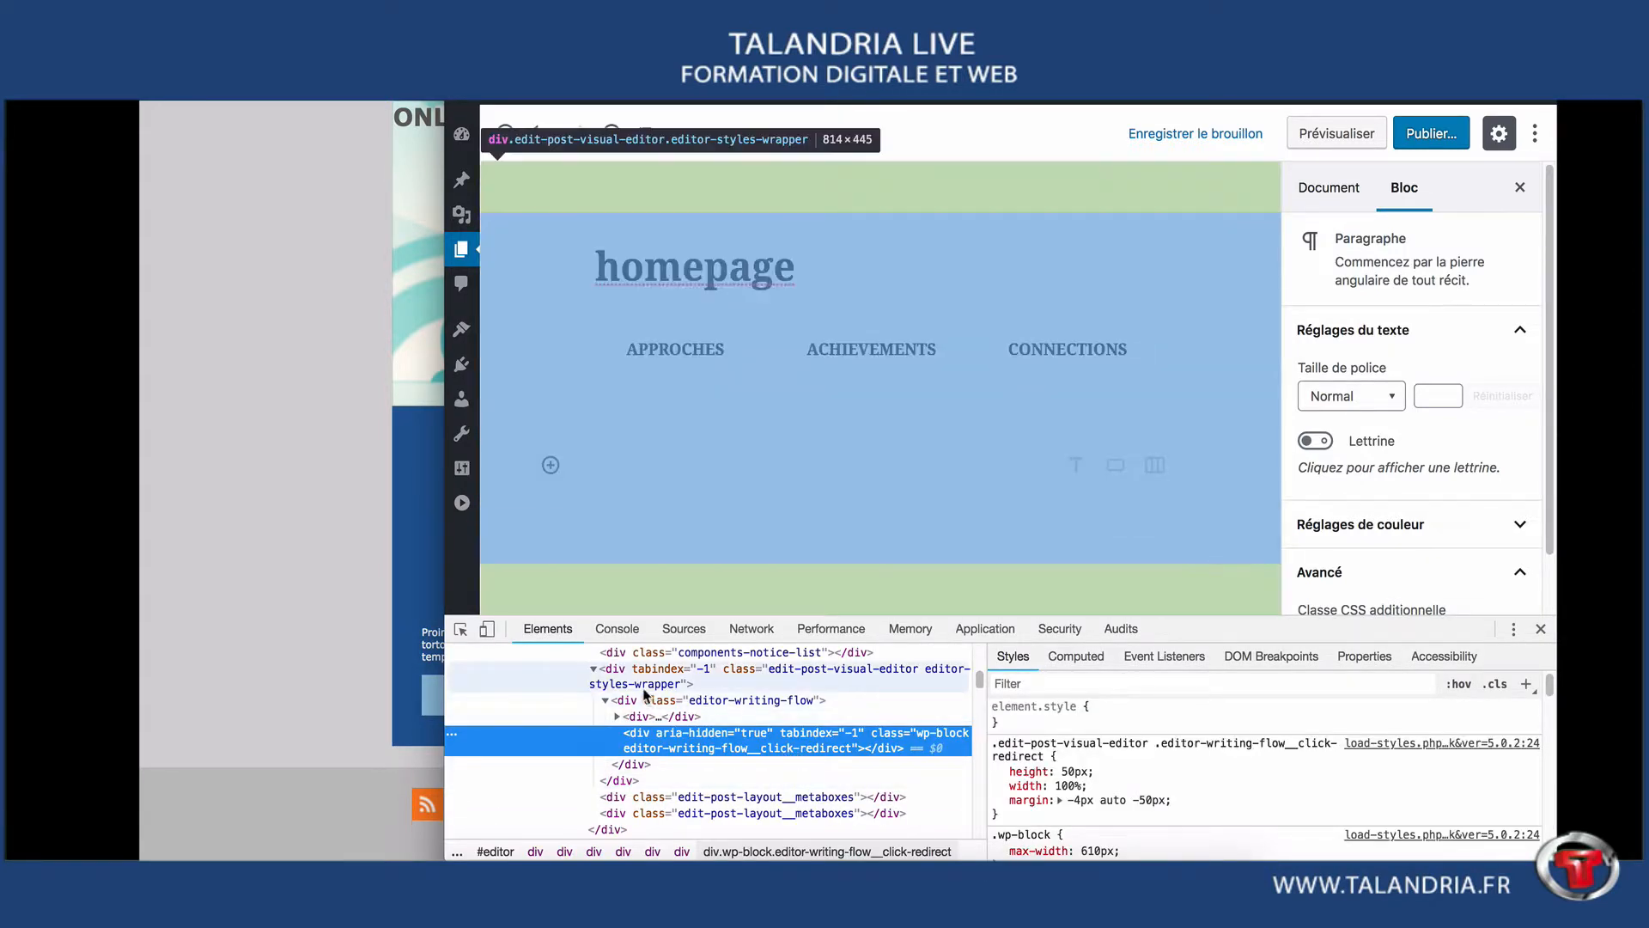
scroll(645, 687, up, 1)
scroll(636, 698, up, 1)
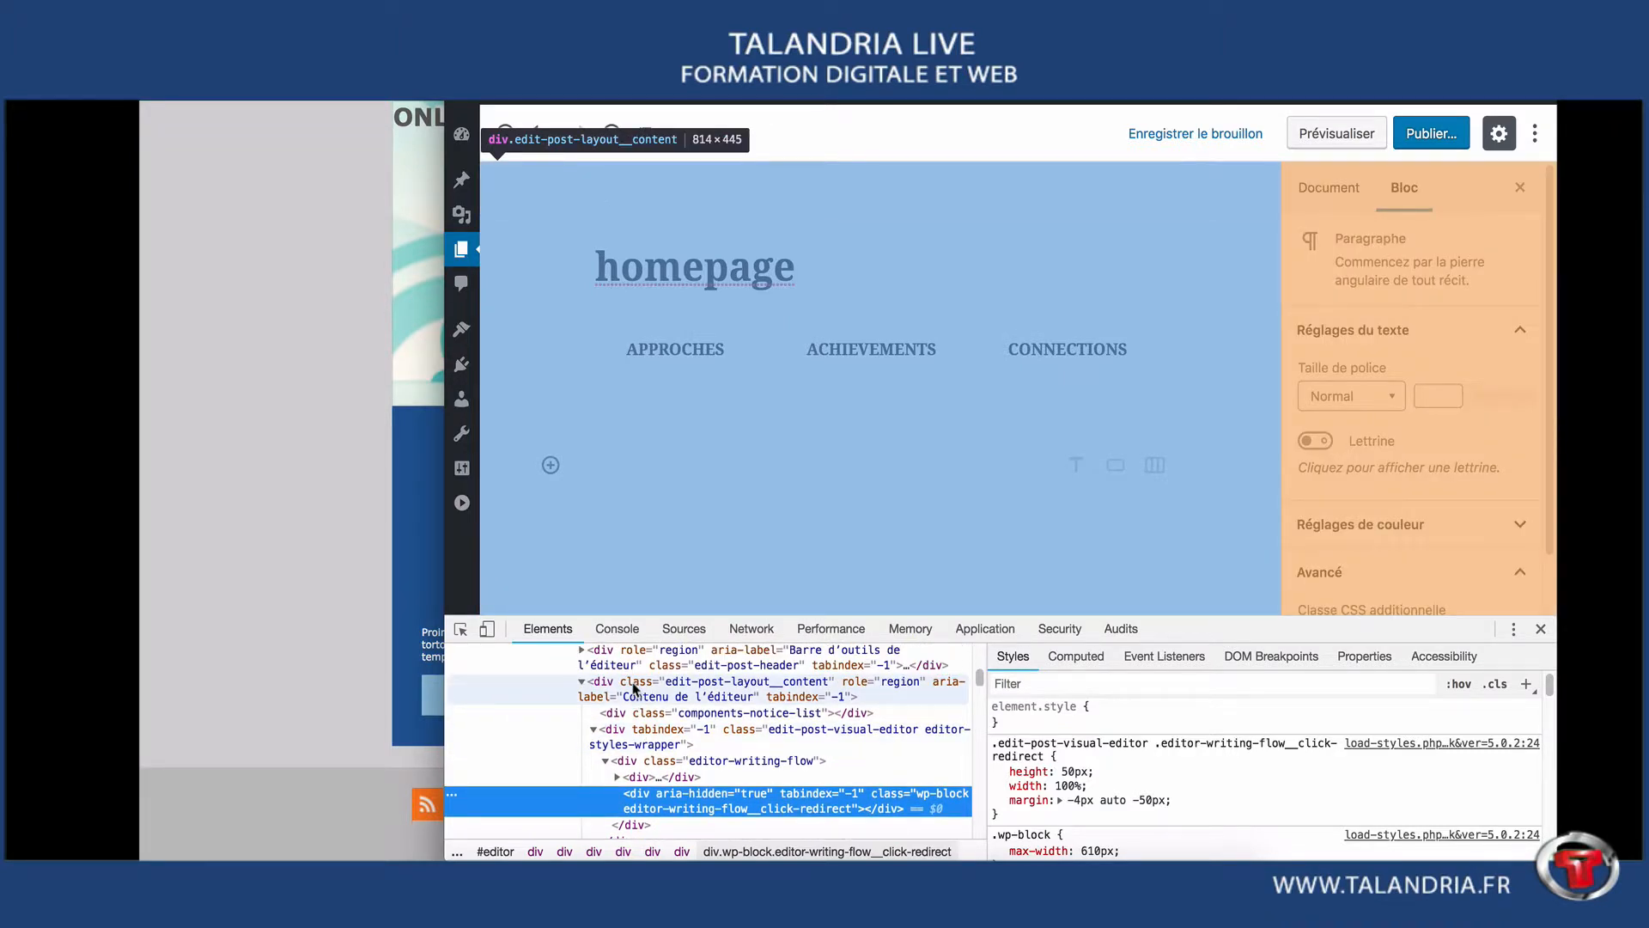
click(618, 692)
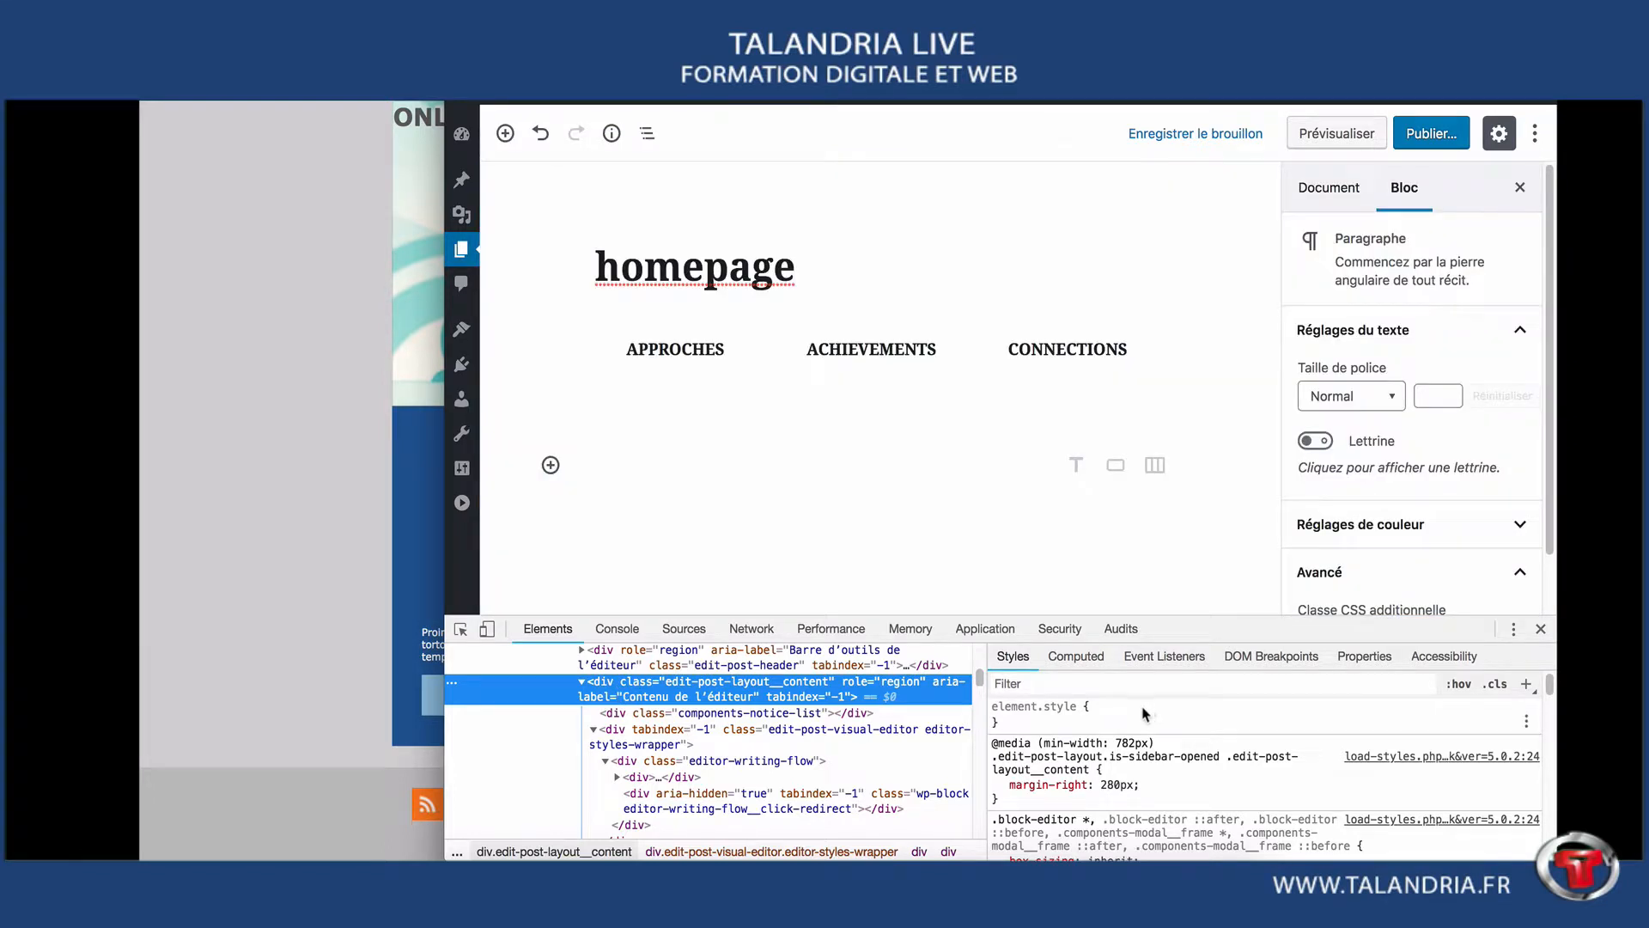
- Add "background-color: black" to the .edit-post-layout__content style rule and close the inspector
click(1144, 712)
click(1183, 799)
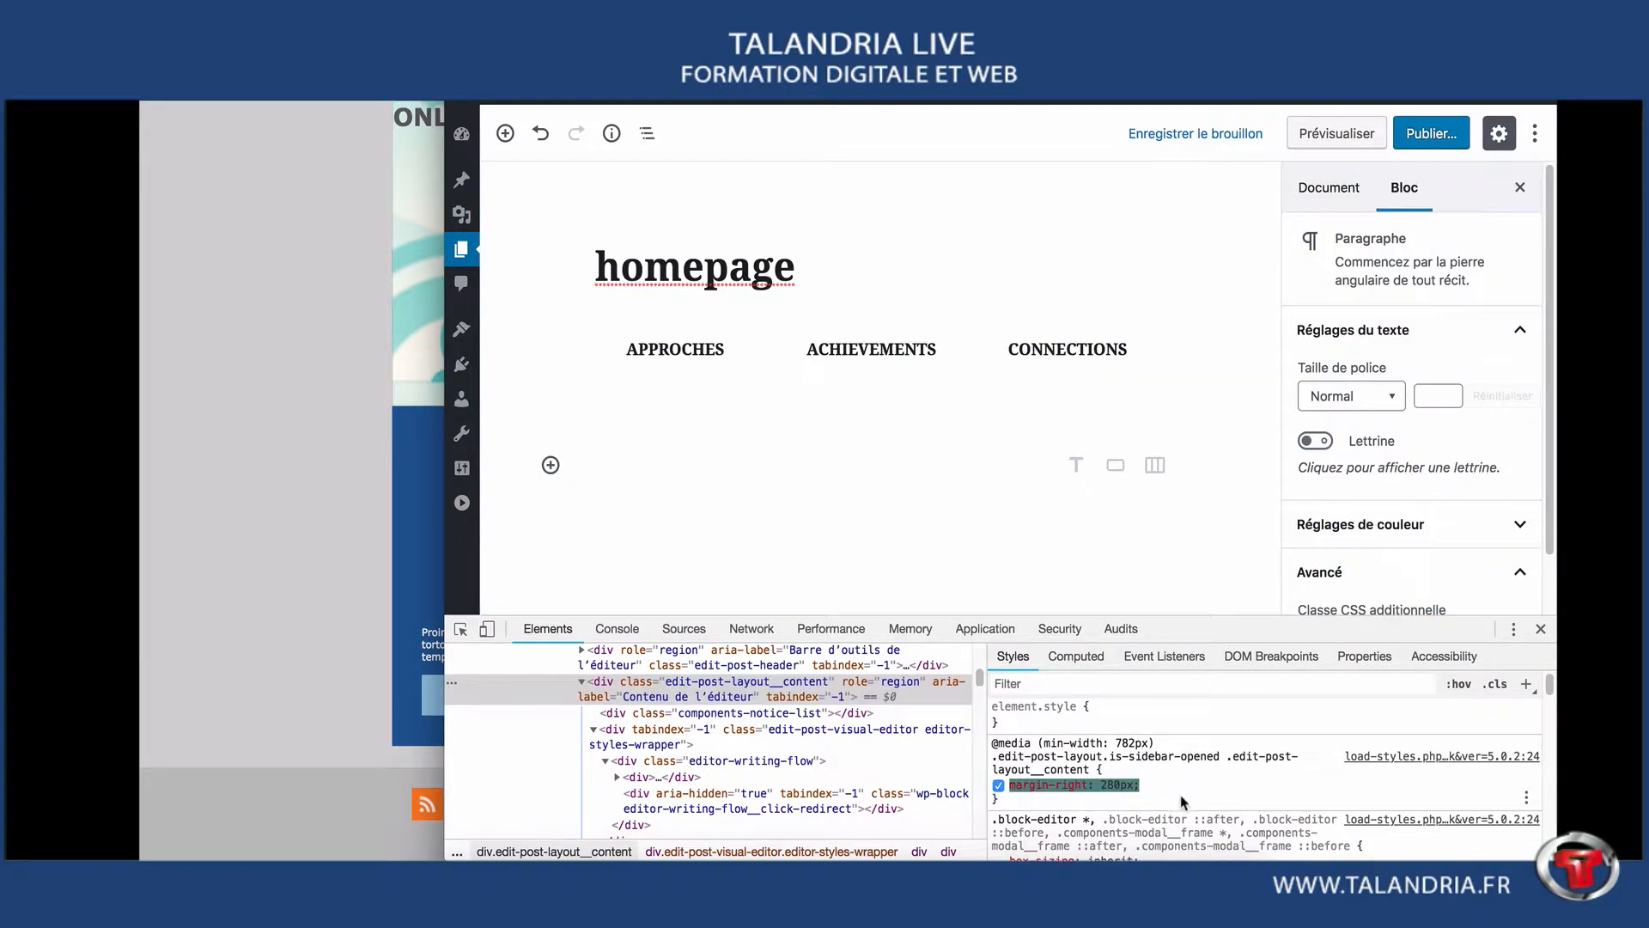
click(1136, 769)
text(ba)
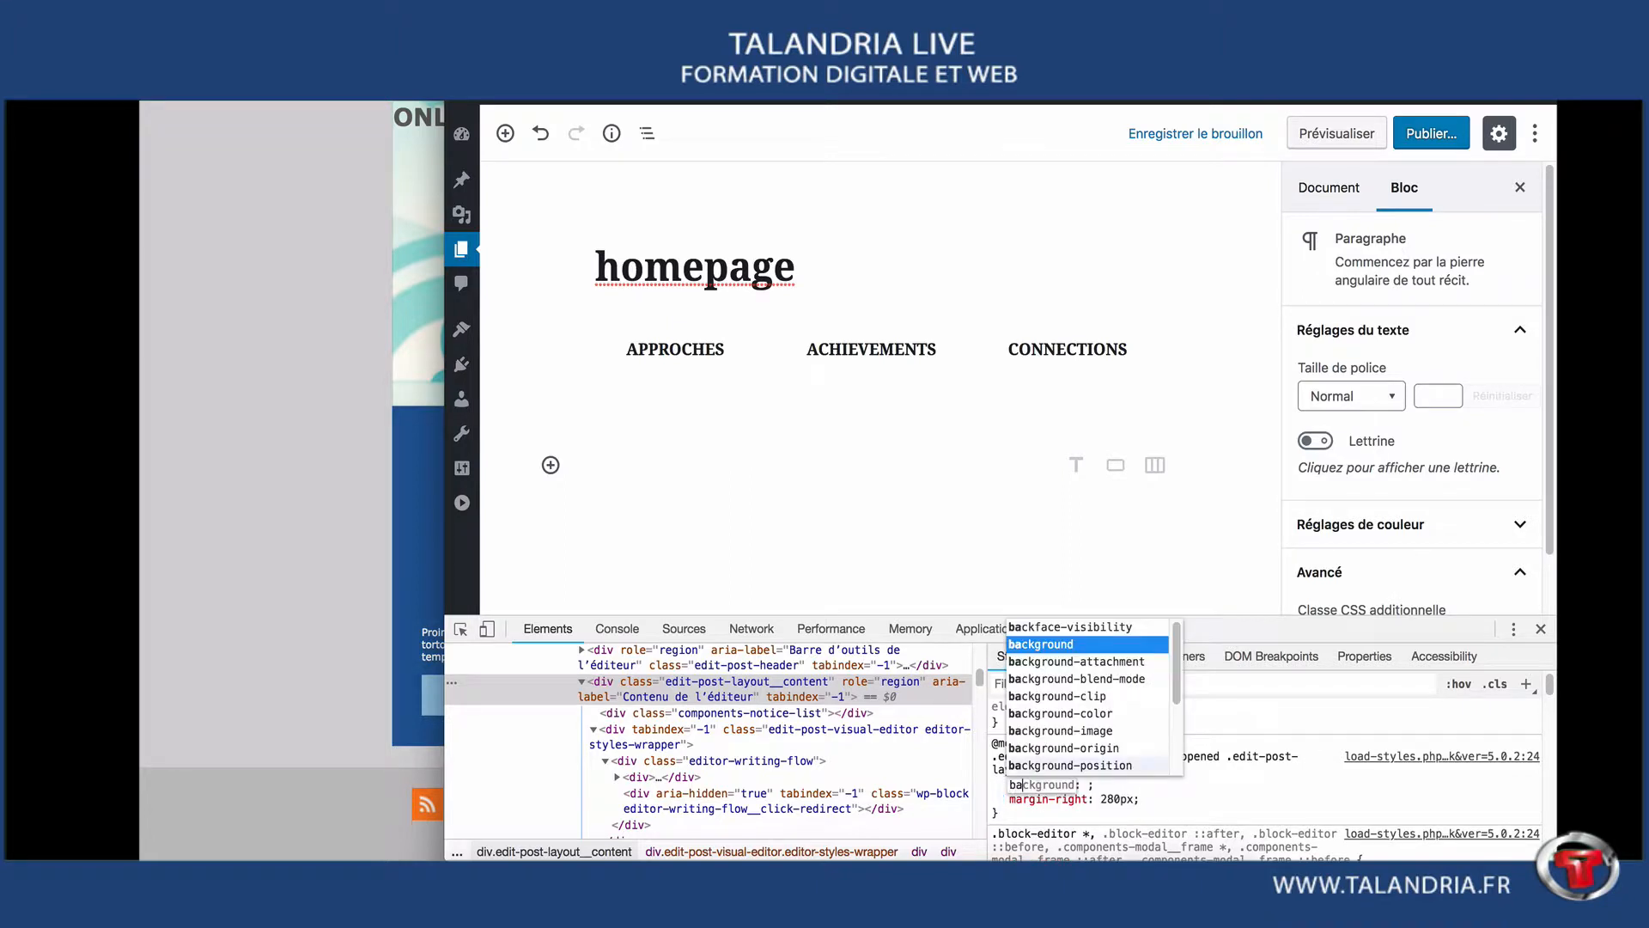
key(Down)
key(Down)
key(Down)
key(Down)
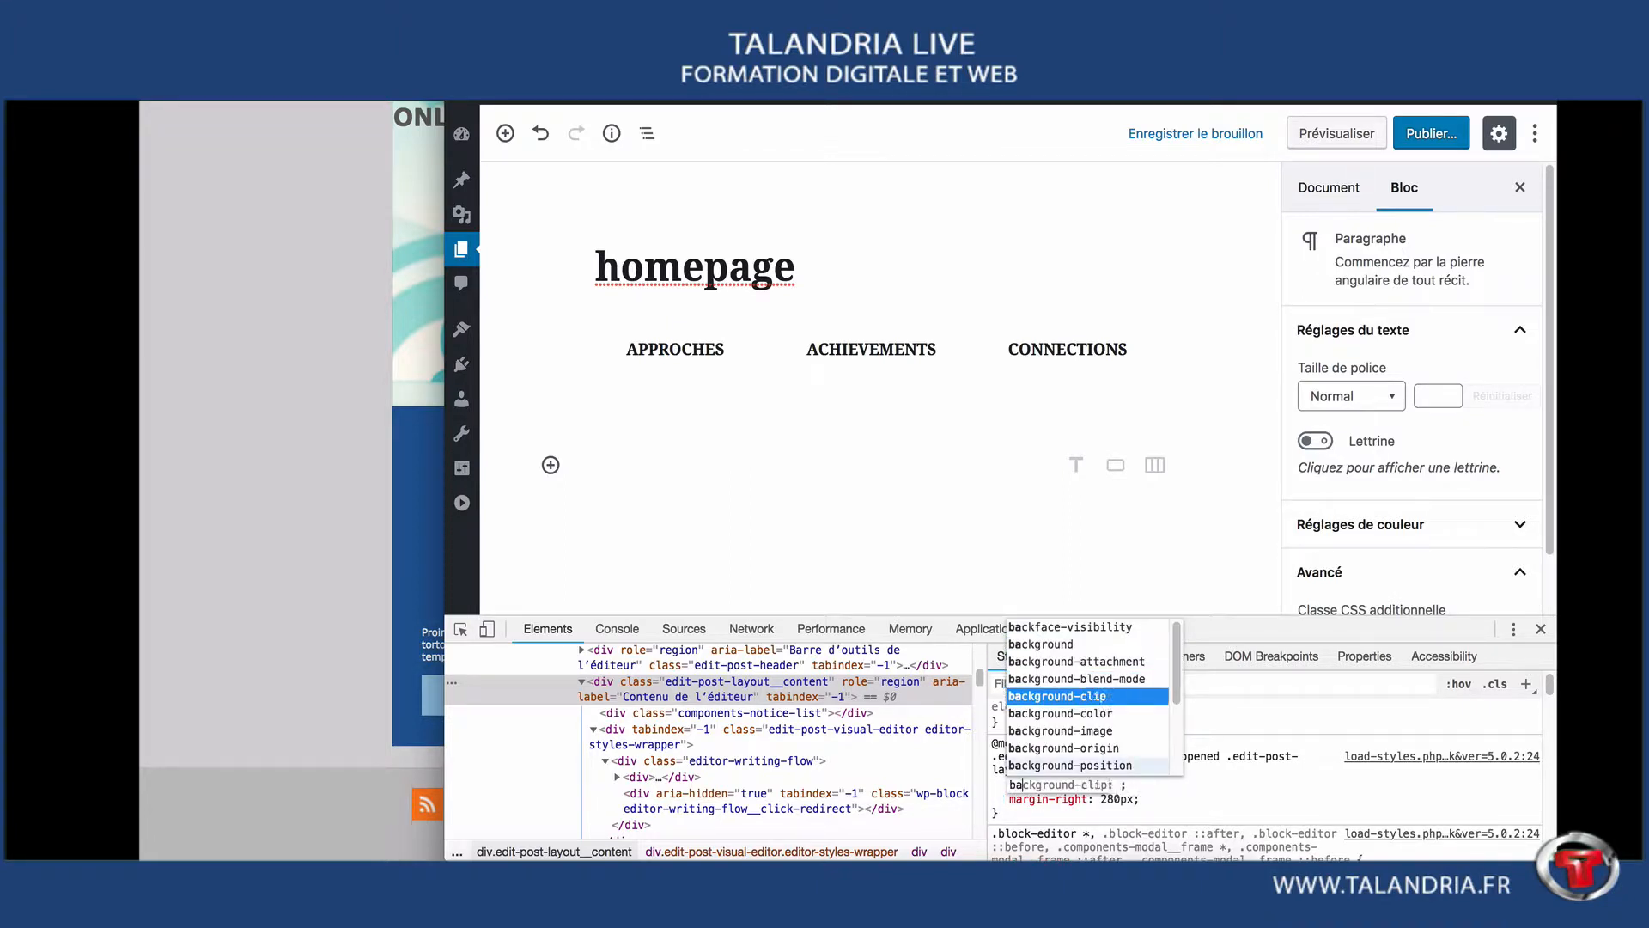
key(Return)
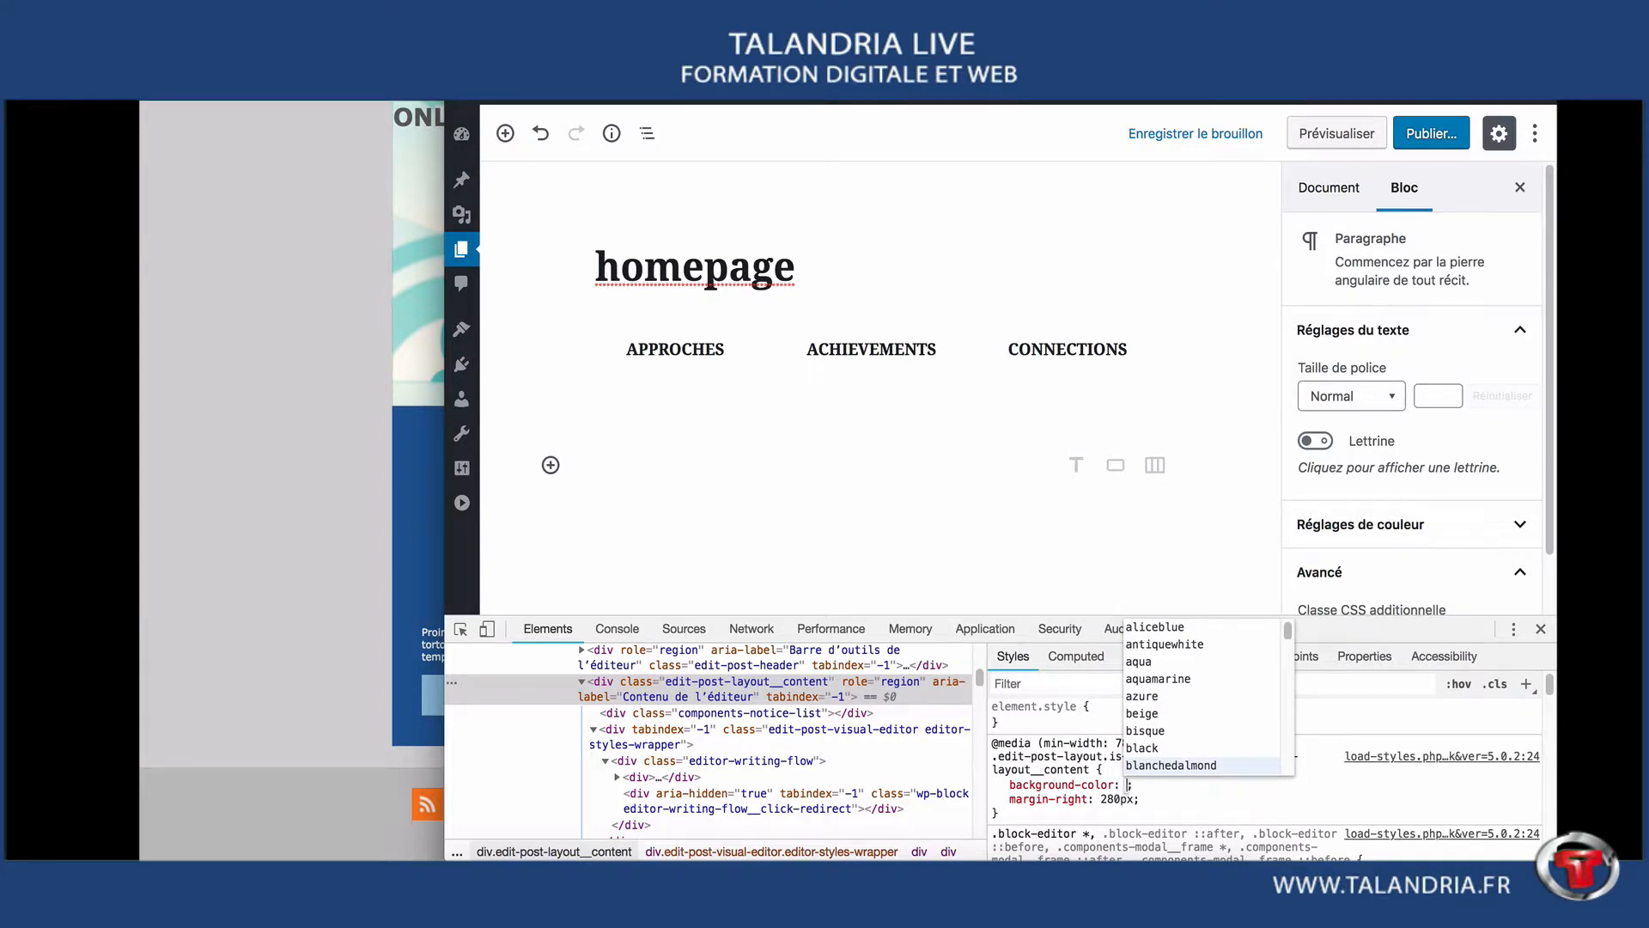
text(bl)
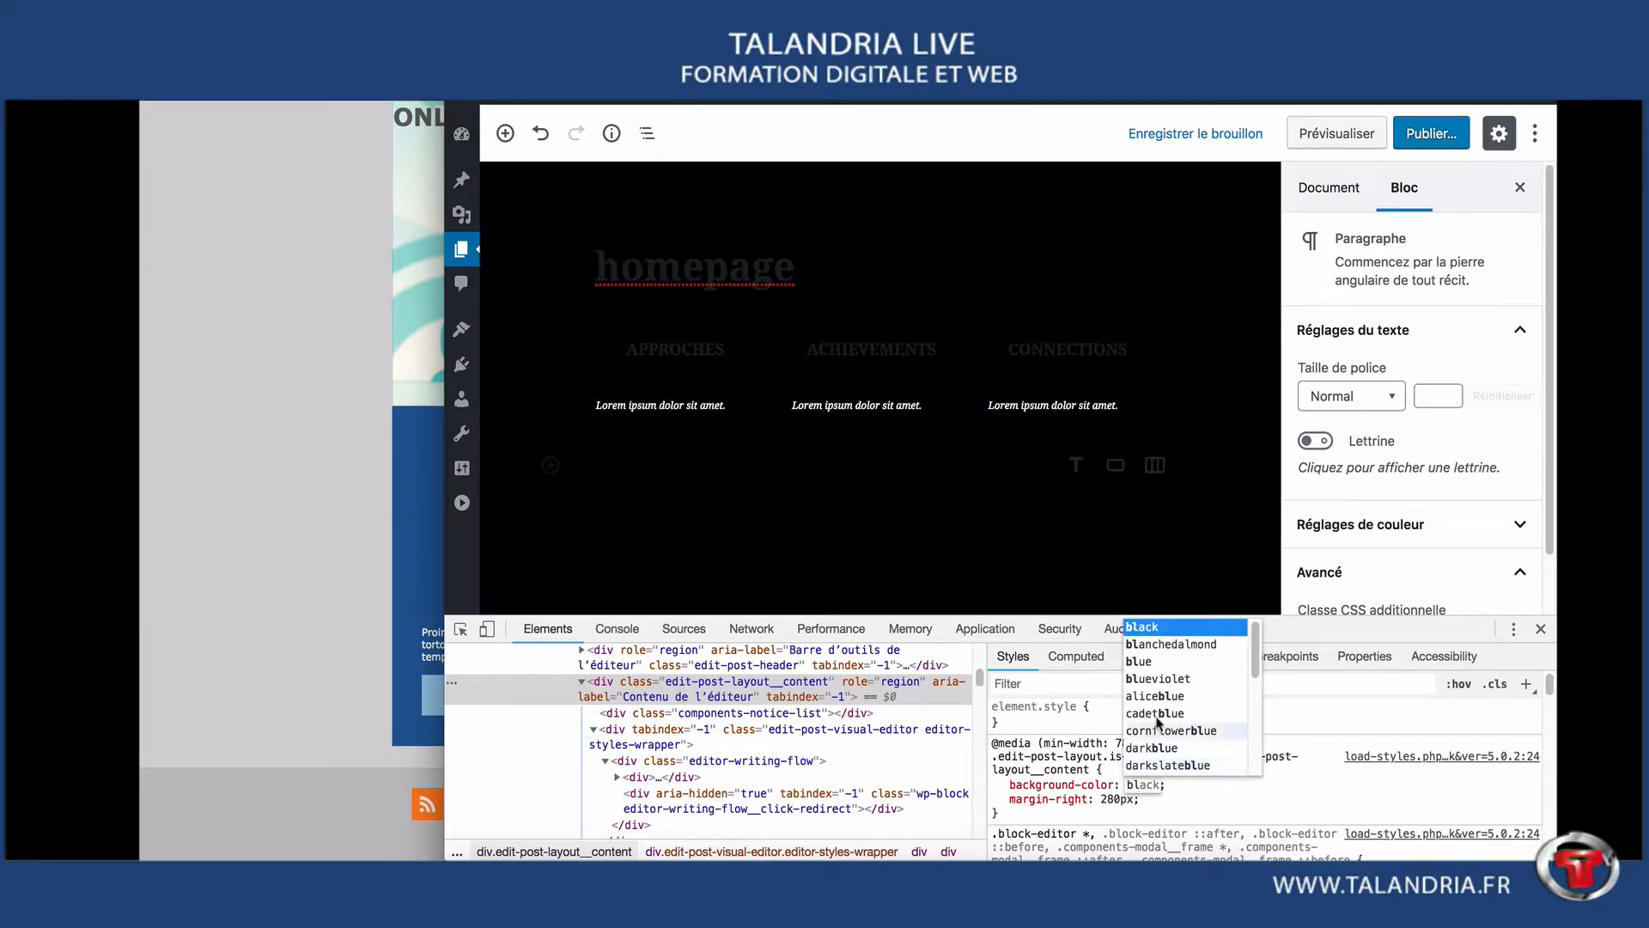
key(Return)
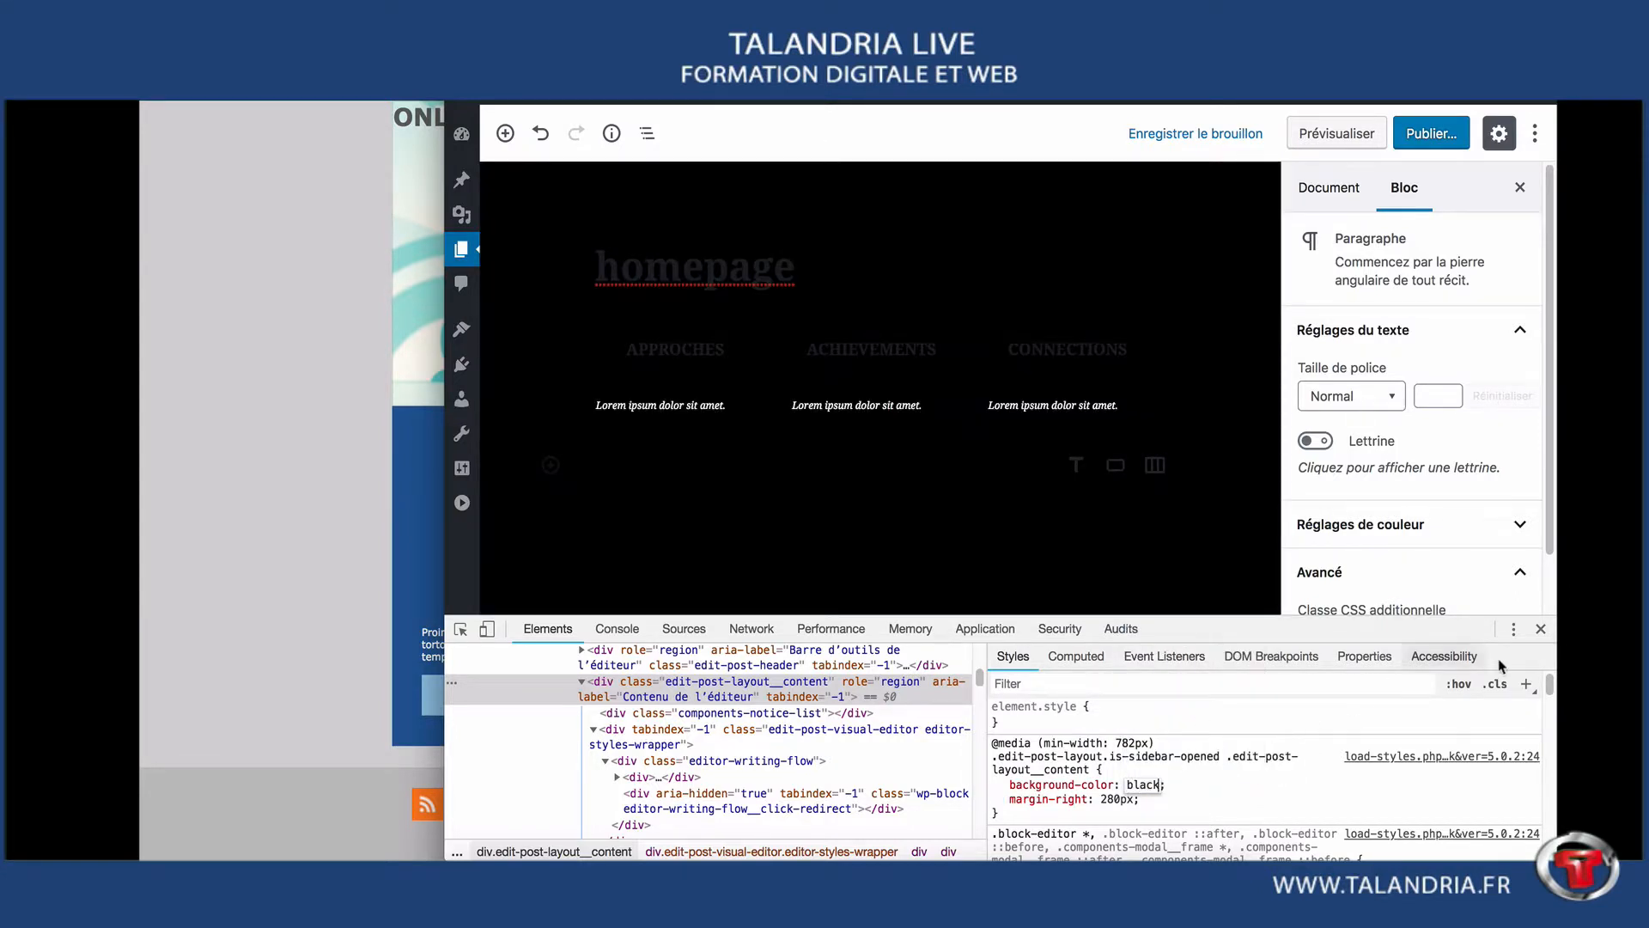
click(1542, 630)
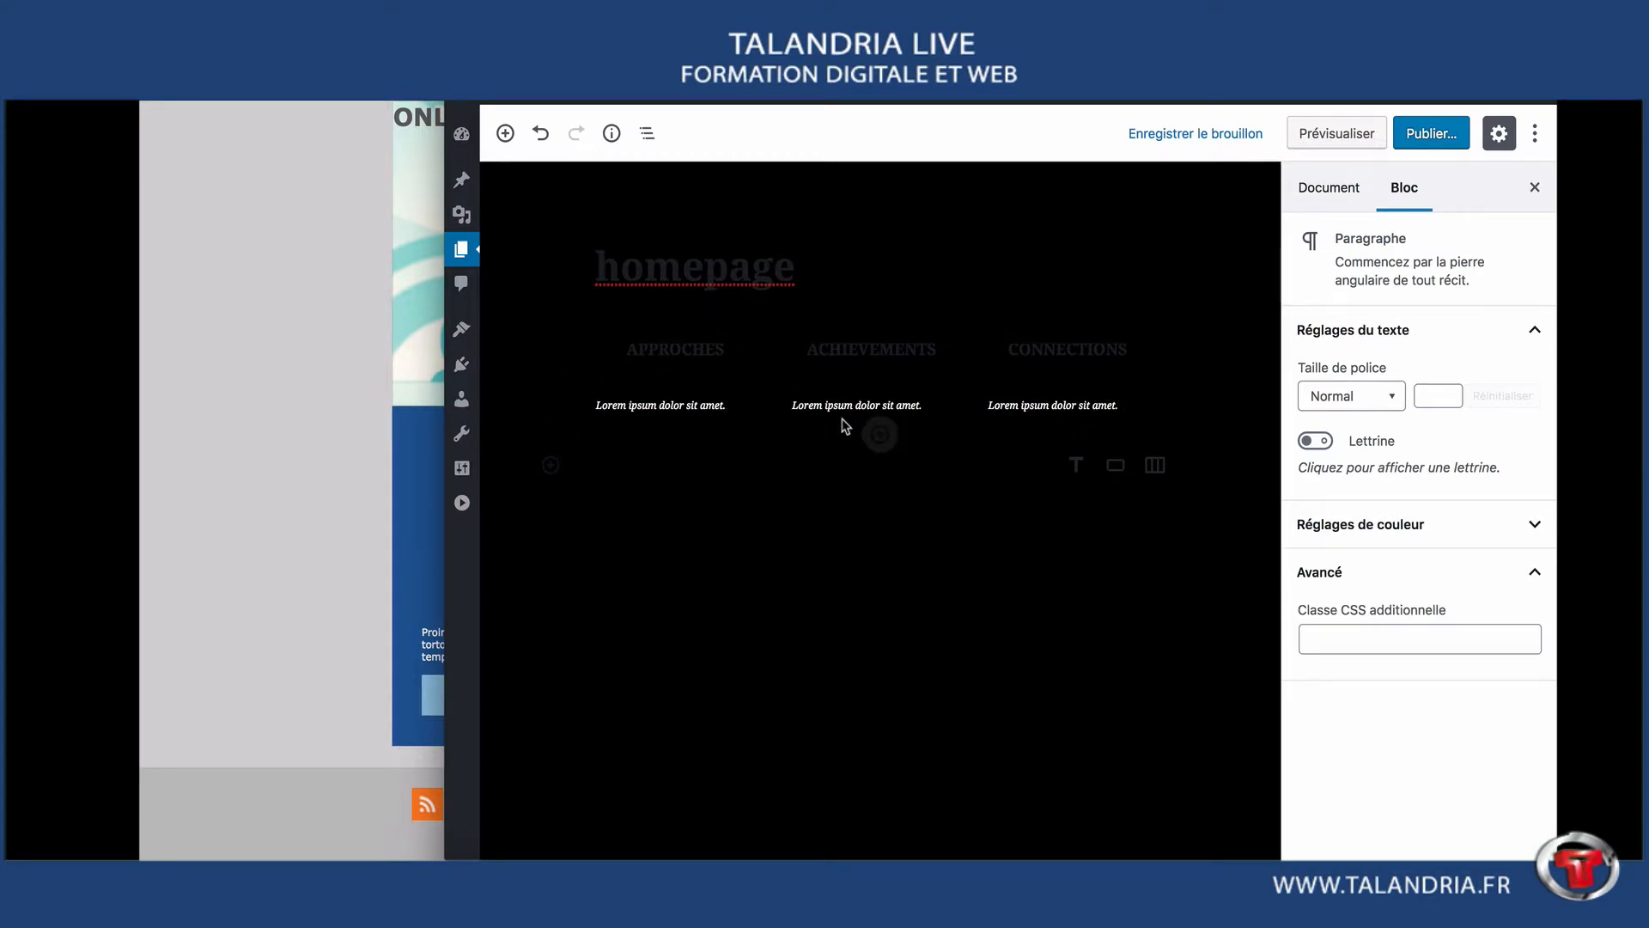
- Centre the "Lorem ipsum dolor sit amet." paragraphs in all three columns and bring the reference website to the front
click(670, 411)
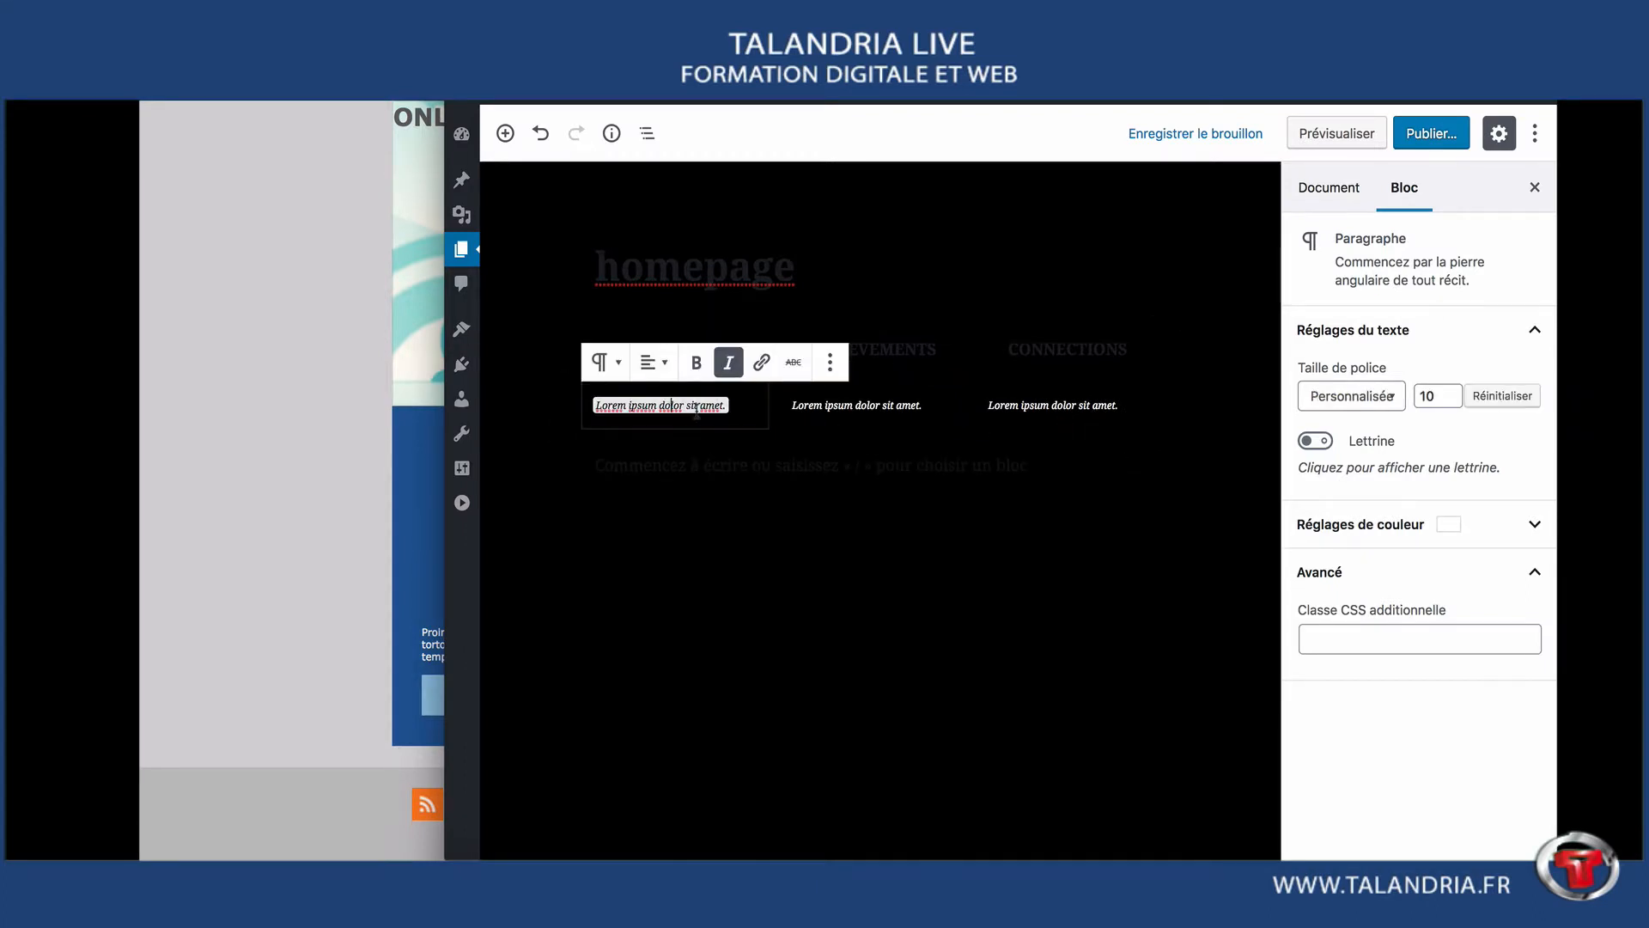
click(654, 362)
click(651, 455)
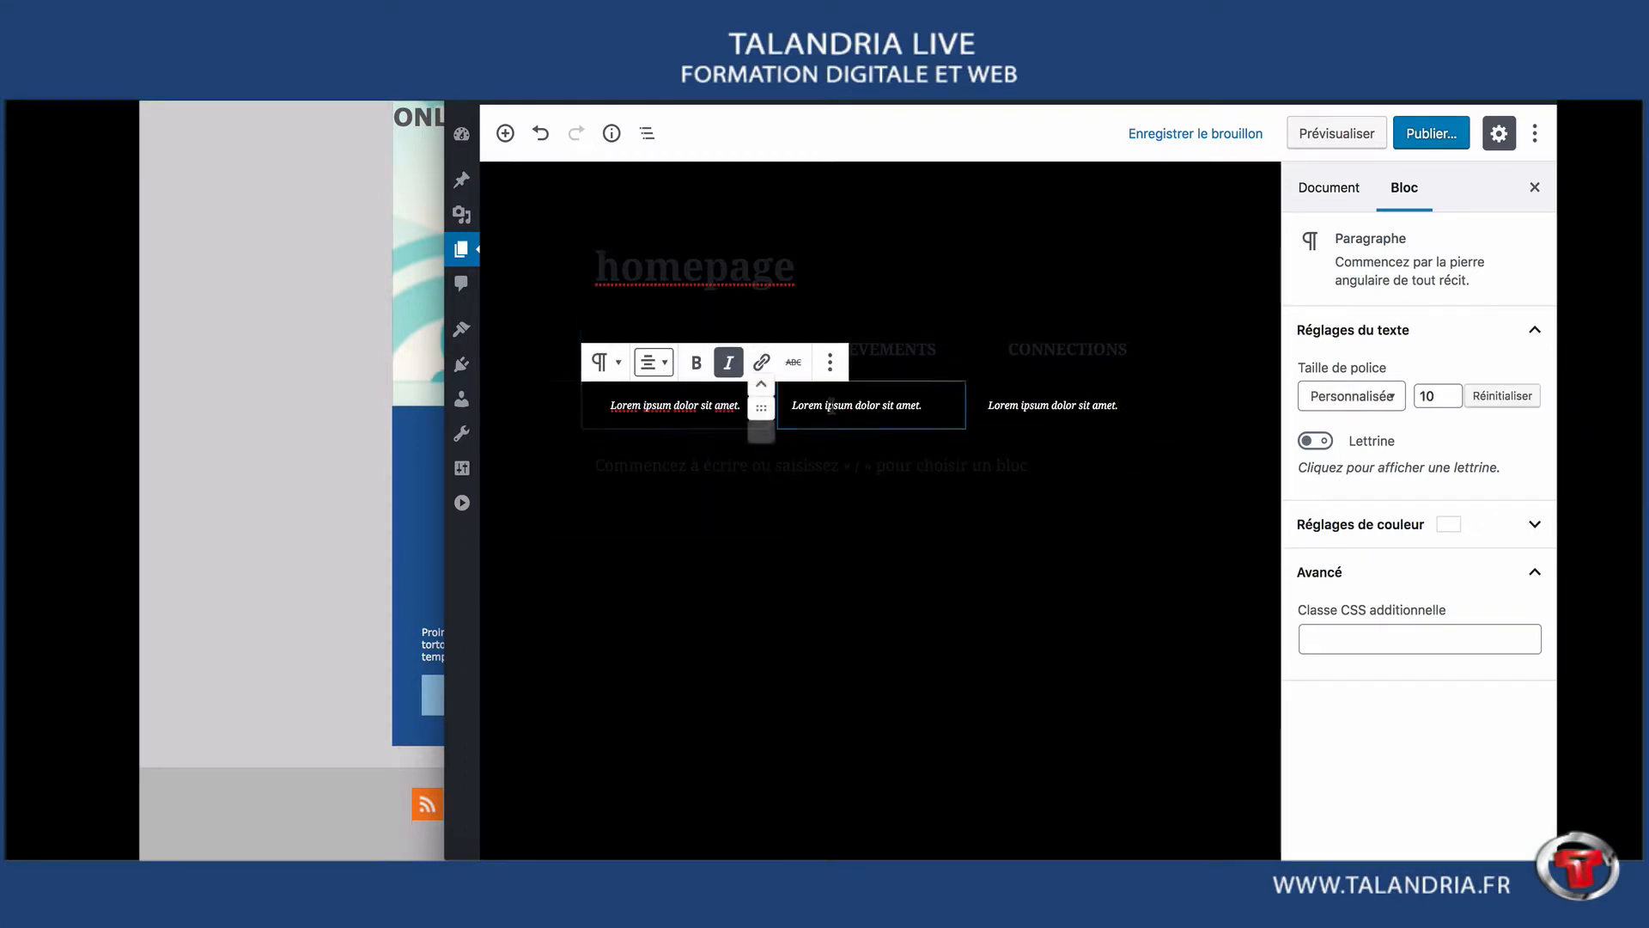
click(832, 406)
click(849, 362)
click(854, 447)
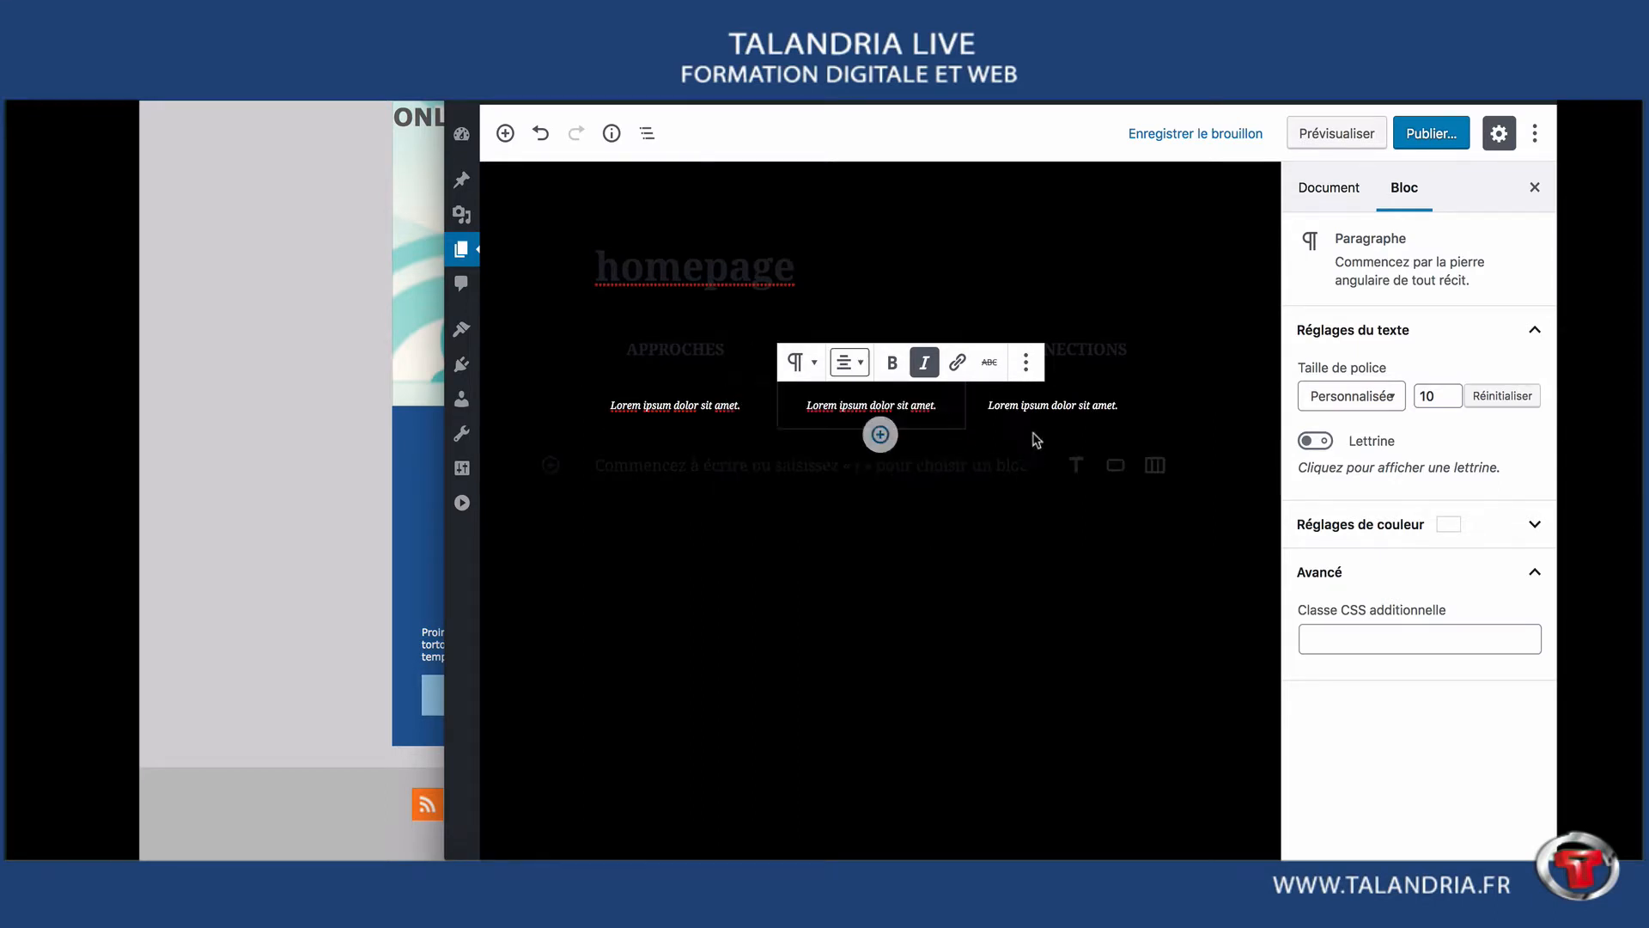
click(1053, 405)
click(1048, 372)
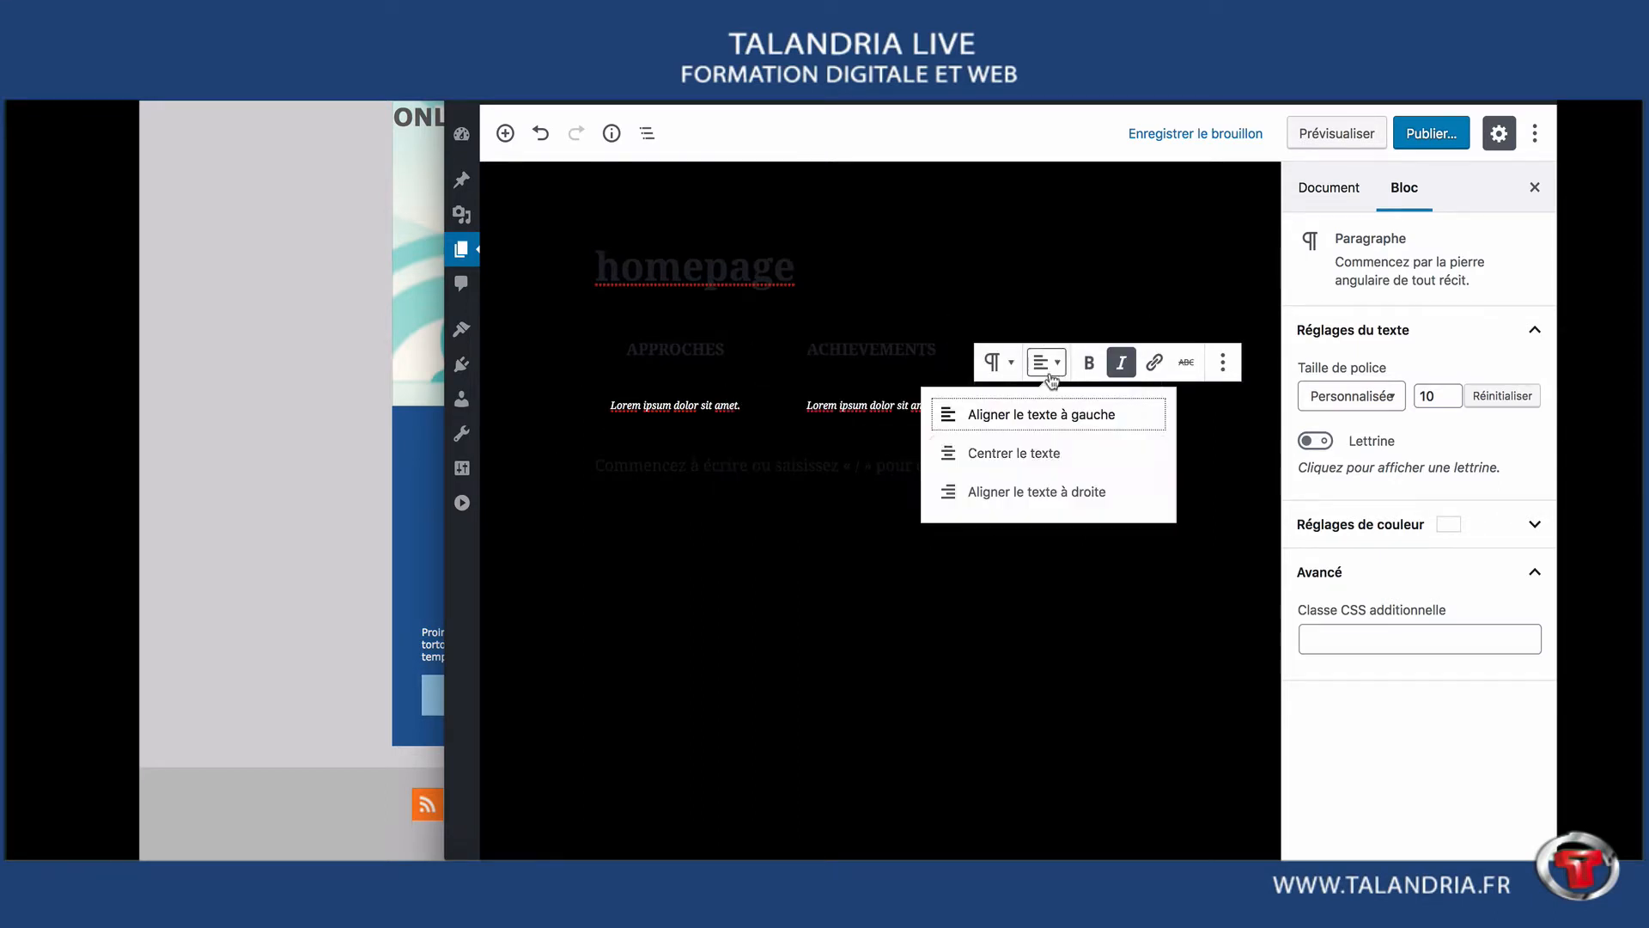
click(1035, 453)
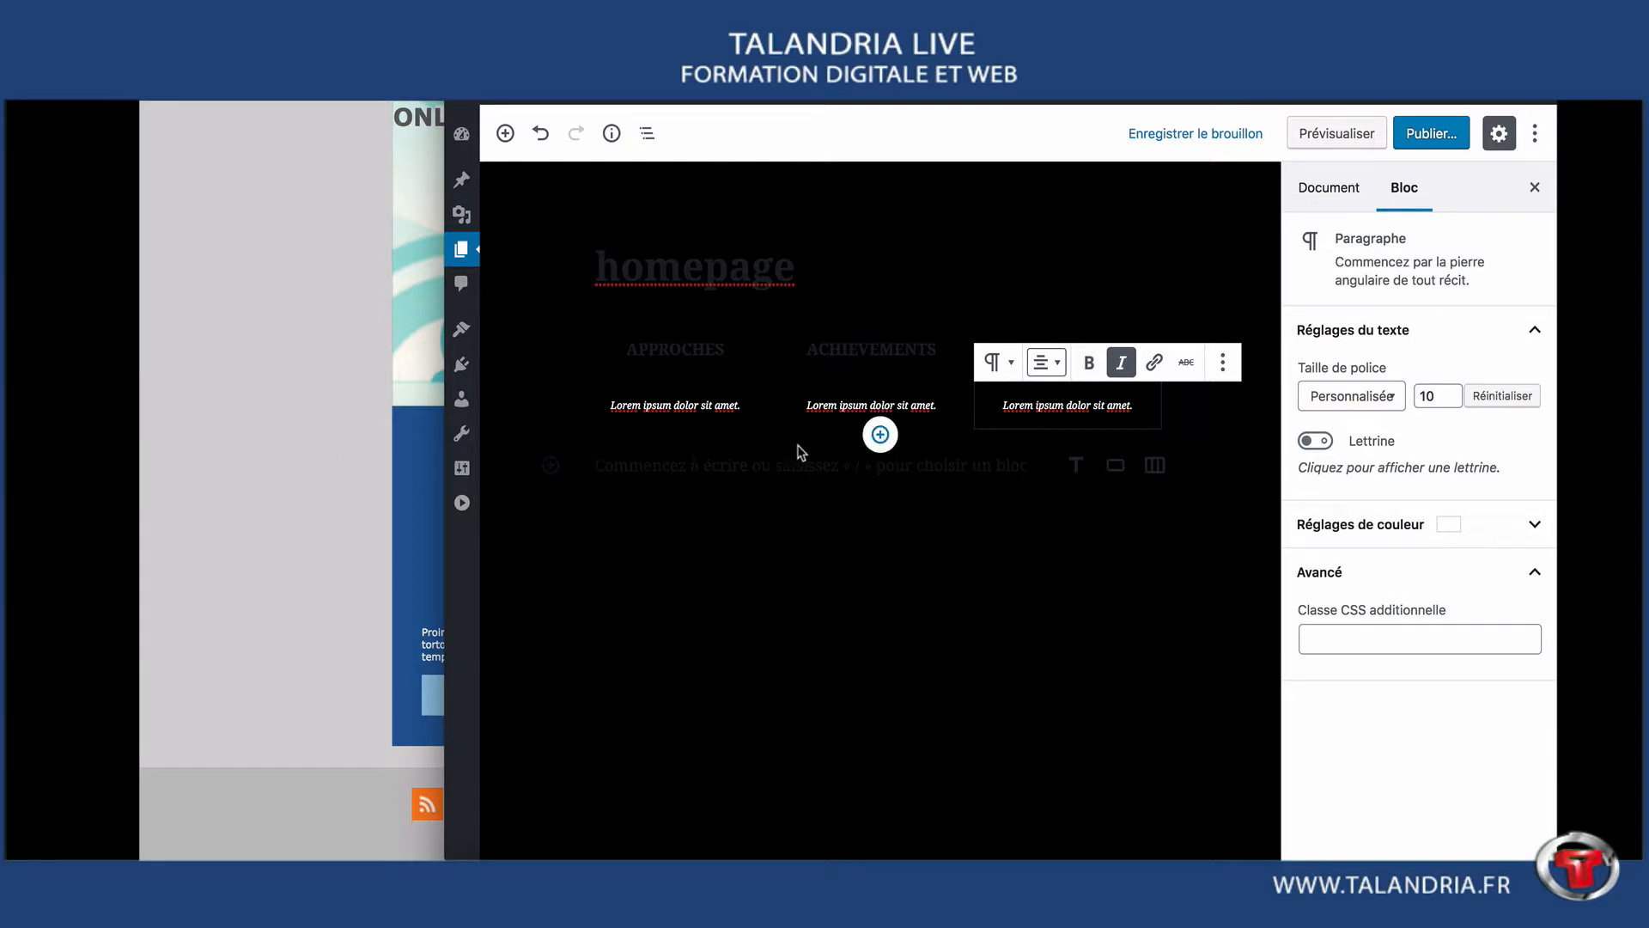
click(351, 457)
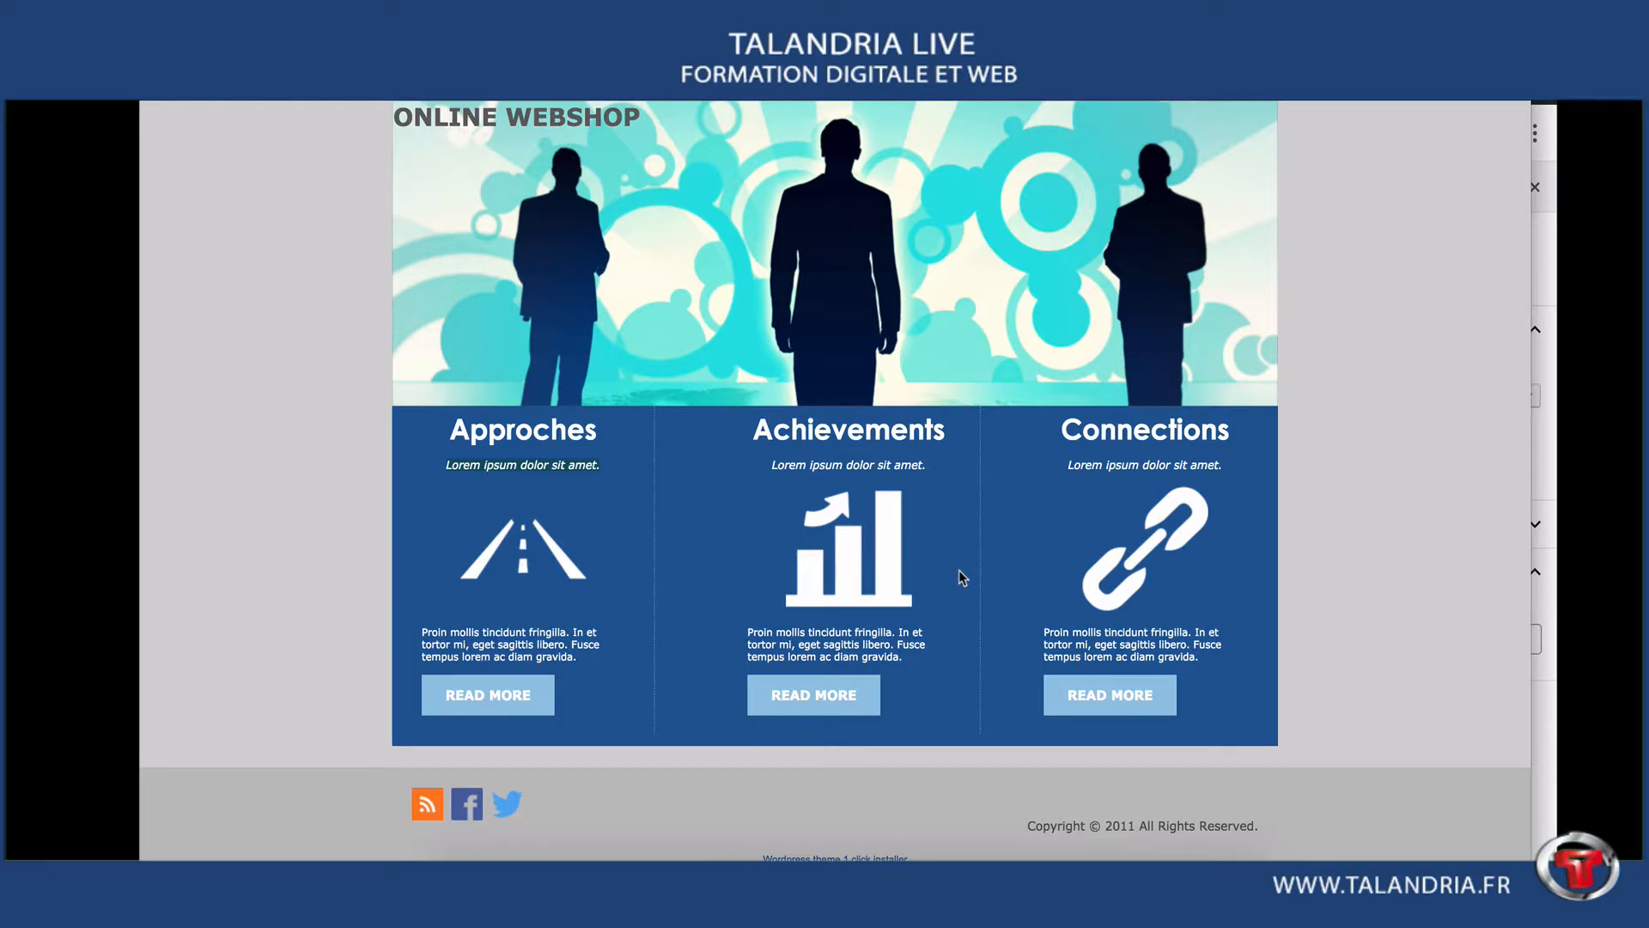
- Switch to the WordPress window, view the icon images in the media library and reopen the homepage page for editing
click(1549, 684)
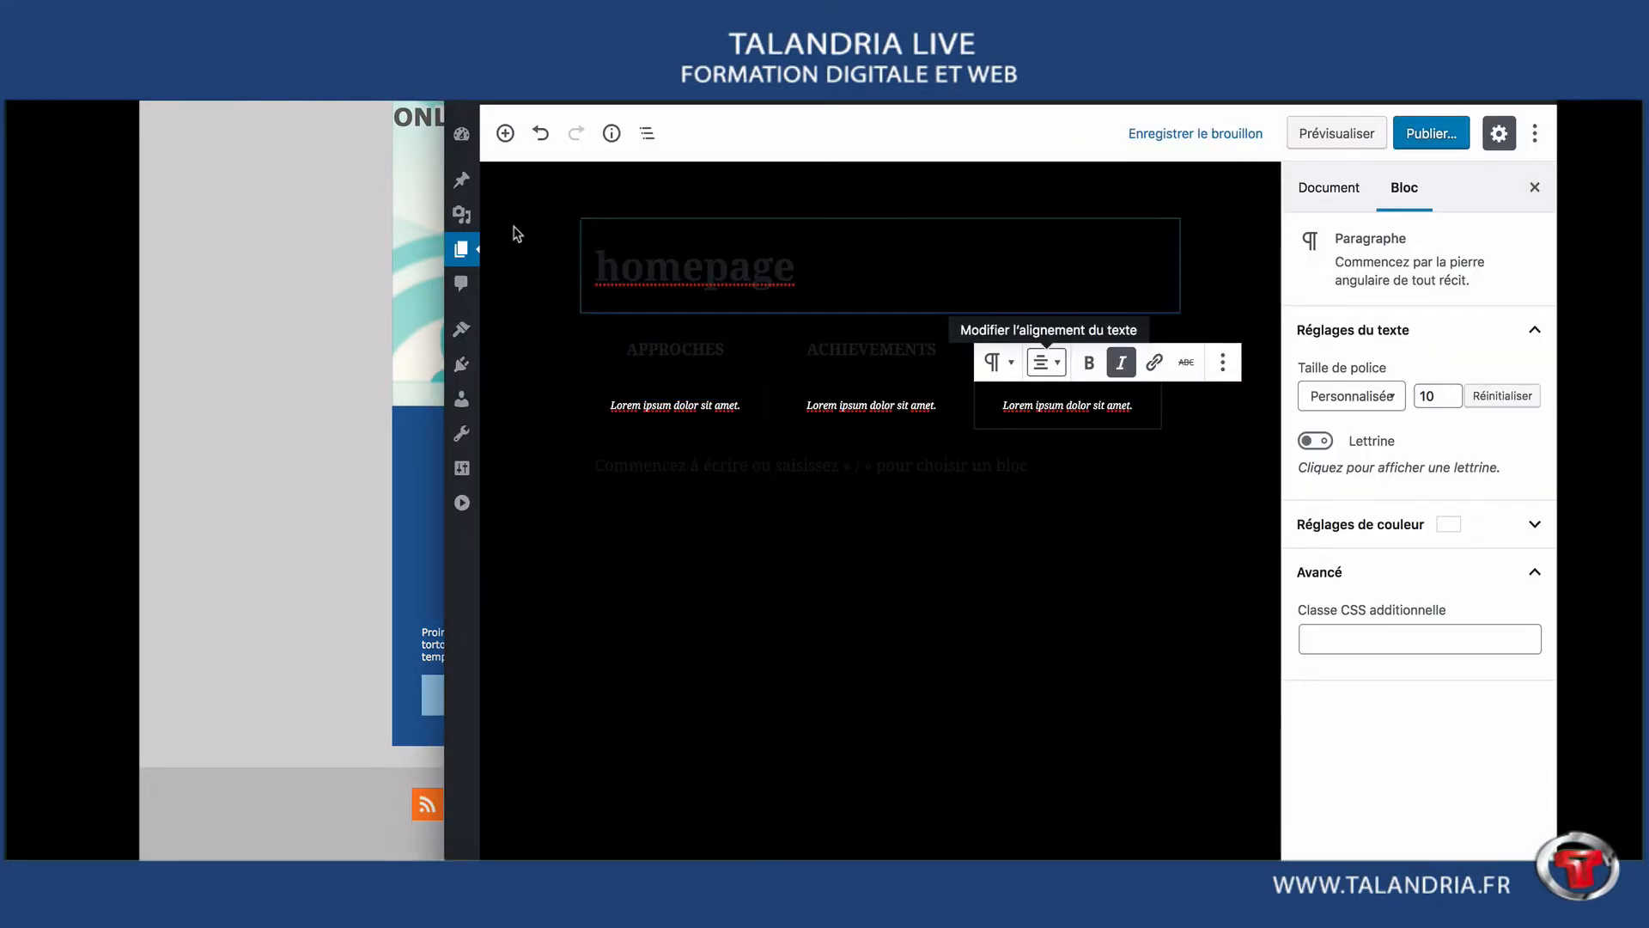
mouse_move(464, 228)
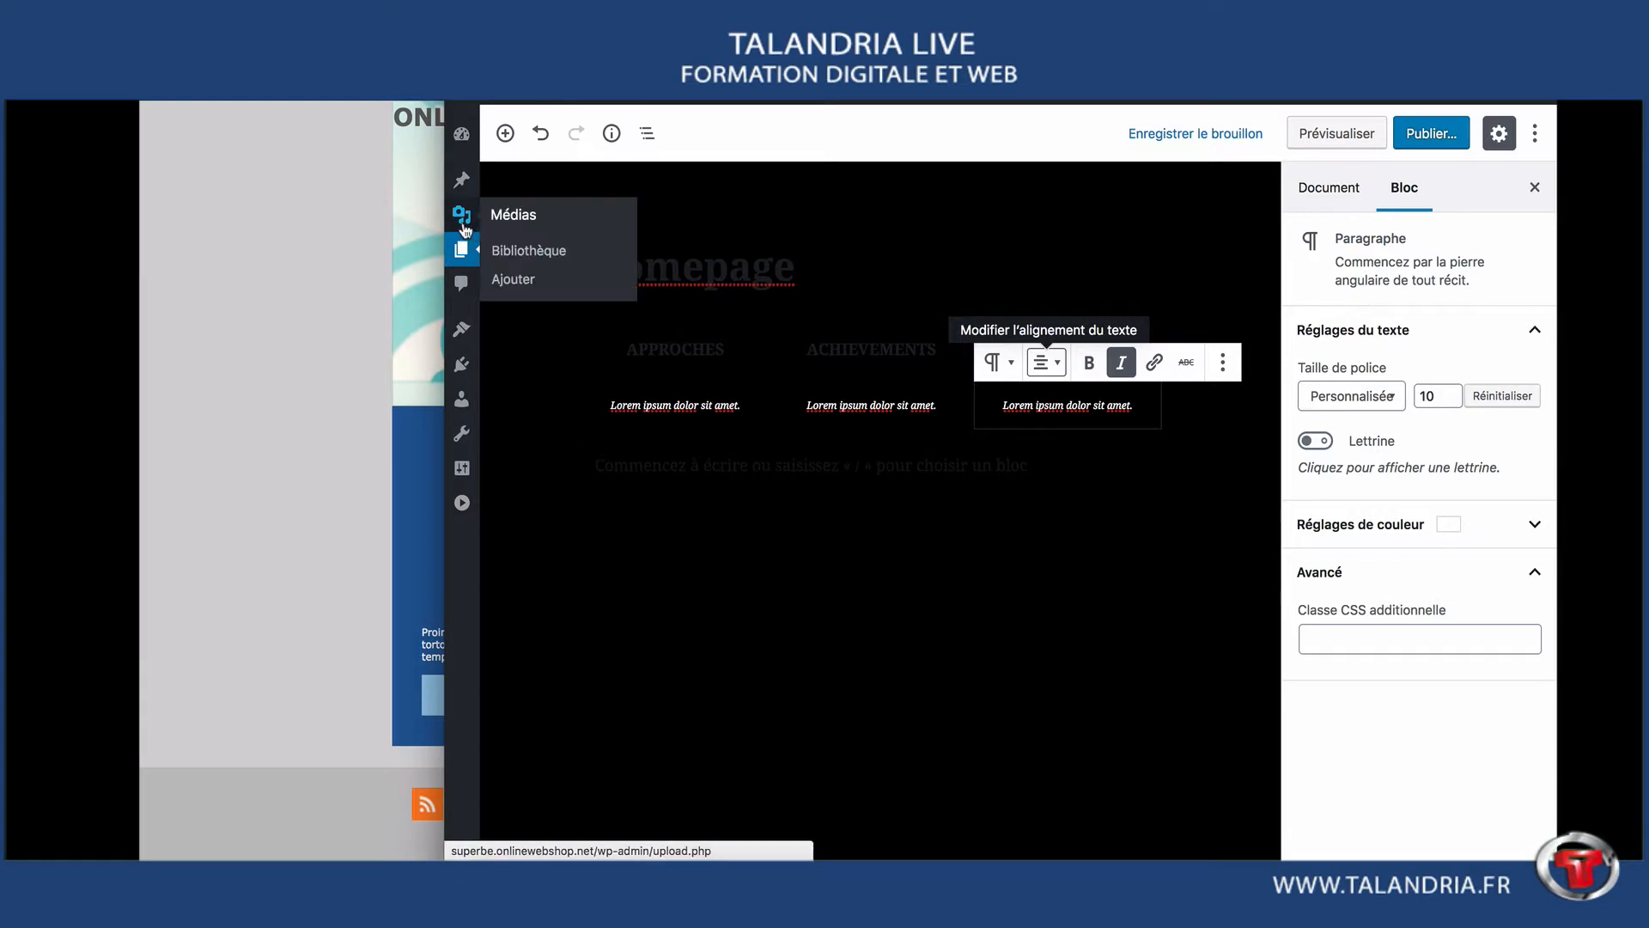
click(523, 218)
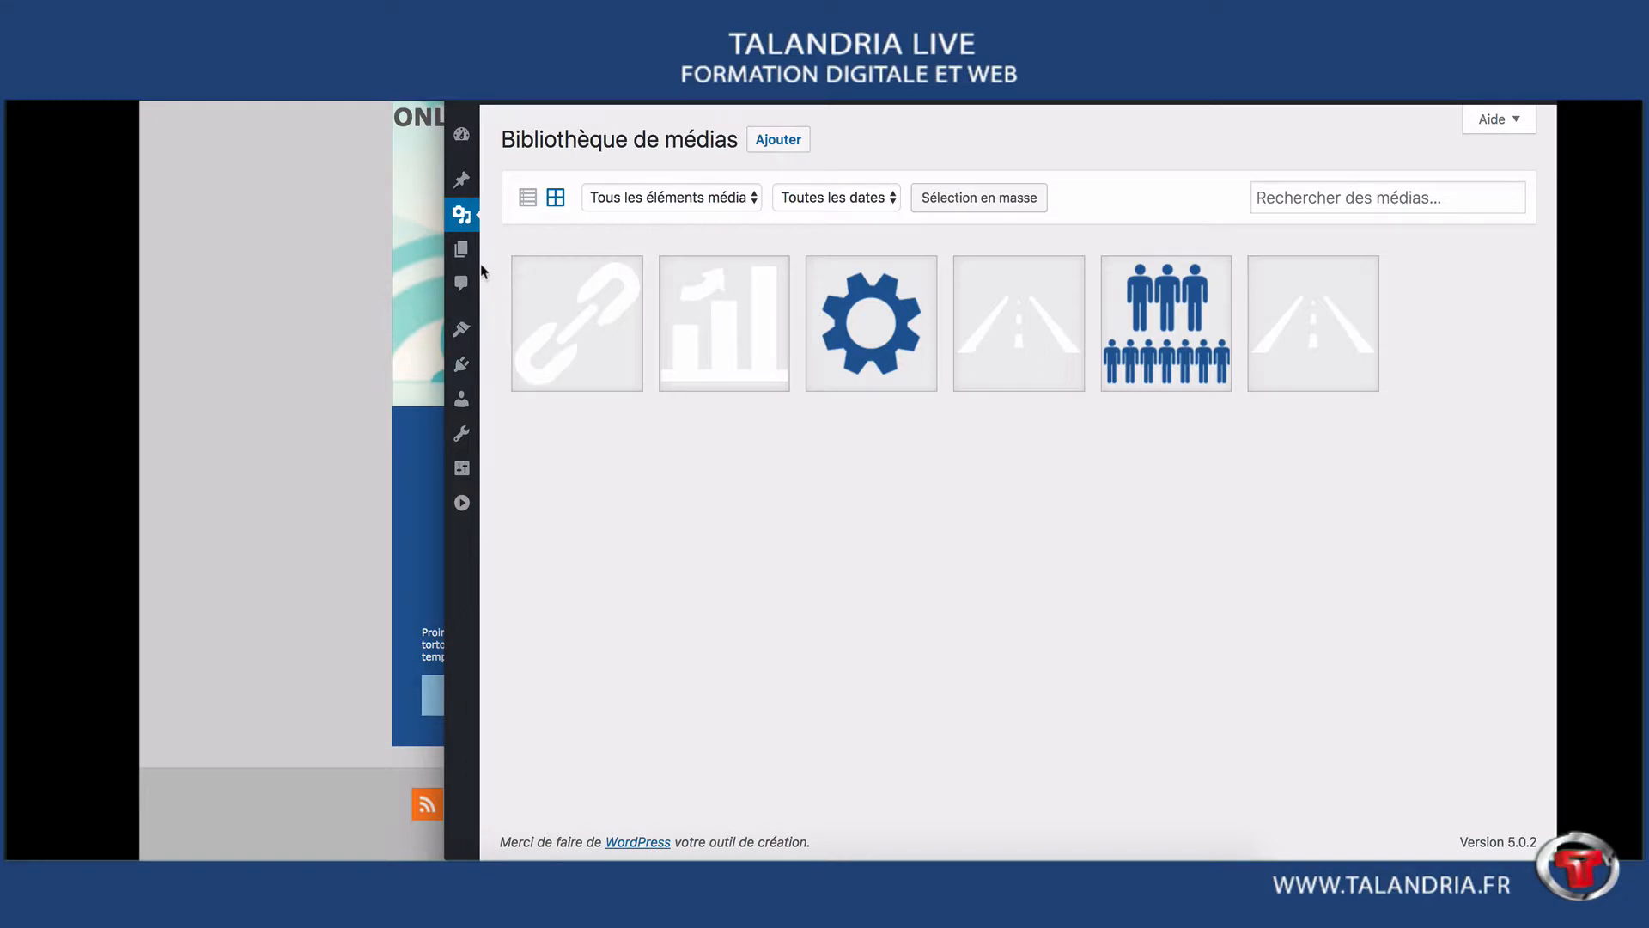
mouse_move(469, 262)
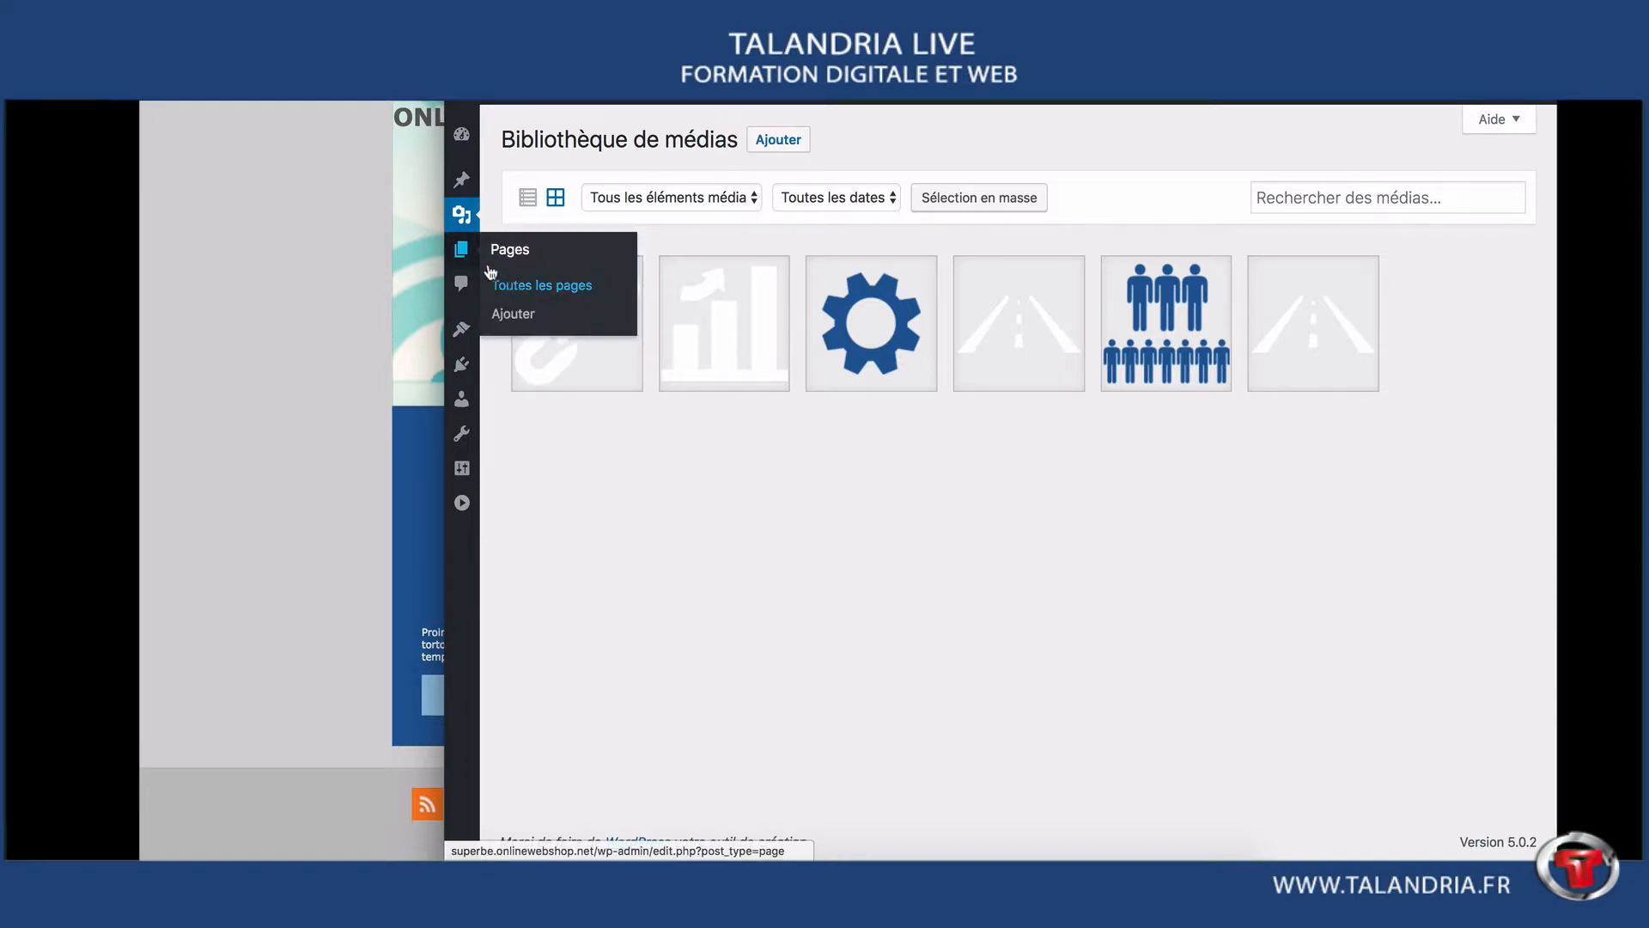
click(470, 131)
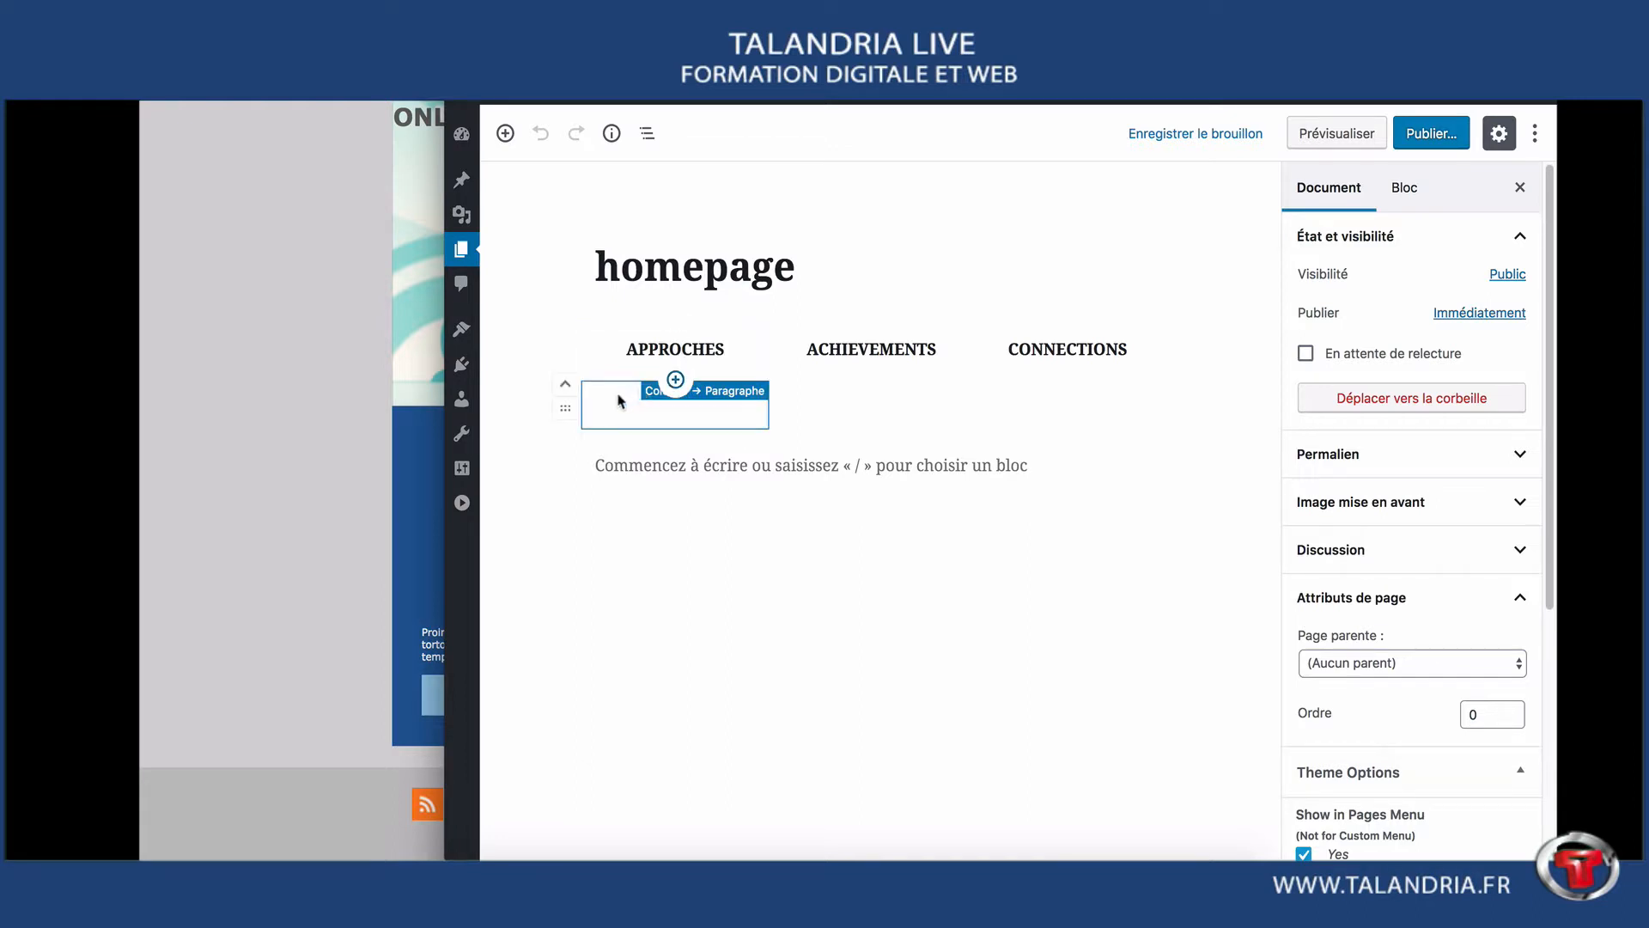
- Insert a paragraph block after "Lorem ipsum dolor sit amet." in the APPROCHES column and enter "sfsdf" in it
drag(606, 410, 727, 426)
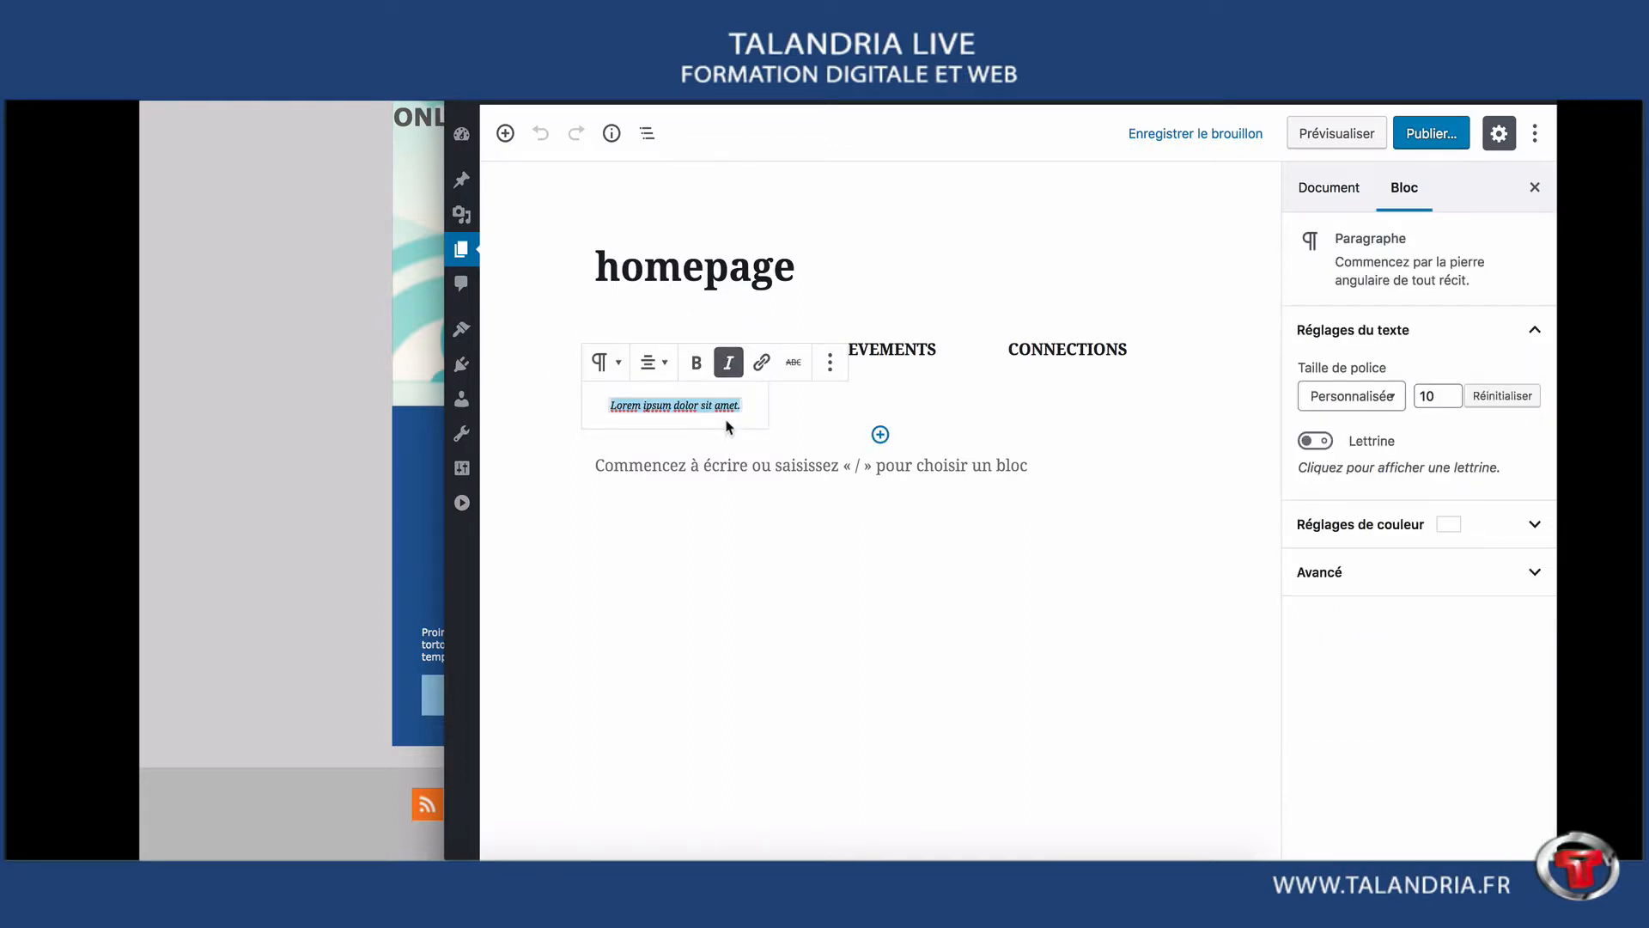
click(777, 444)
click(567, 427)
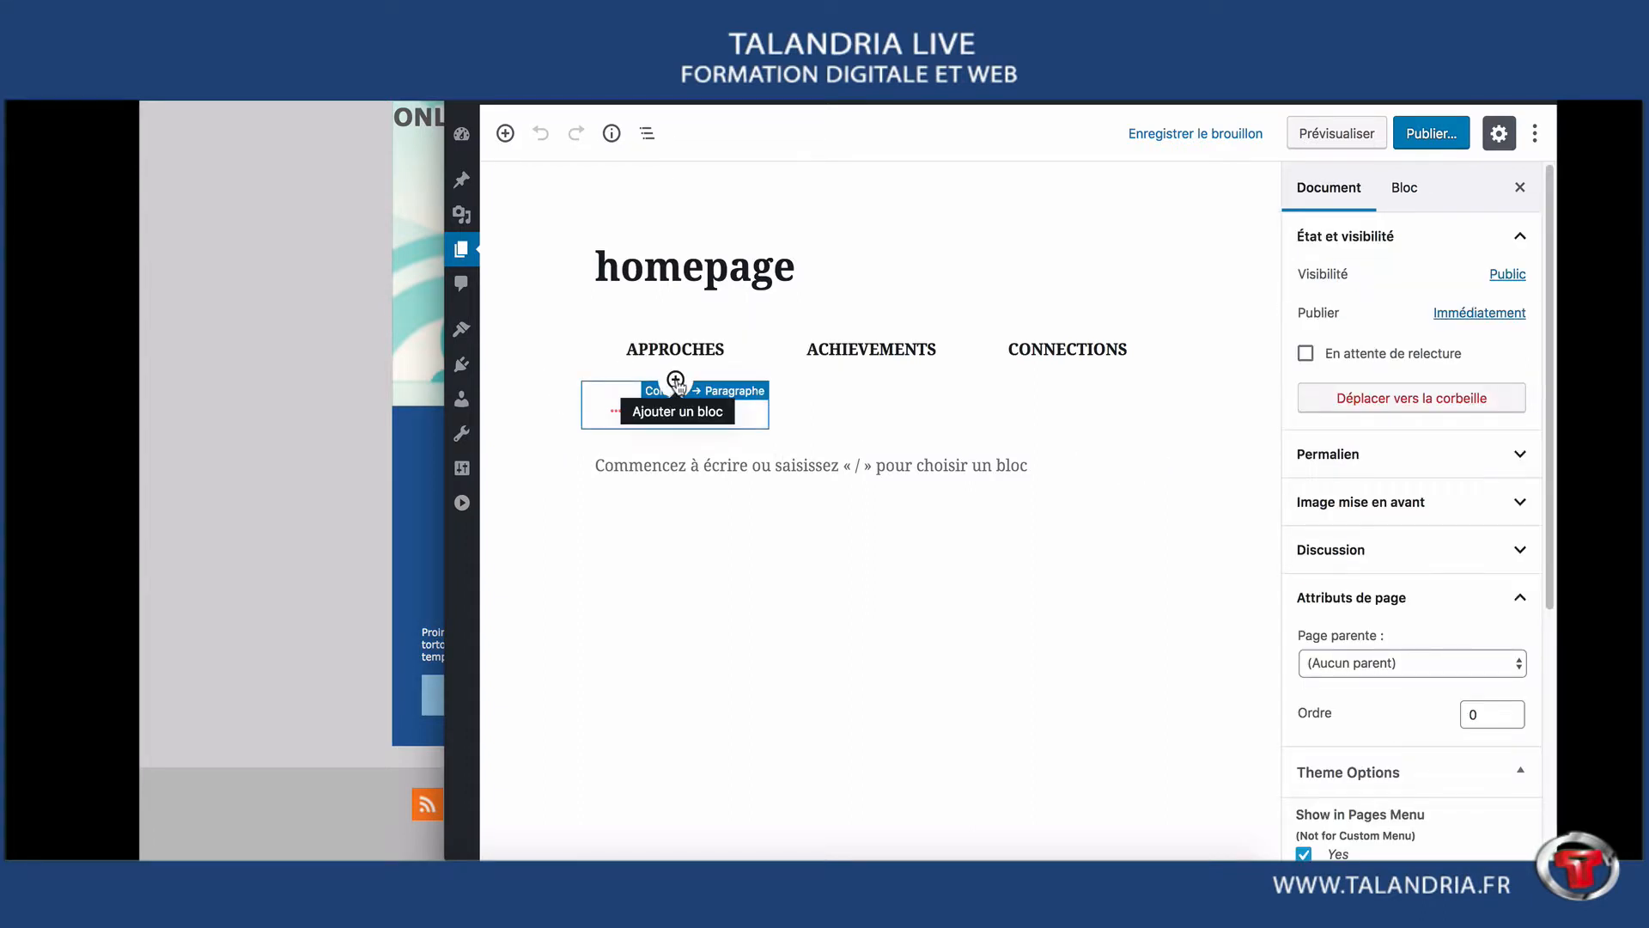
click(751, 409)
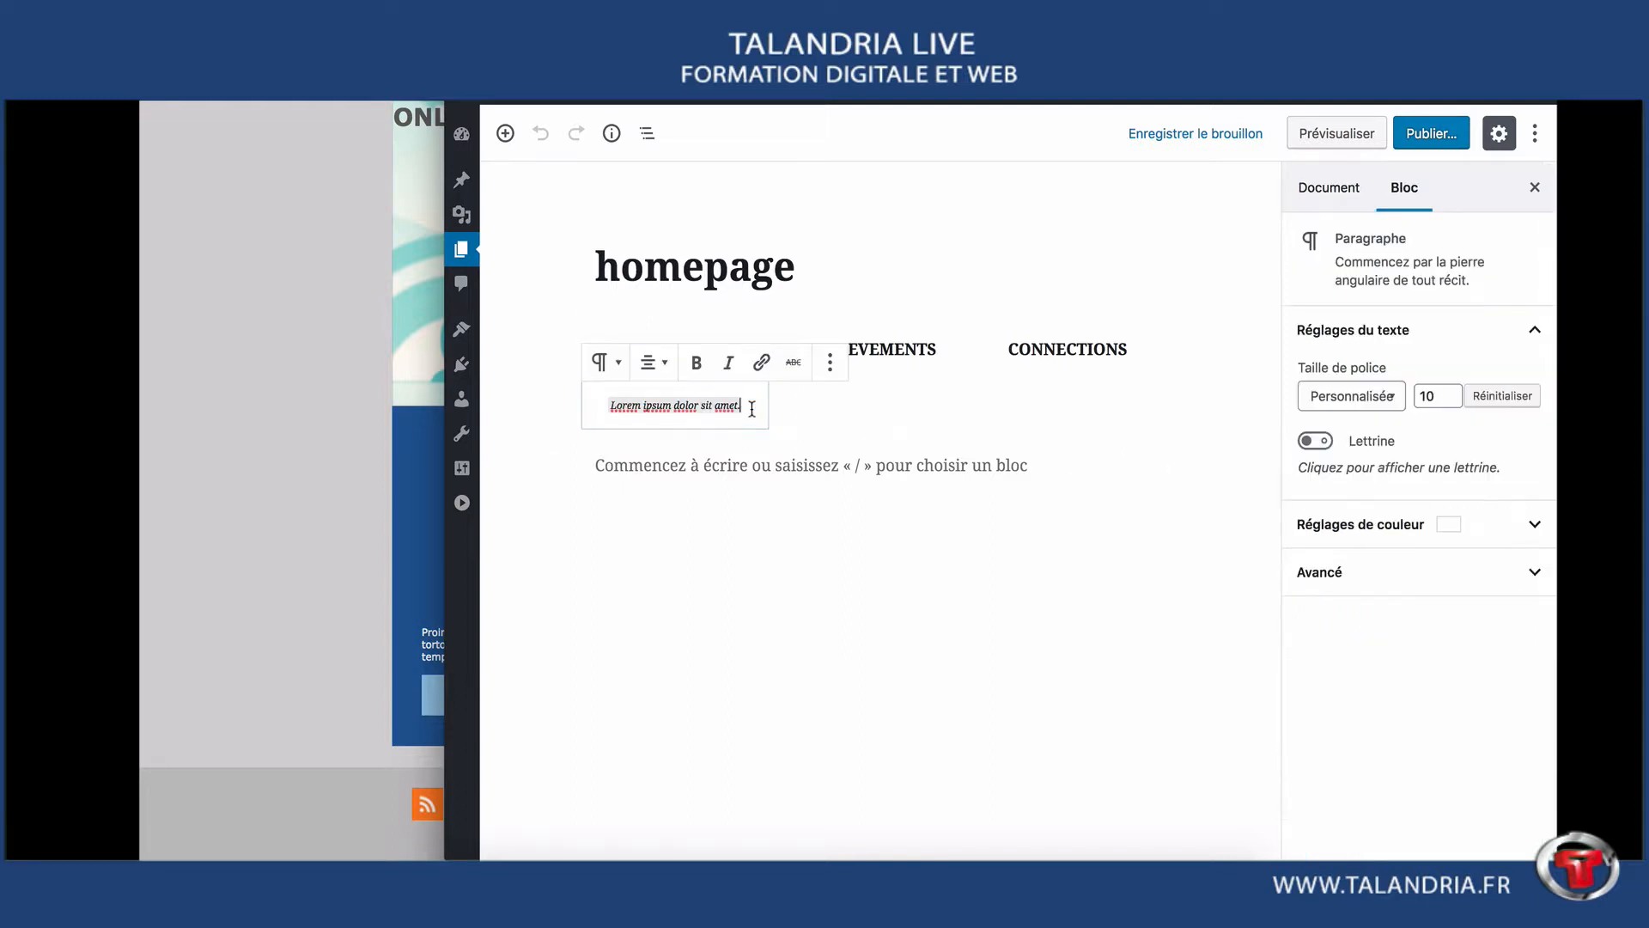
click(830, 362)
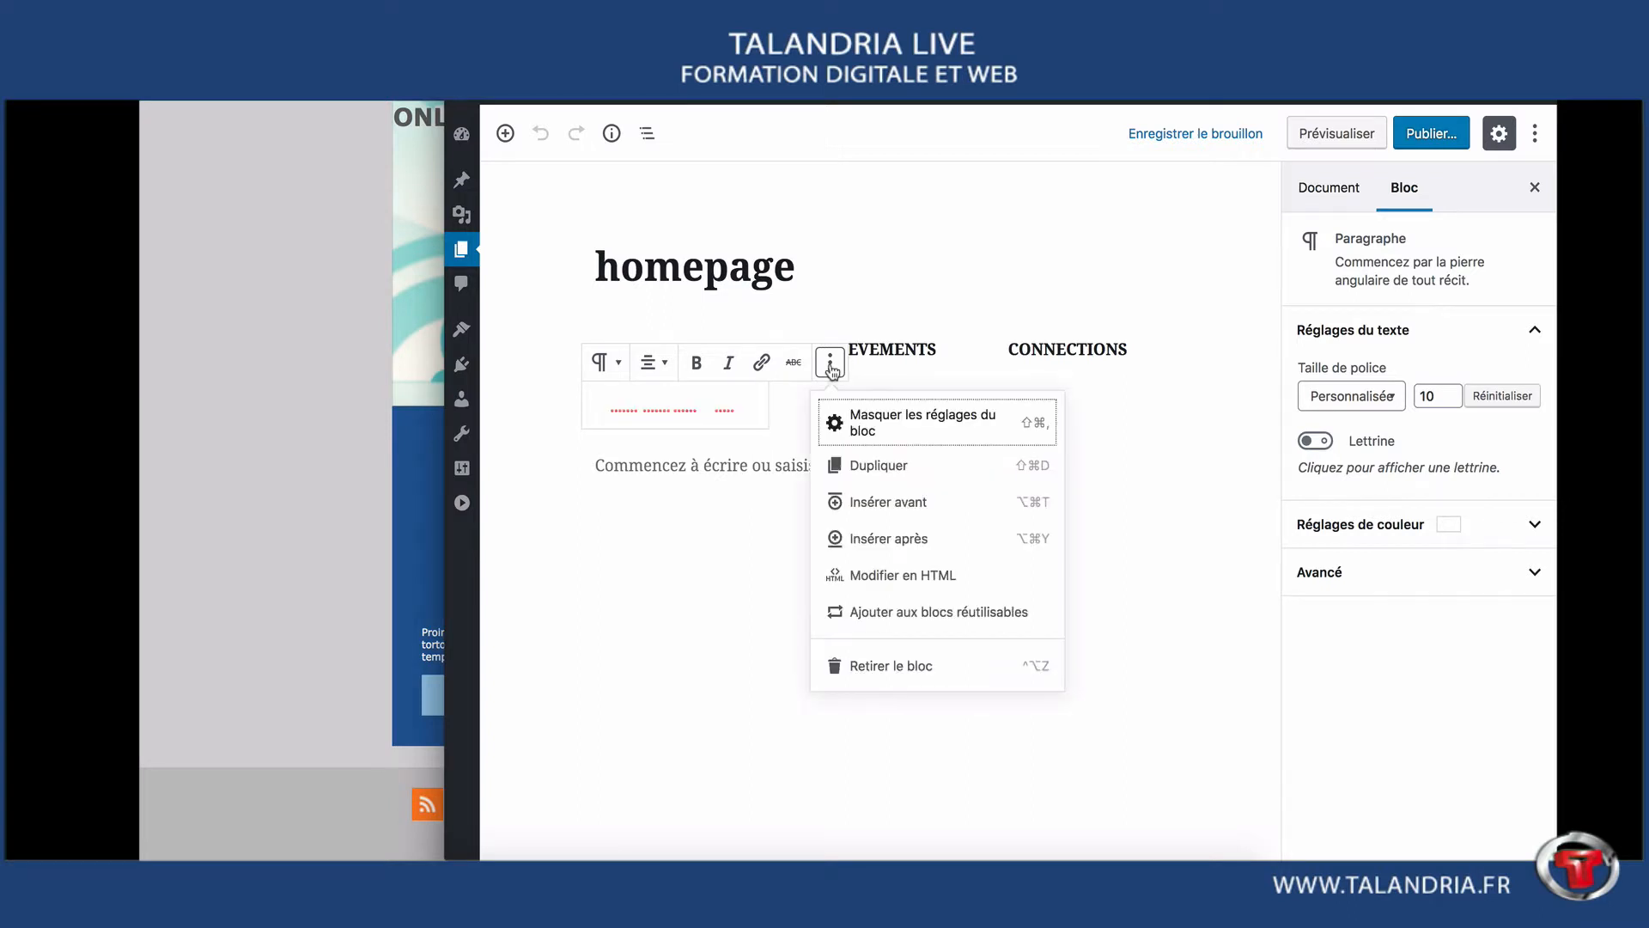
click(885, 539)
click(673, 462)
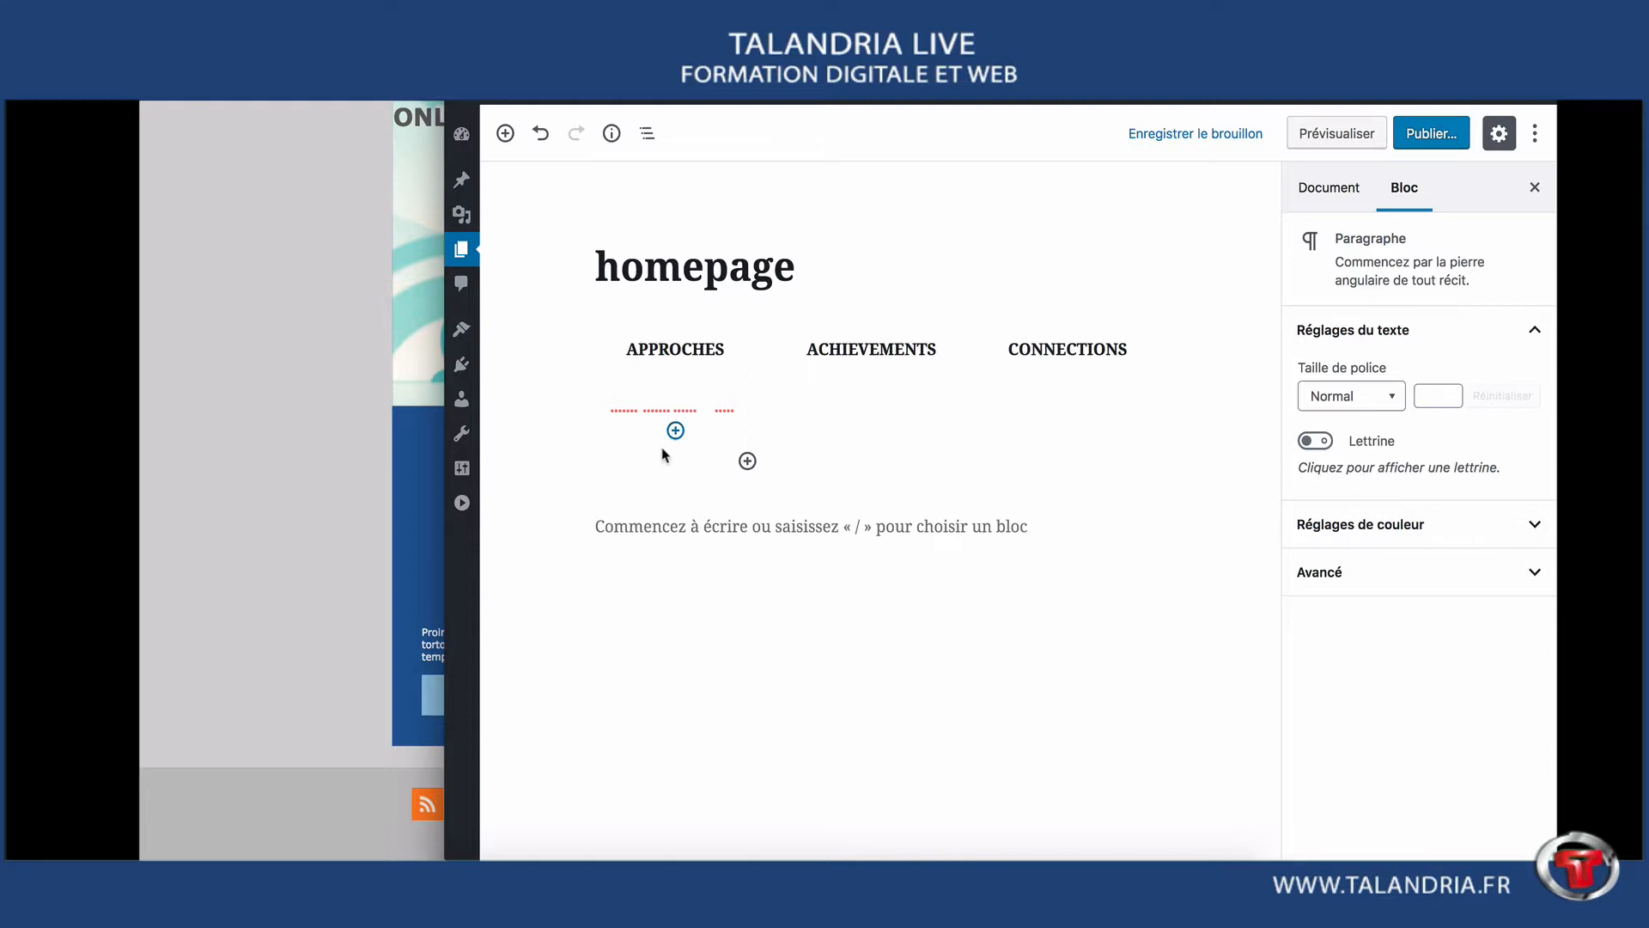
text(sfsdf)
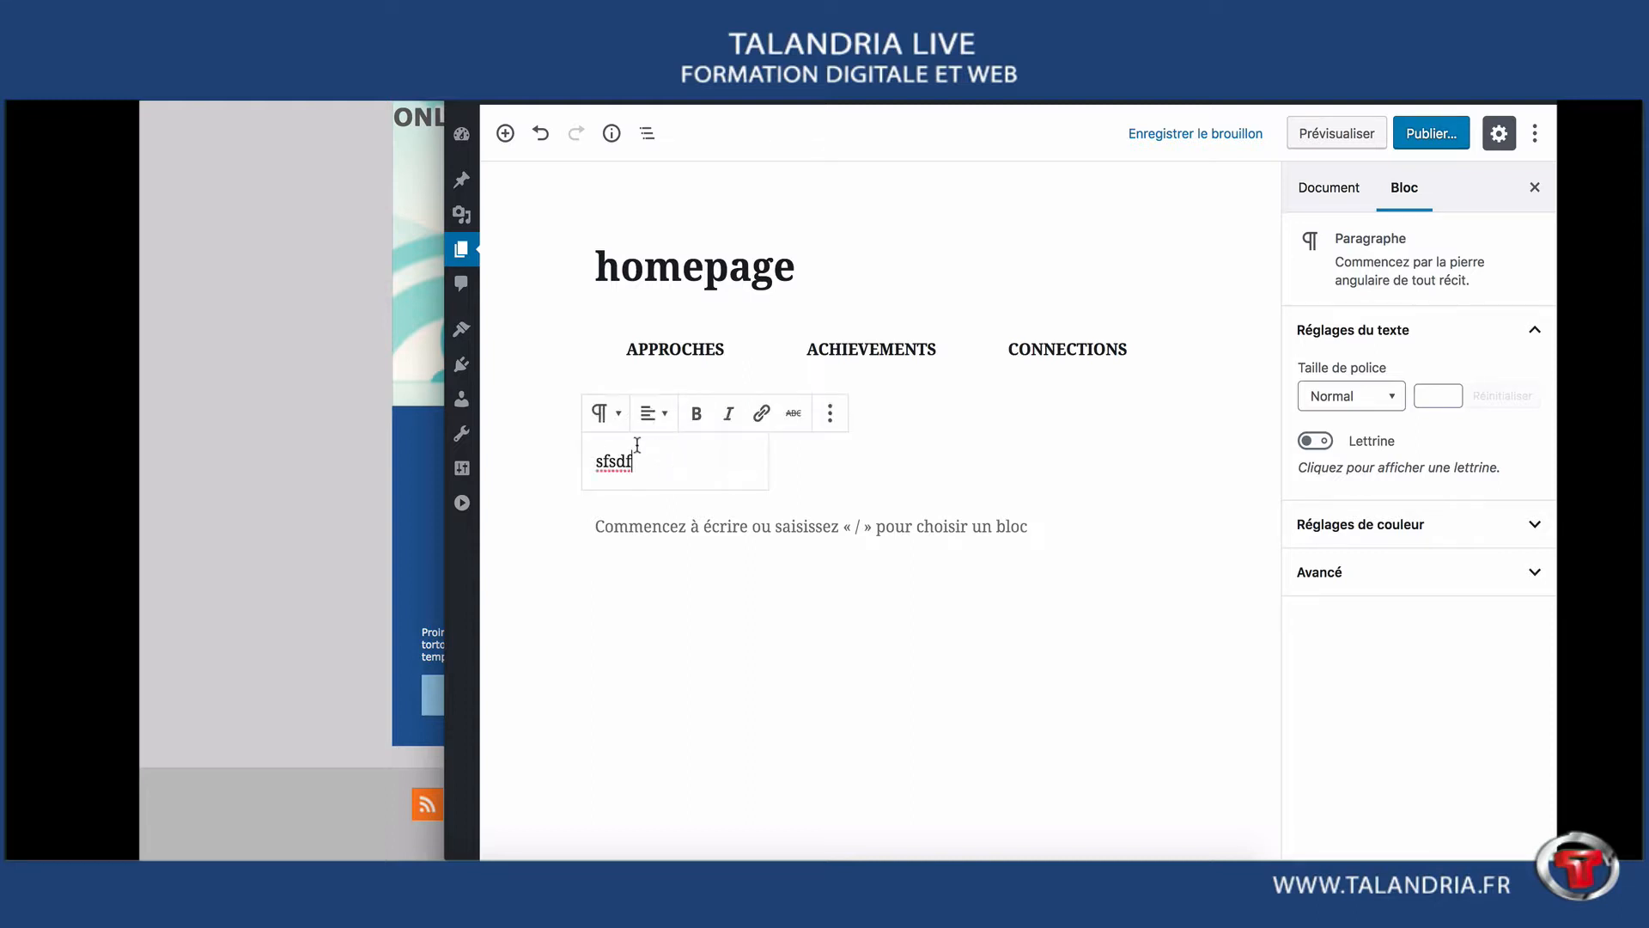
- Check which block types the "sfsdf" paragraph can be transformed into and remove that block from the column
click(607, 414)
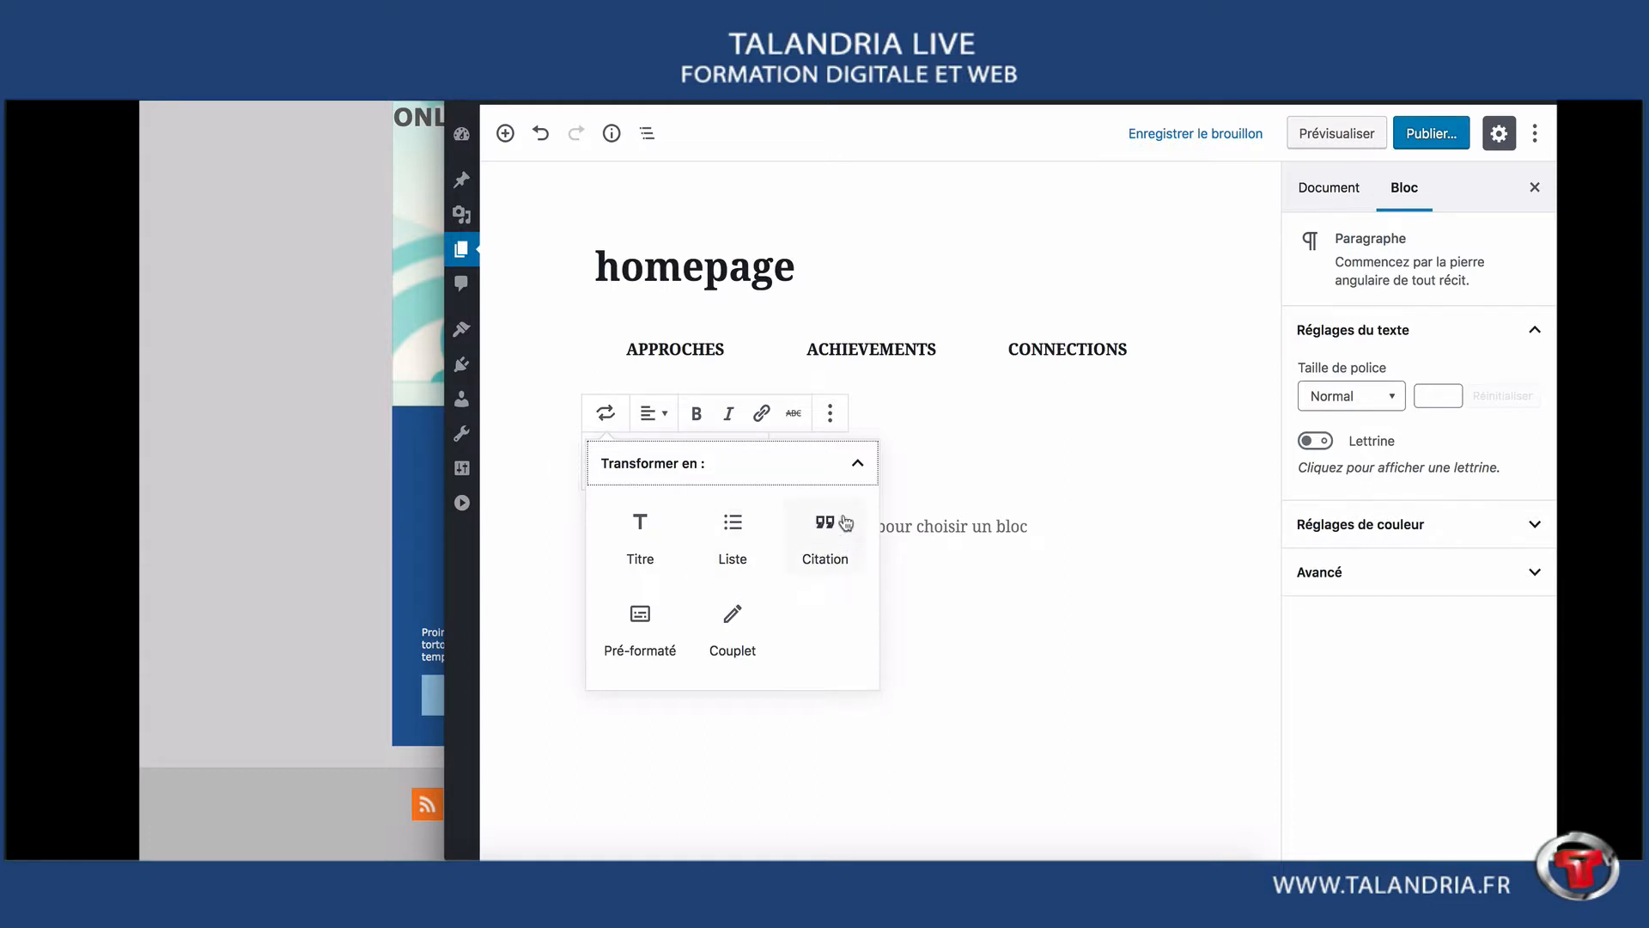
click(859, 470)
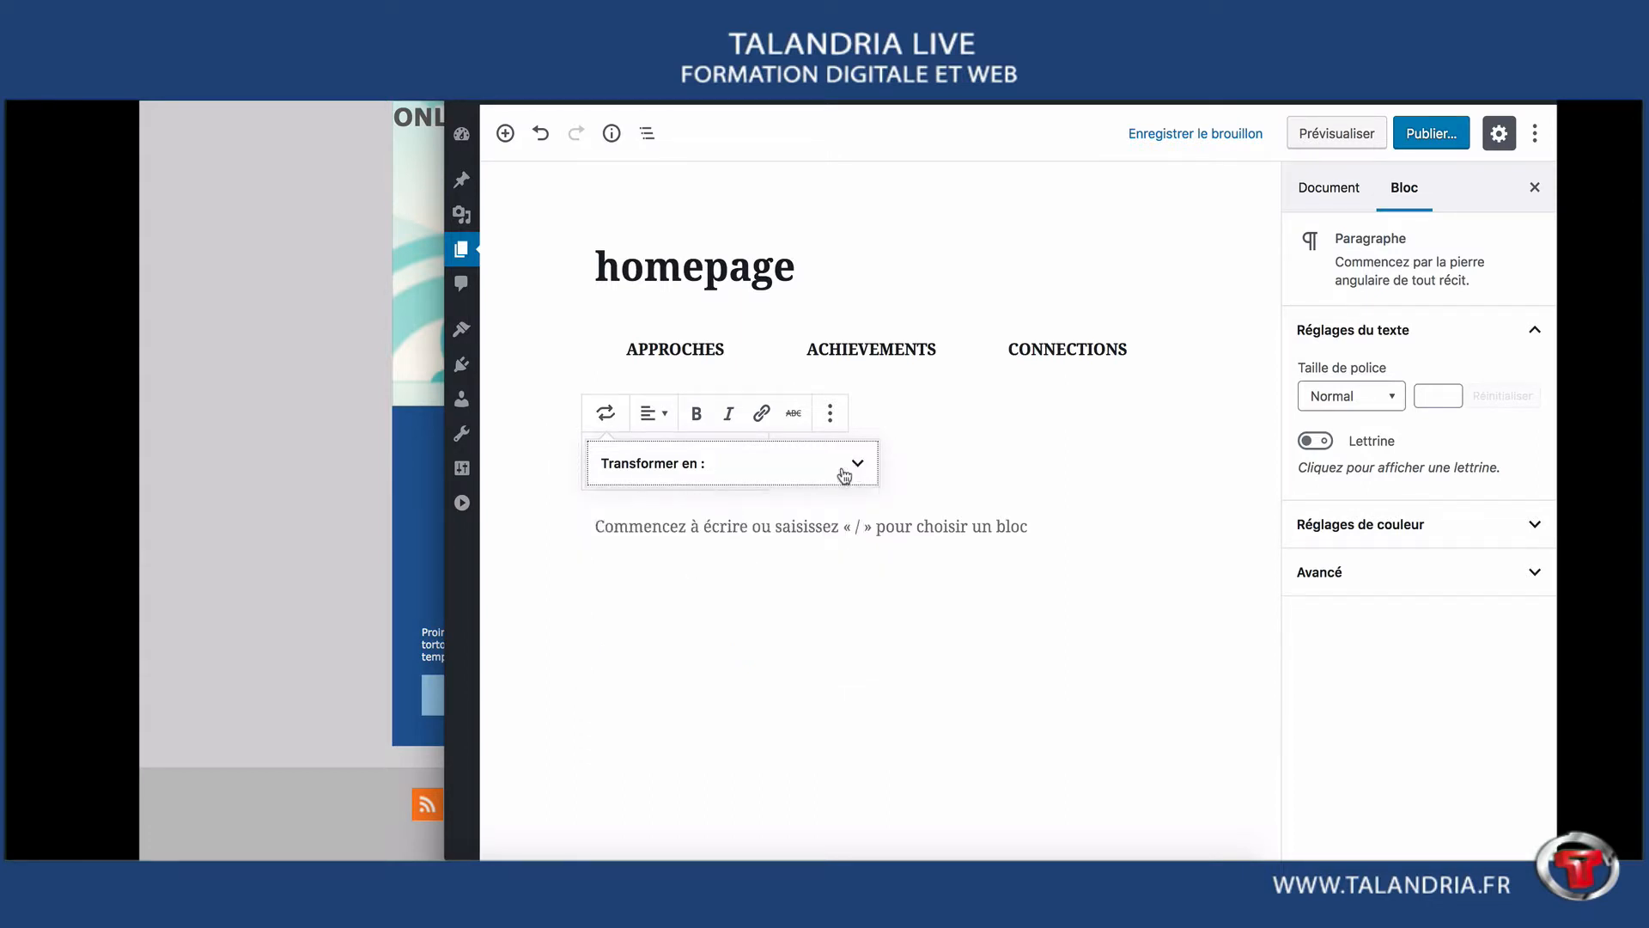
click(902, 497)
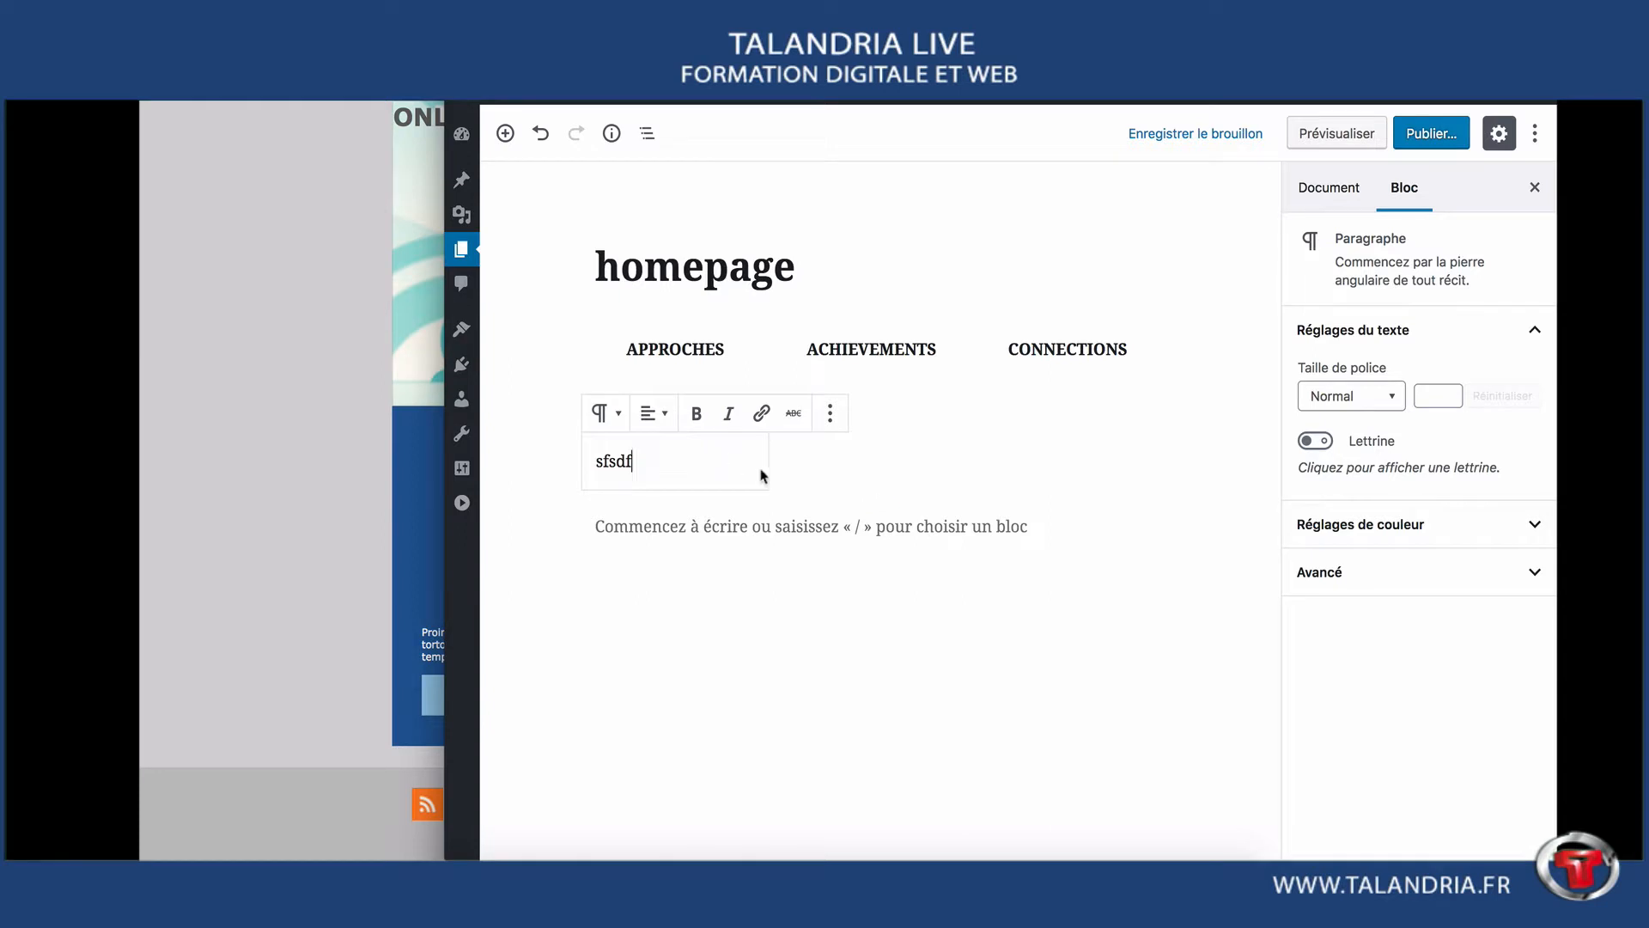
click(830, 413)
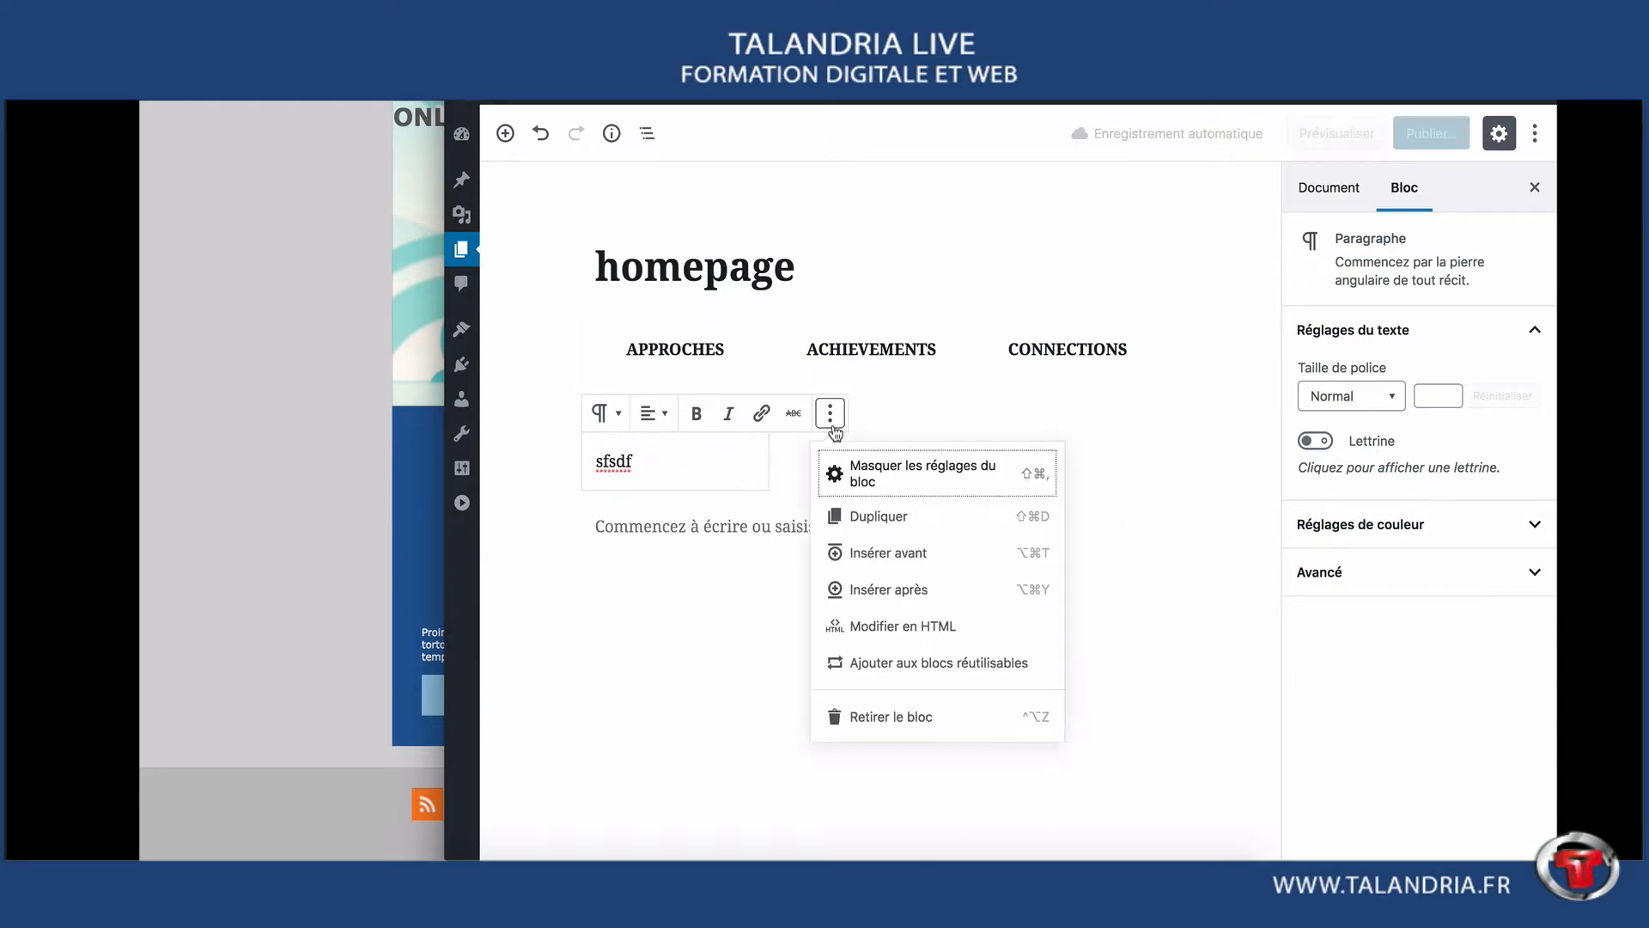
click(874, 718)
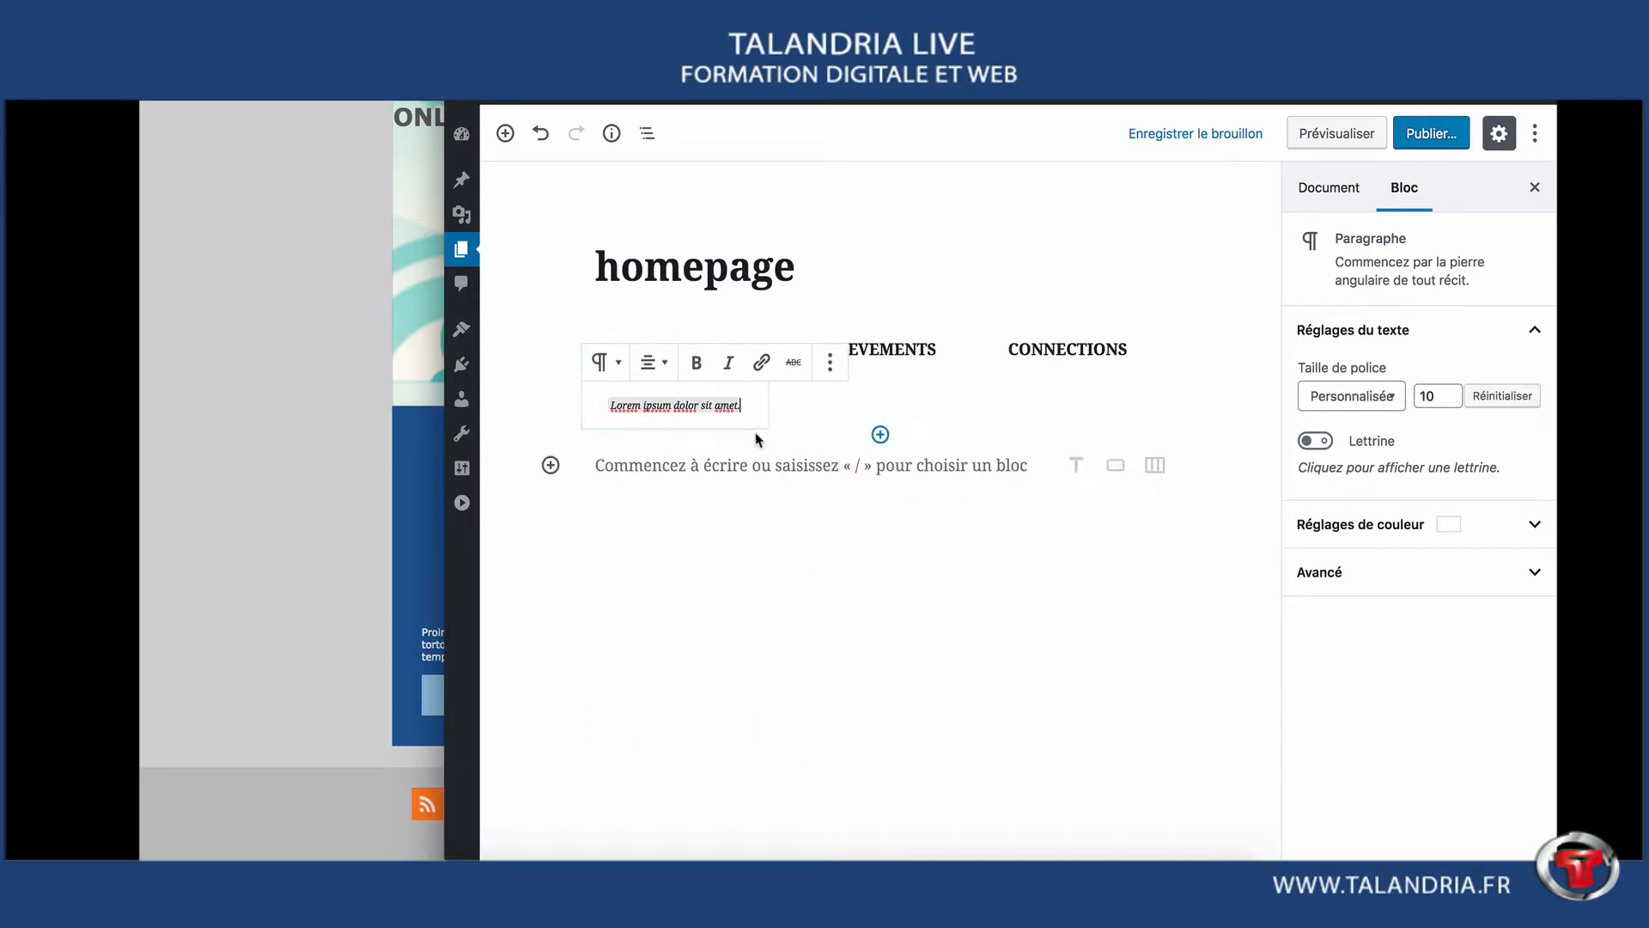
- Insert an Image block above the "Lorem ipsum dolor sit amet." paragraph in the APPROCHES column
click(724, 443)
click(682, 408)
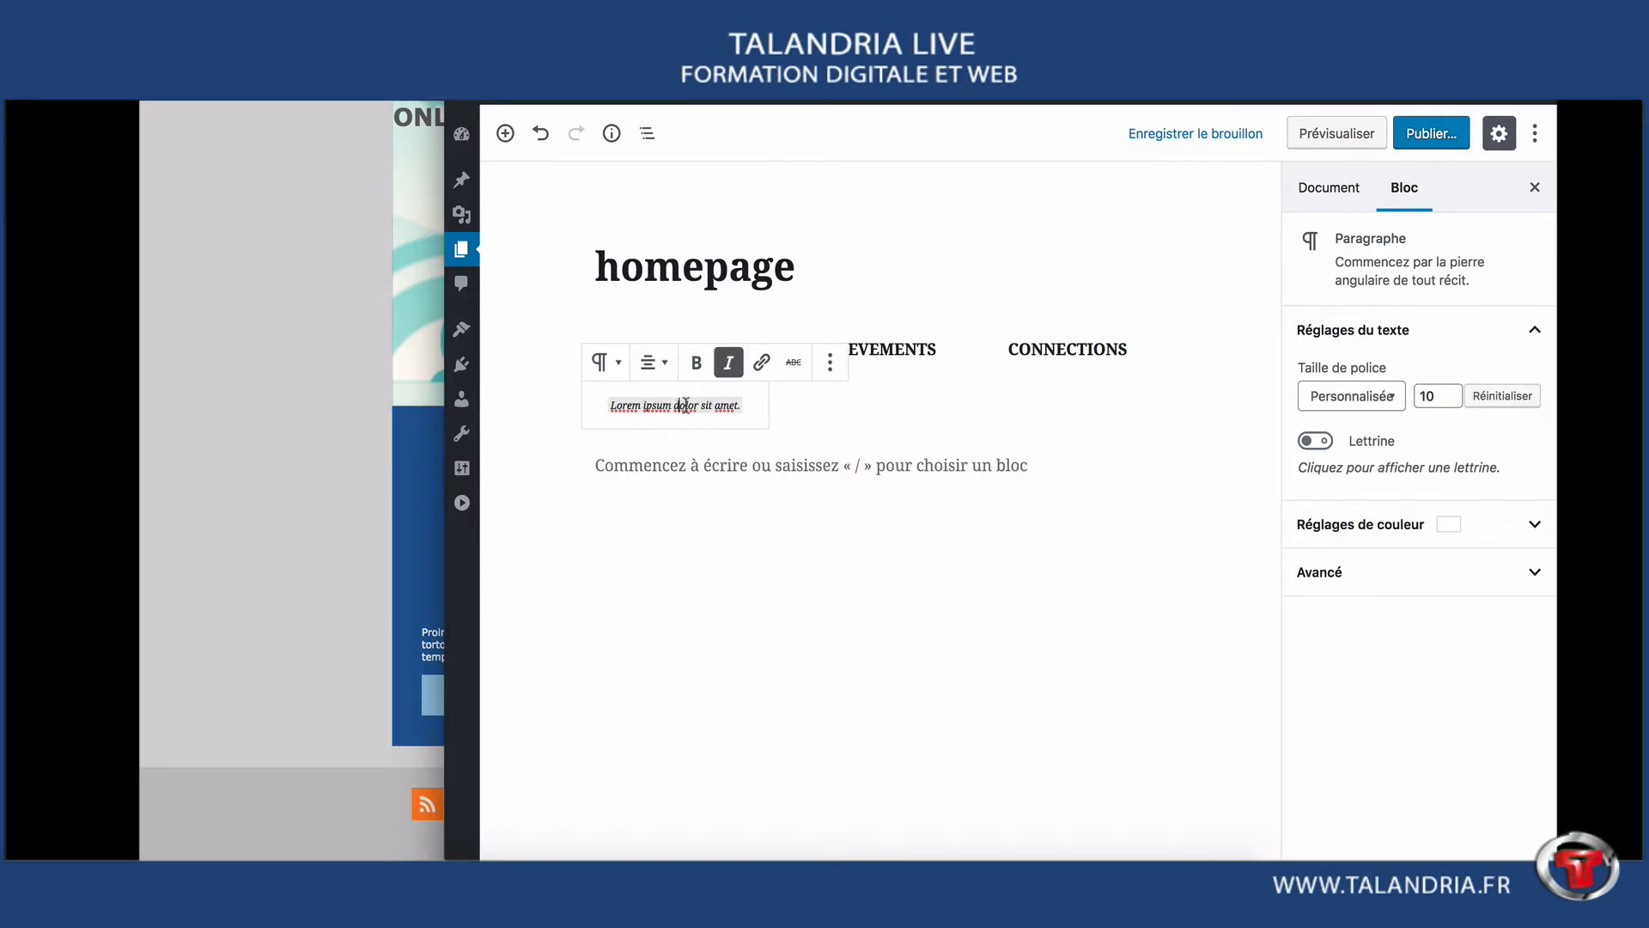
click(505, 397)
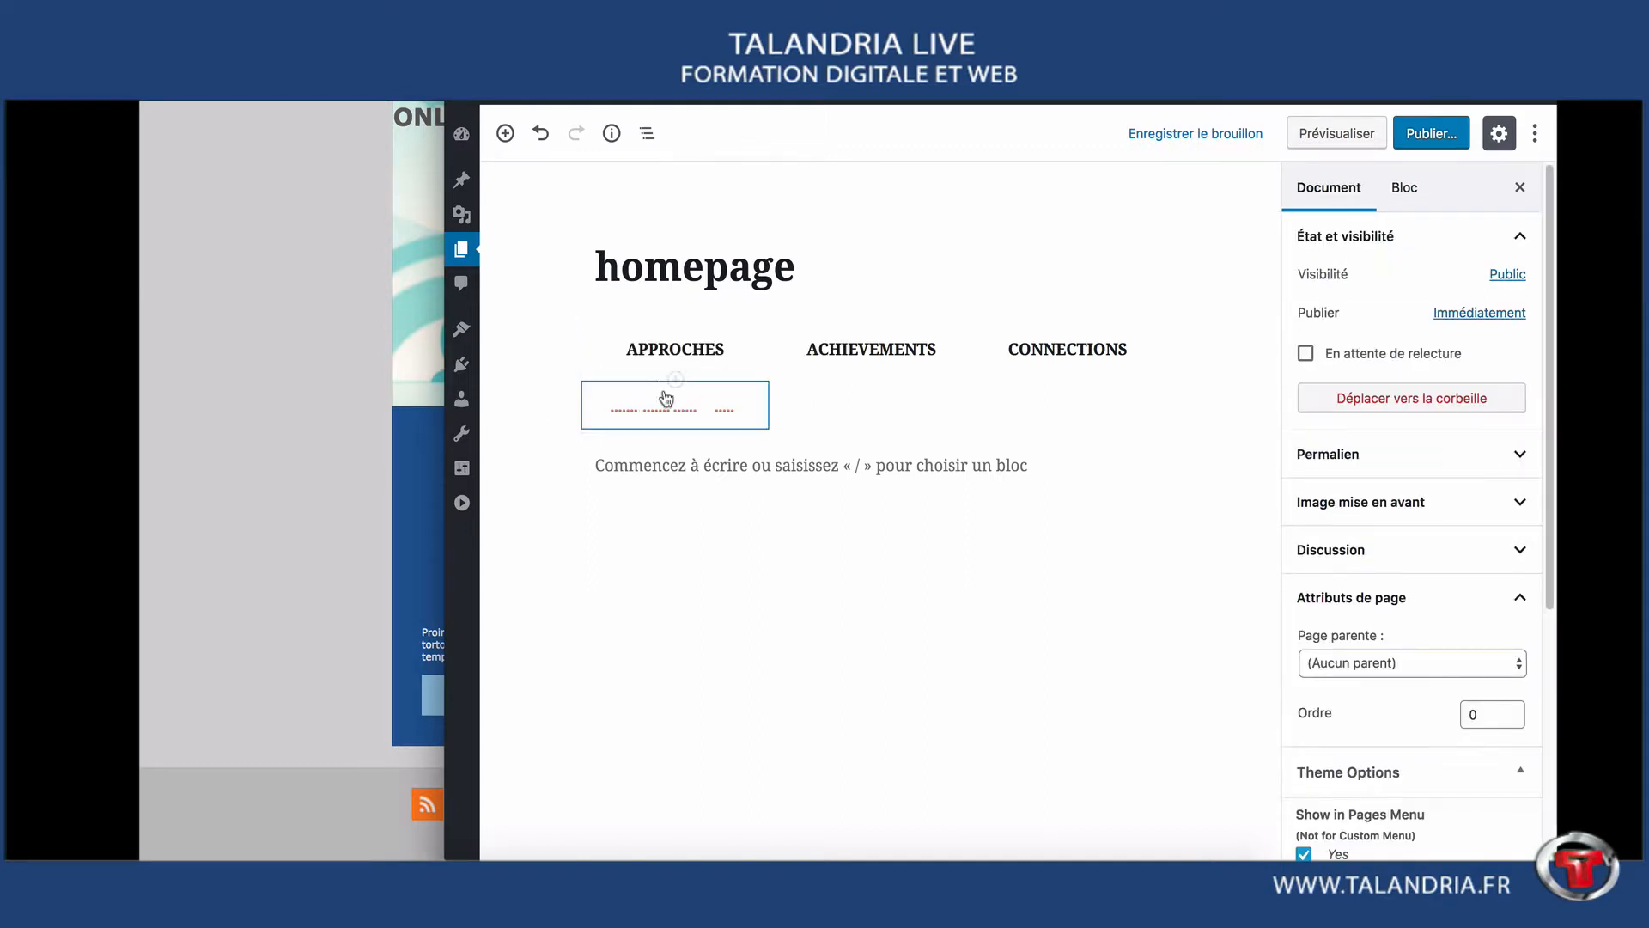
click(676, 379)
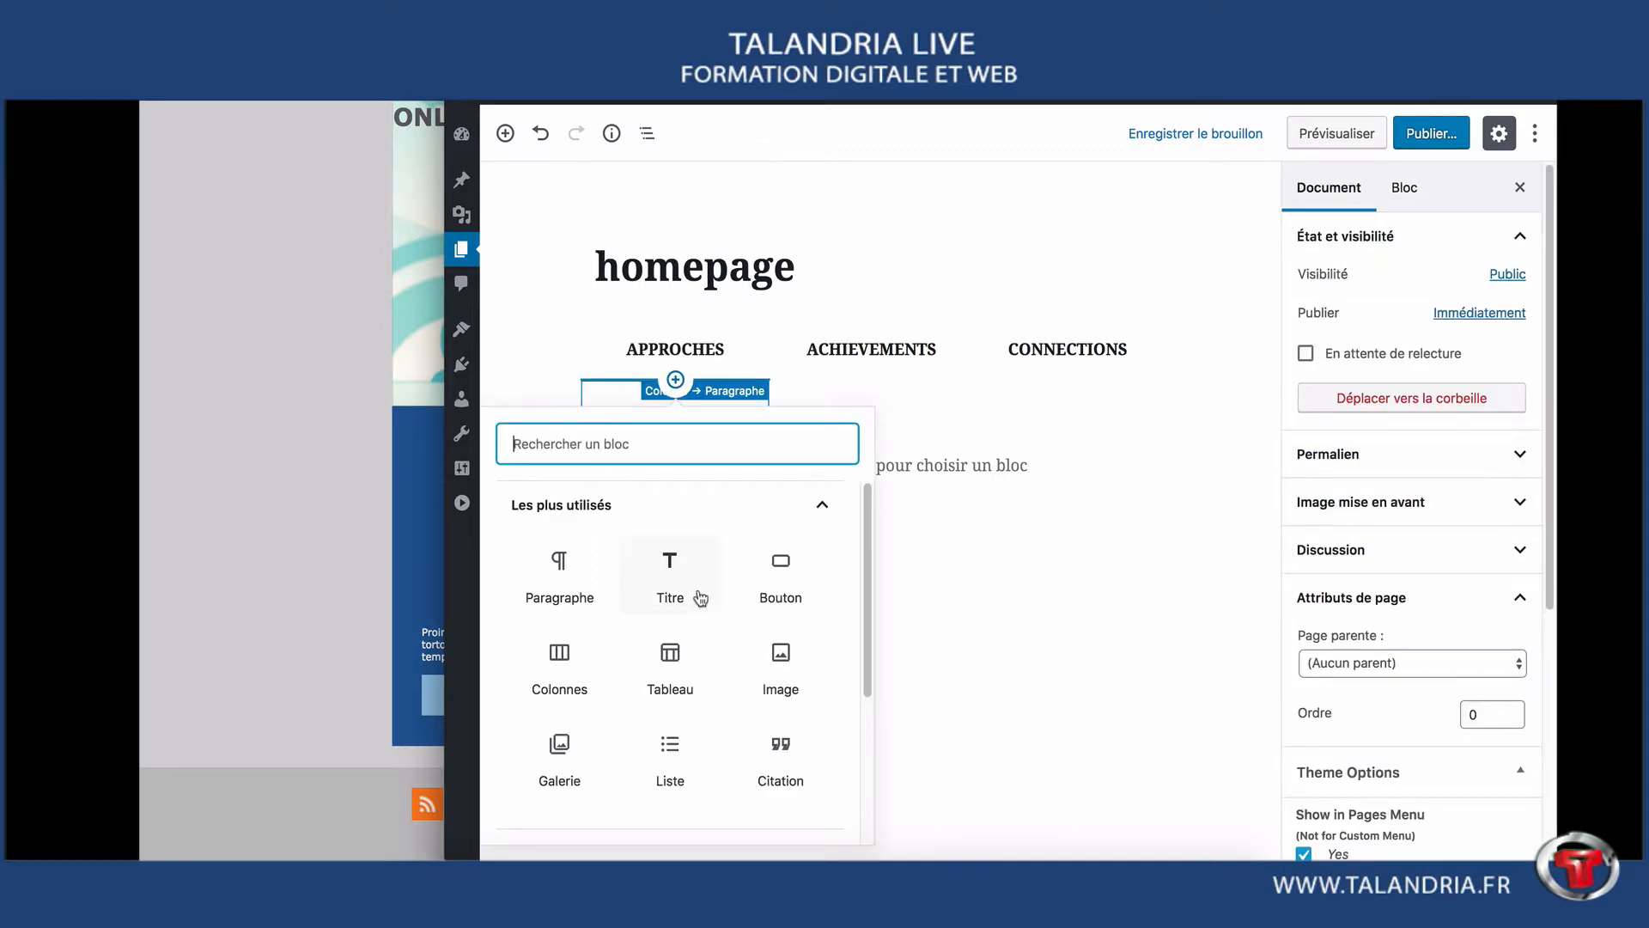
scroll(701, 599, down, 1)
click(782, 640)
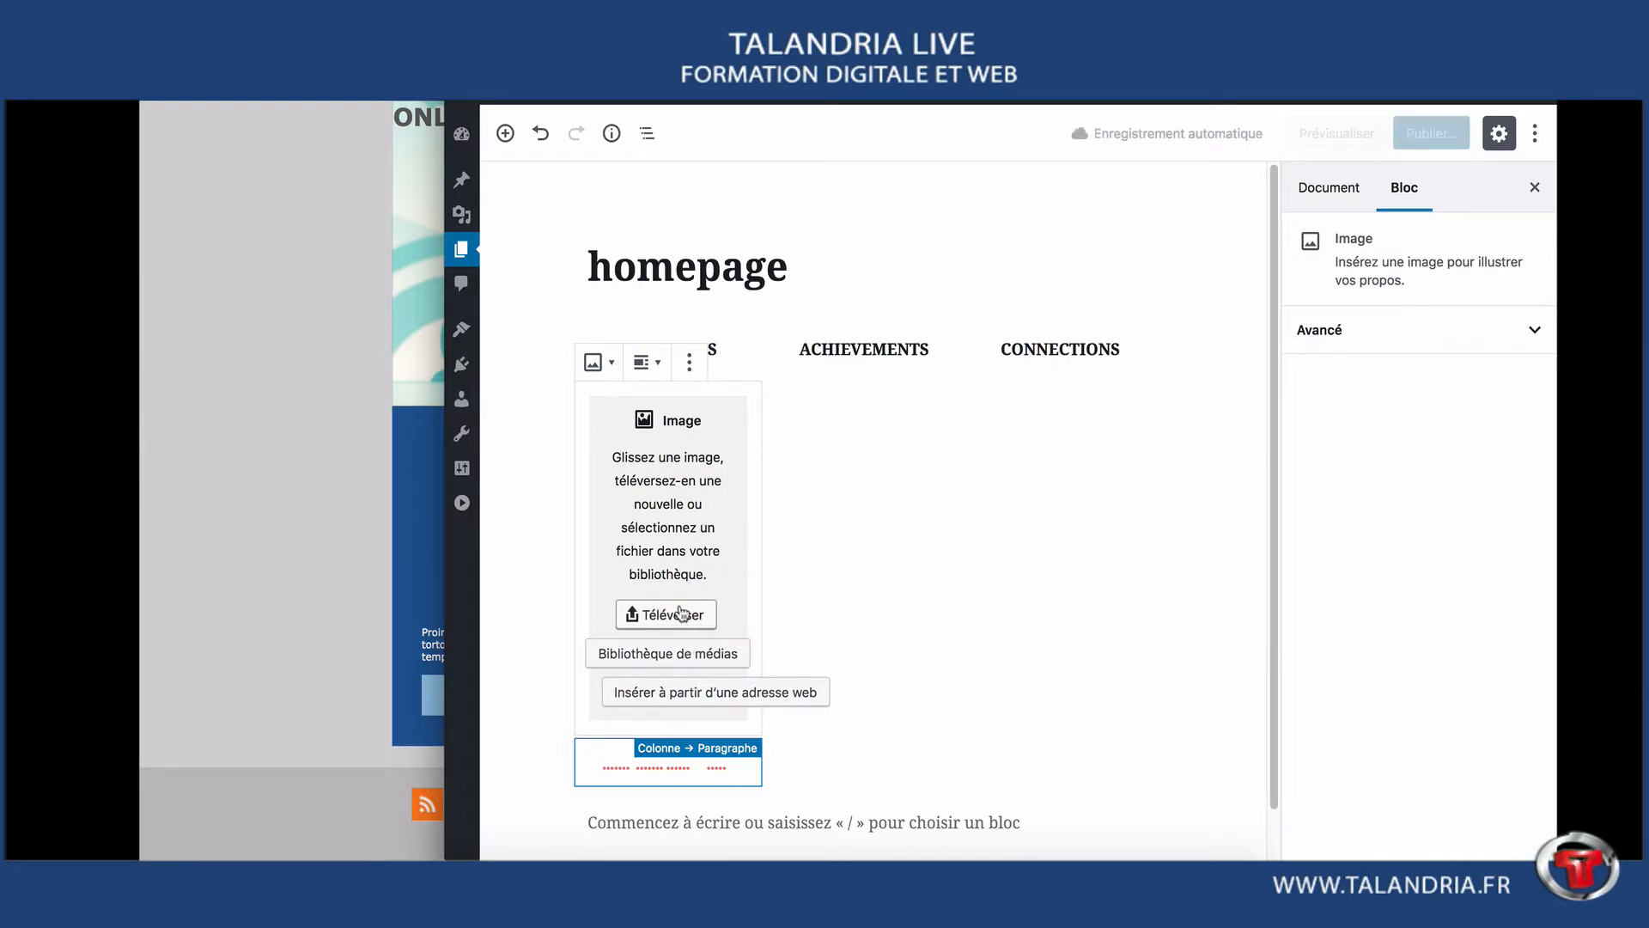
- Fill the Image block with the white road icon from the first row of the media library
click(676, 651)
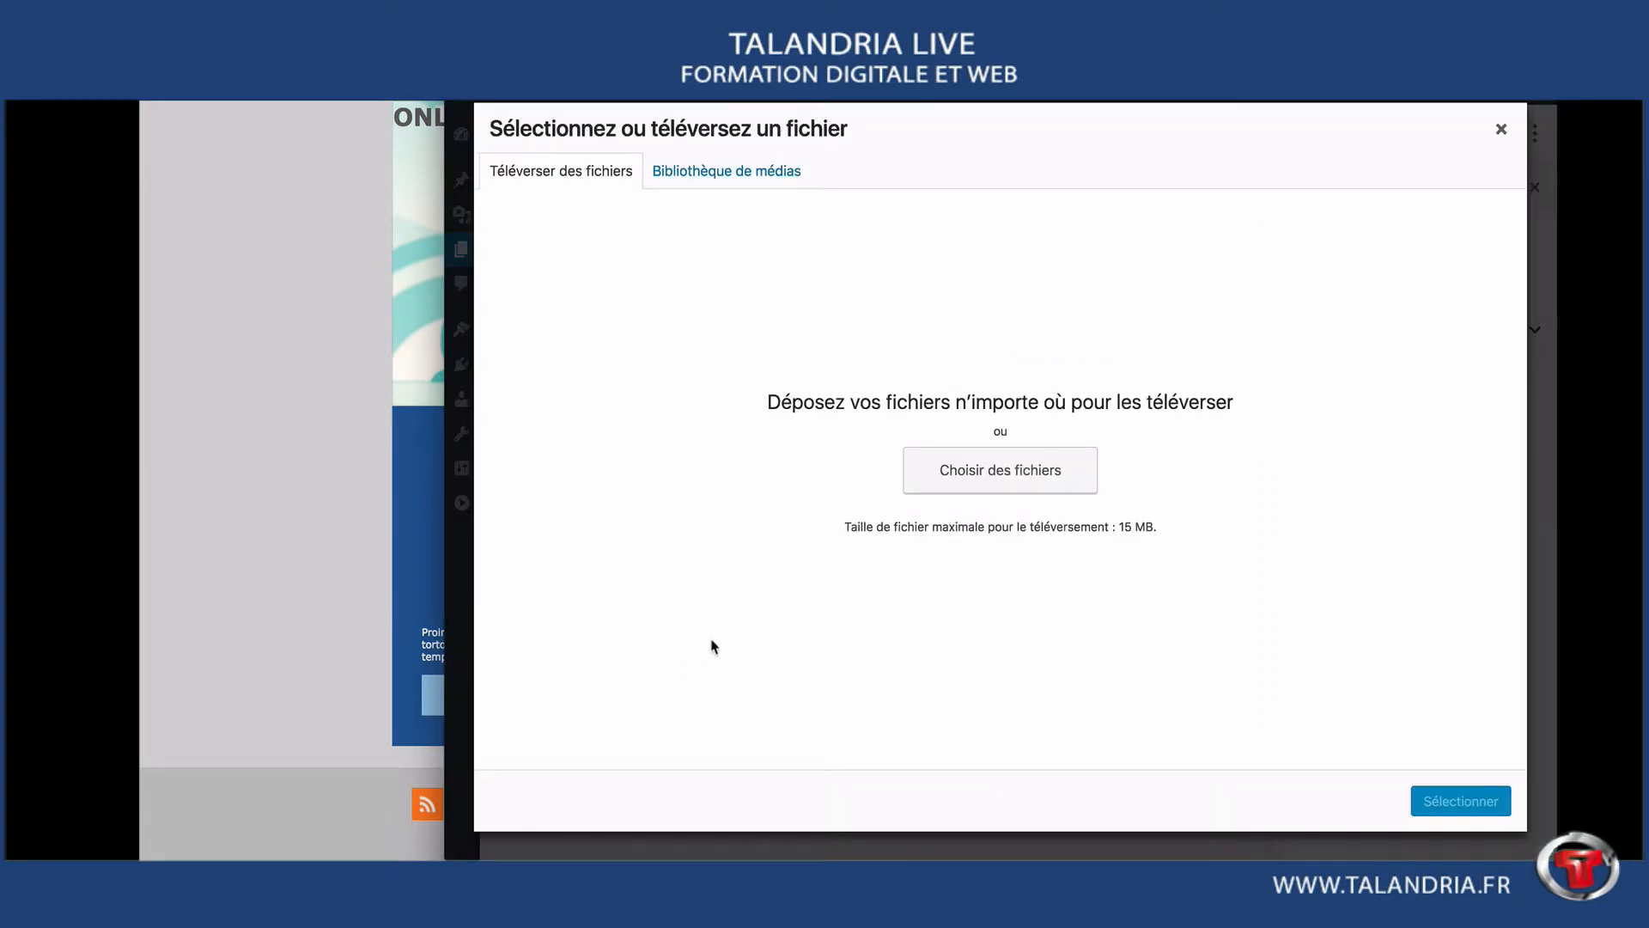
click(728, 171)
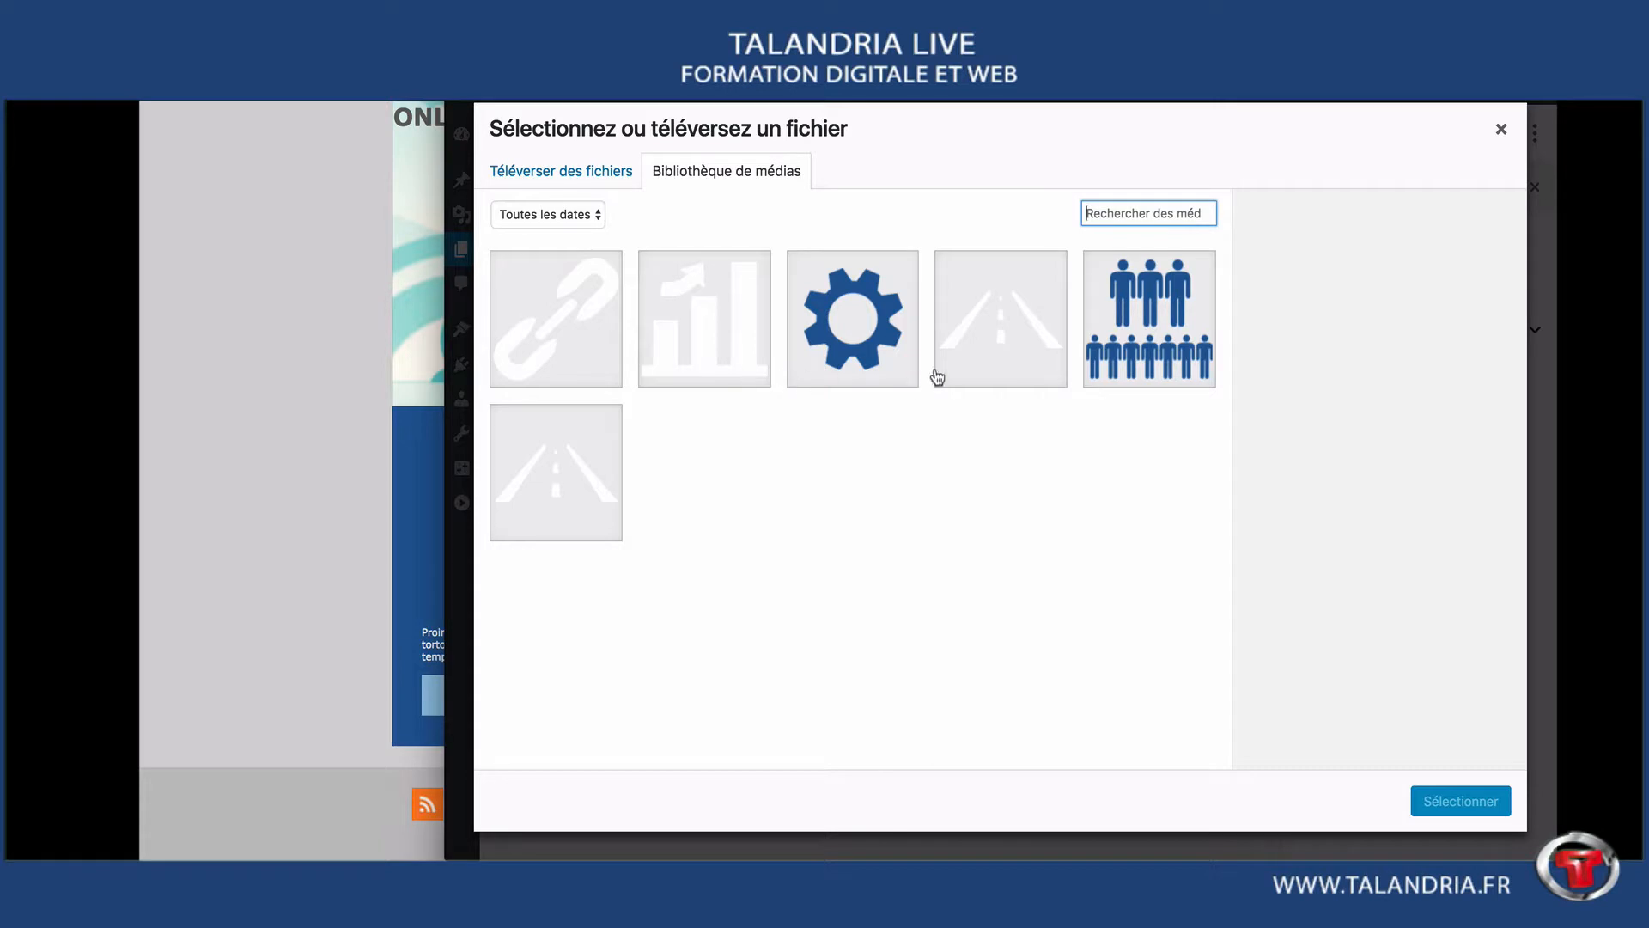
click(964, 381)
click(1454, 797)
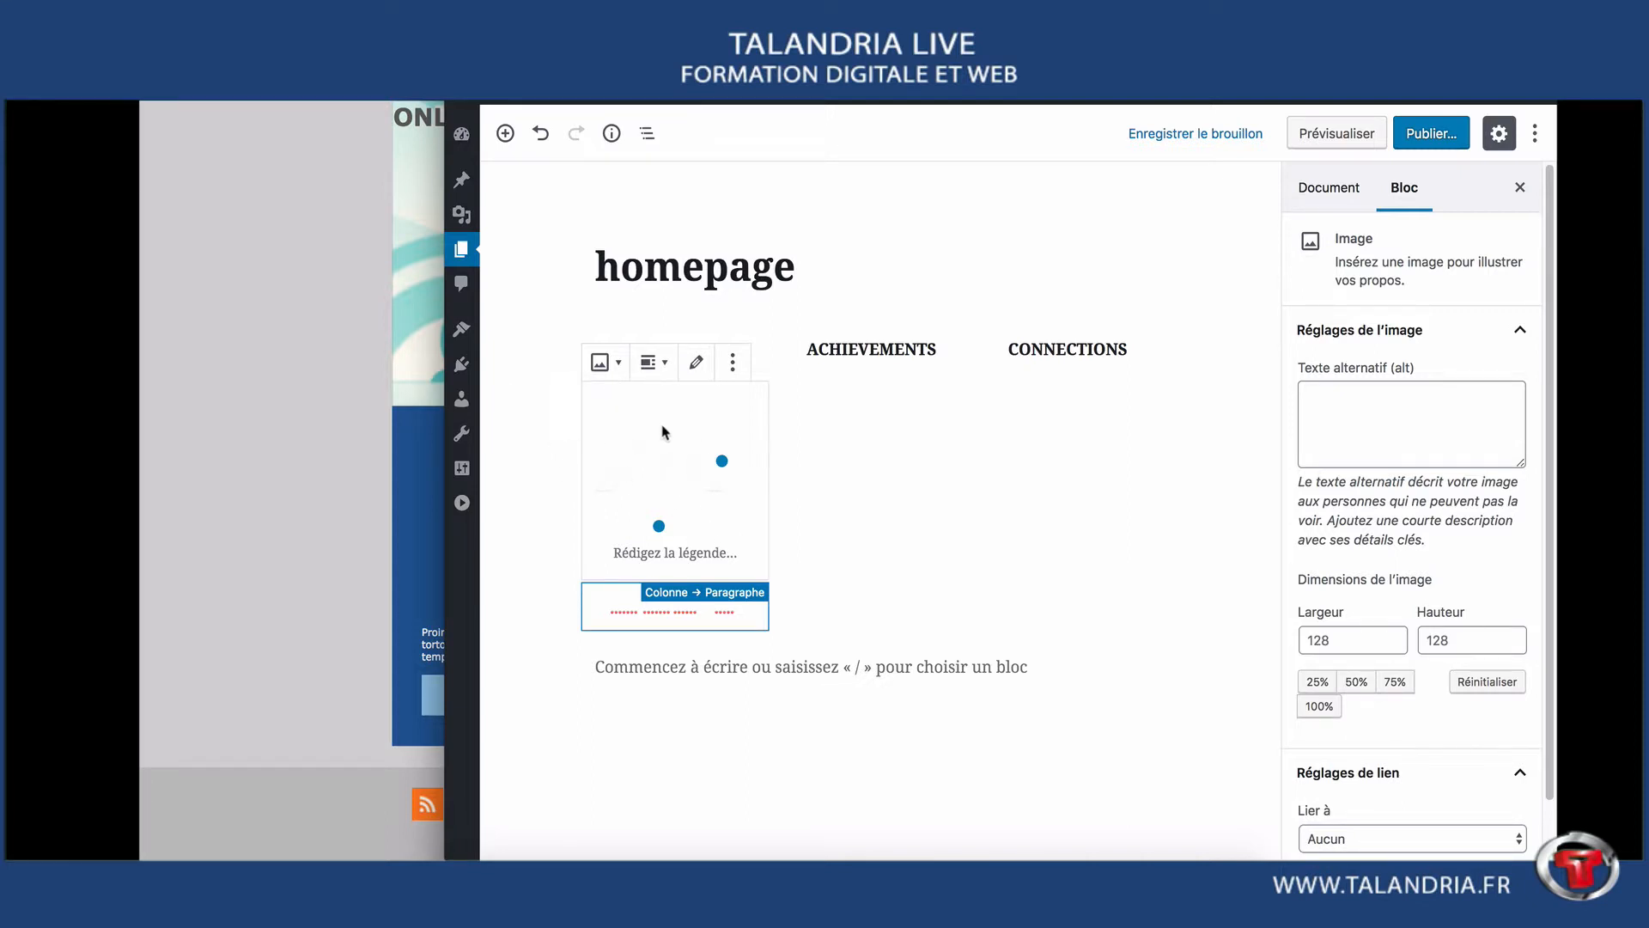
click(523, 329)
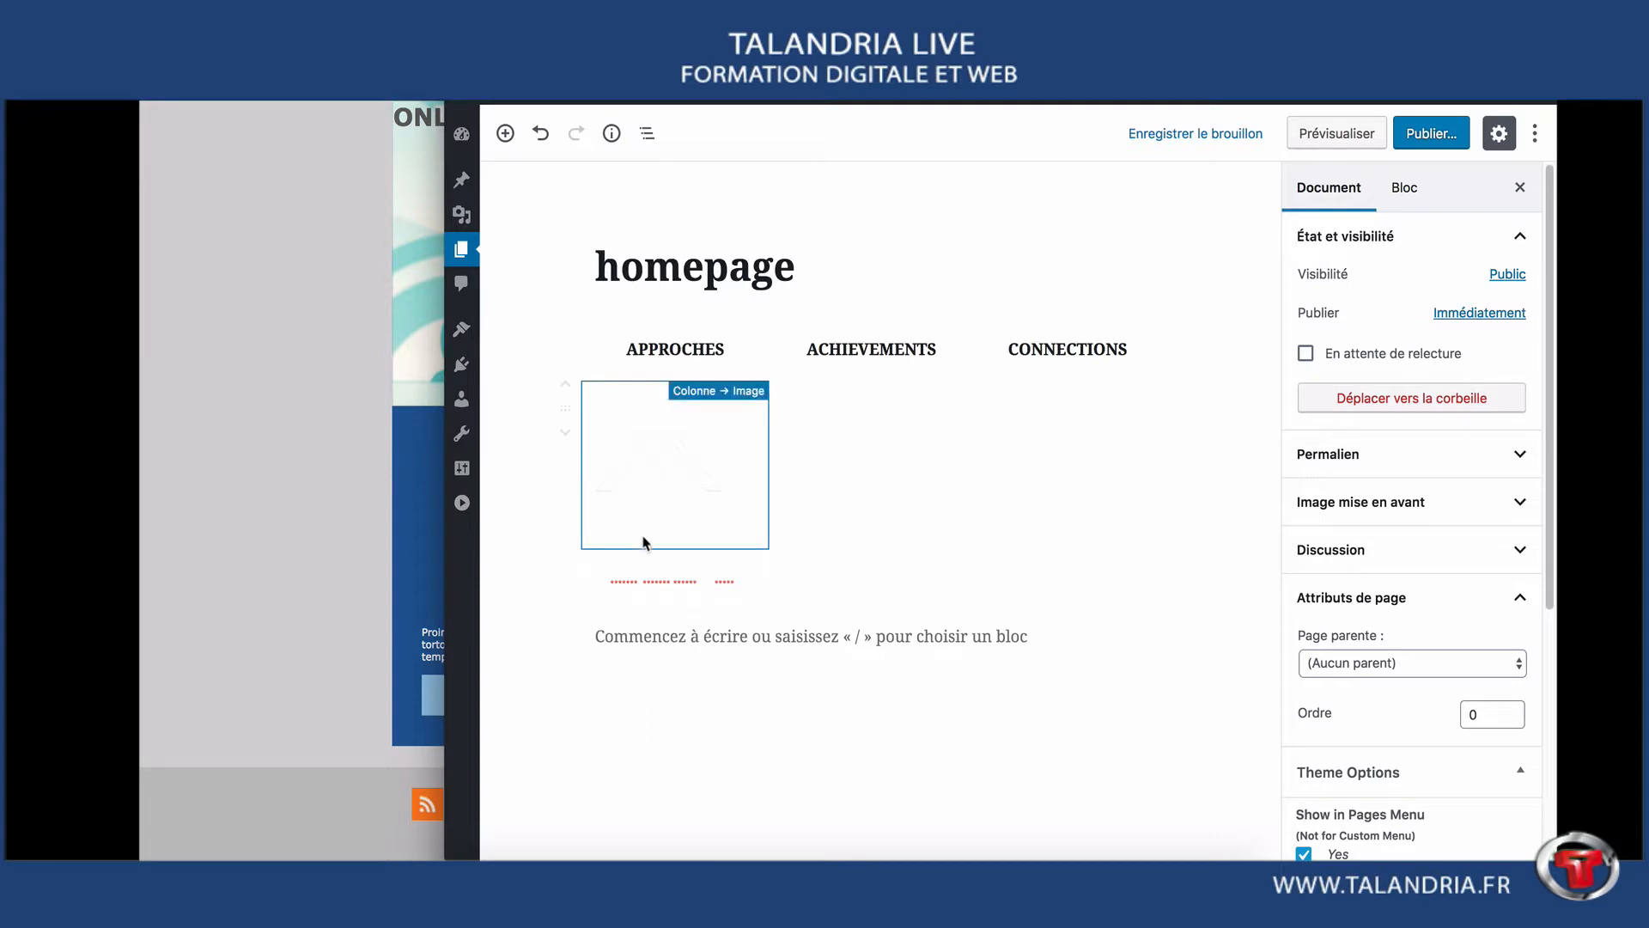
- Move the road image below the "Lorem ipsum dolor sit amet." paragraph in the APPROCHES column
triple_click(645, 579)
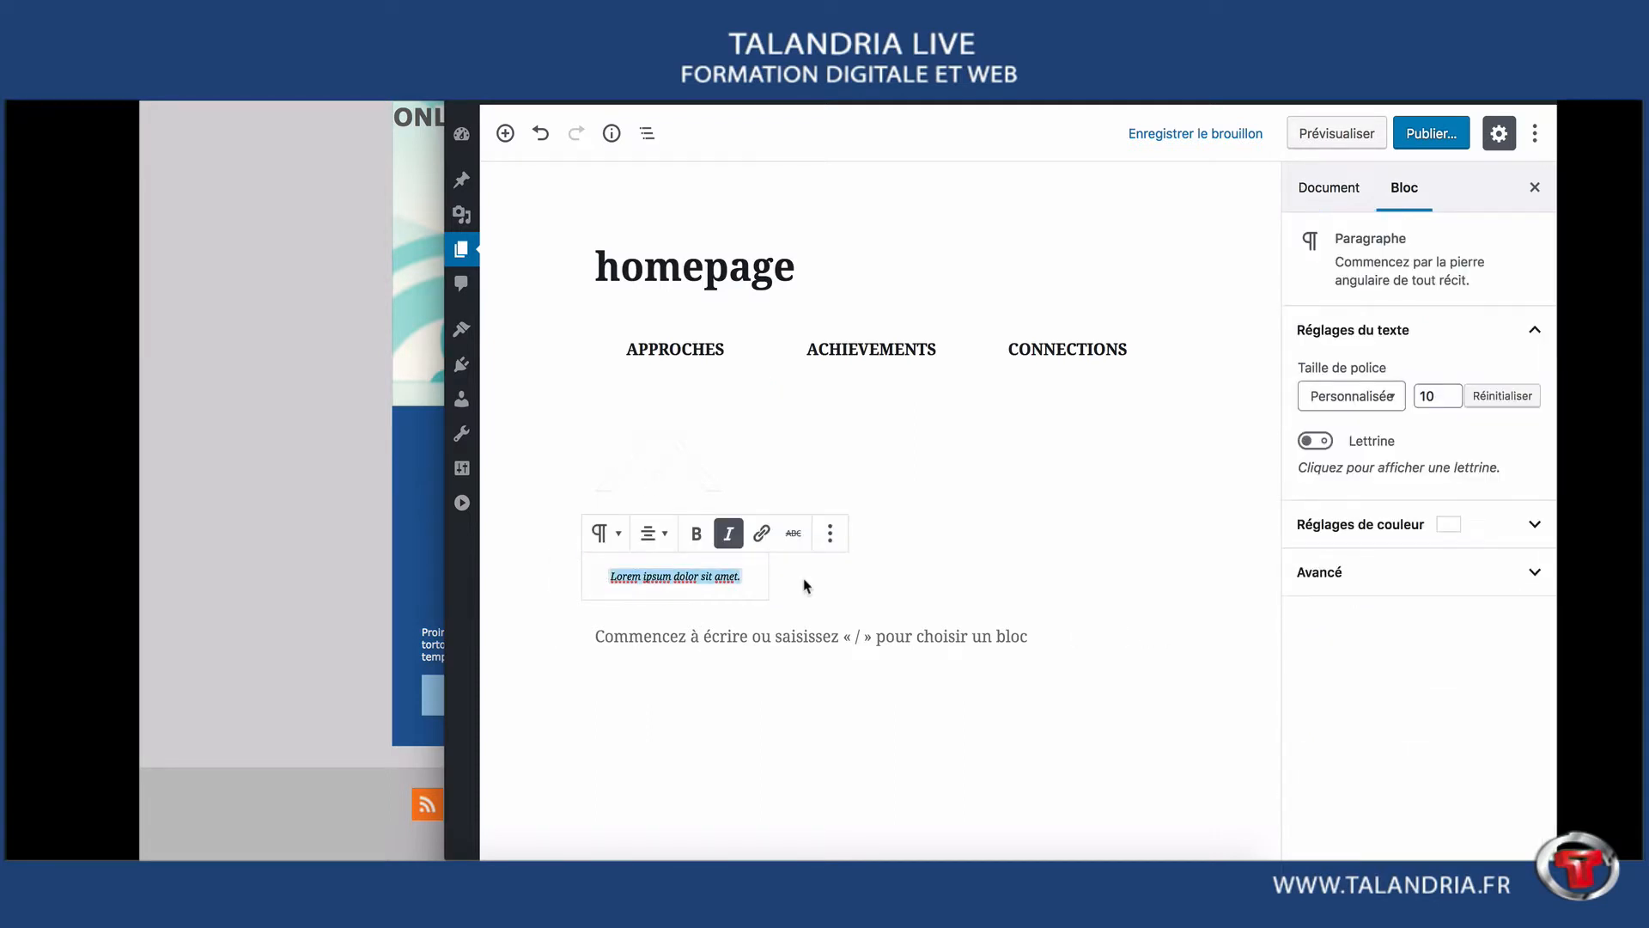
click(648, 460)
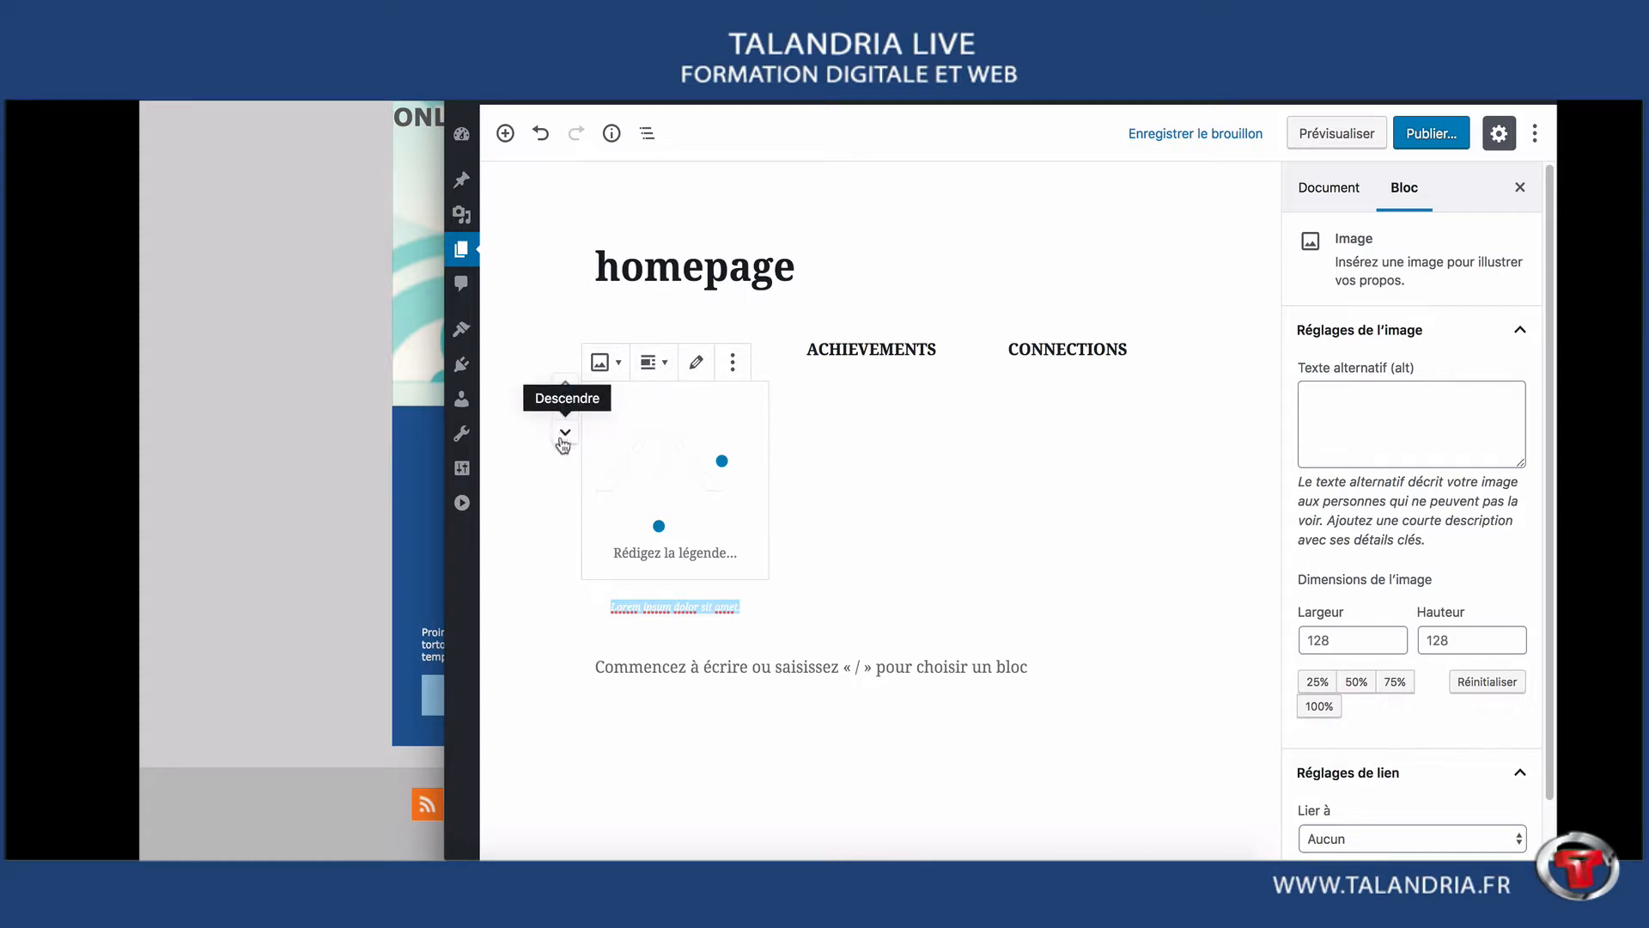
click(564, 440)
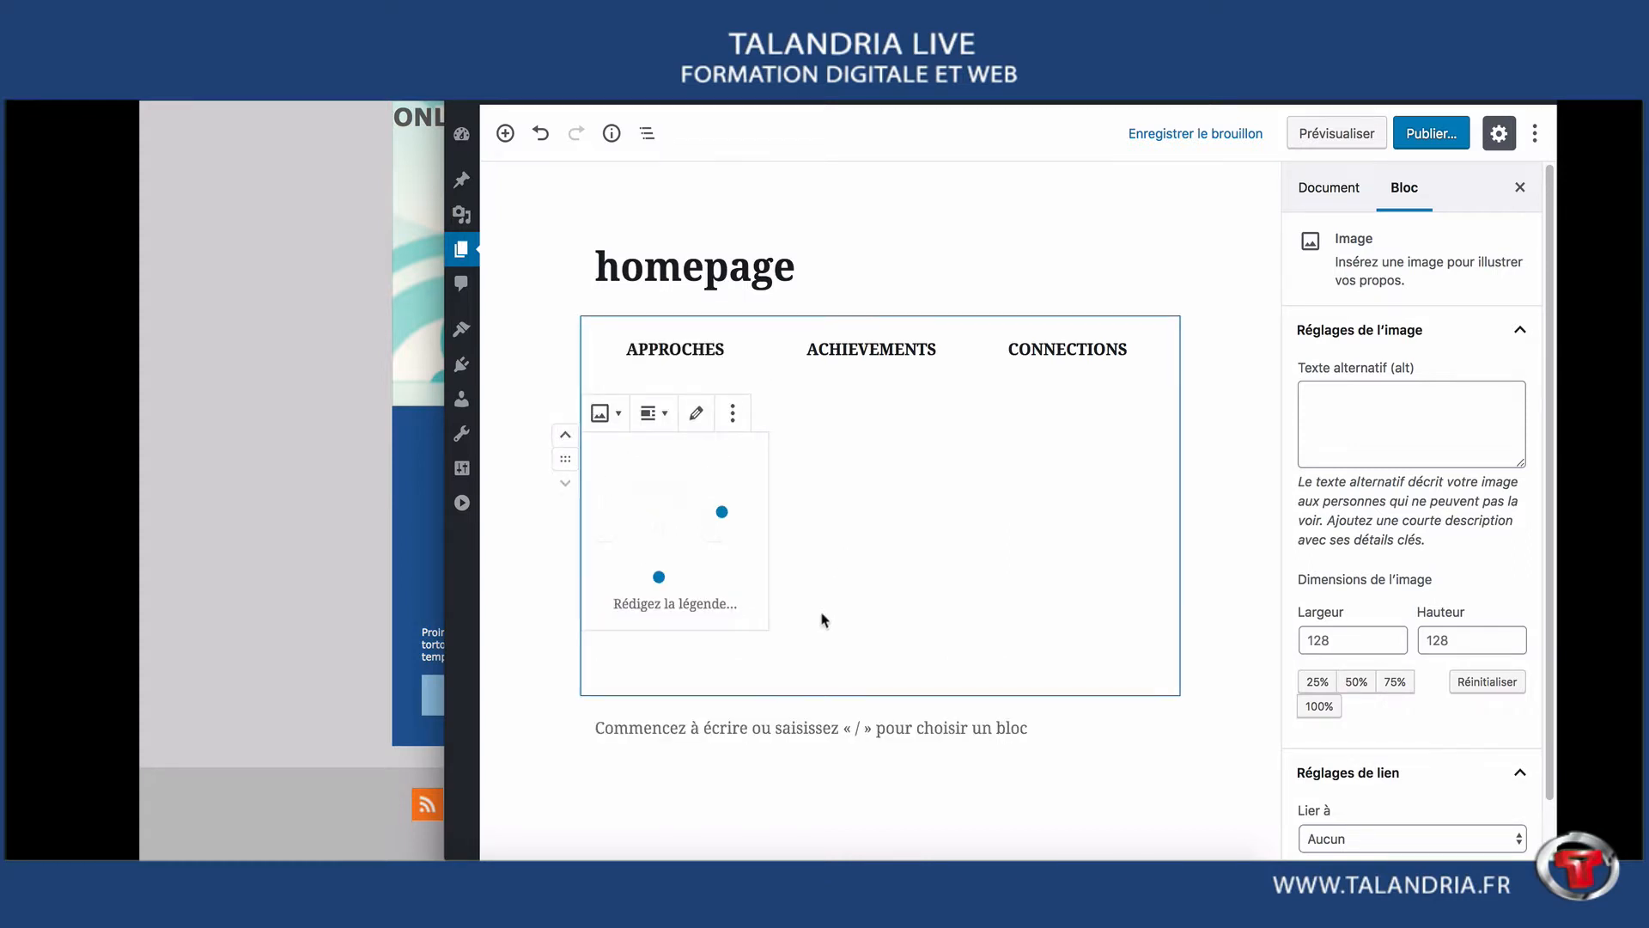
click(554, 654)
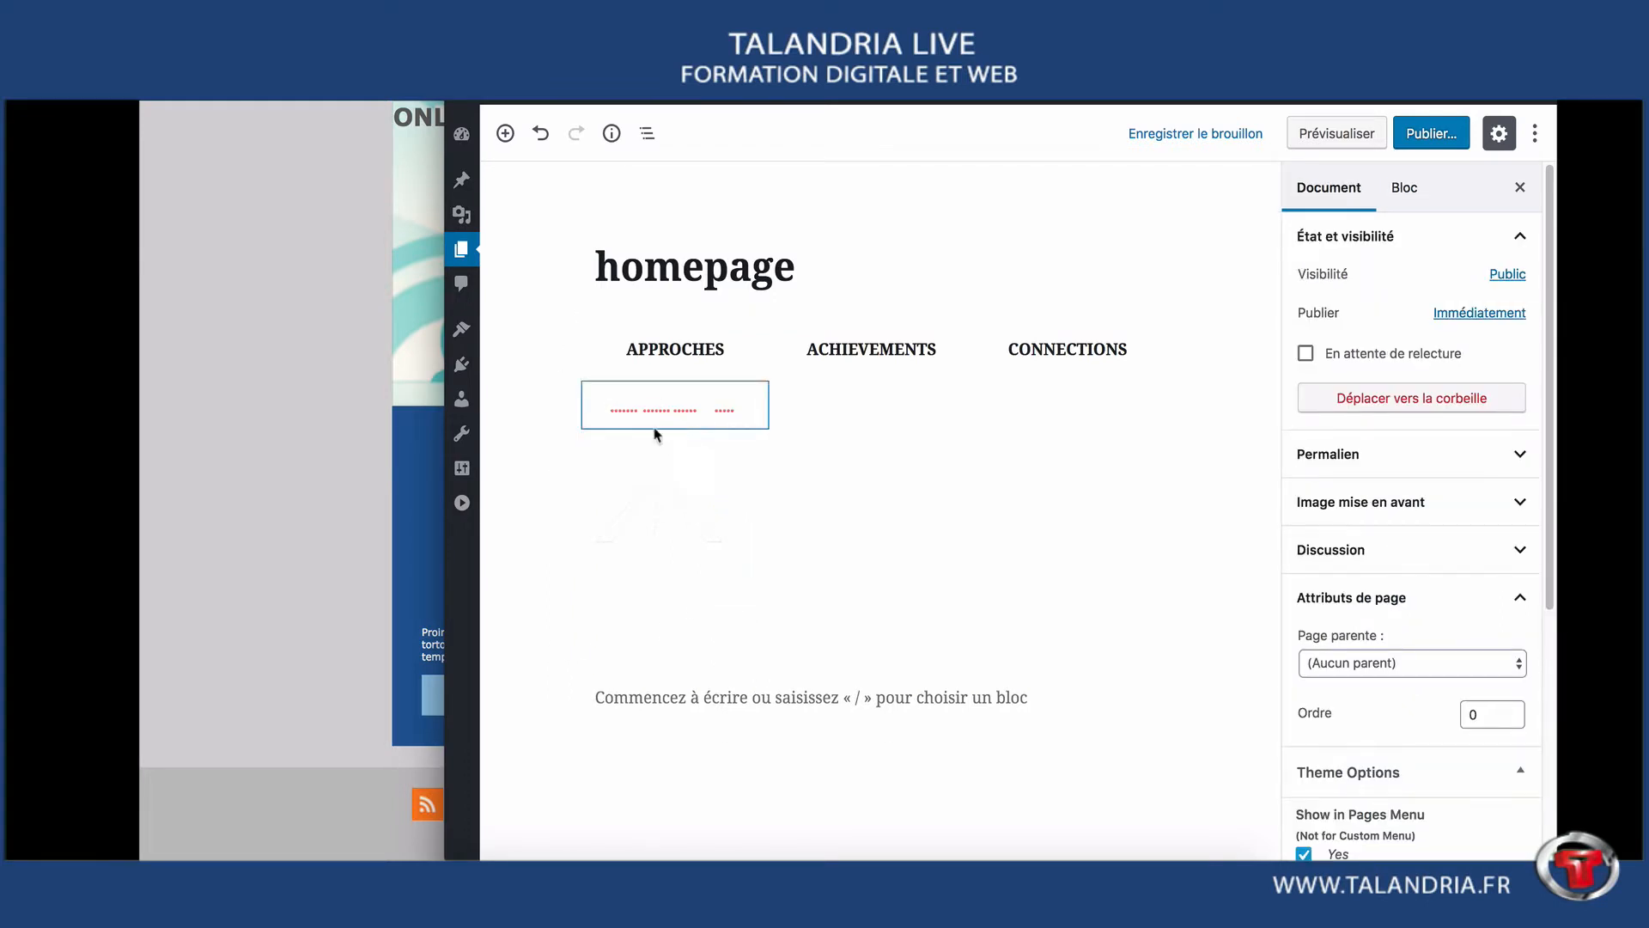
- Inspect the editor's blank area and select the div with class "edit-post-layout__content" in the element tree
right_click(1024, 796)
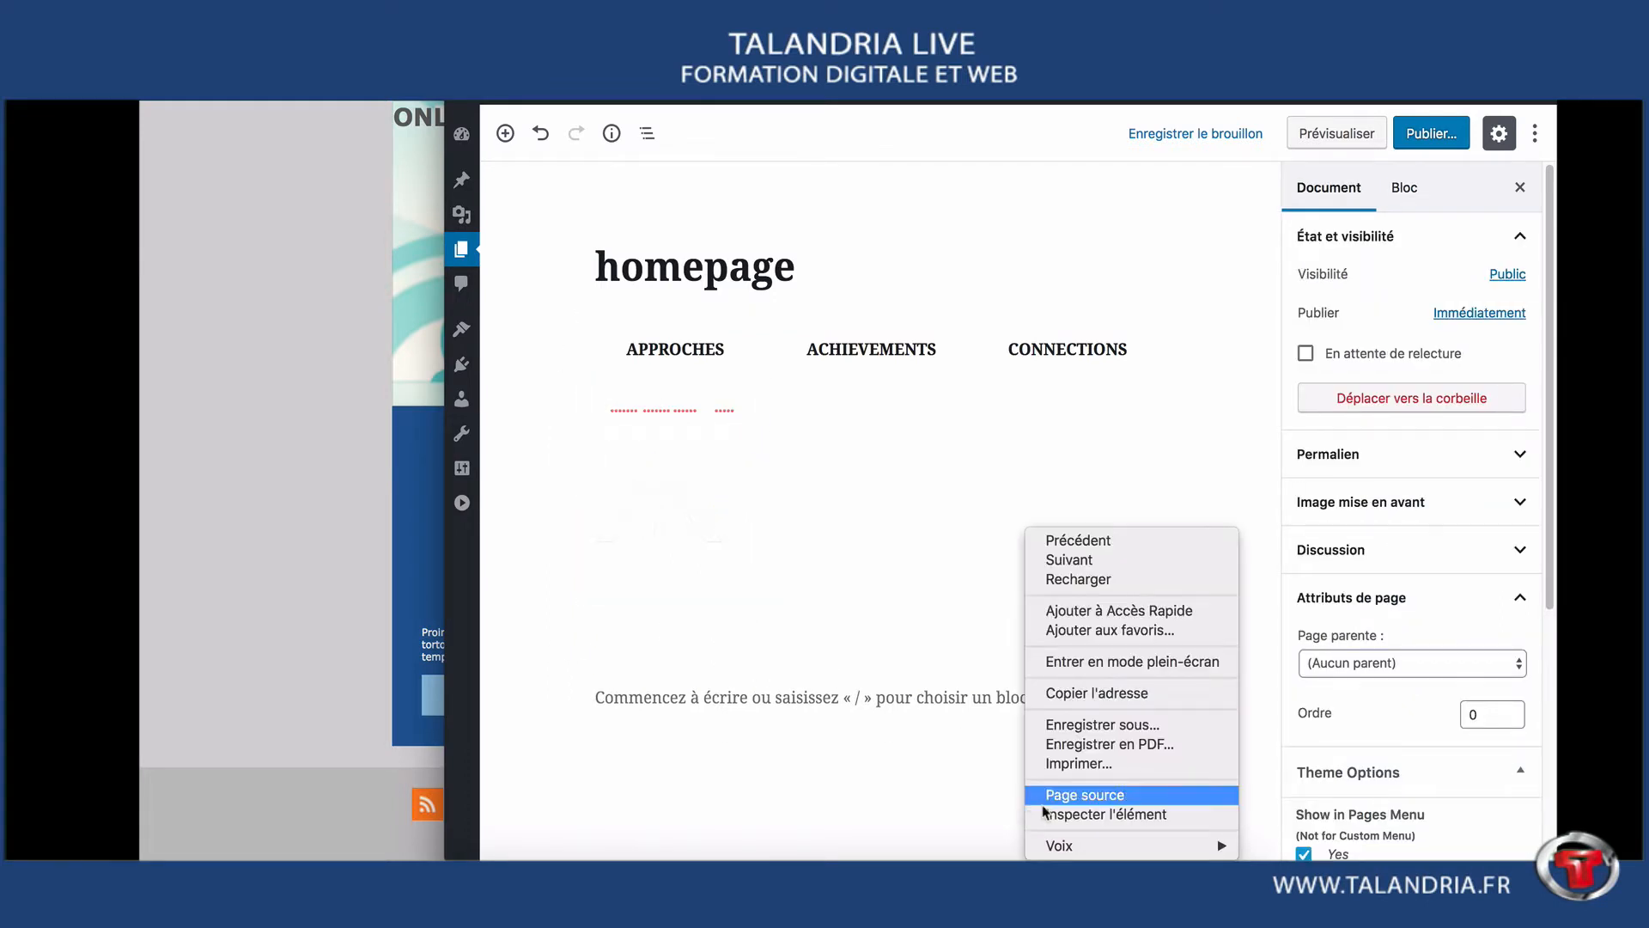
click(1071, 816)
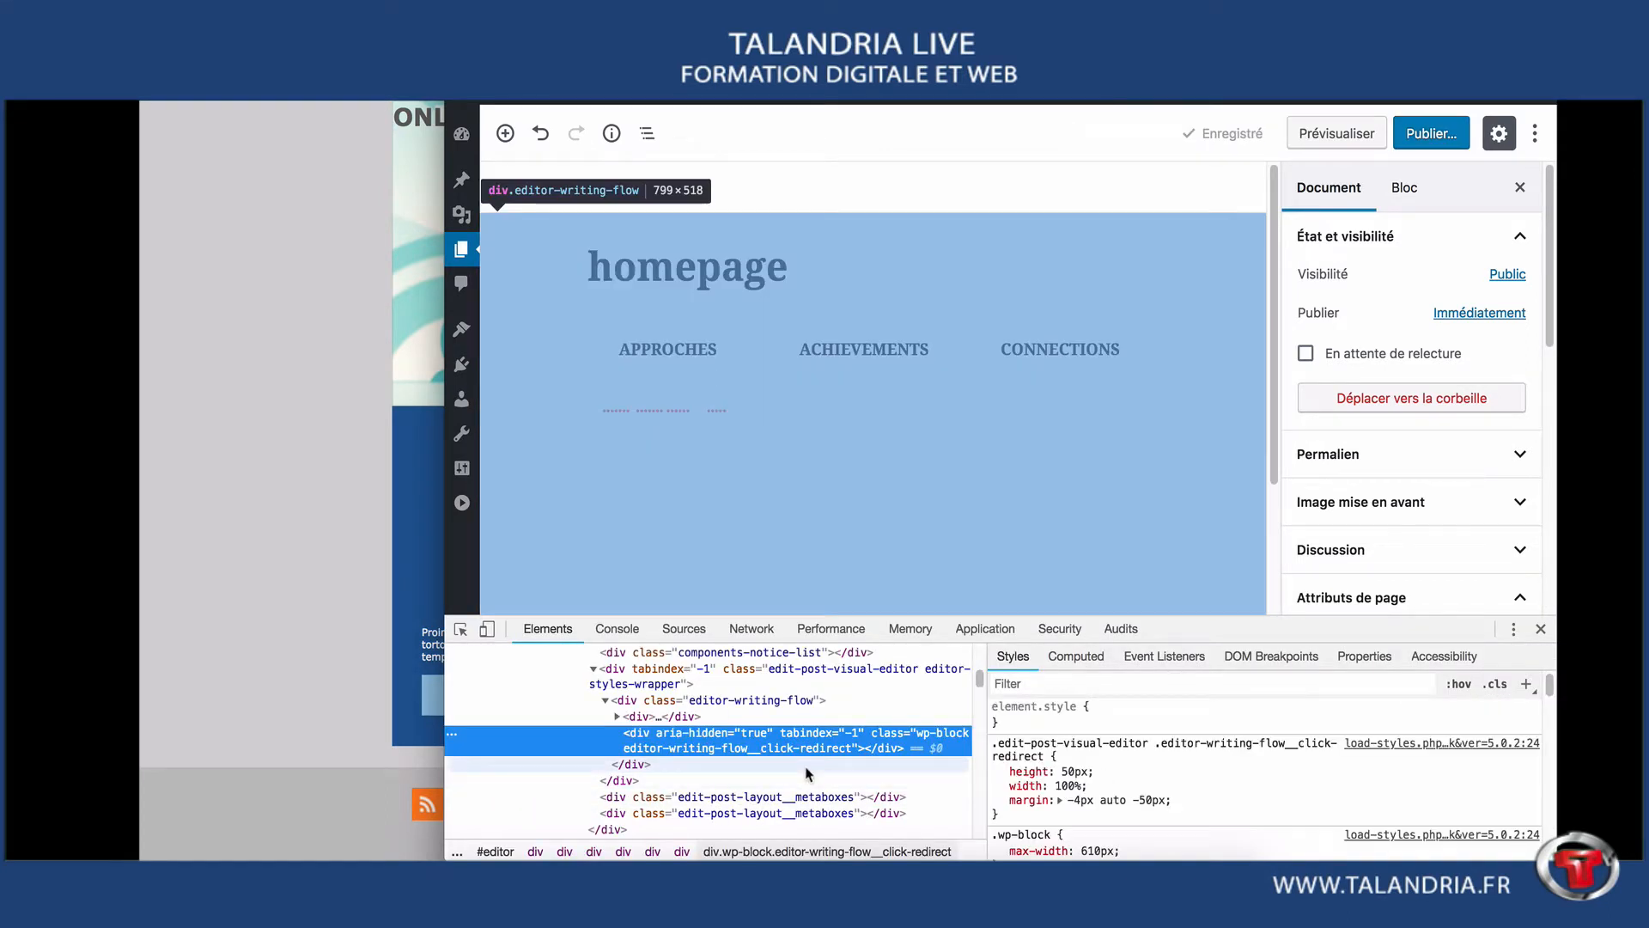
scroll(773, 764, up, 5)
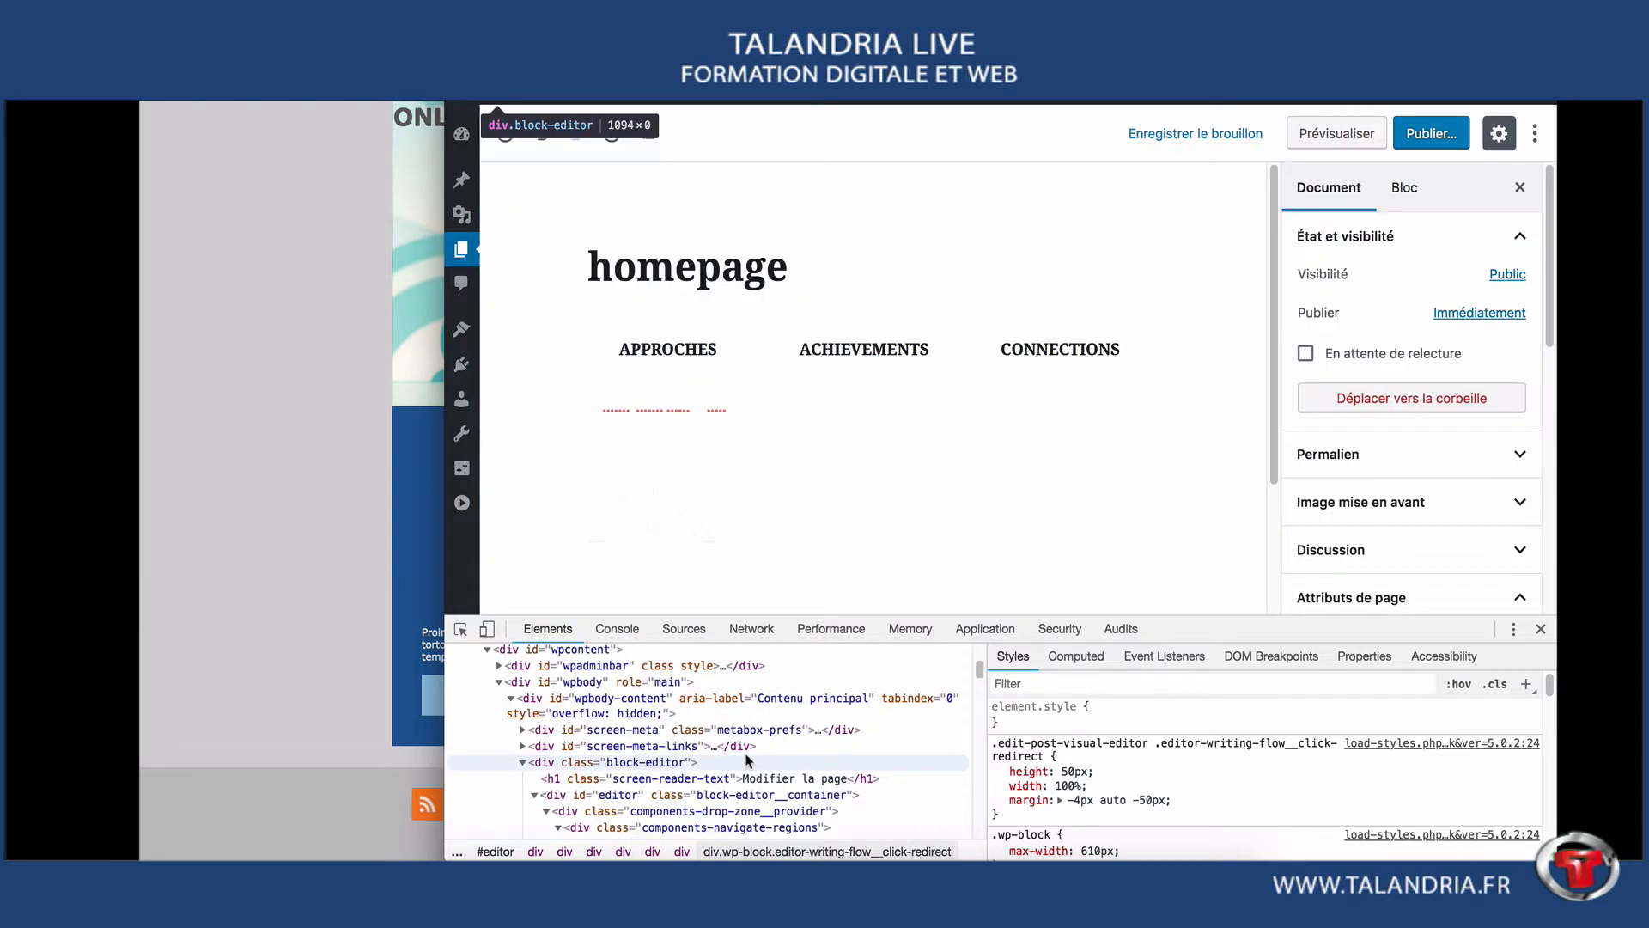
scroll(704, 758, down, 1)
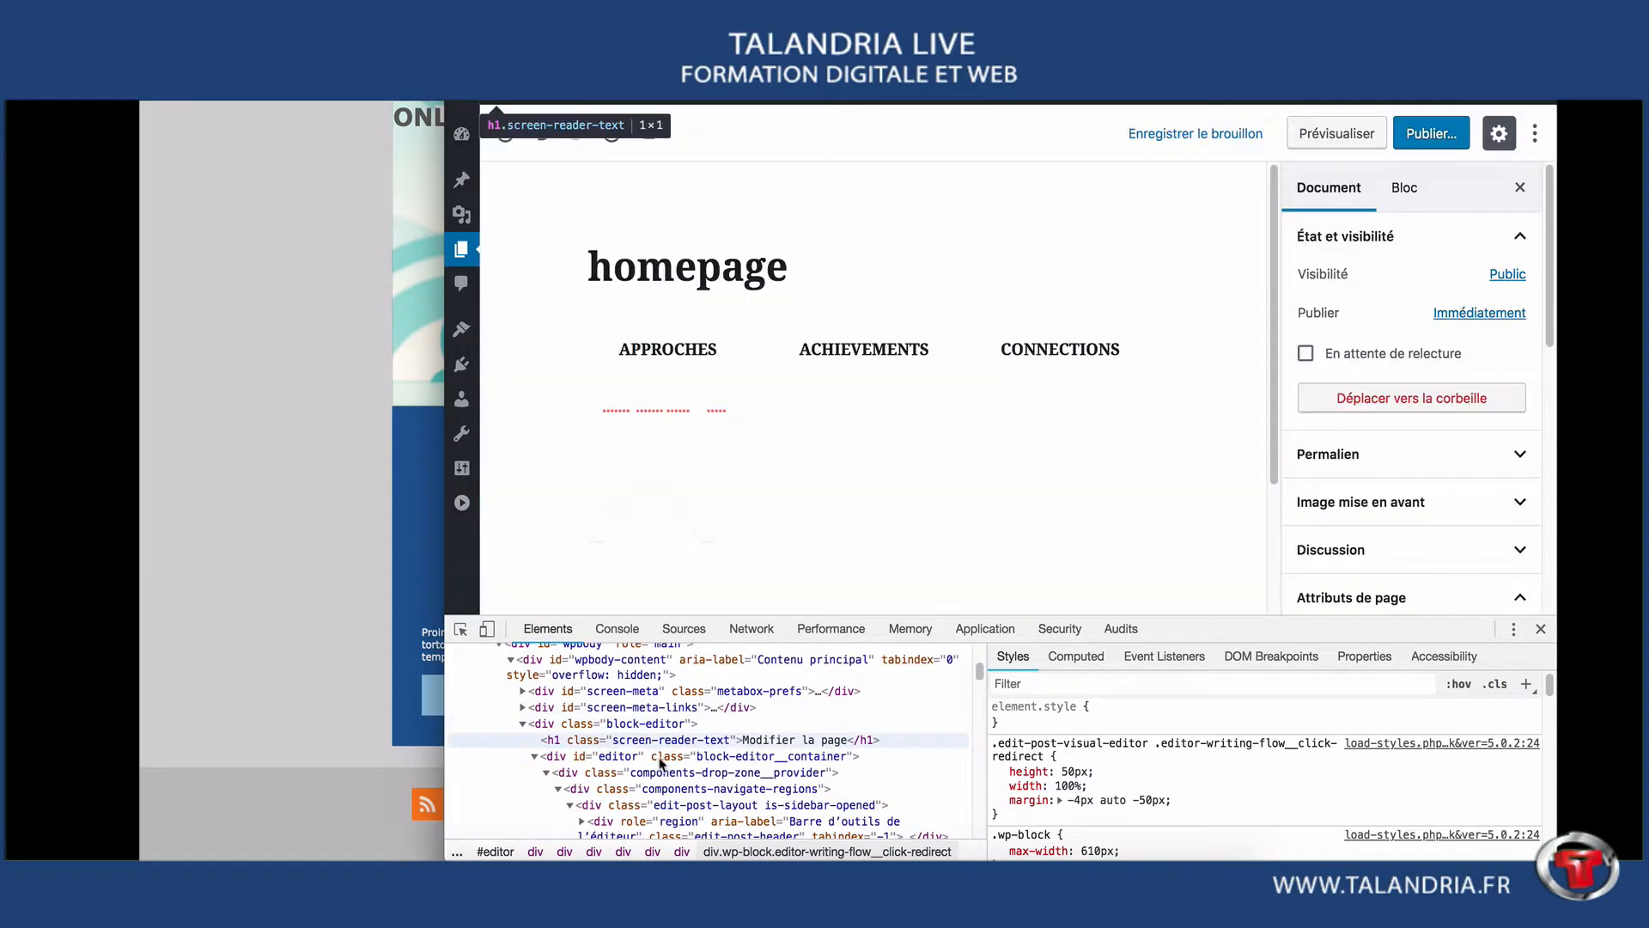
scroll(688, 764, down, 1)
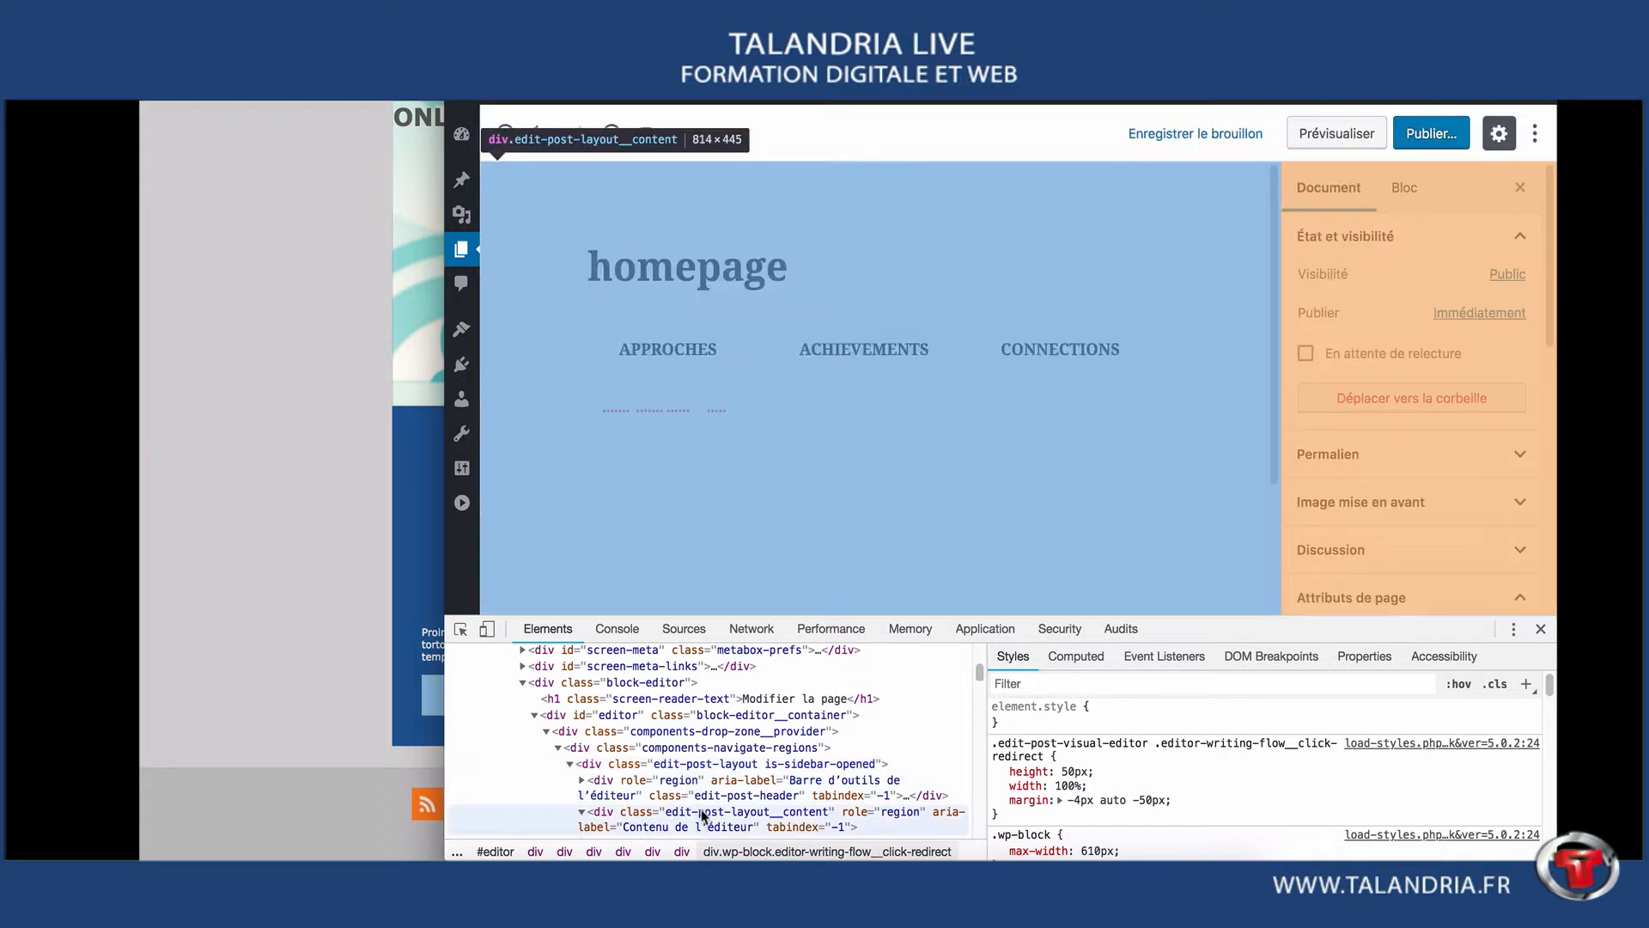
click(703, 816)
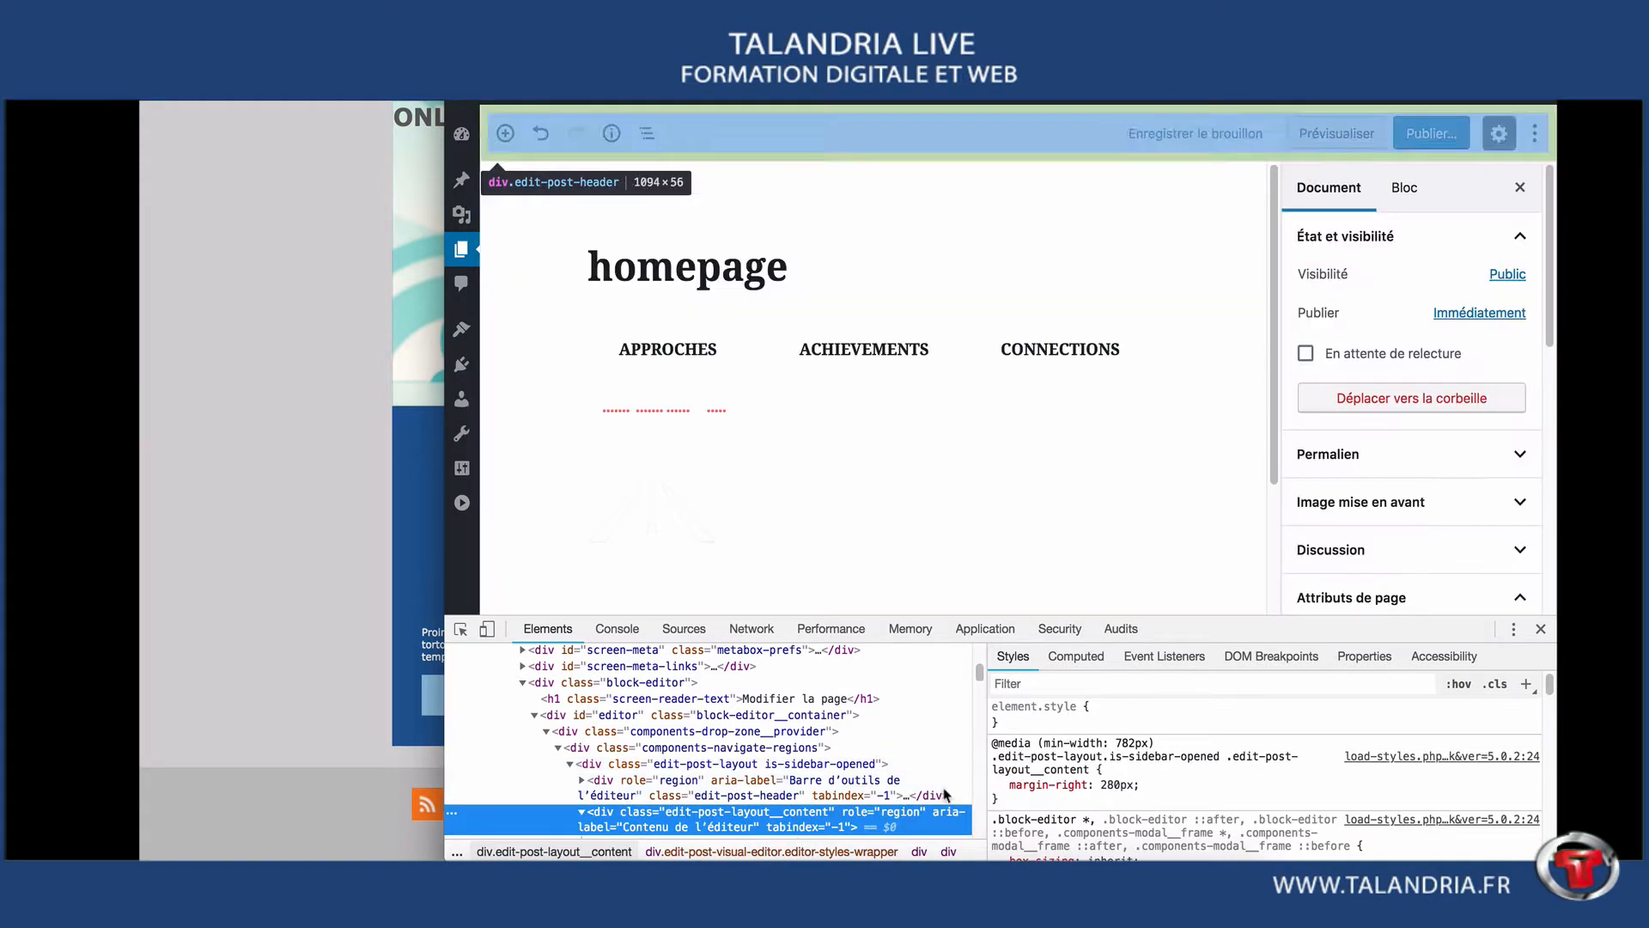
- Add a black background-color to the "edit-post-layout__content" CSS rule and close the developer tools
click(1156, 788)
text(background)
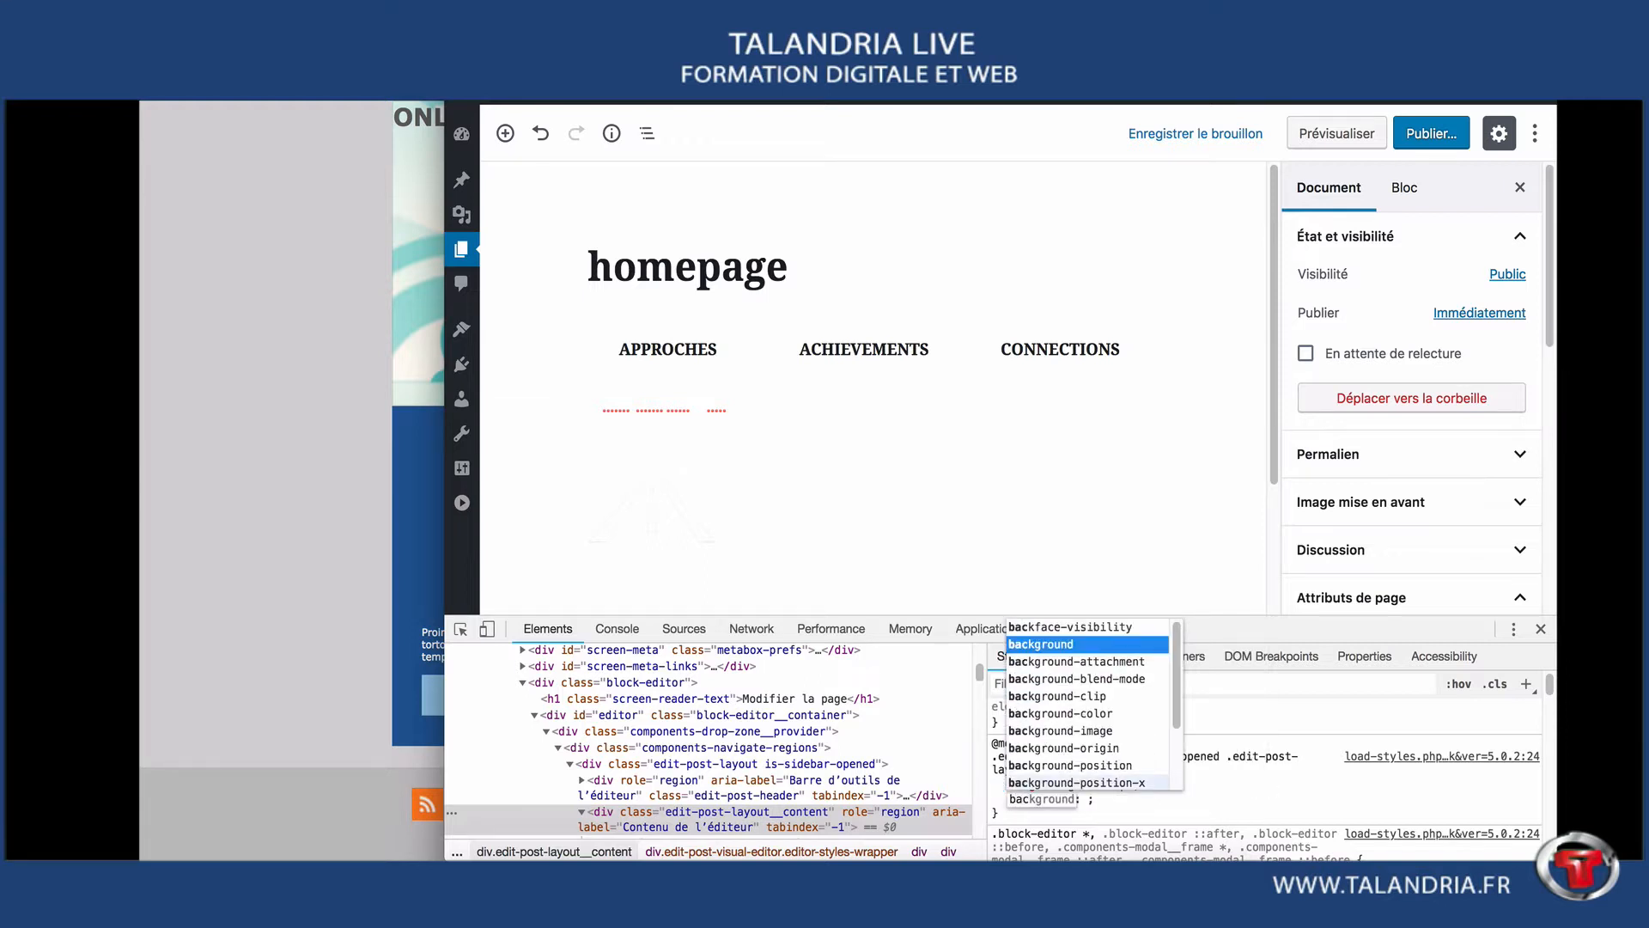
key(Down)
key(Down)
key(Down)
key(Down)
key(Return)
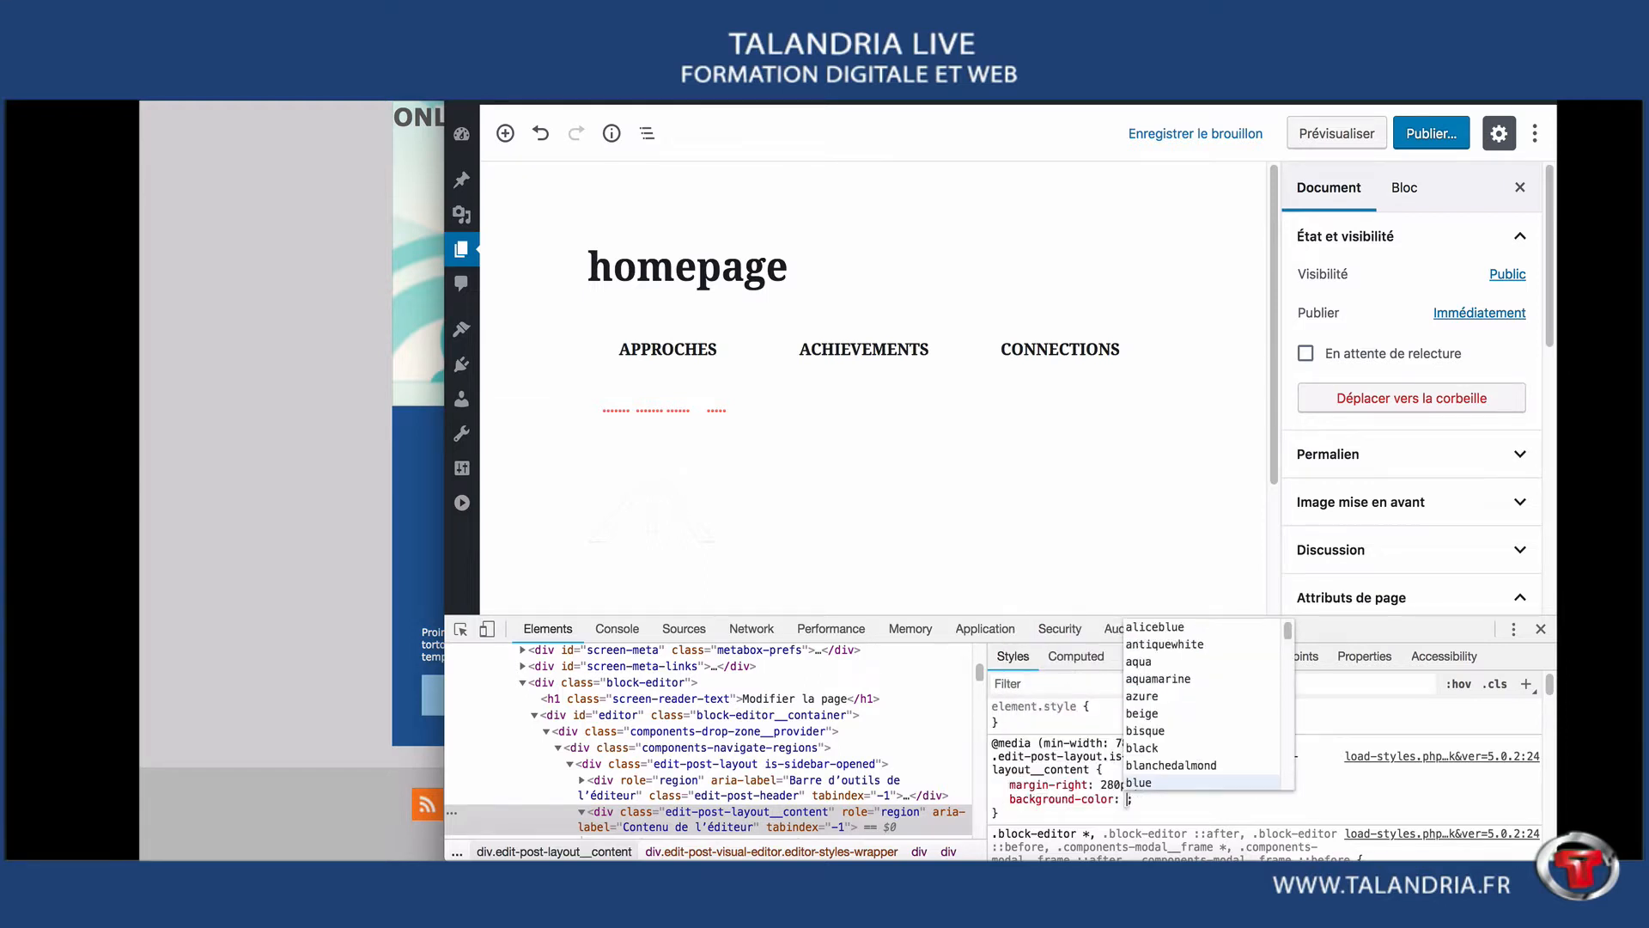
text(black)
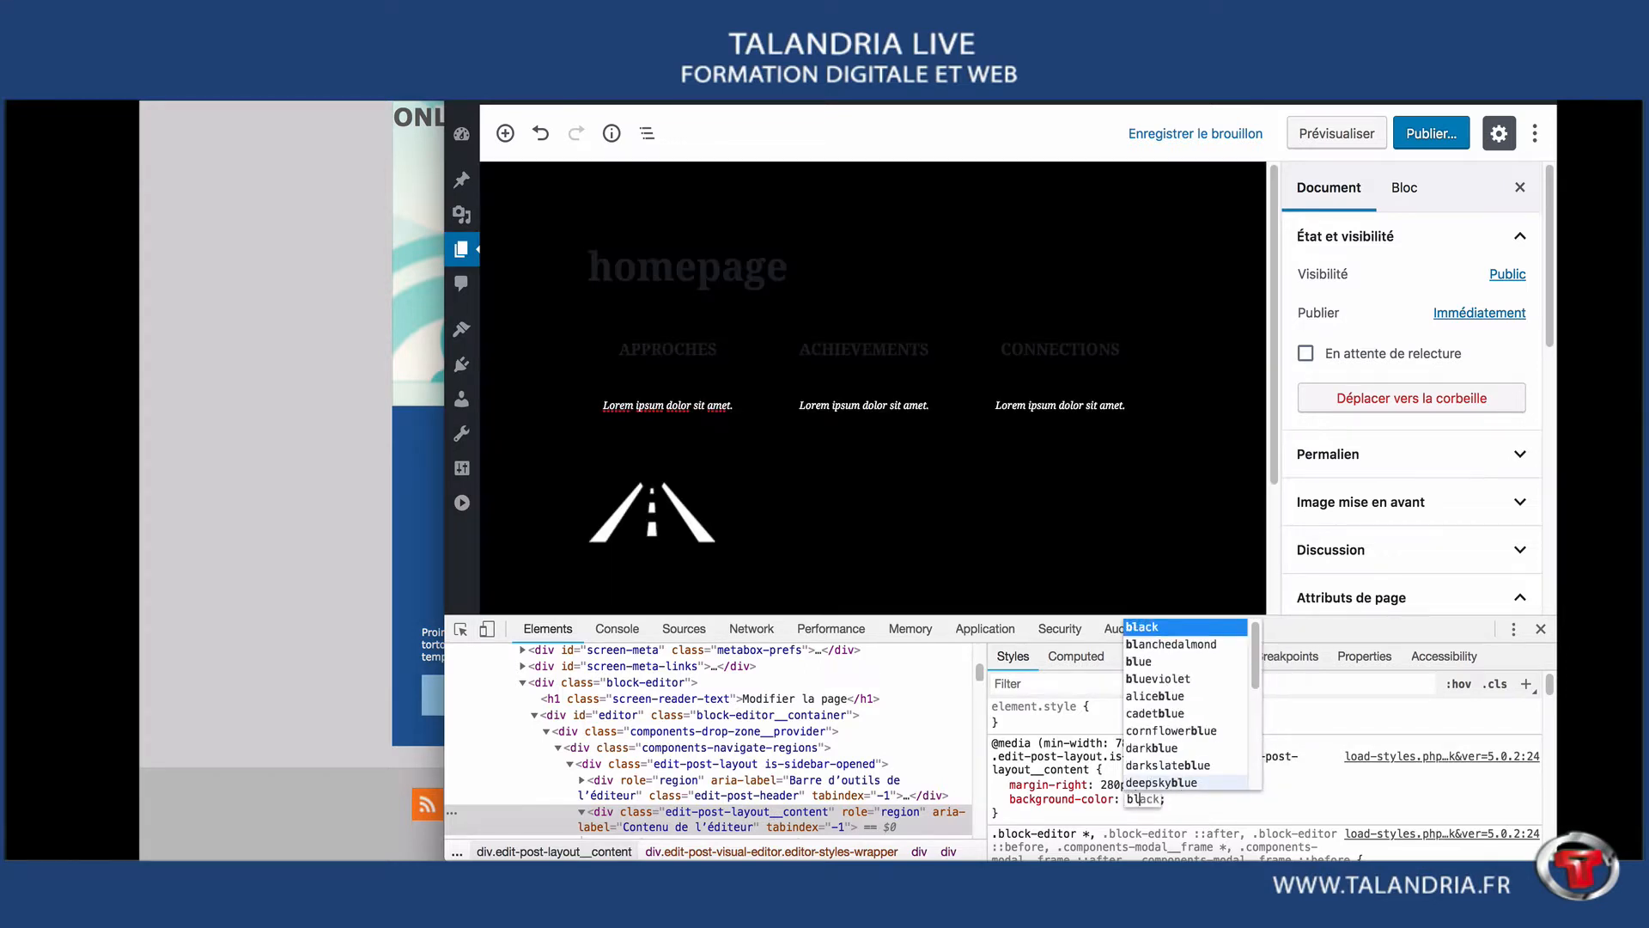
key(Return)
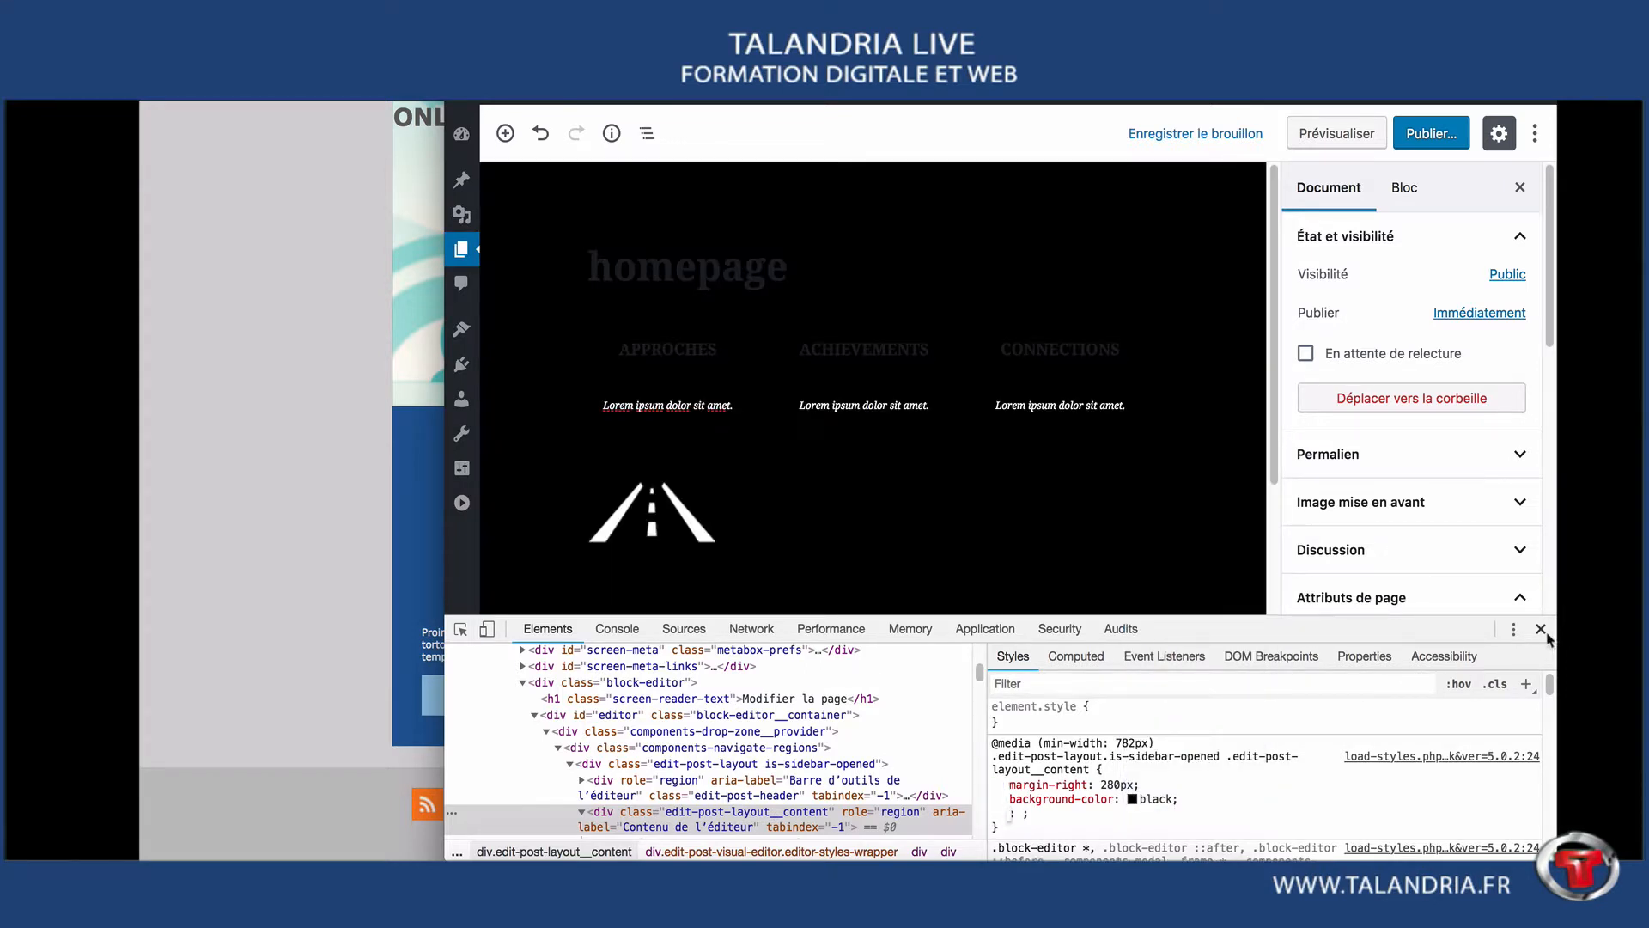
click(1541, 629)
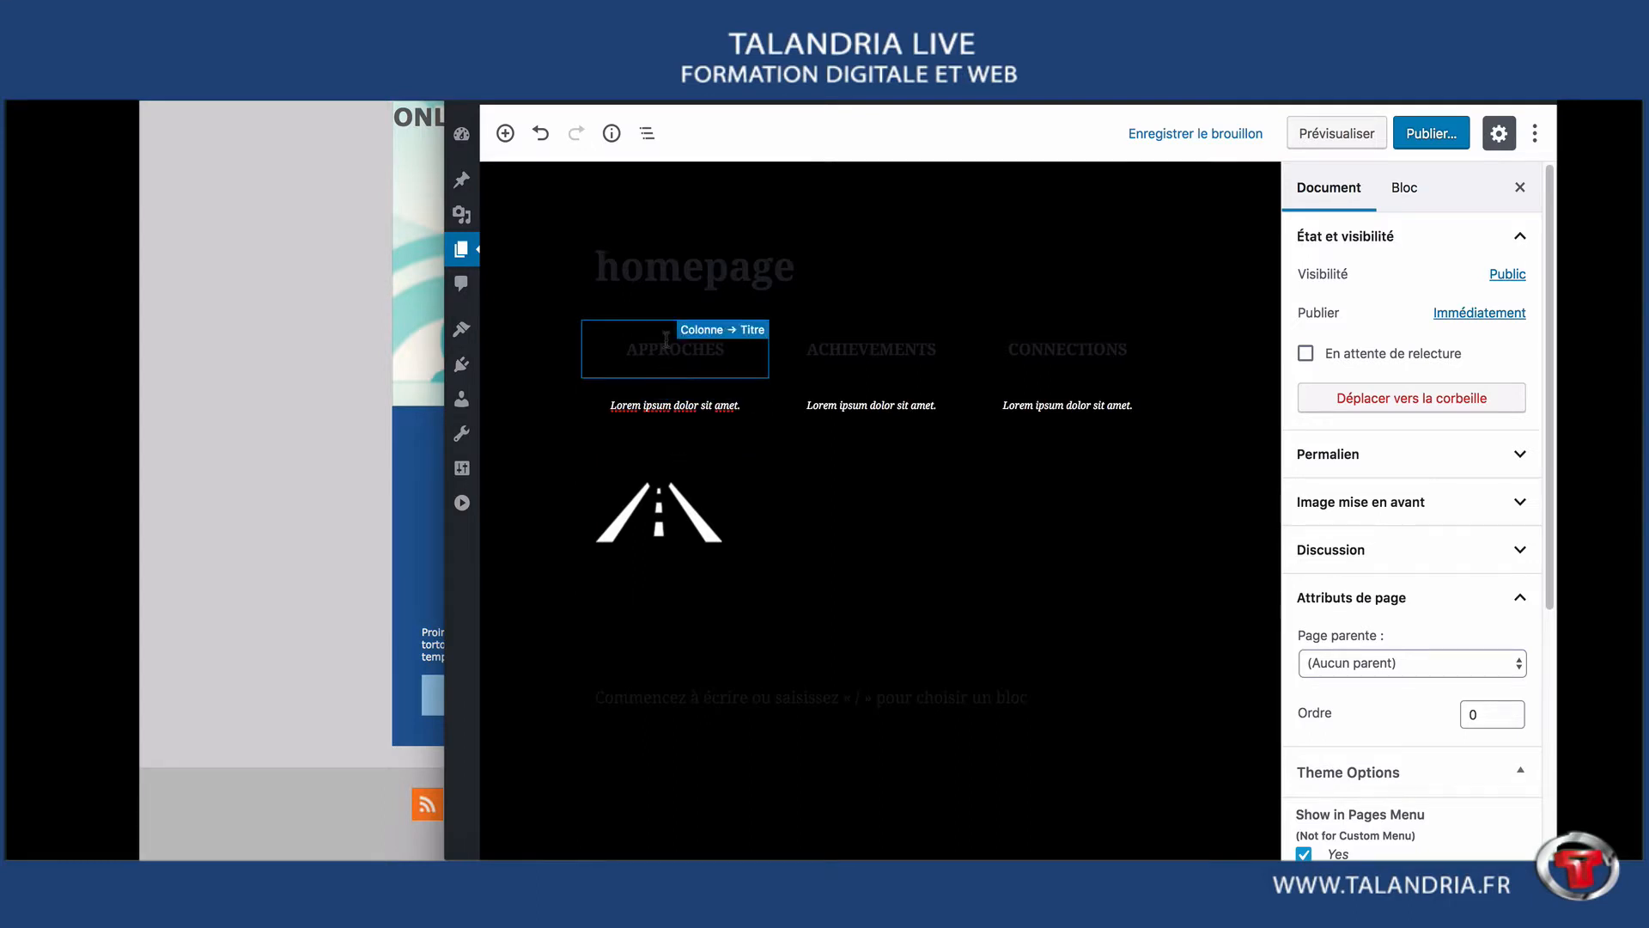
- Centre the road image in the APPROCHES column
click(672, 438)
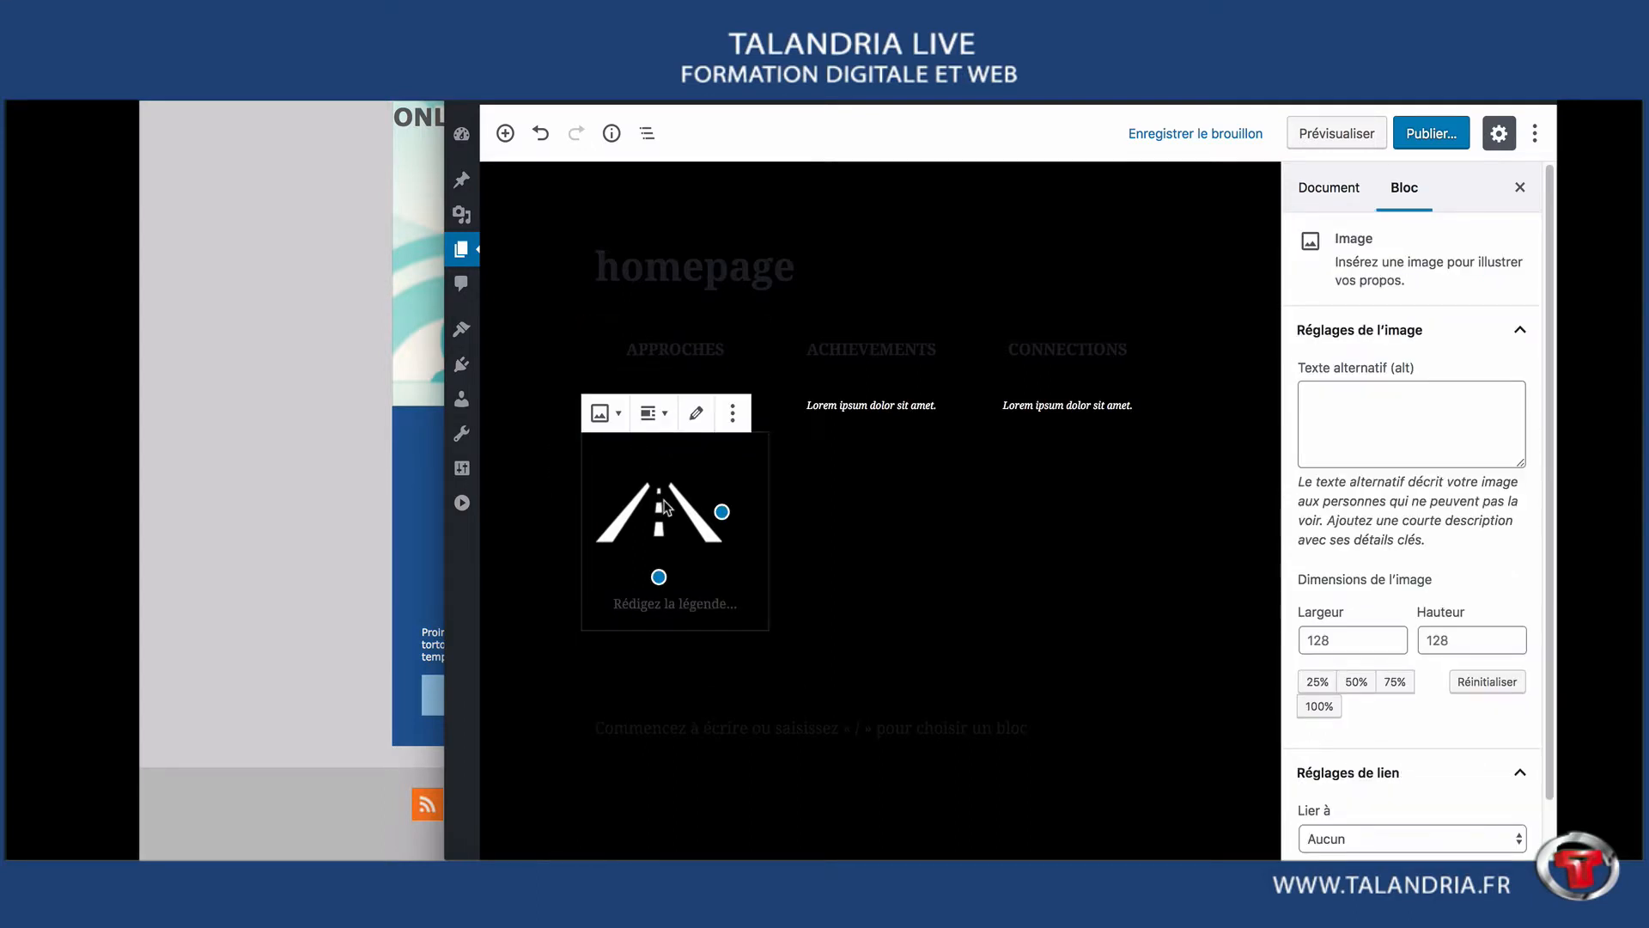
click(653, 417)
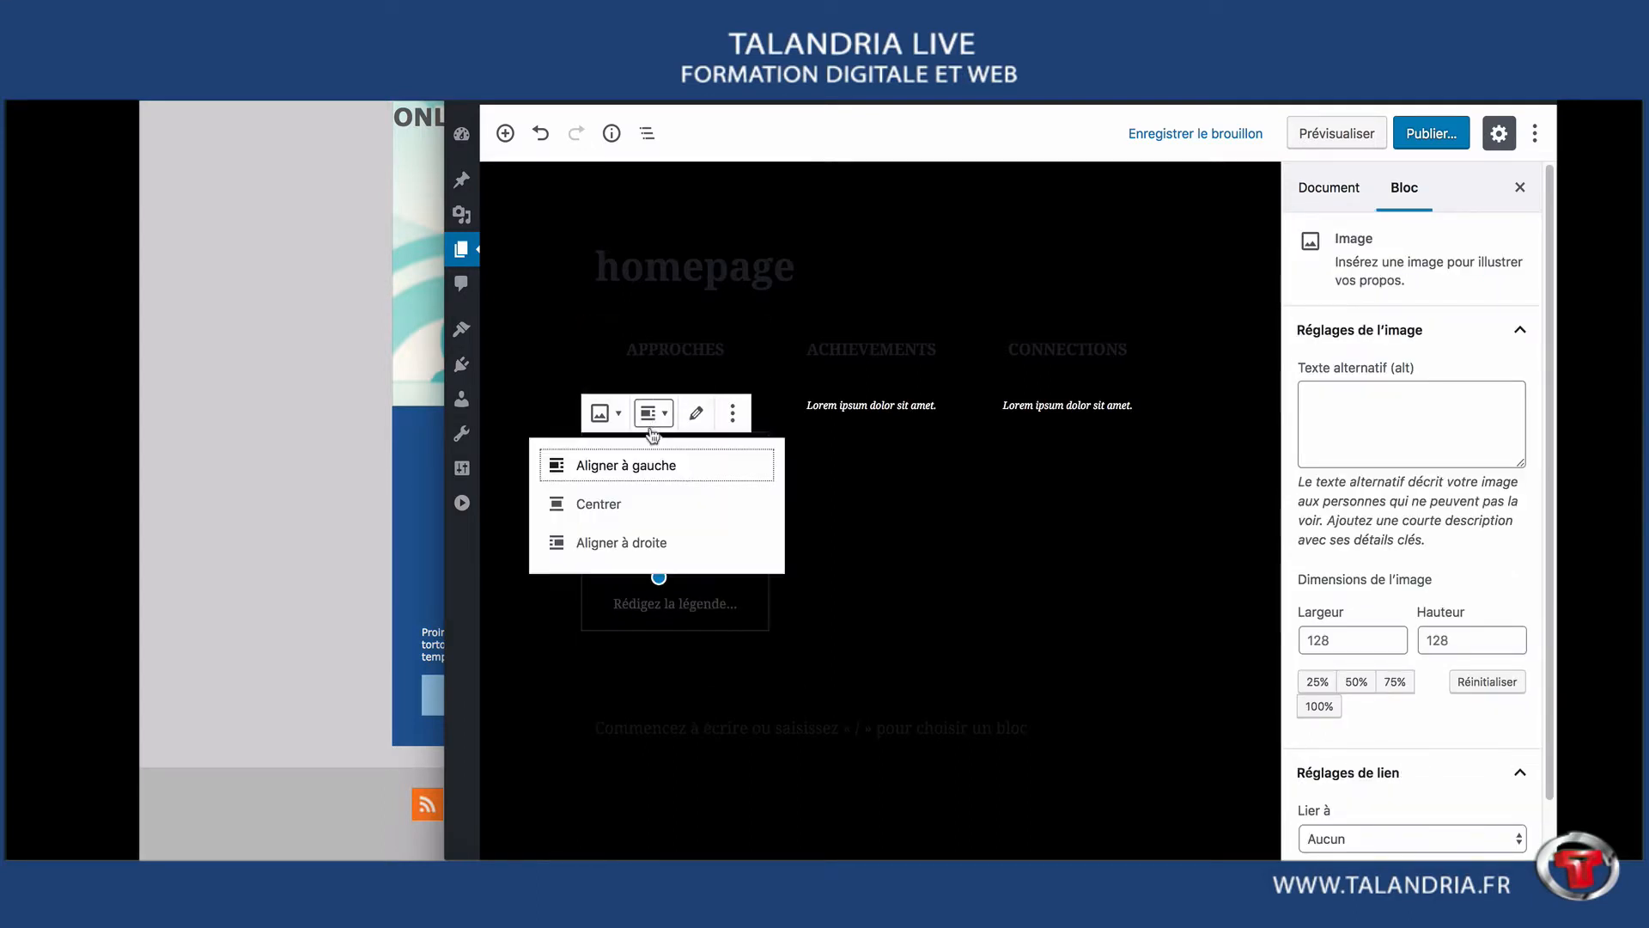
click(635, 508)
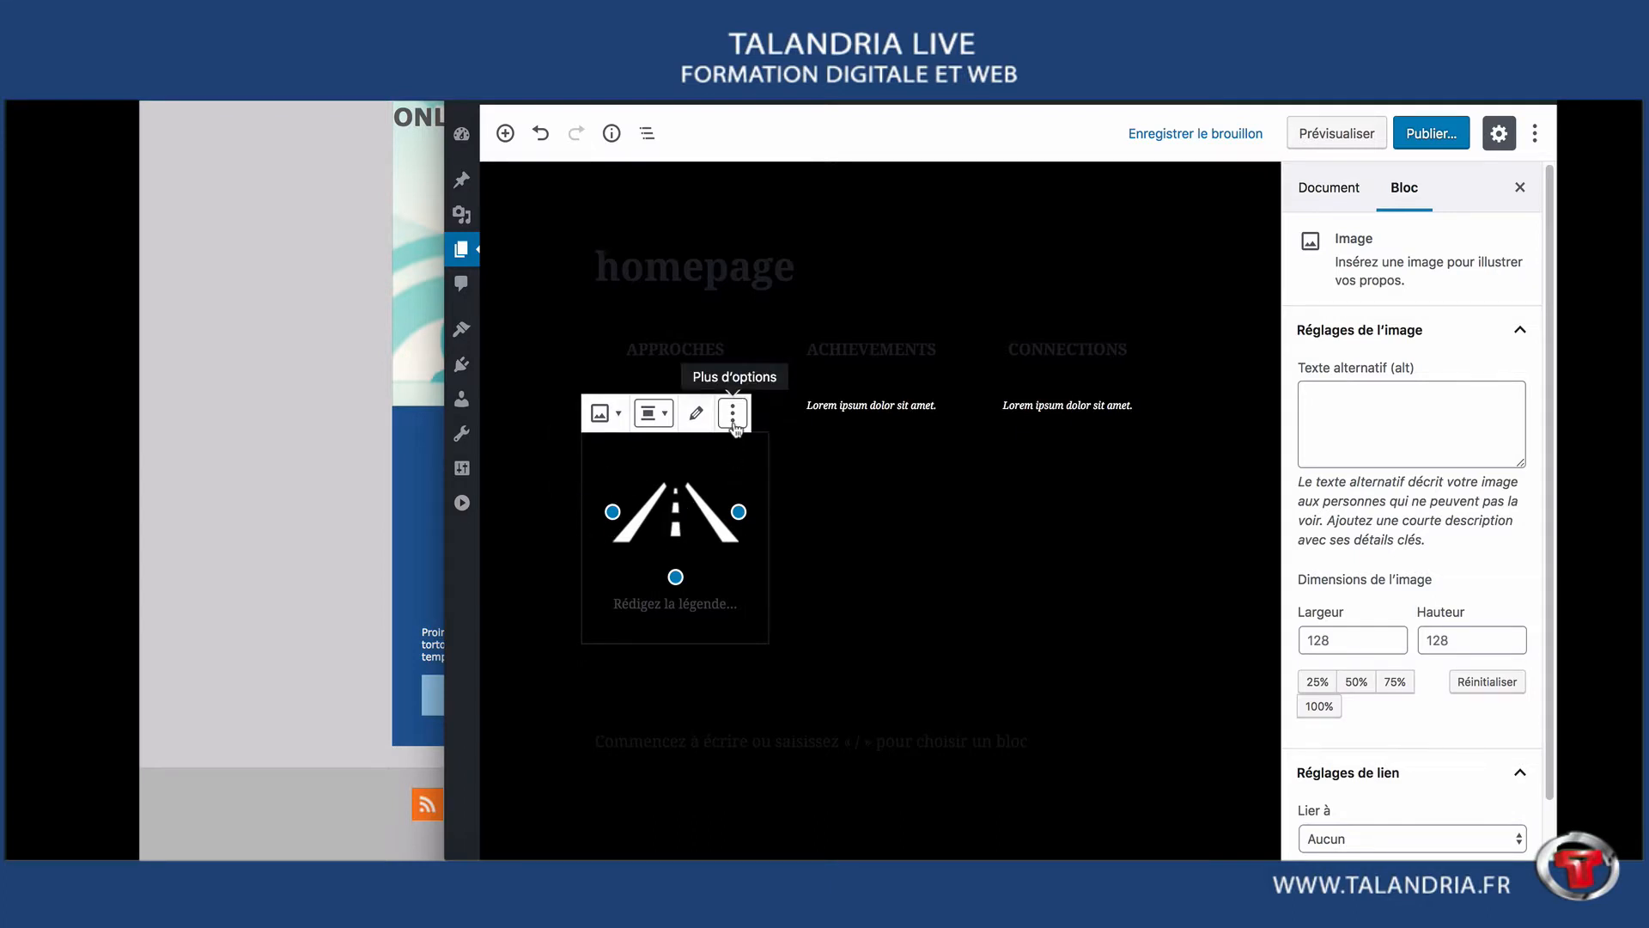
- Duplicate the road image and move the copy below the paragraph in the ACHIEVEMENTS column
click(735, 425)
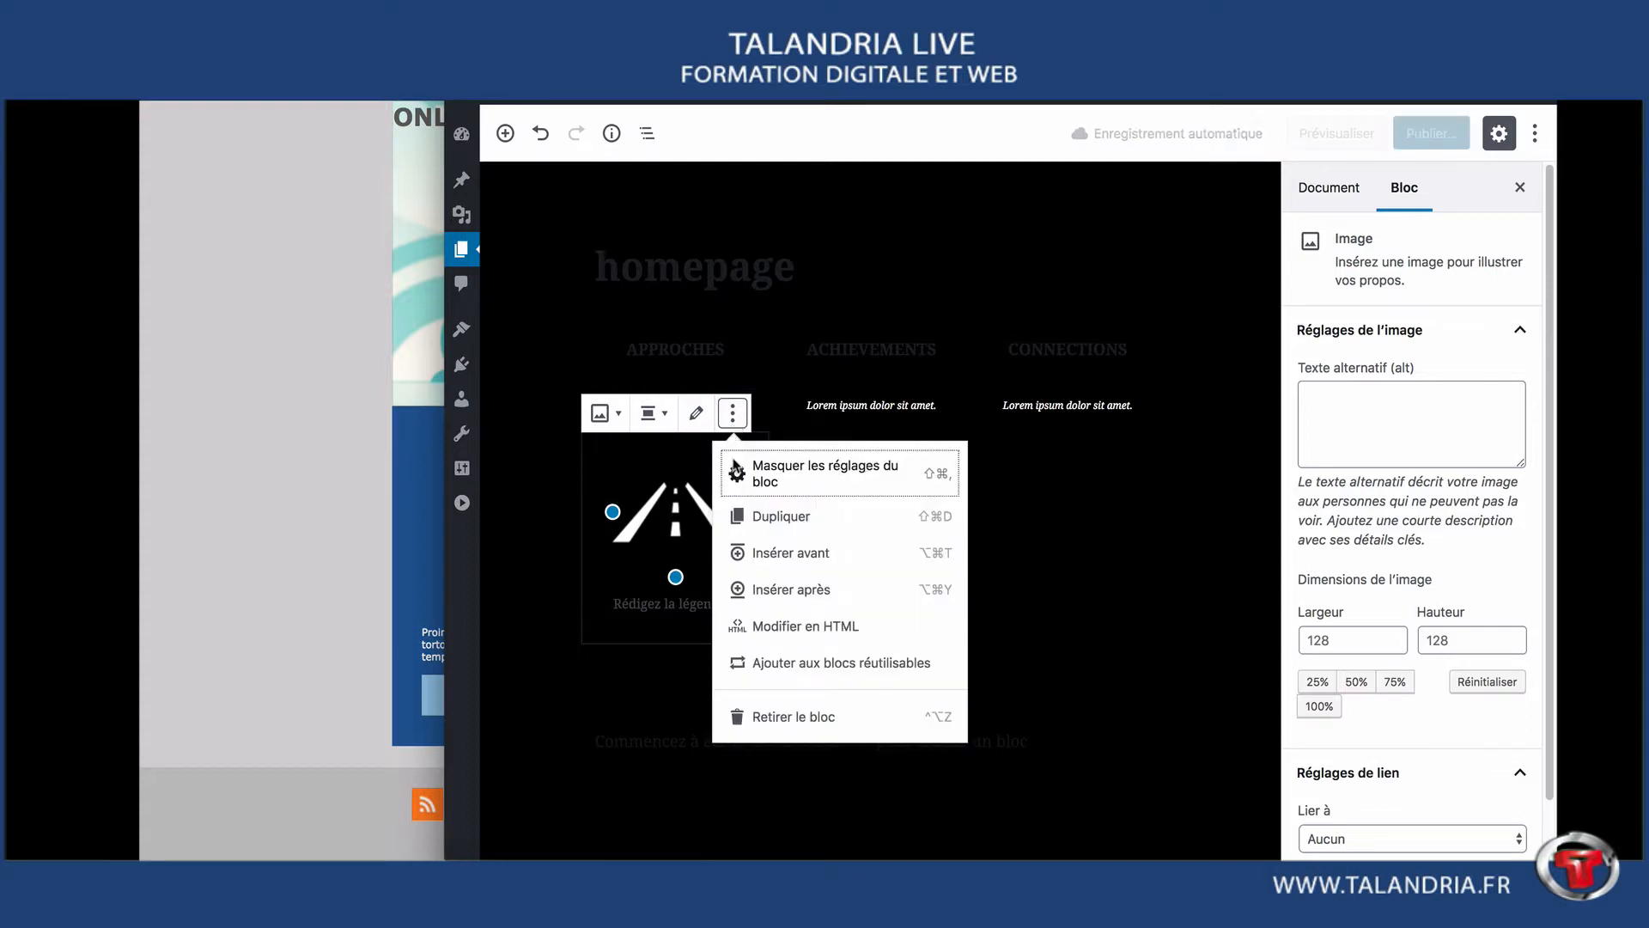
click(779, 513)
mouse_move(584, 640)
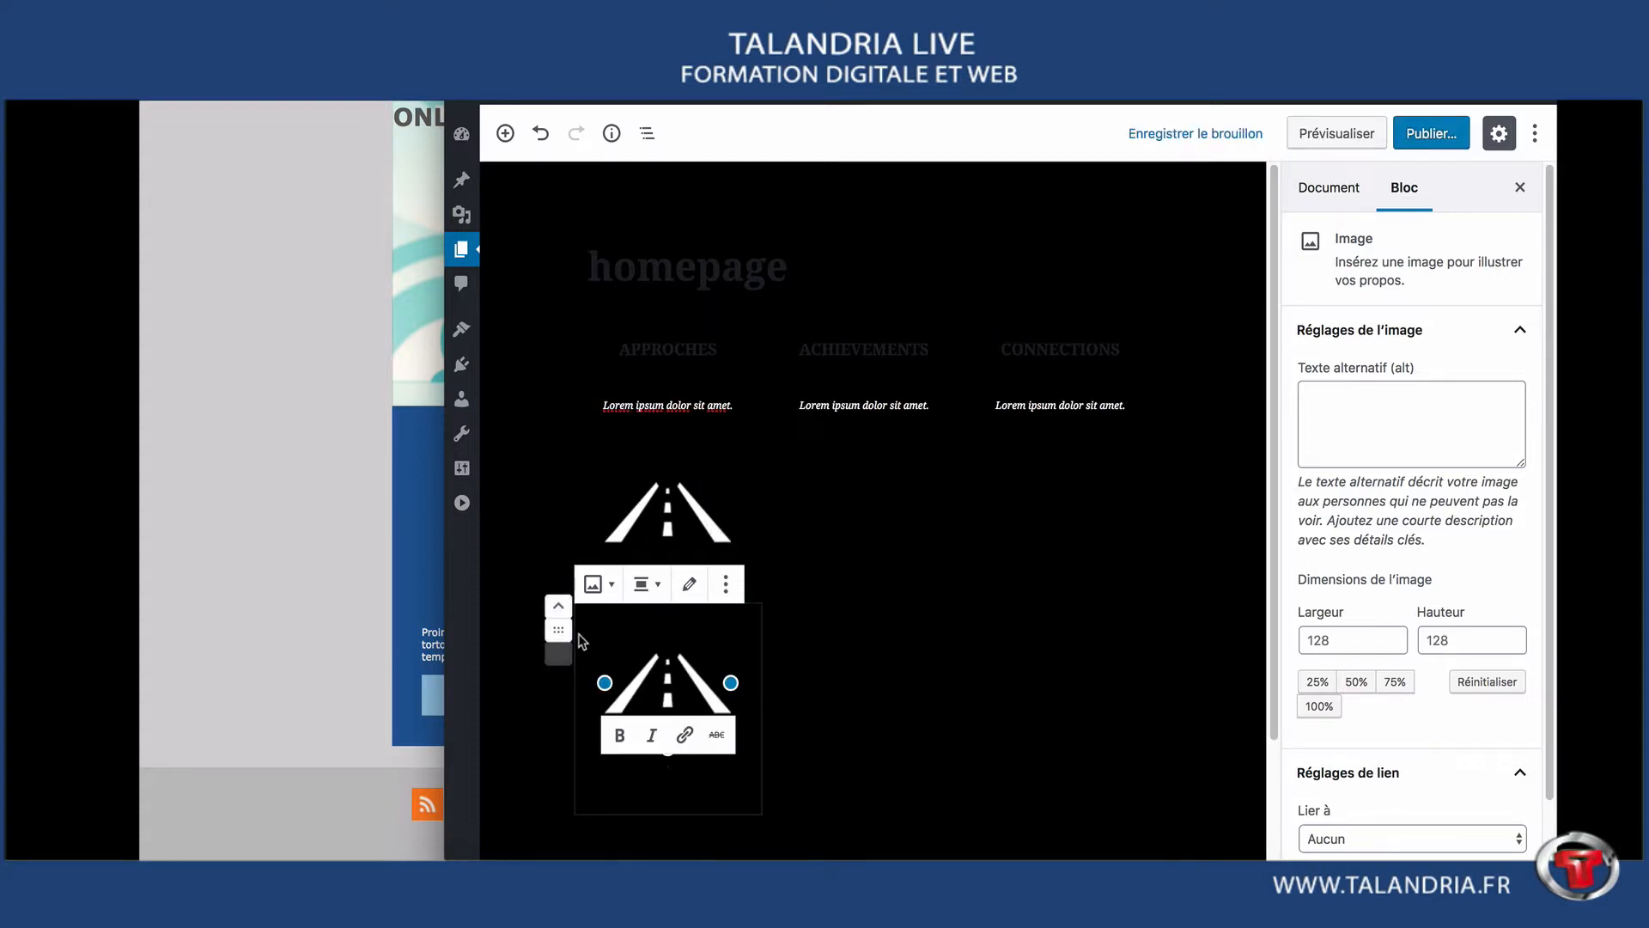
drag(563, 634, 813, 415)
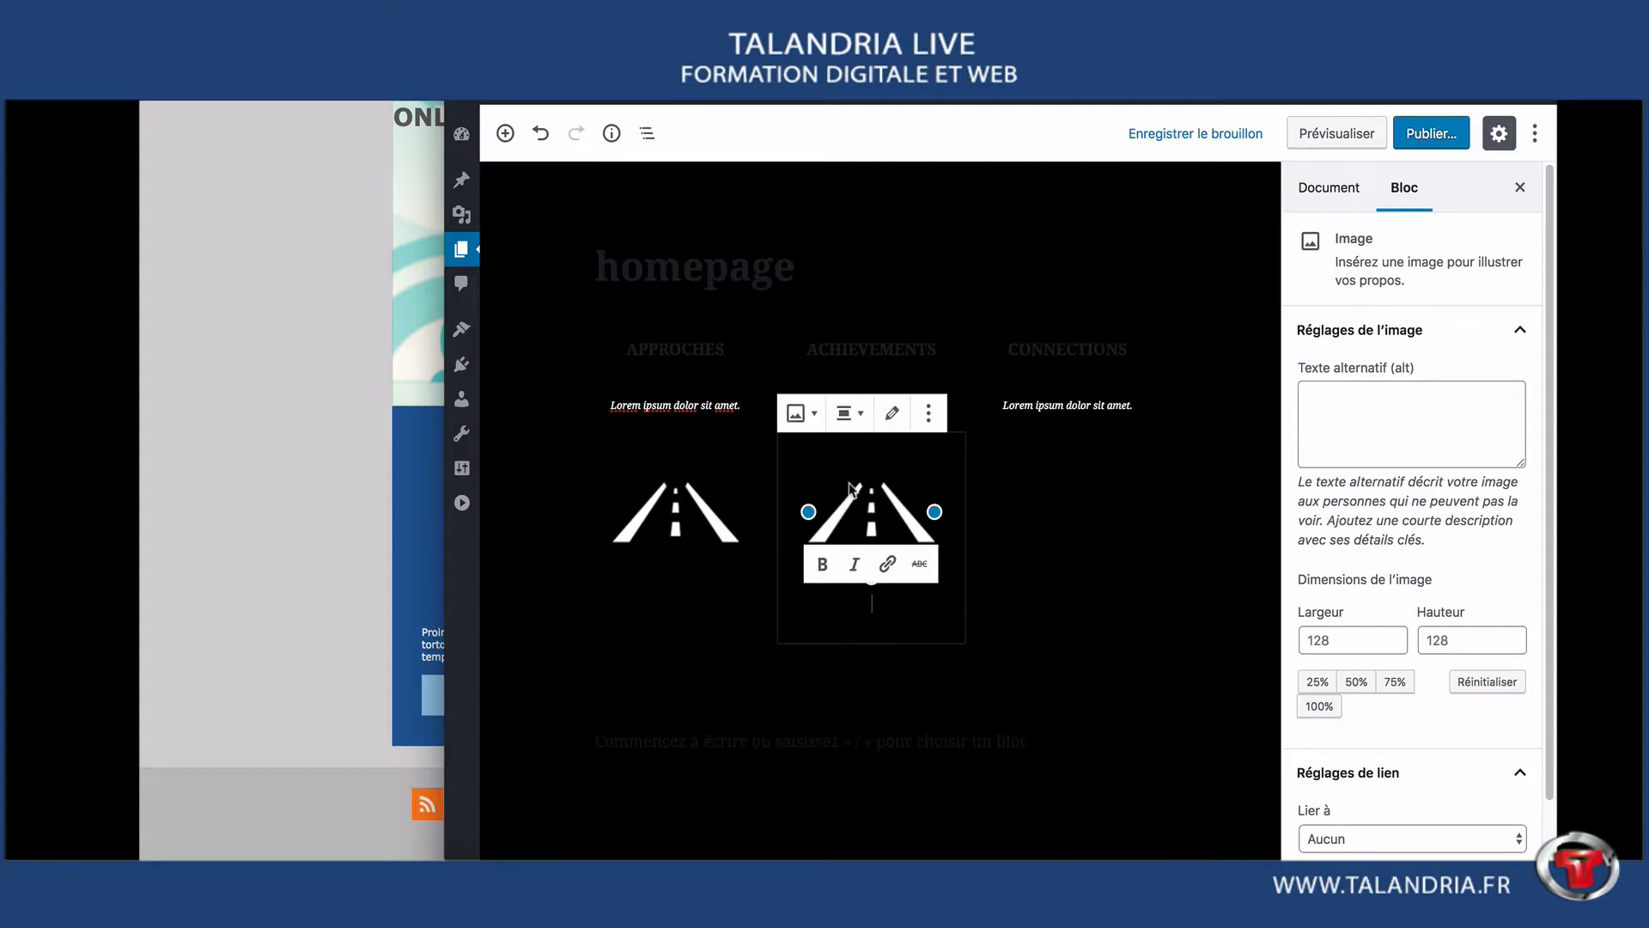
- Duplicate the road image of the ACHIEVEMENTS column and move the copy below the paragraph in the CONNECTIONS column
click(877, 519)
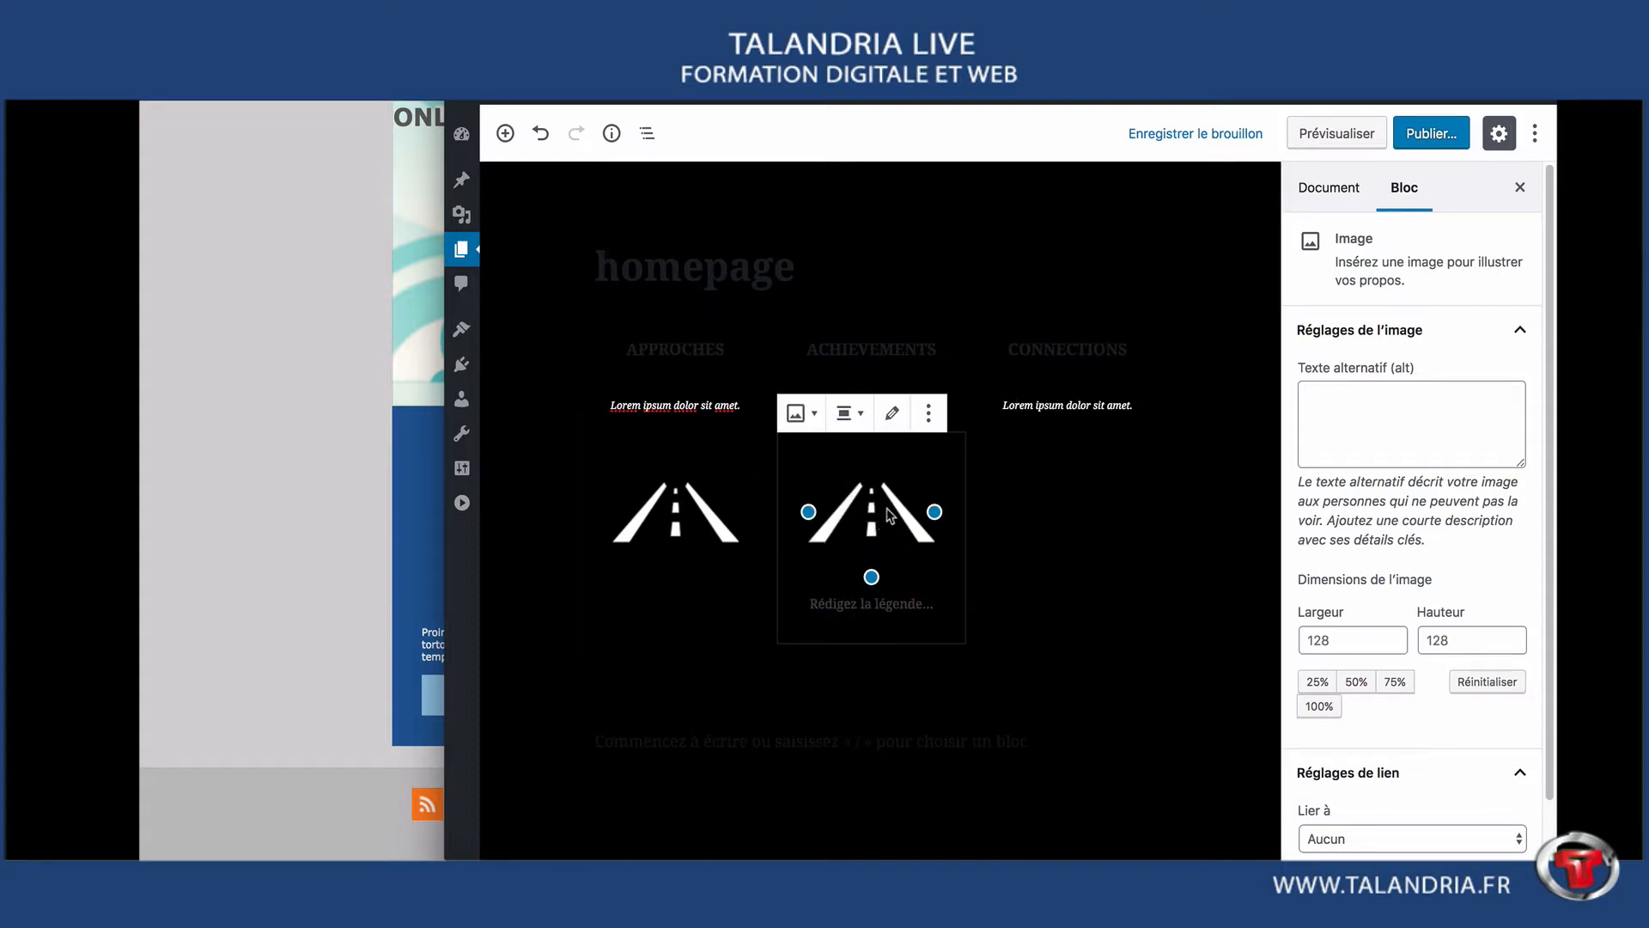
click(928, 415)
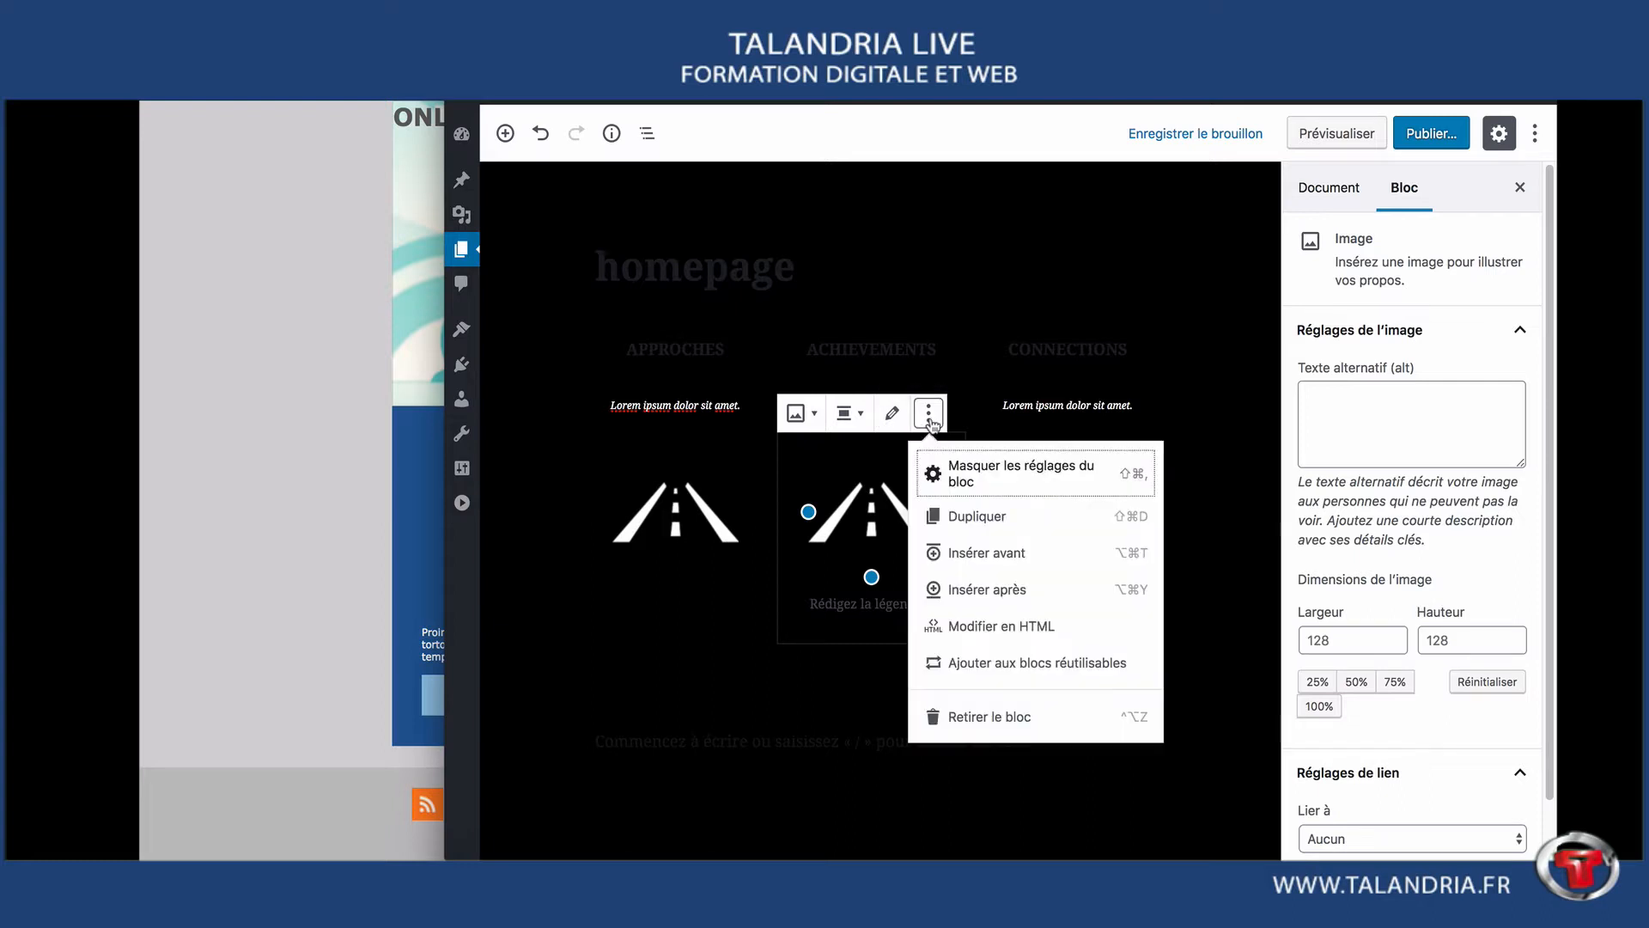
click(969, 516)
drag(754, 630, 1059, 416)
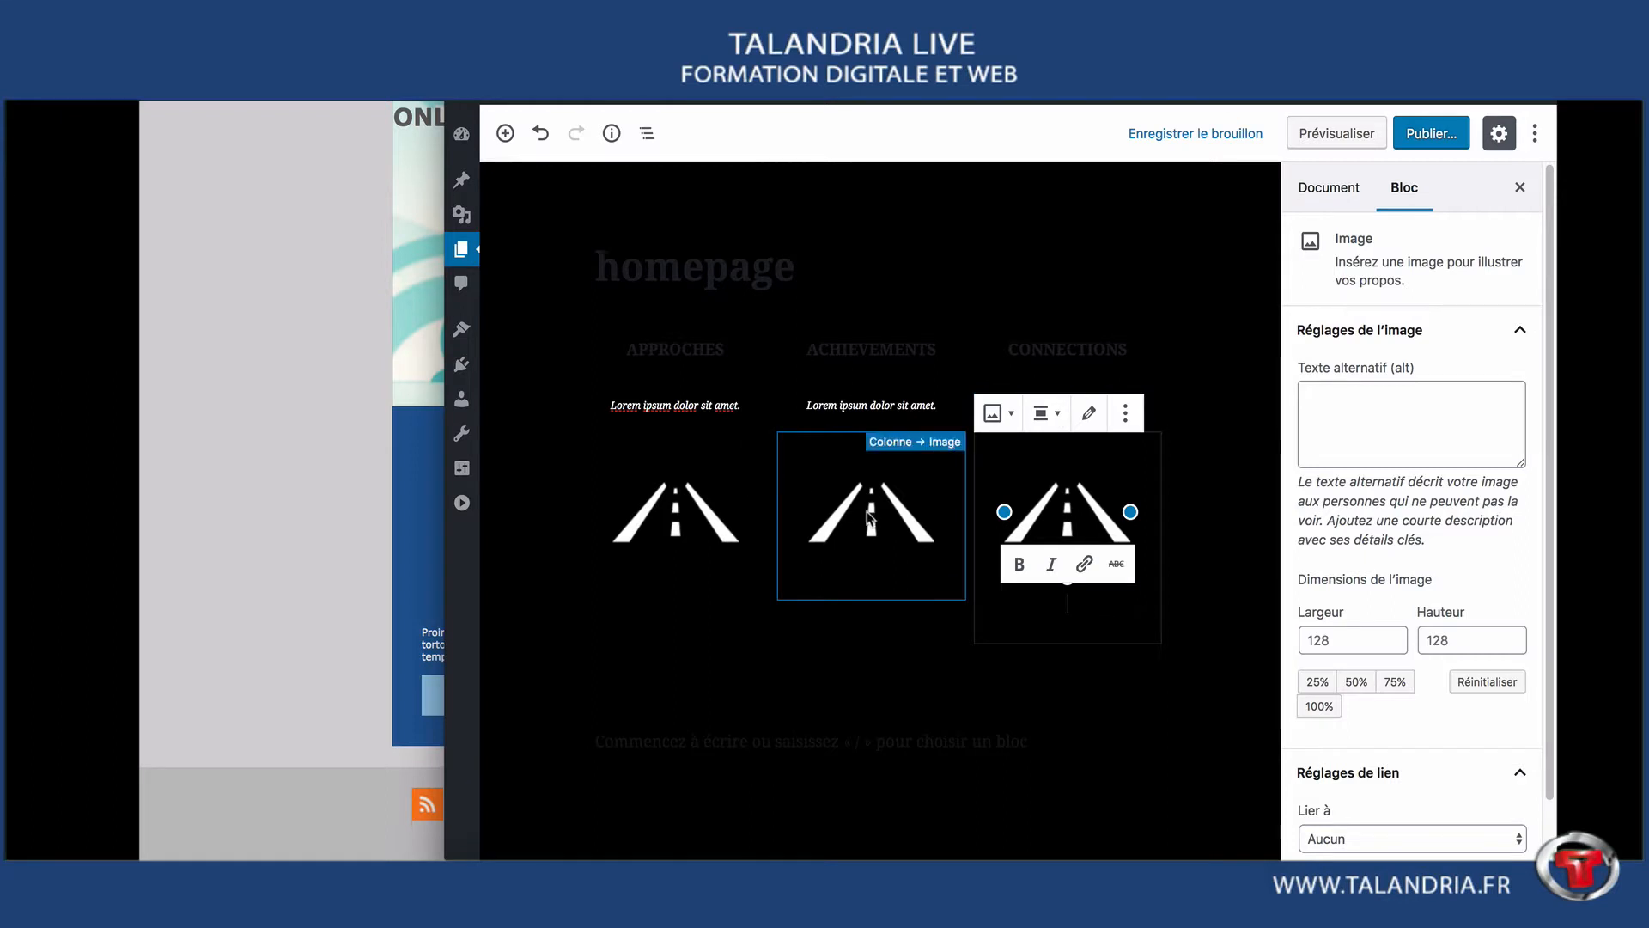
- Replace the road image in the ACHIEVEMENTS column with the white bar chart icon from the media library
click(887, 504)
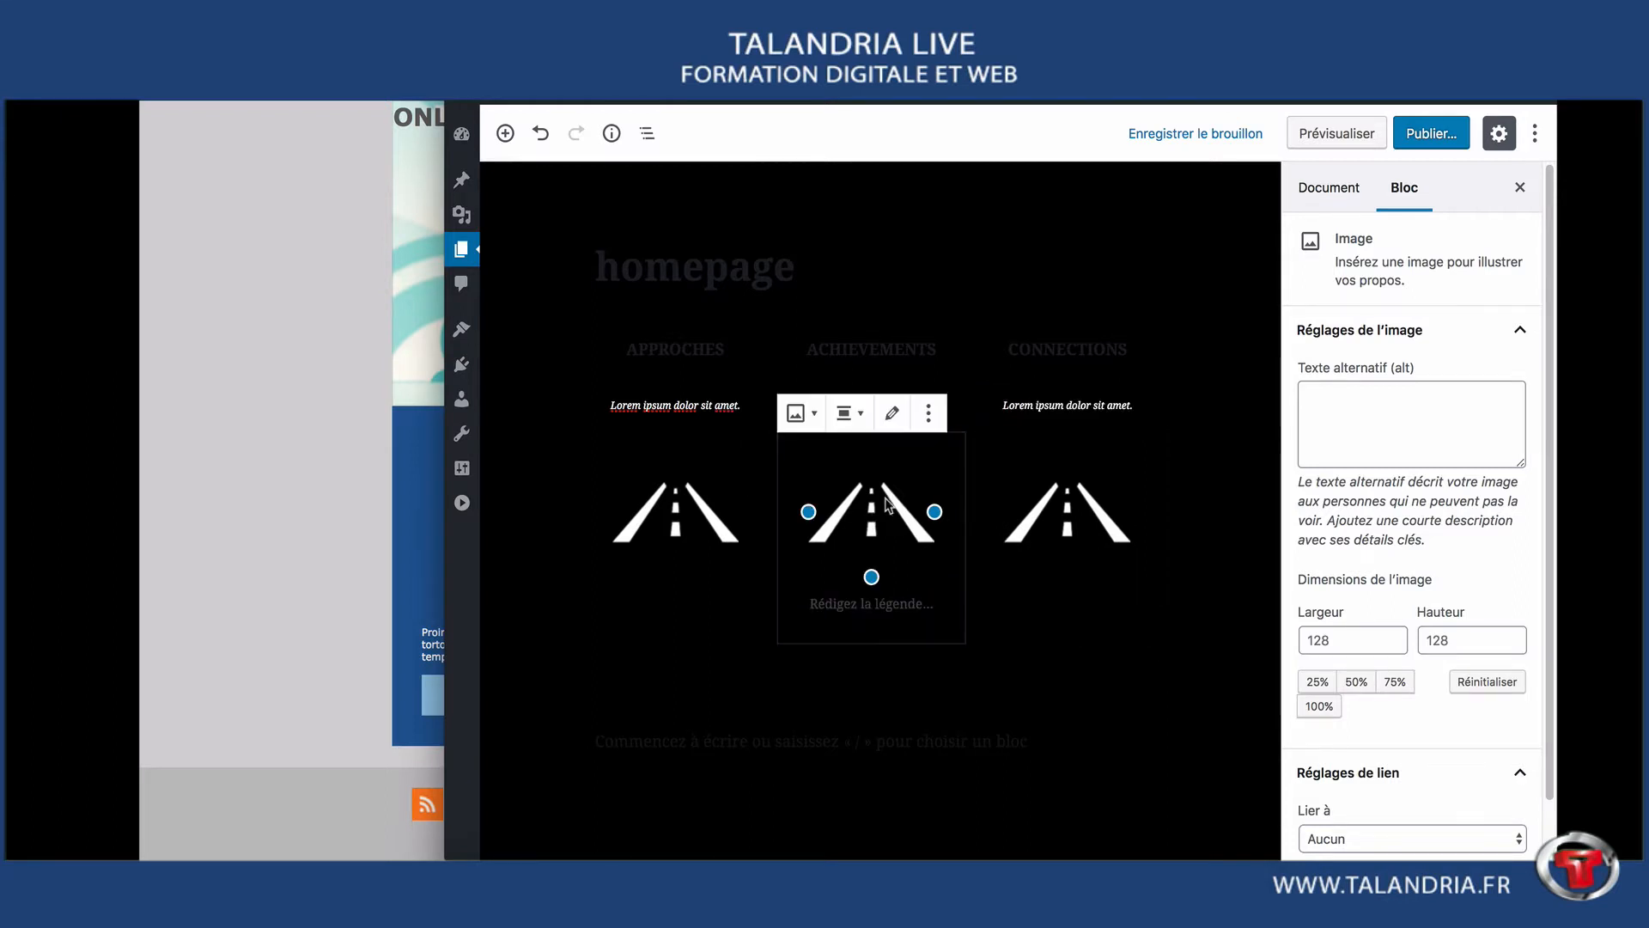
click(892, 413)
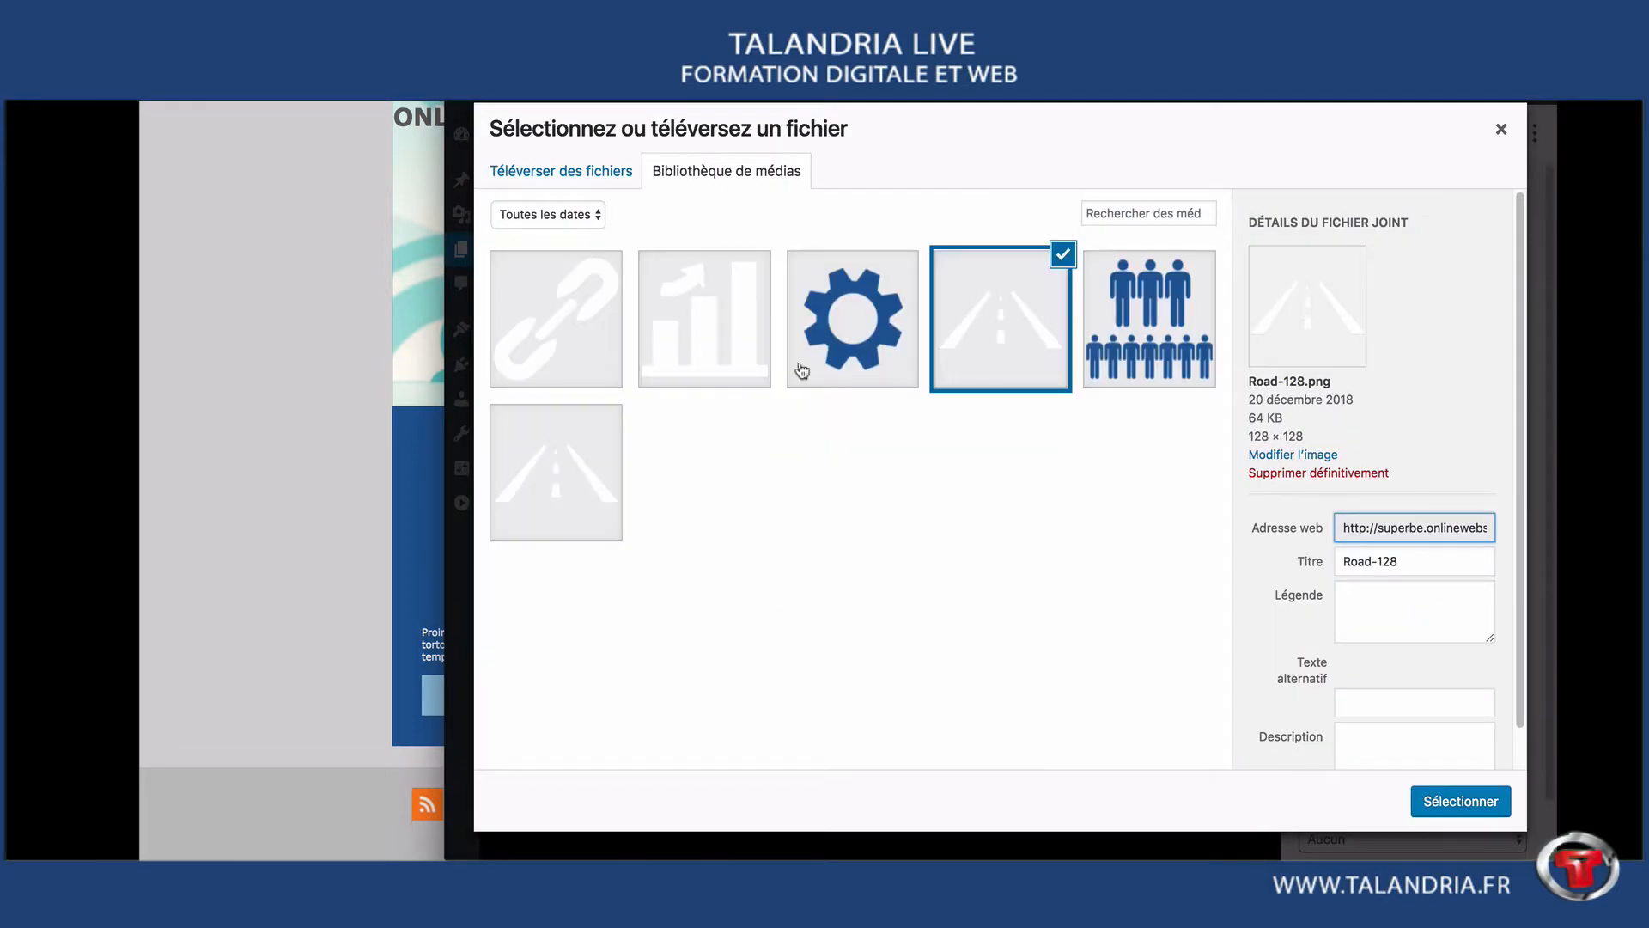
click(698, 321)
click(1480, 789)
- Replace the road image in the CONNECTIONS column with the white chain link icon from the media library
click(1088, 523)
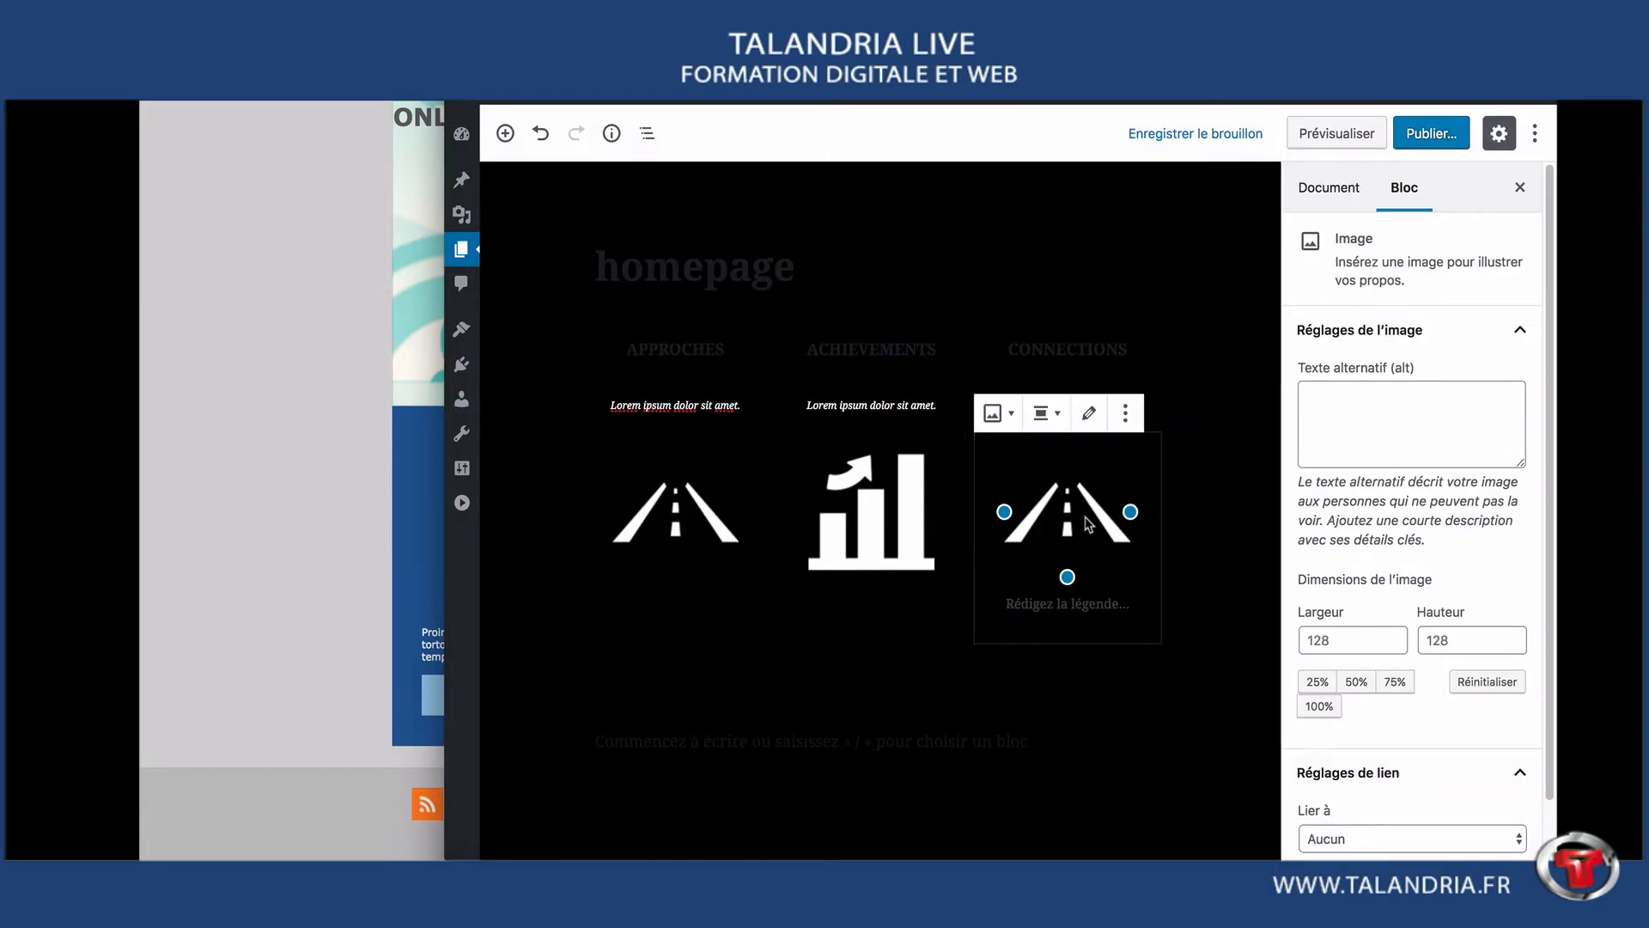
click(1088, 413)
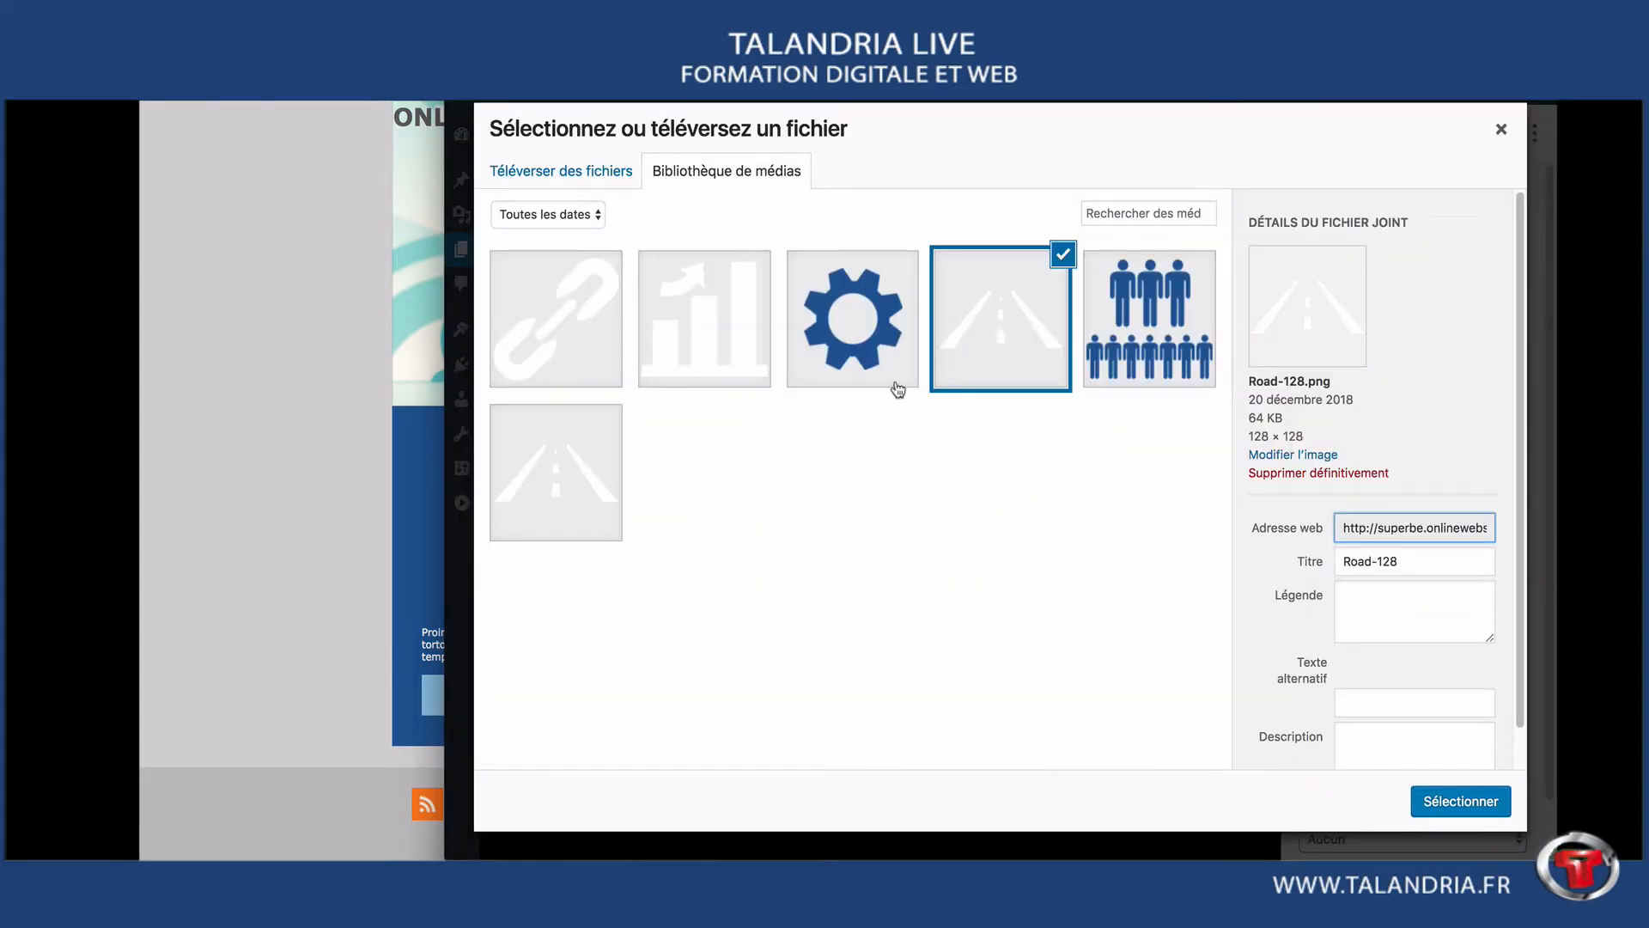
click(591, 358)
click(1462, 803)
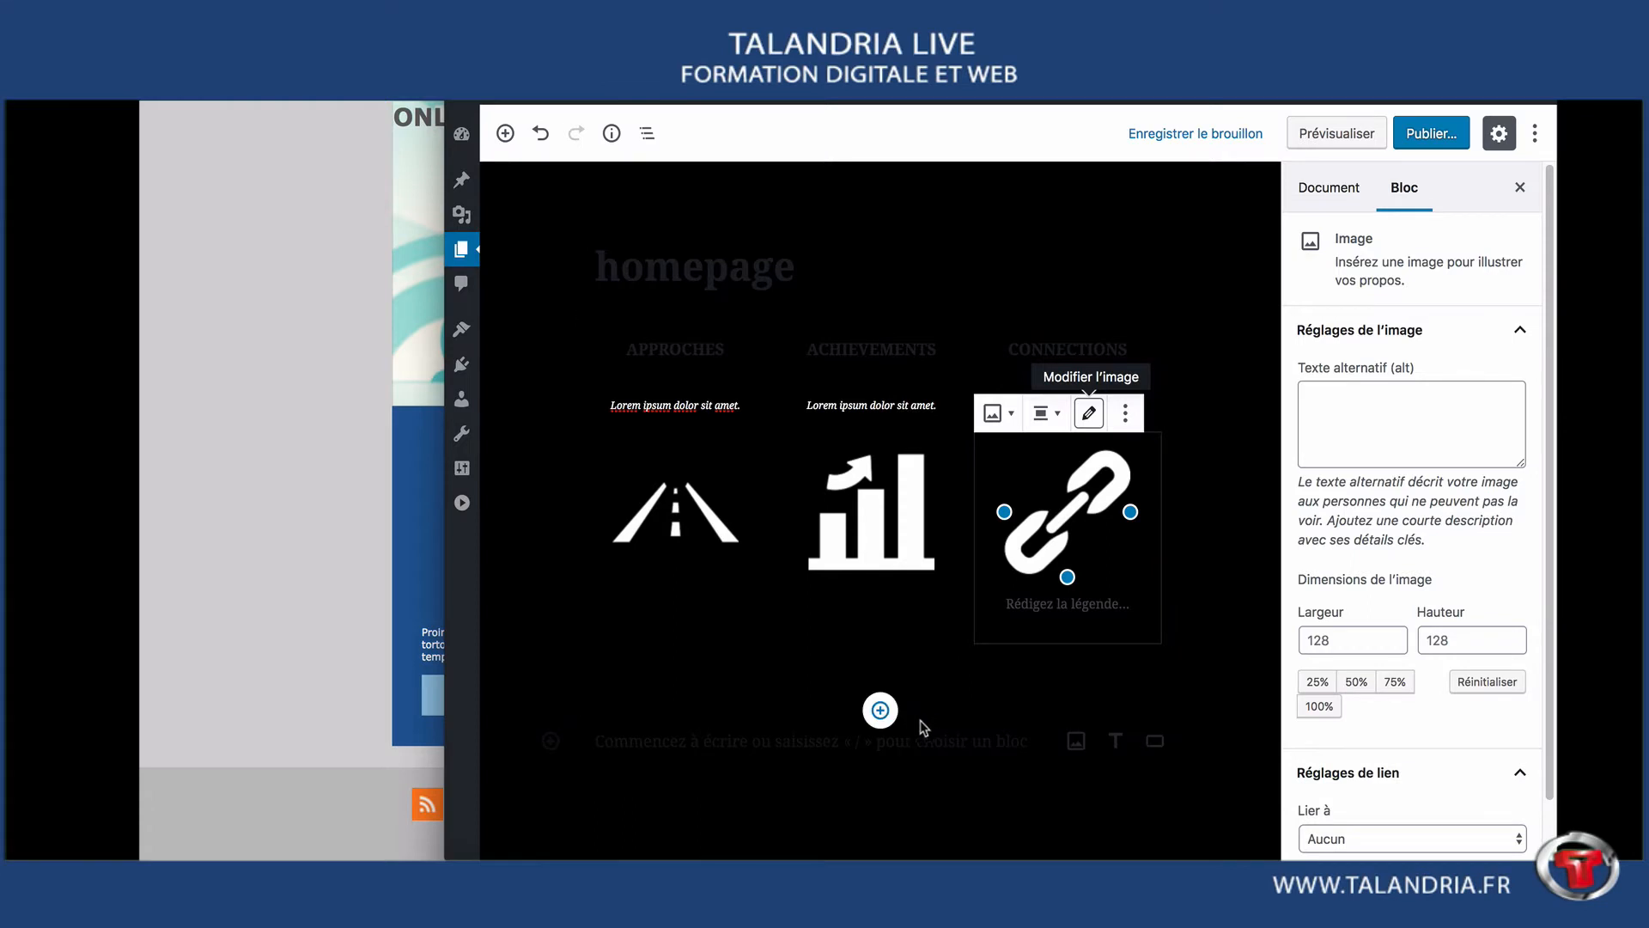
click(1050, 608)
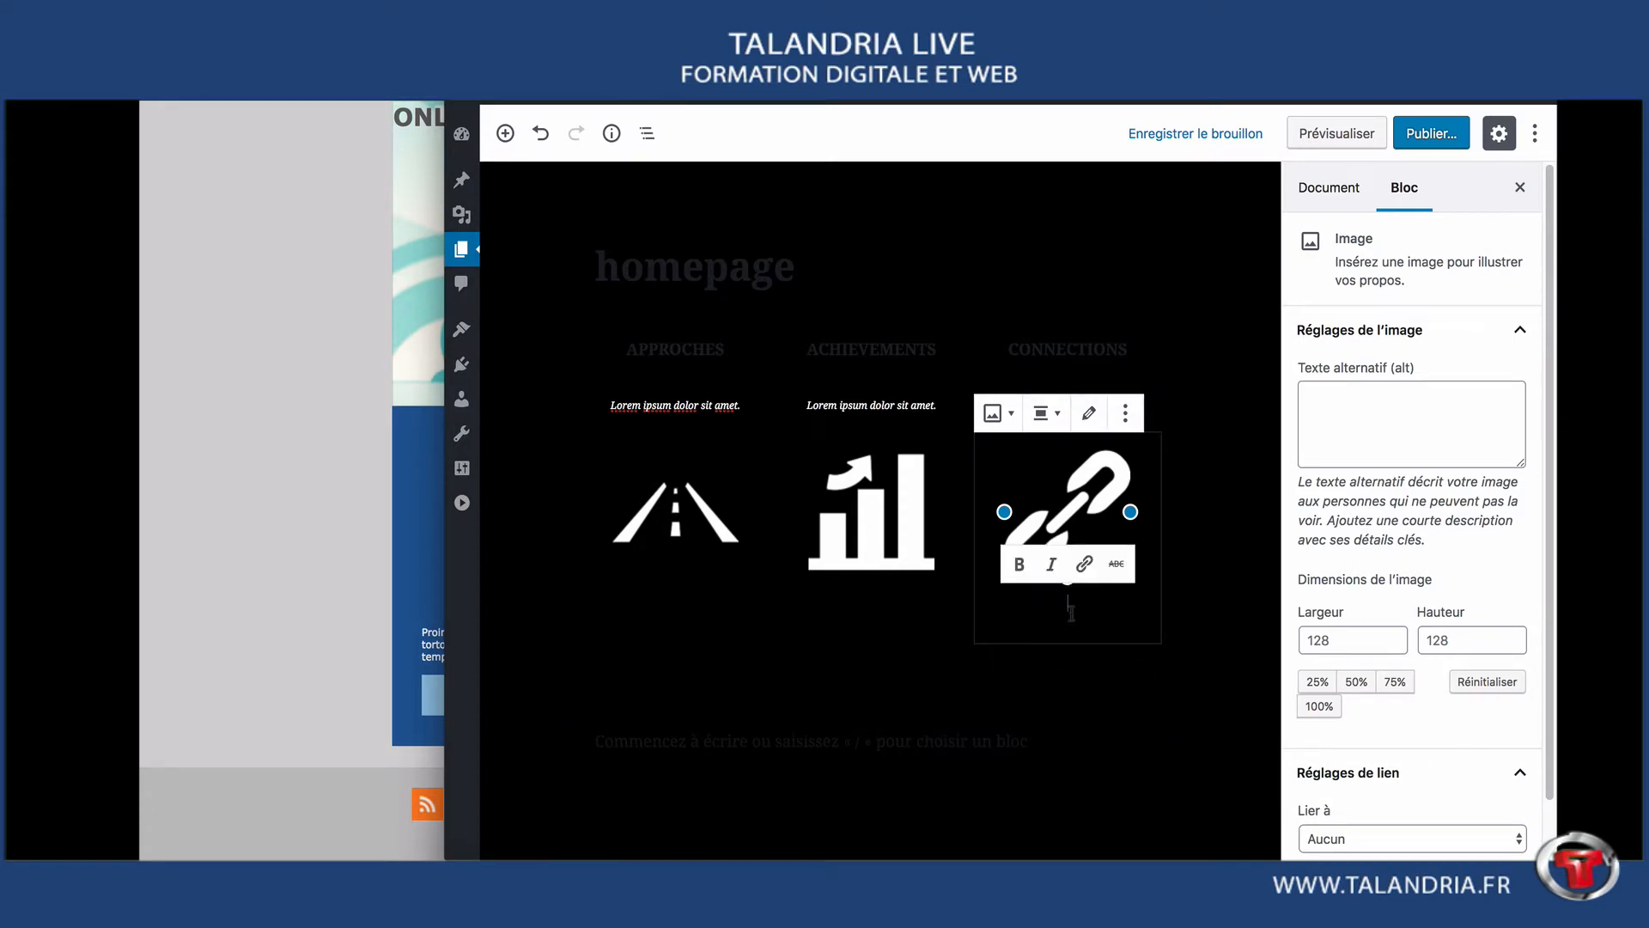
click(862, 580)
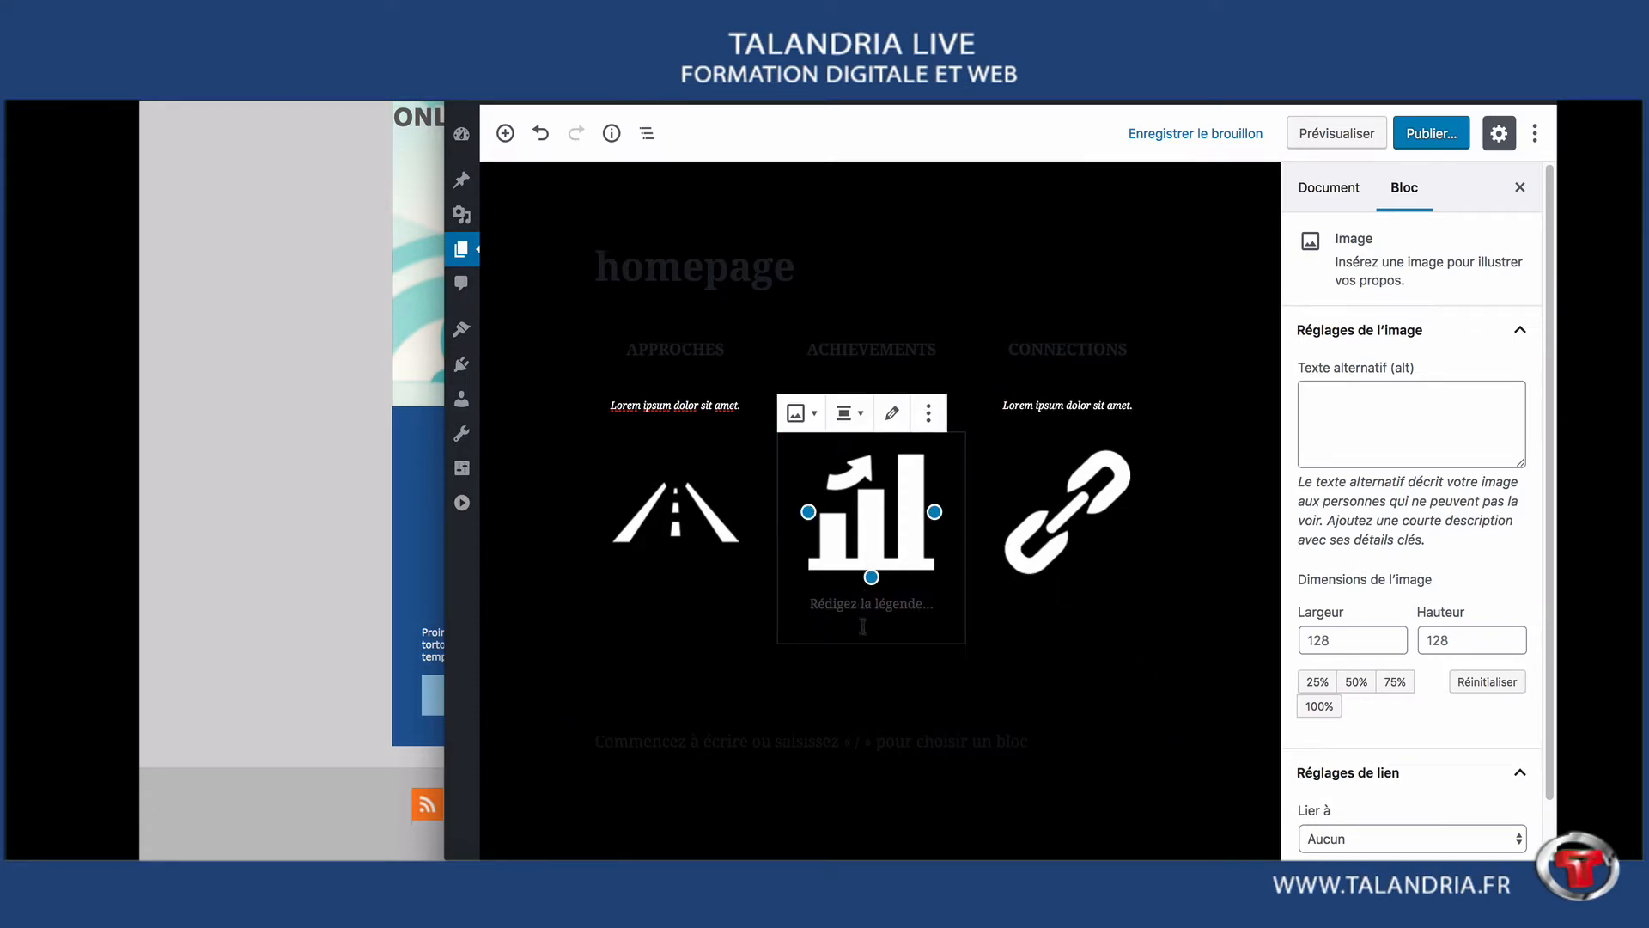
click(657, 550)
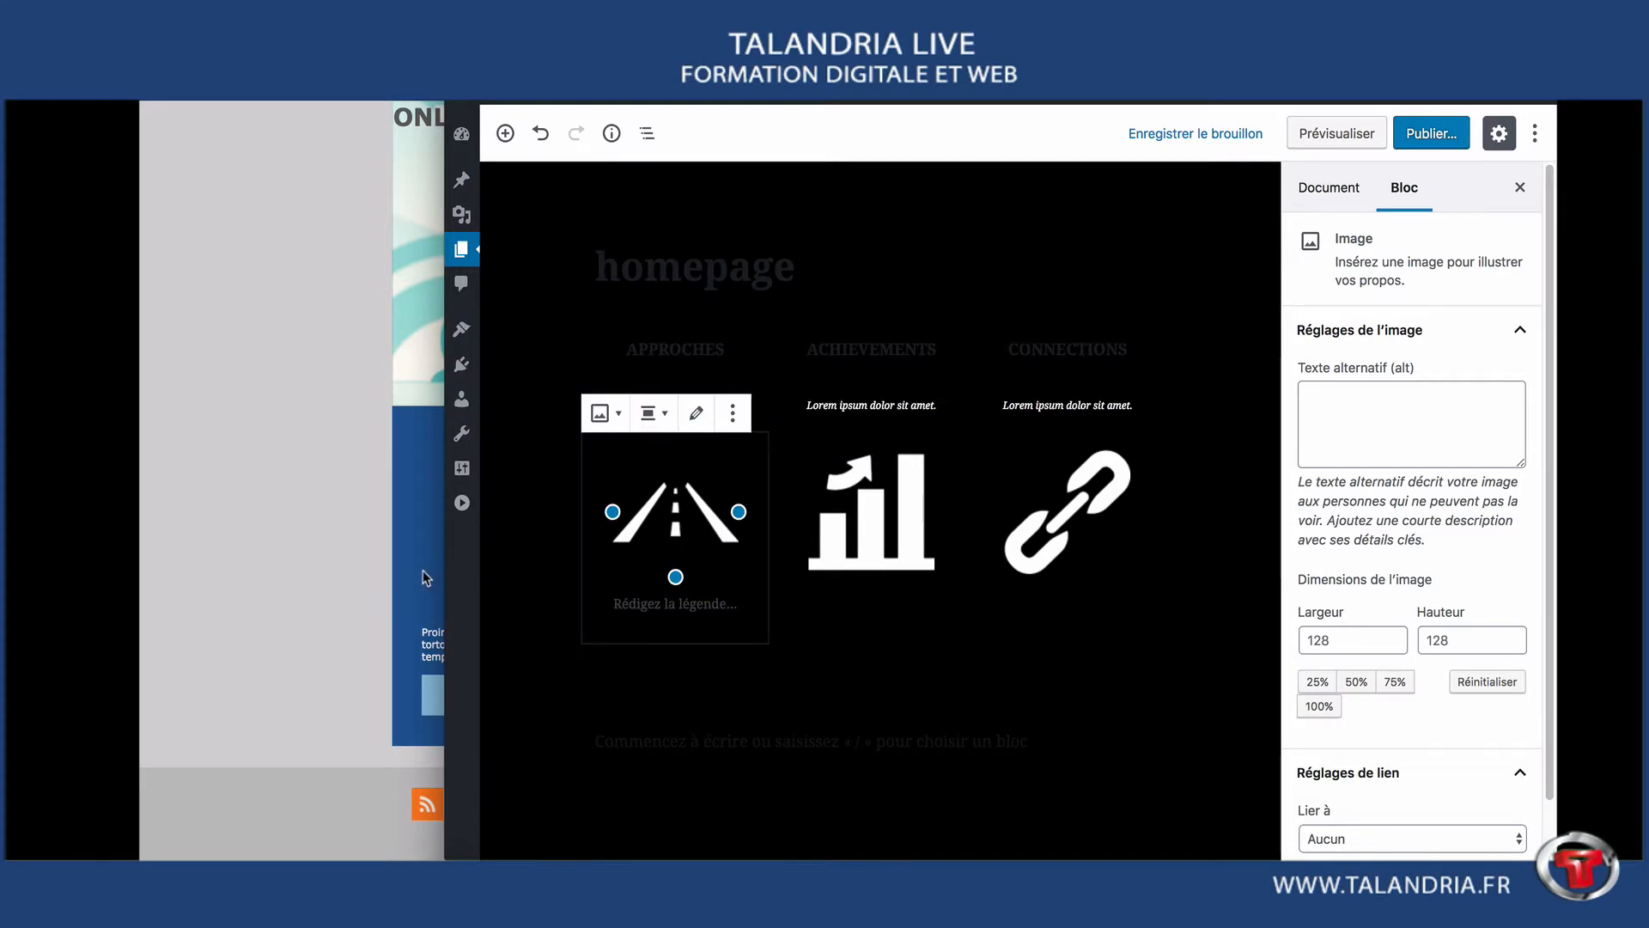
- Copy the "Proin mollis tincidunt fringilla..." text under Approches on the reference website and paste it as the road image's caption
click(427, 578)
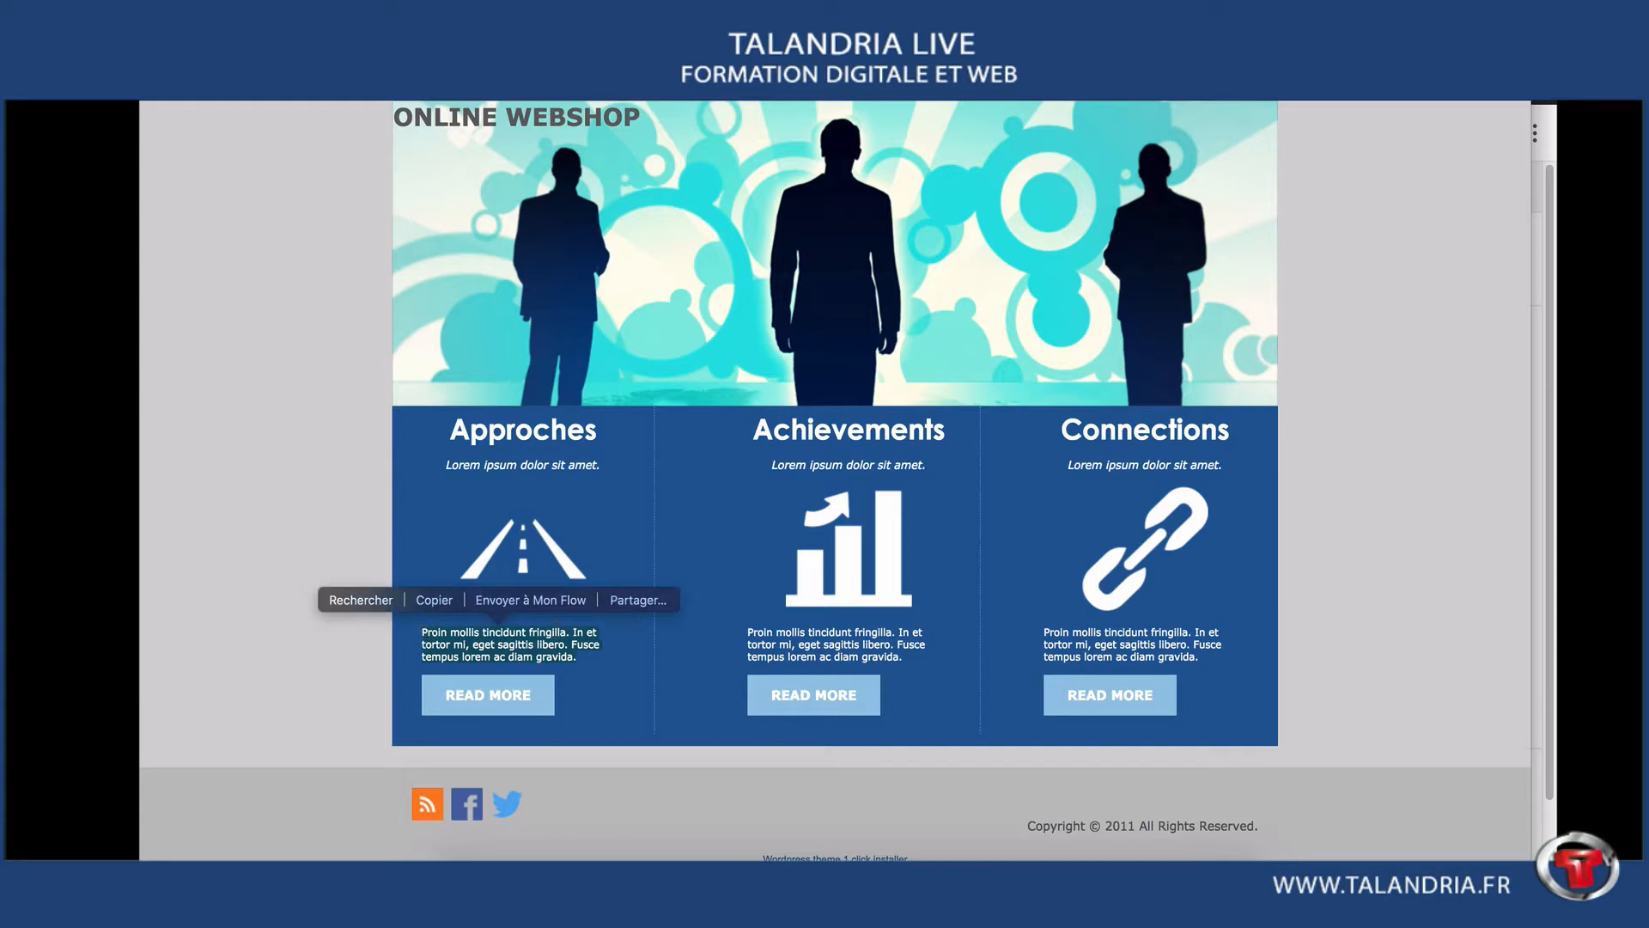
click(1544, 763)
click(709, 614)
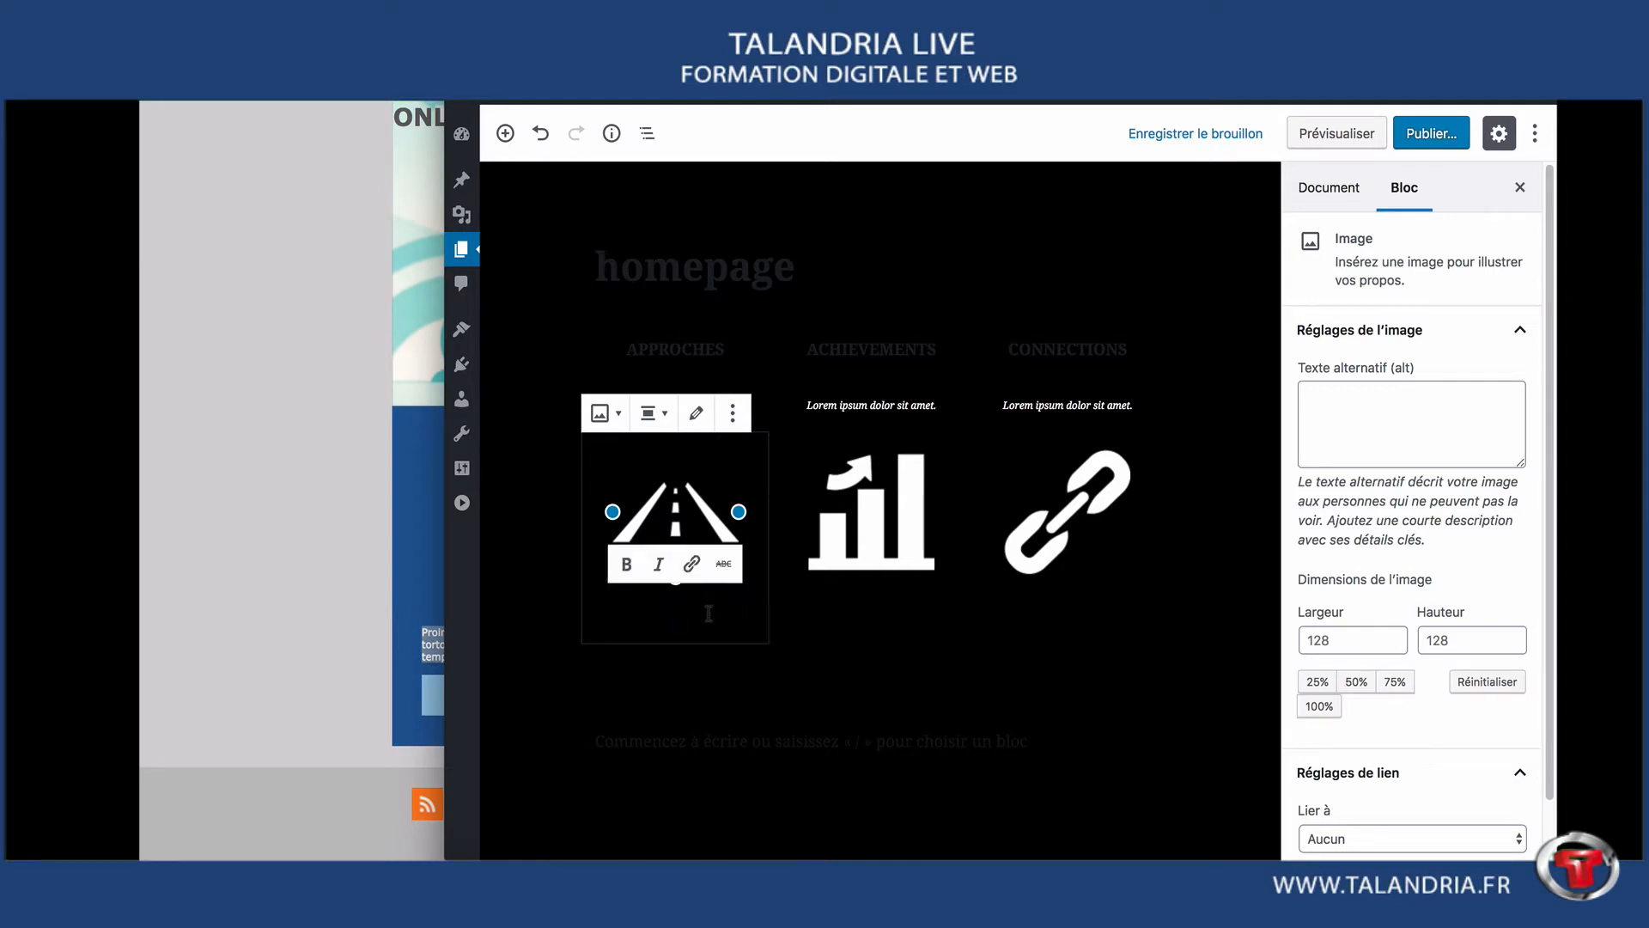
text(Proin mollis tincidunt fringilla. In et tortor mi, eget sagittis libero. Fusce tempus lorem ac diam gravida.)
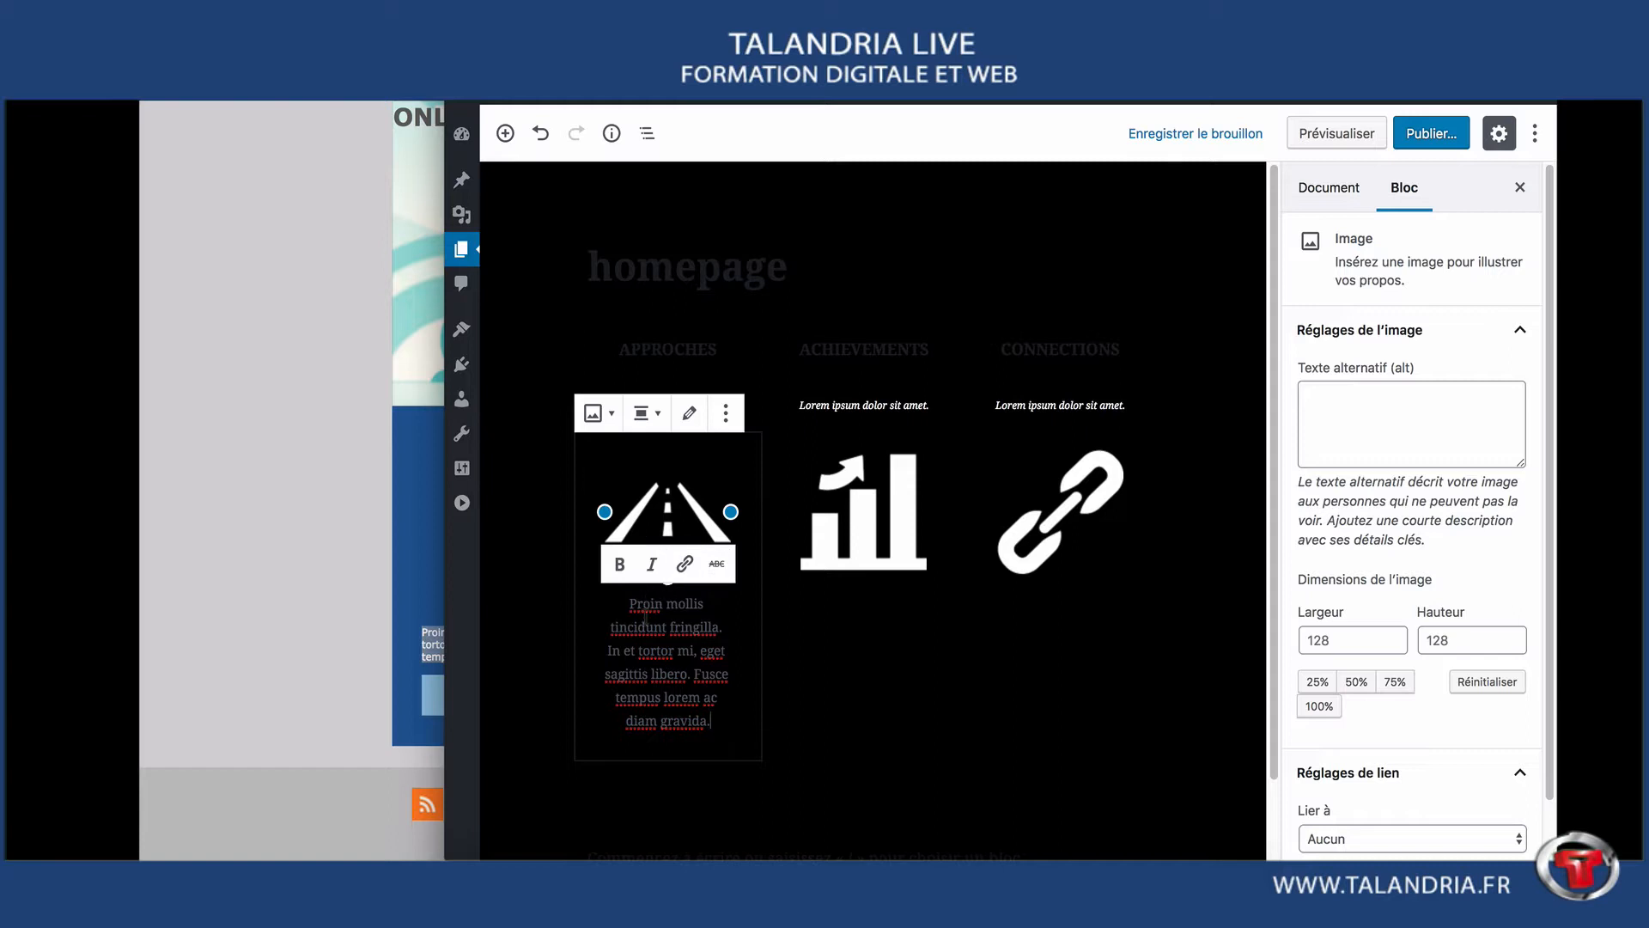
- Expand the road image block's advanced settings to check which options it offers
scroll(1363, 670, down, 1)
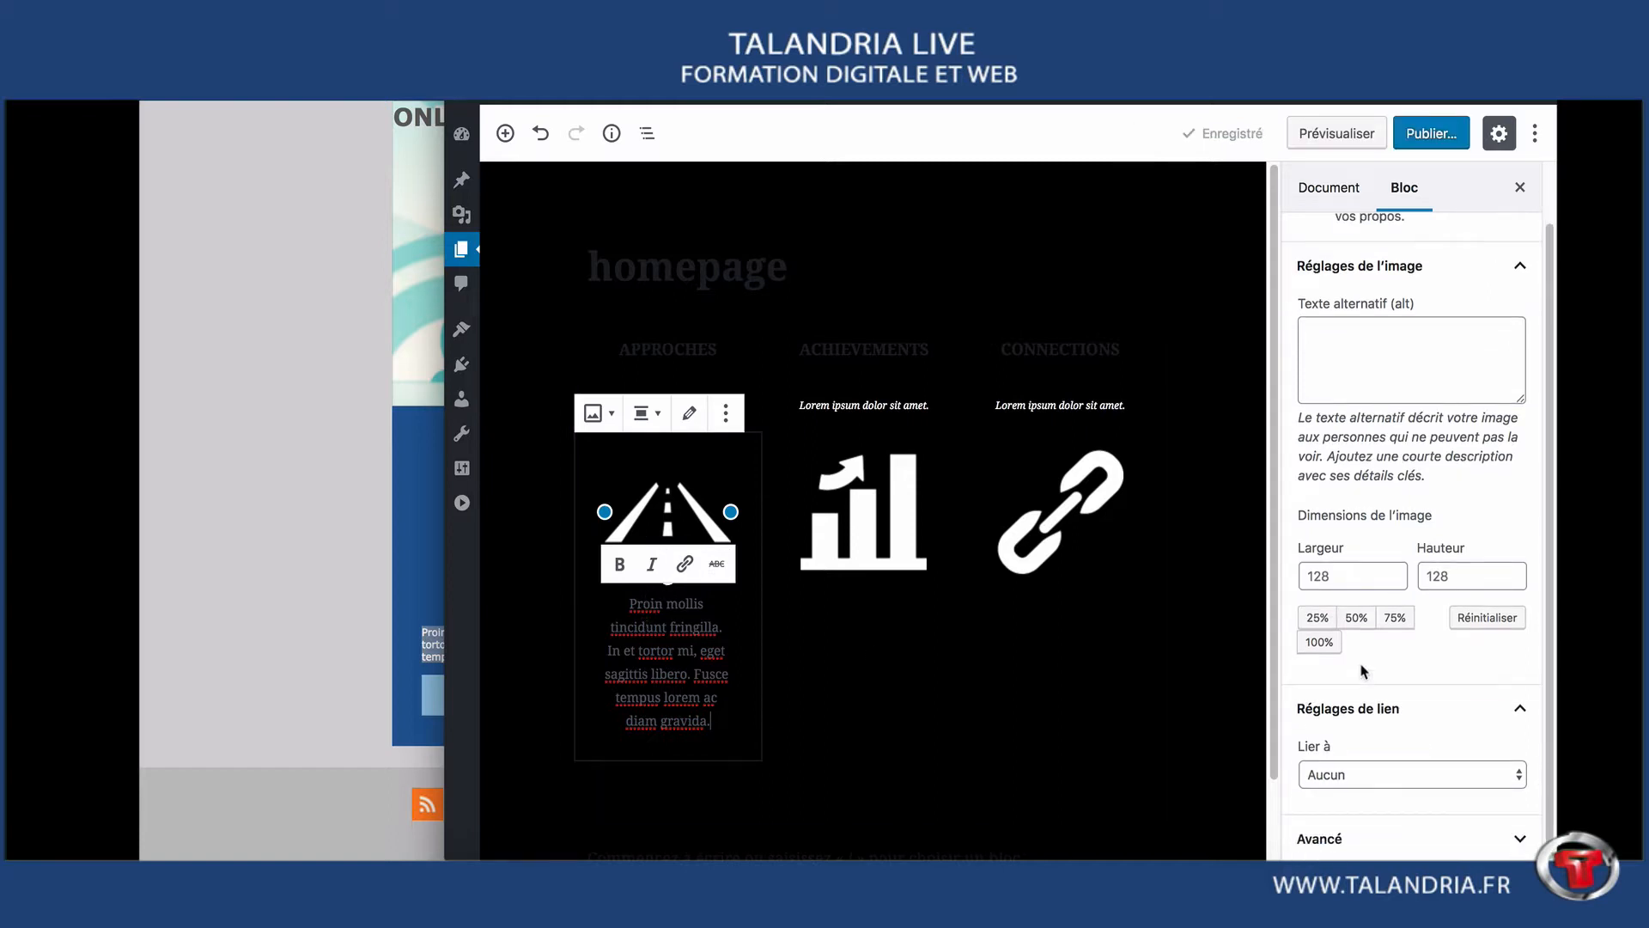
click(1463, 820)
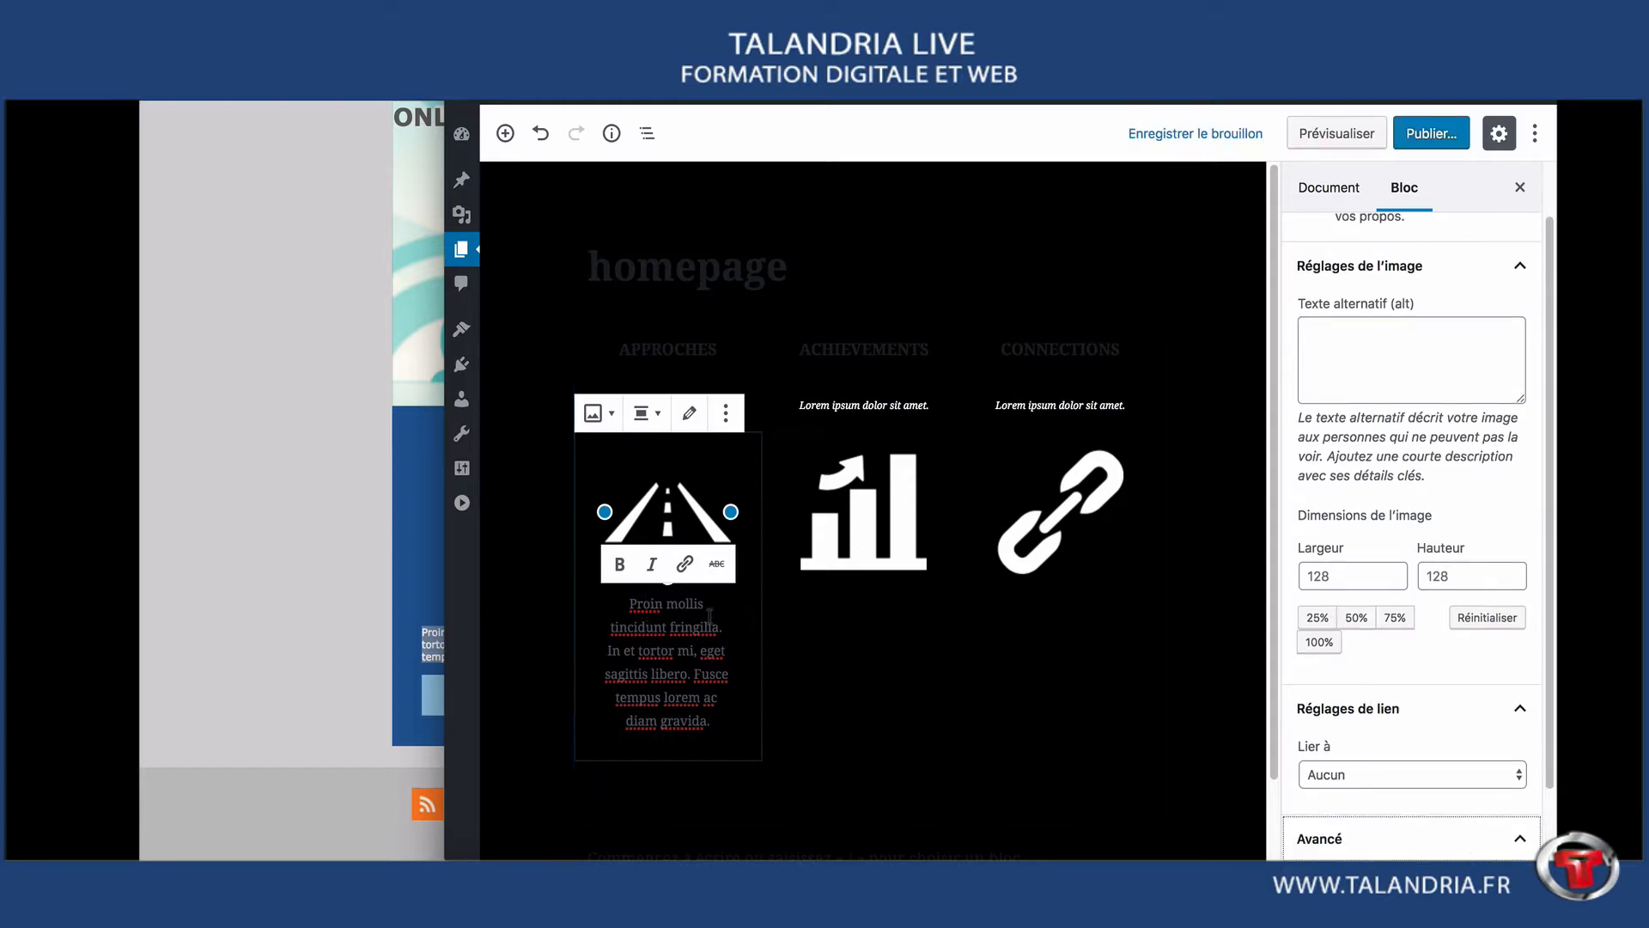
scroll(1480, 781, down, 1)
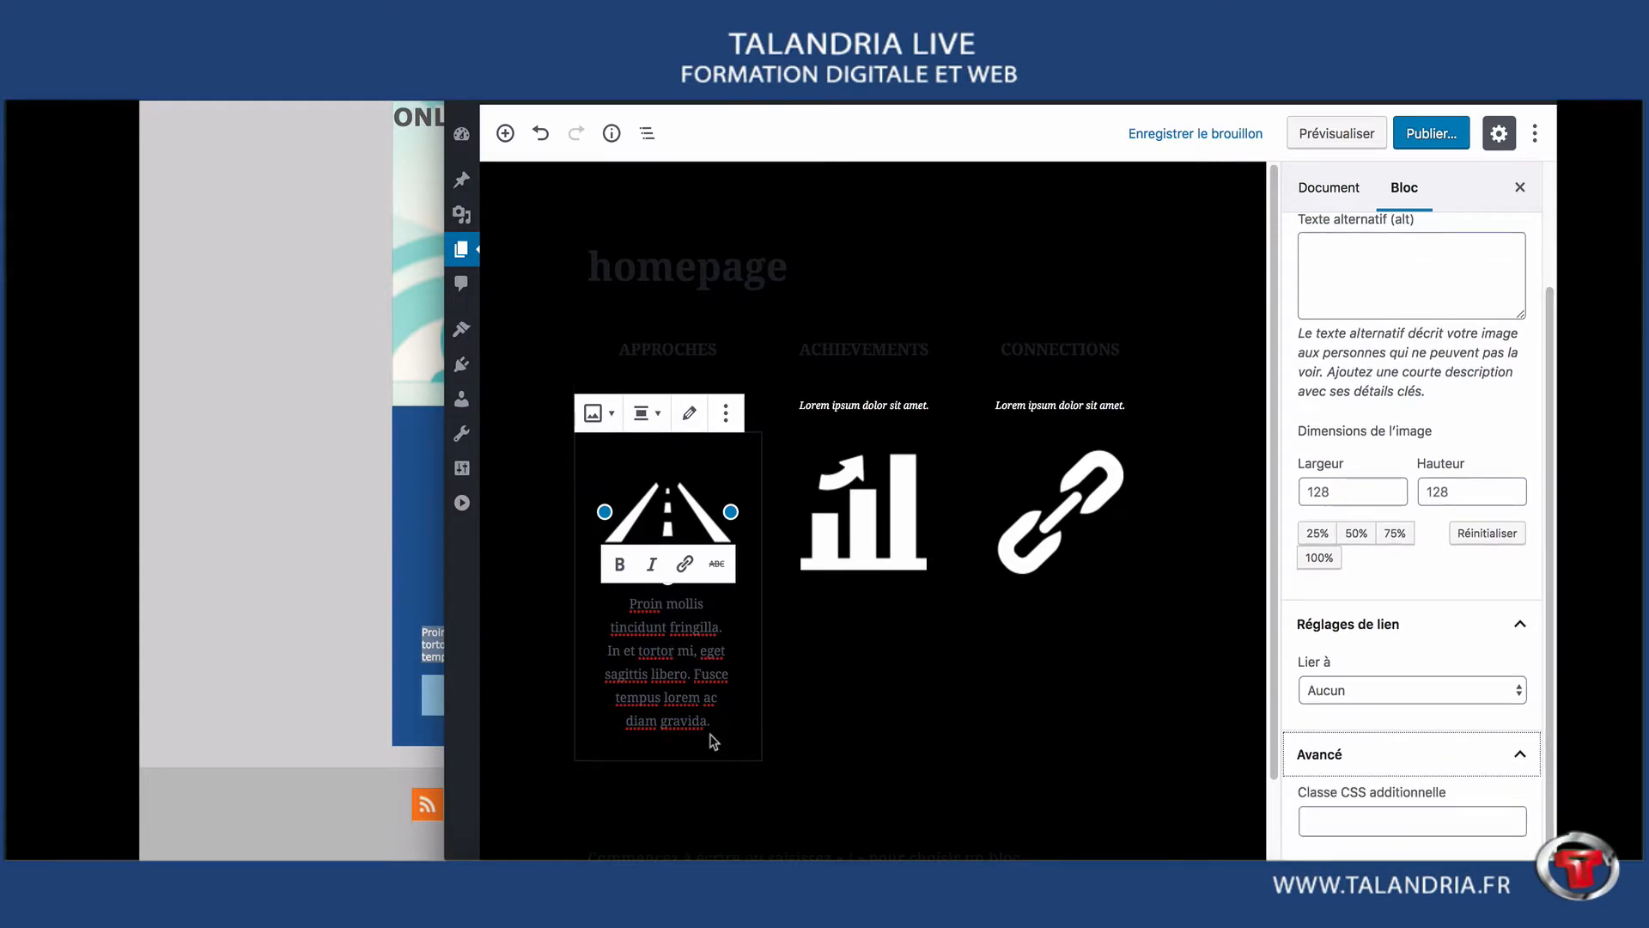
- Copy the whole "Proin mollis" caption and delete it from the road image
drag(715, 723, 606, 606)
key(ctrl+c)
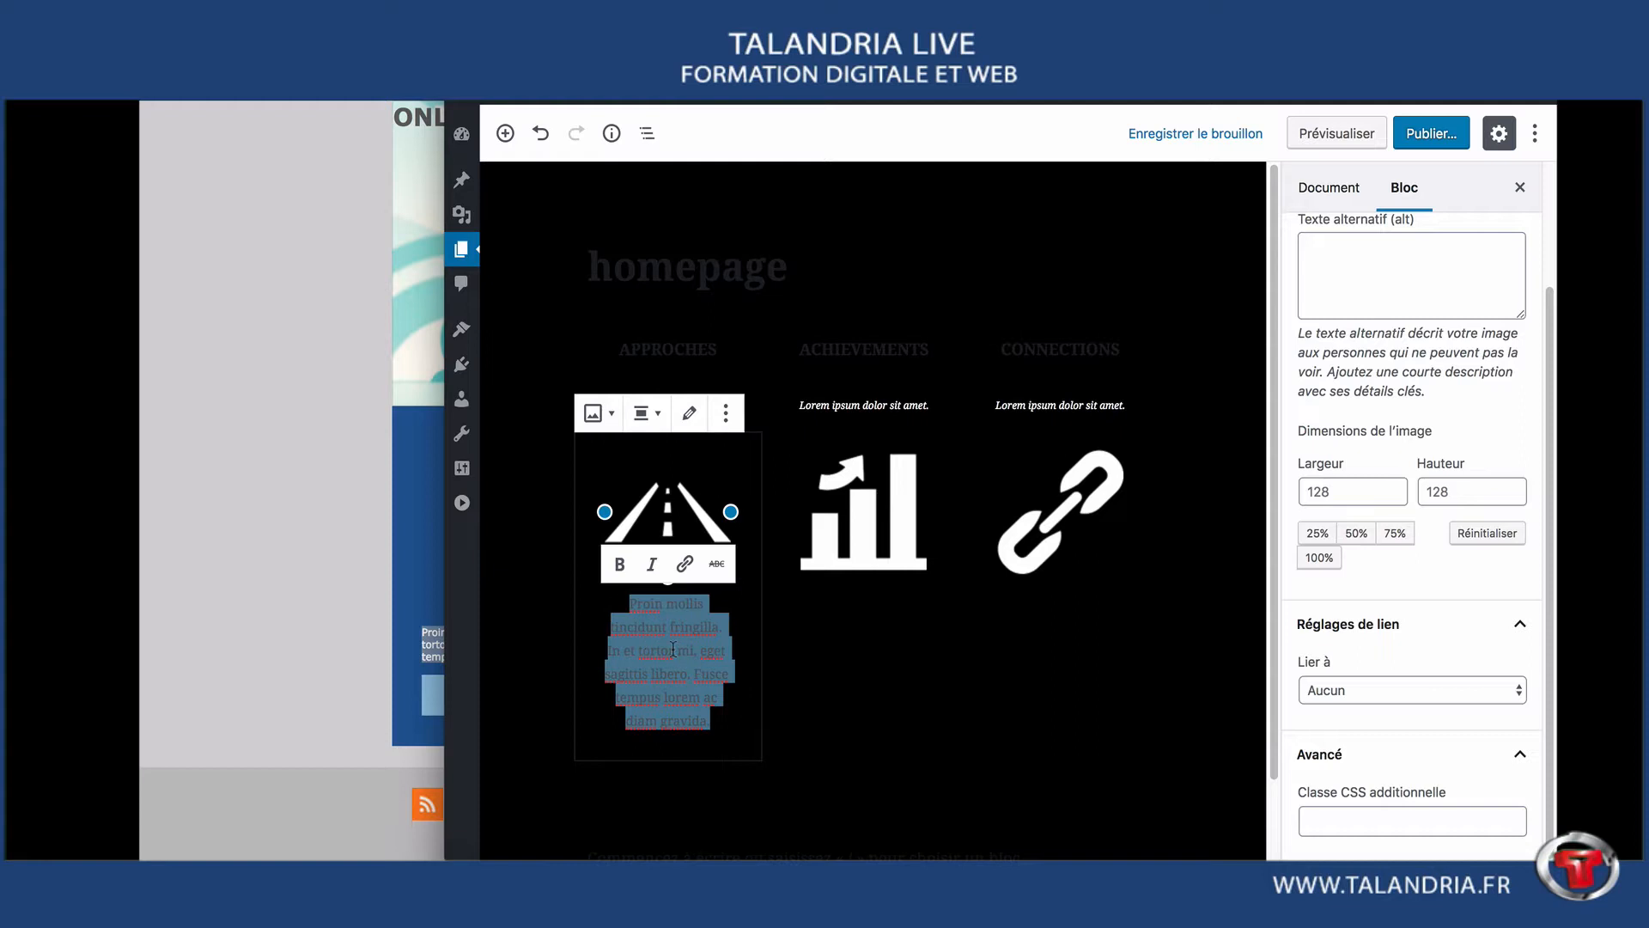
key(BackSpace)
key(BackSpace)
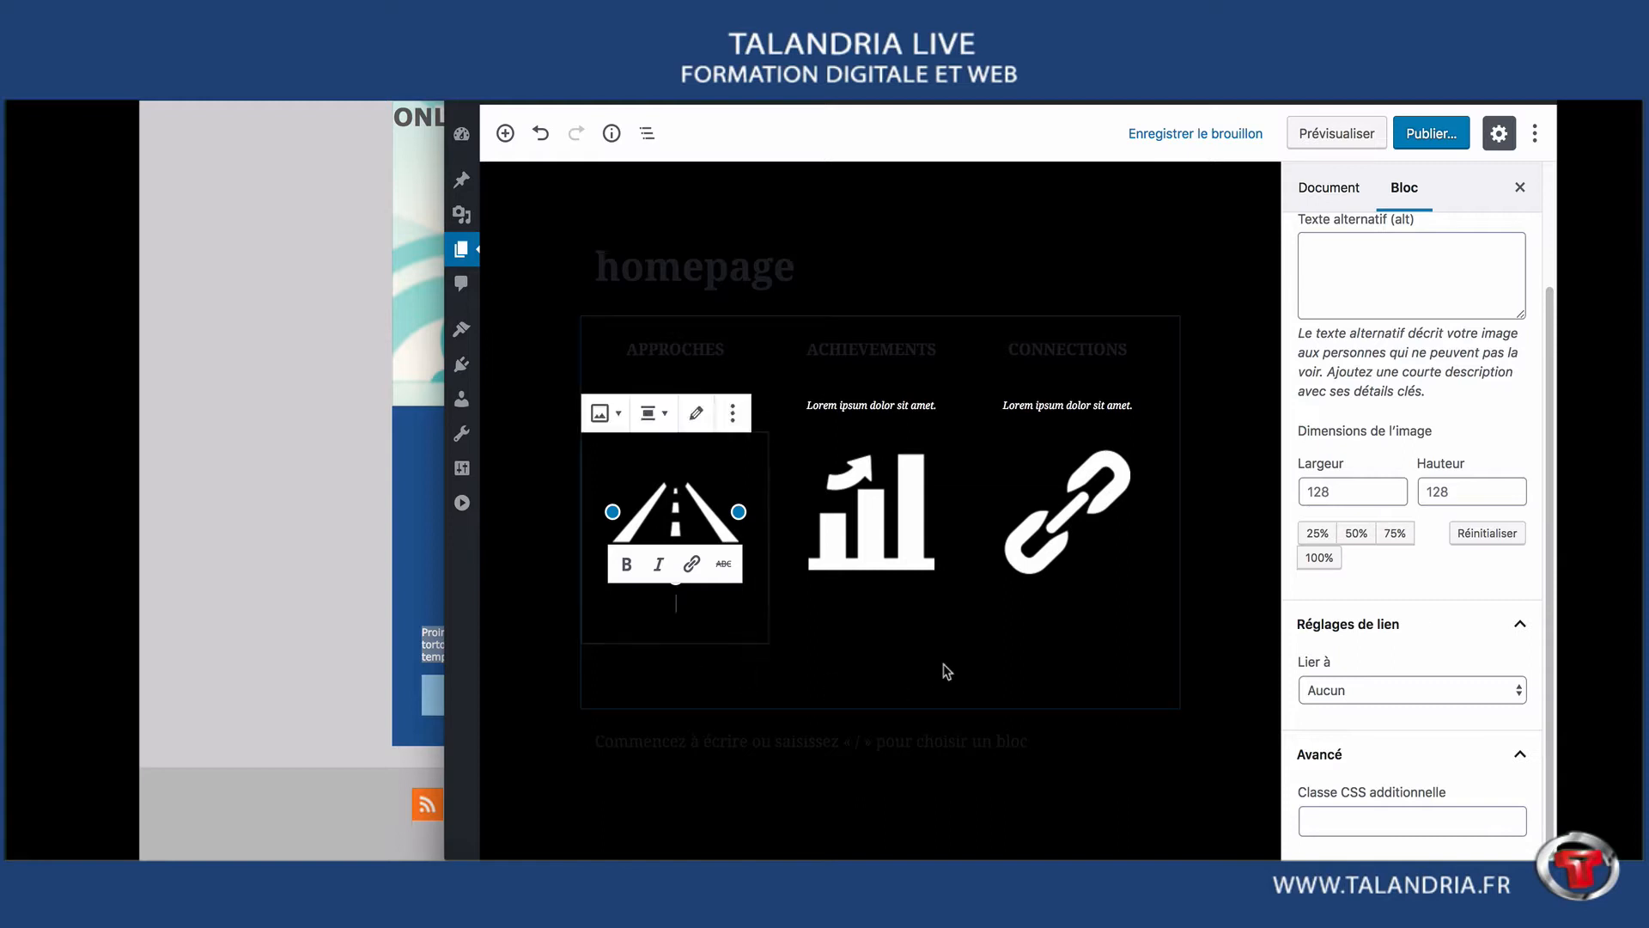
- Add a paragraph below the road image in the APPROCHES column and paste the copied "Proin mollis" text into it
click(897, 608)
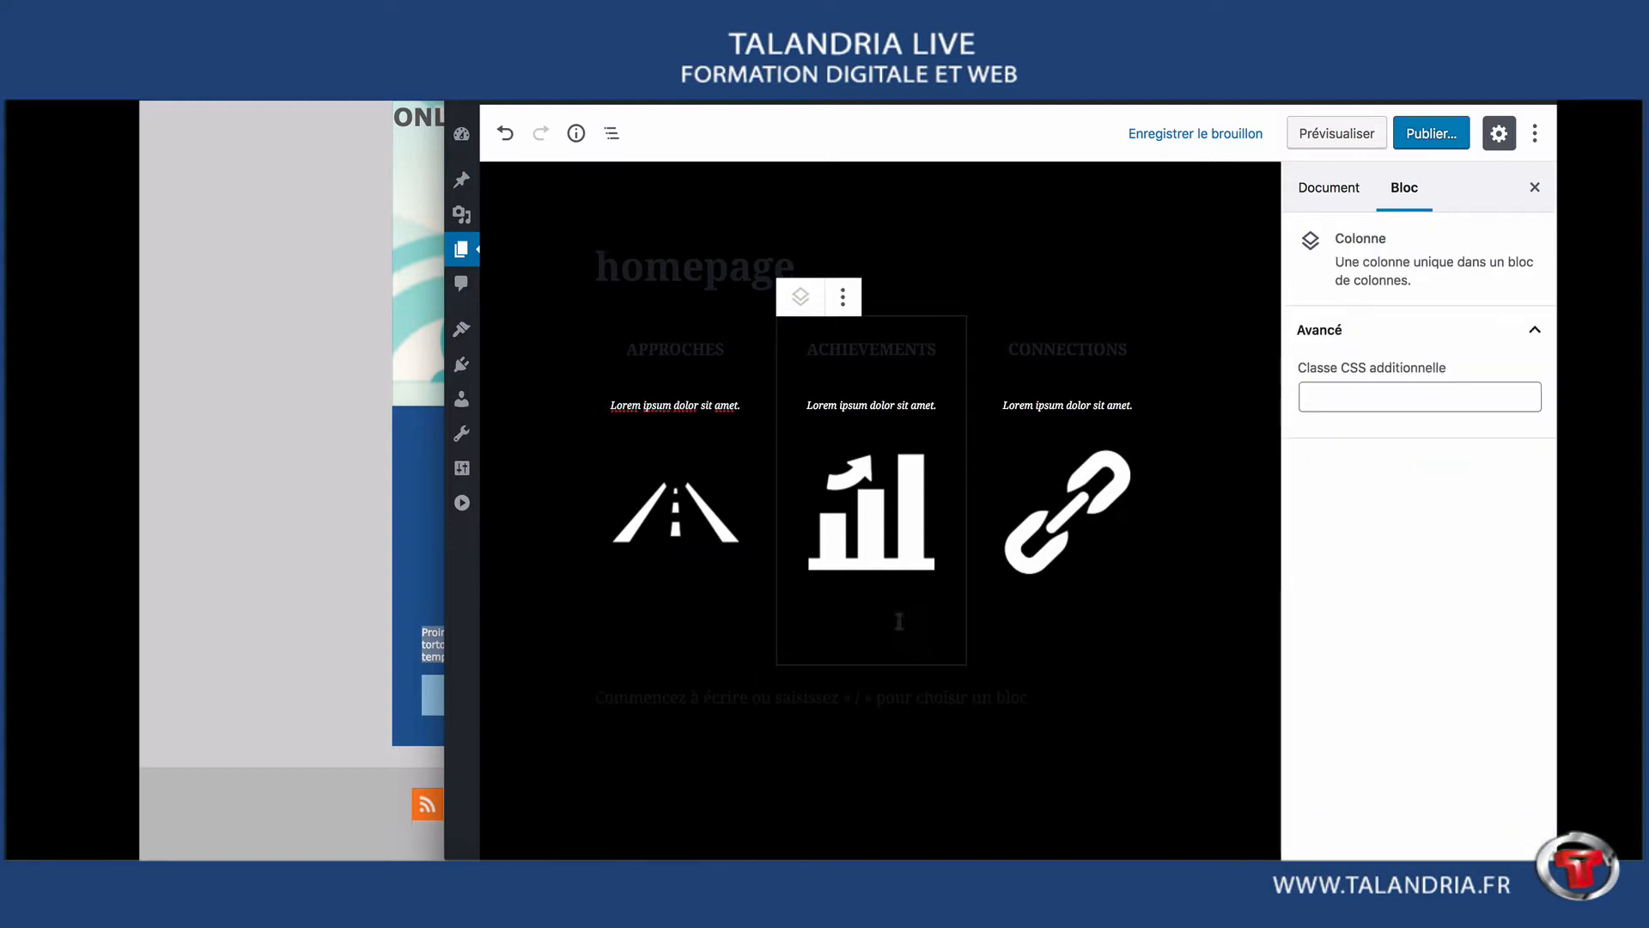
click(678, 630)
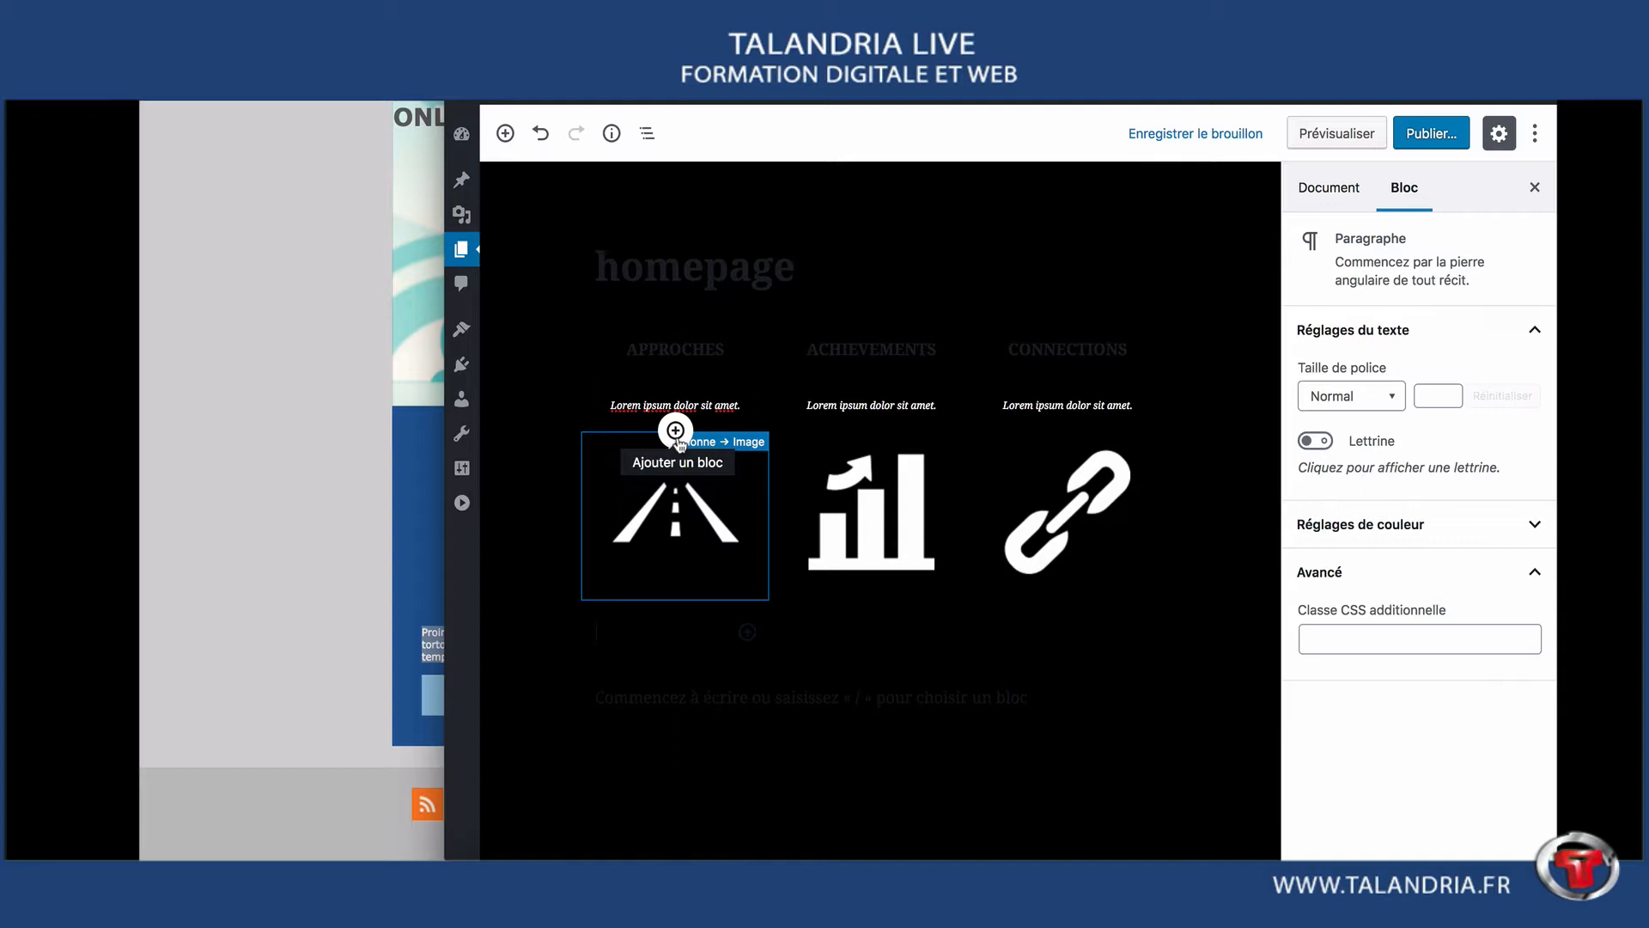
click(675, 430)
key(Escape)
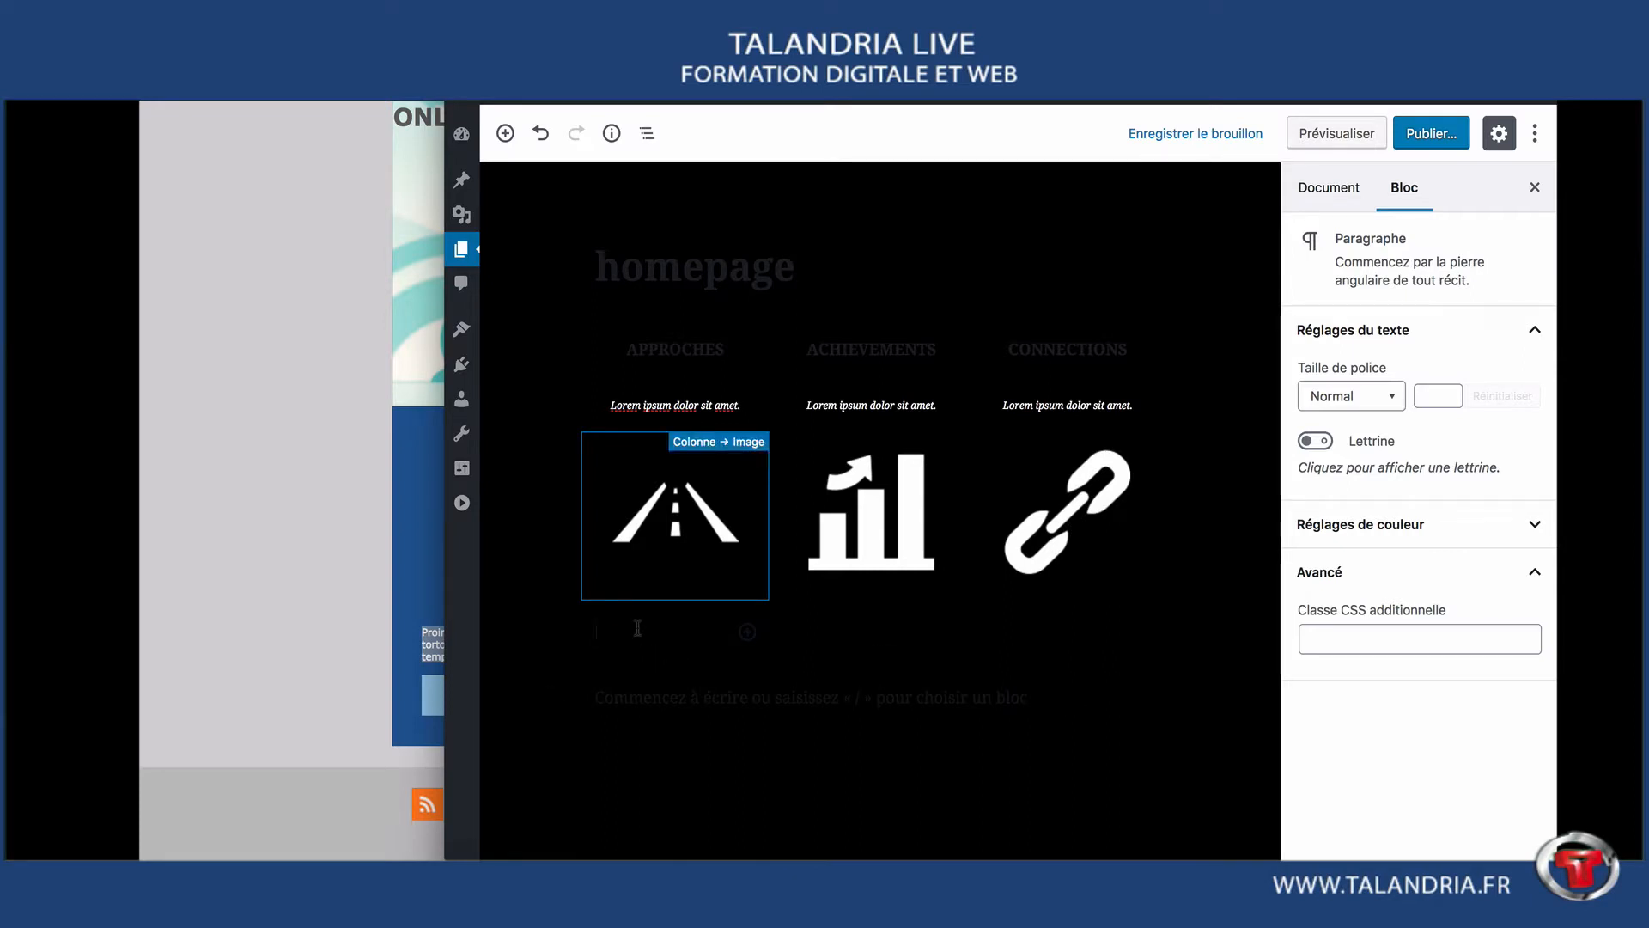
key(ctrl+v)
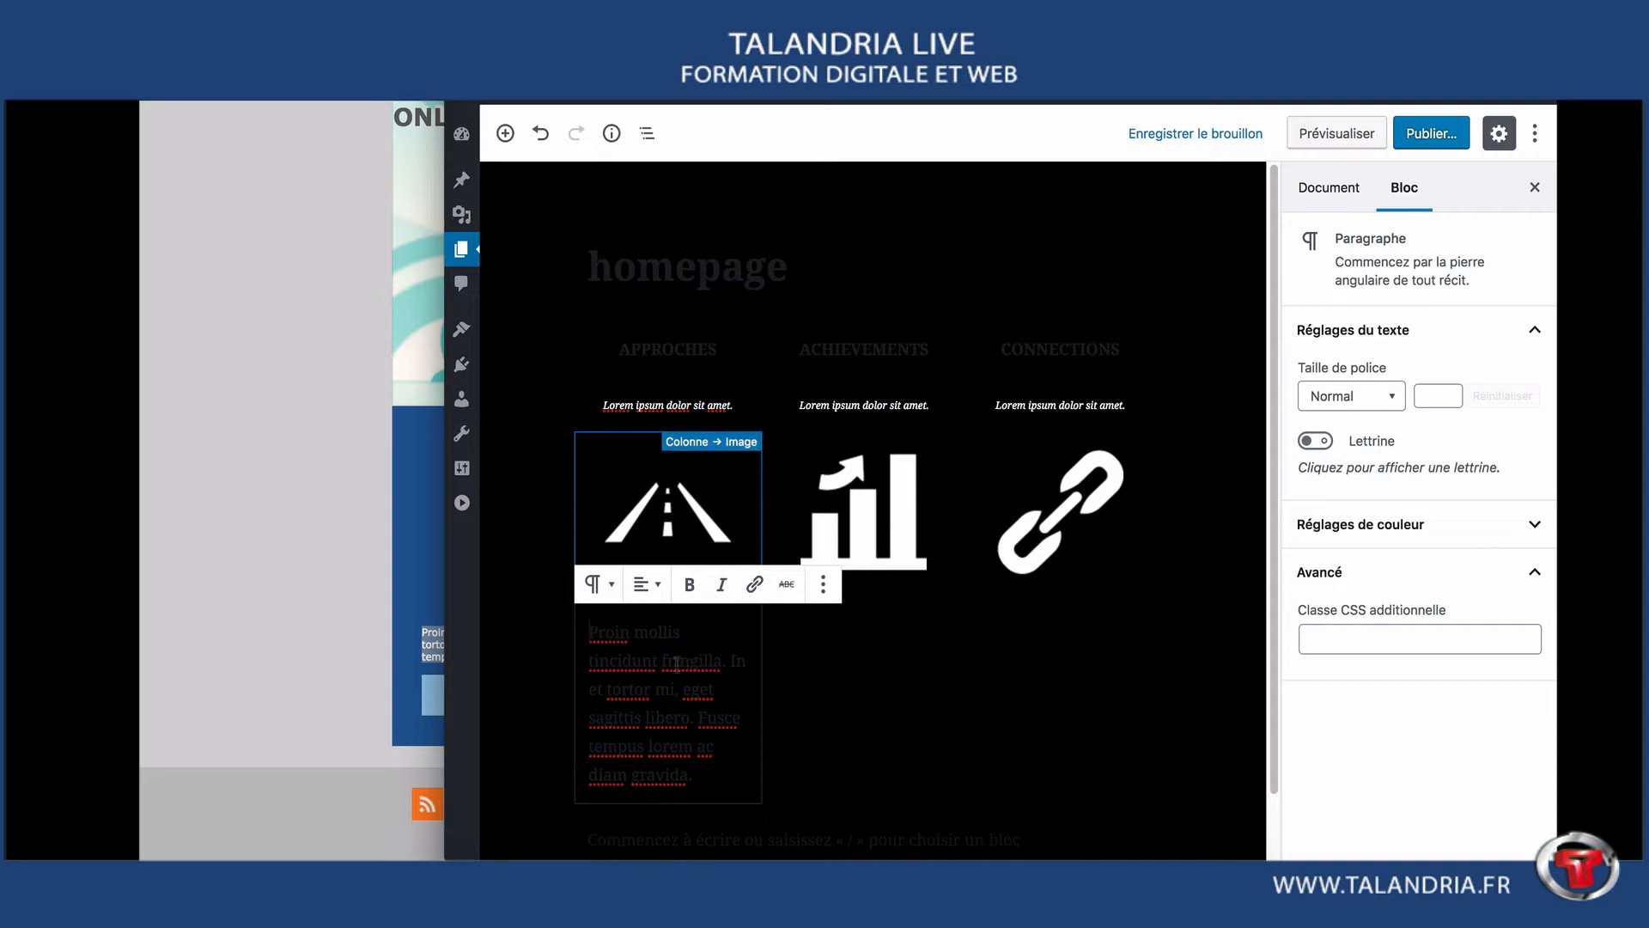
- Set the font size of the "Proin mollis" paragraph in the APPROCHES column to 10
drag(711, 783, 583, 637)
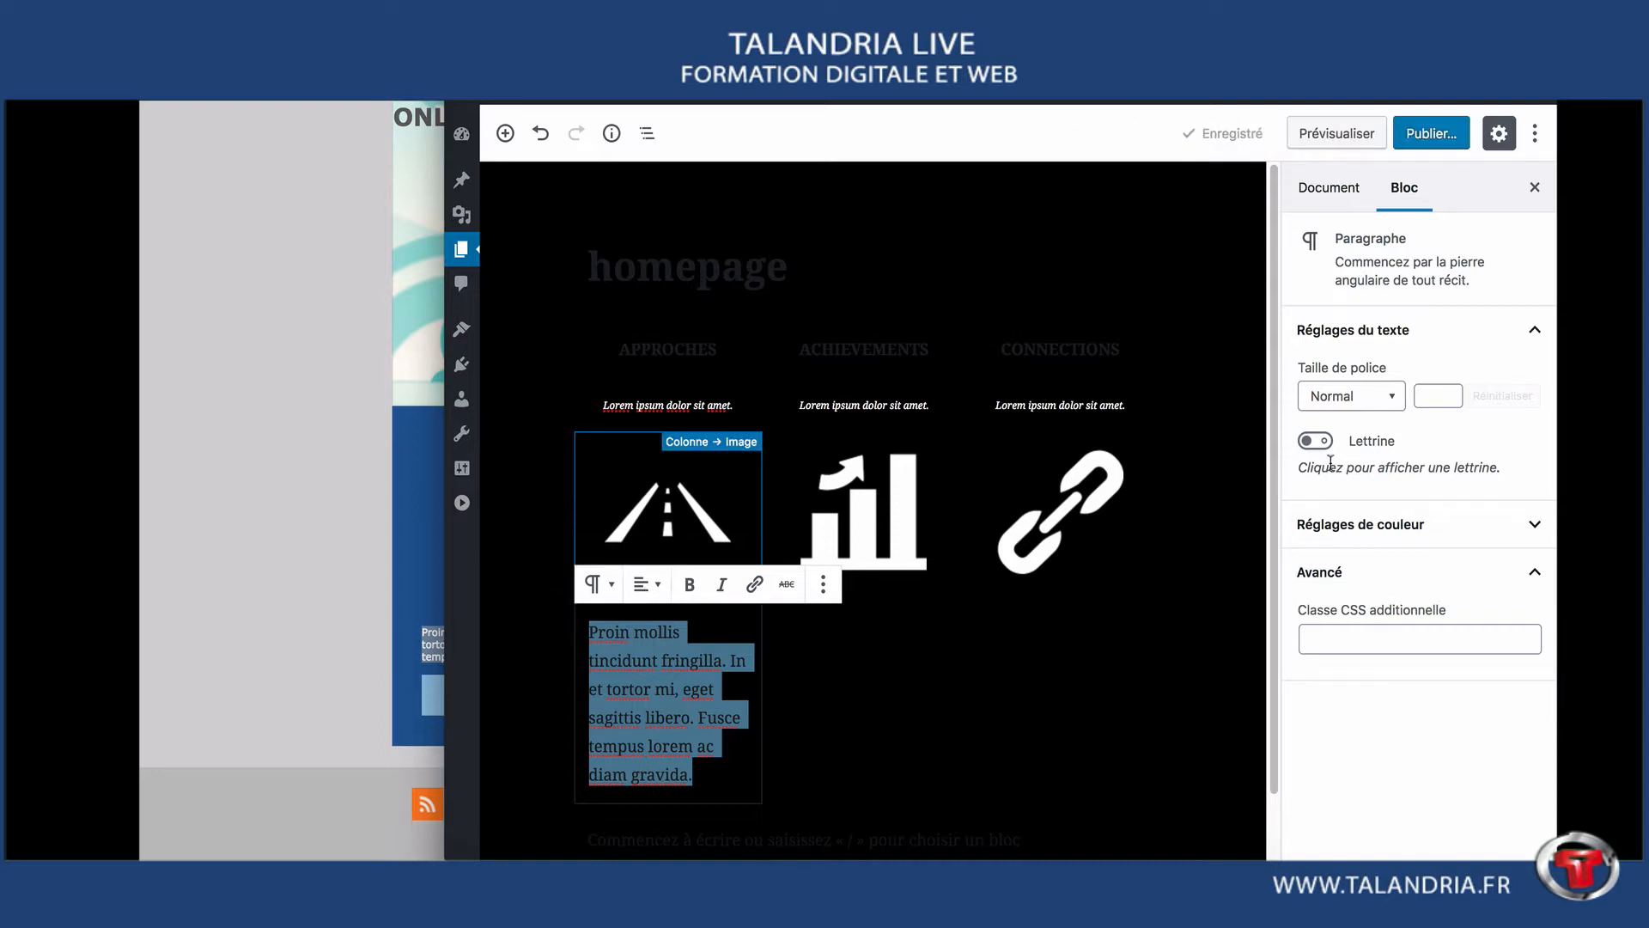
click(1392, 403)
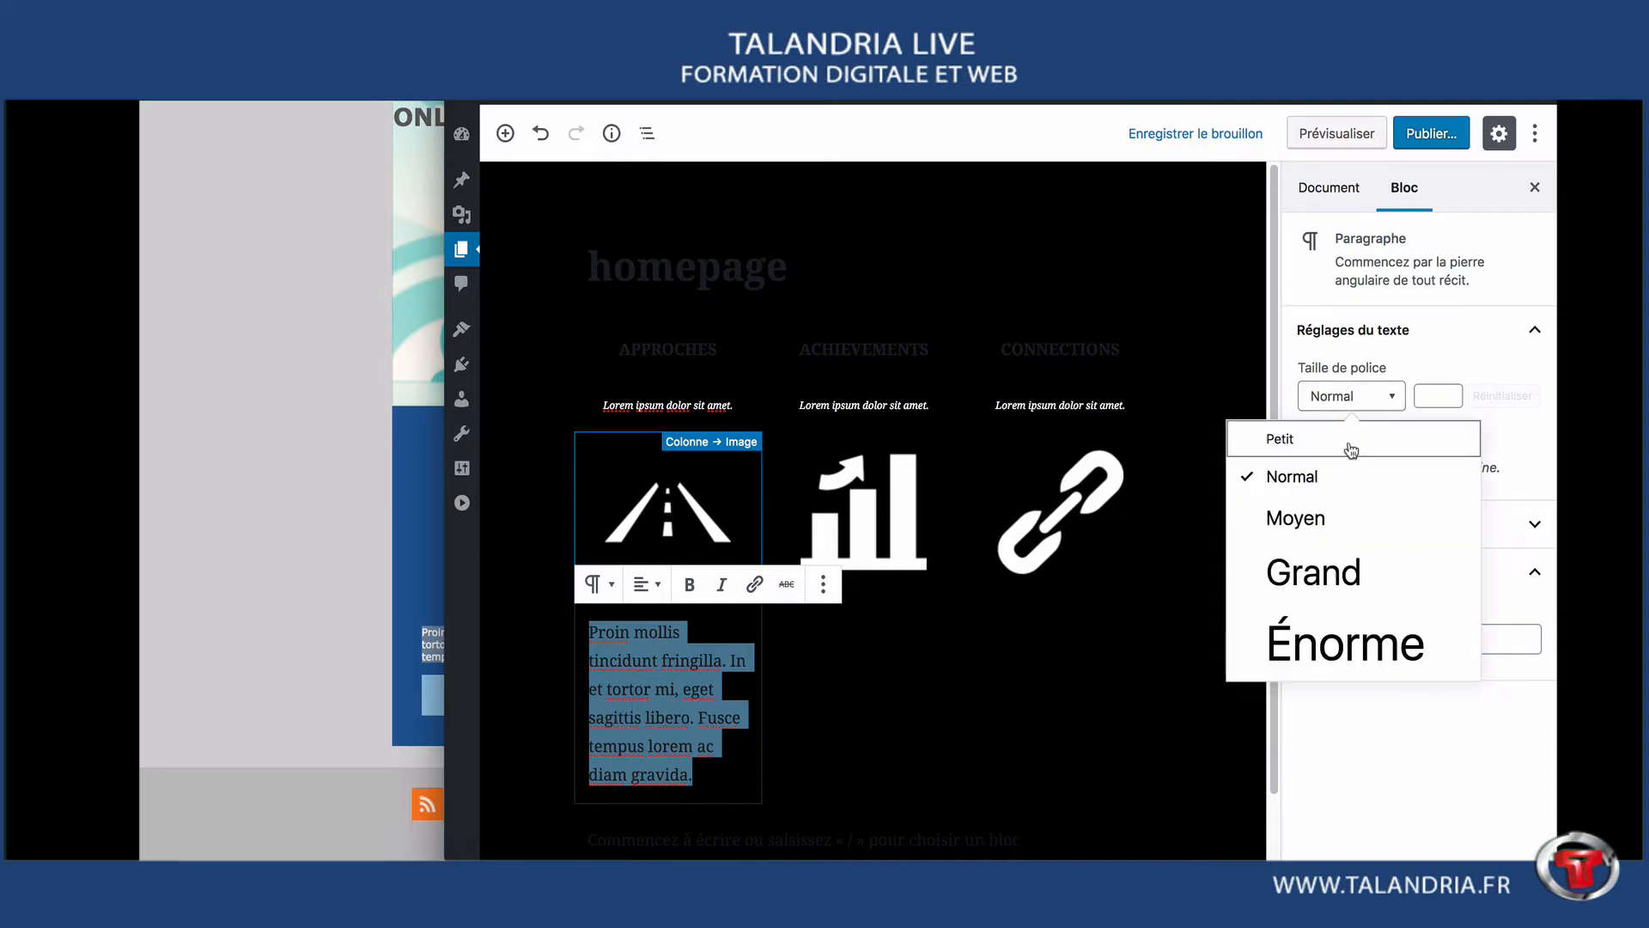
click(1355, 445)
click(1432, 397)
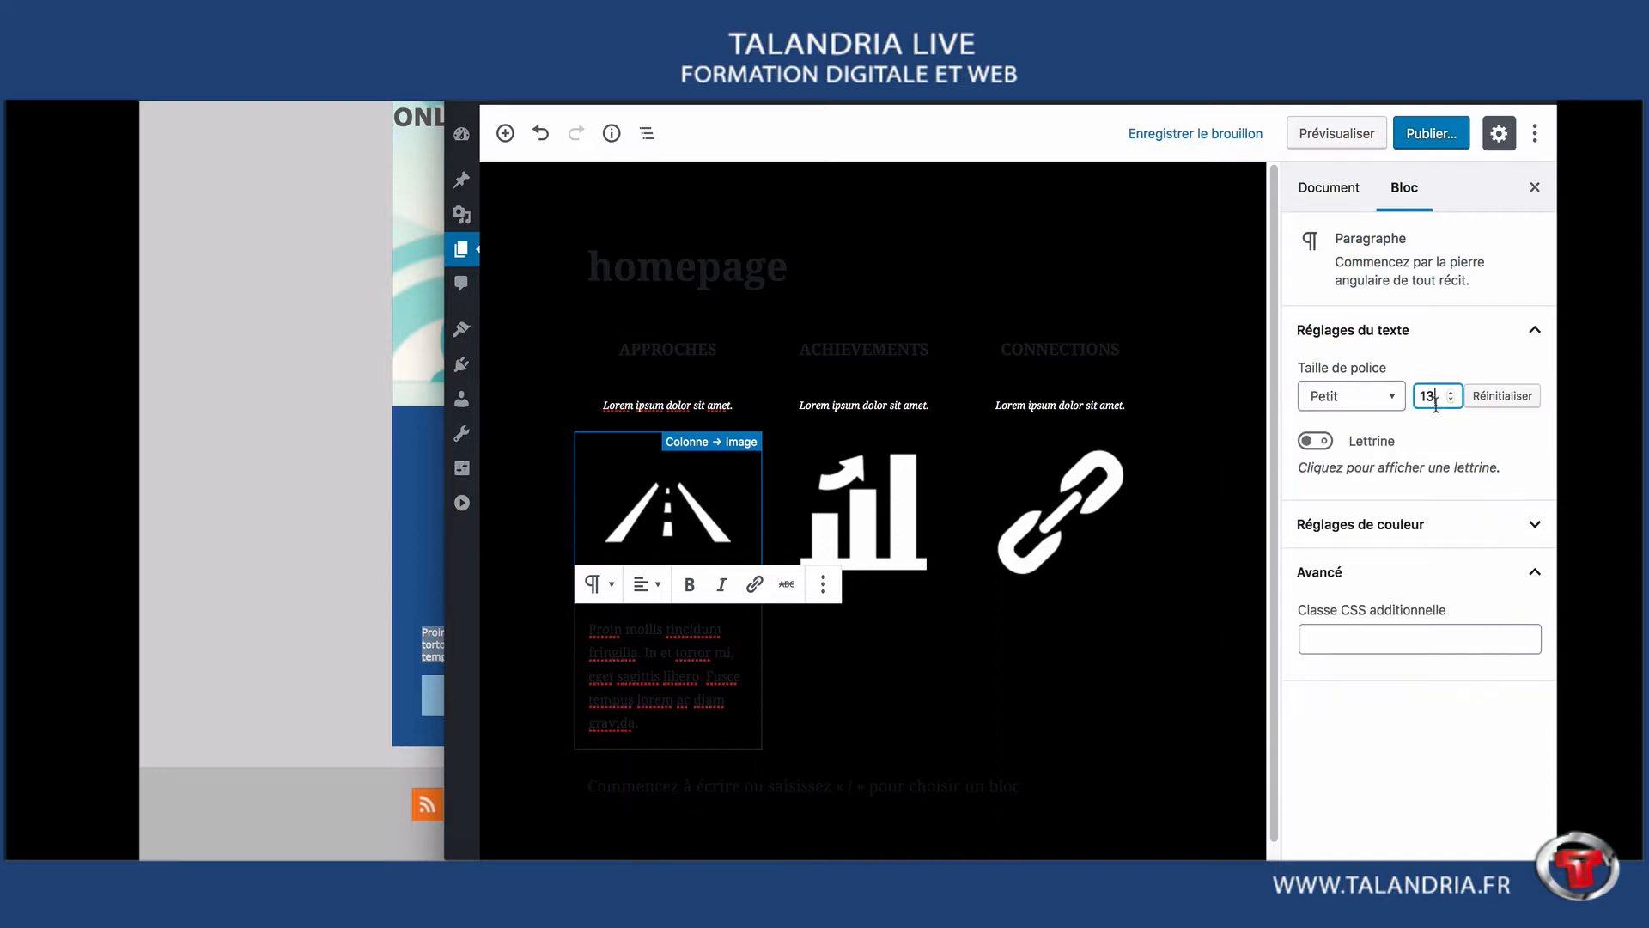
key(BackSpace)
key(BackSpace)
text(10)
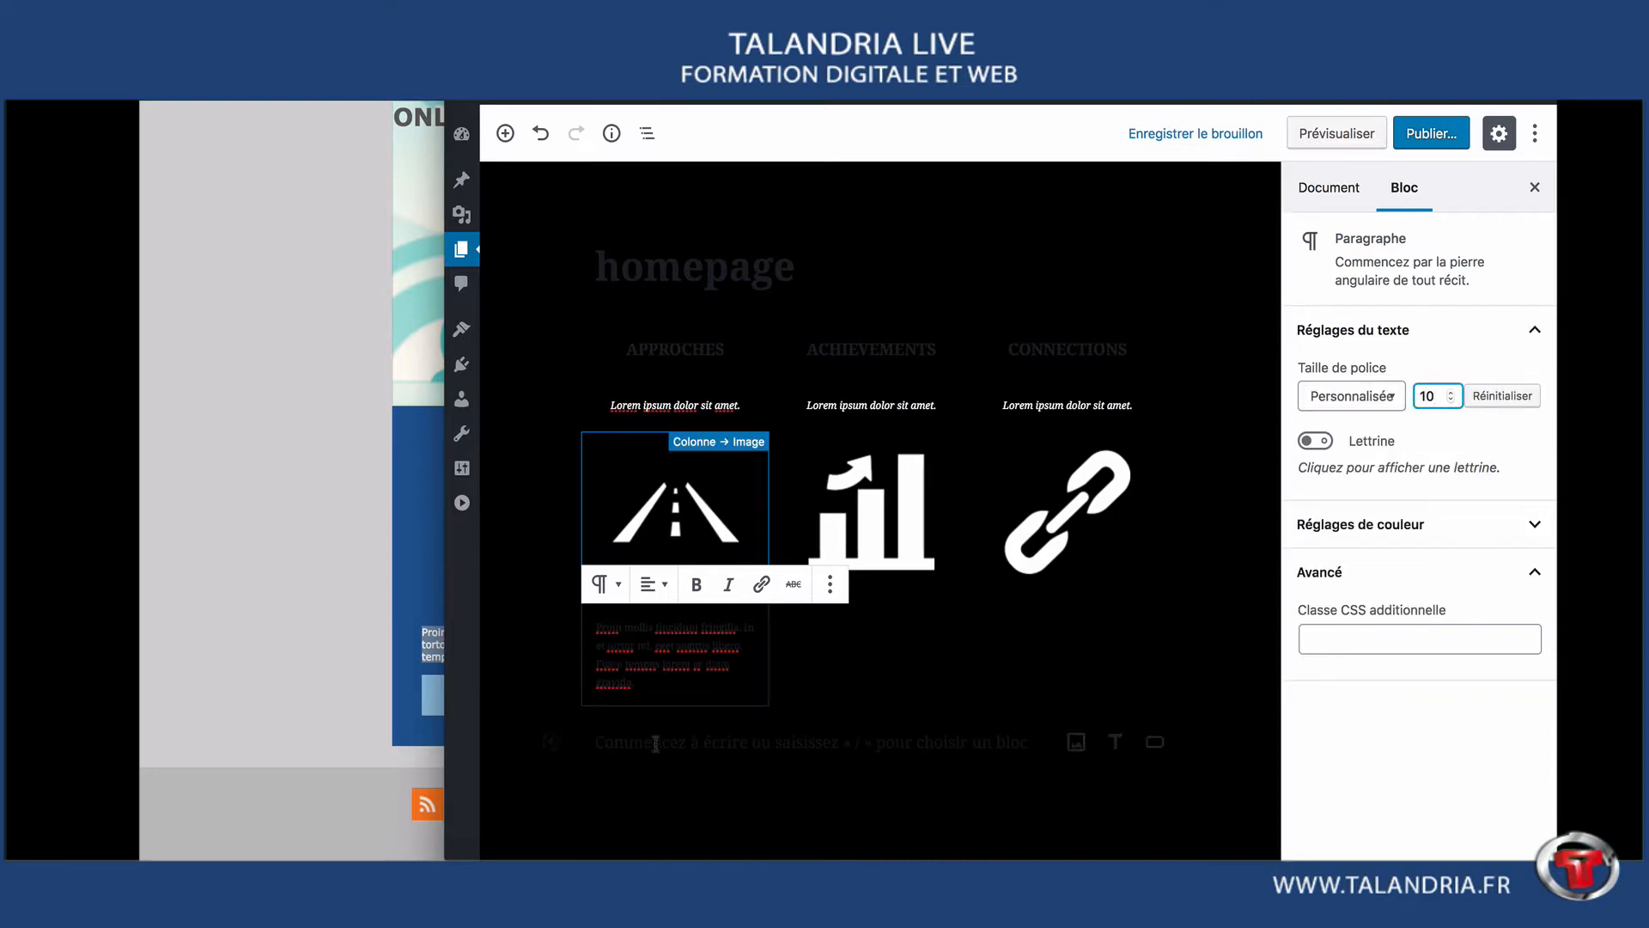
- Set the text colour of the "Proin mollis" paragraph in the APPROCHES column to the custom value #ffffff
drag(681, 704, 589, 631)
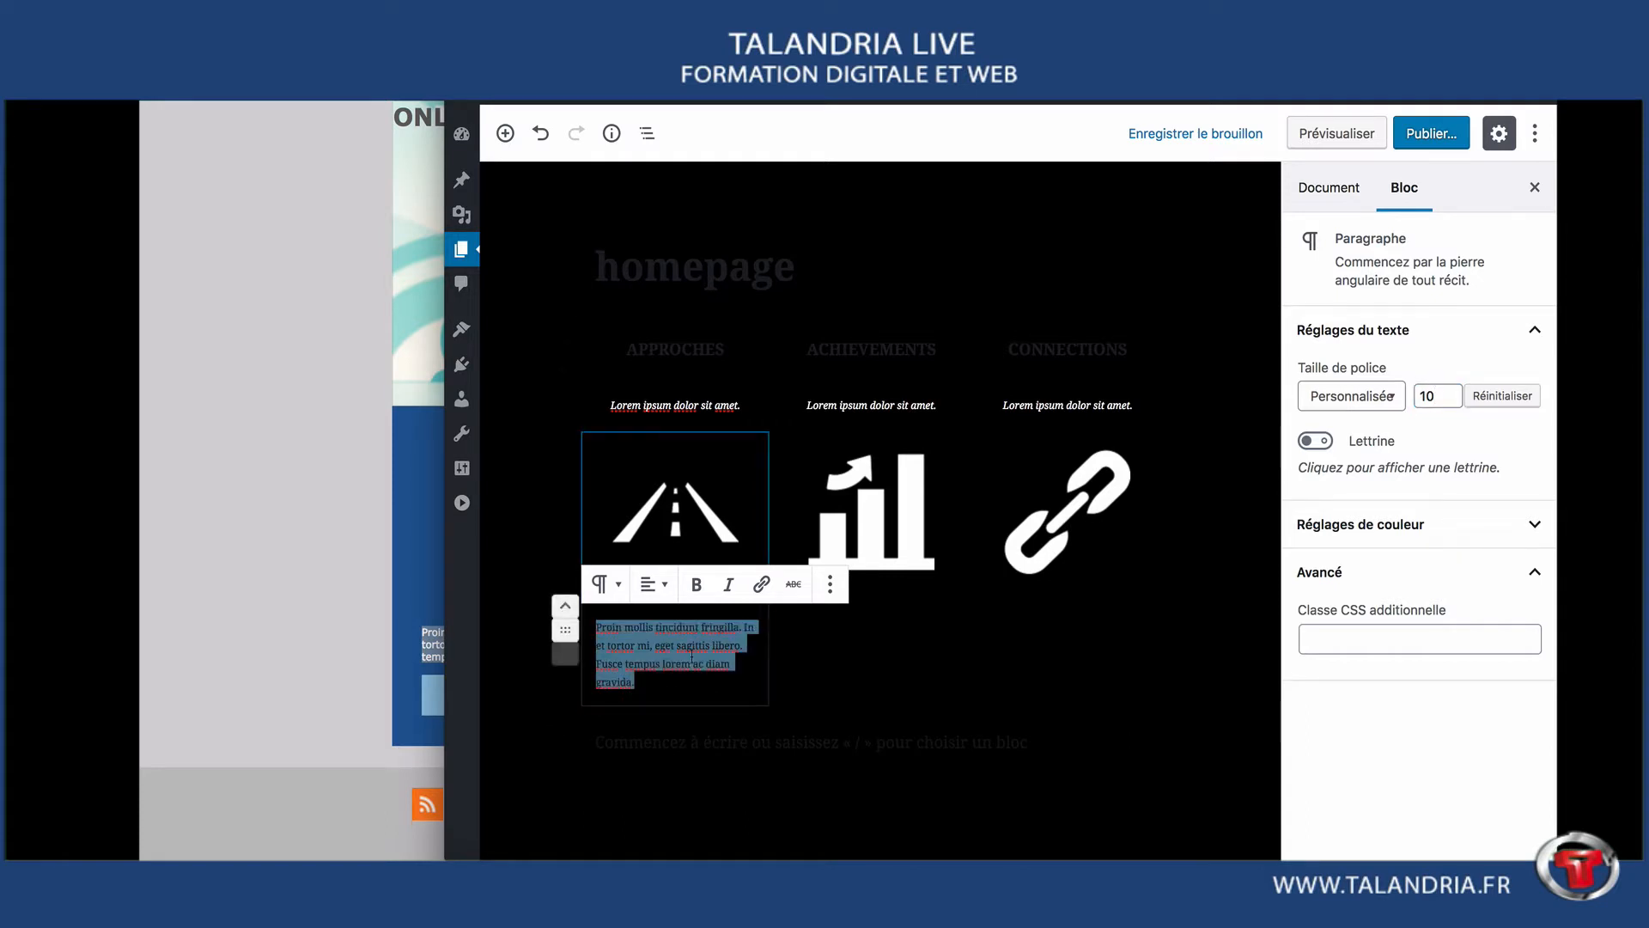
click(1454, 526)
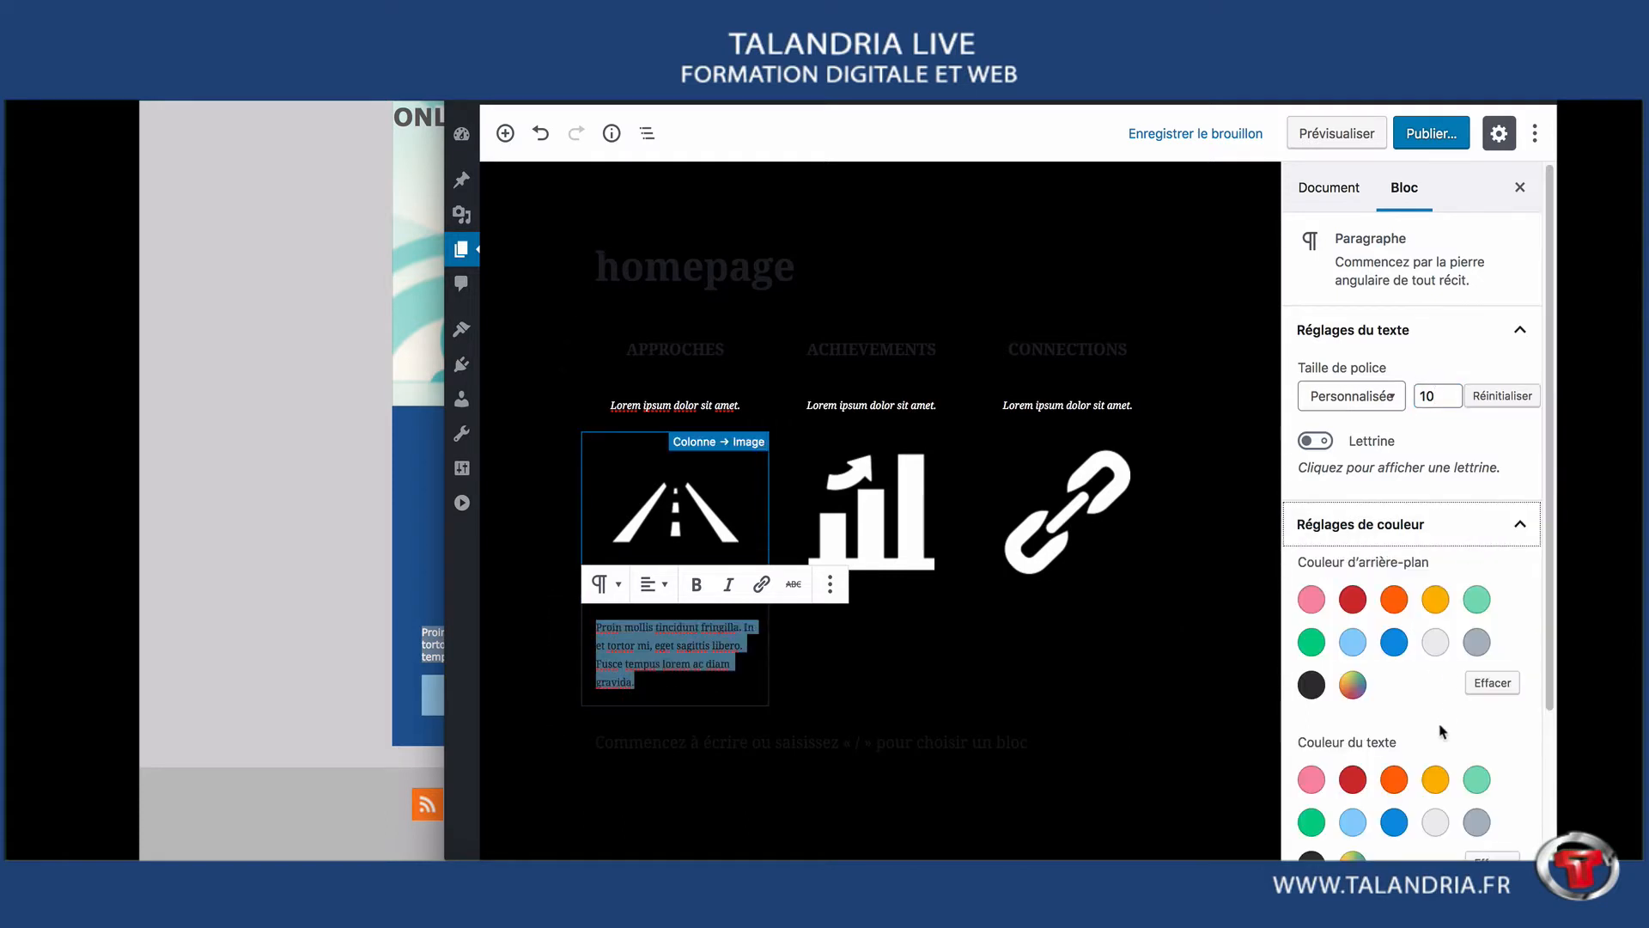
scroll(1443, 729, down, 2)
click(1352, 690)
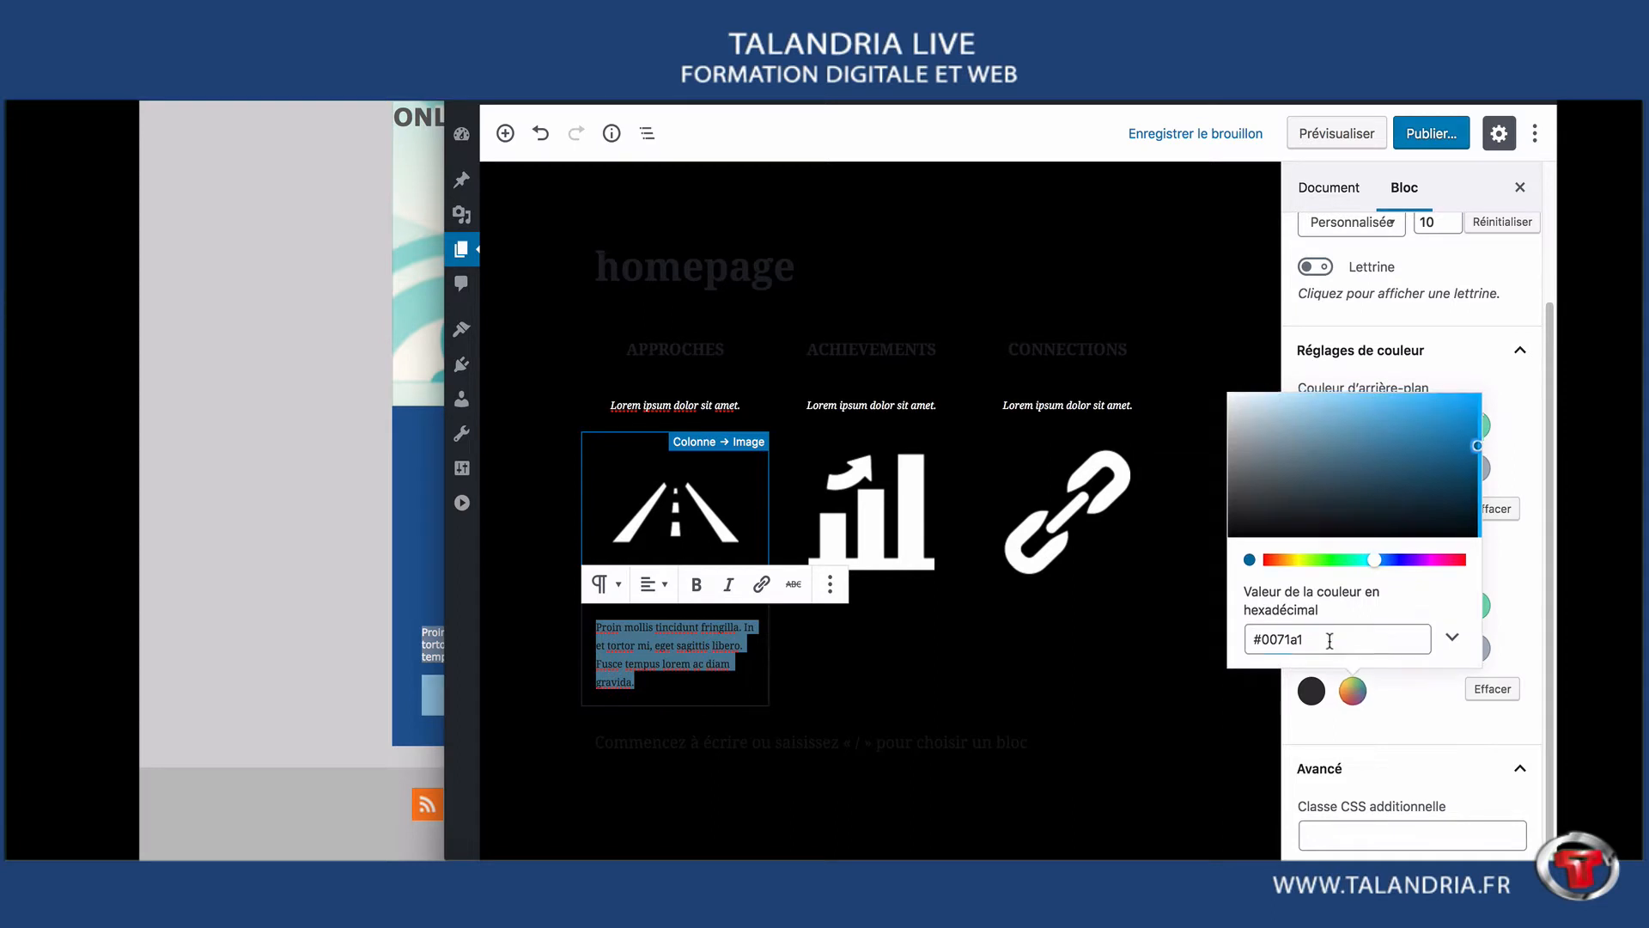
drag(1332, 640, 1265, 644)
text(ffffff)
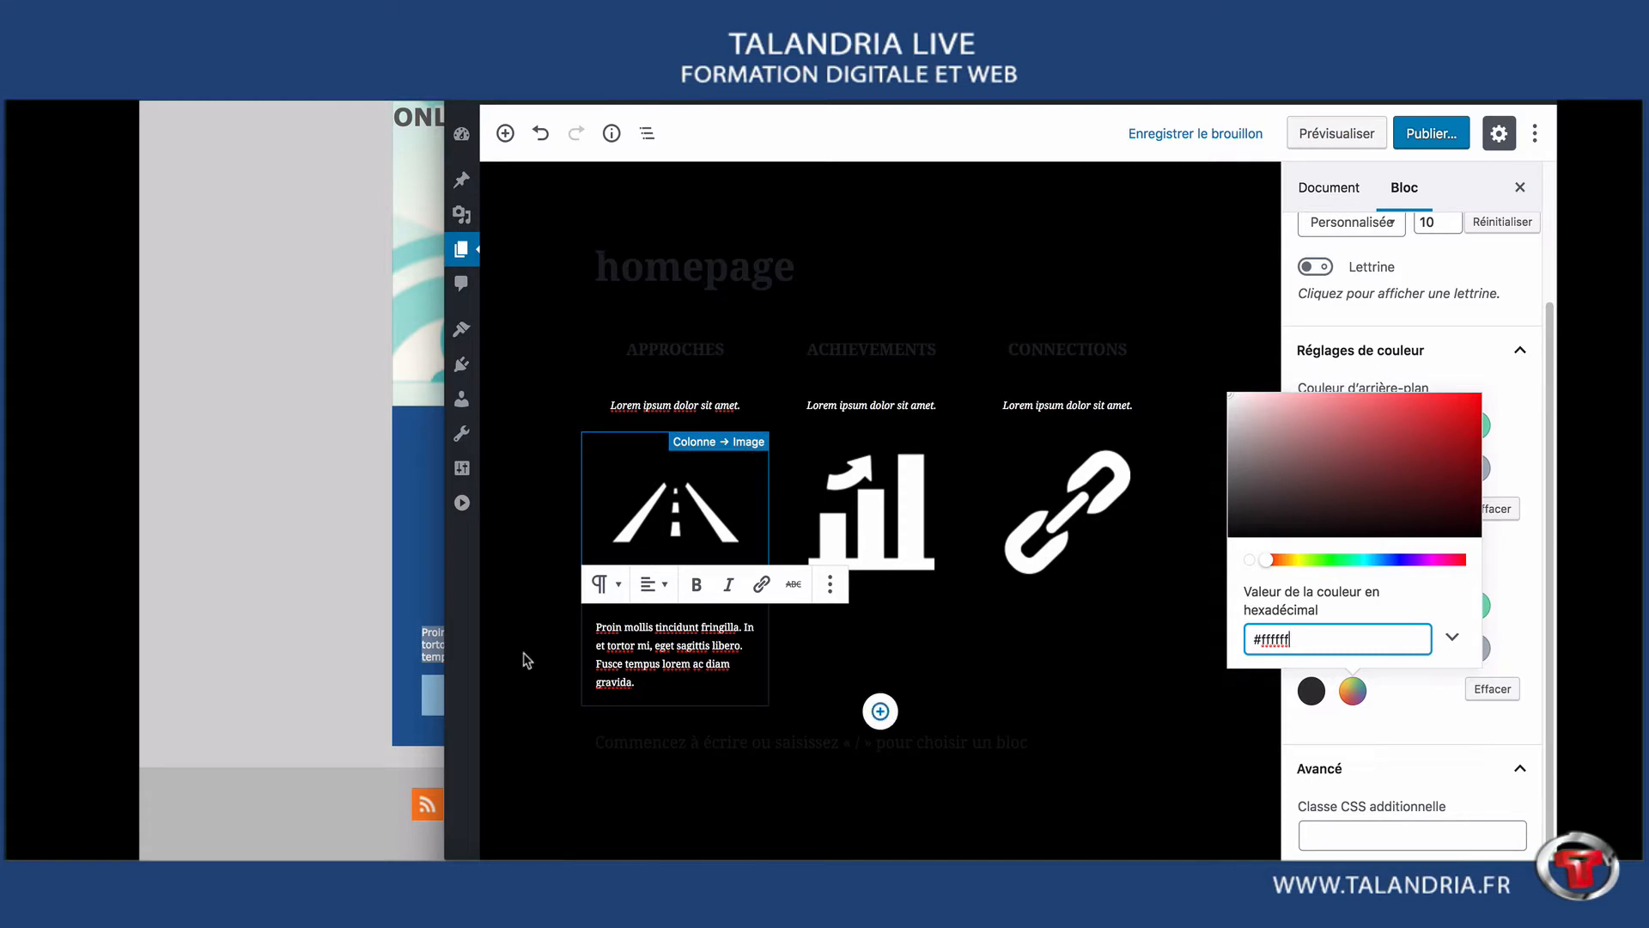
- Check the reference website's descriptions, duplicate the "Proin mollis" paragraph and move the copy below the chart icon in the ACHIEVEMENTS column
click(392, 620)
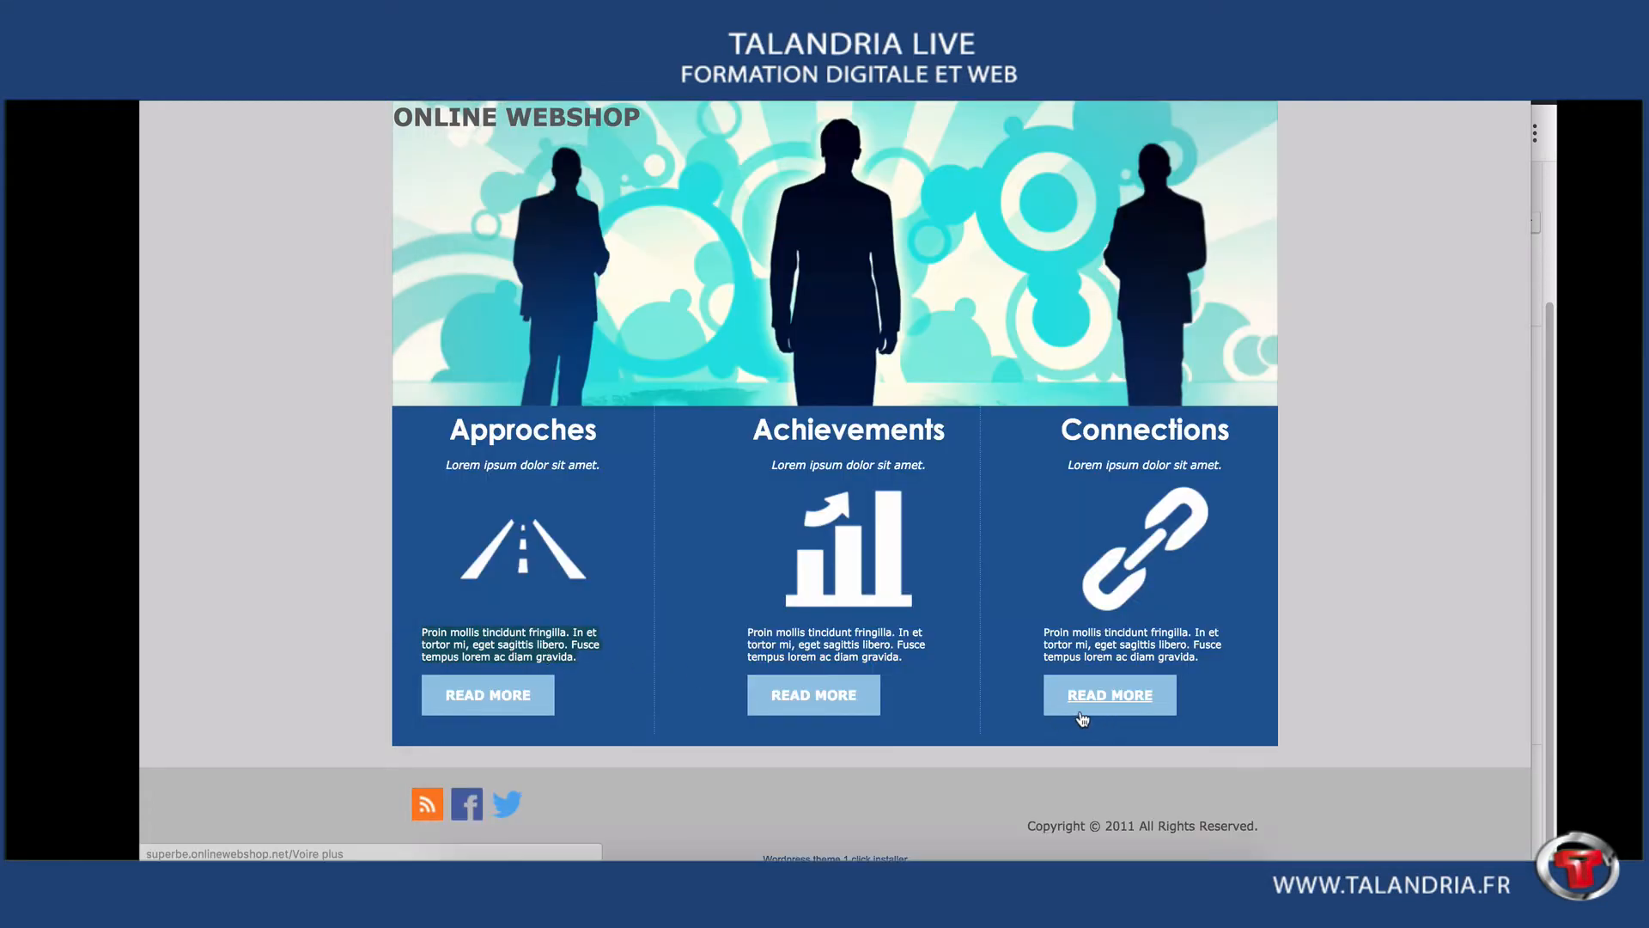
click(1540, 666)
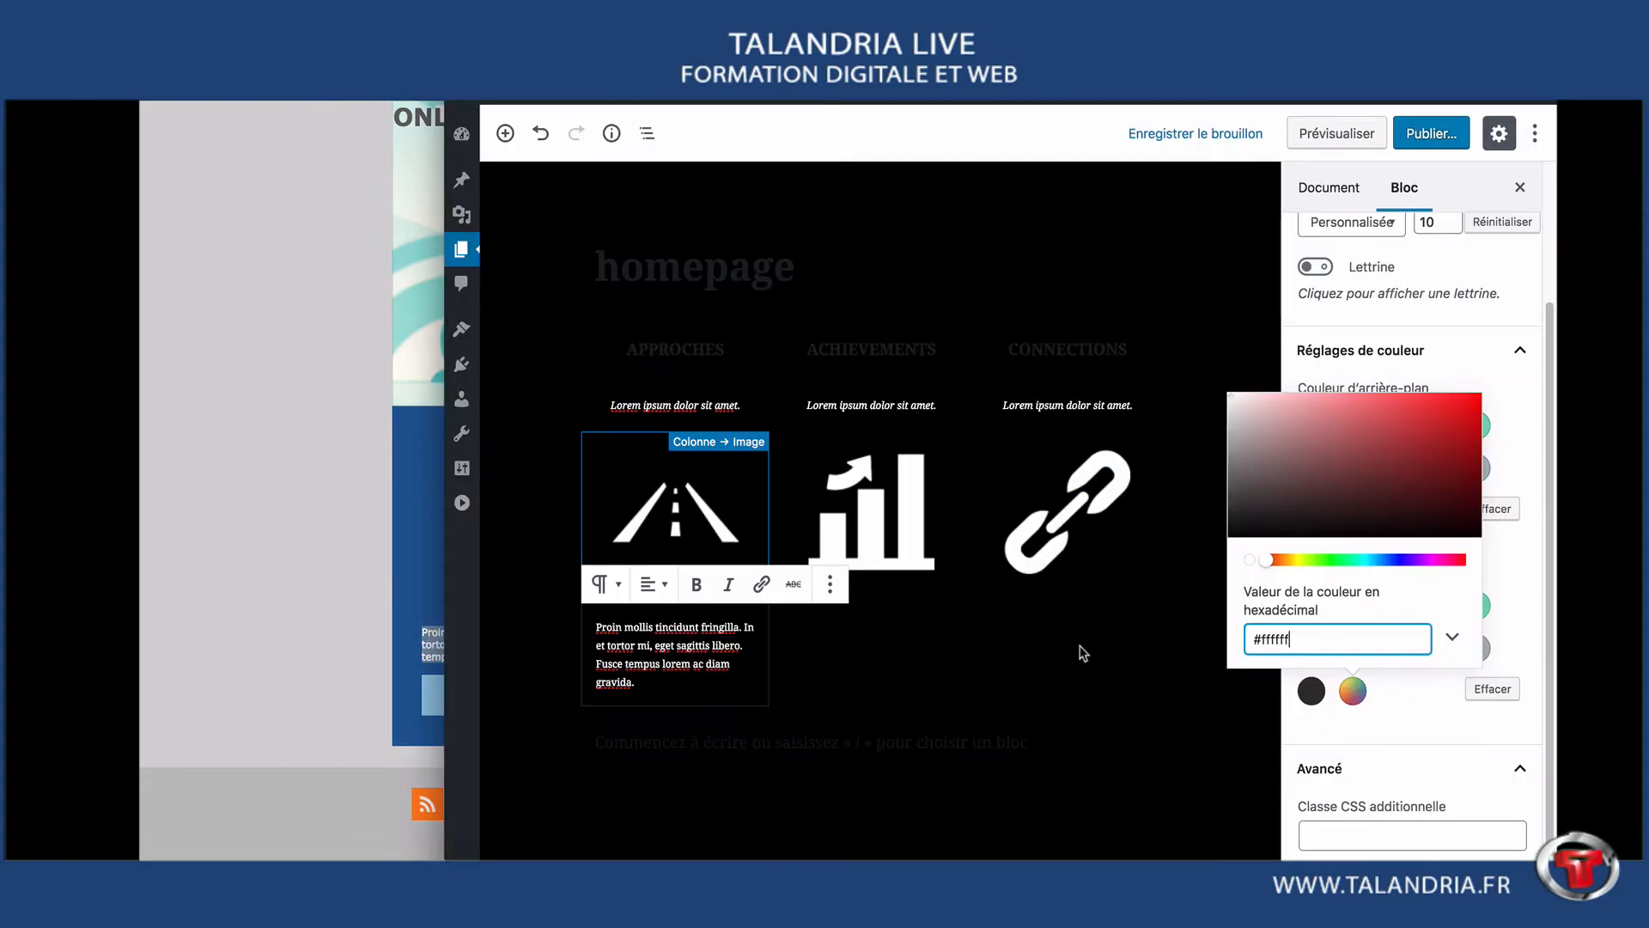
click(707, 660)
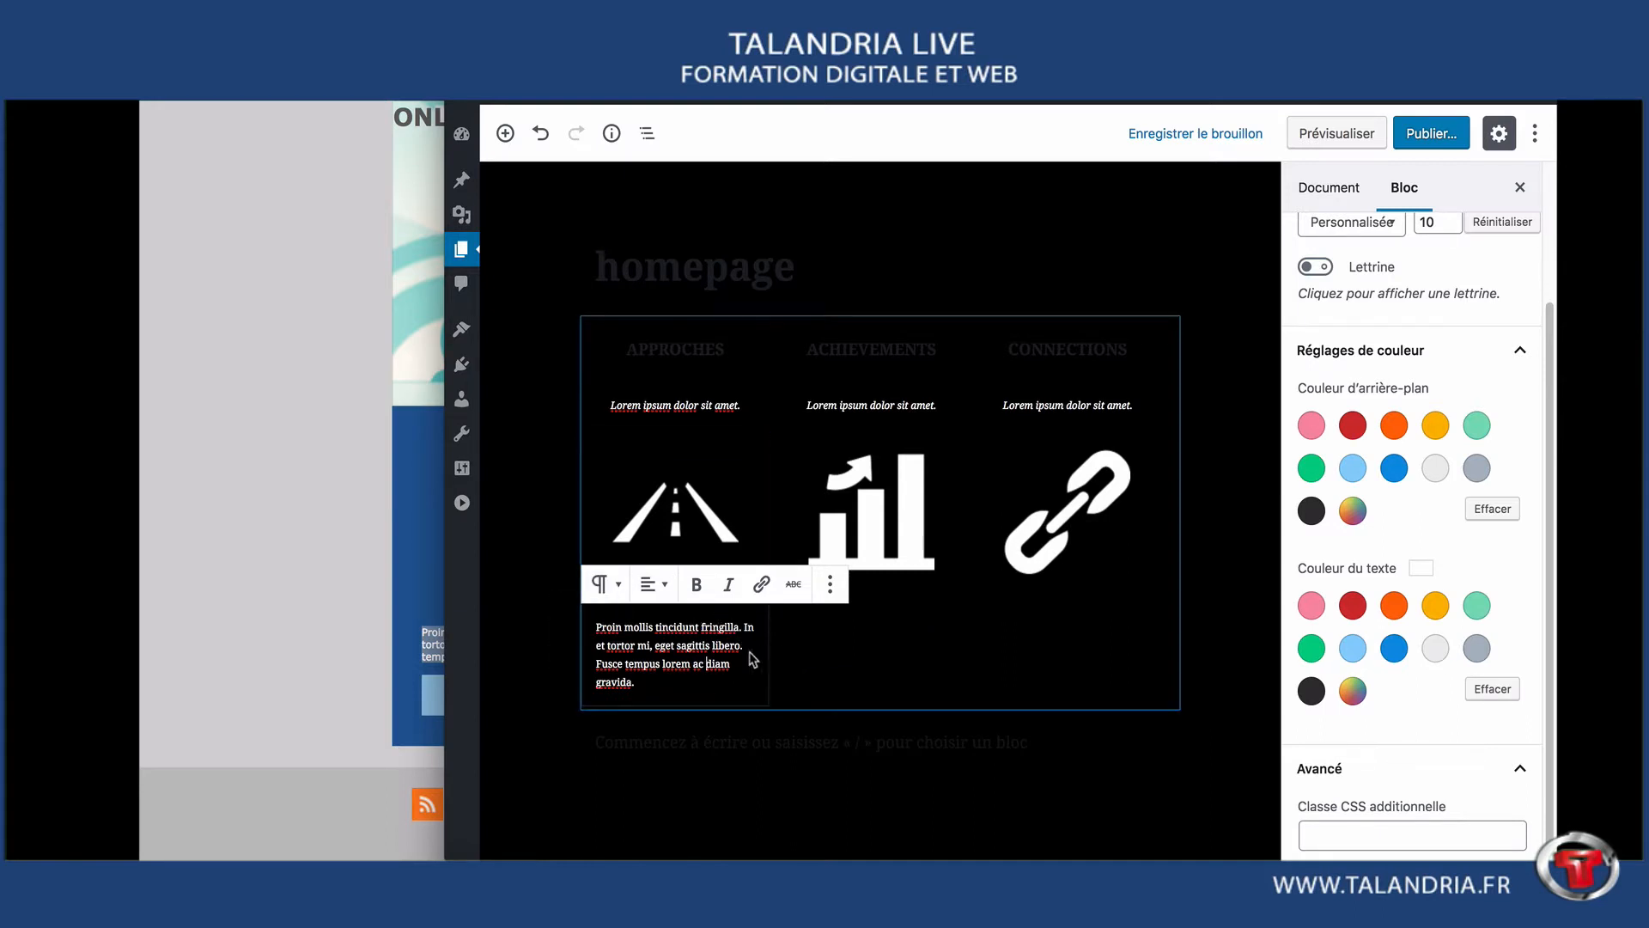
click(830, 585)
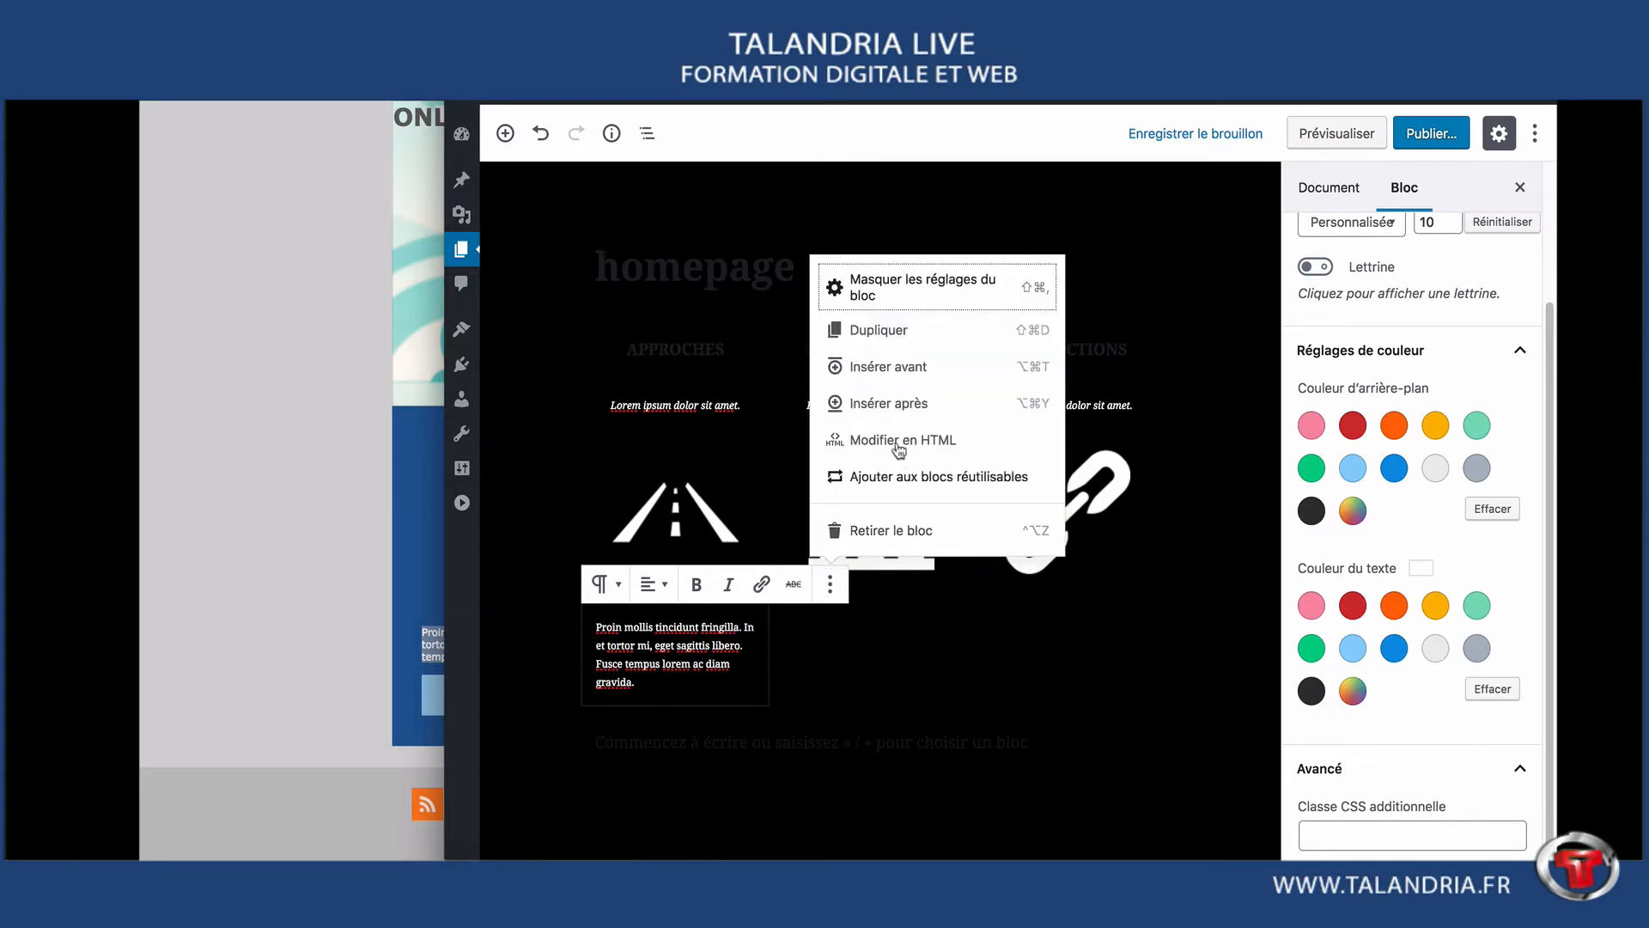
click(877, 335)
drag(560, 740, 819, 640)
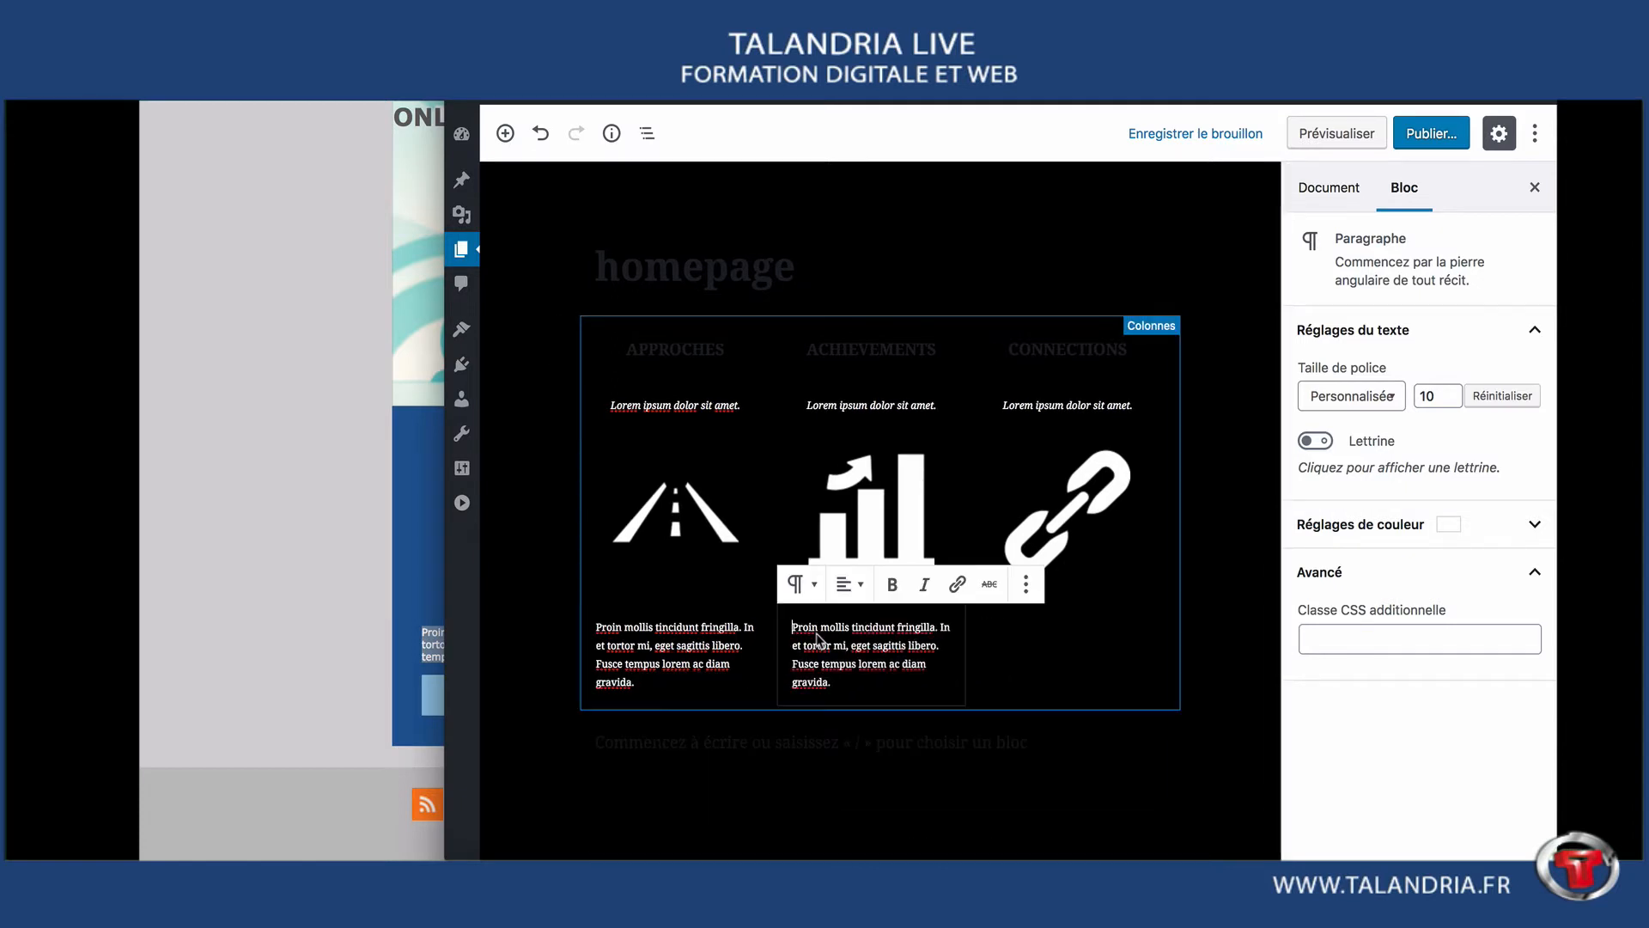
- Duplicate the ACHIEVEMENTS column's "Proin mollis" paragraph and move the copy below the chain icon in the CONNECTIONS column
click(1026, 585)
click(1057, 333)
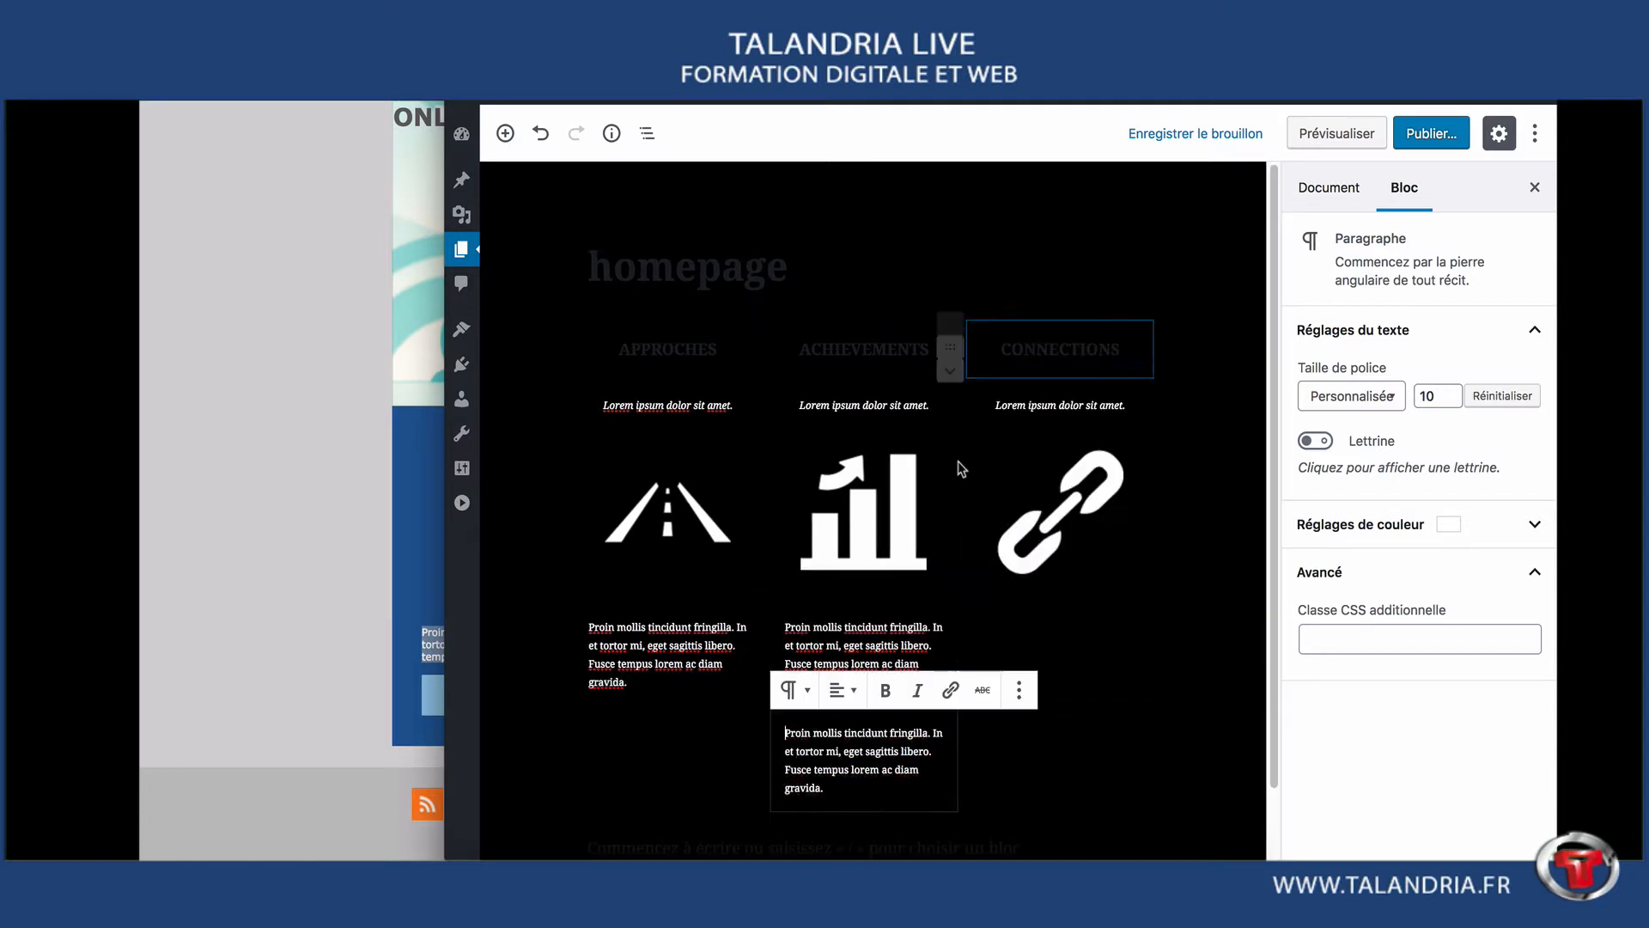
drag(759, 731, 994, 633)
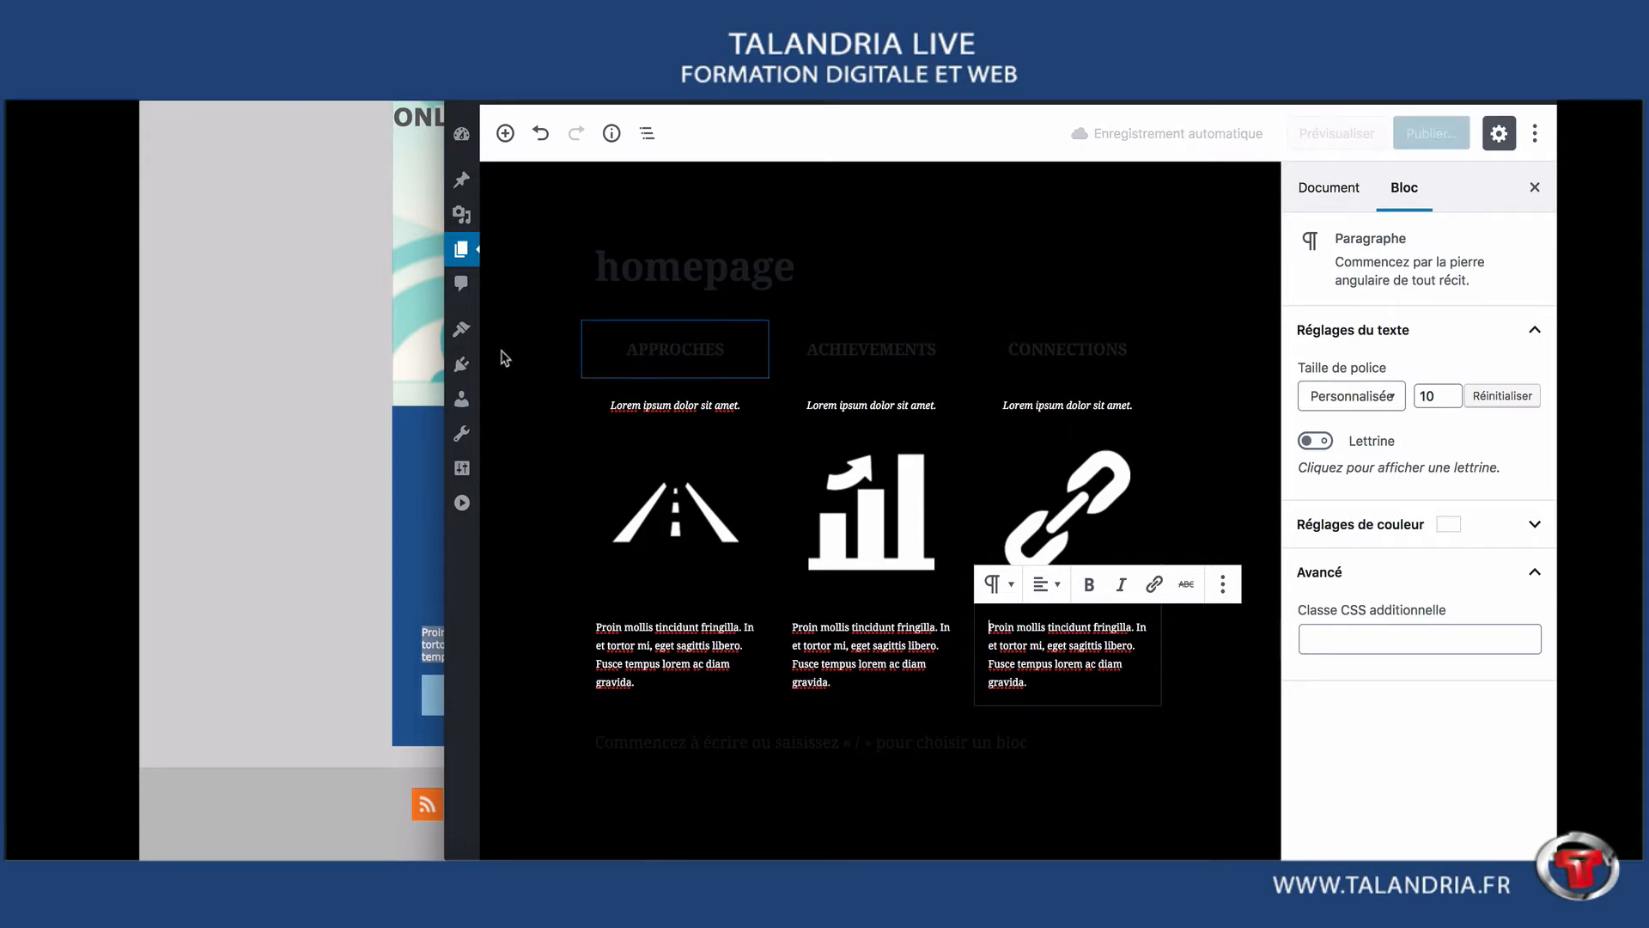
- Check the reference website's buttons, insert a button block in the APPROCHES column and place it below the "Proin mollis" paragraph
click(402, 503)
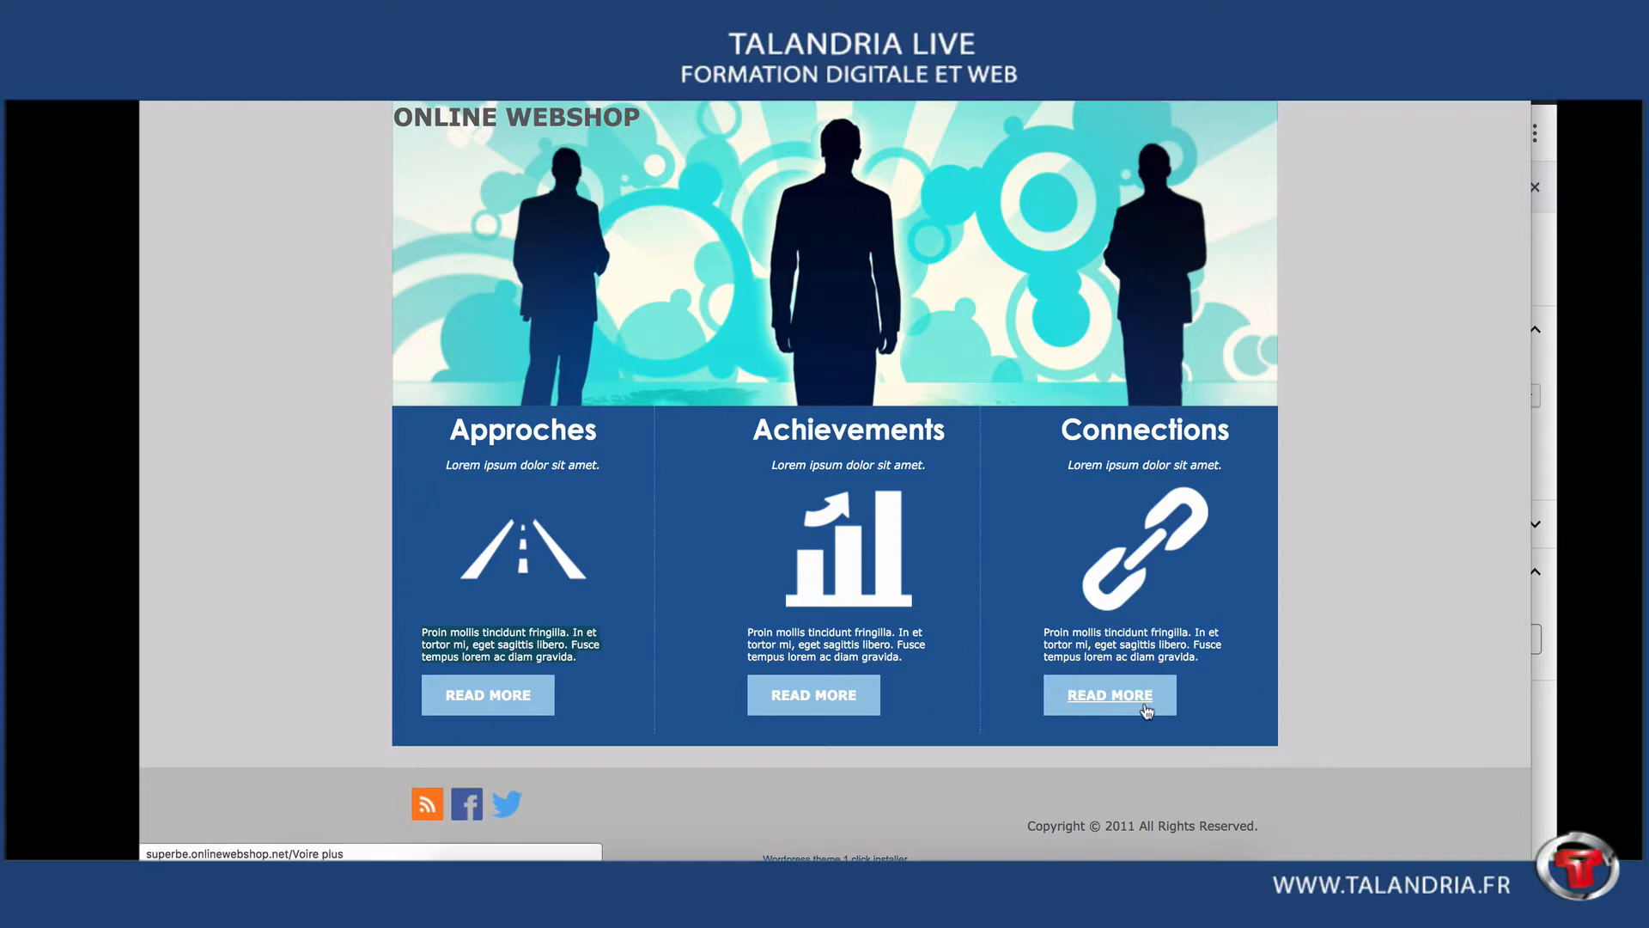
click(1546, 753)
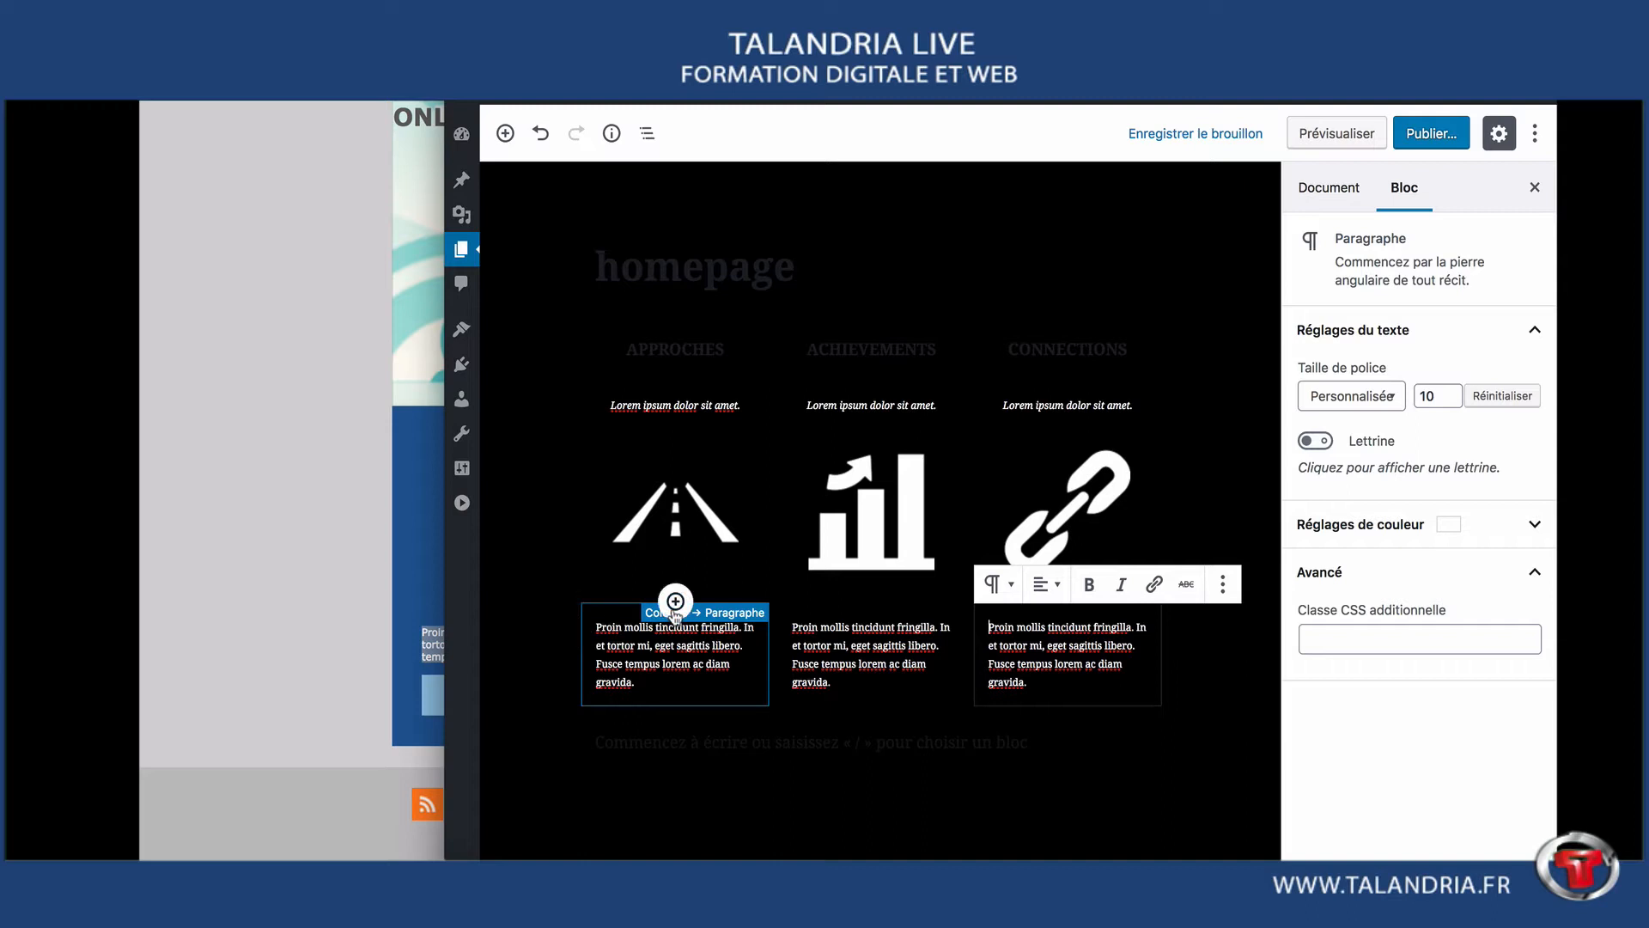
click(675, 602)
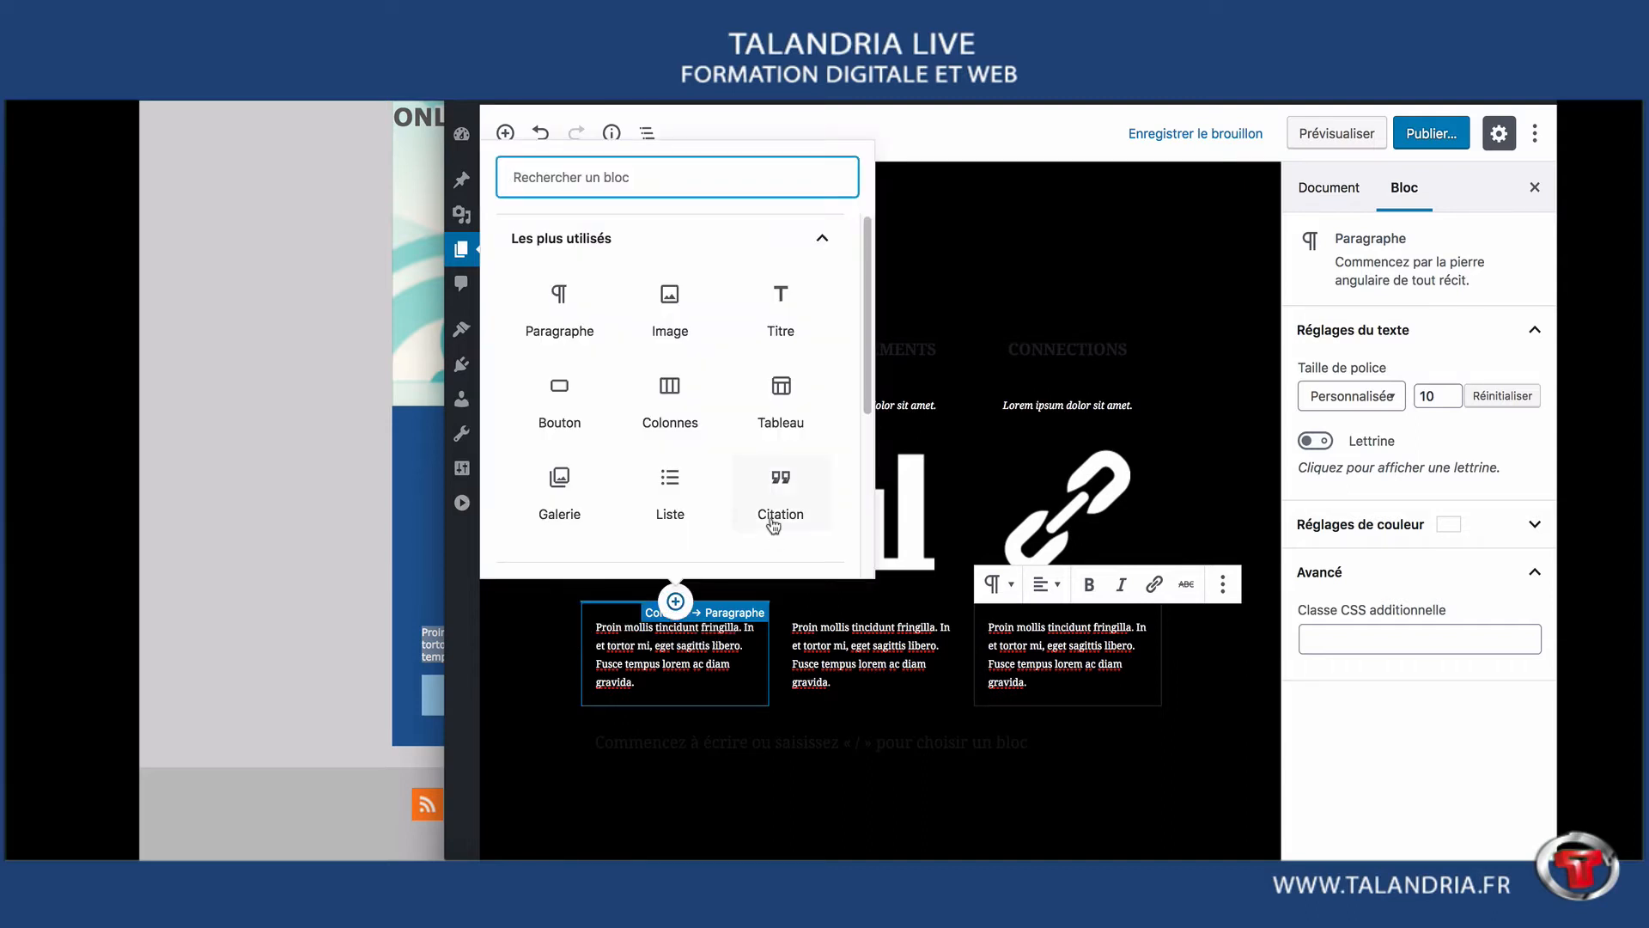
drag(868, 411, 867, 485)
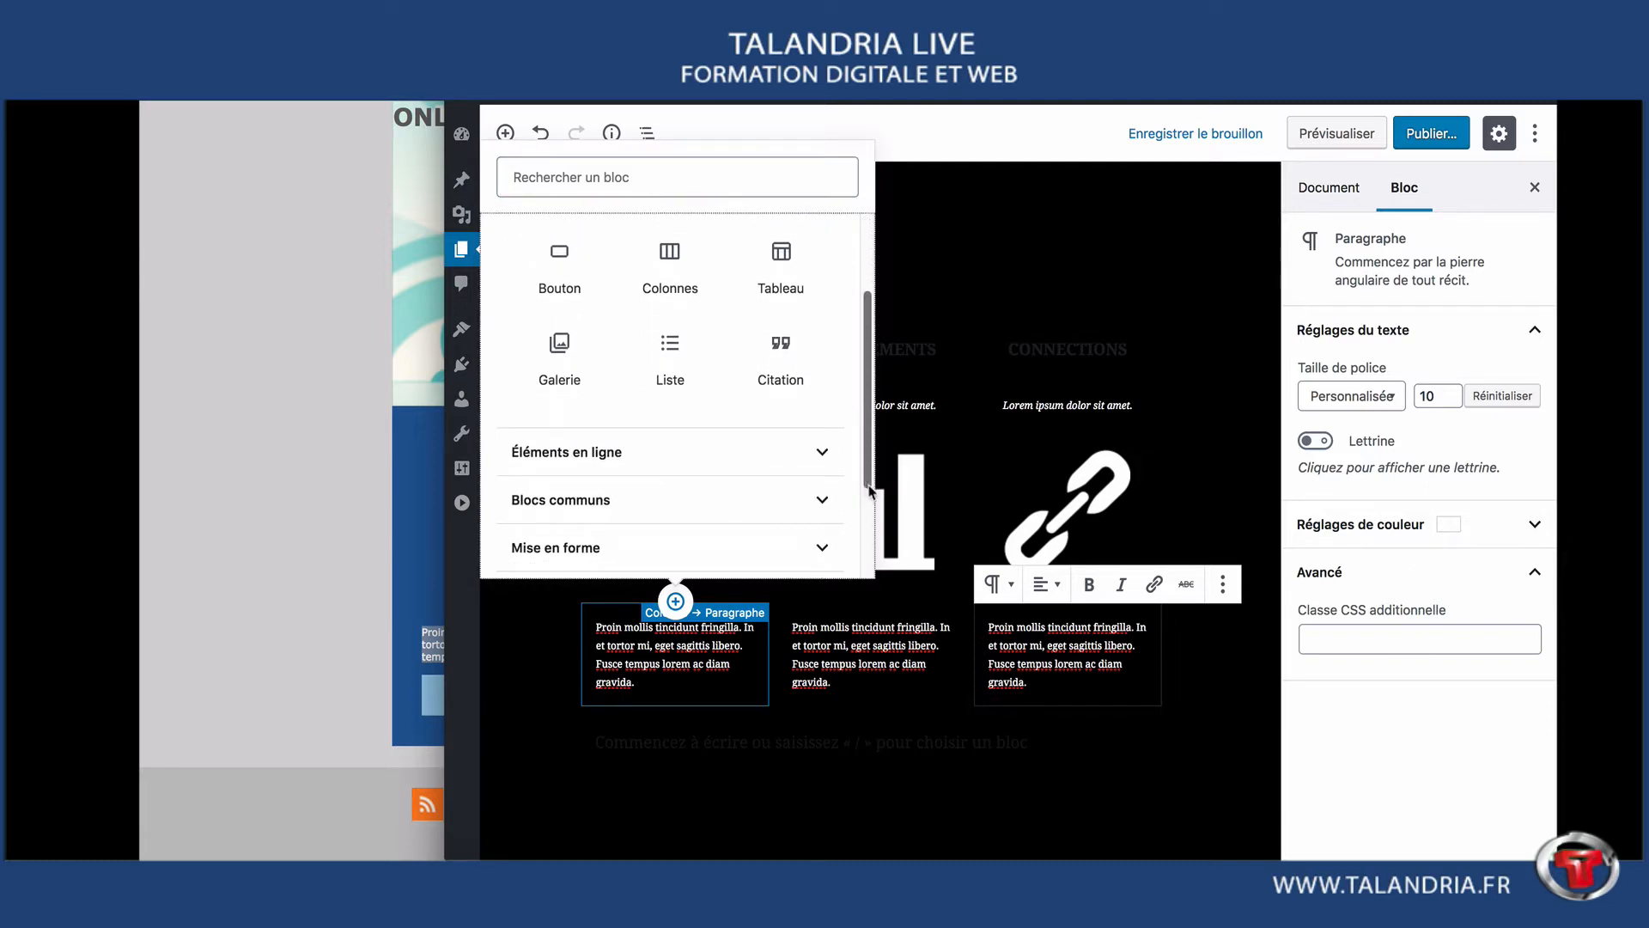
drag(870, 490, 857, 421)
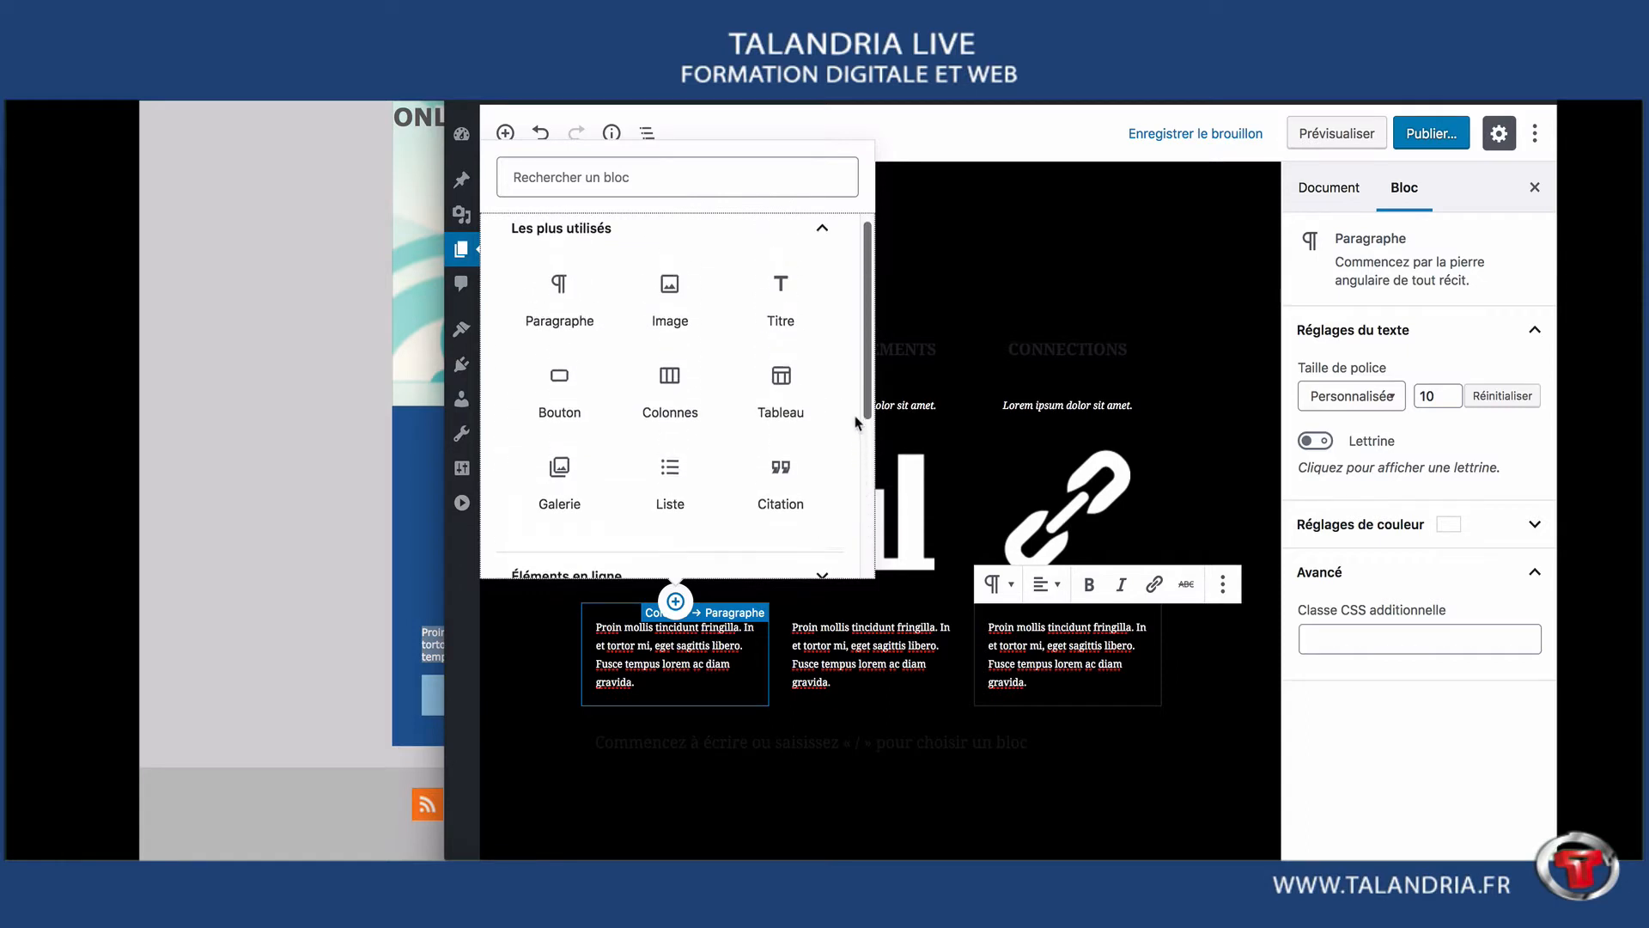
click(565, 388)
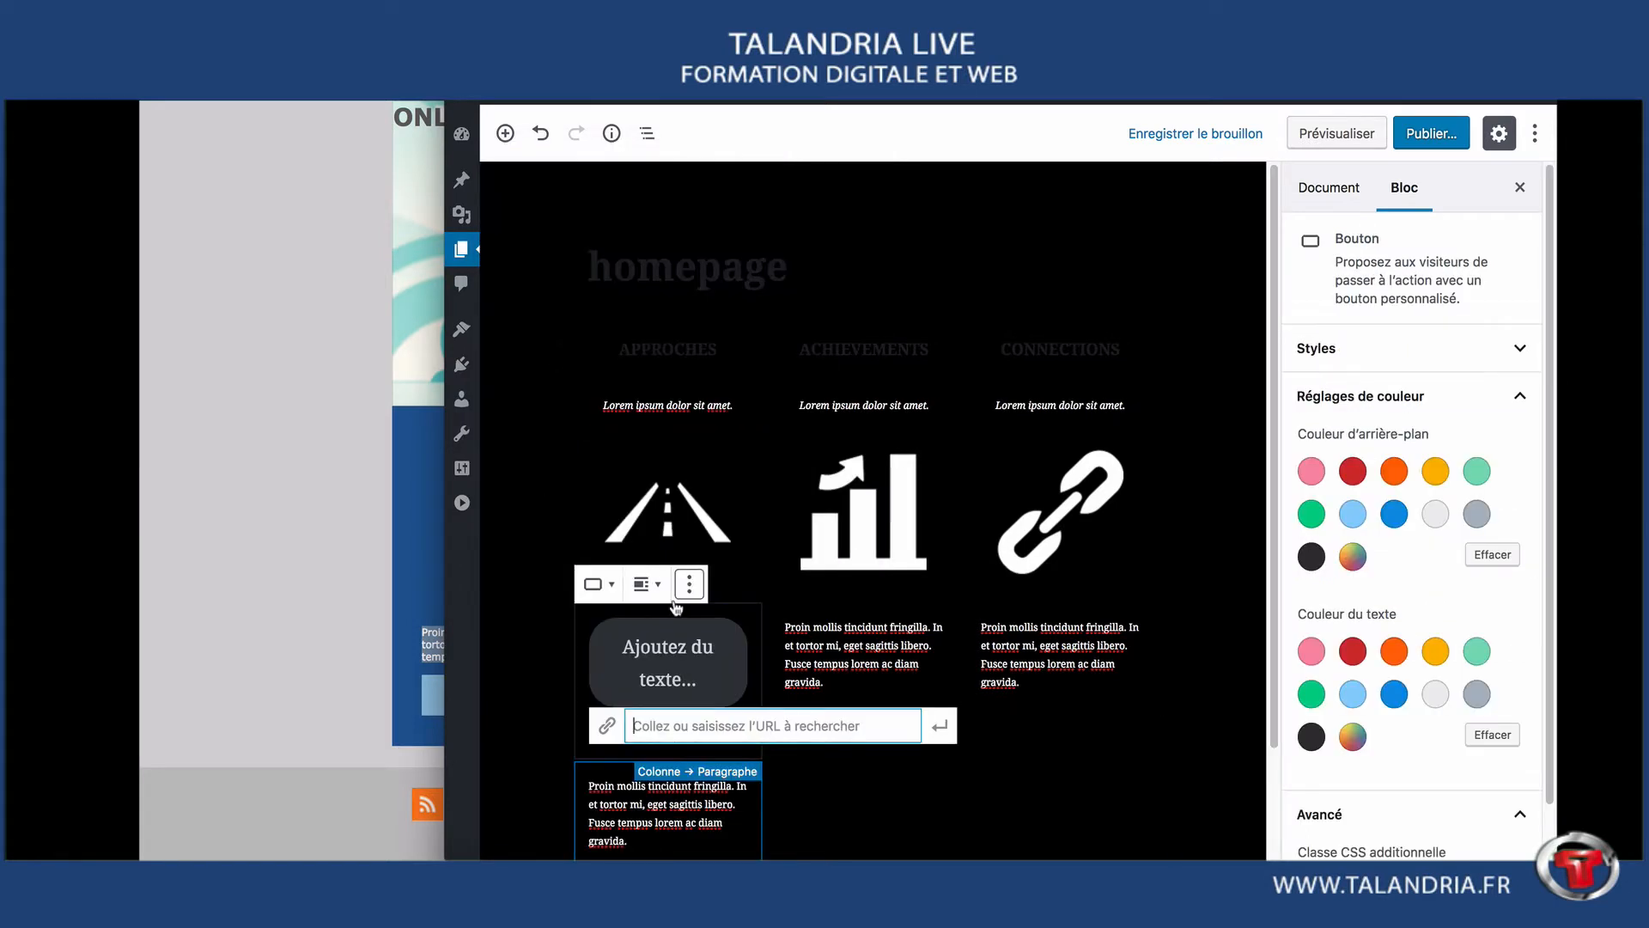
scroll(653, 584, down, 2)
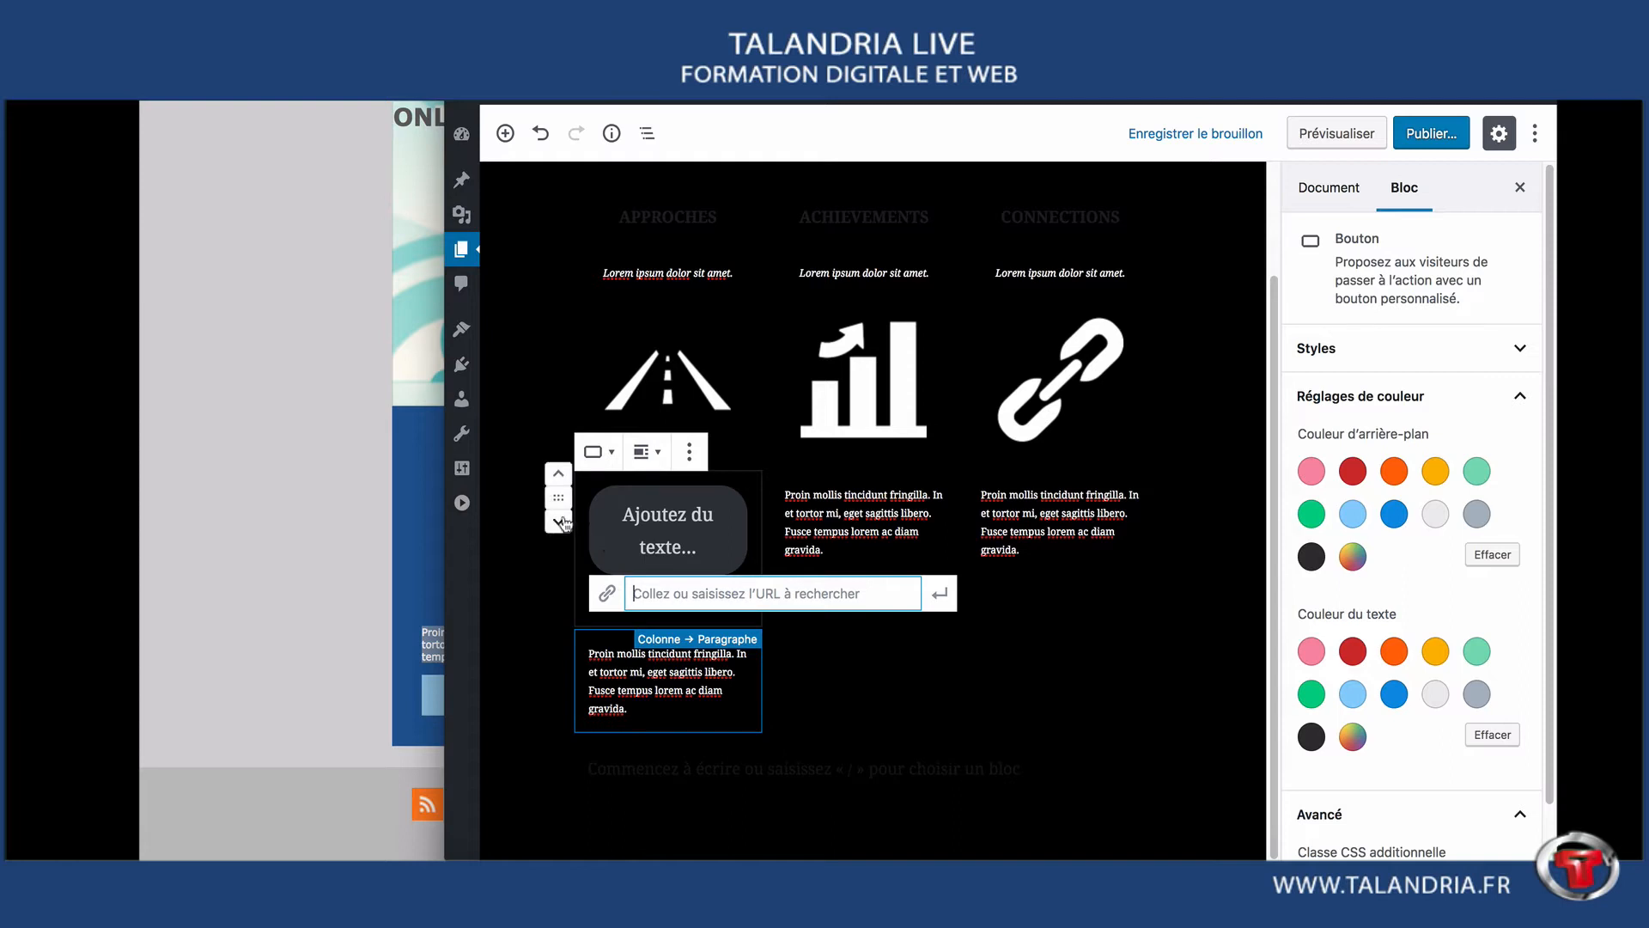
click(559, 521)
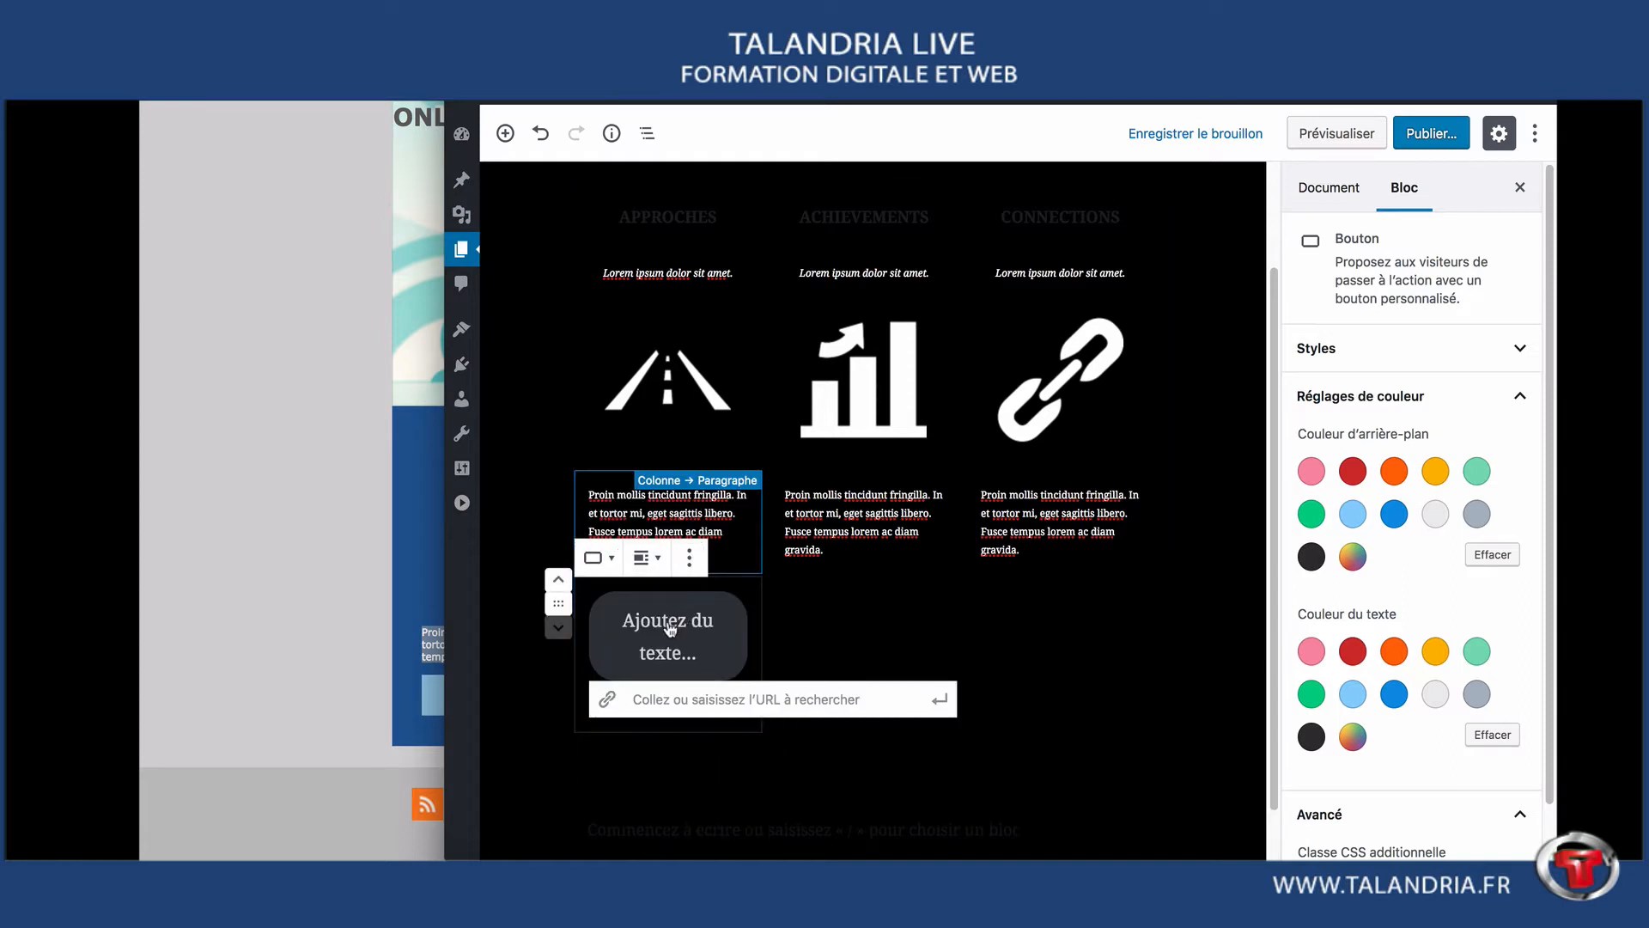
- Enter "url" as the link of the APPROCHES button and "Read more" as its text
click(694, 695)
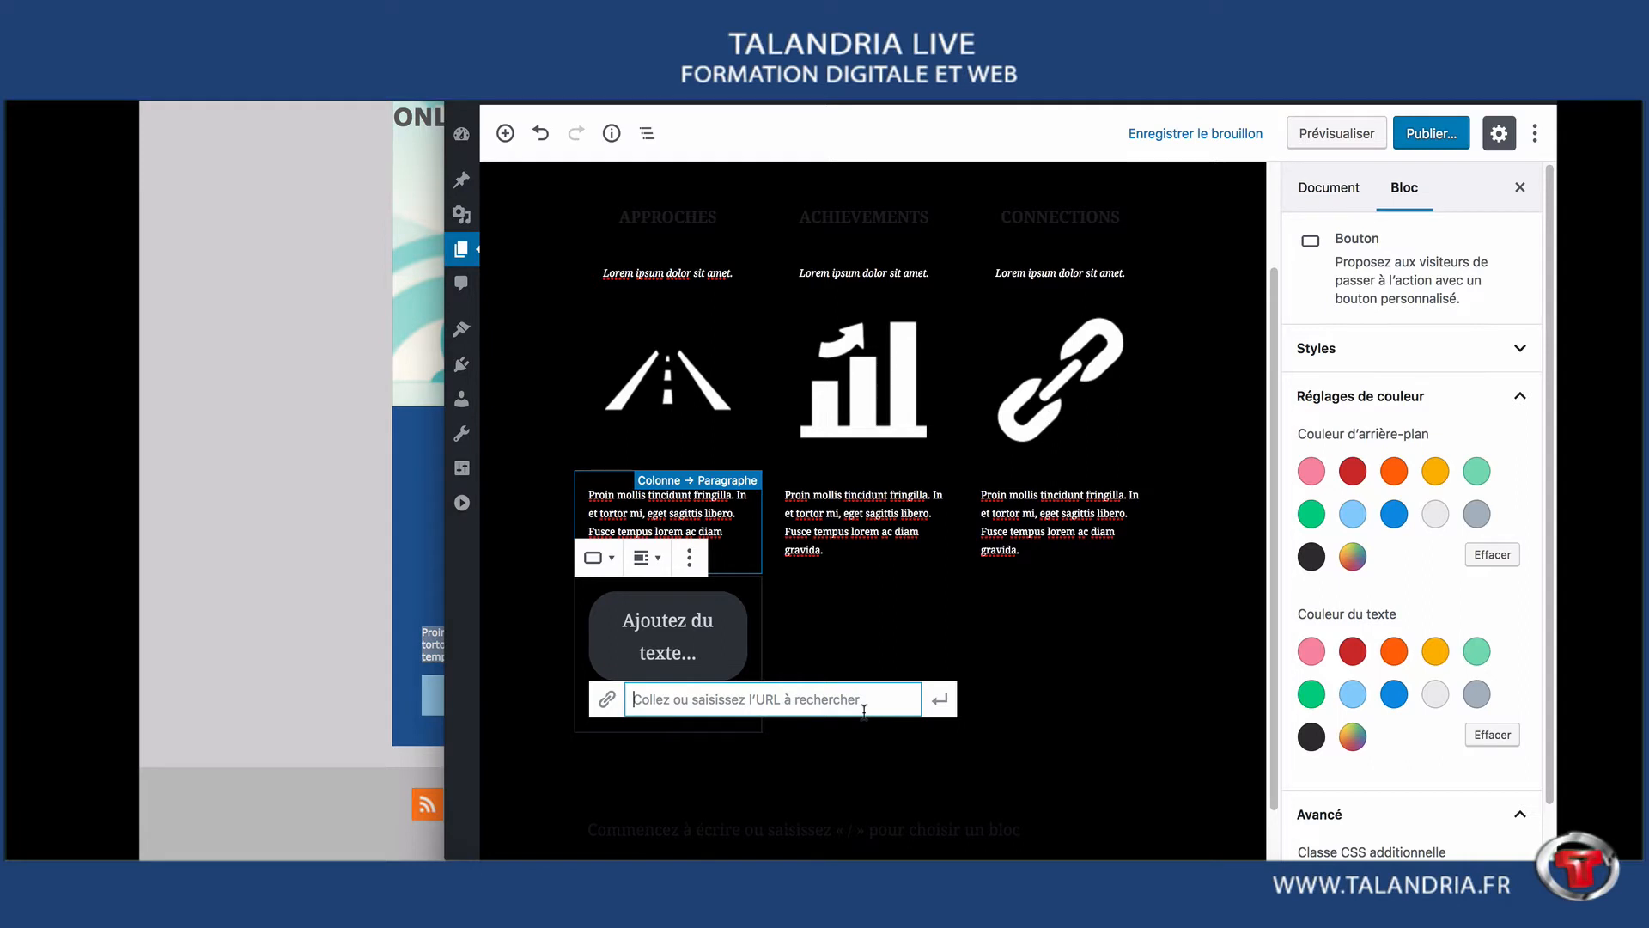
text(url)
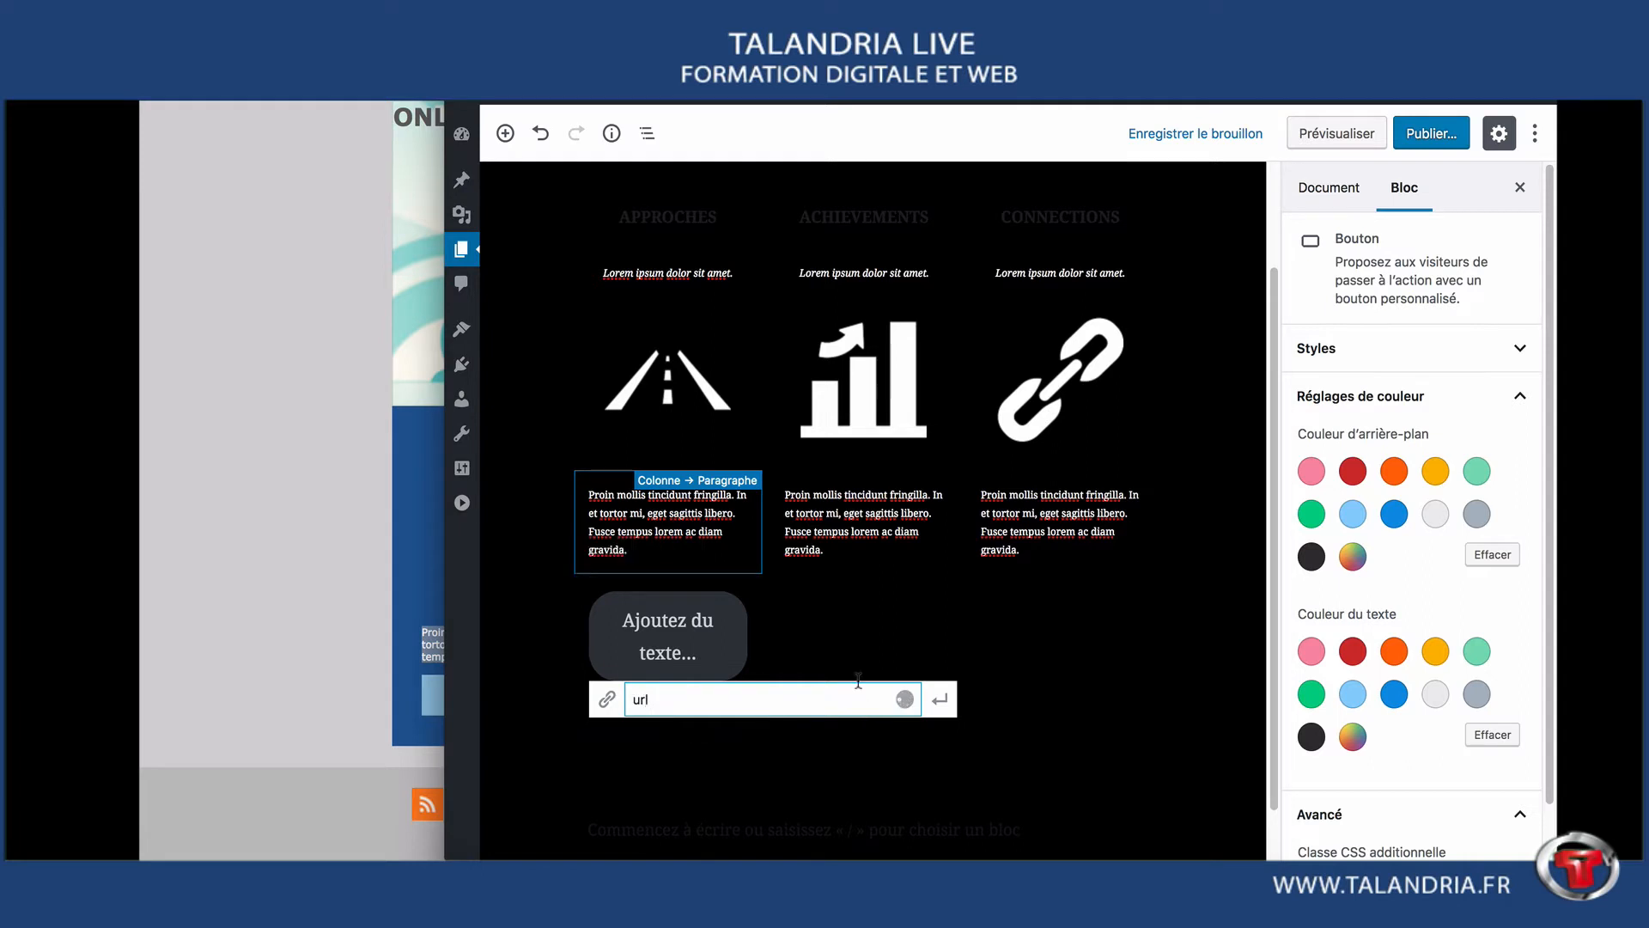
click(685, 653)
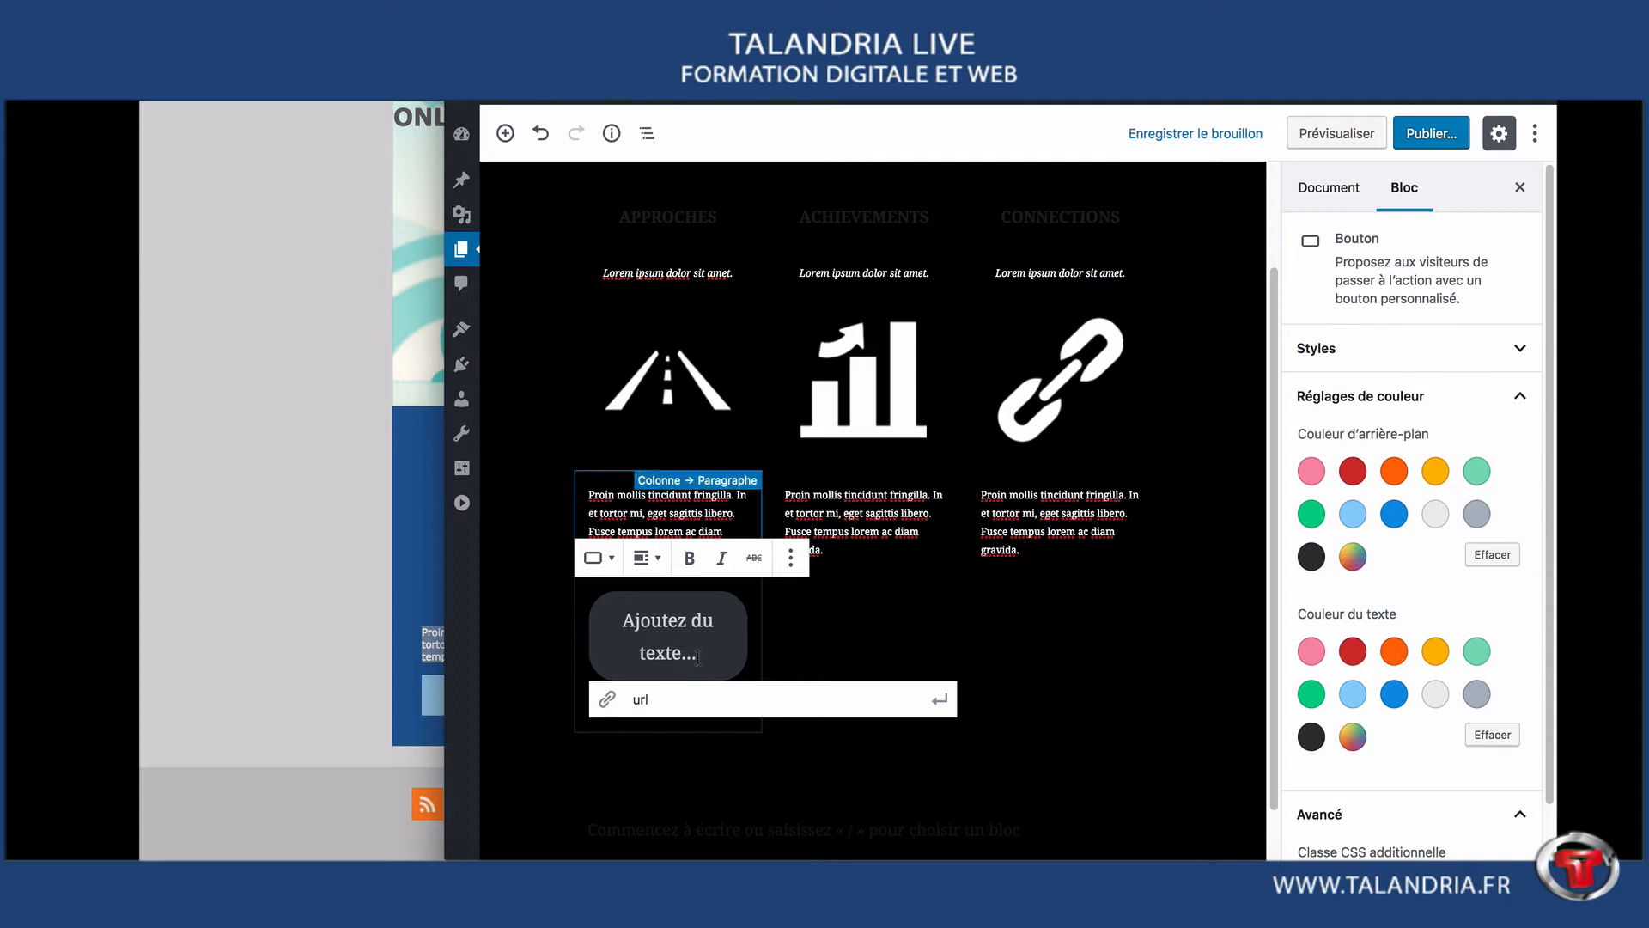
text(R)
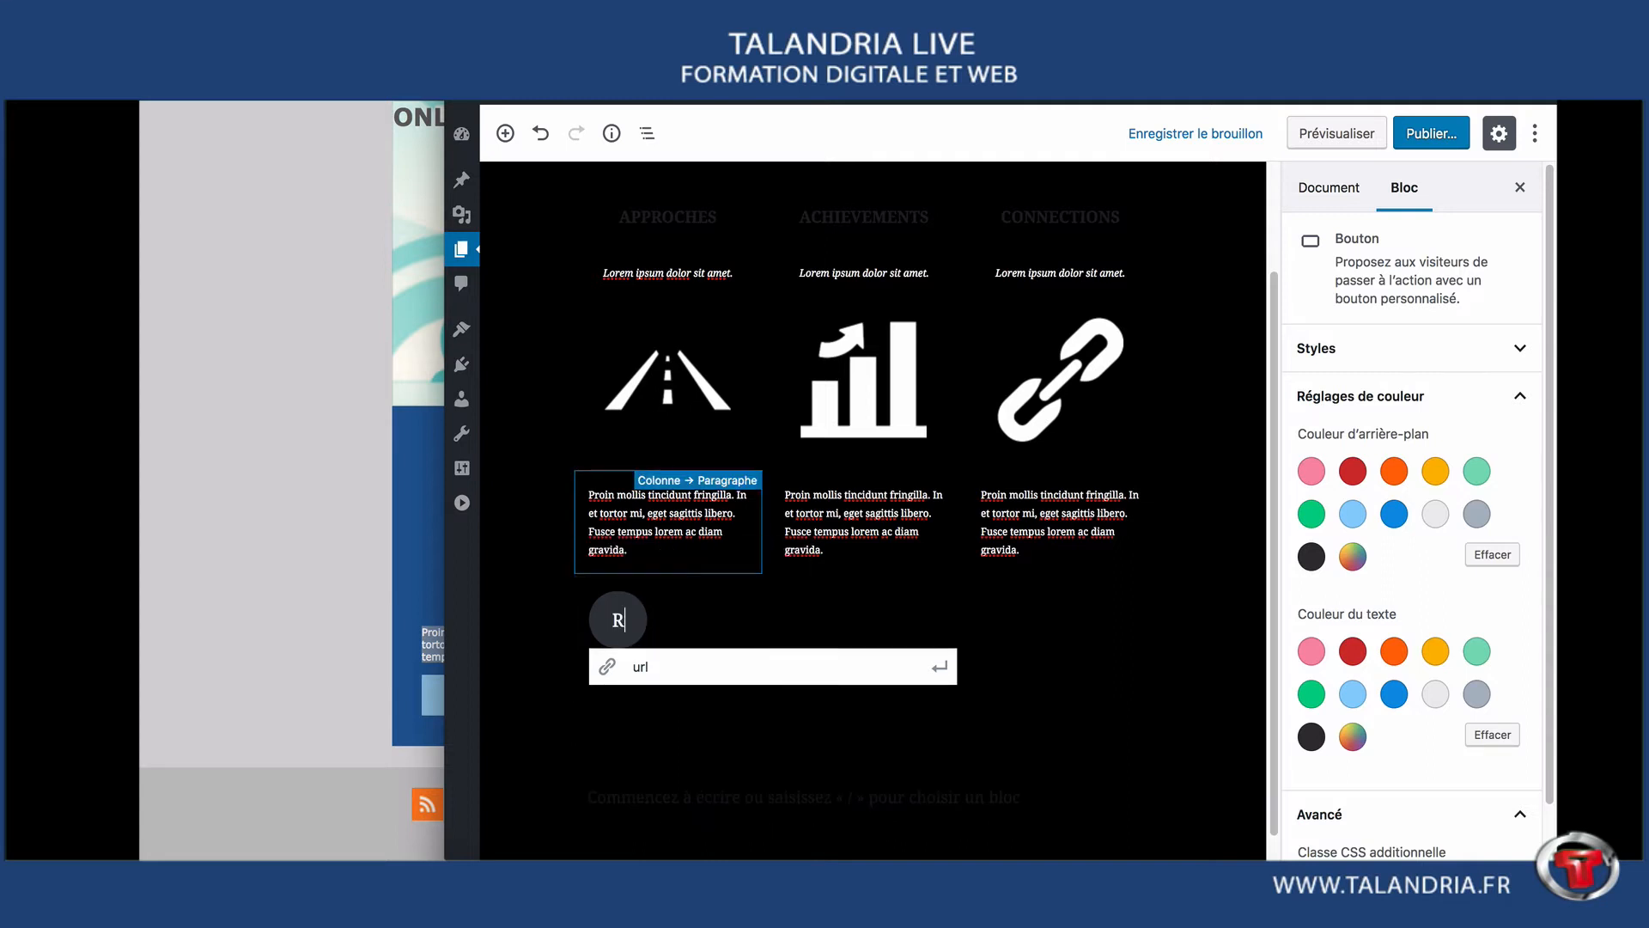
text(ead more)
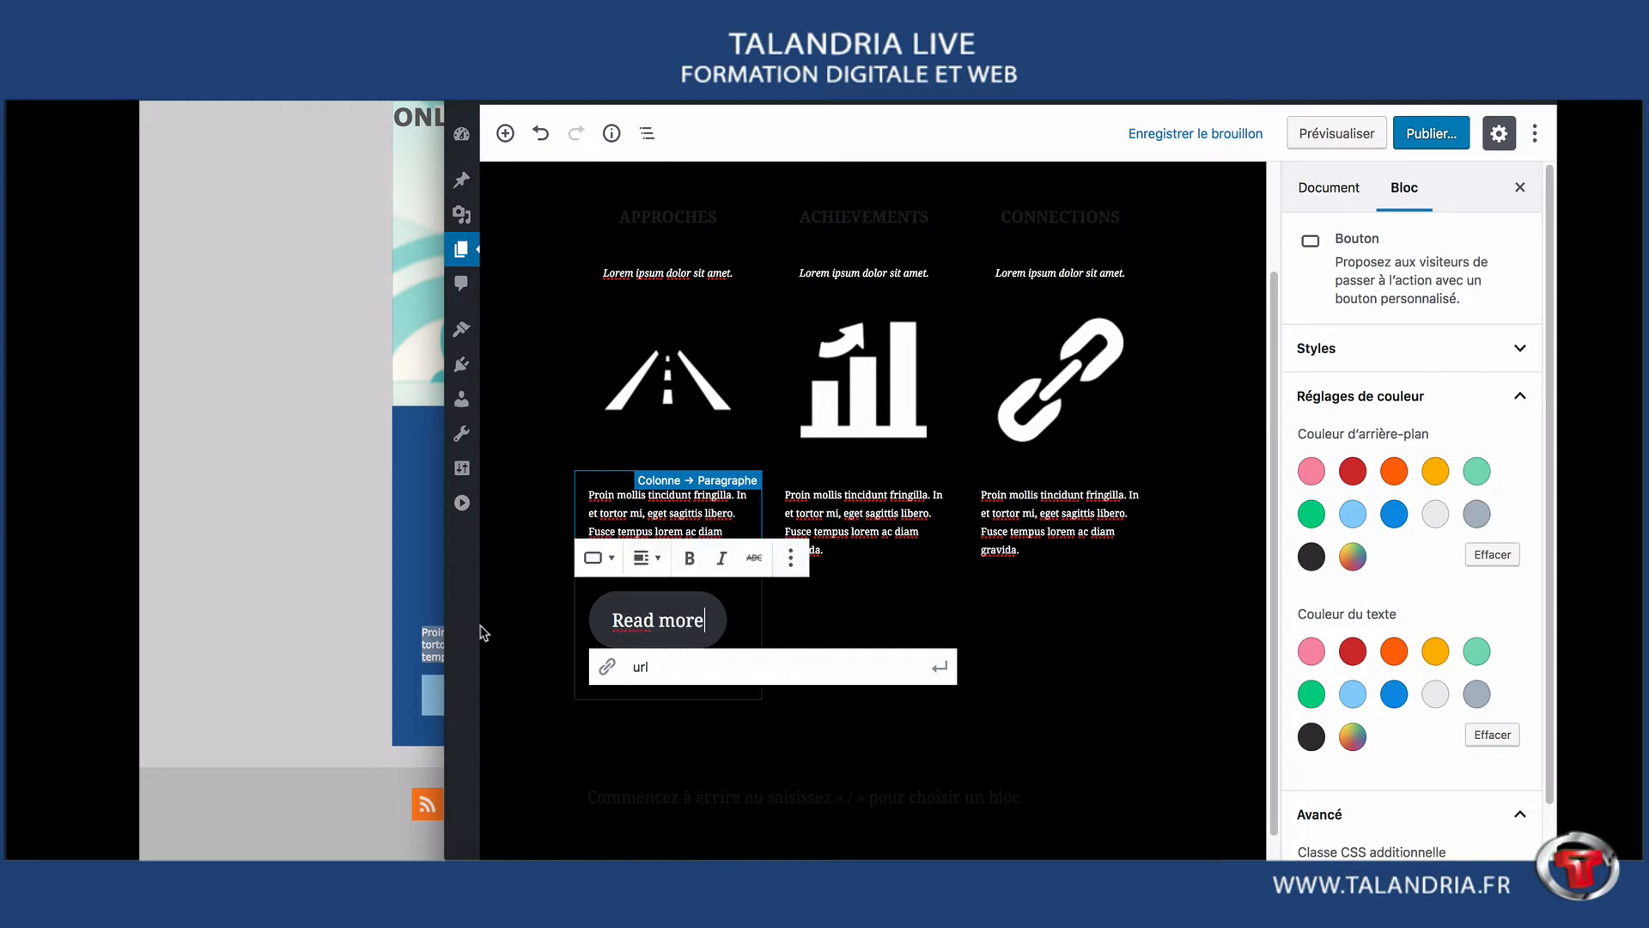
- Compare the "Read more" button with those on the reference website and align it left (Aligner à gauche)
click(424, 604)
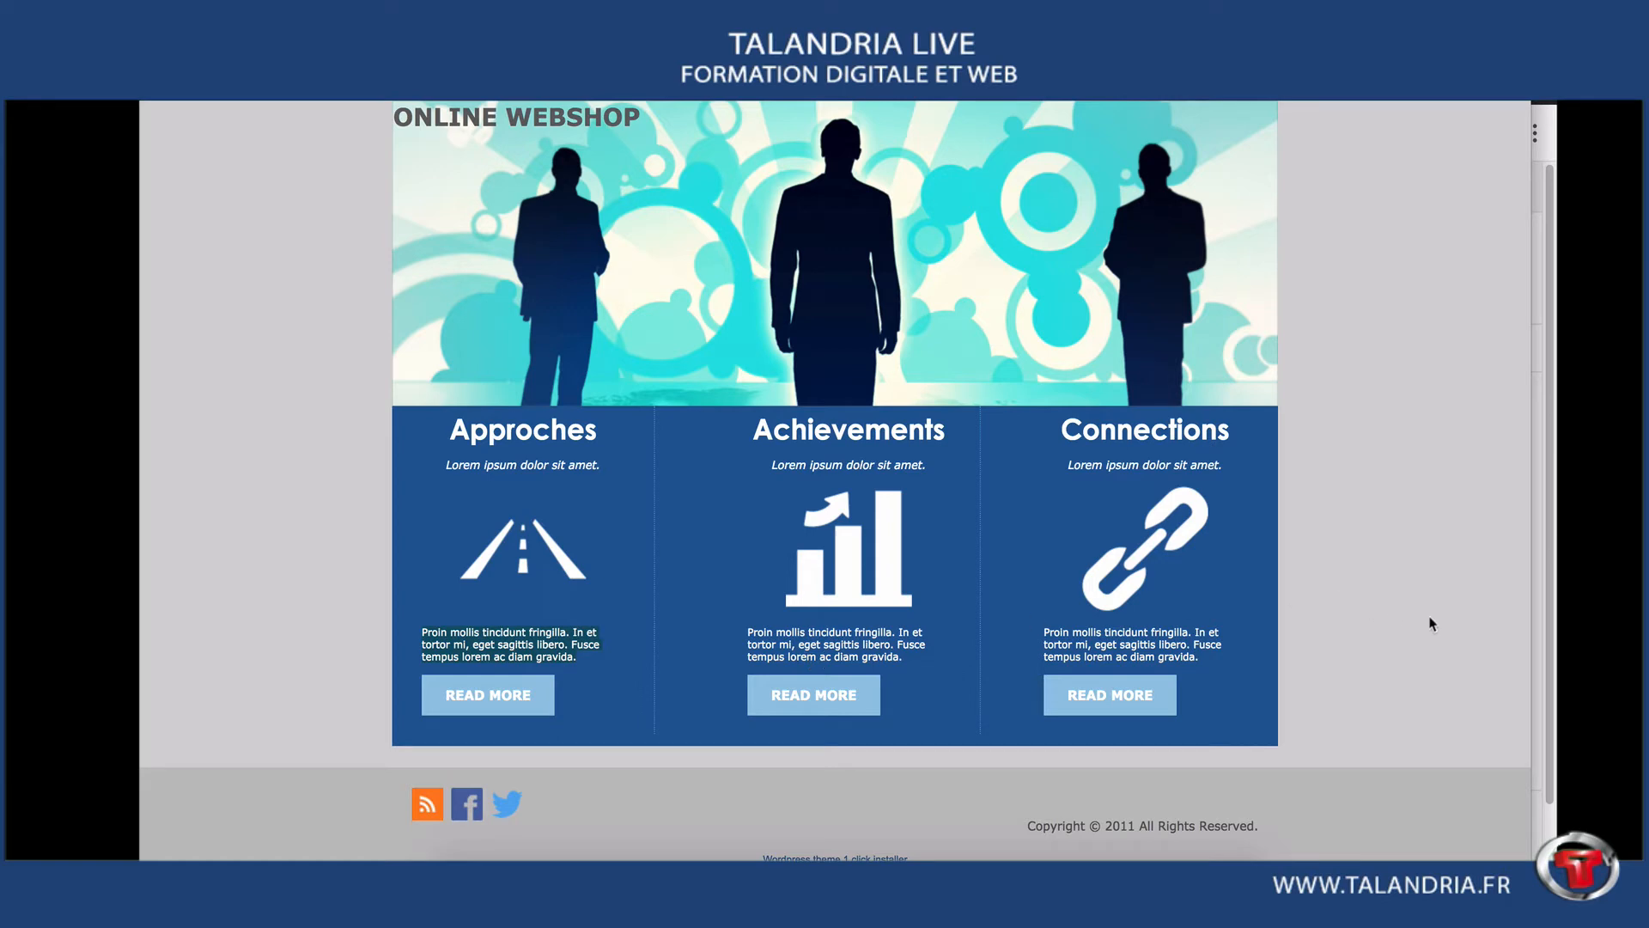
click(1542, 666)
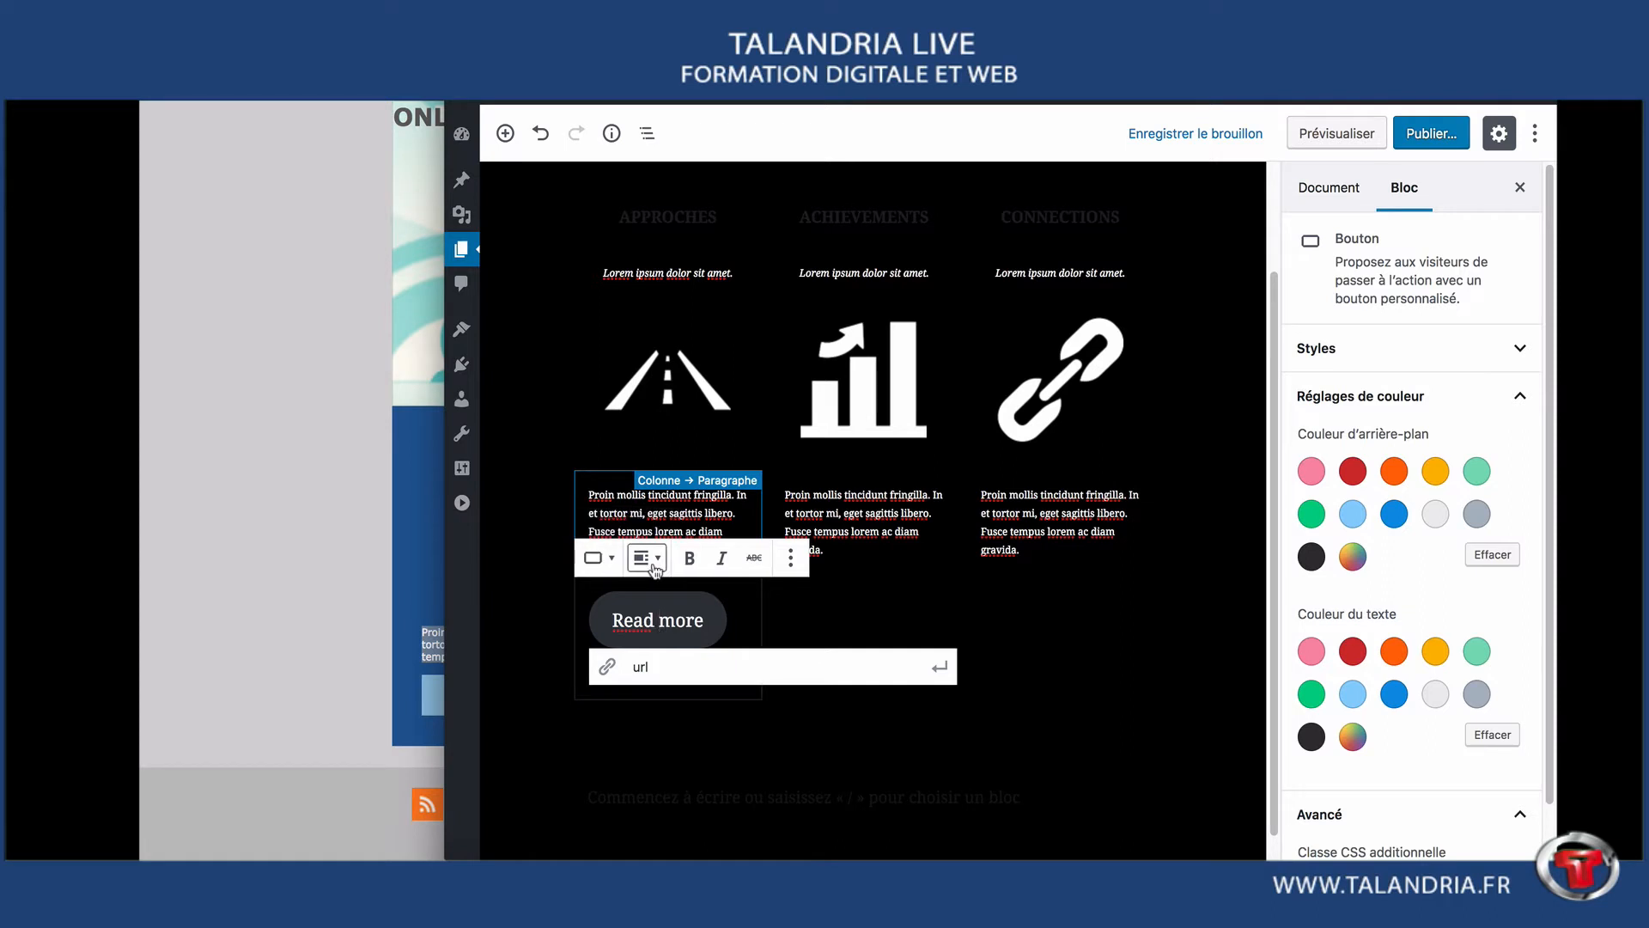
click(654, 560)
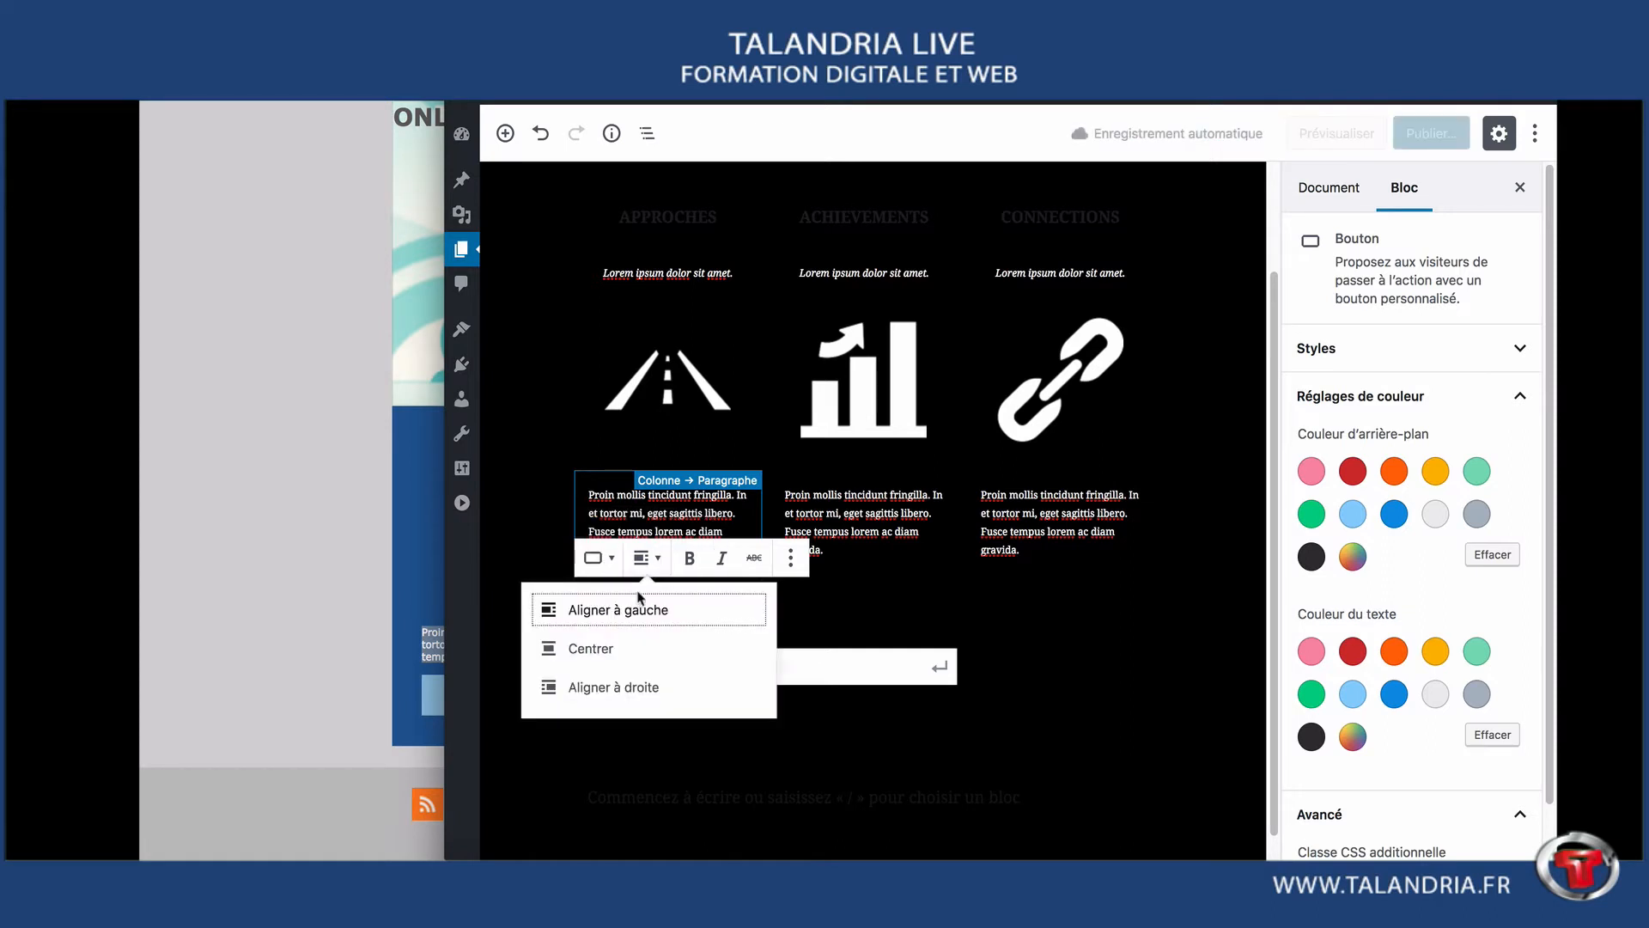
click(610, 611)
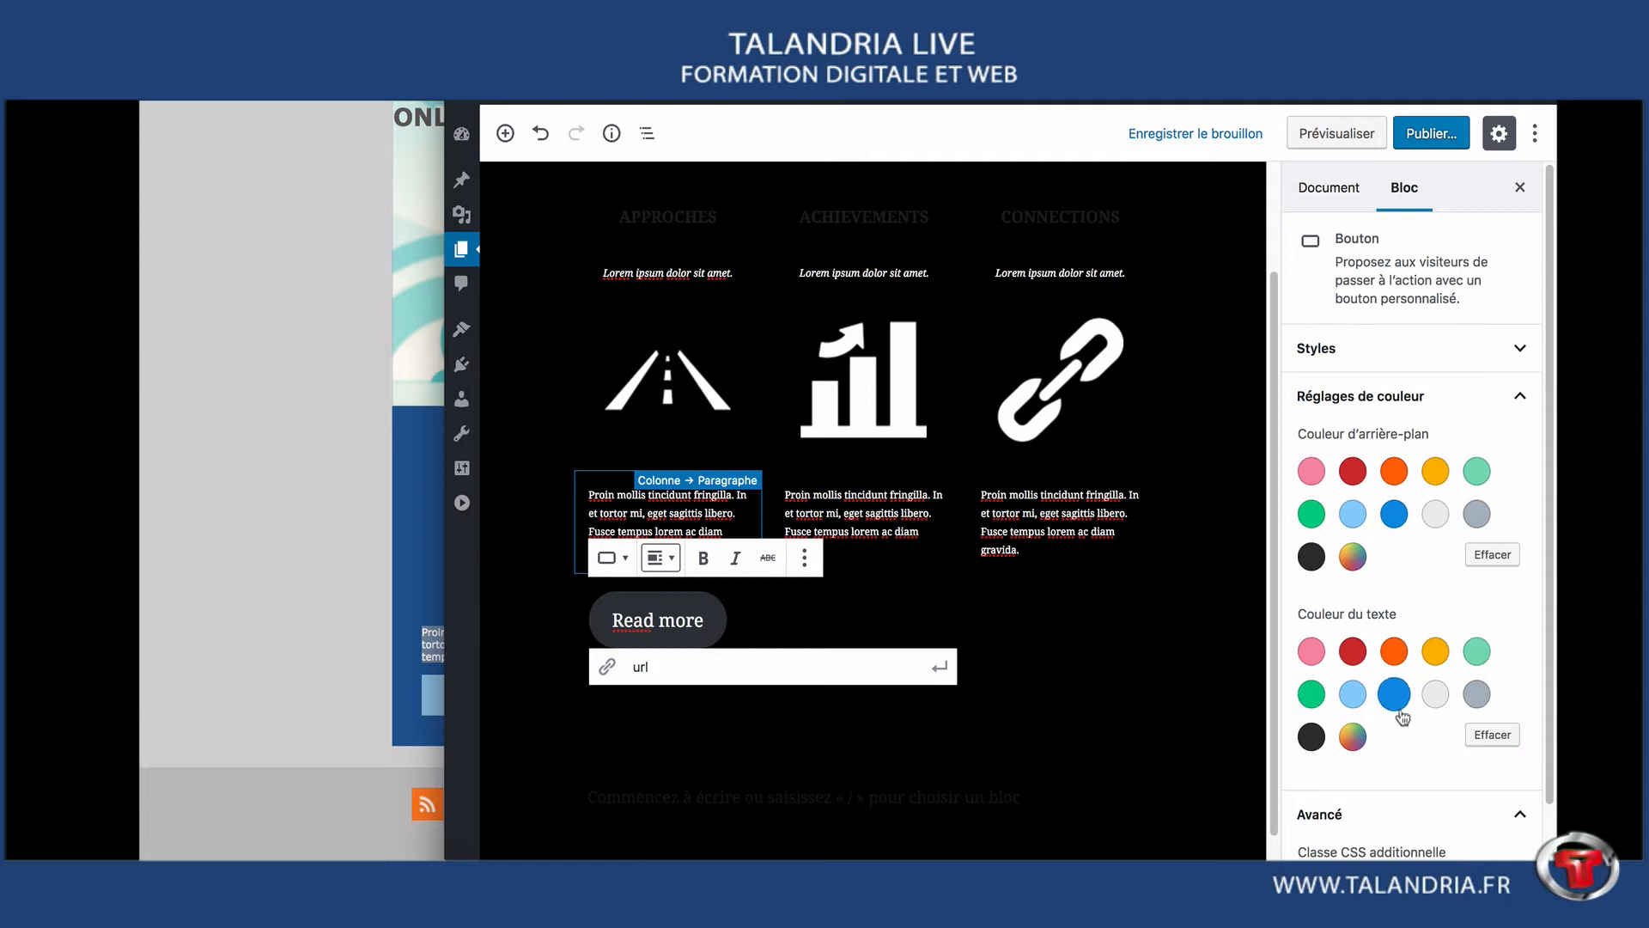
- Give the "Read more" button the Carré style and a light blue background colour
click(1478, 347)
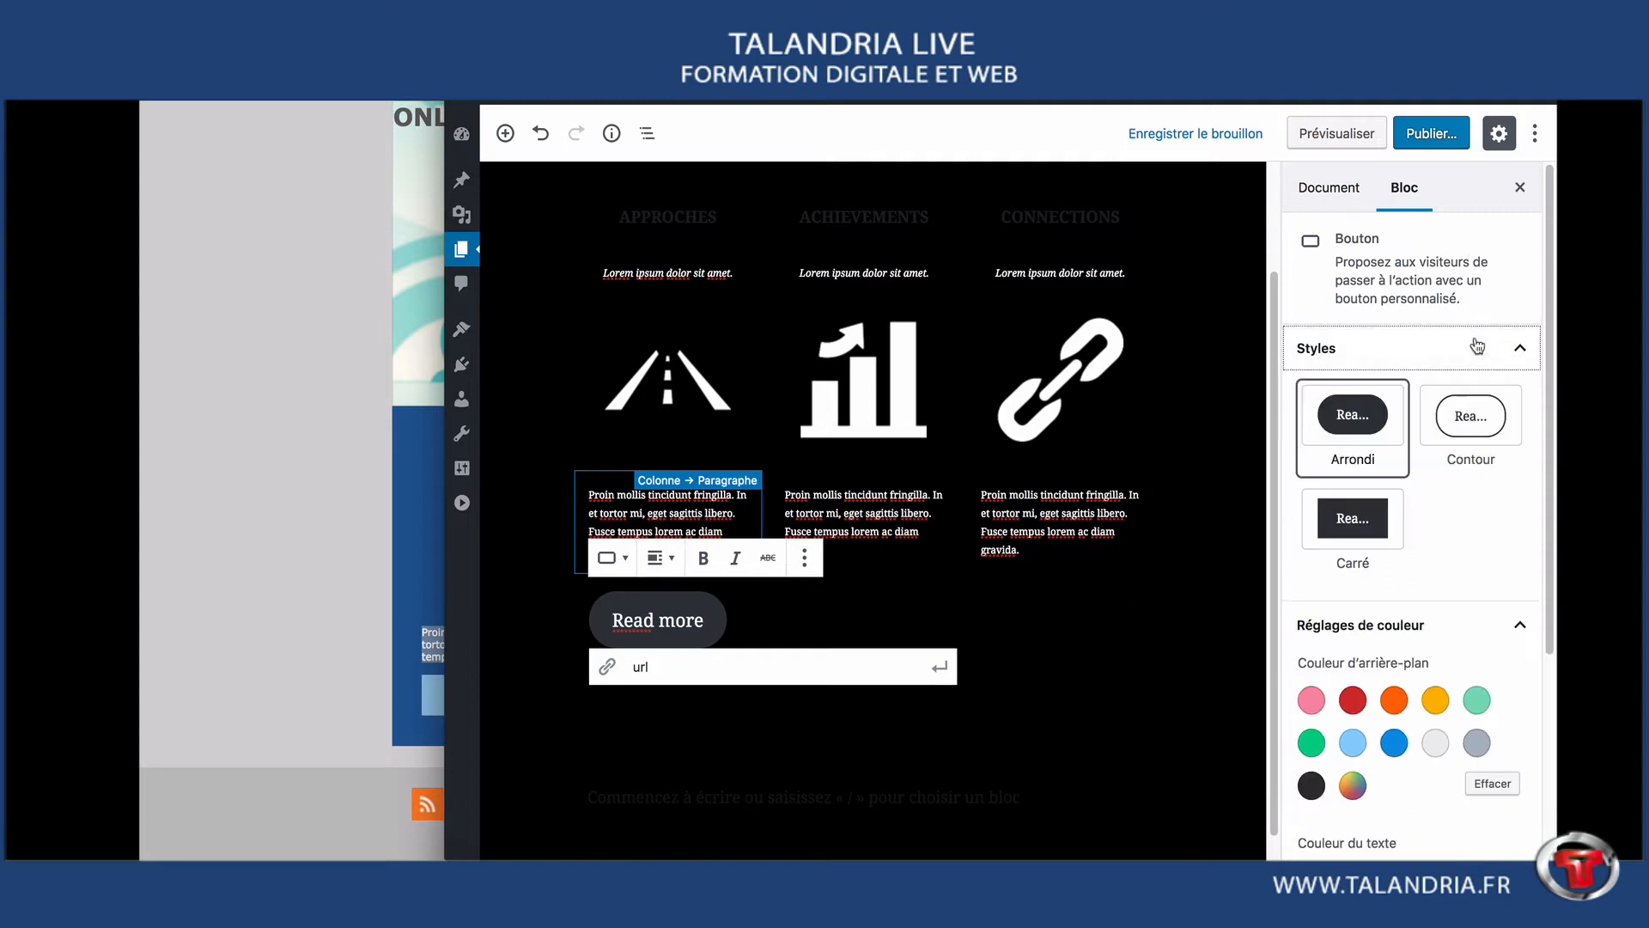
click(1356, 531)
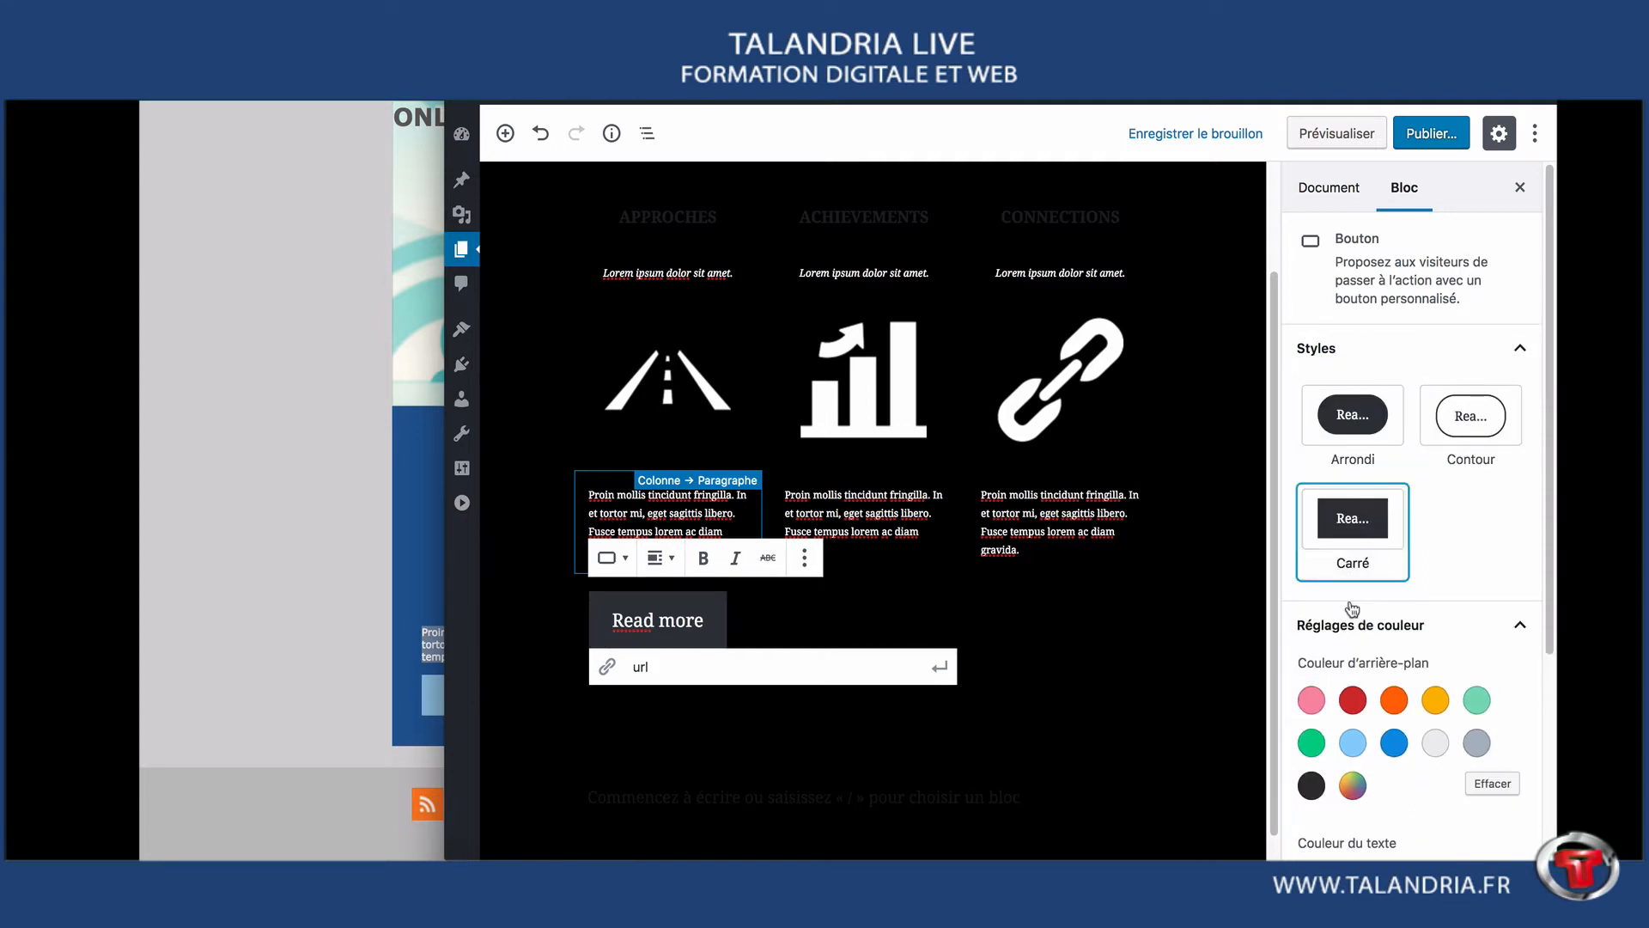
click(1353, 742)
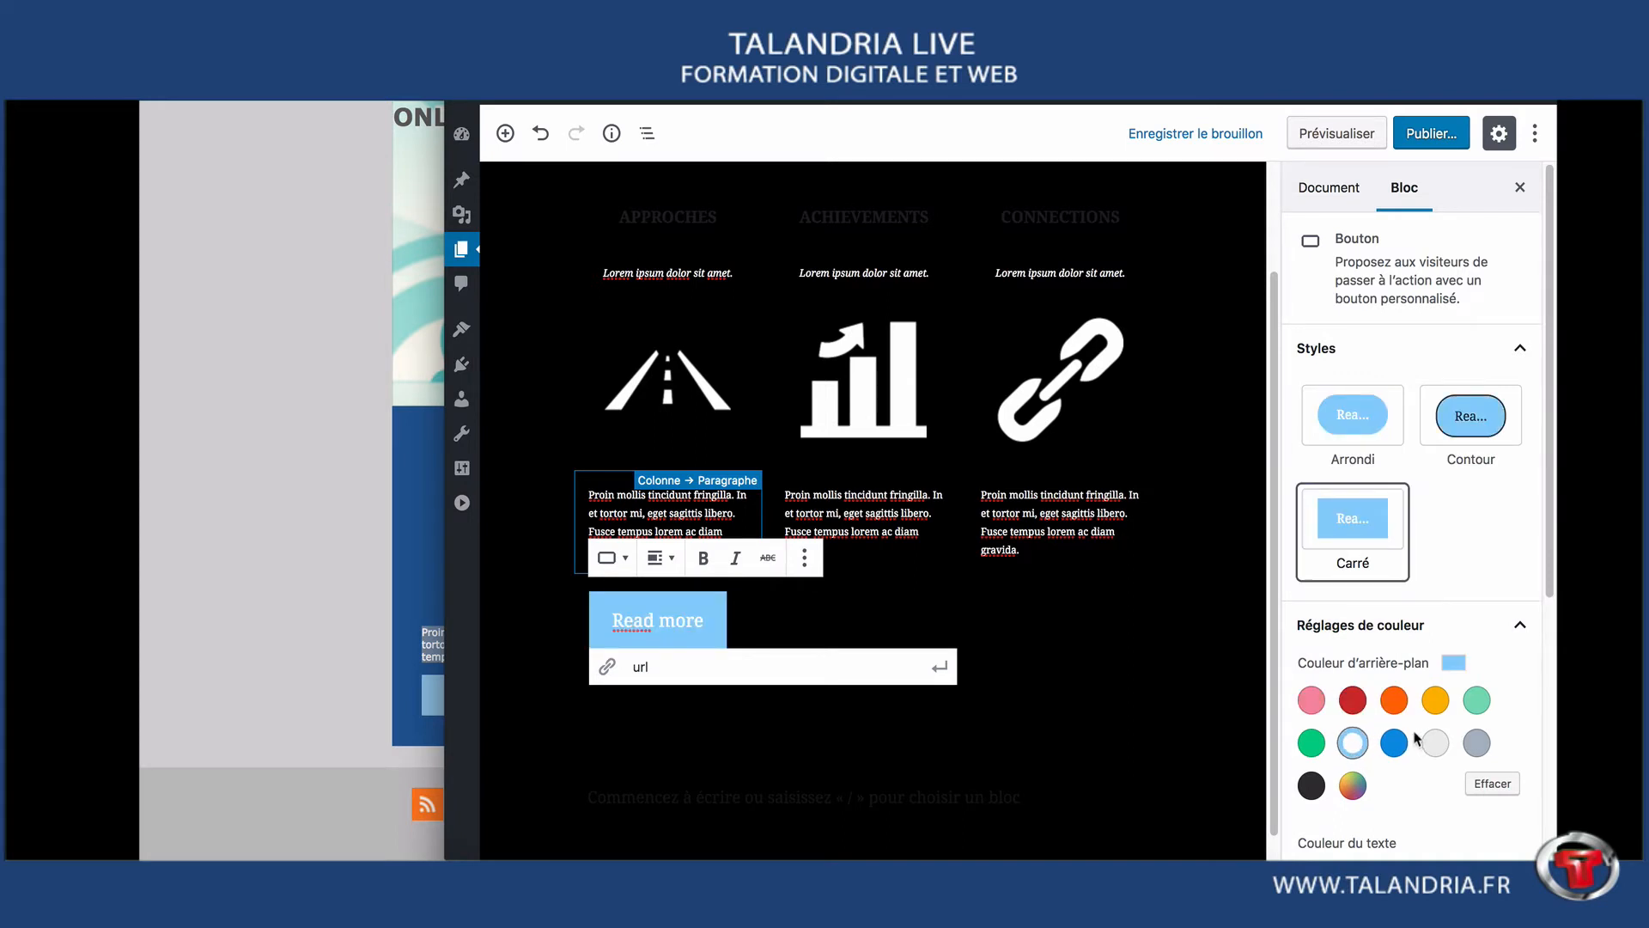
- Inspect the Approches "Read more" button on the reference website and copy its background colour #97c8e5
scroll(1444, 721, down, 1)
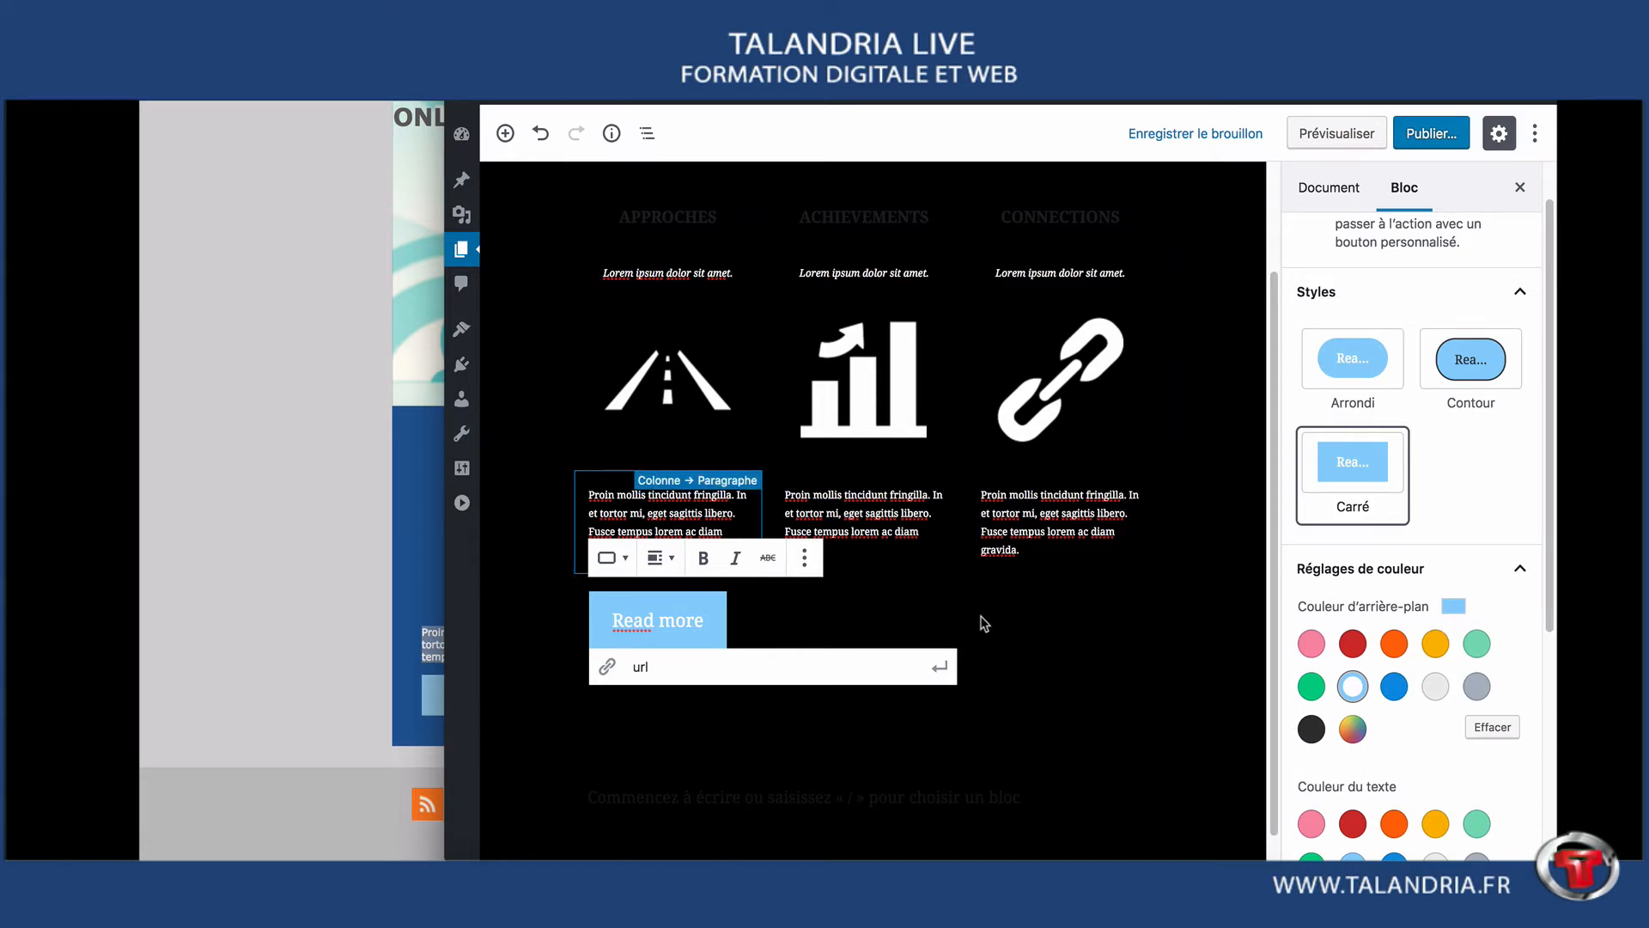
click(421, 715)
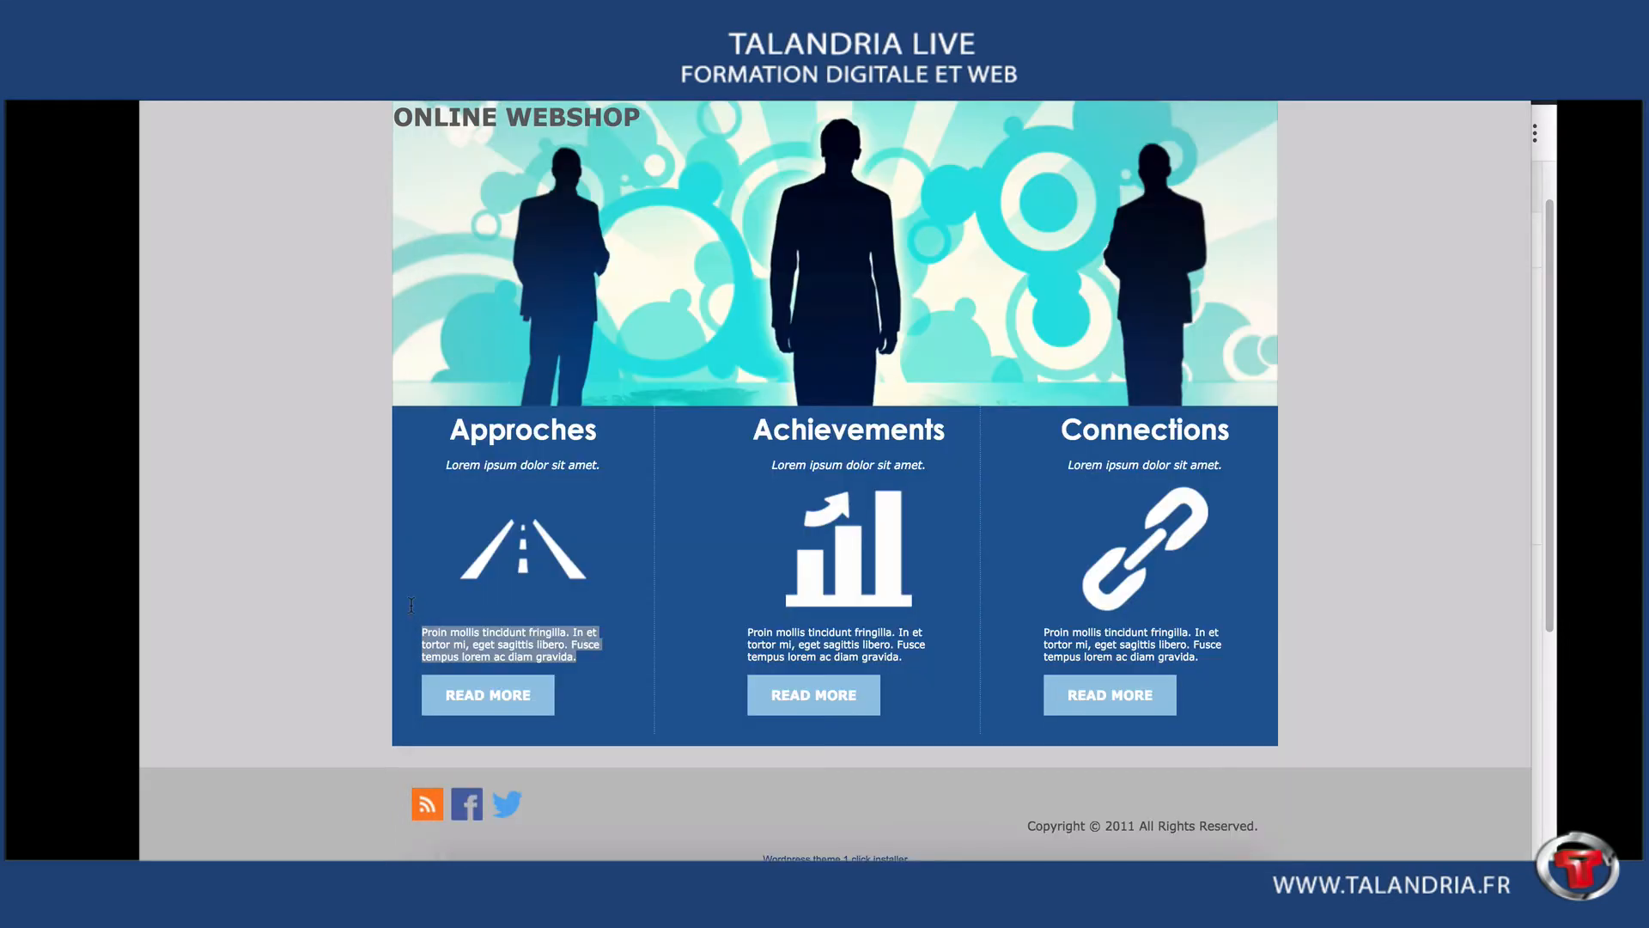
right_click(493, 691)
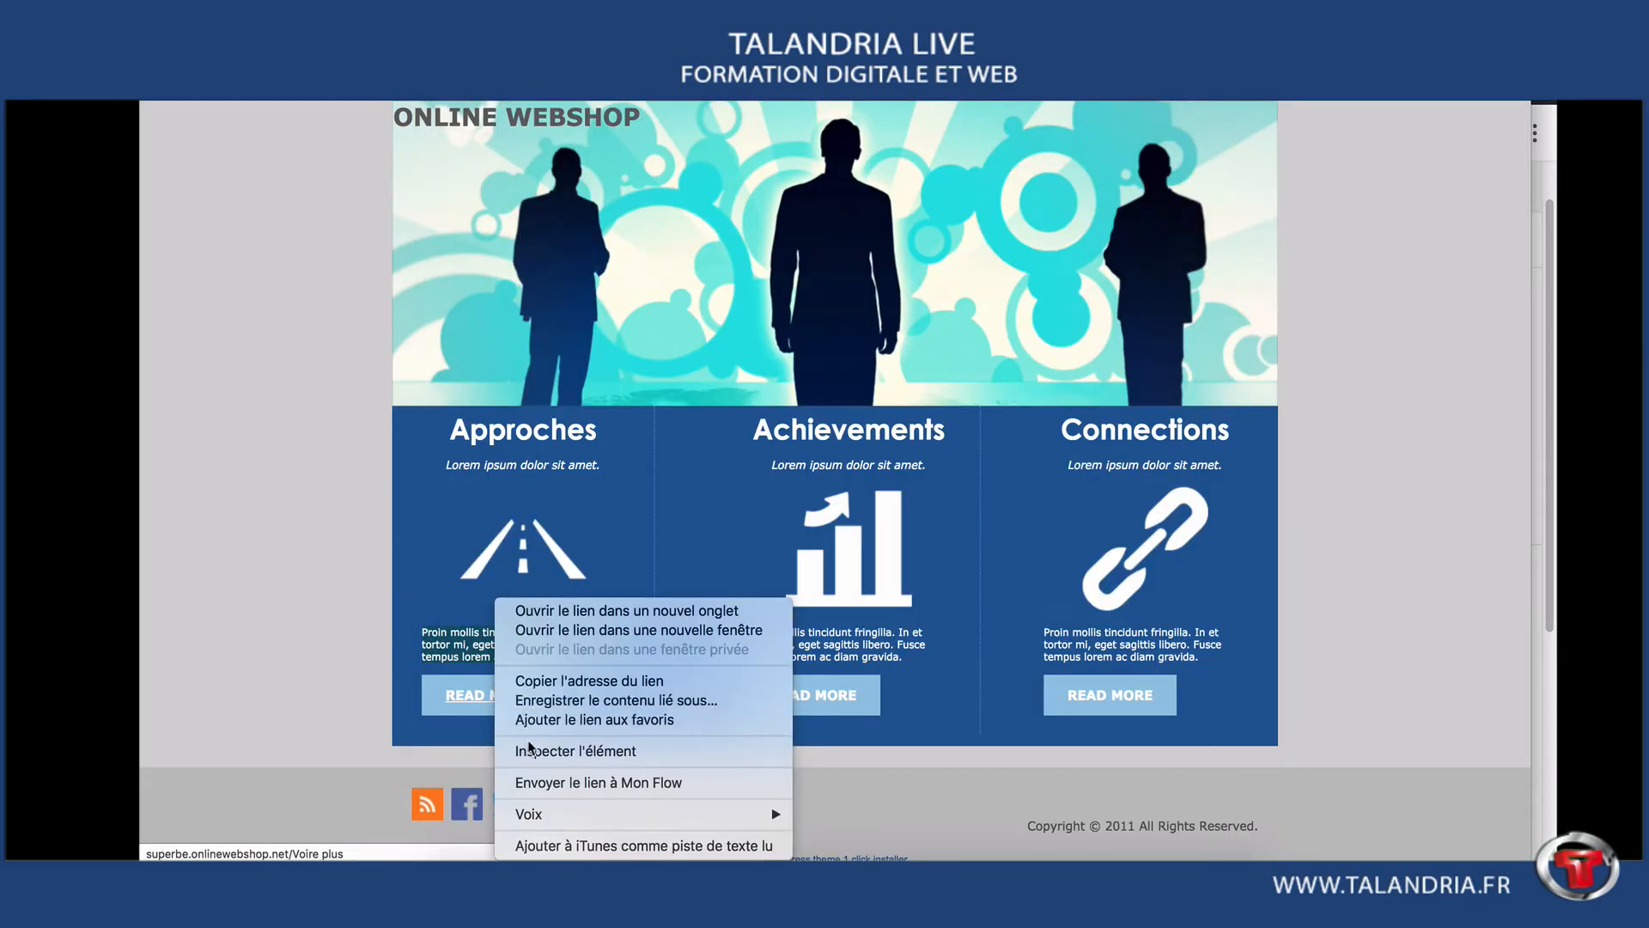
click(545, 755)
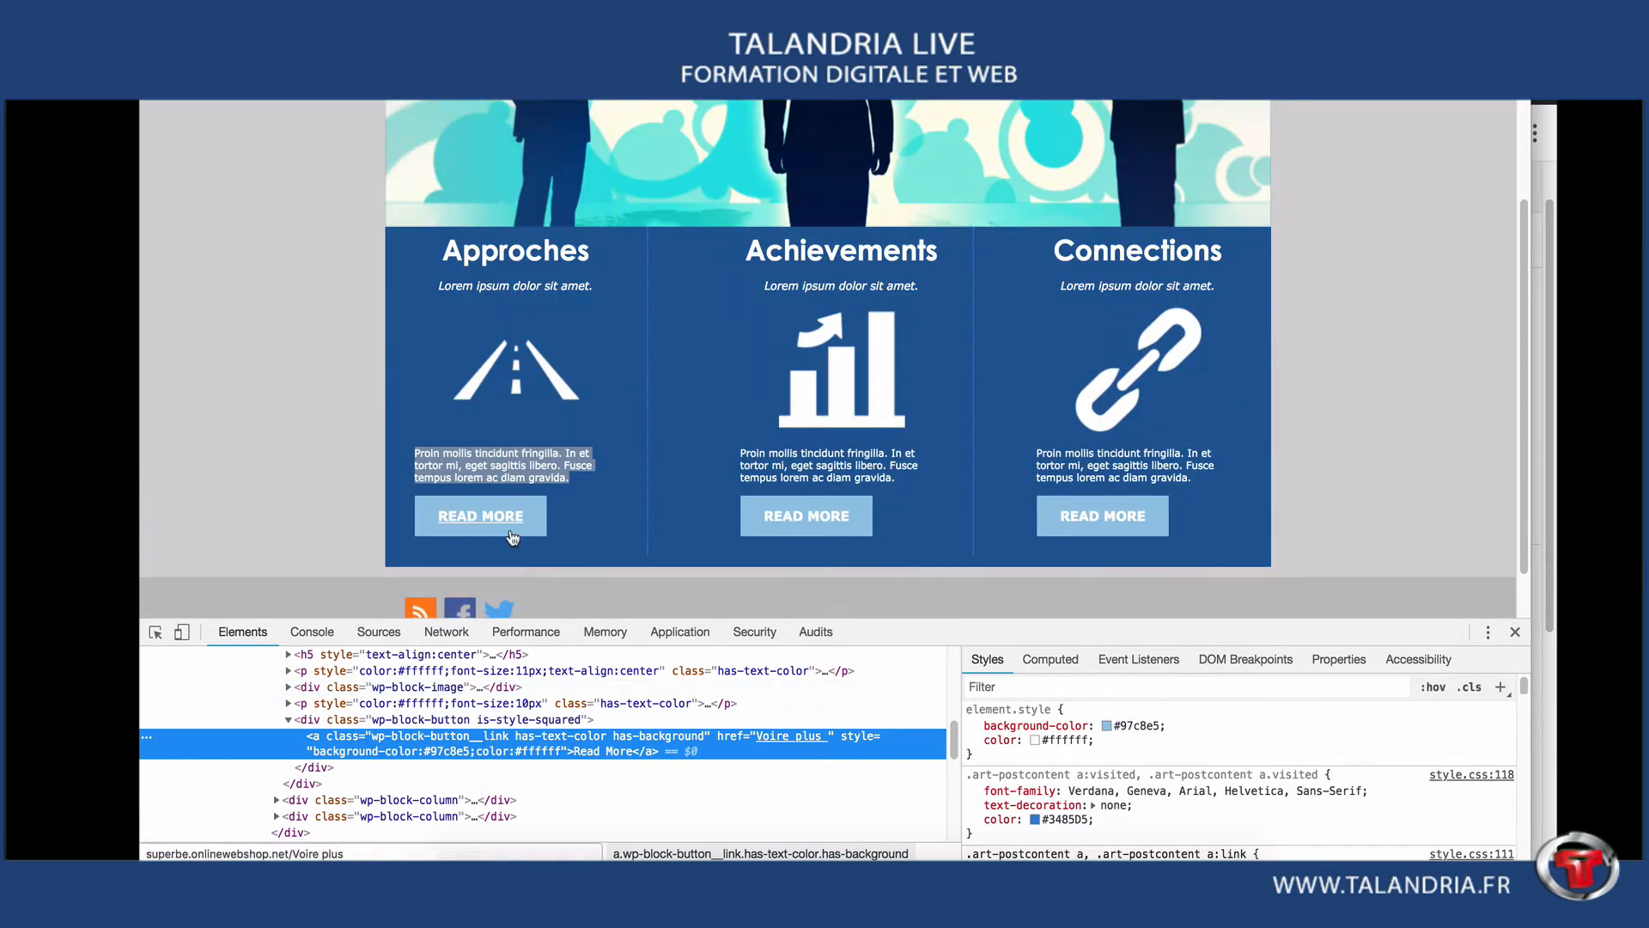
click(155, 632)
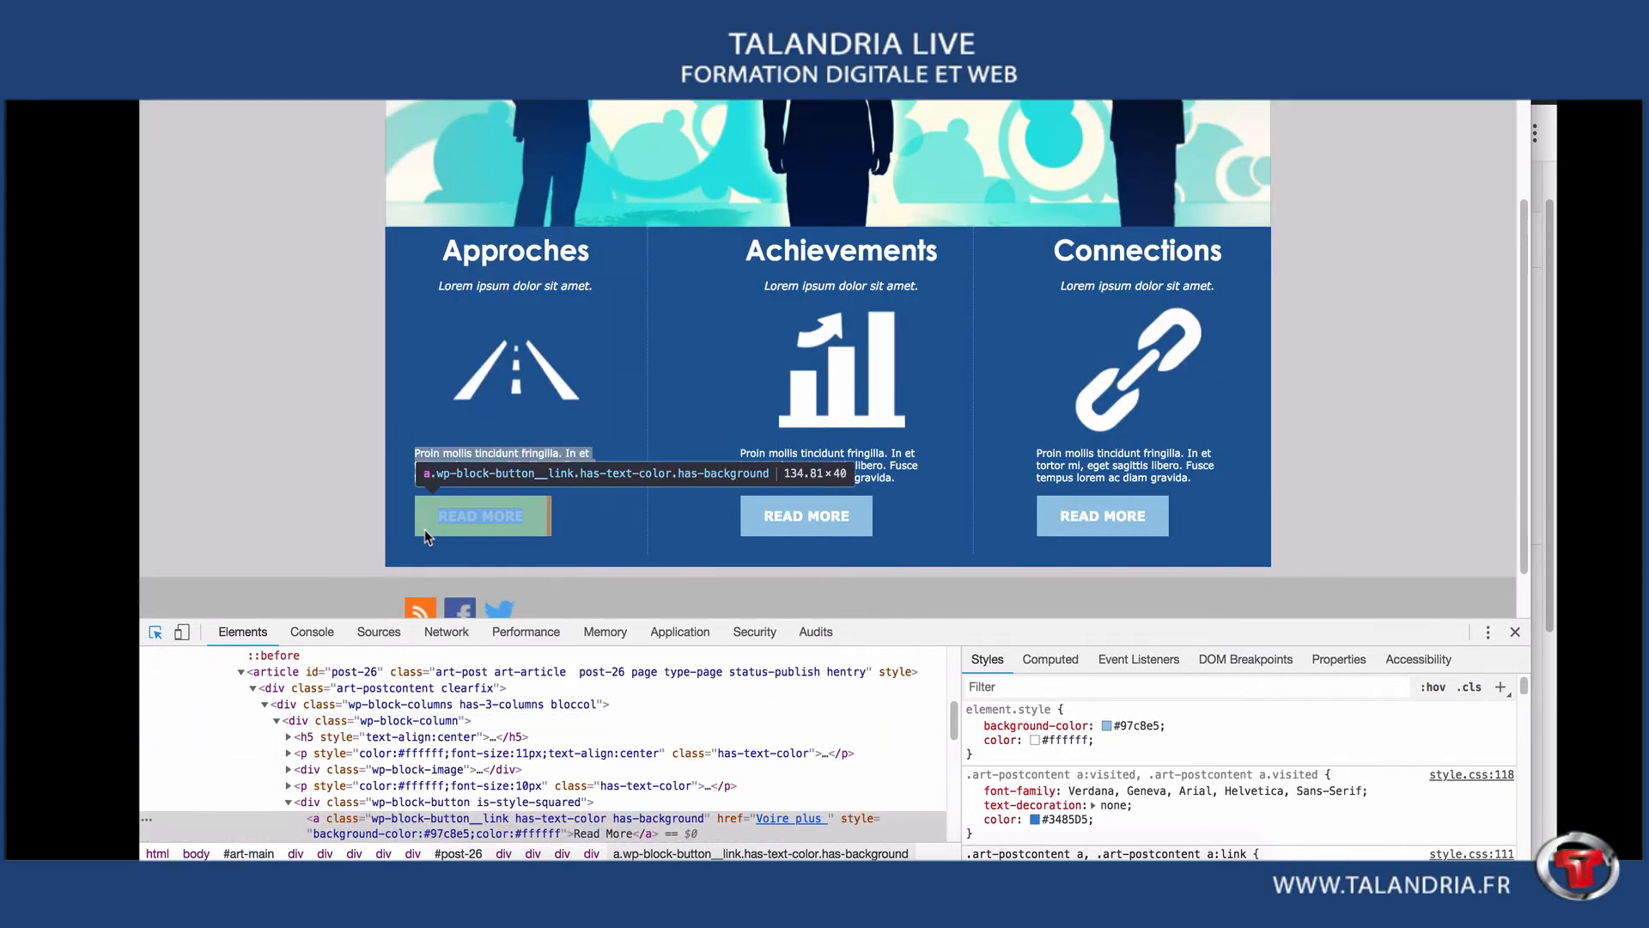
click(424, 531)
click(425, 529)
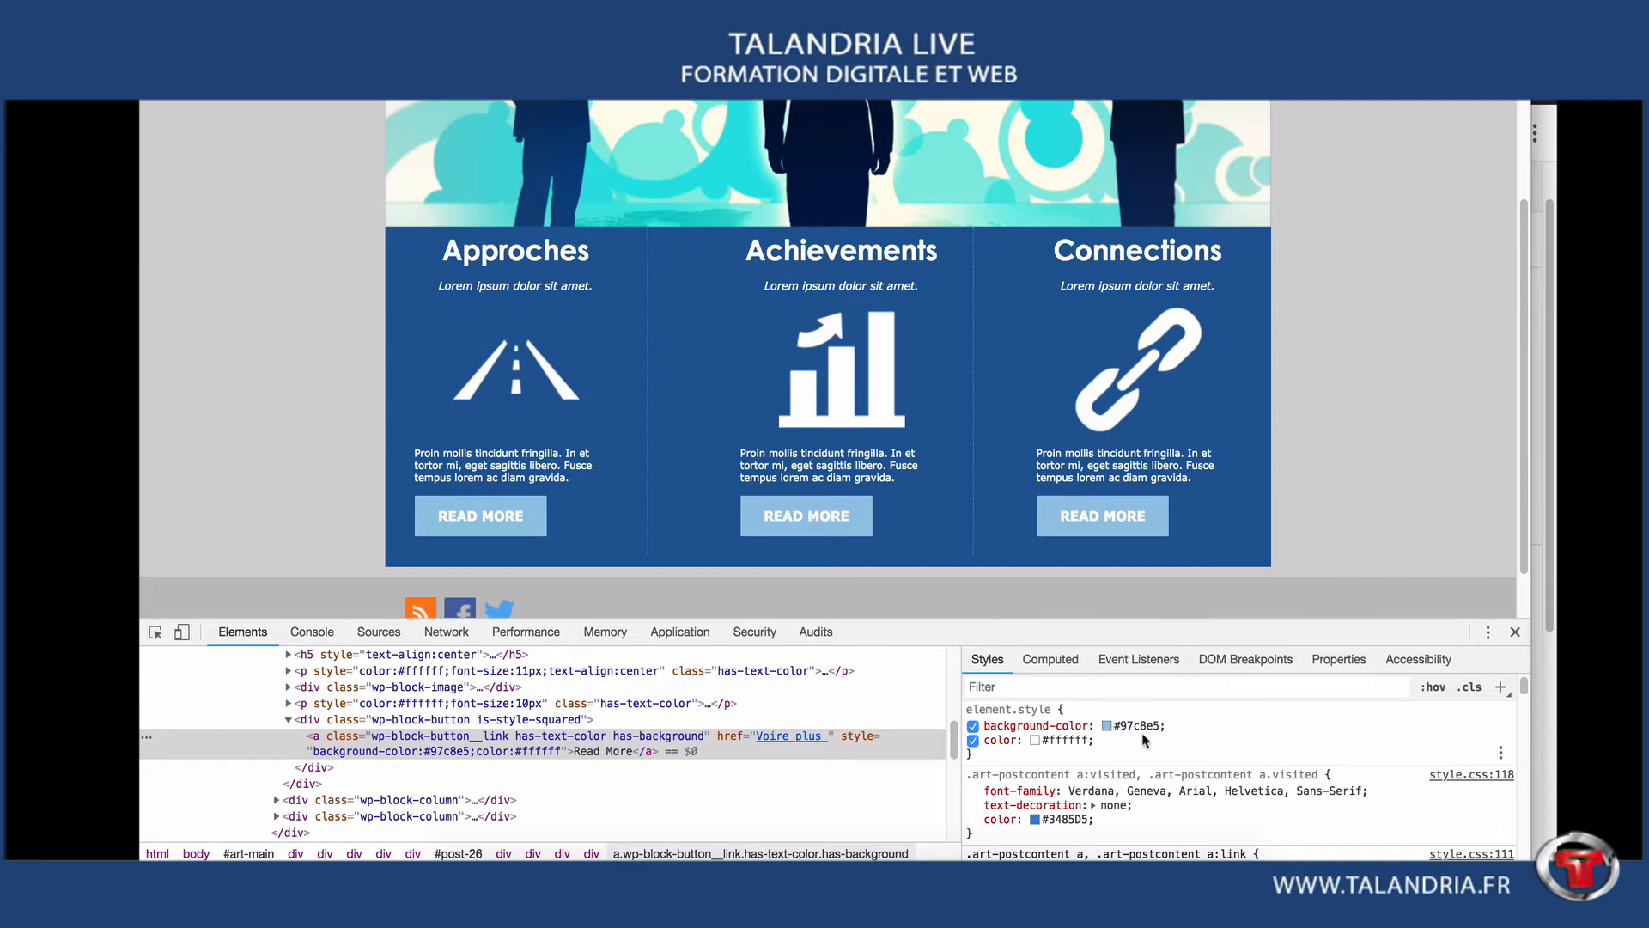
triple_click(1115, 723)
key(ctrl+c)
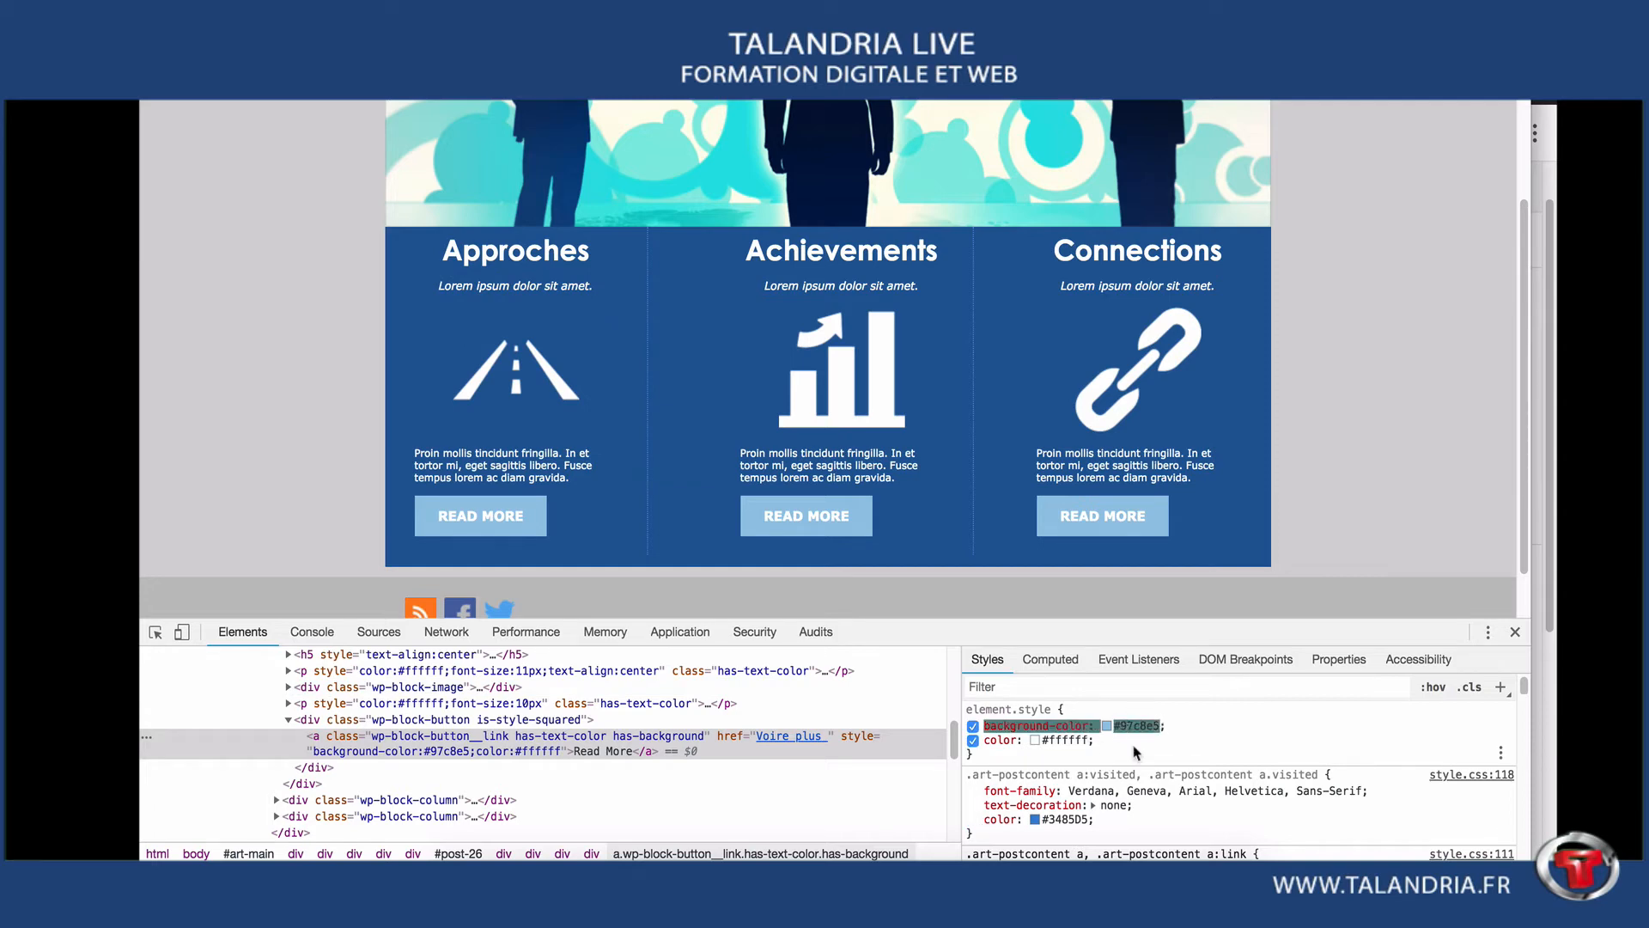
- Set the APPROCHES "Read more" button's custom background colour to #97c8e5 in the WordPress editor
click(1536, 694)
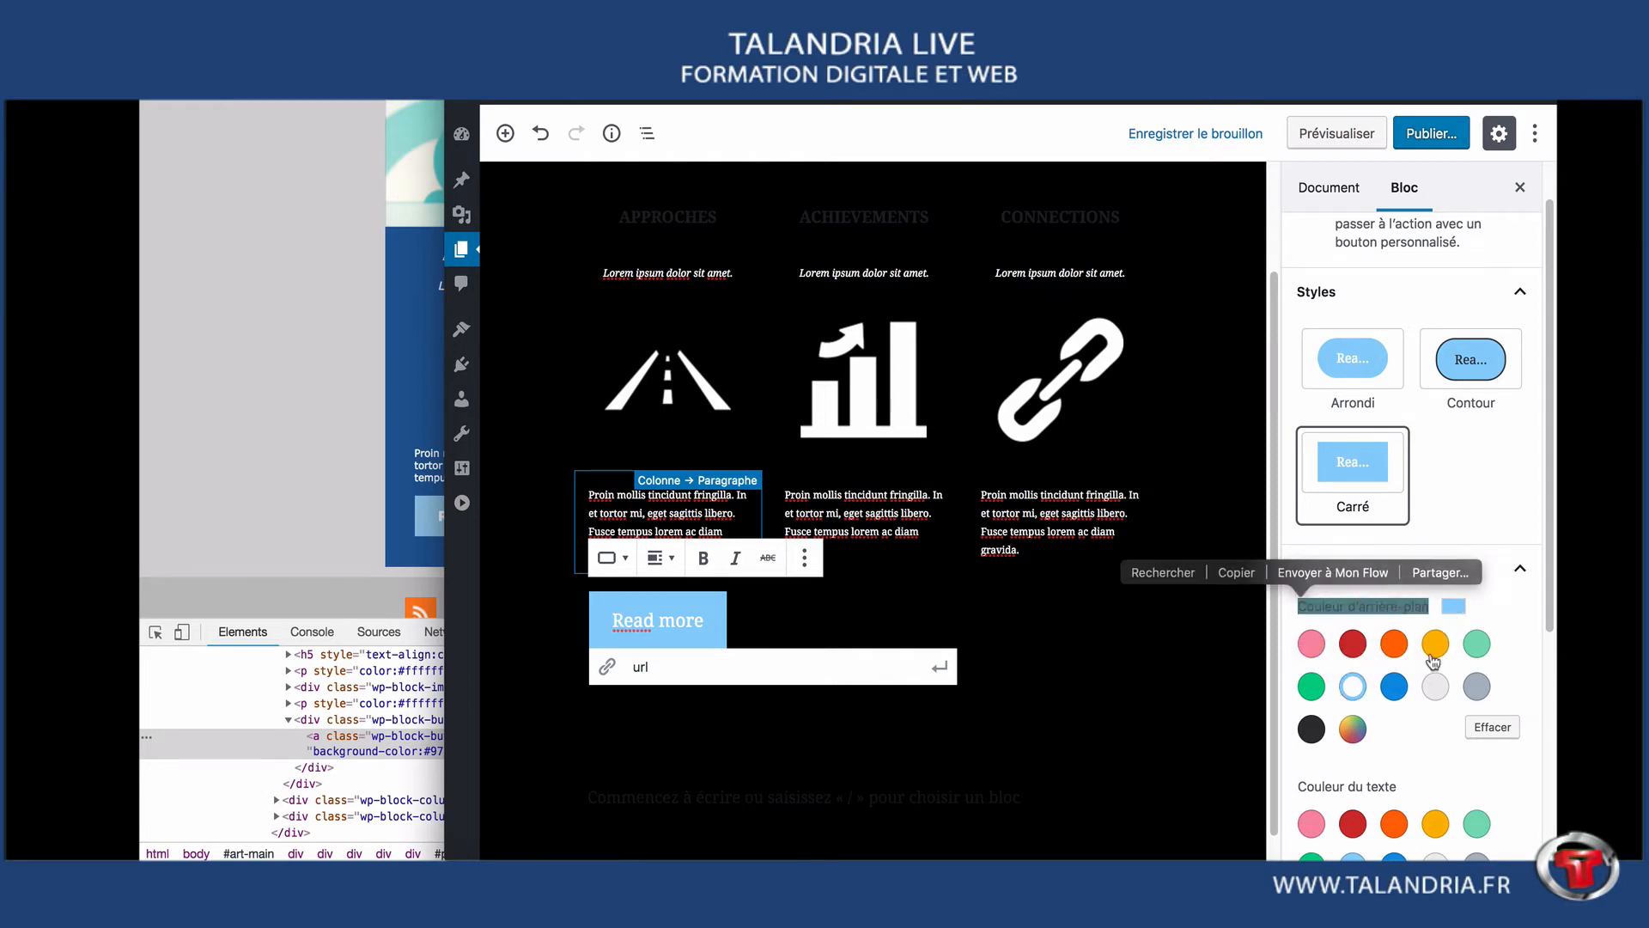
click(1354, 728)
drag(1306, 677, 1243, 677)
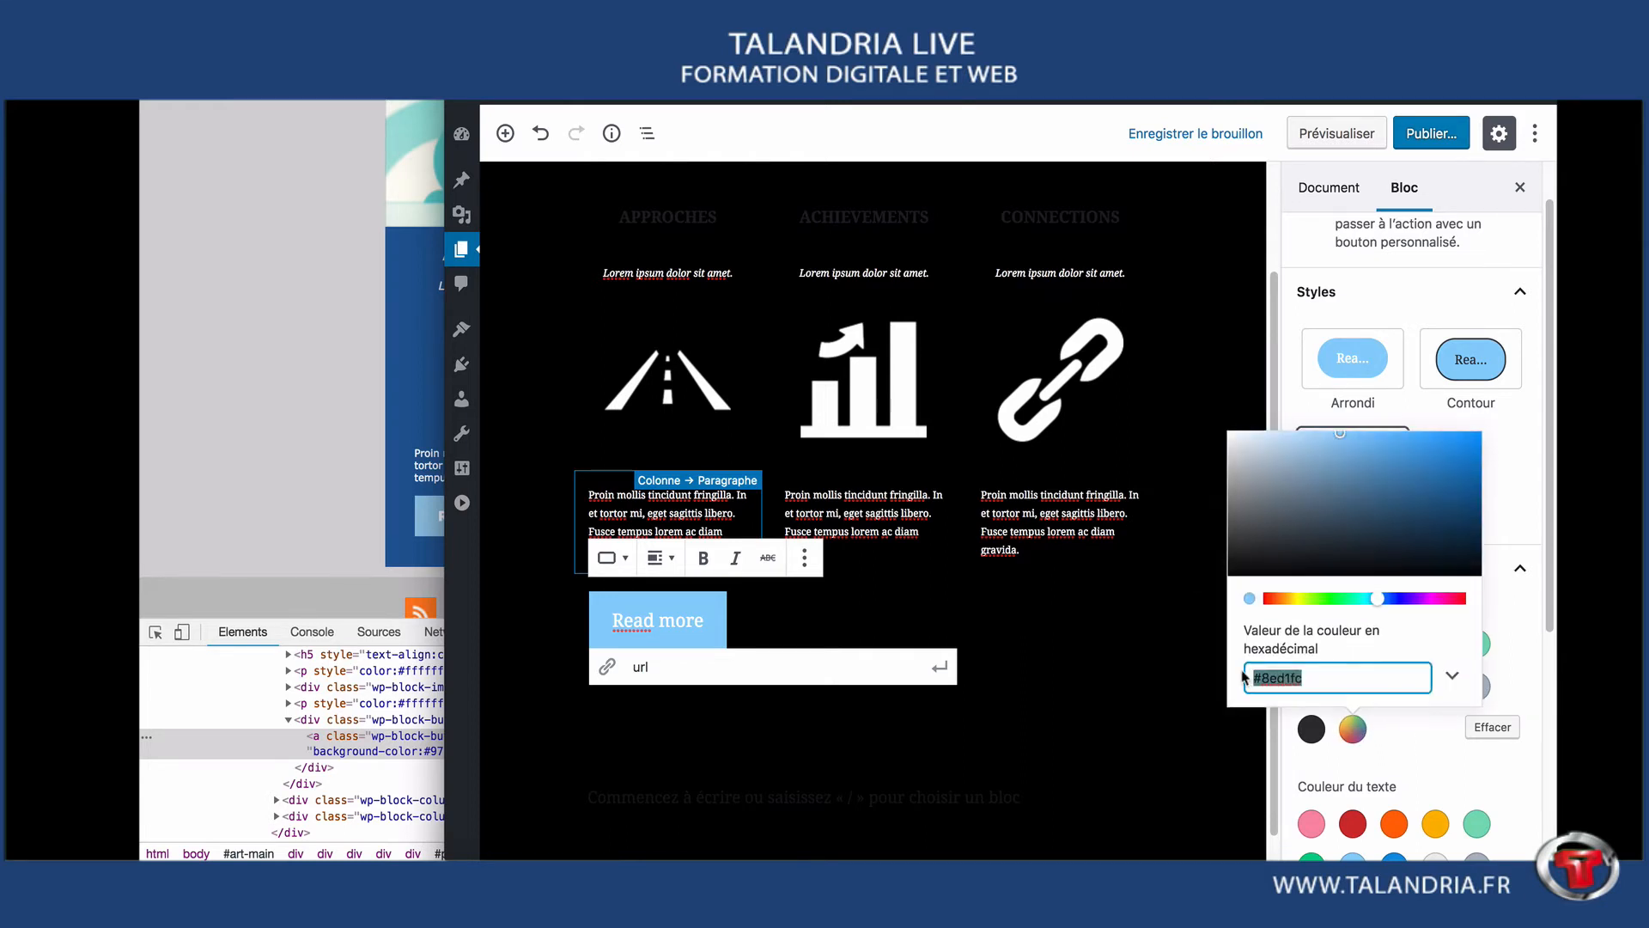
key(ctrl+v)
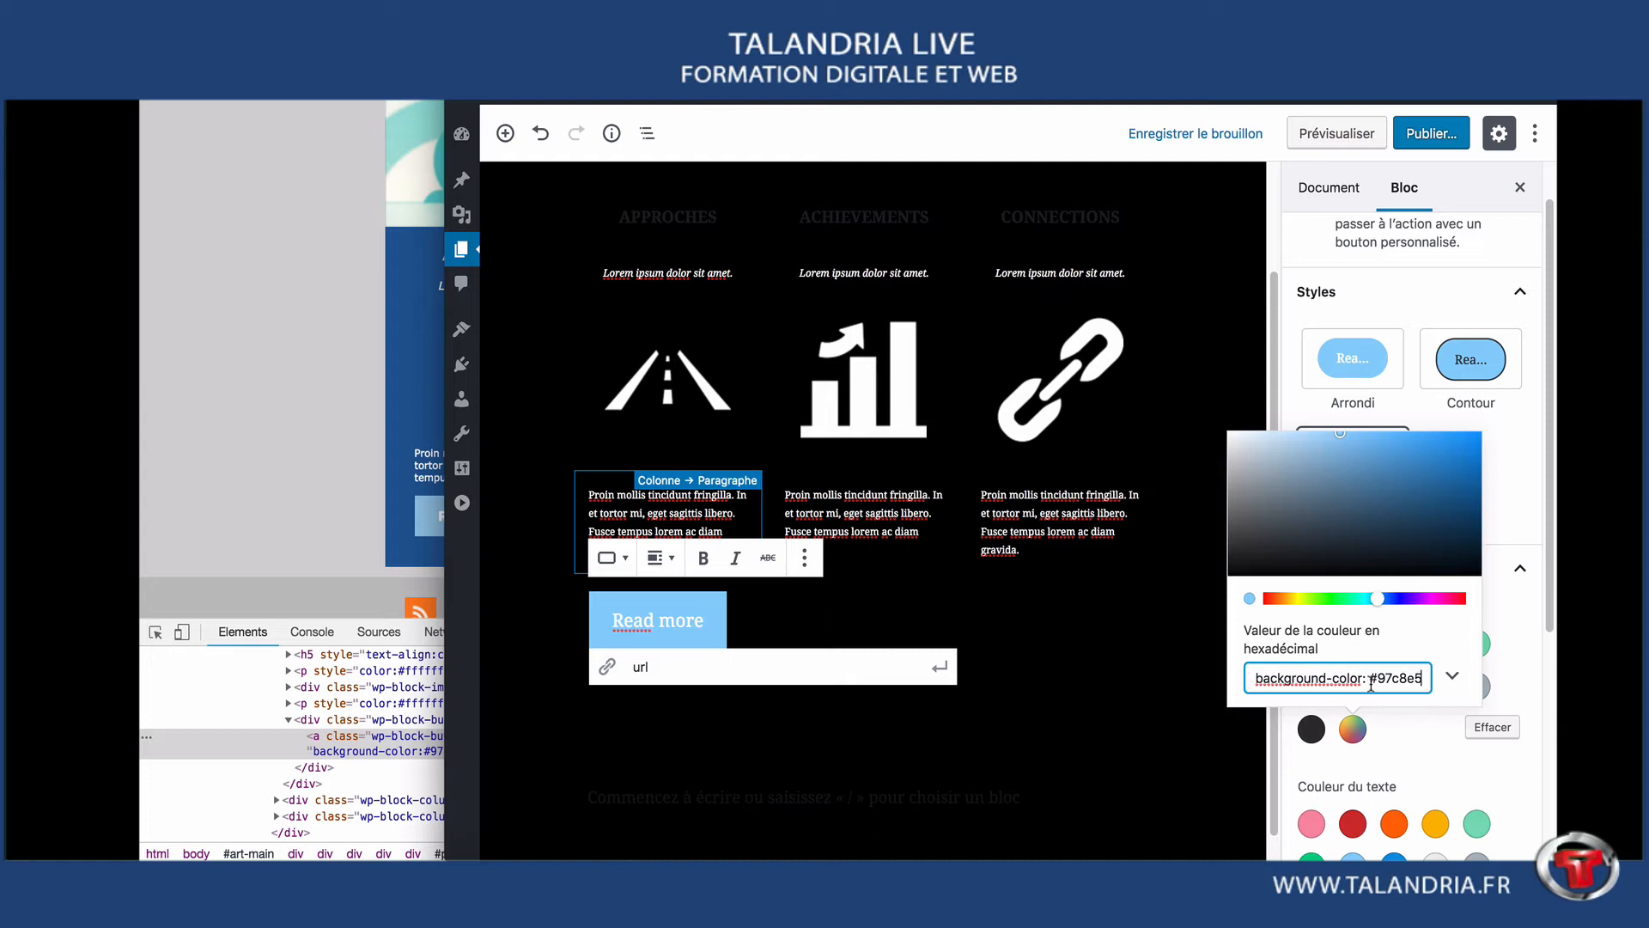
drag(1371, 684, 1233, 675)
key(BackSpace)
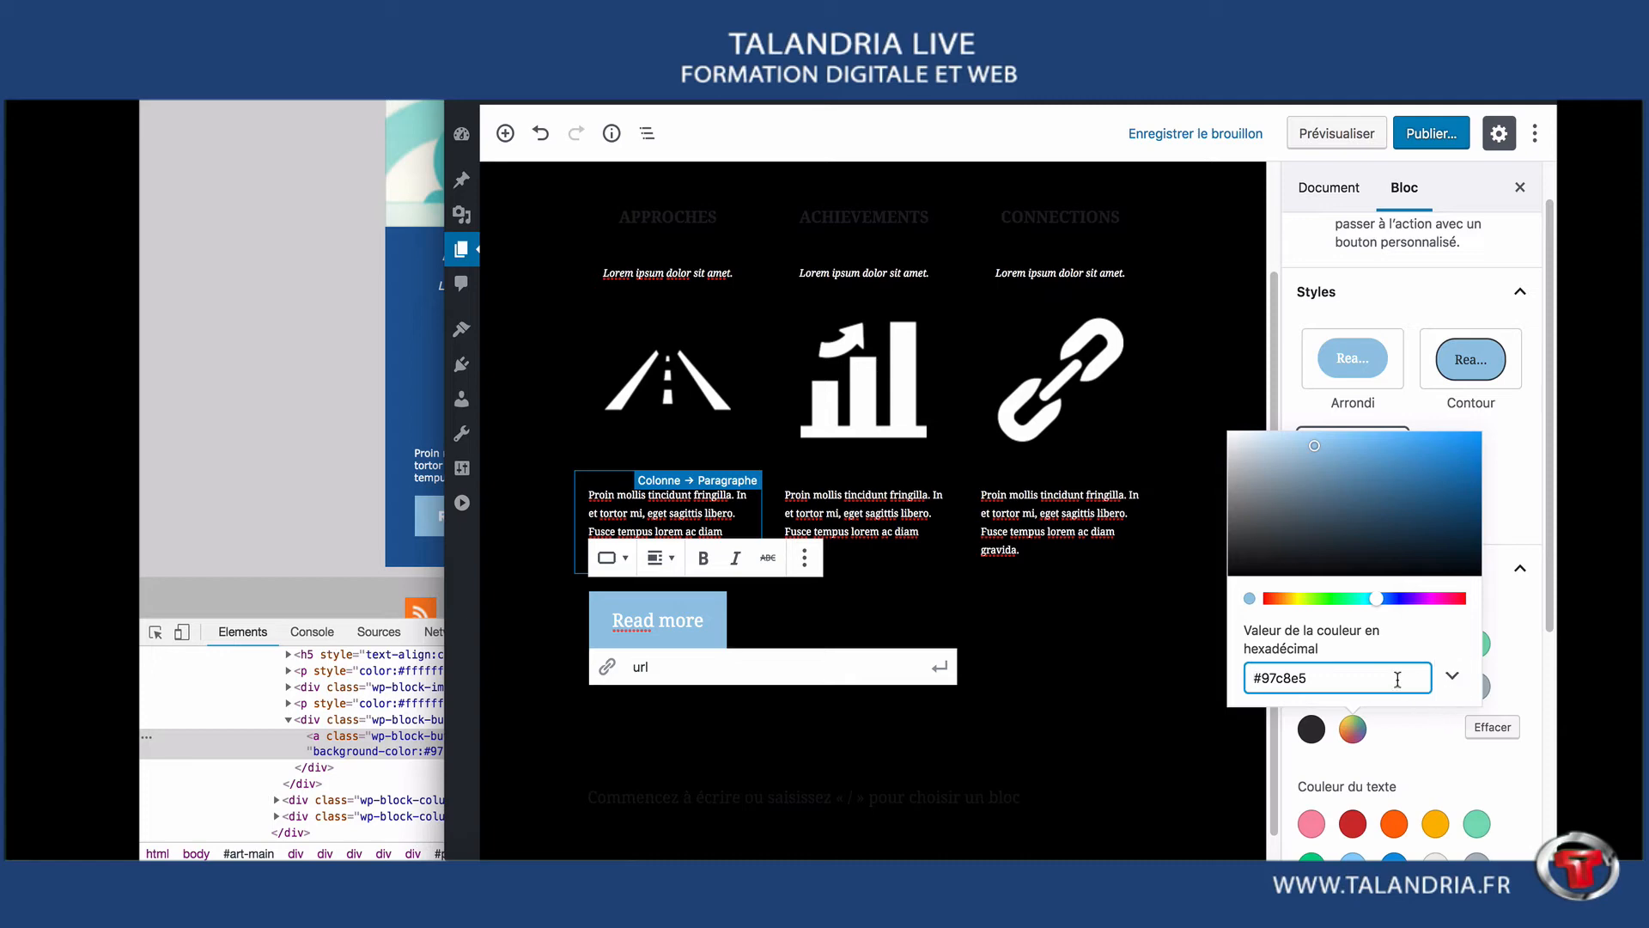
key(Escape)
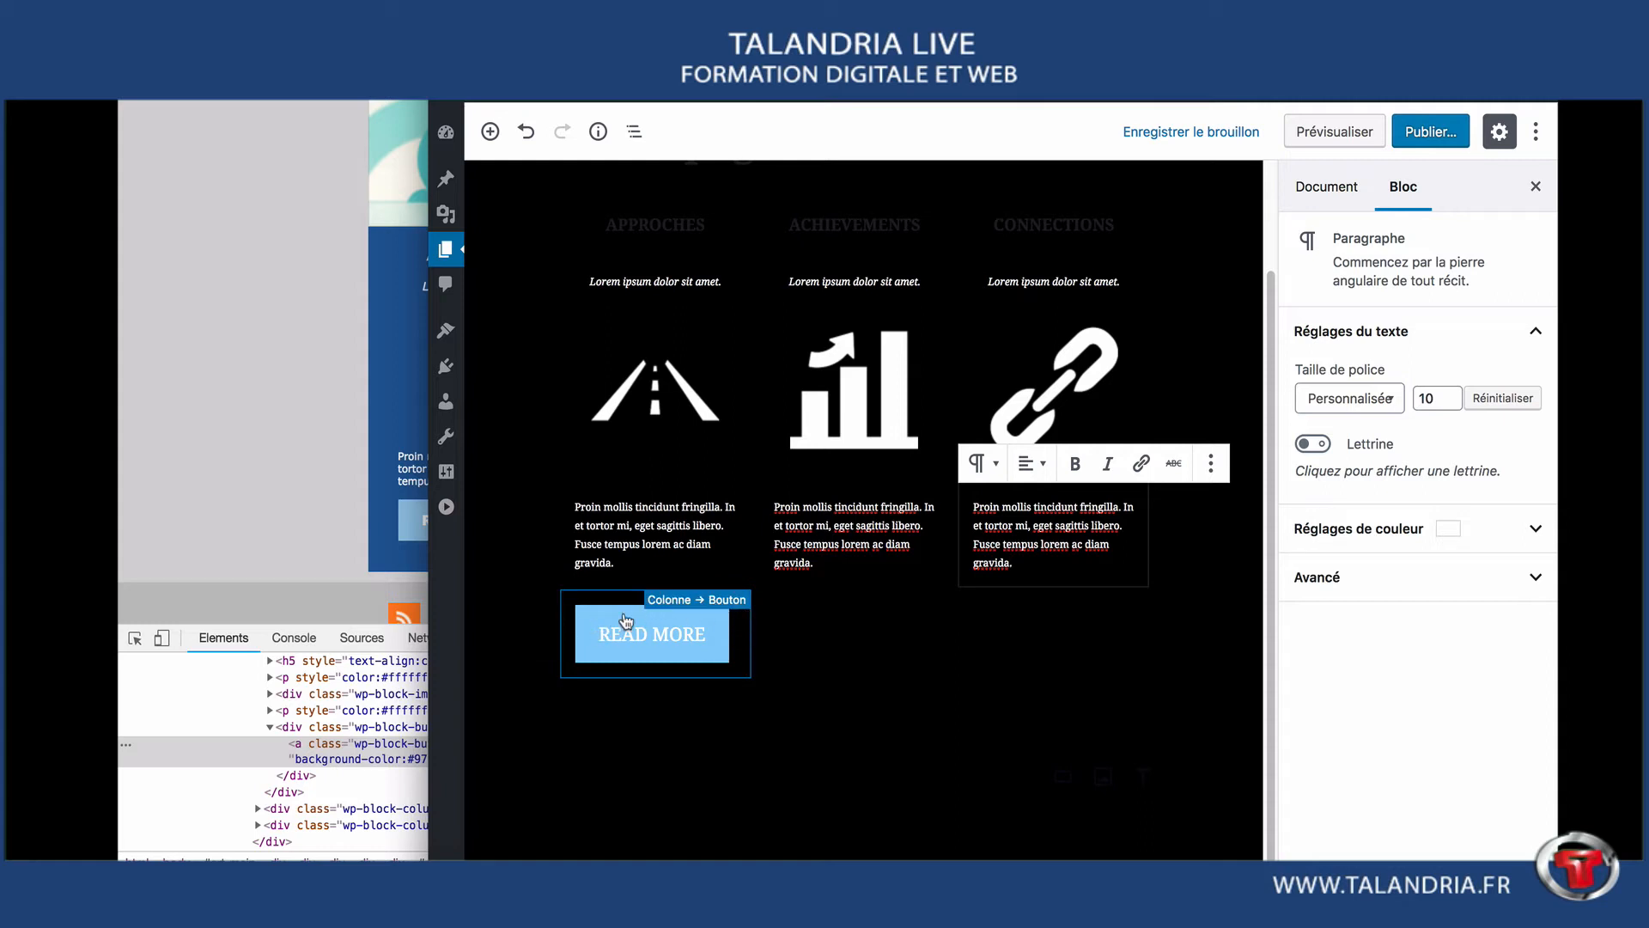
- Duplicate the "READ MORE" button of the APPROCHES column and move the copy below the ACHIEVEMENTS paragraph
mouse_move(545, 622)
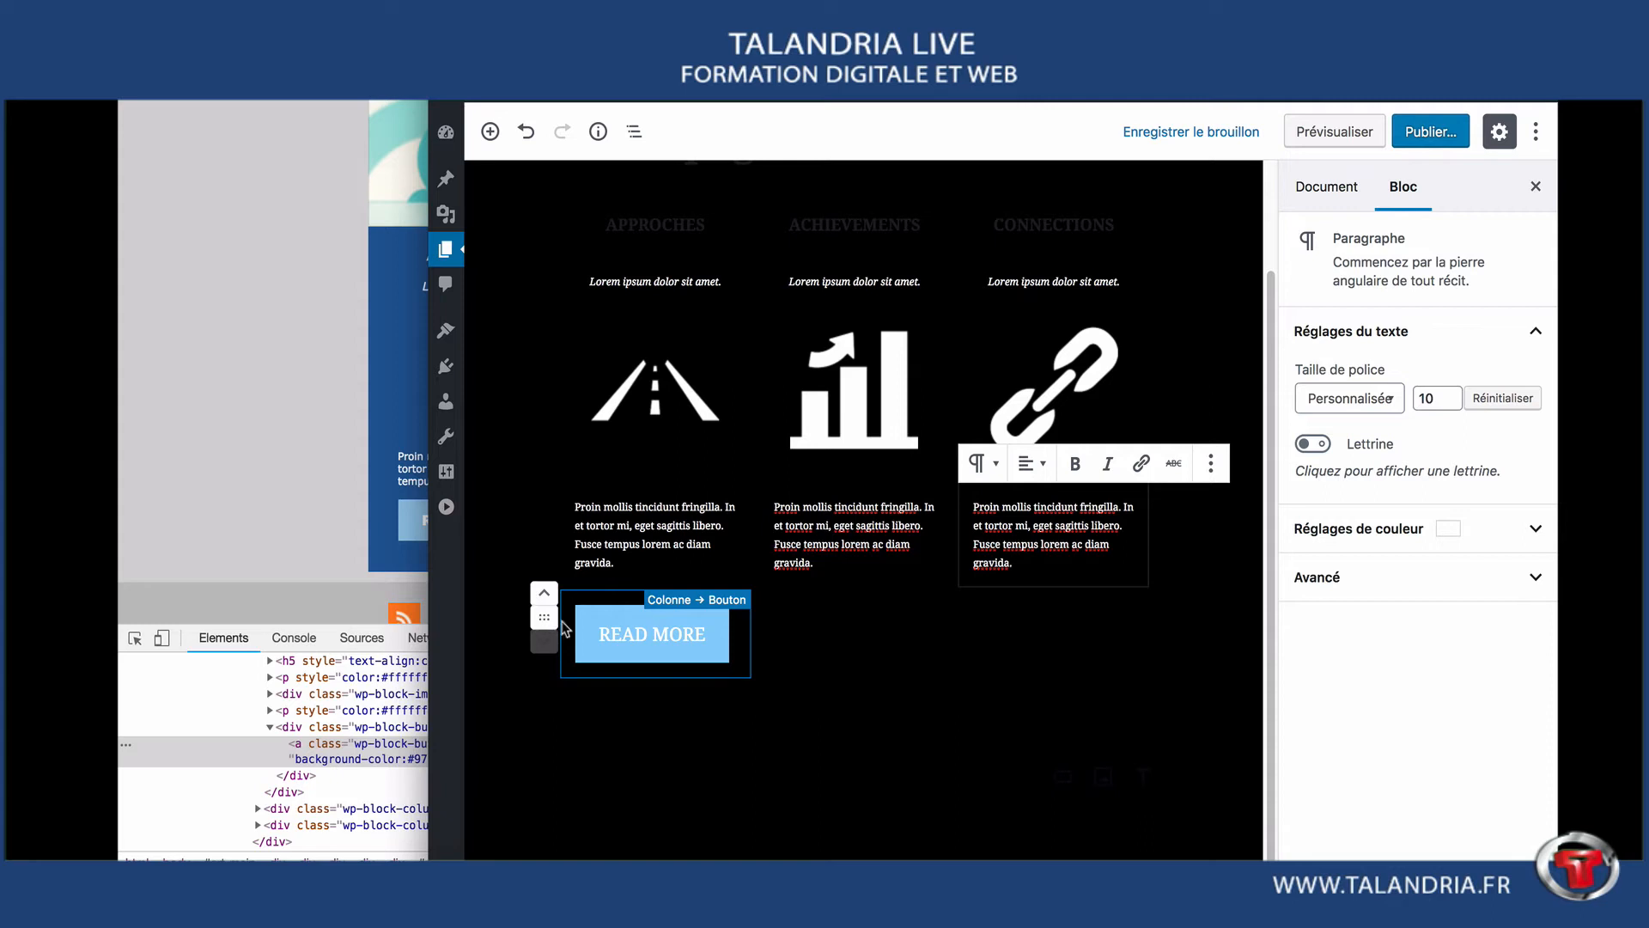
click(735, 635)
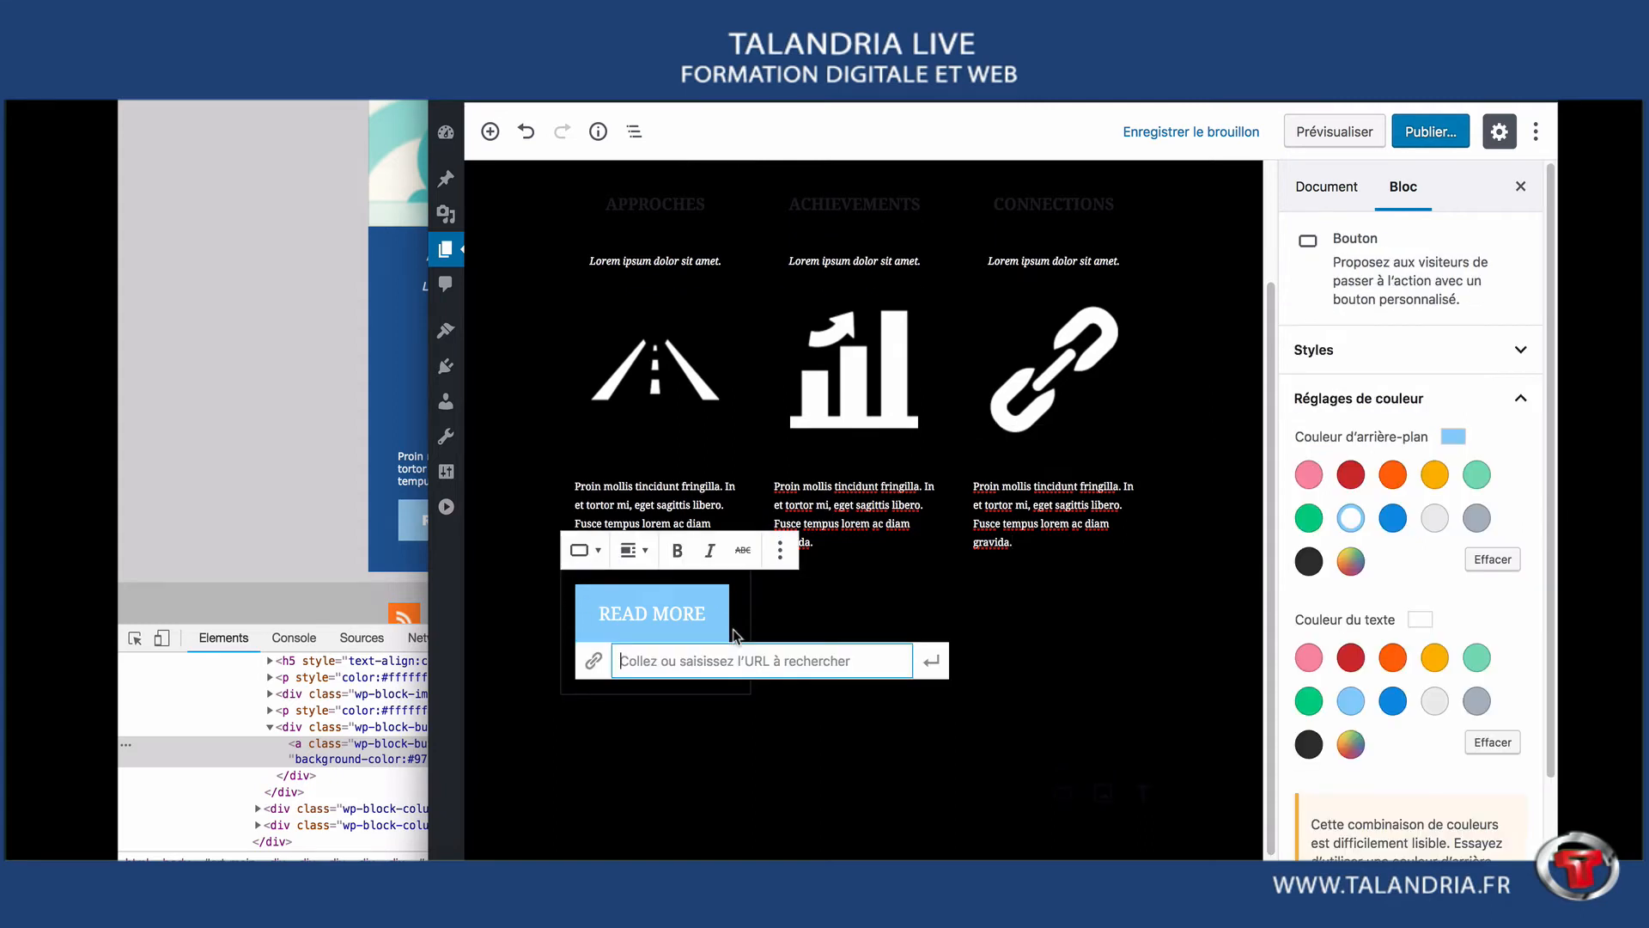
click(780, 550)
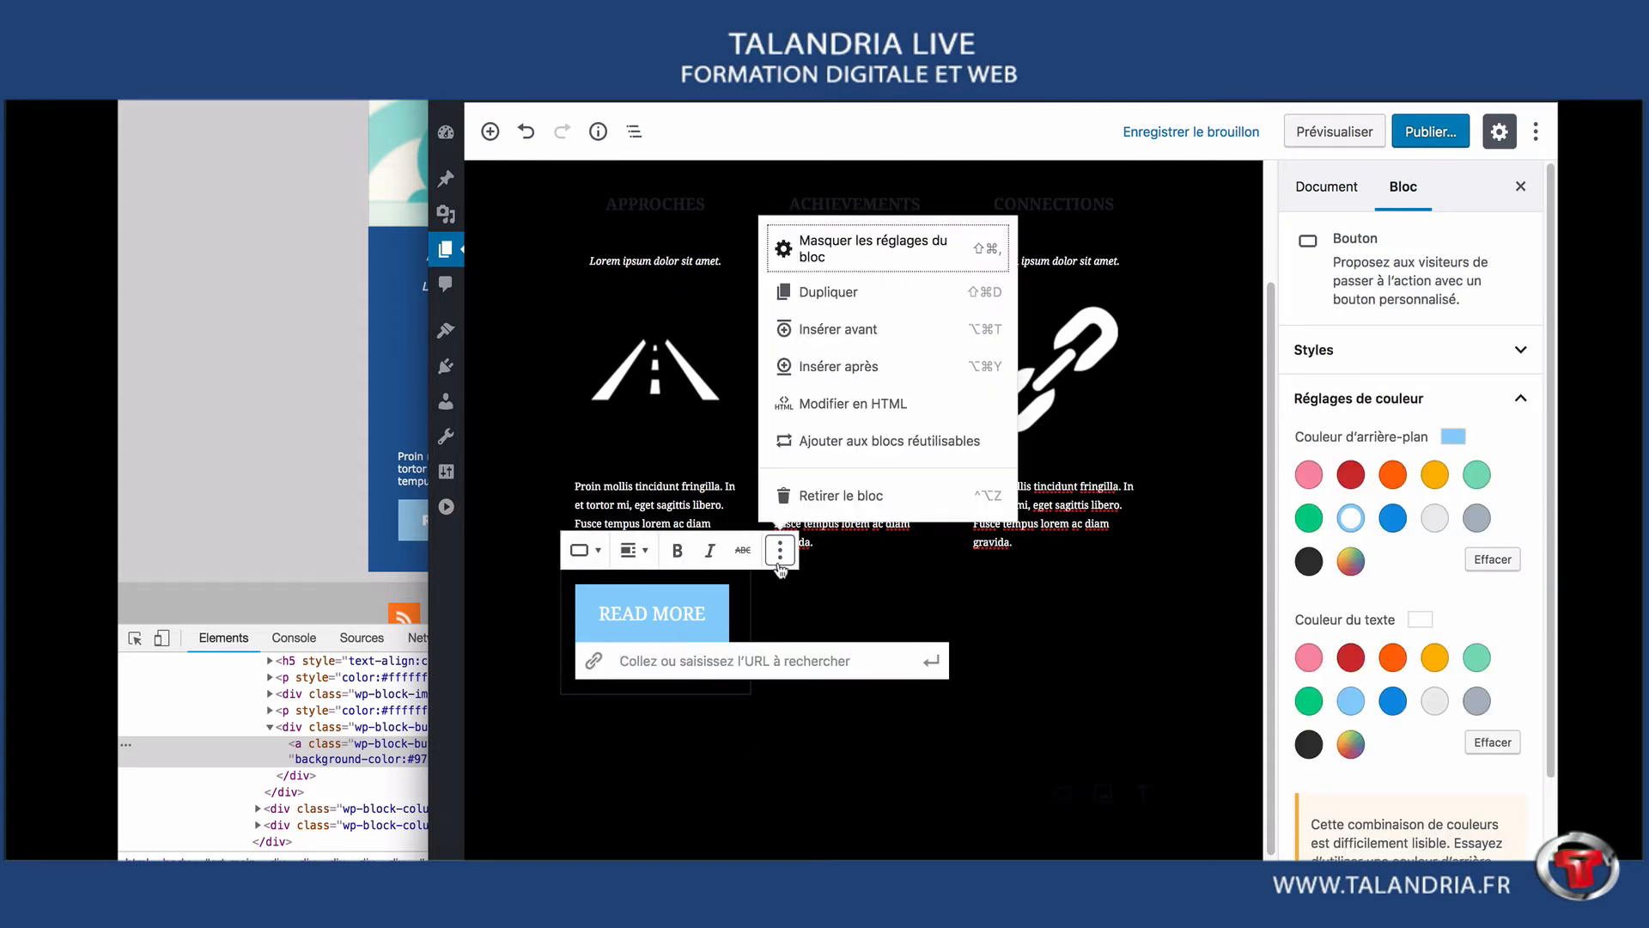
click(813, 293)
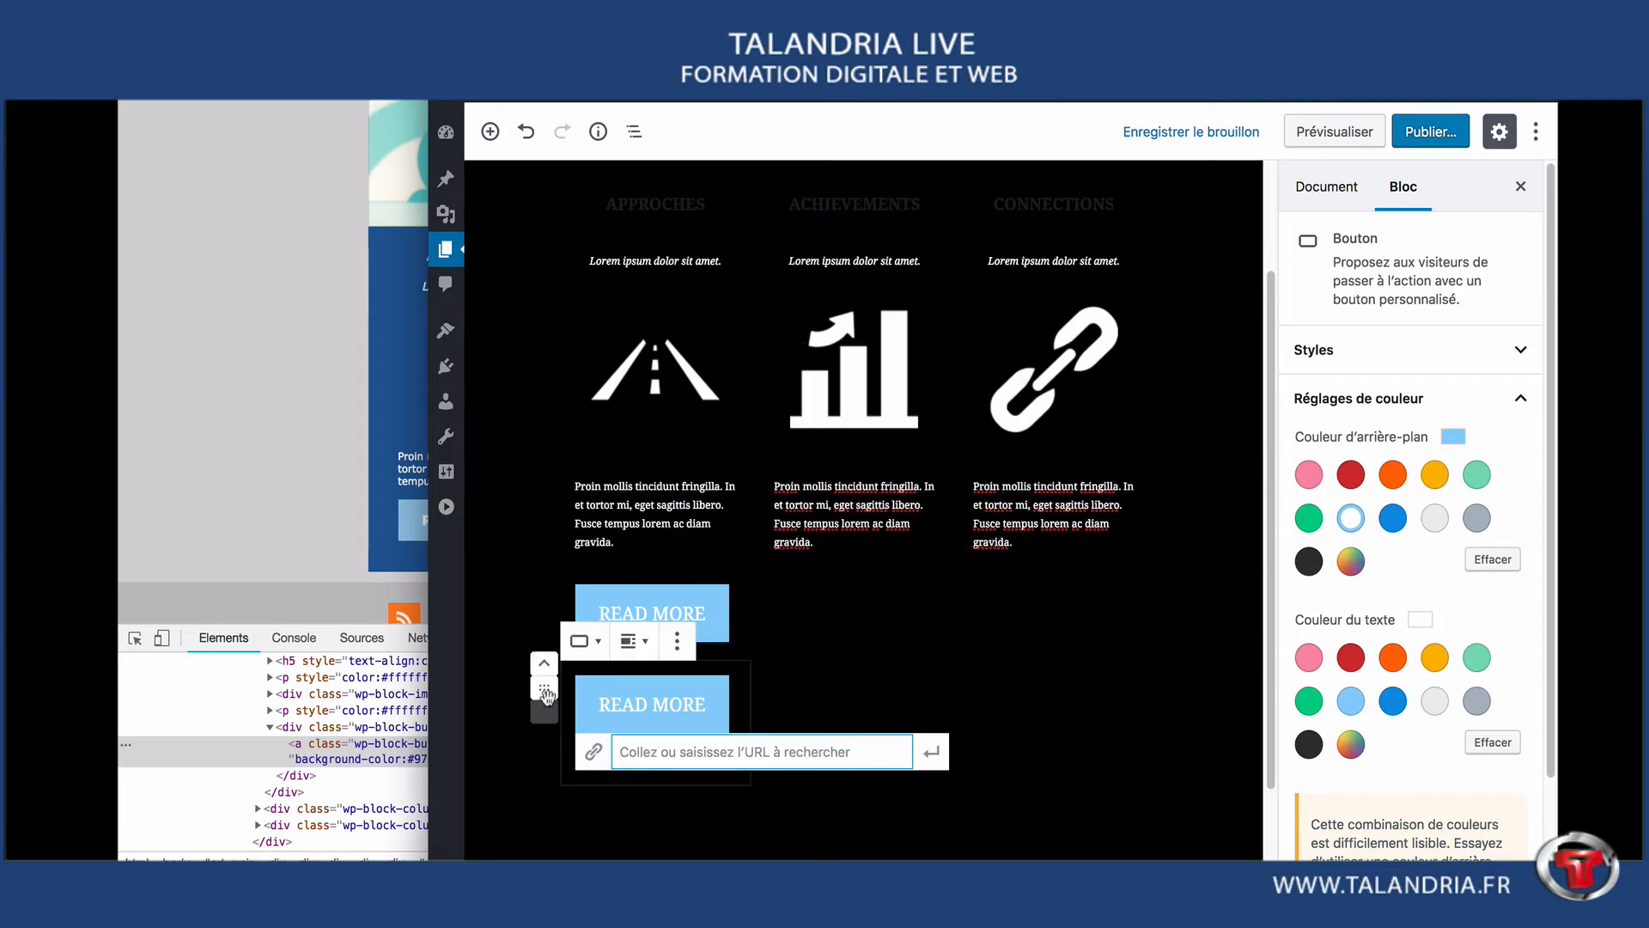
drag(544, 687, 804, 546)
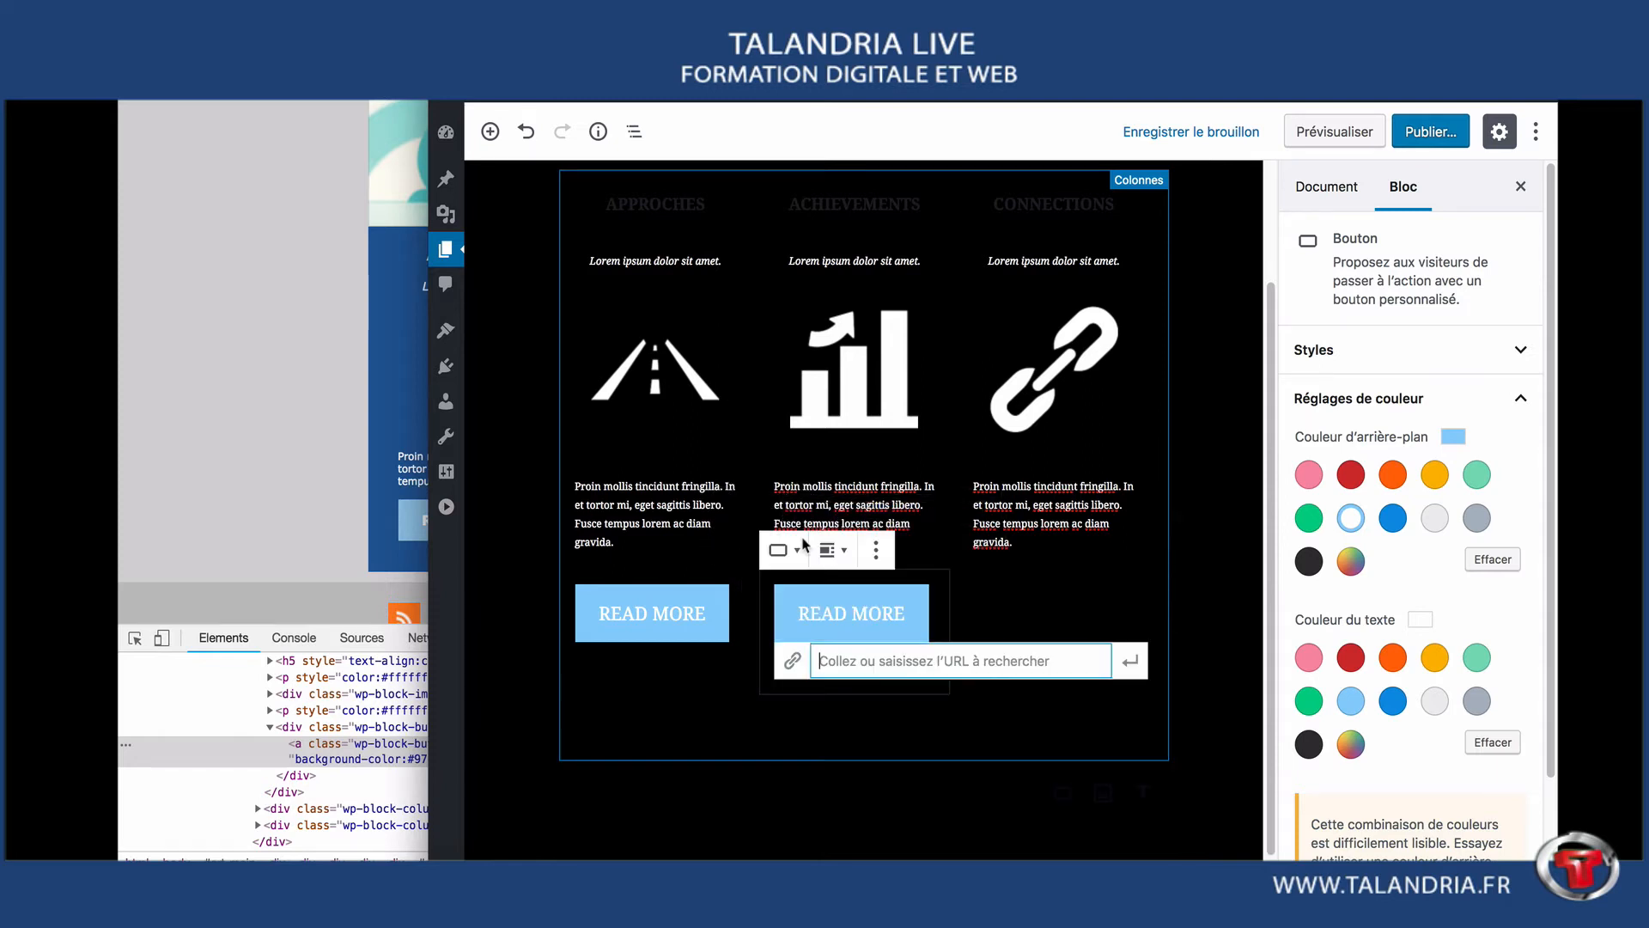
- Duplicate the ACHIEVEMENTS "READ MORE" button and move the copy below the CONNECTIONS paragraph
click(876, 563)
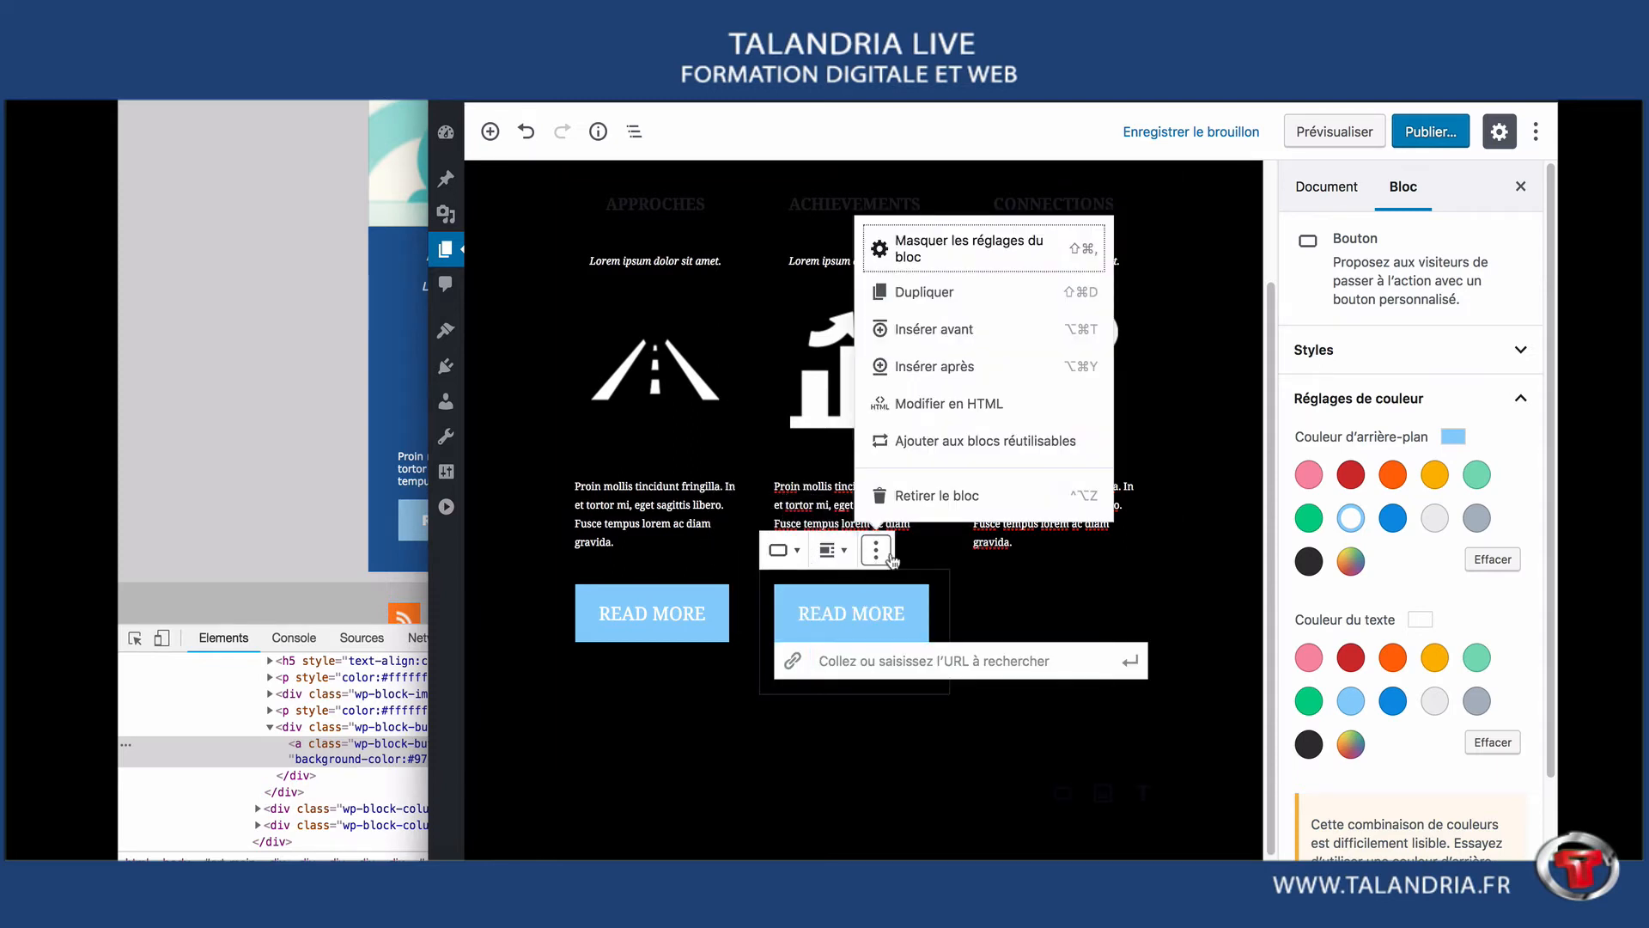
click(896, 296)
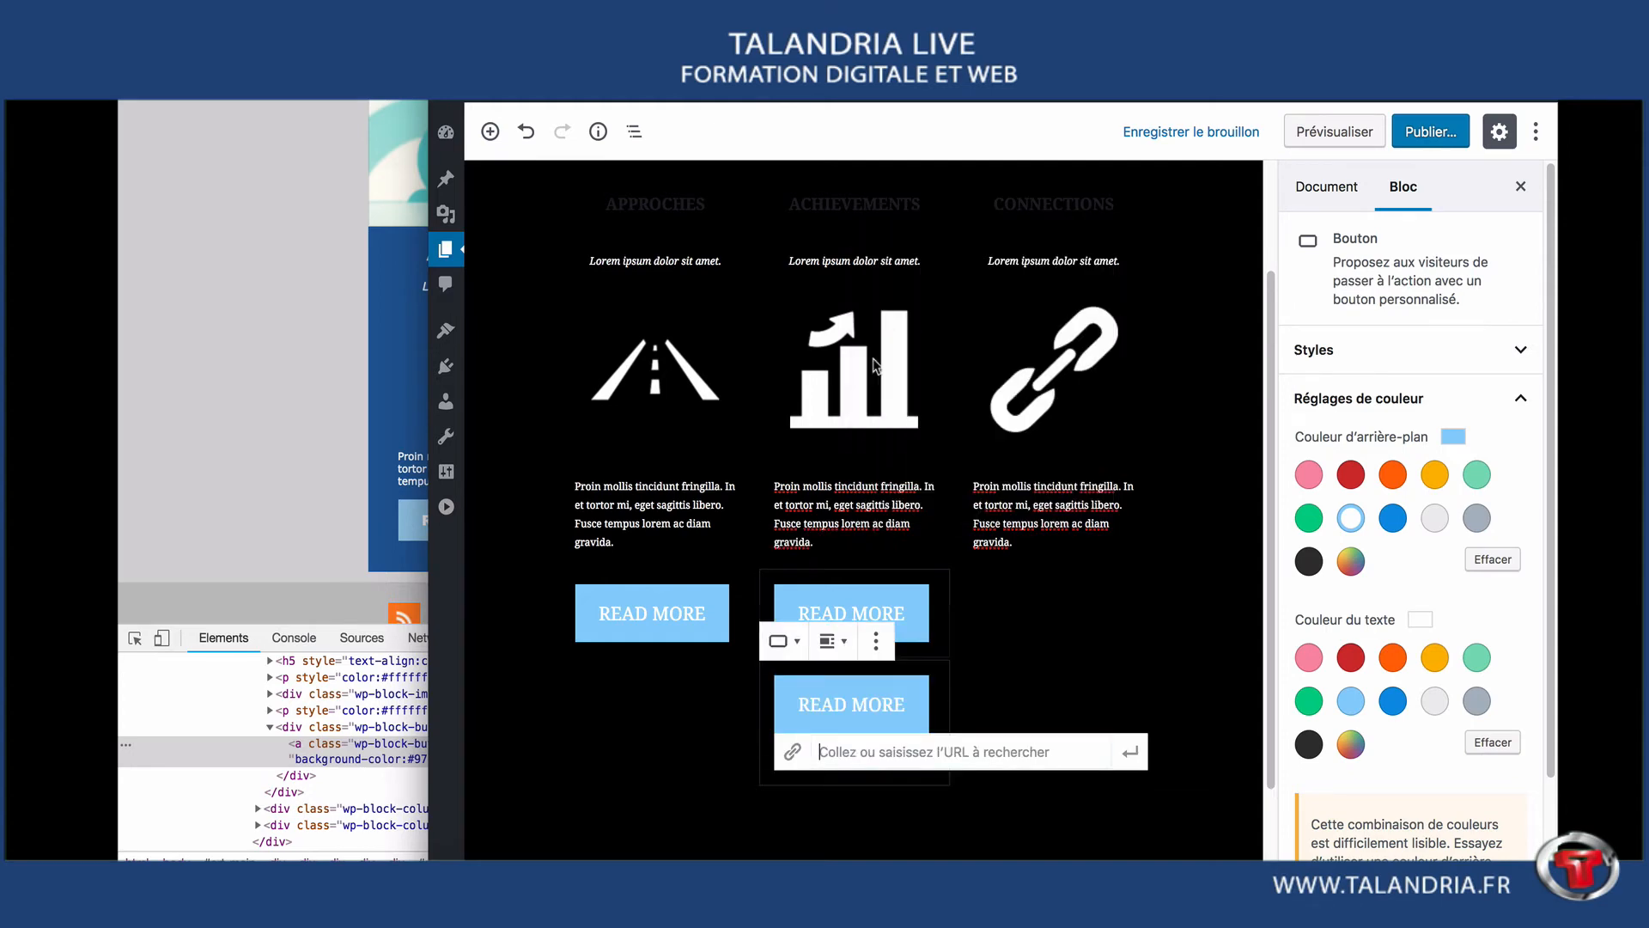
drag(745, 690, 1003, 544)
click(924, 723)
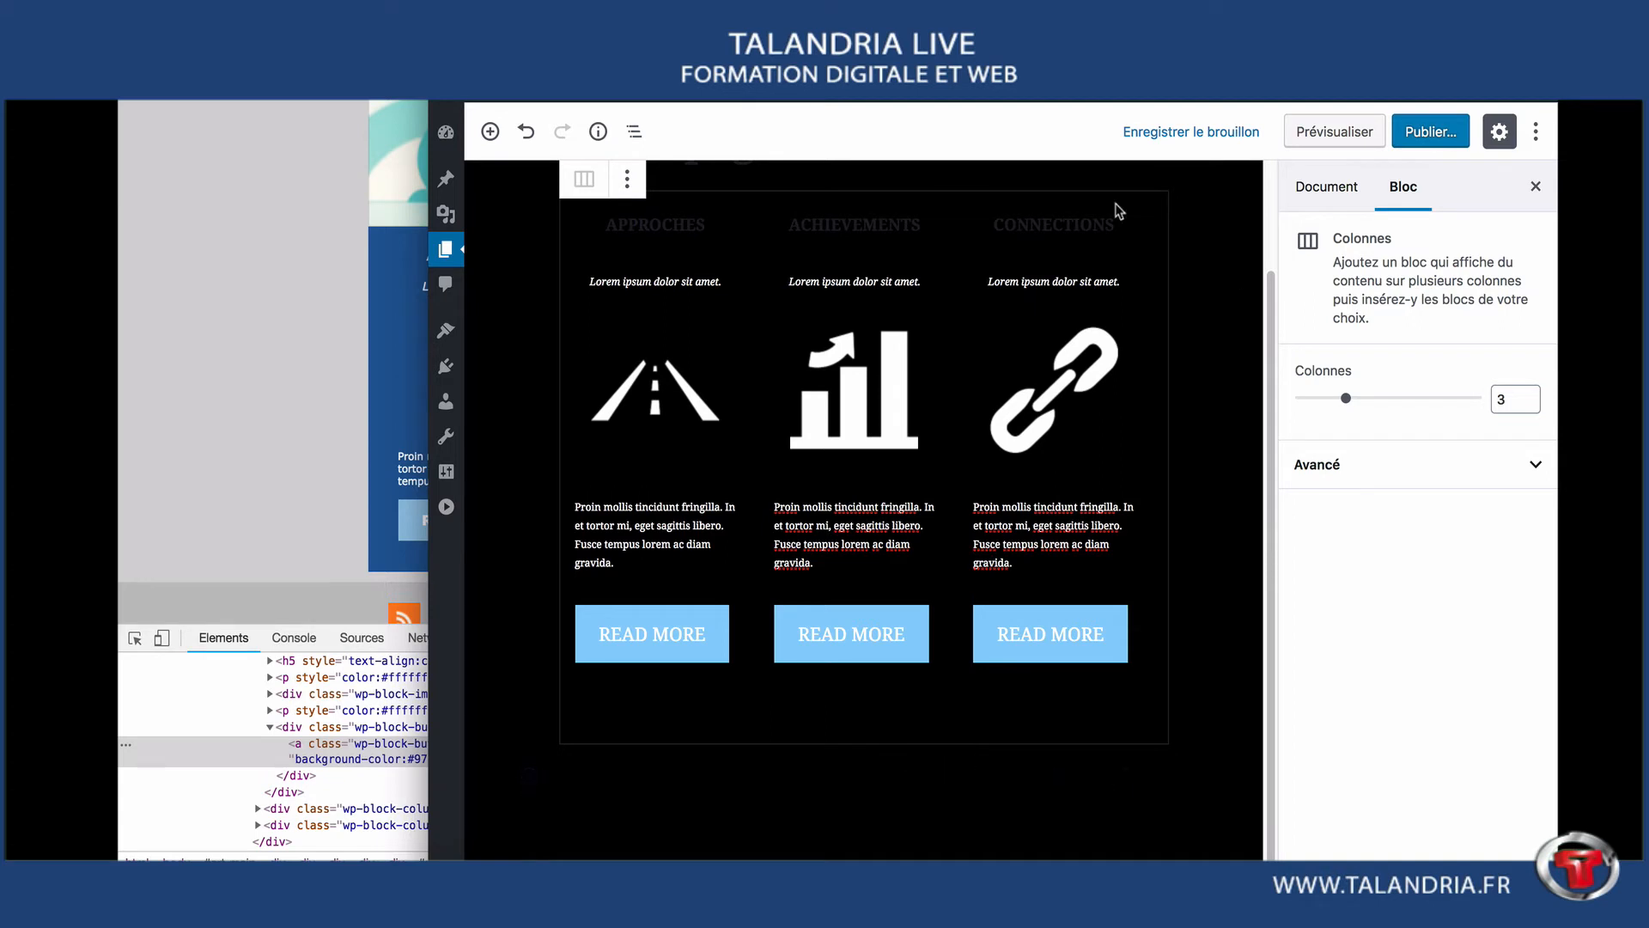
- Save the page as a draft, compare its preview with the reference website and close the preview
click(1158, 133)
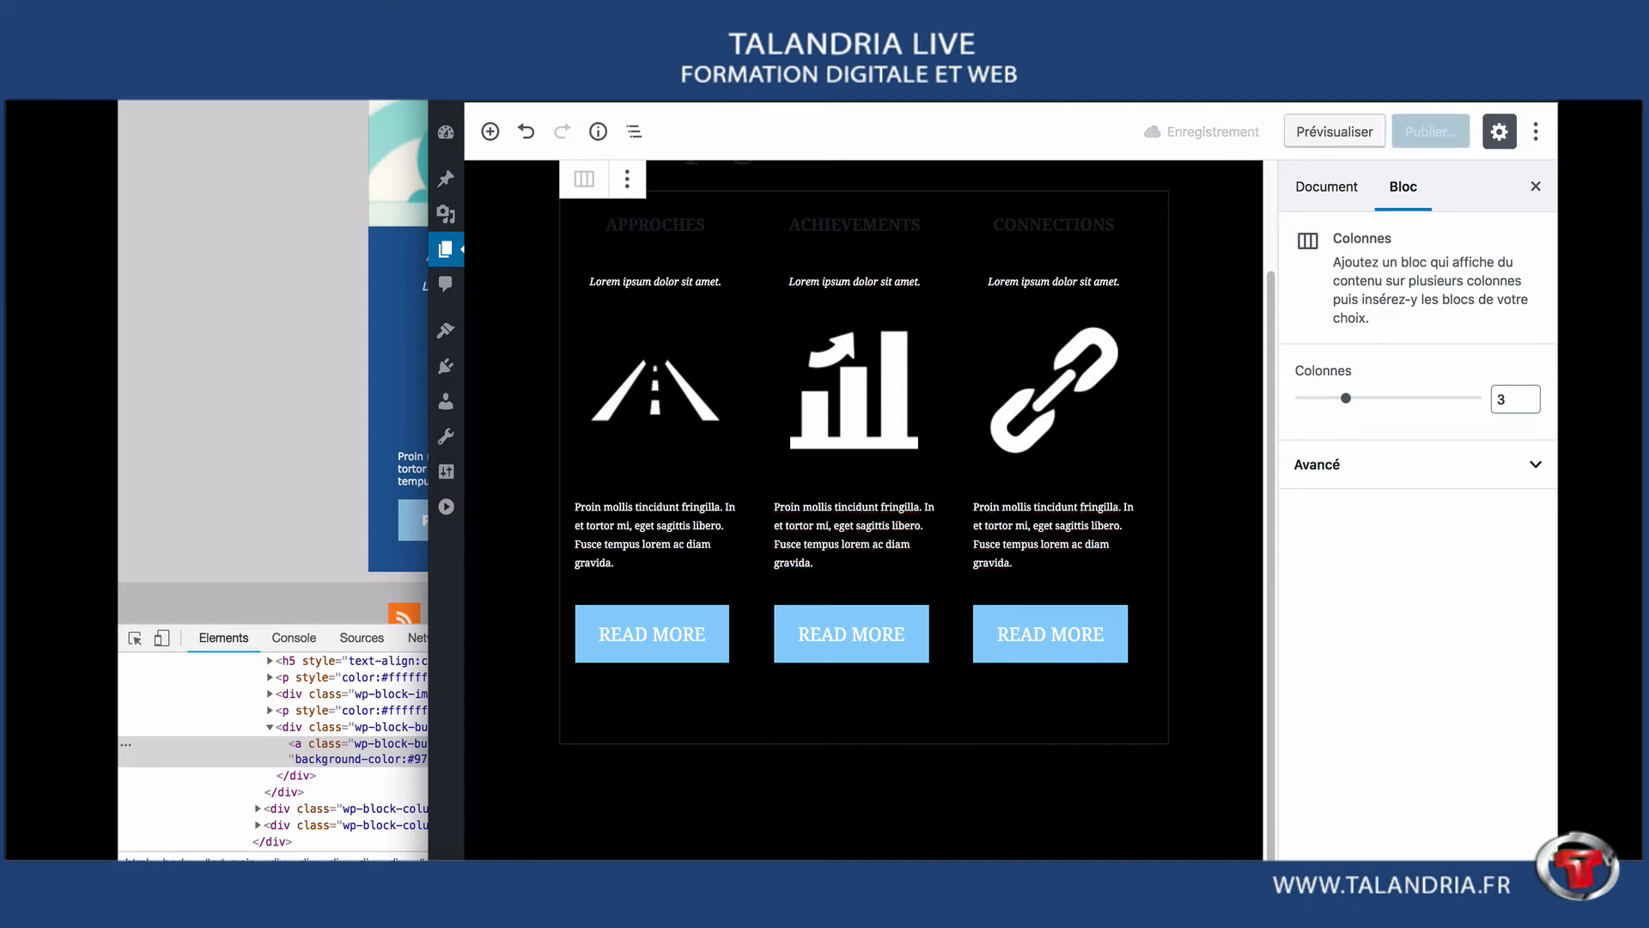
key(ctrl+Tab)
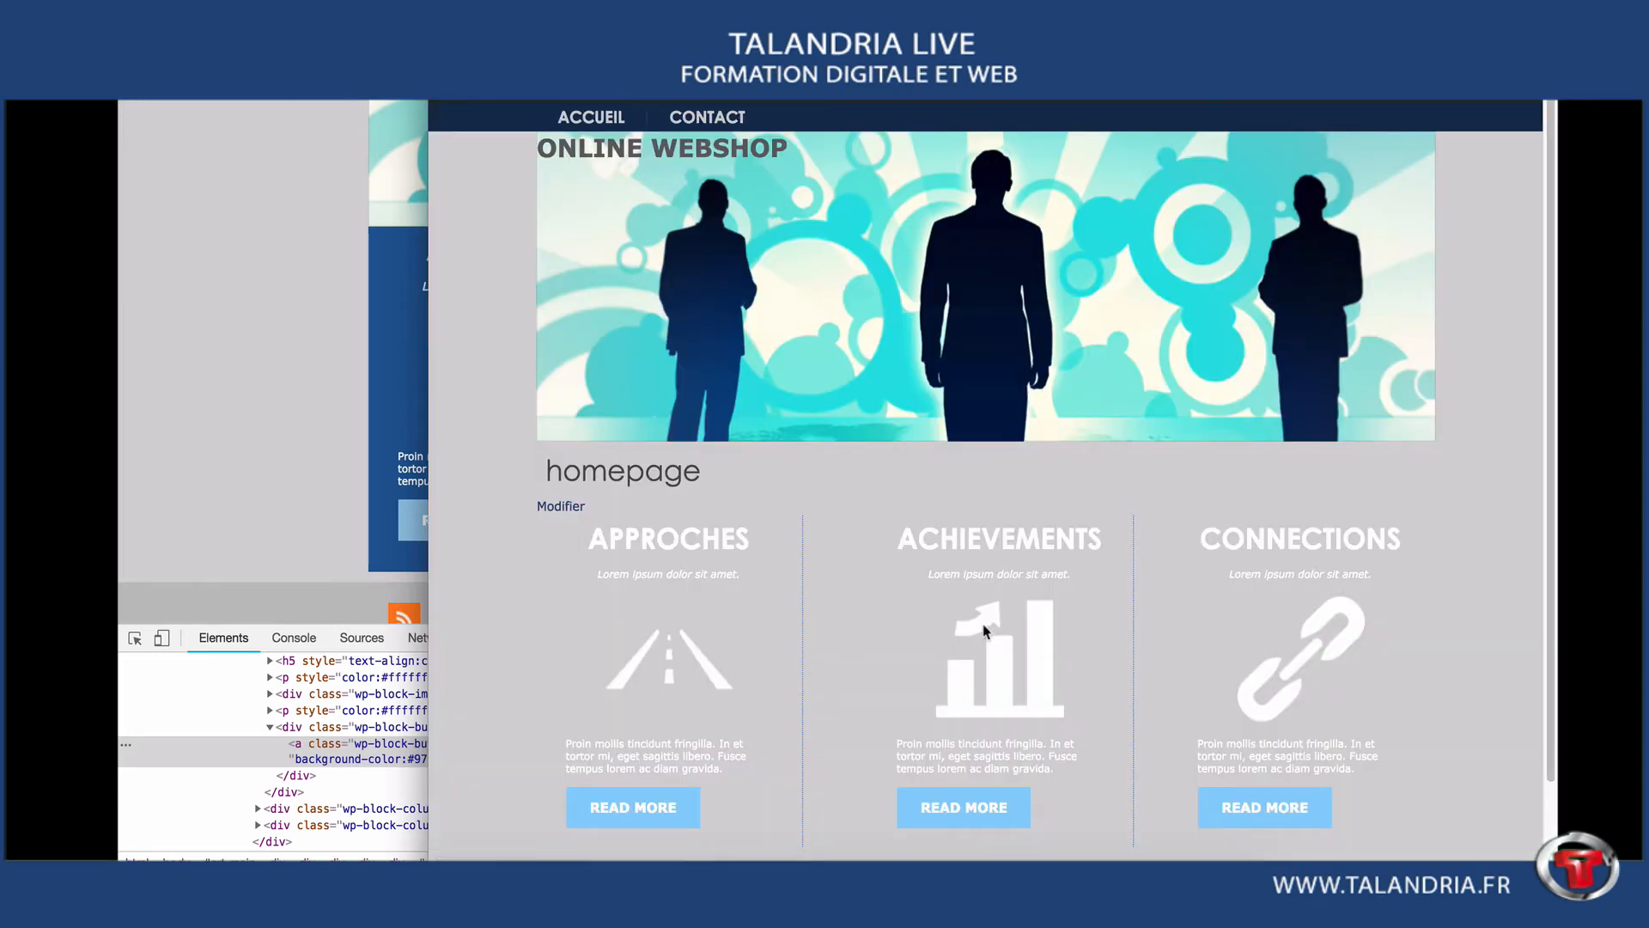
scroll(1086, 637, down, 3)
click(290, 510)
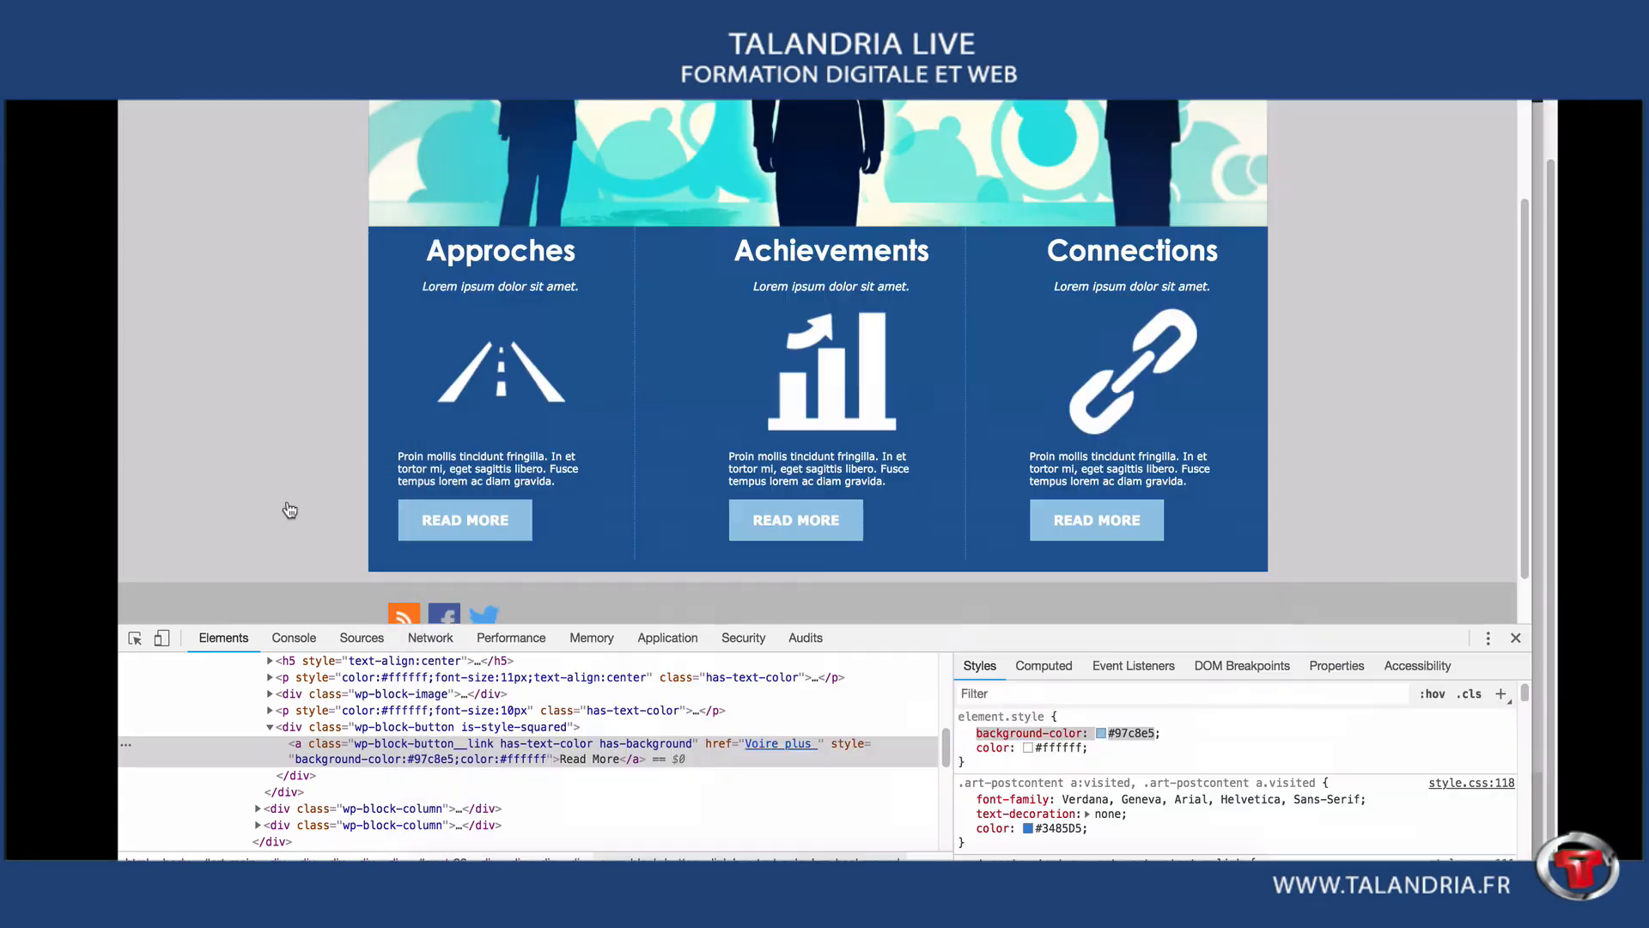
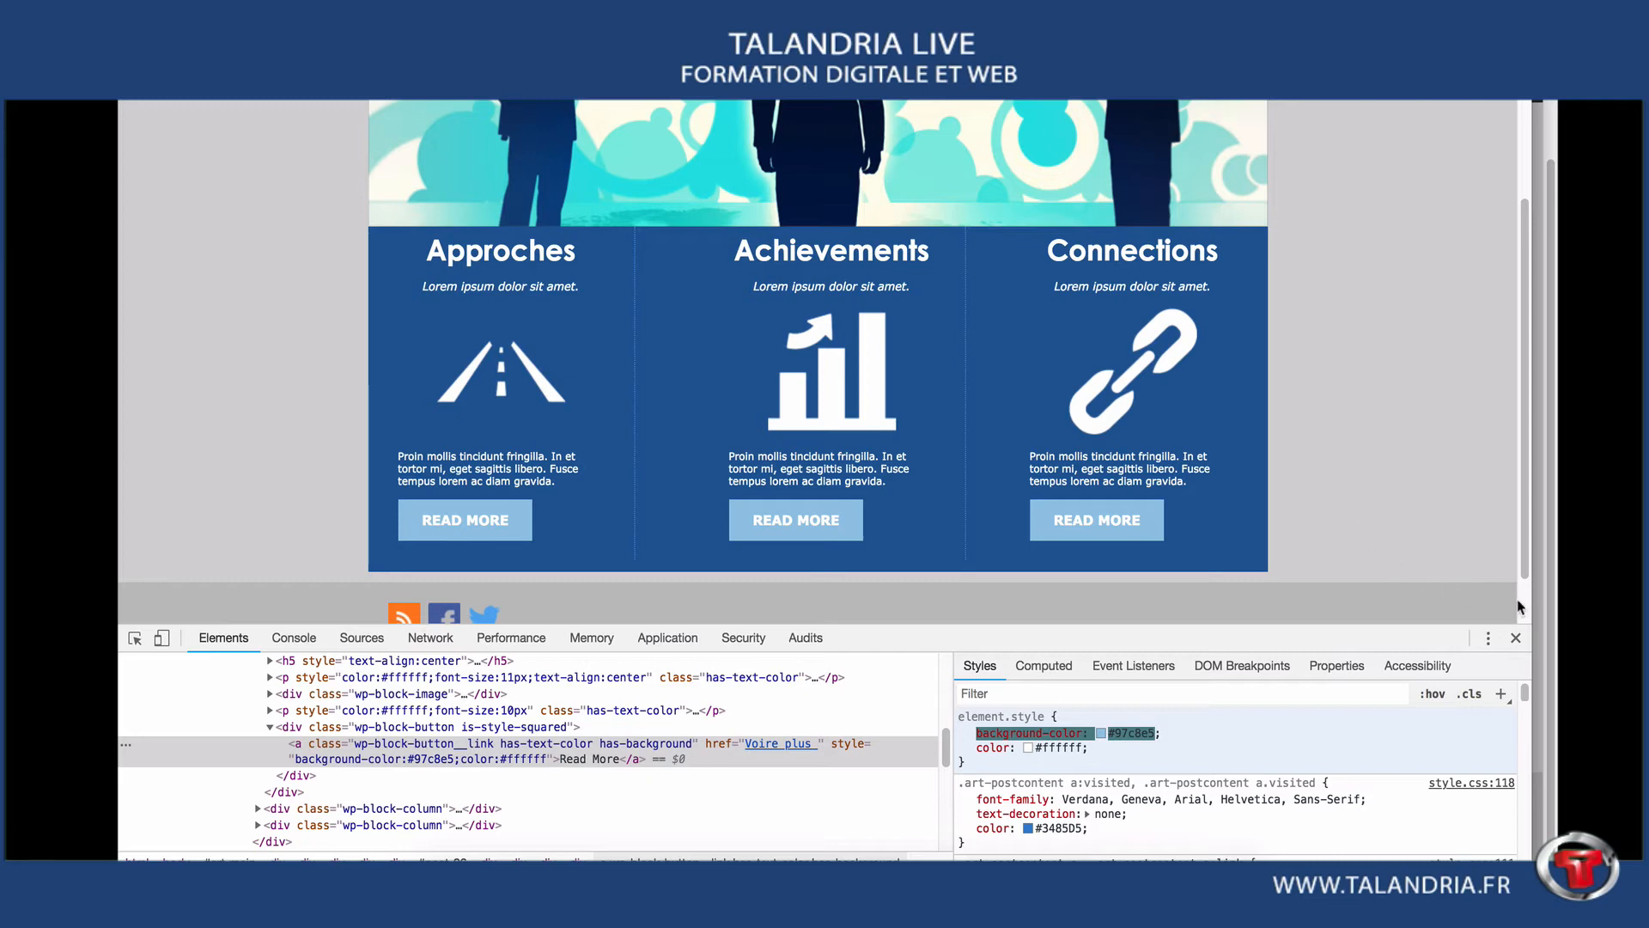
click(1538, 590)
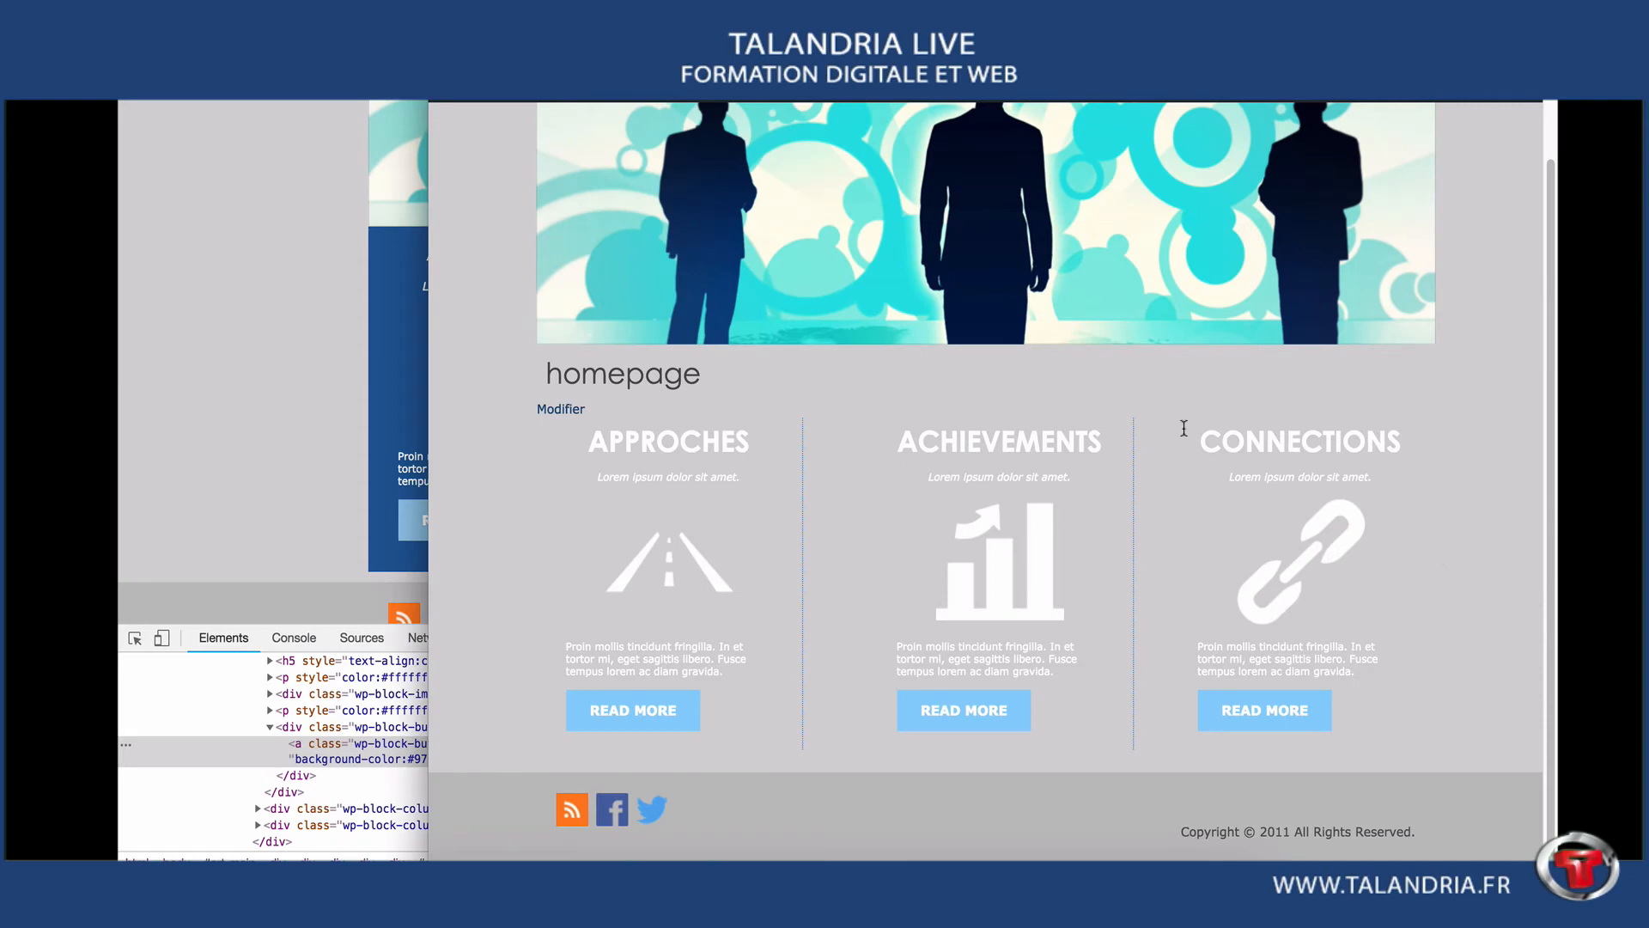
key(super+w)
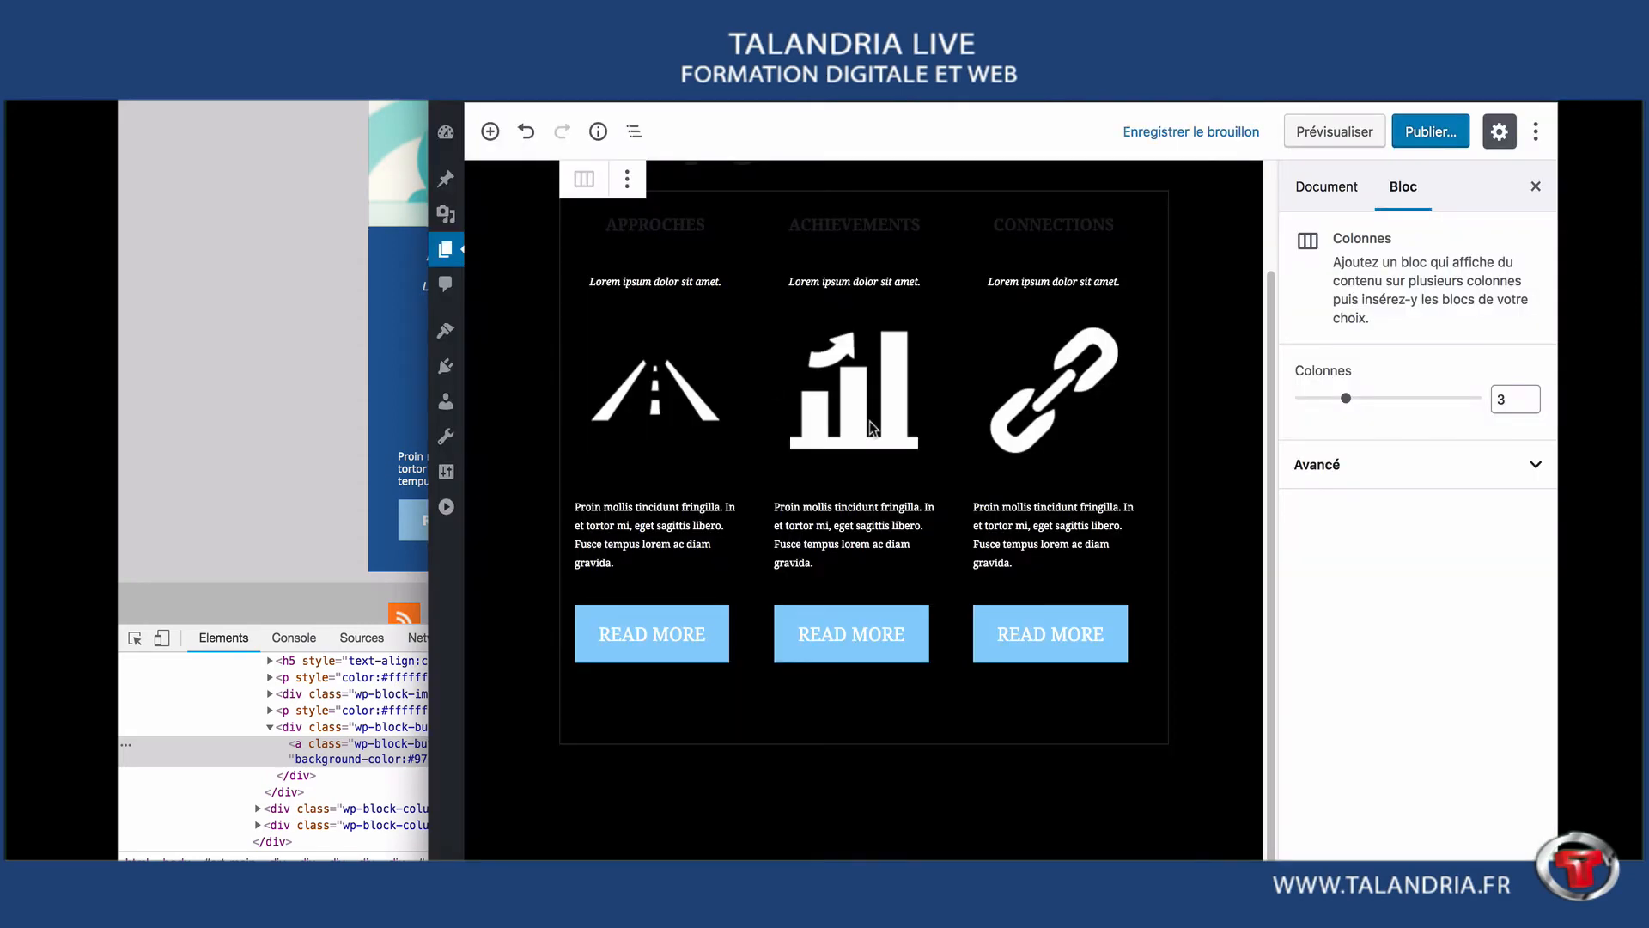
- Select the whole three-column block and enter "bloc" as the beginning of its additional CSS class
click(563, 239)
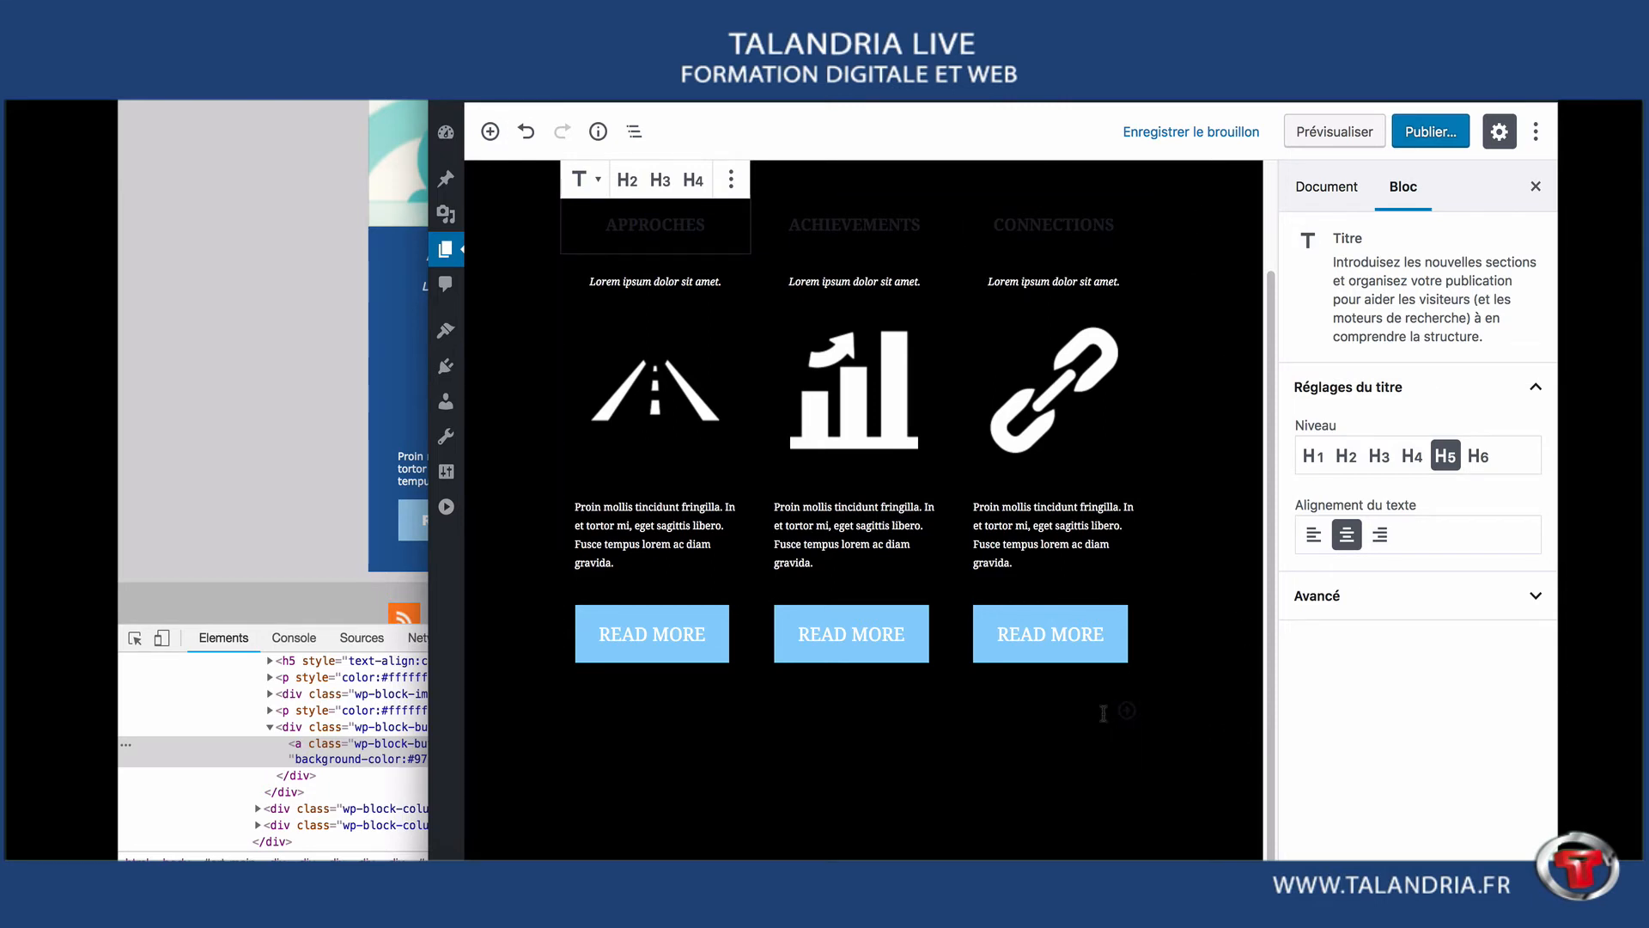
click(1158, 712)
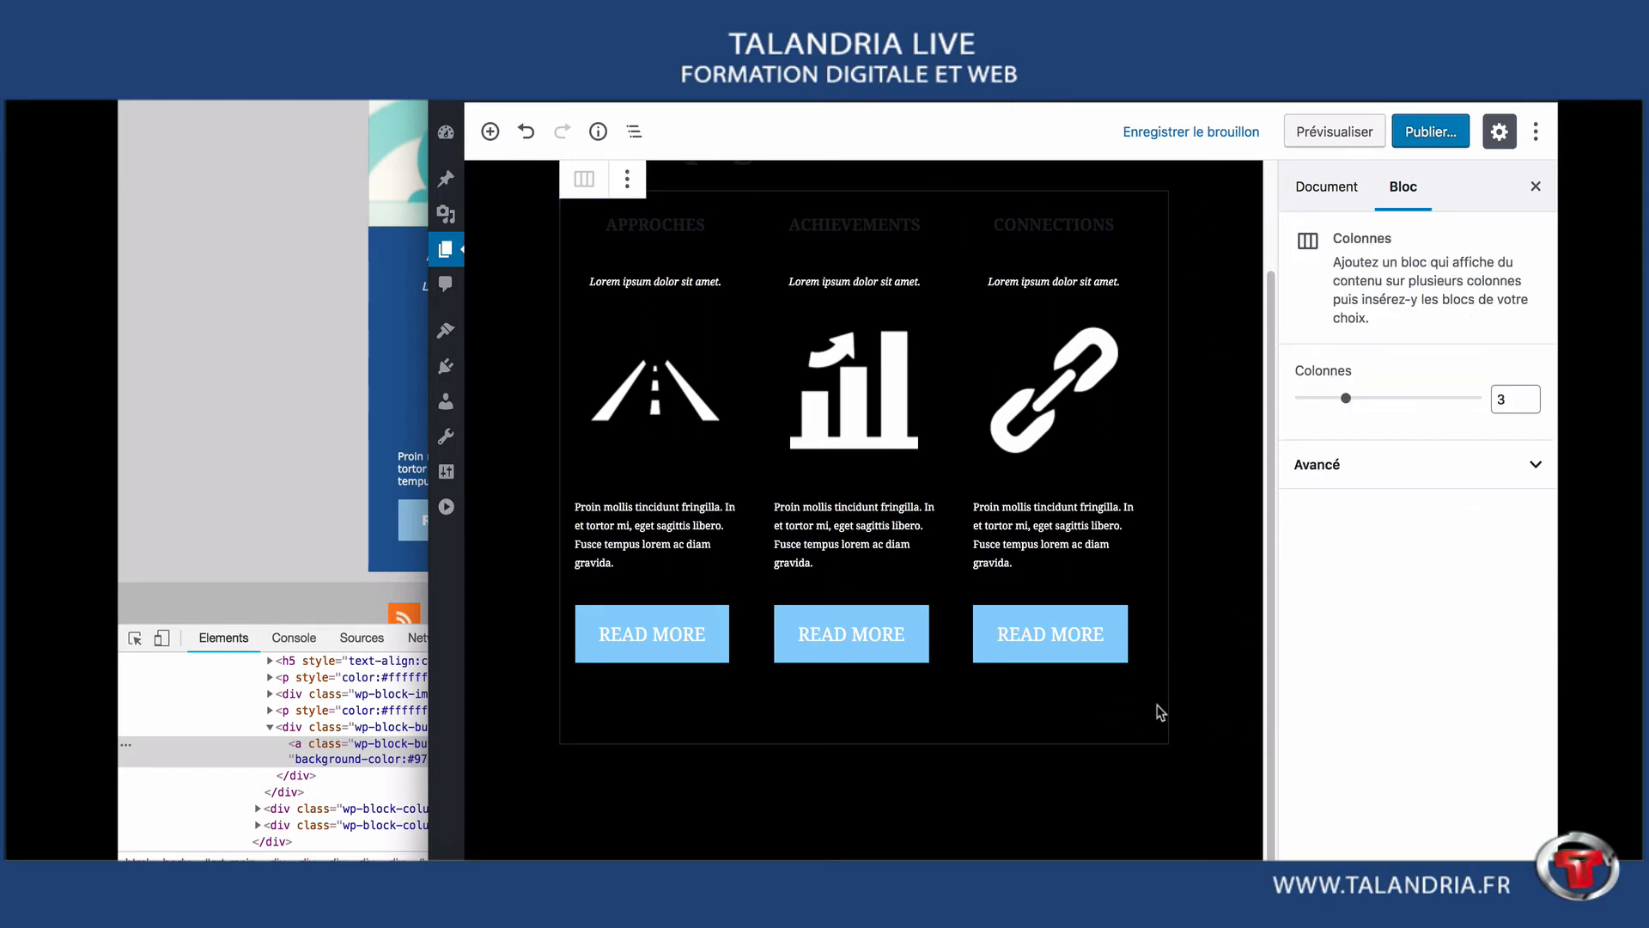
click(1504, 462)
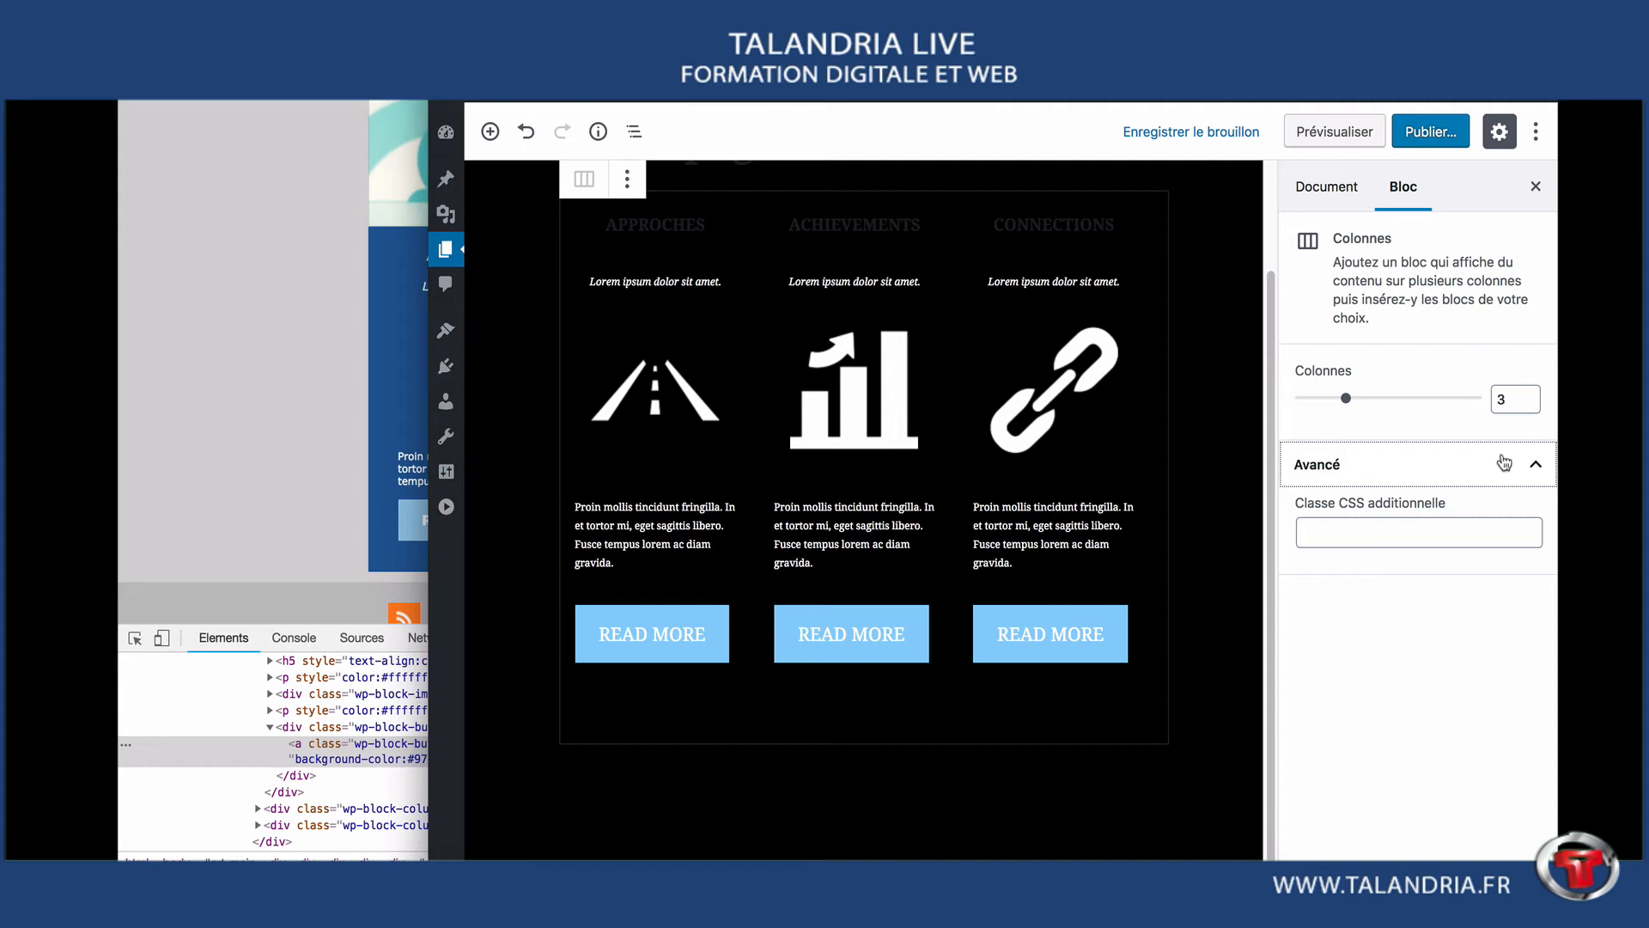
click(1398, 526)
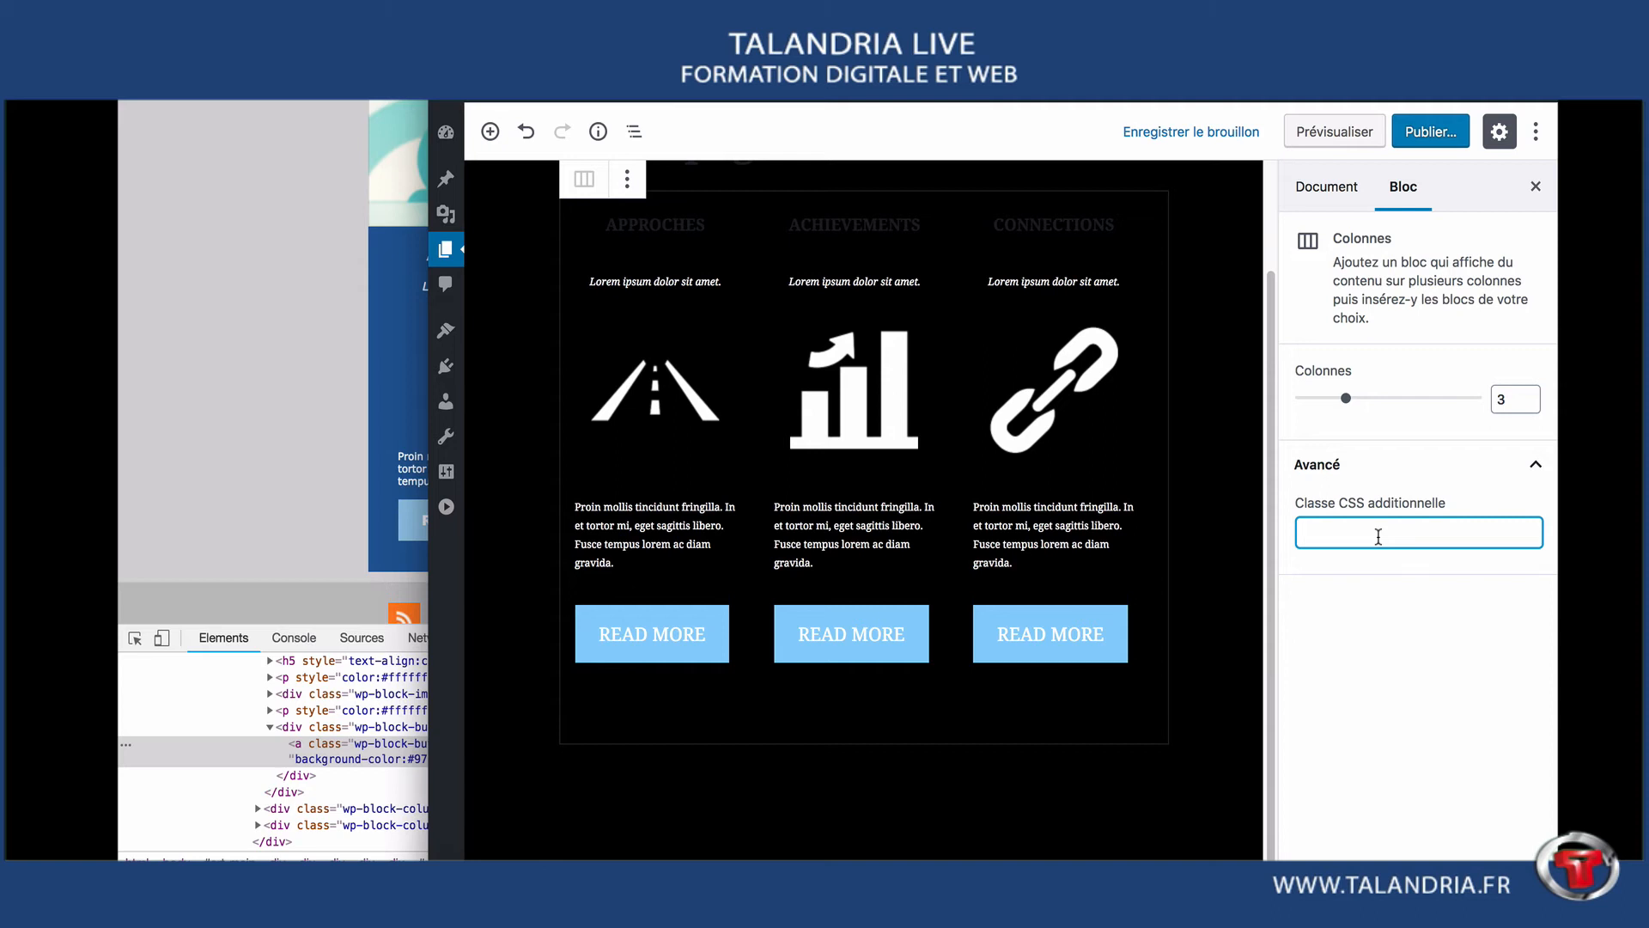
text(bloc)
- Inspect the columns container on the reference website for its class name and complete the block's additional CSS class as "bloccol"
click(318, 541)
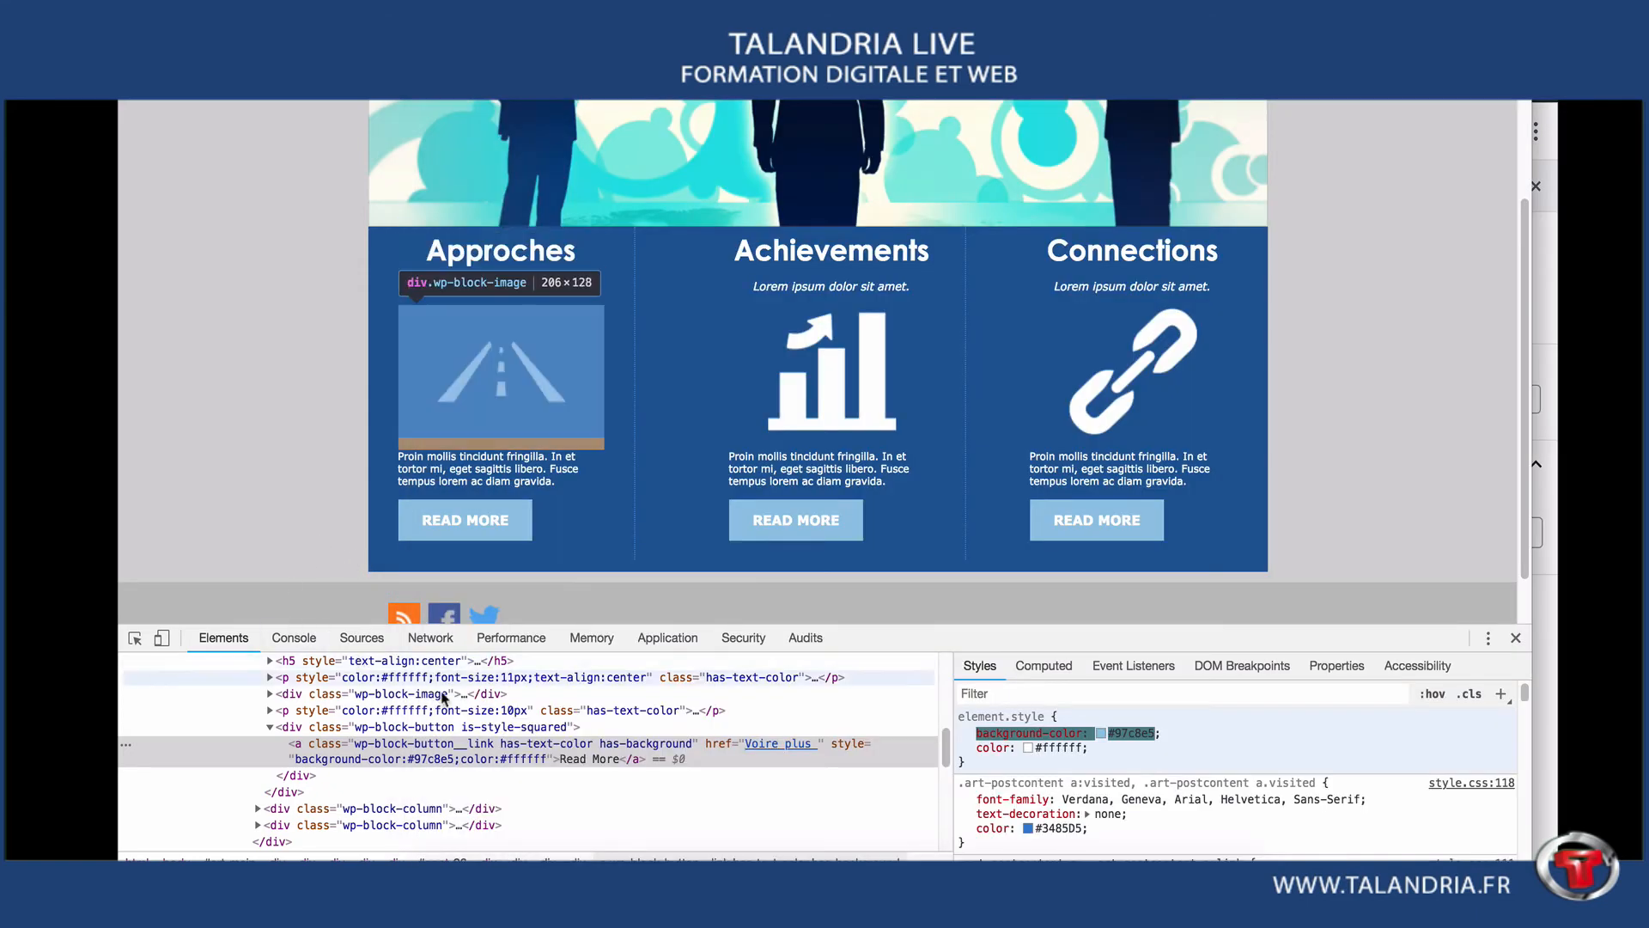
drag(1081, 831, 1035, 833)
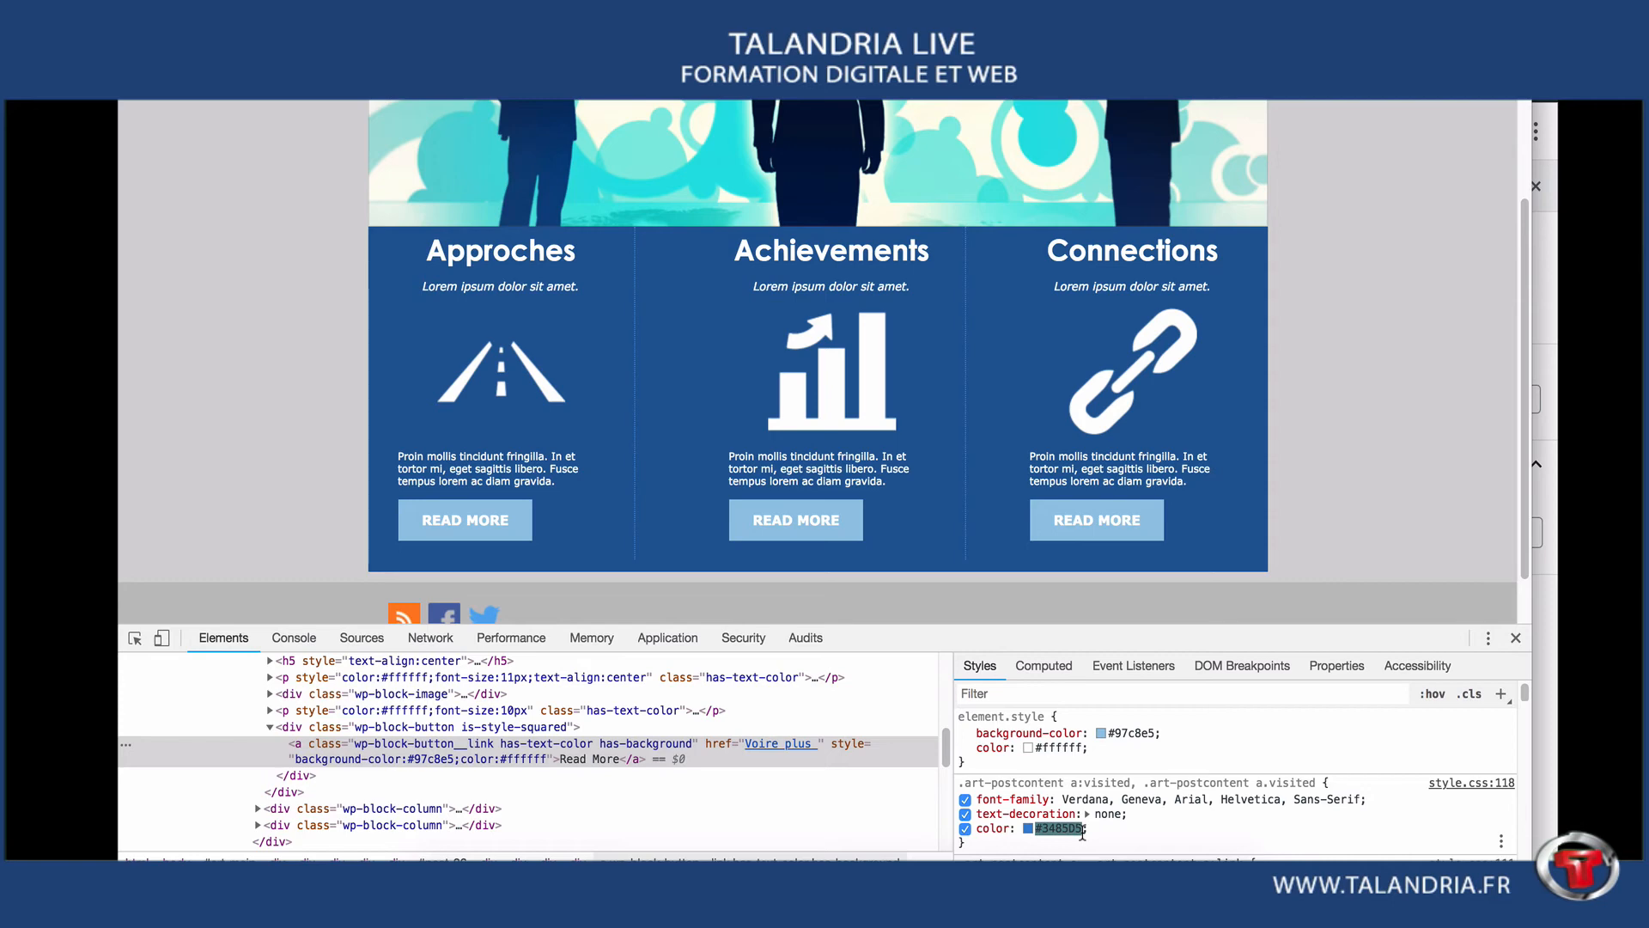
click(134, 637)
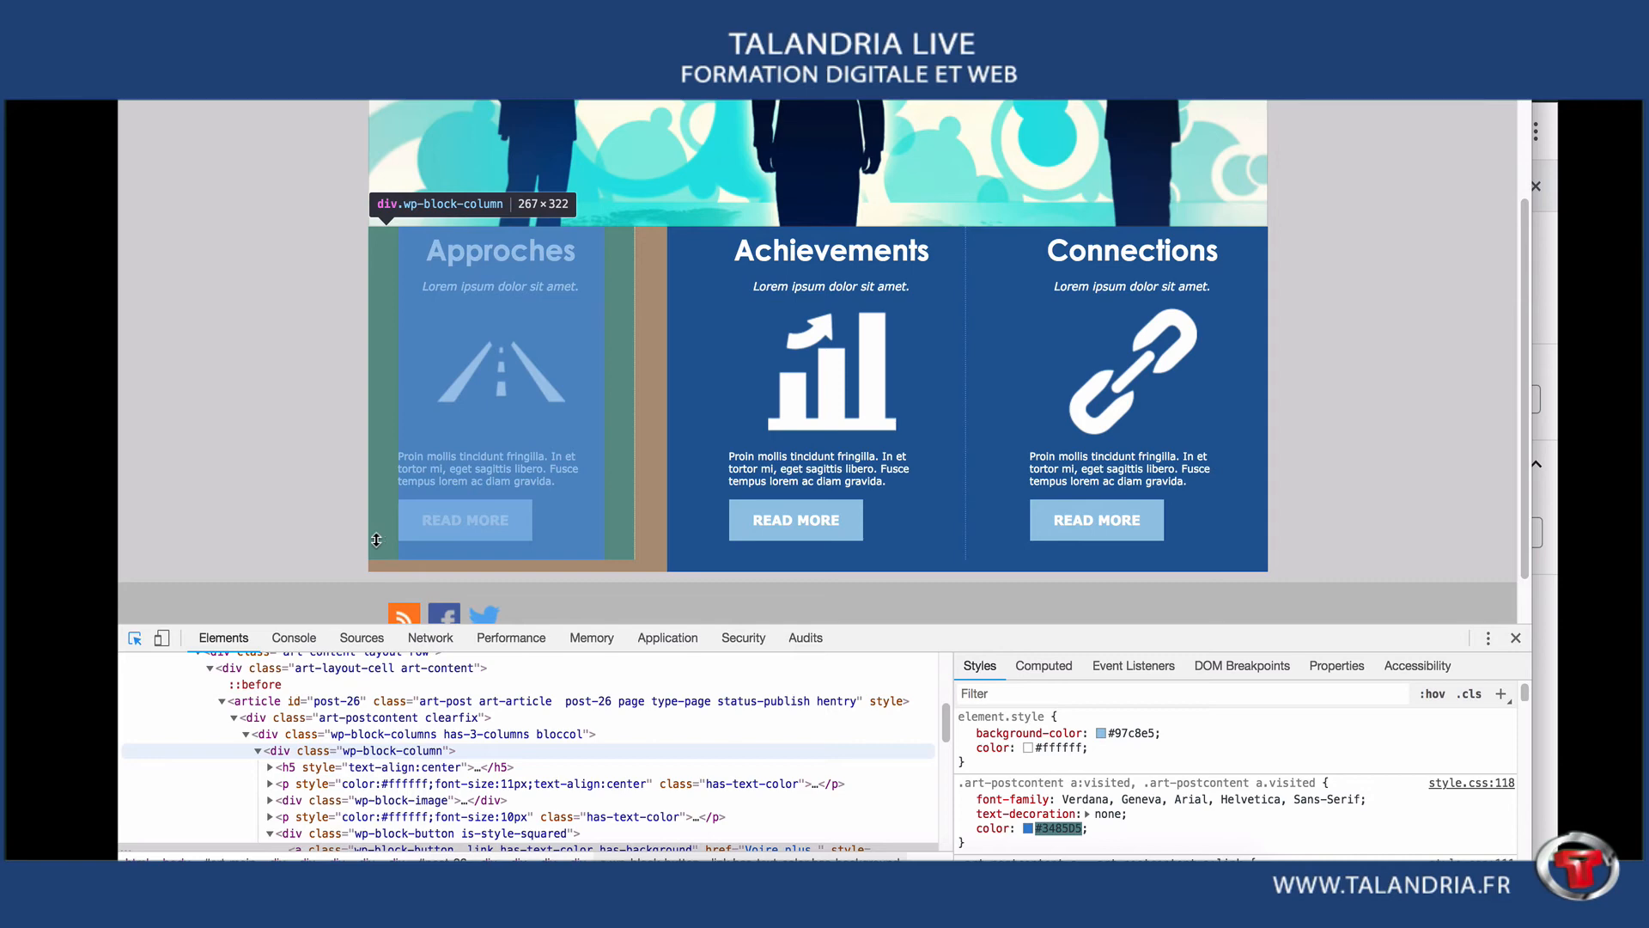
click(374, 539)
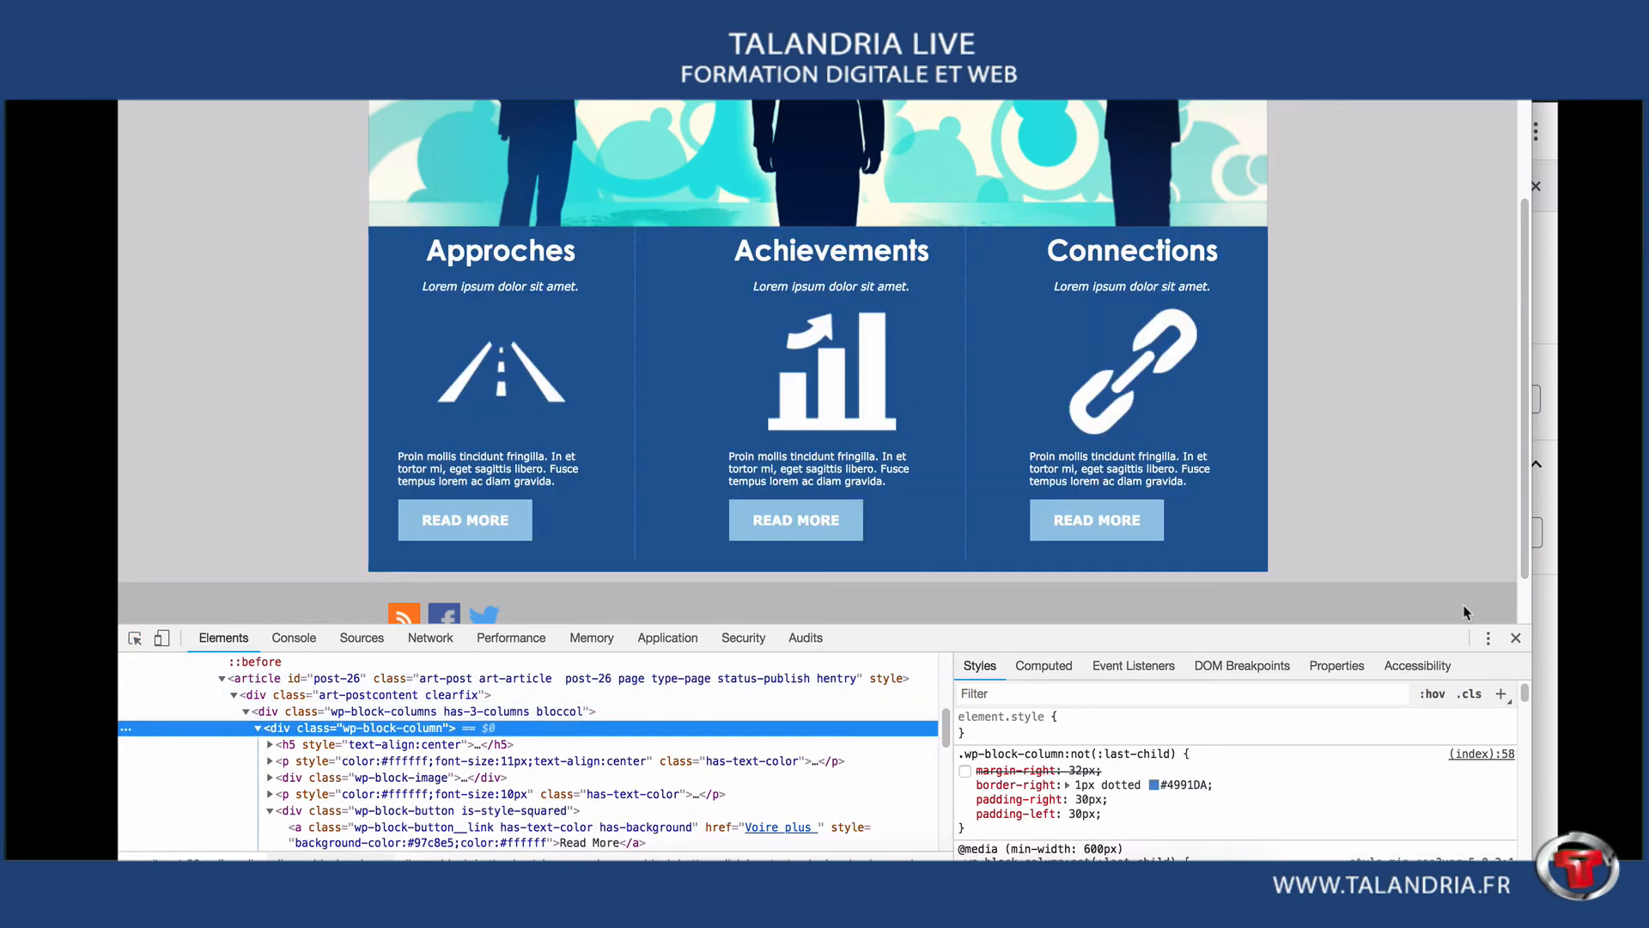
click(1548, 646)
text(col)
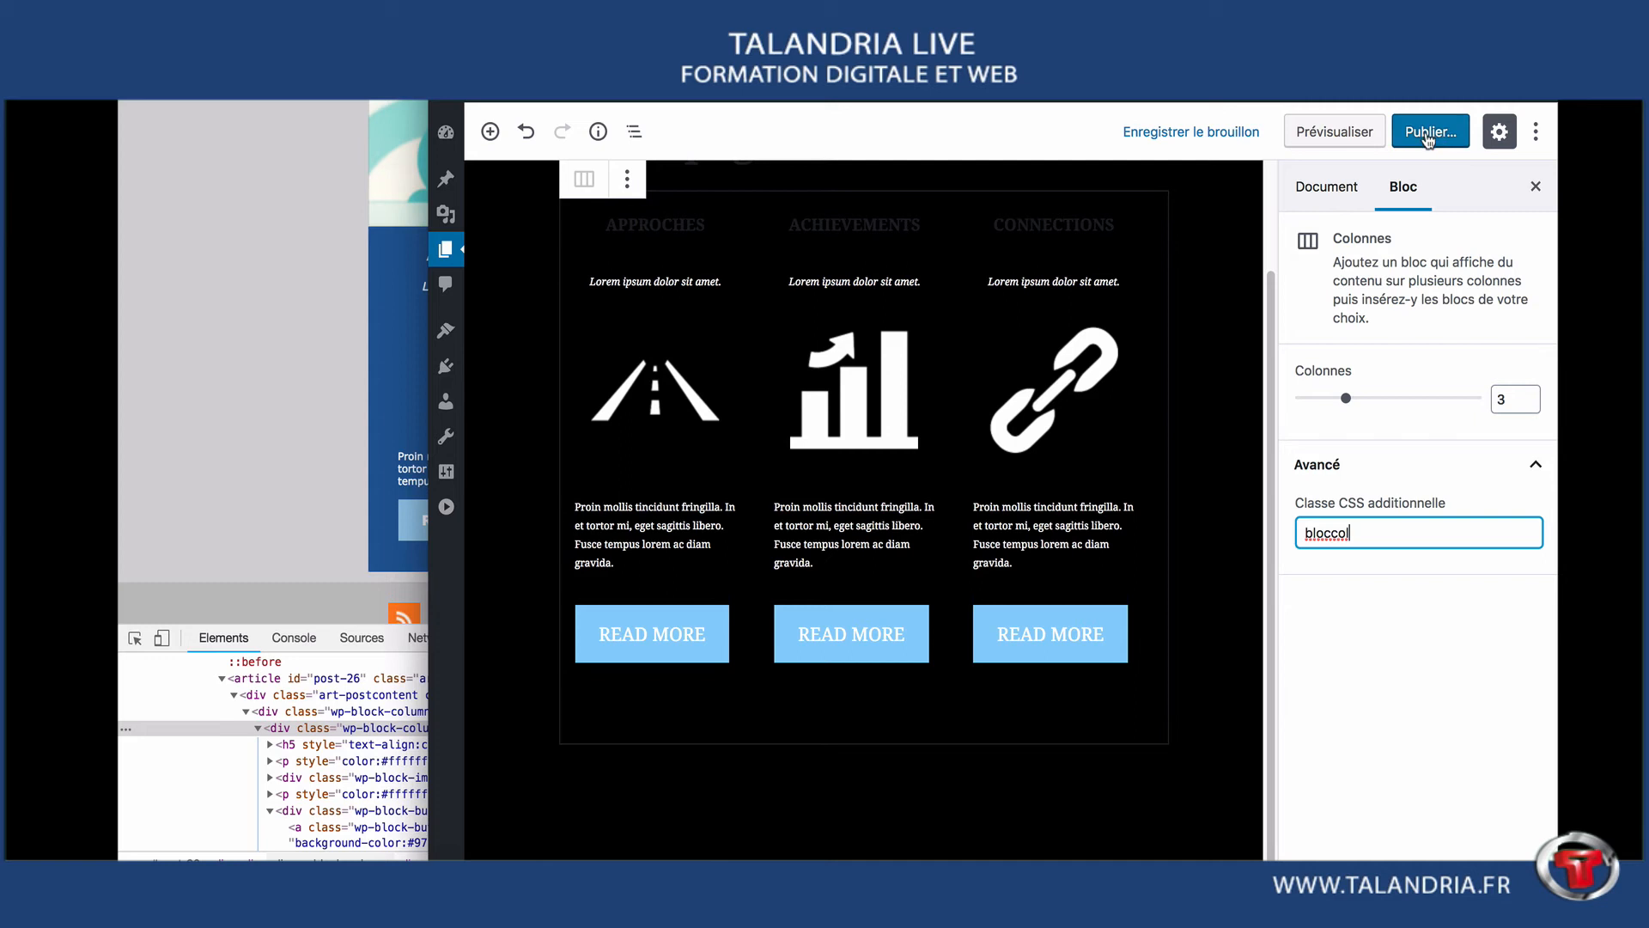
- Save the page as a draft and look over the Approches, Achievements and Connections columns on the existing home page
click(1225, 138)
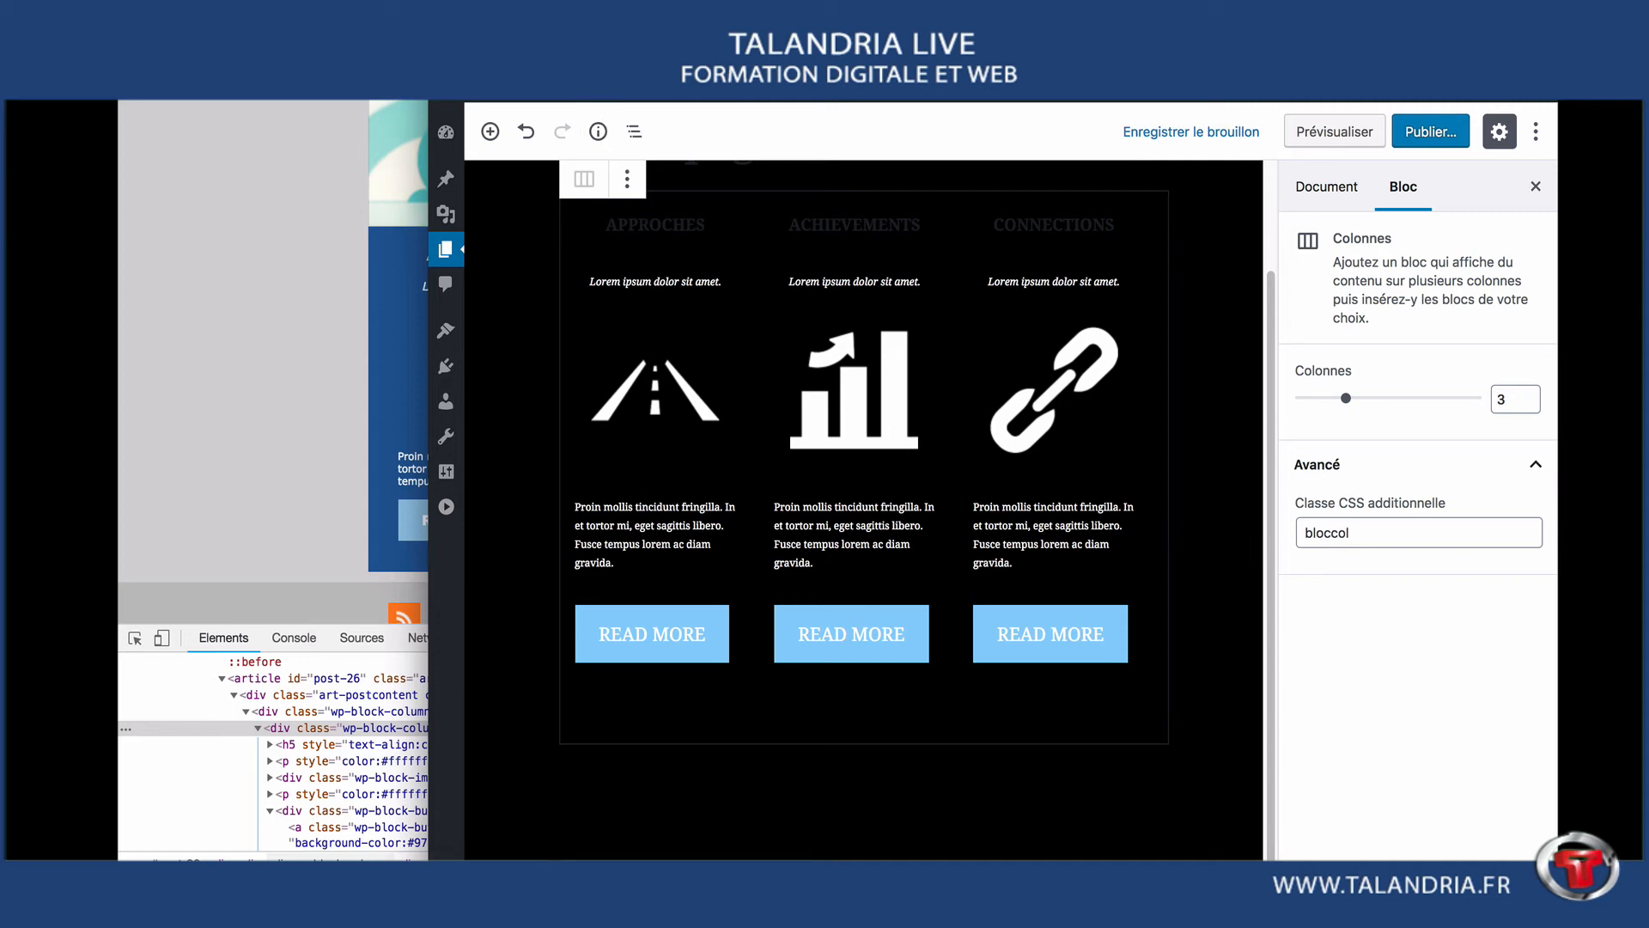
key(ctrl+Tab)
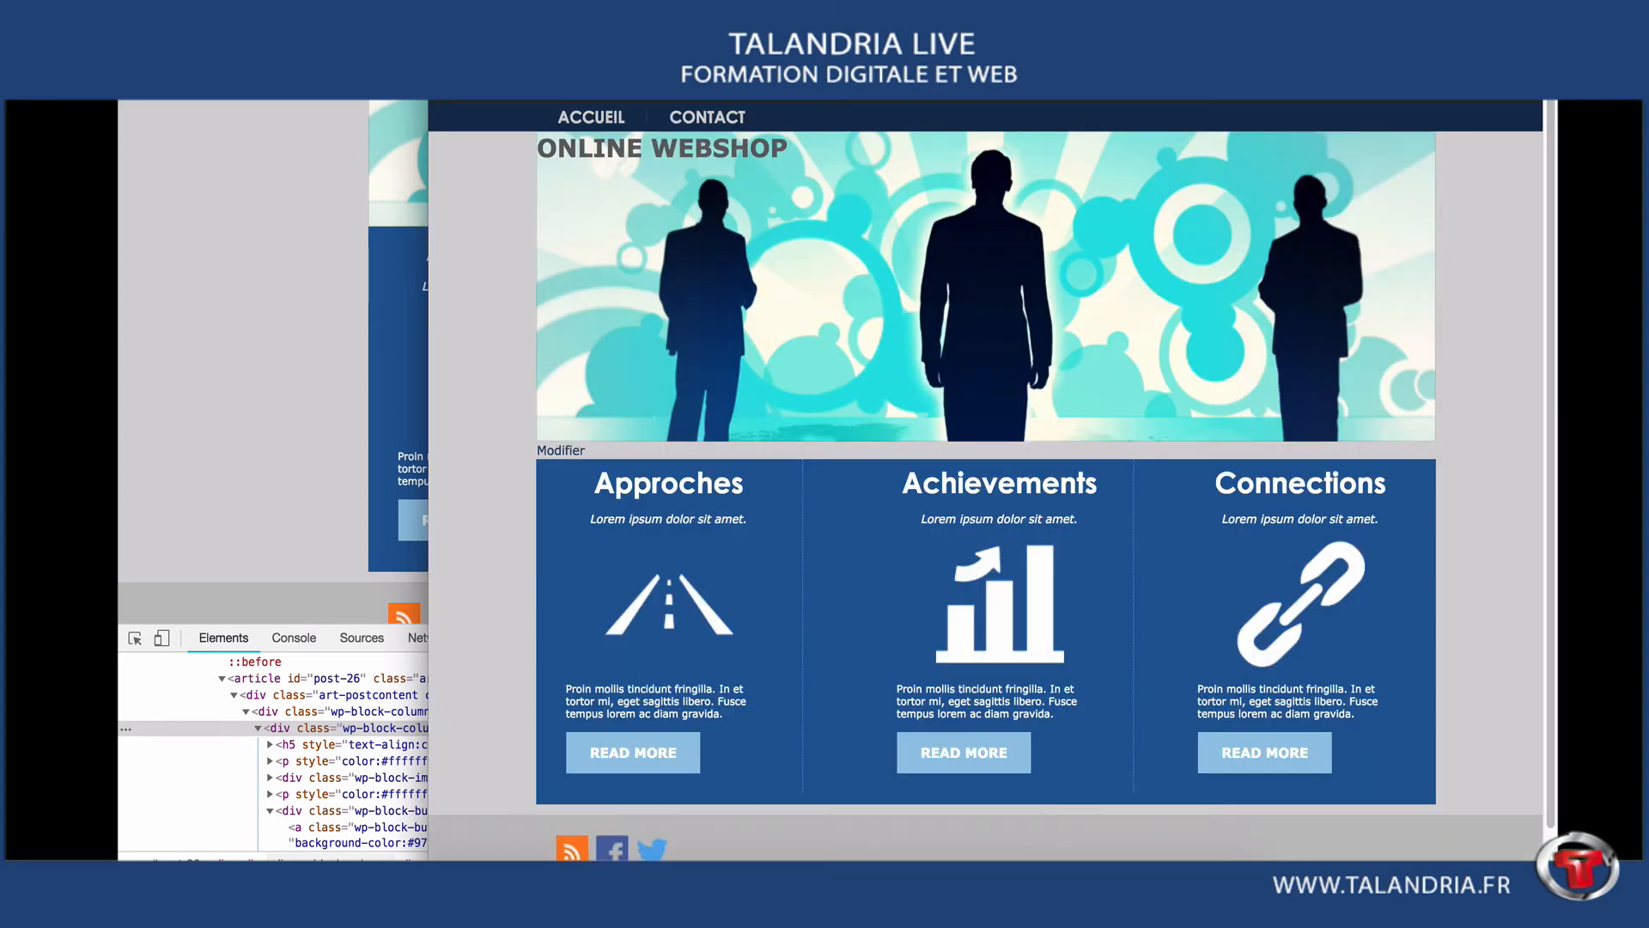
key(ctrl+shift+Tab)
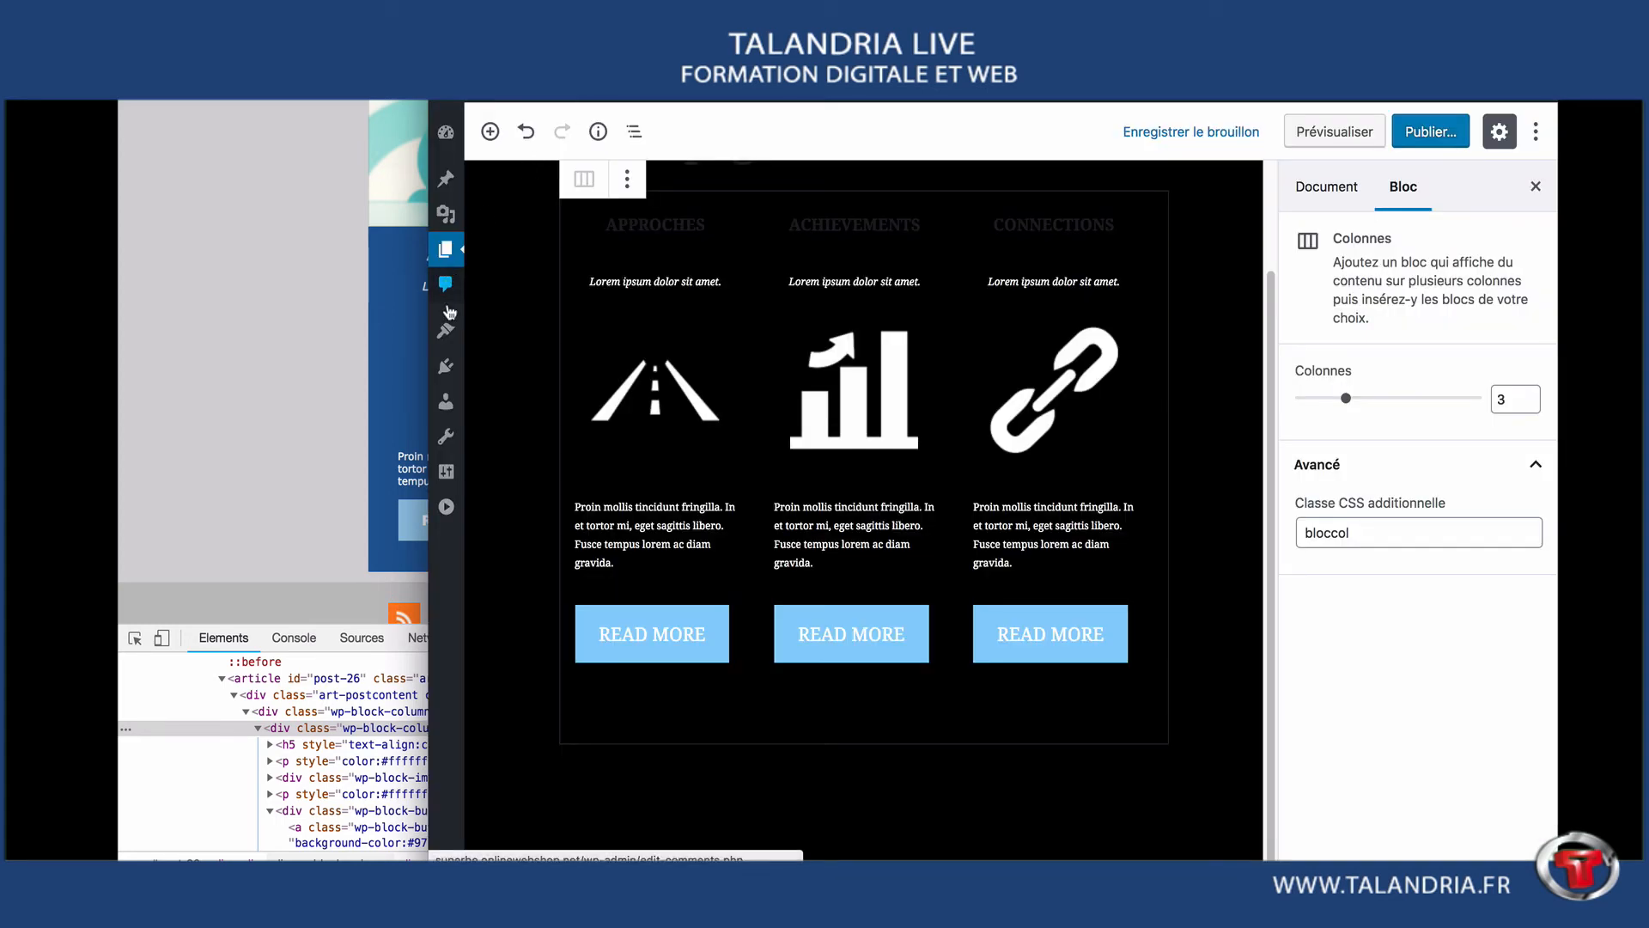
- Open the theme's additional CSS in the customizer and examine the text colour and background rules of the .bloccol class
mouse_move(448, 333)
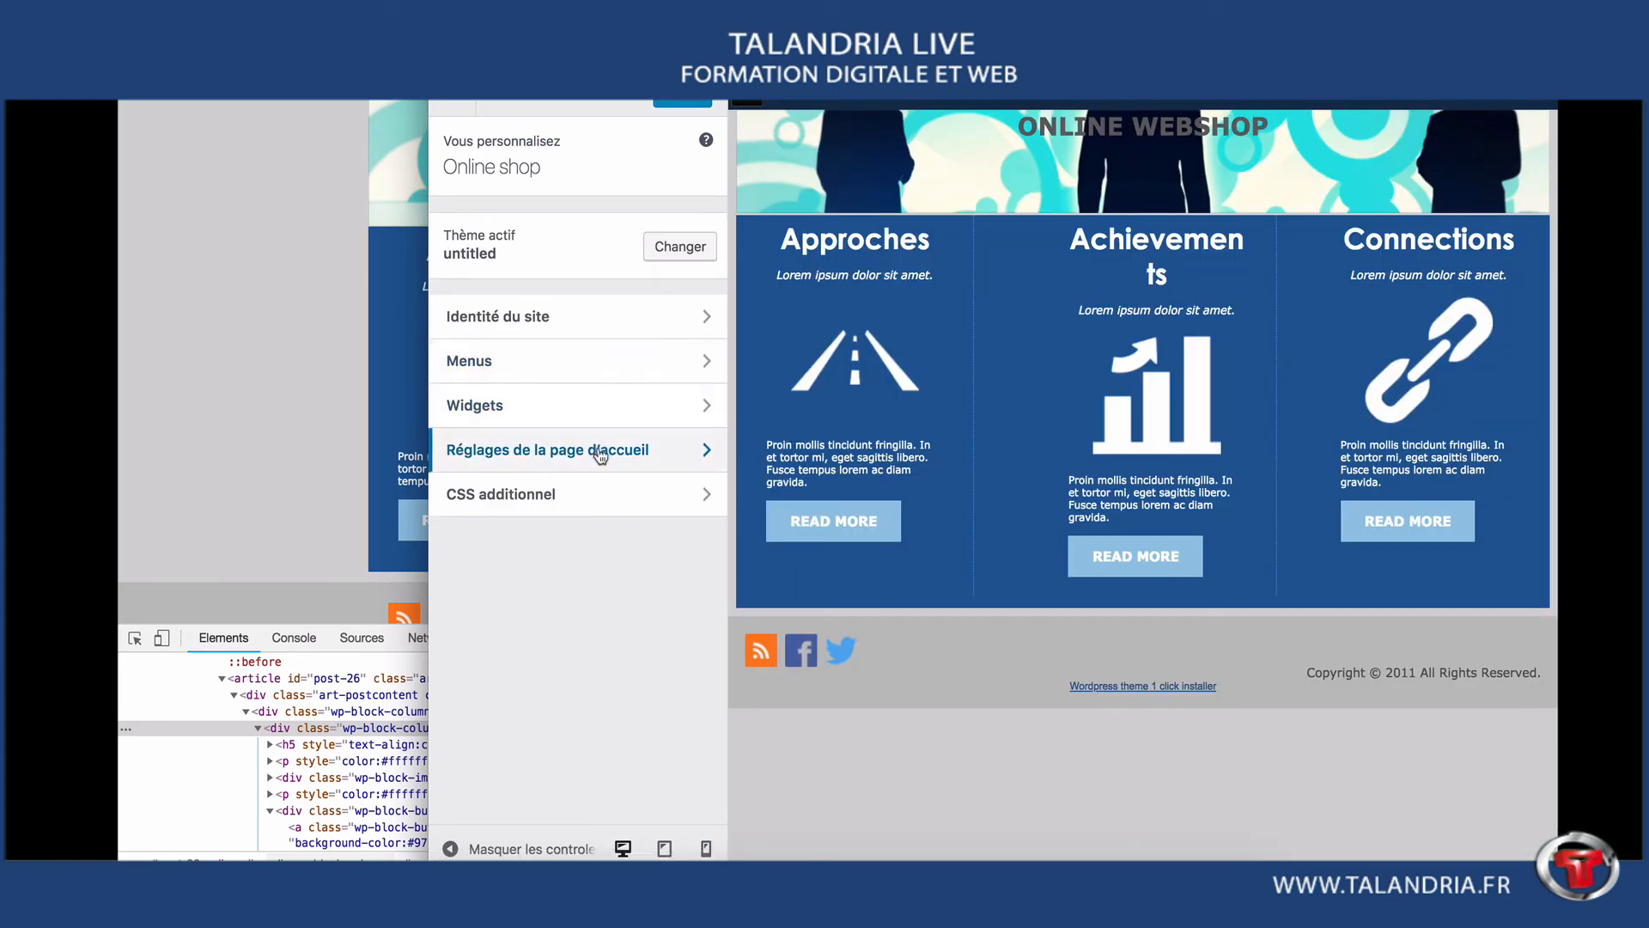
click(591, 496)
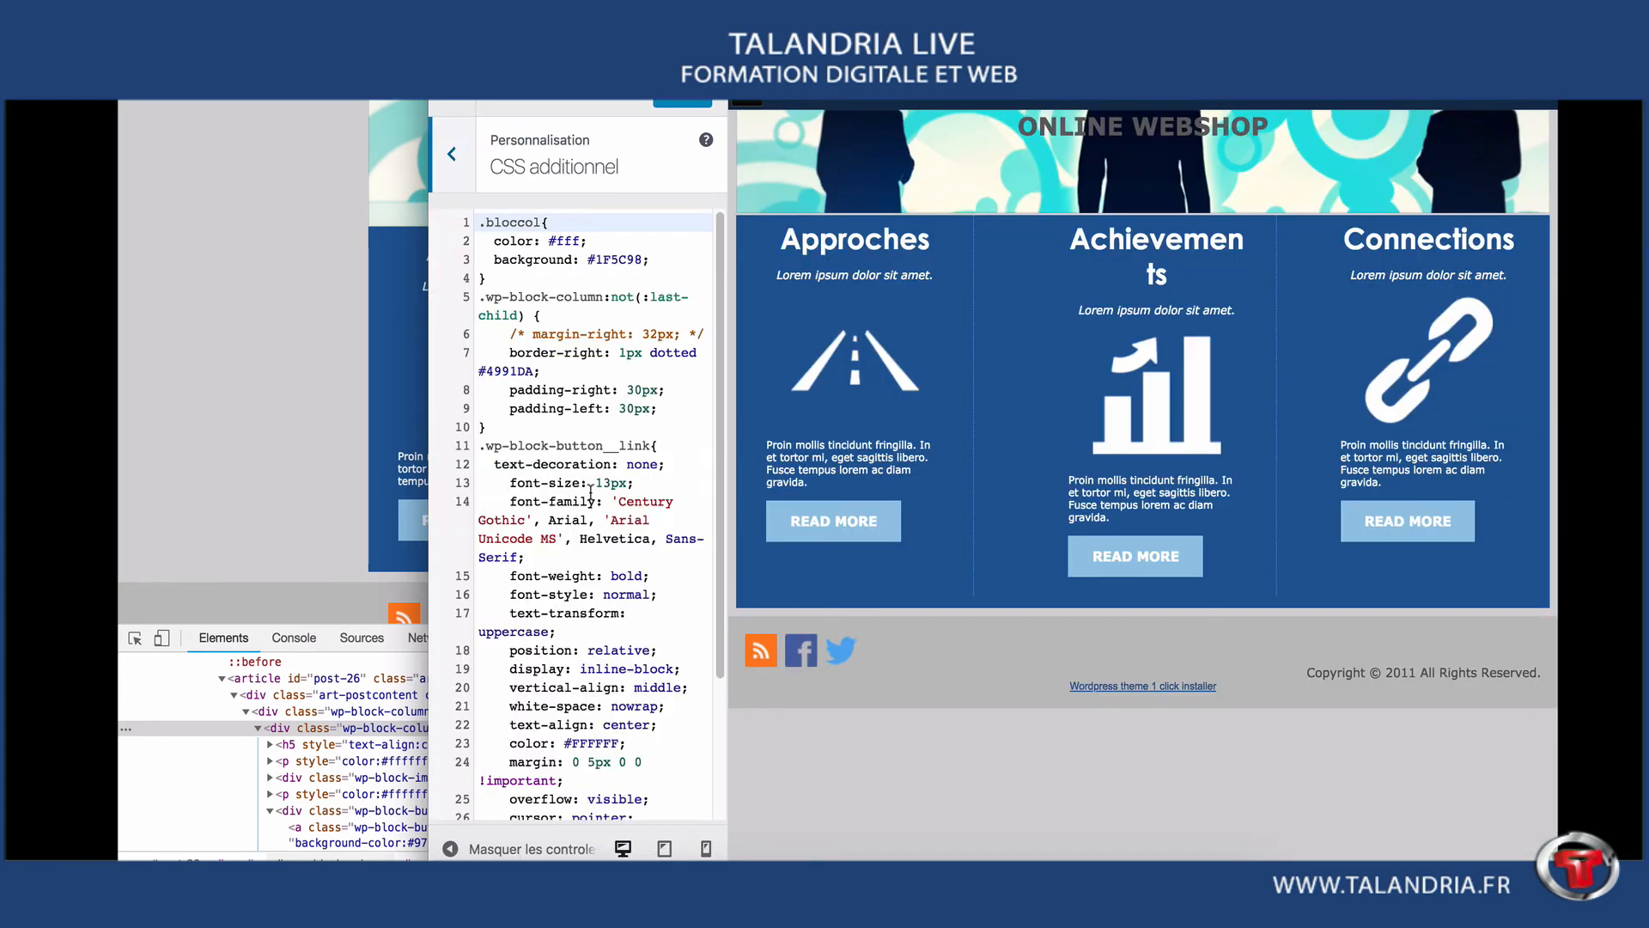
click(478, 225)
drag(478, 225, 587, 233)
click(494, 244)
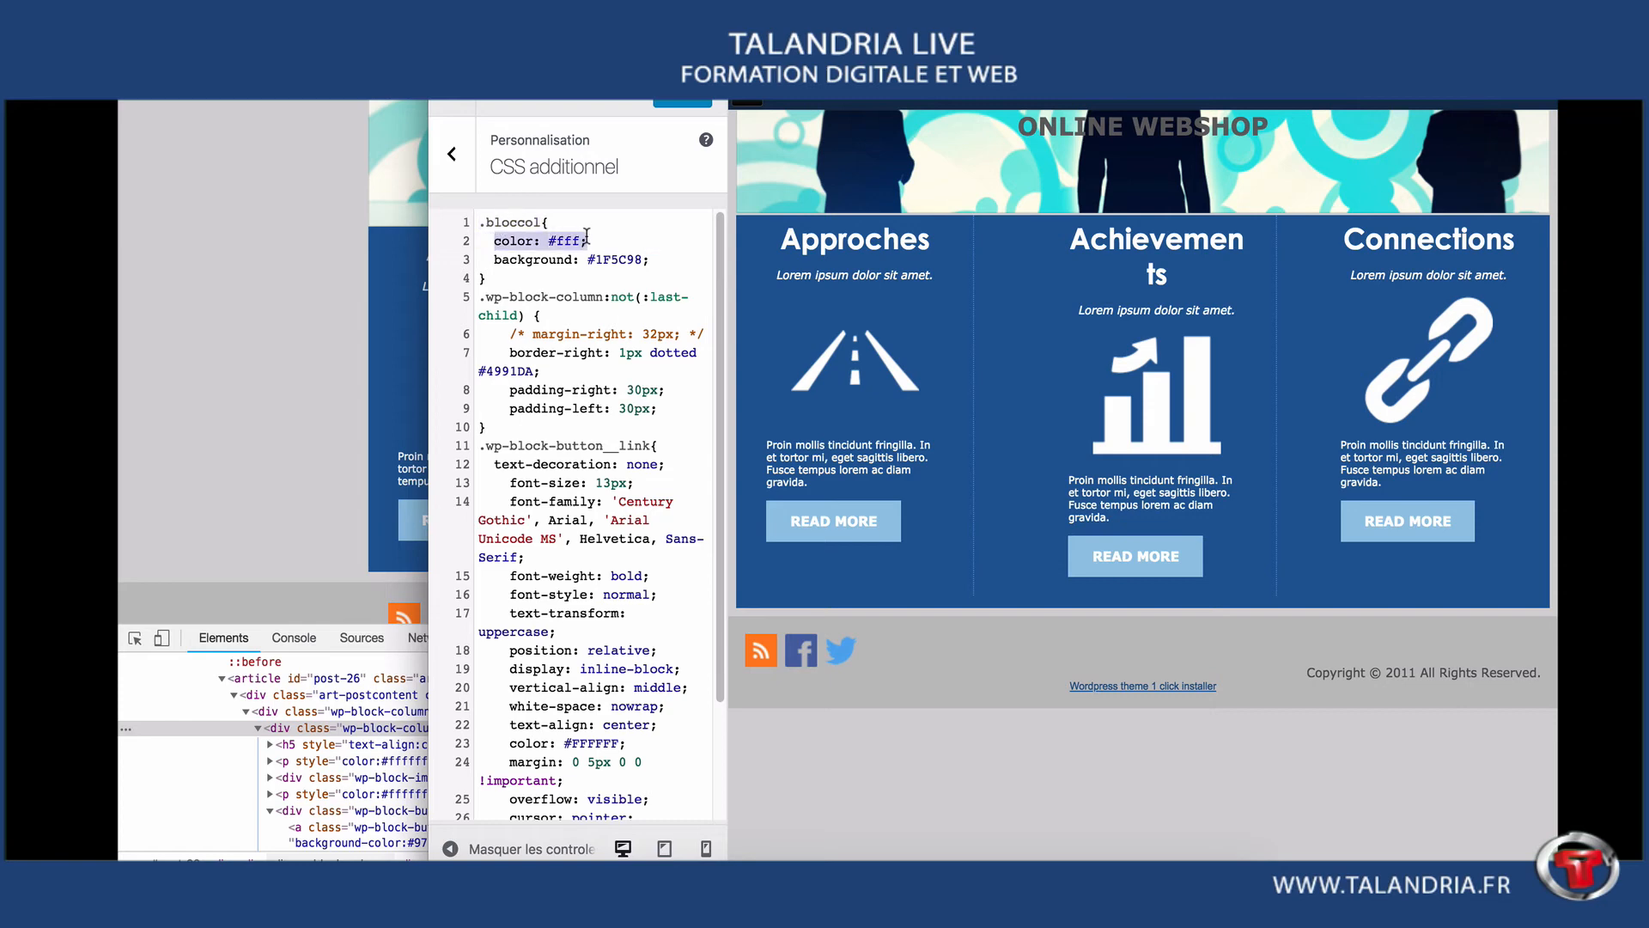
drag(496, 262, 638, 261)
click(639, 261)
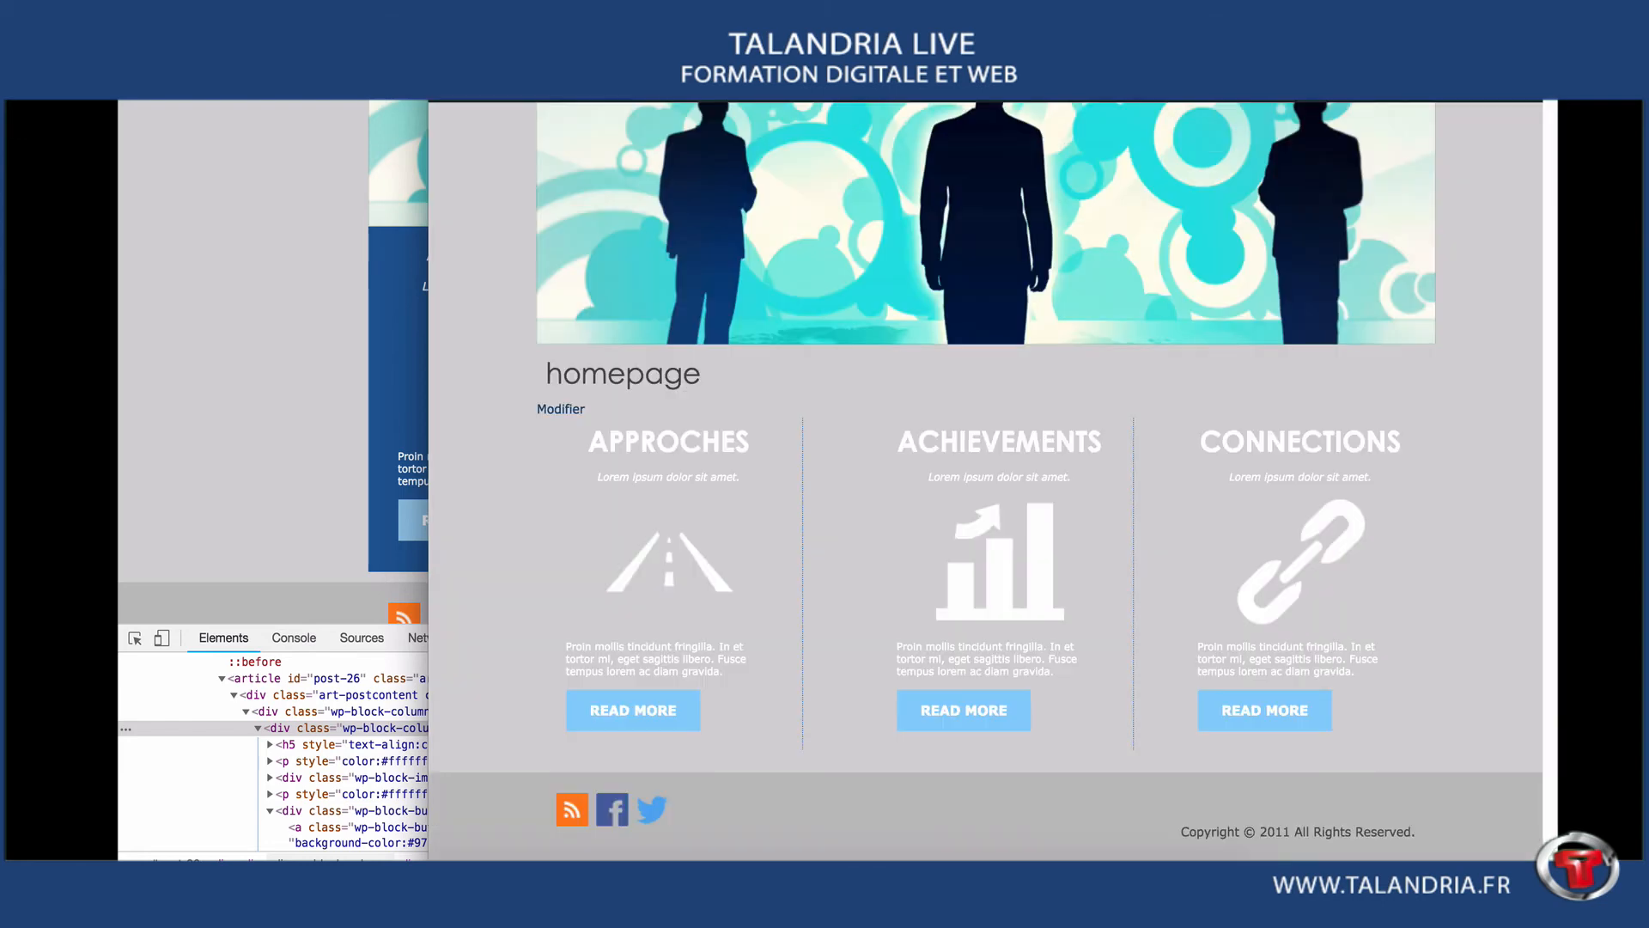
- Reload the homepage preview, compare its columns with the reference website and close the developer tools there
click(986, 24)
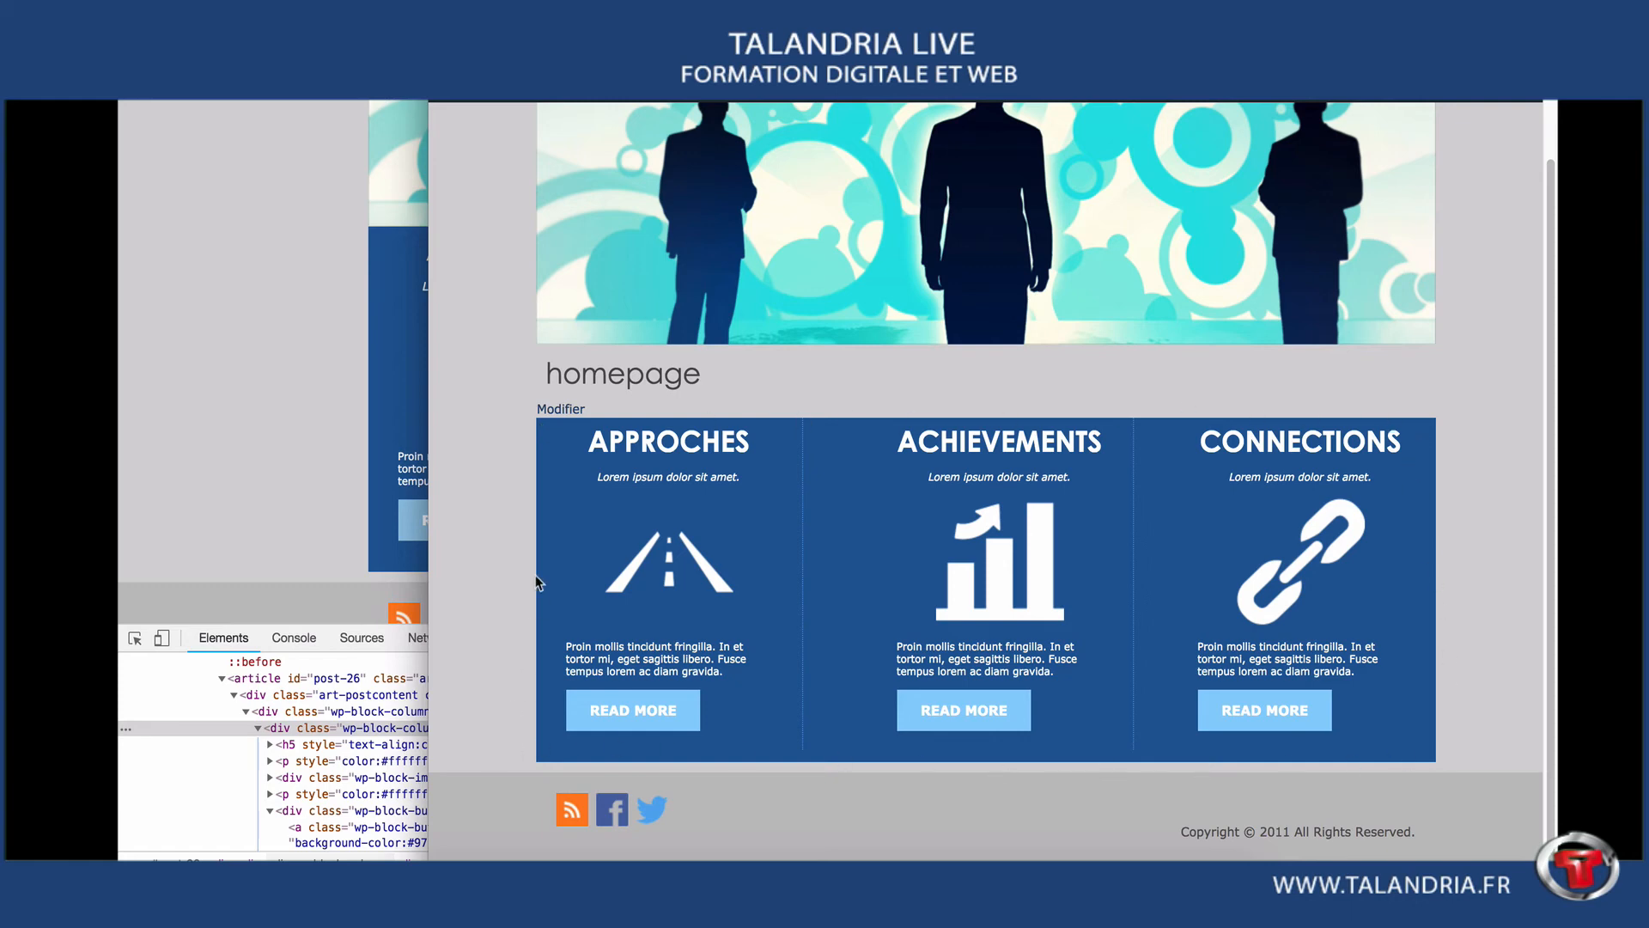
click(302, 498)
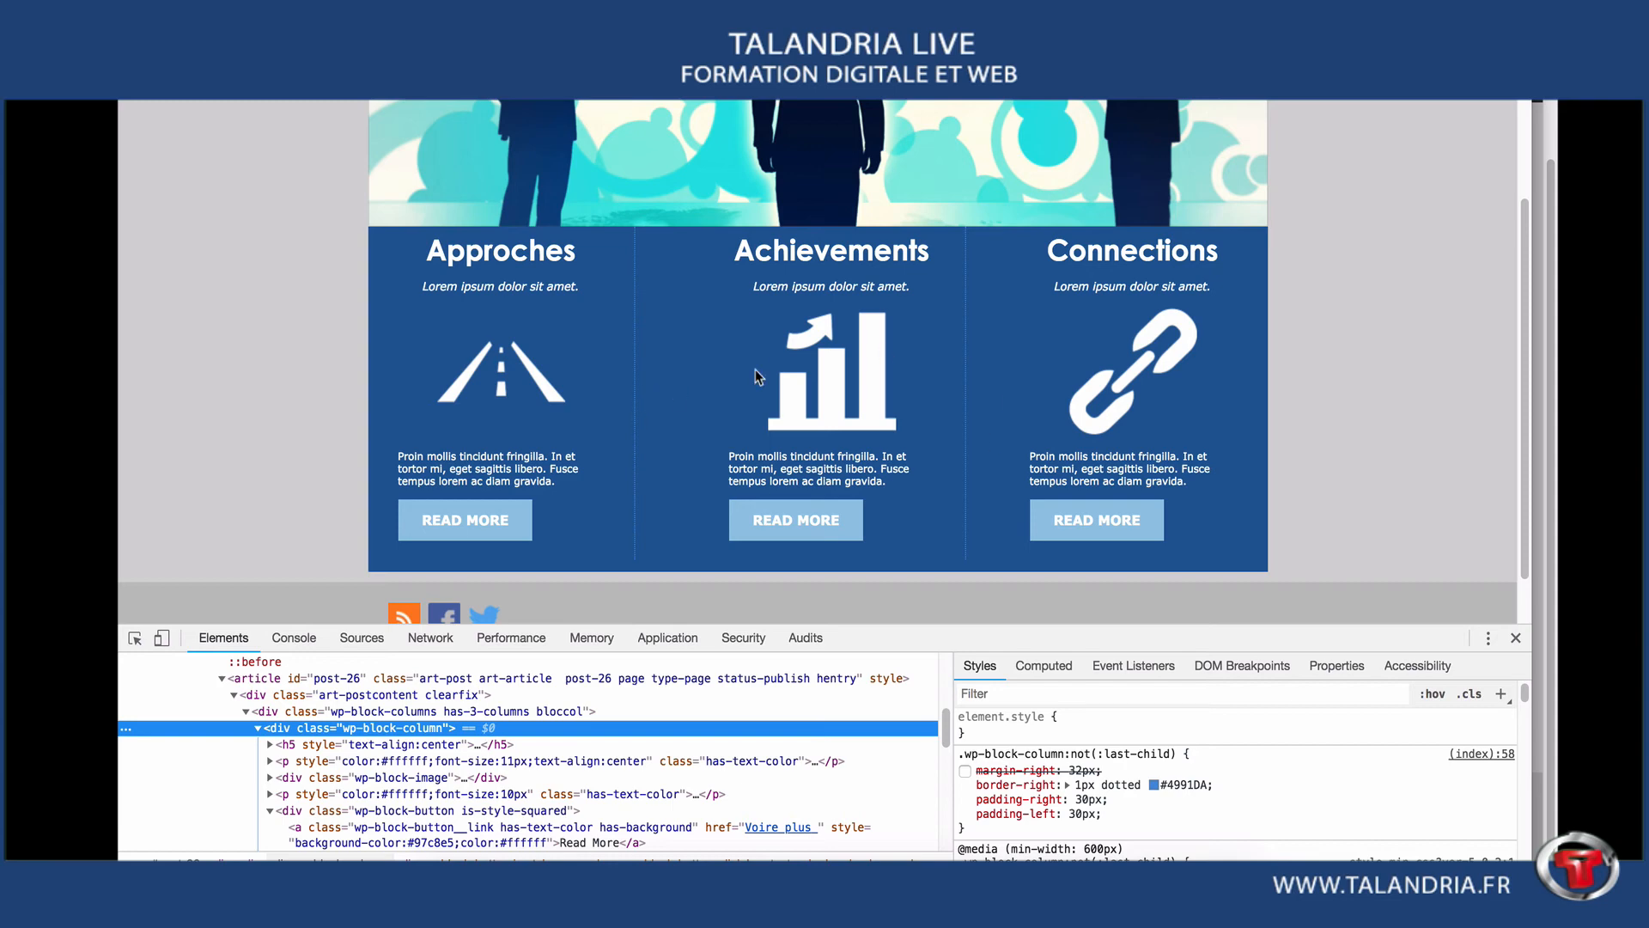
click(1517, 639)
click(1538, 621)
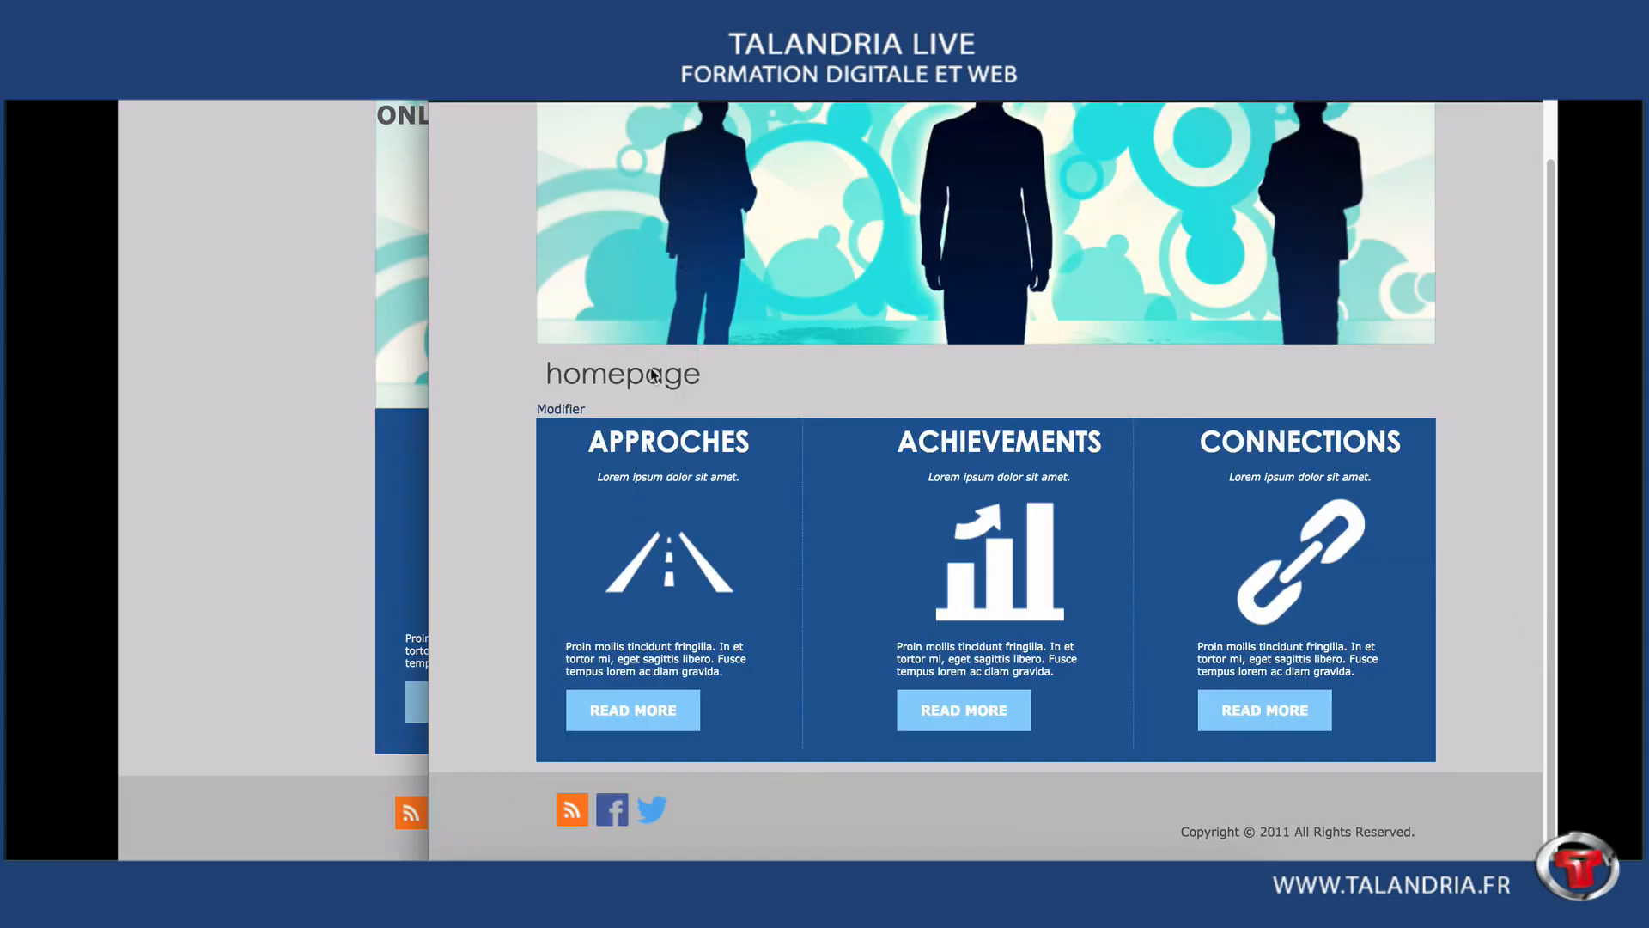
- Check the "homepage" title shown in the preview, then leave the additional CSS and close the customizer
drag(542, 373, 738, 368)
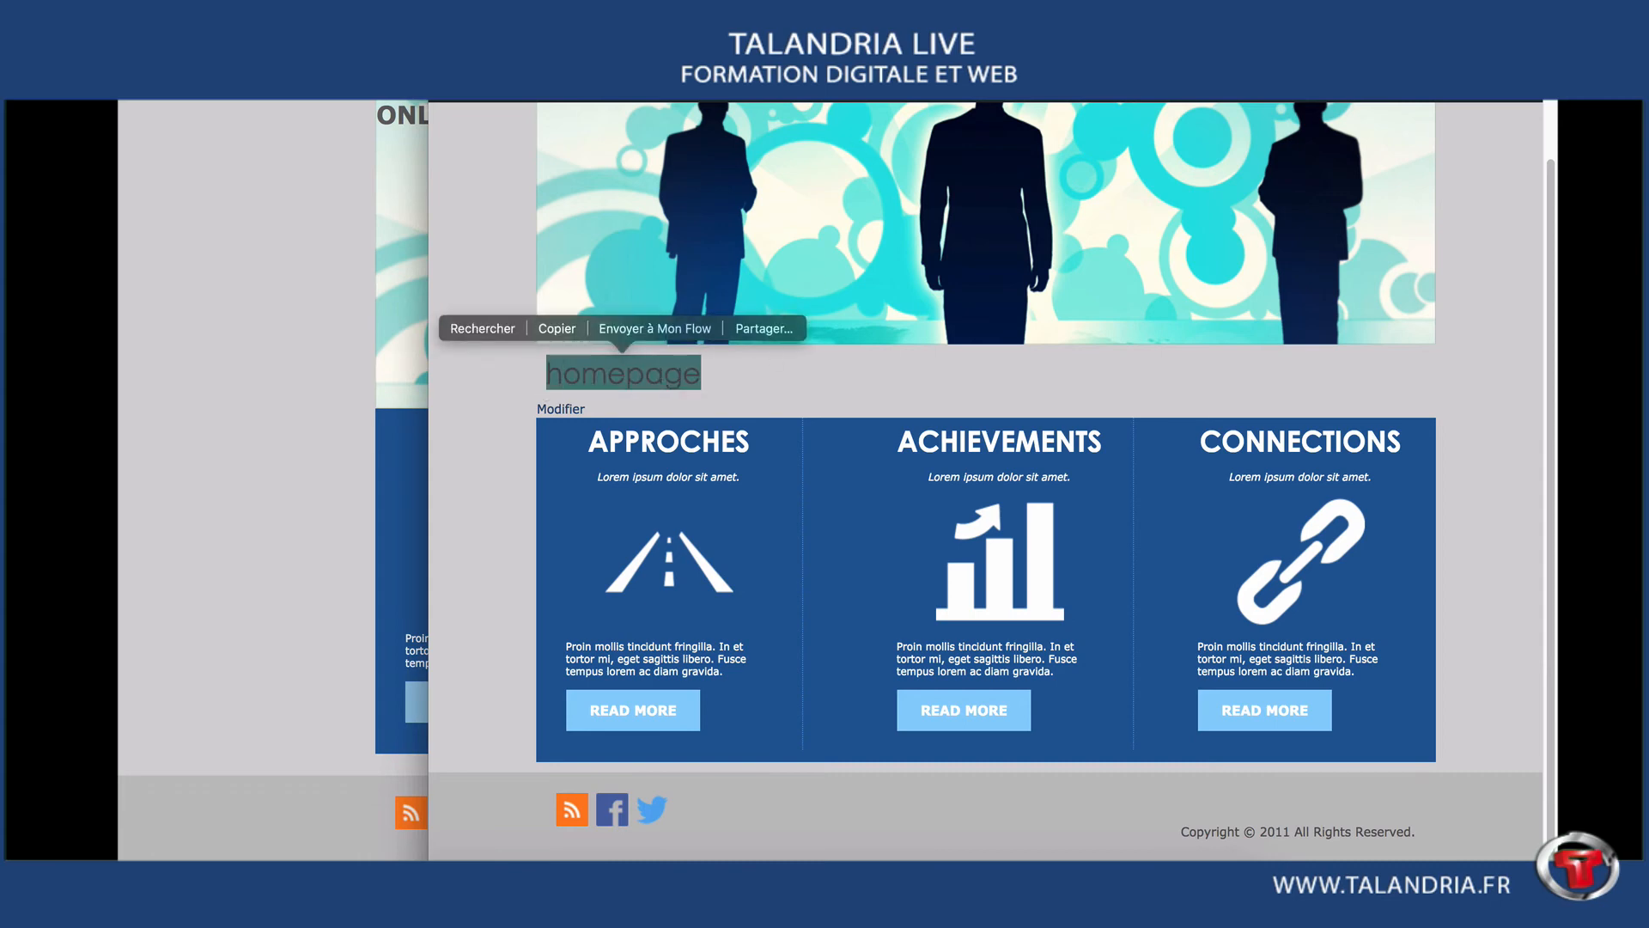
click(911, 39)
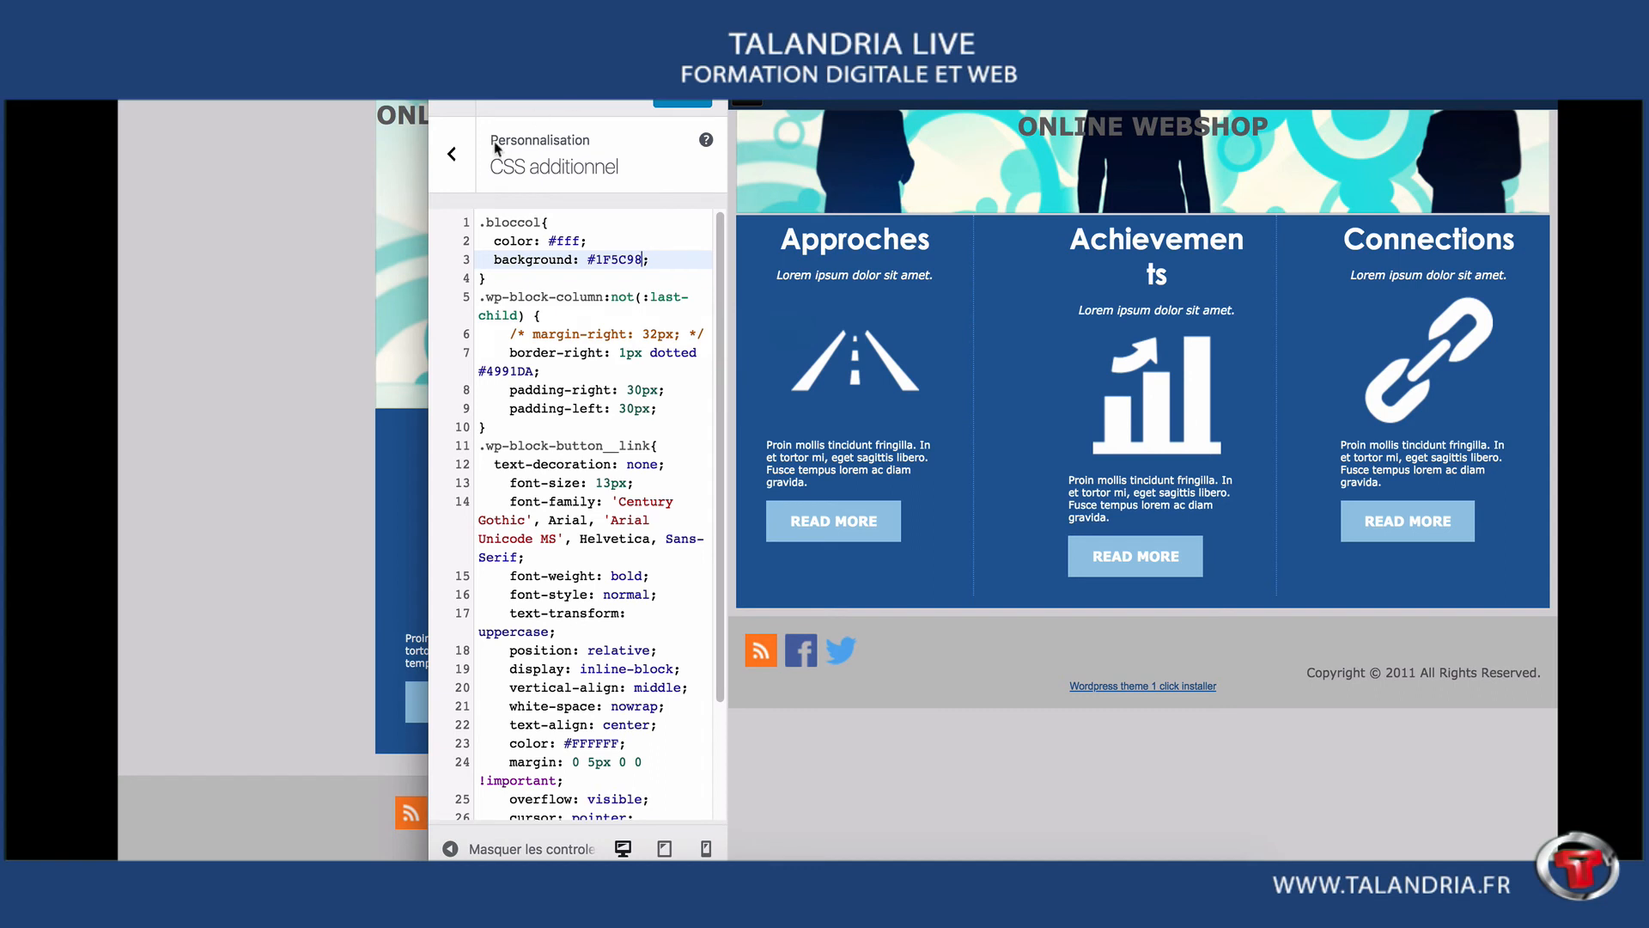
click(452, 154)
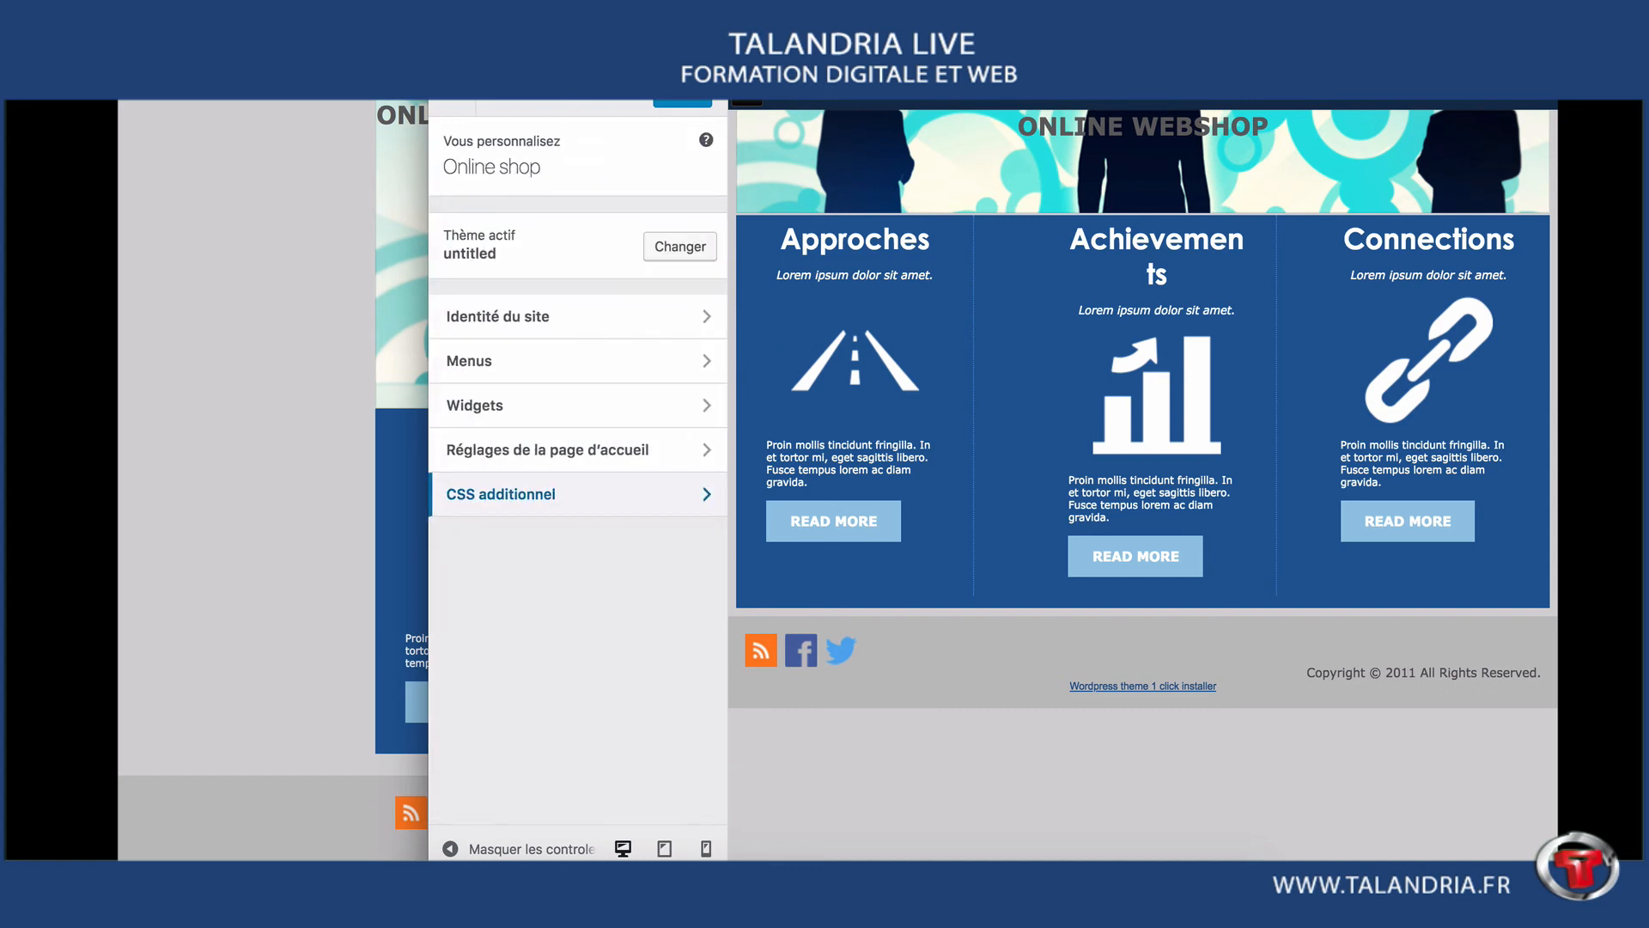
click(452, 106)
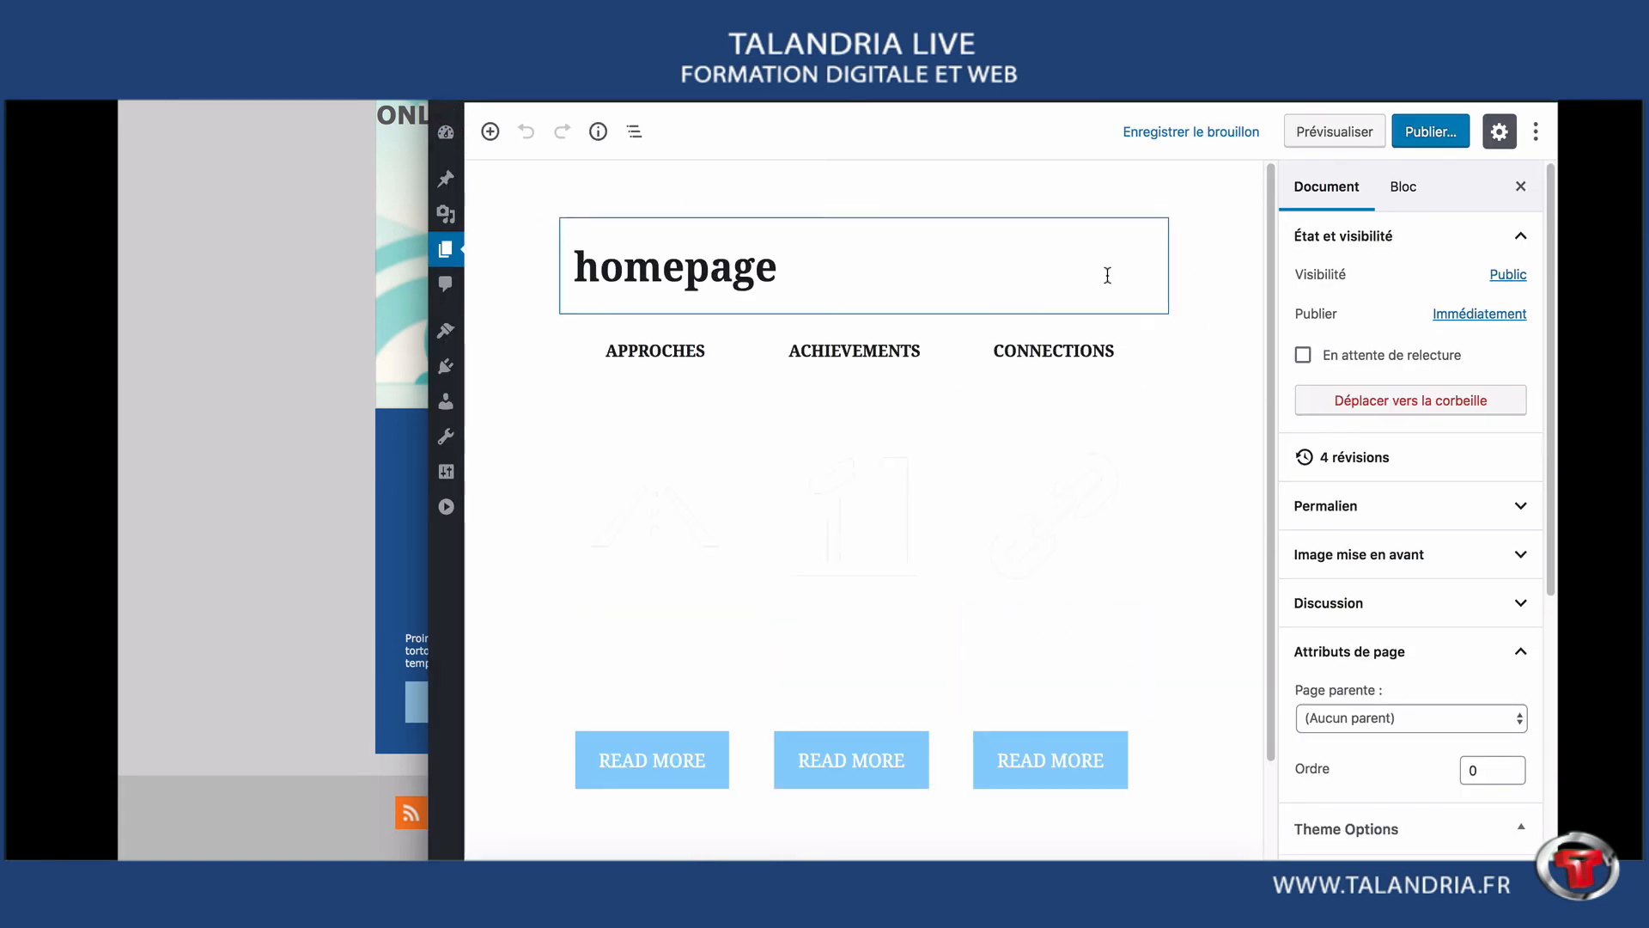
- Look through the page's Permalien, Image mise en avant, Discussion and Attributs de page settings for a title display option
click(1443, 514)
click(1443, 514)
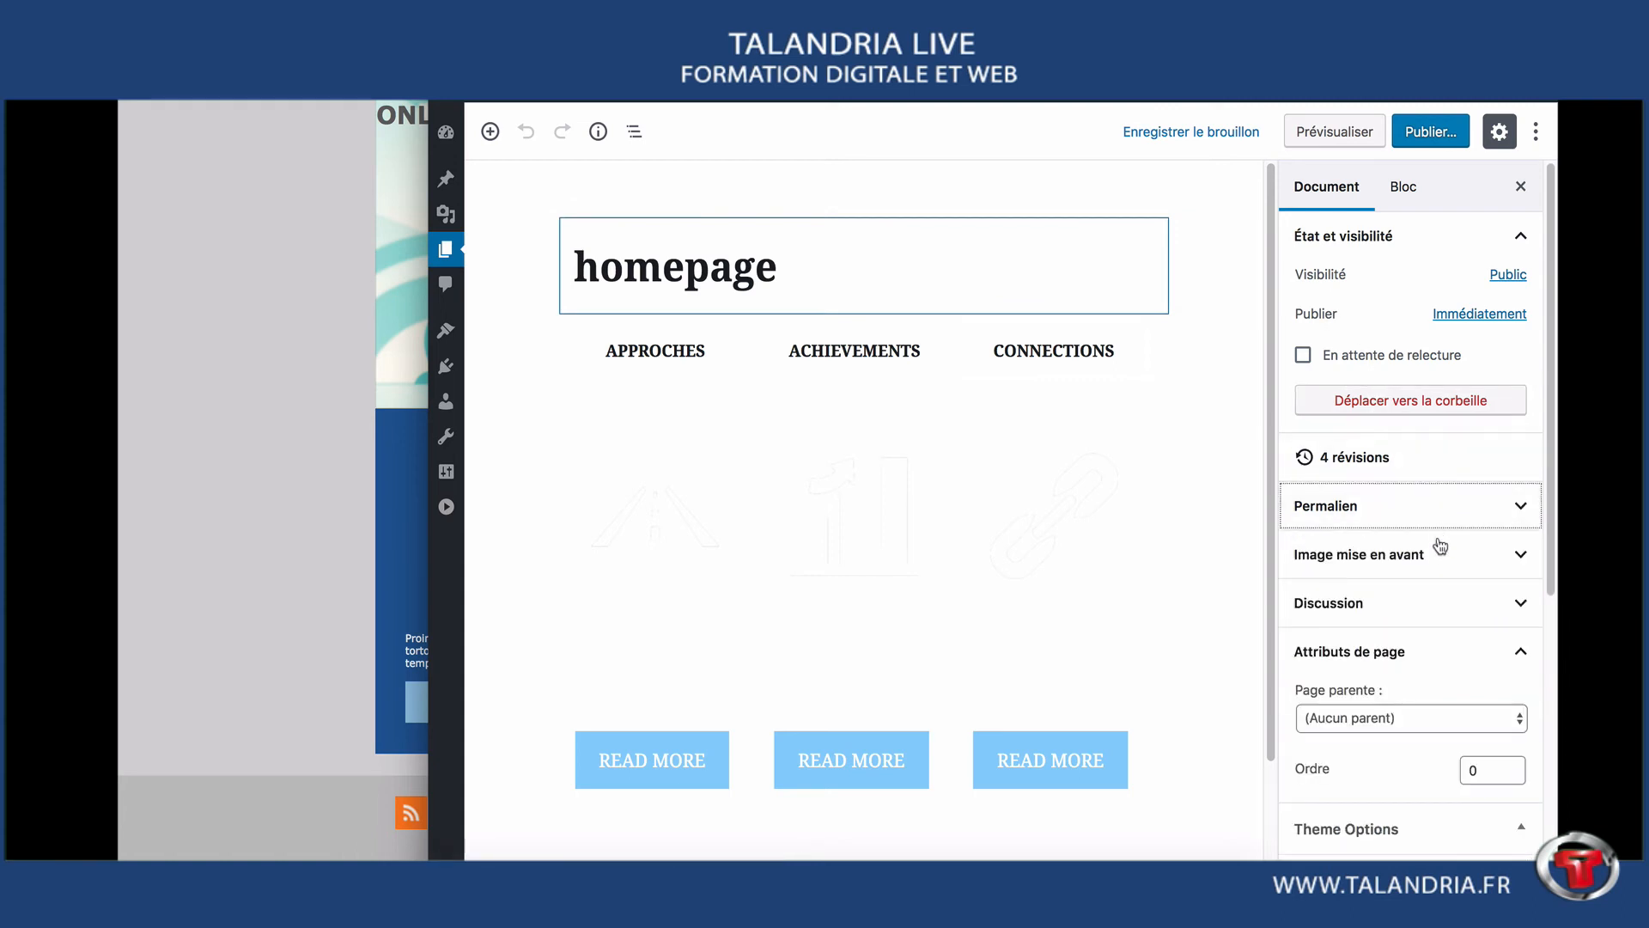
click(1458, 557)
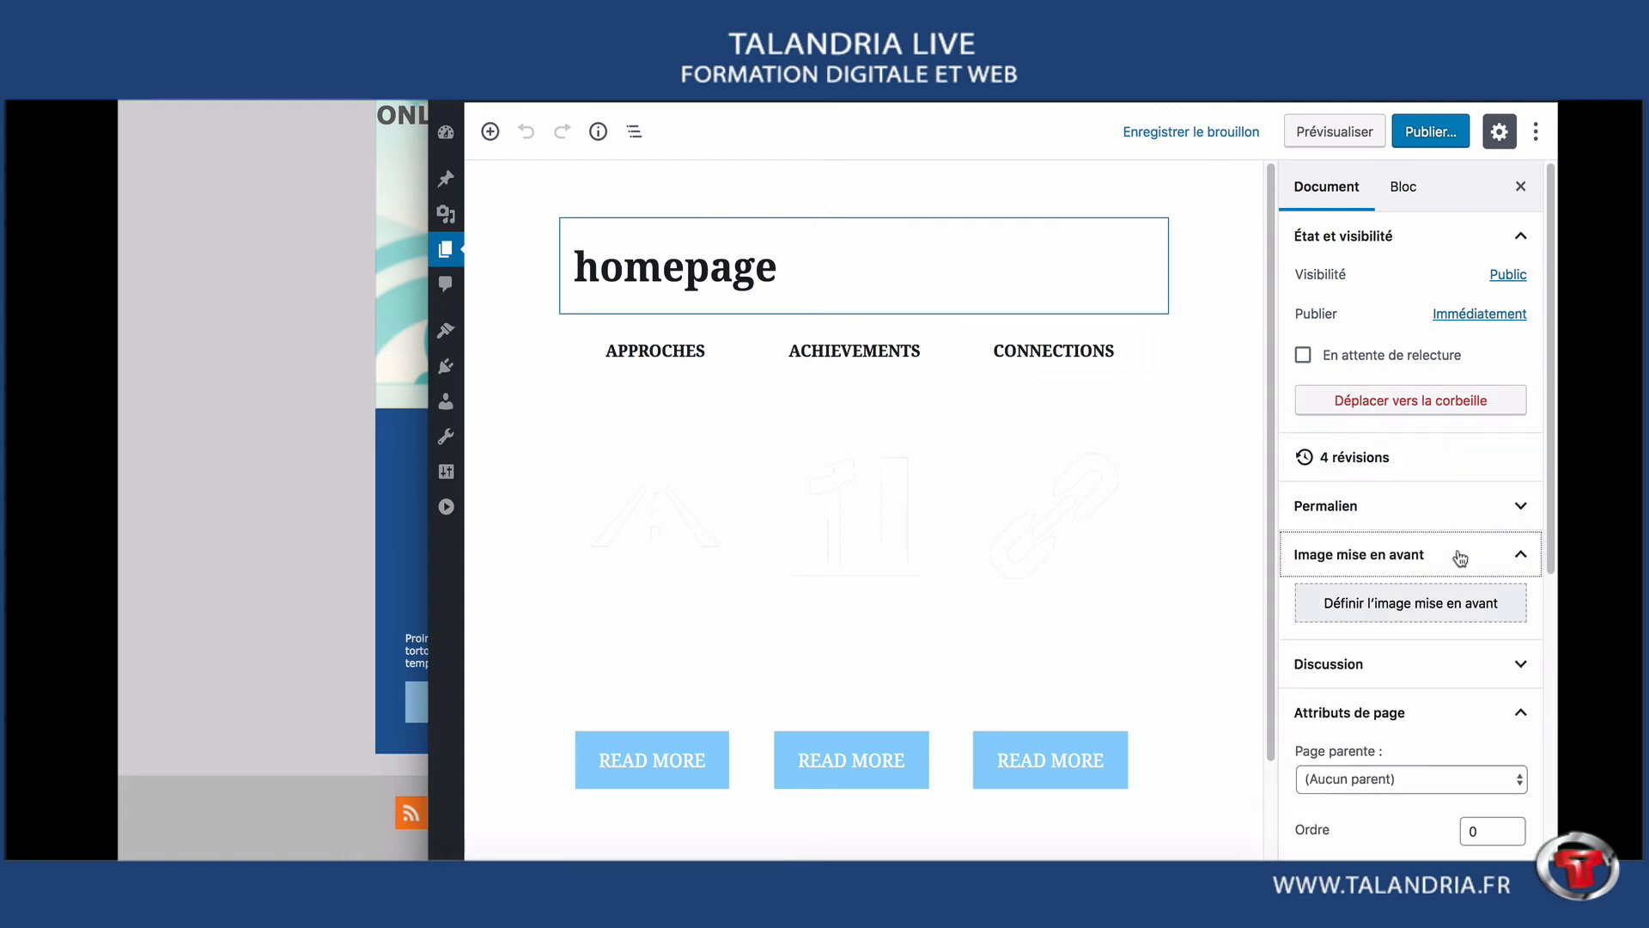
click(1508, 559)
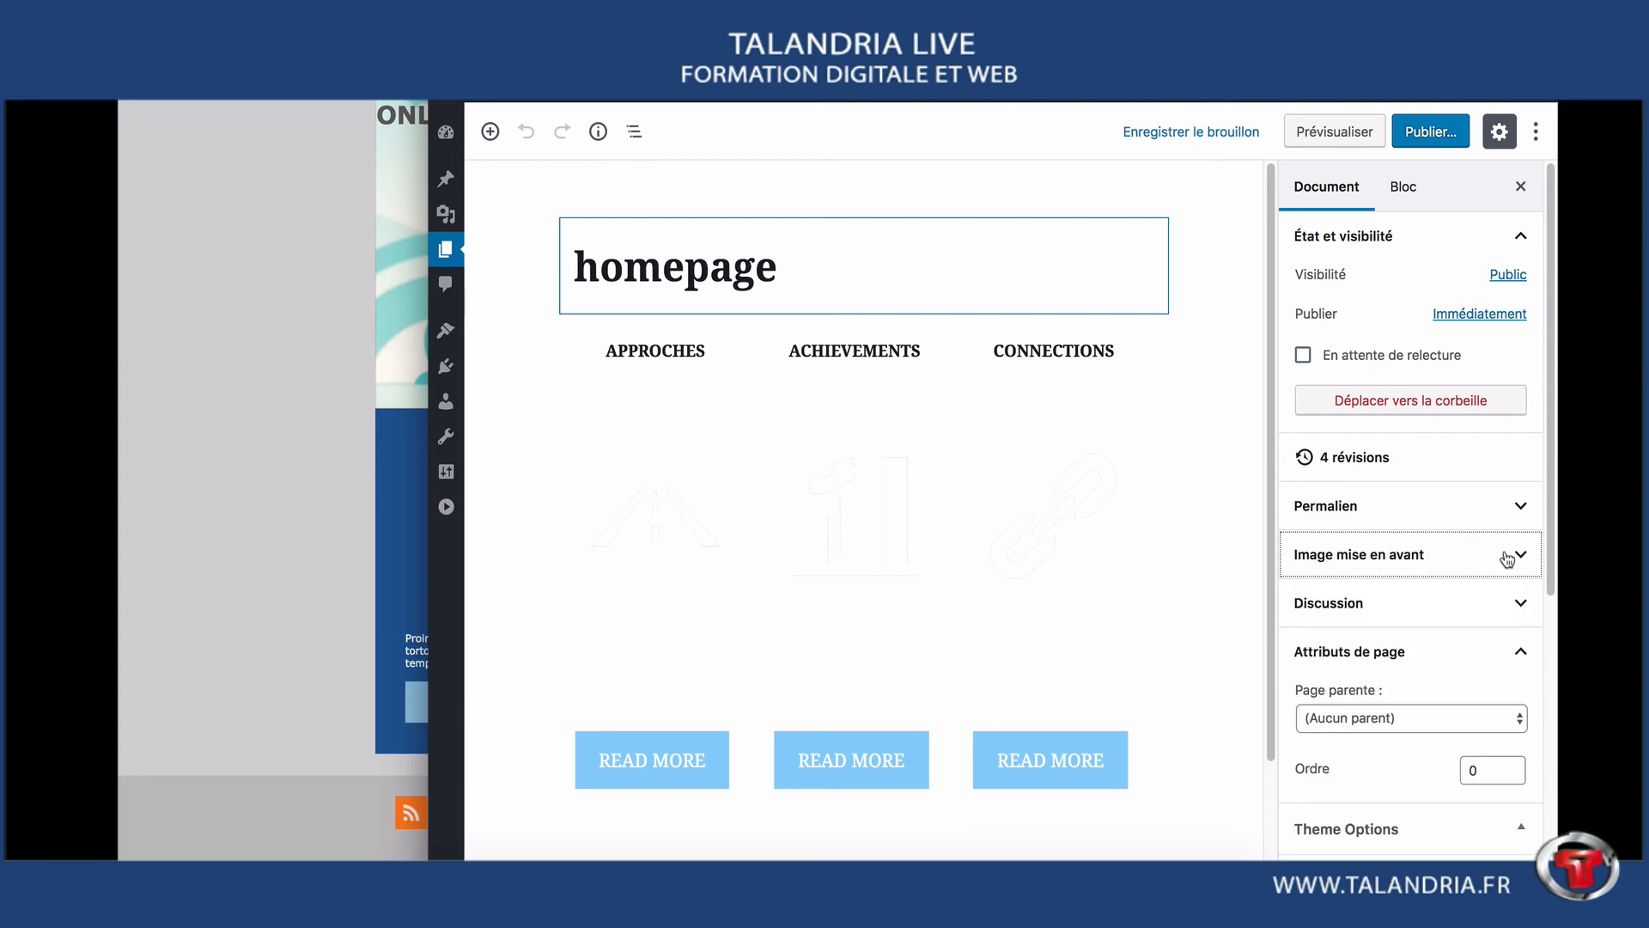
click(1500, 606)
click(1503, 605)
scroll(1504, 601, down, 1)
scroll(1505, 602, down, 3)
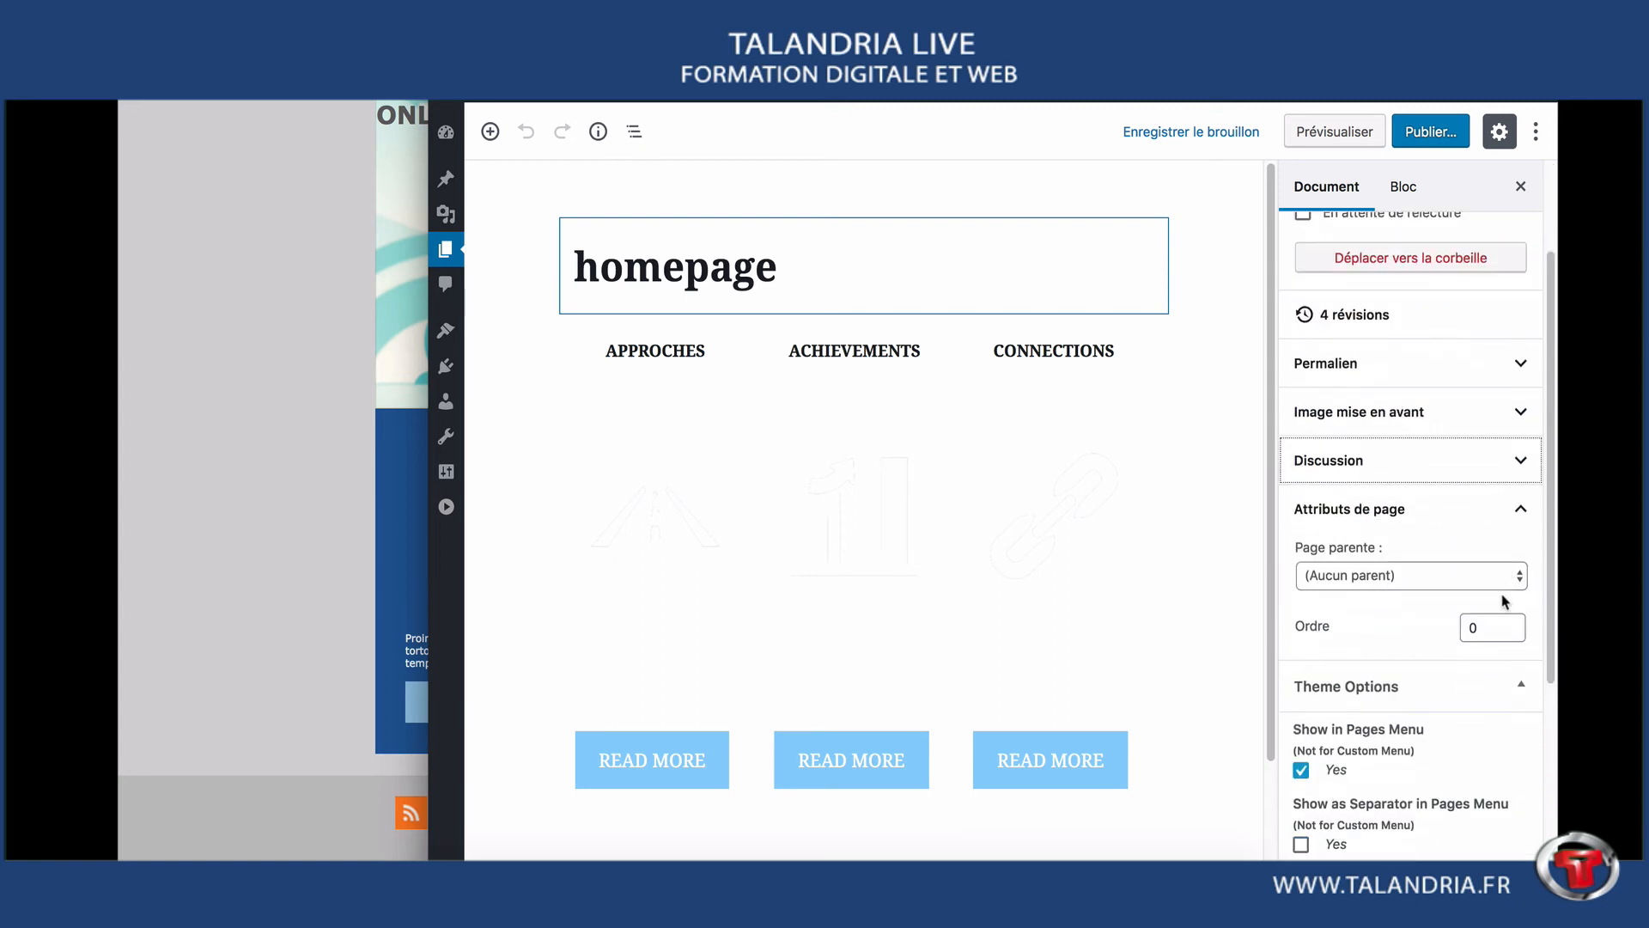
click(1500, 515)
click(1500, 515)
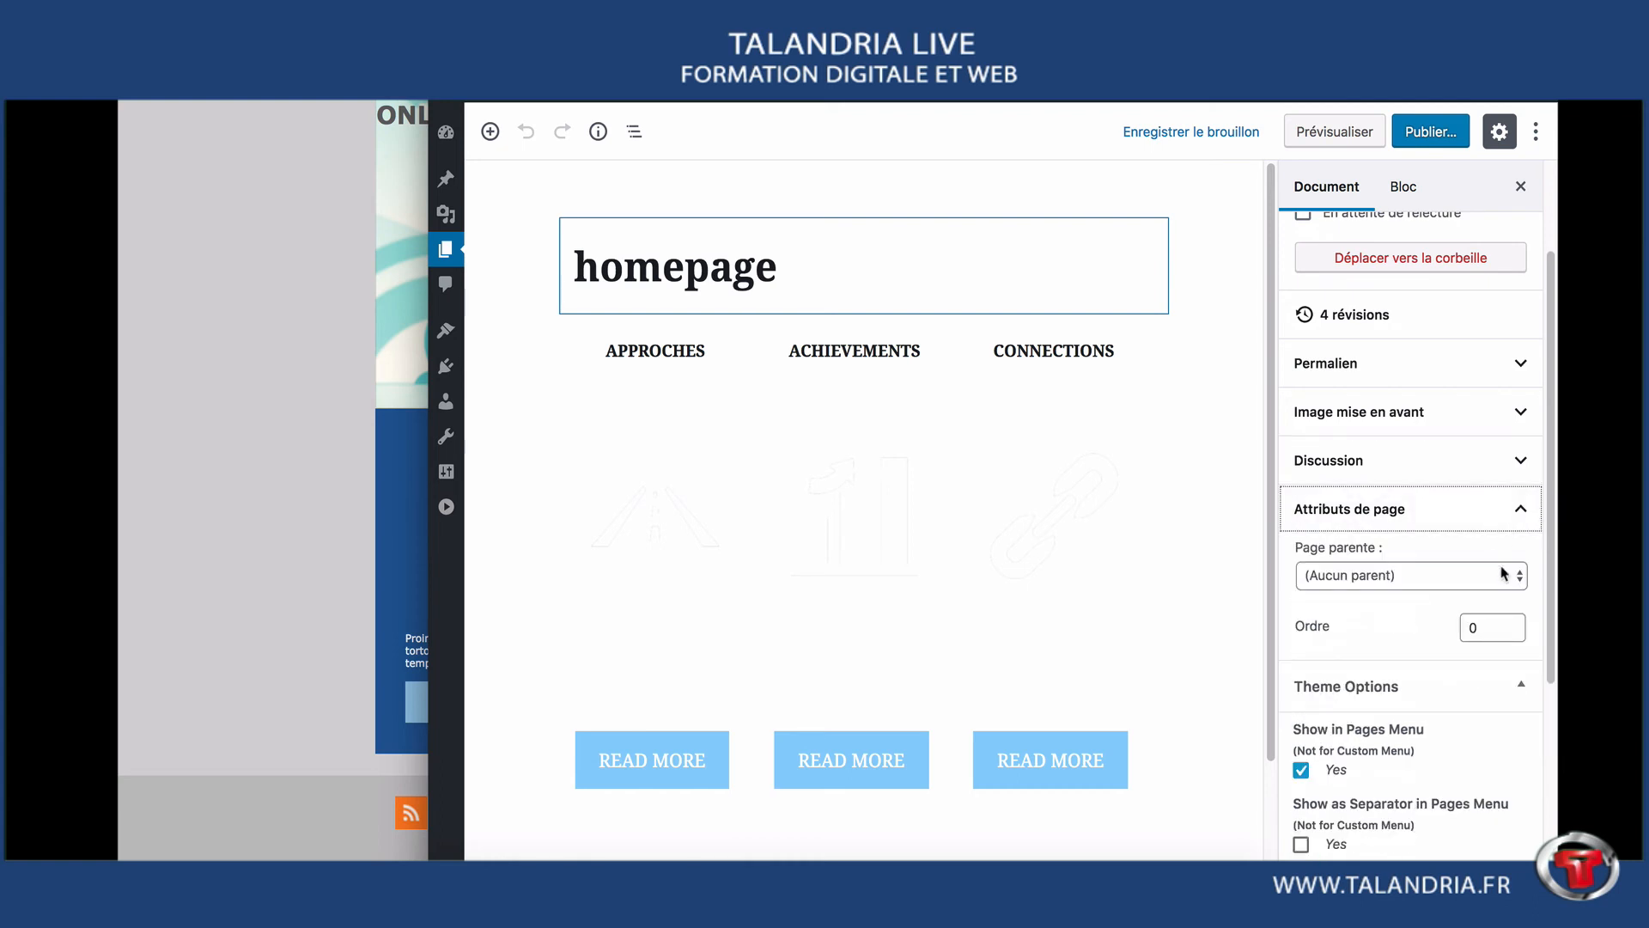
- Turn off "Show Title on Page" in the page's Theme Options and save the draft
scroll(1505, 599, down, 4)
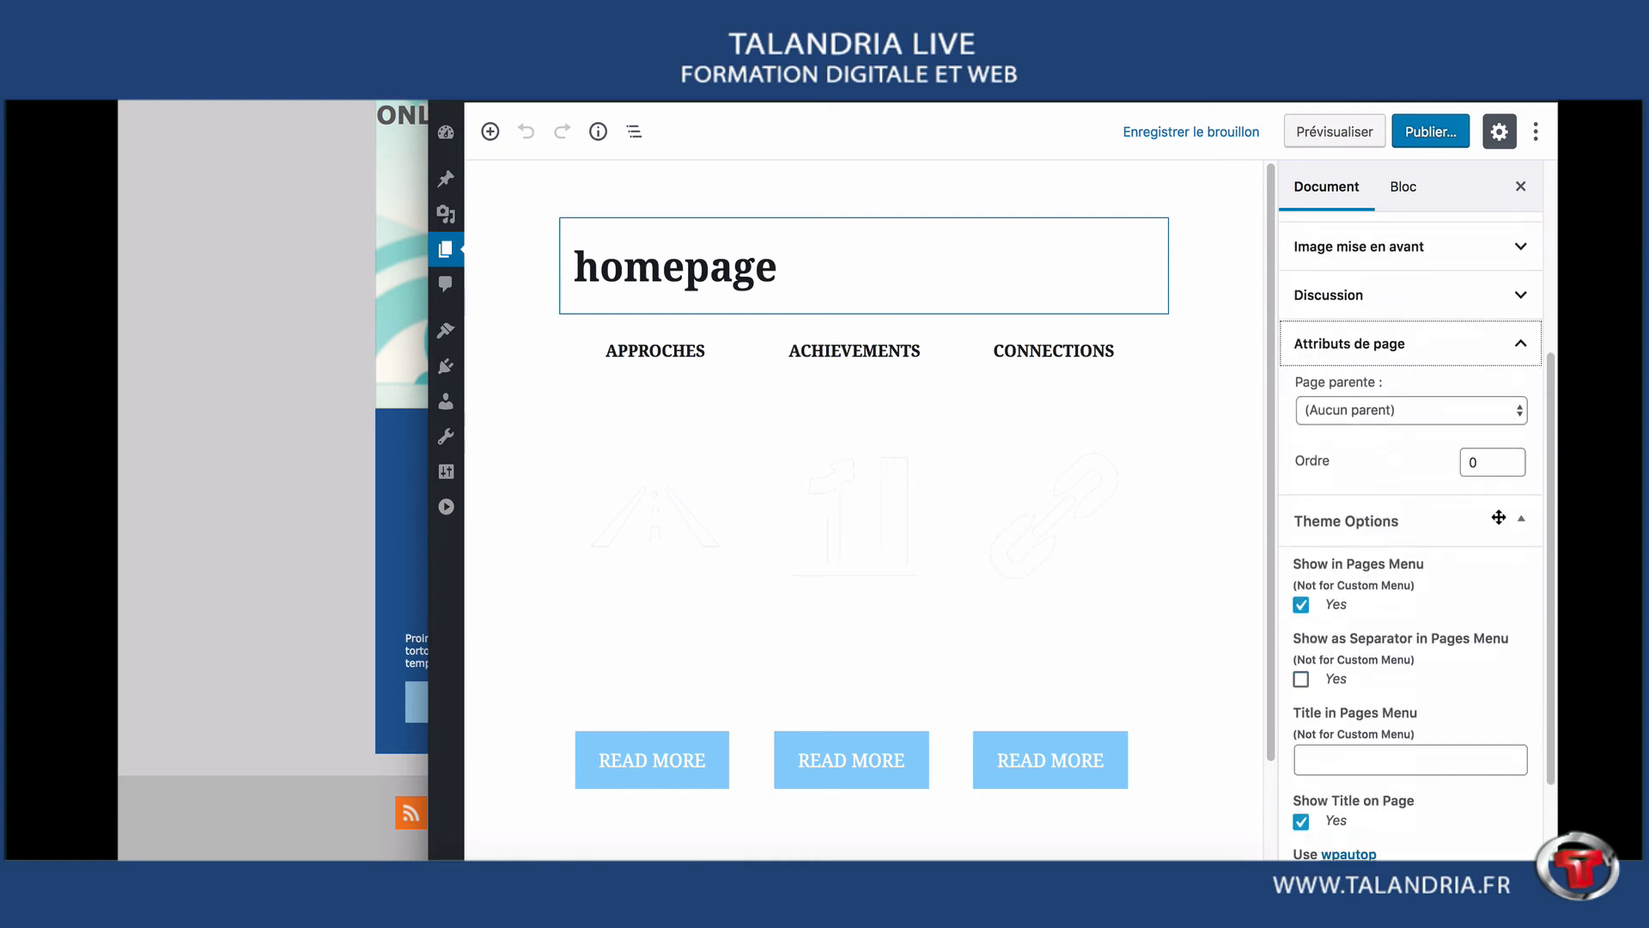
scroll(1499, 516, down, 3)
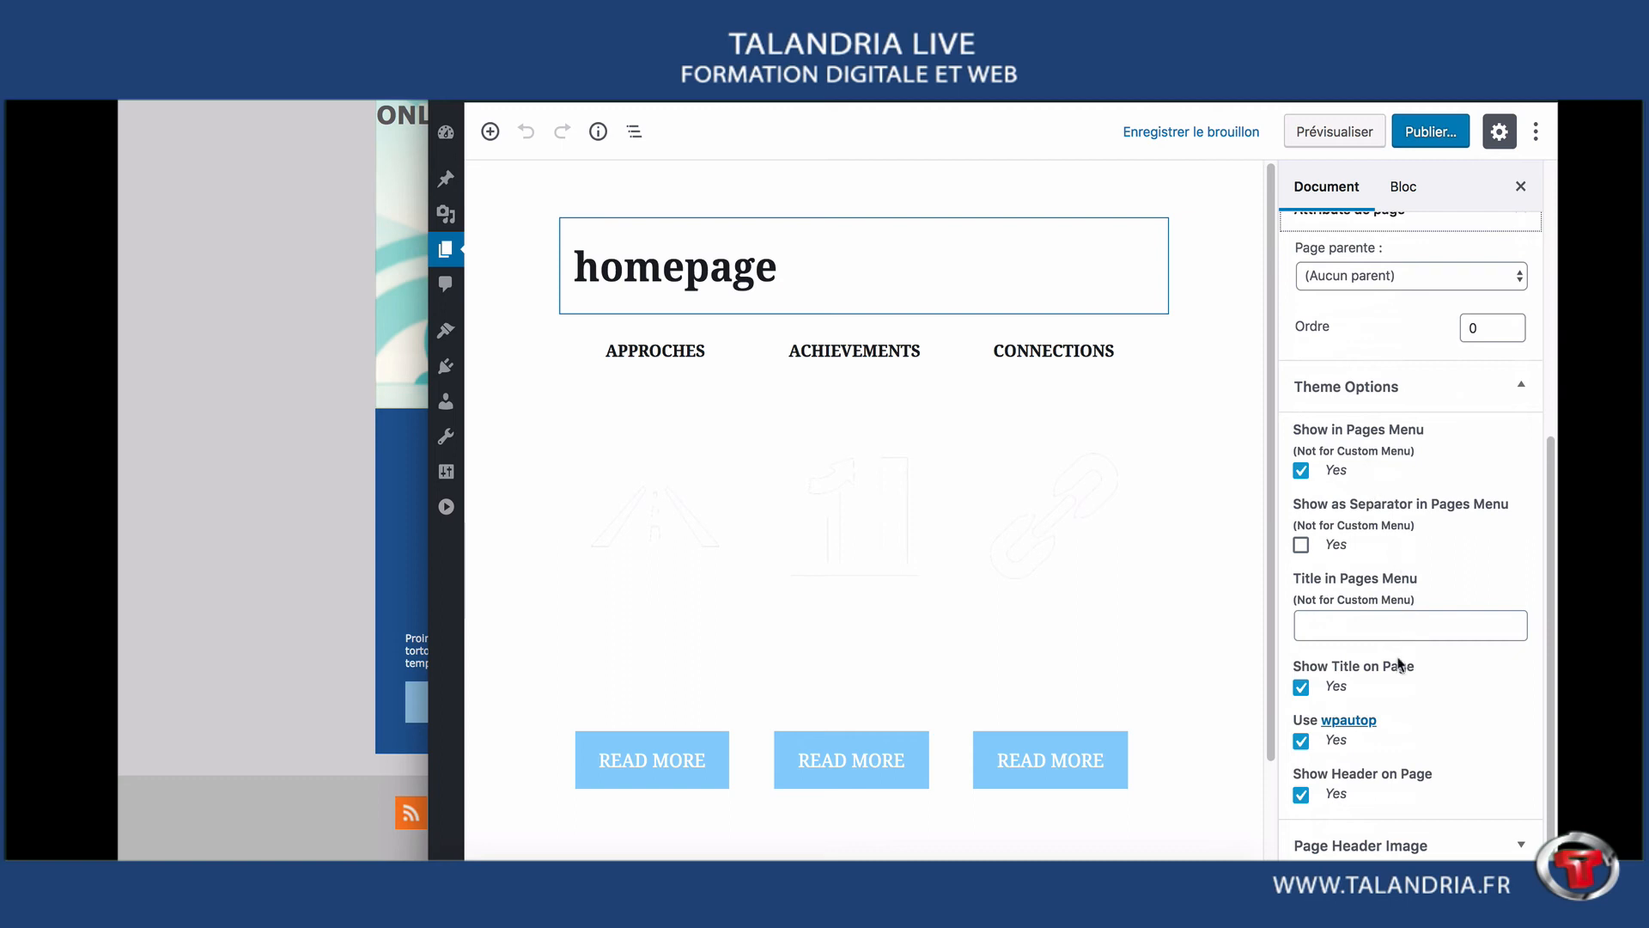
click(1302, 686)
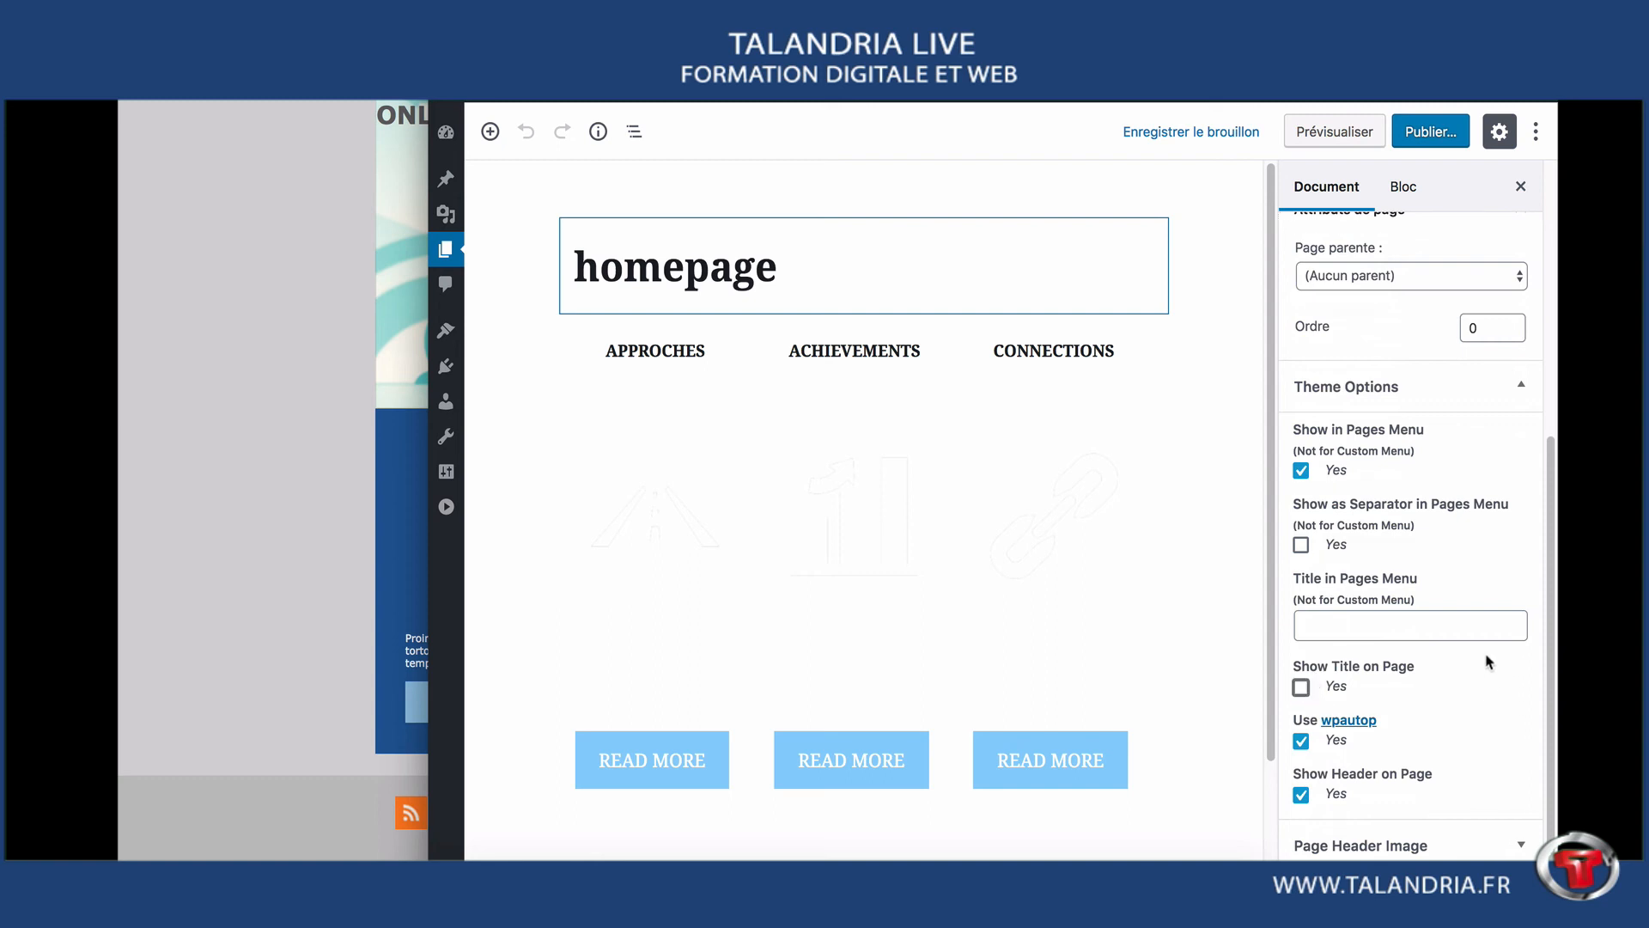
scroll(1487, 670, up, 2)
click(1340, 141)
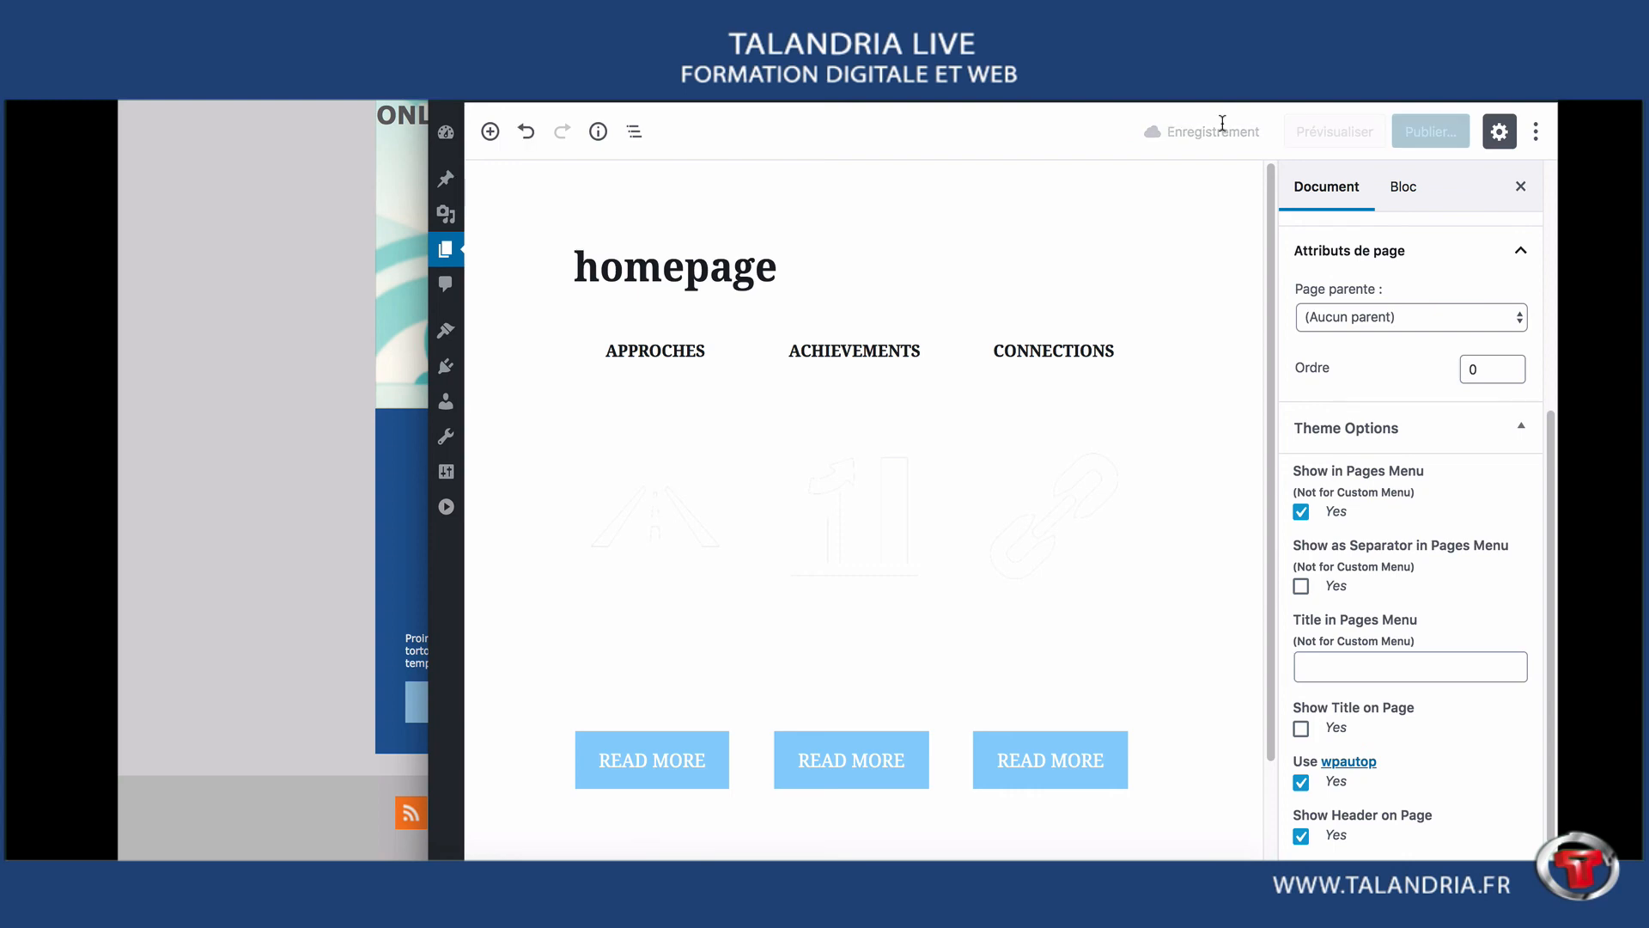